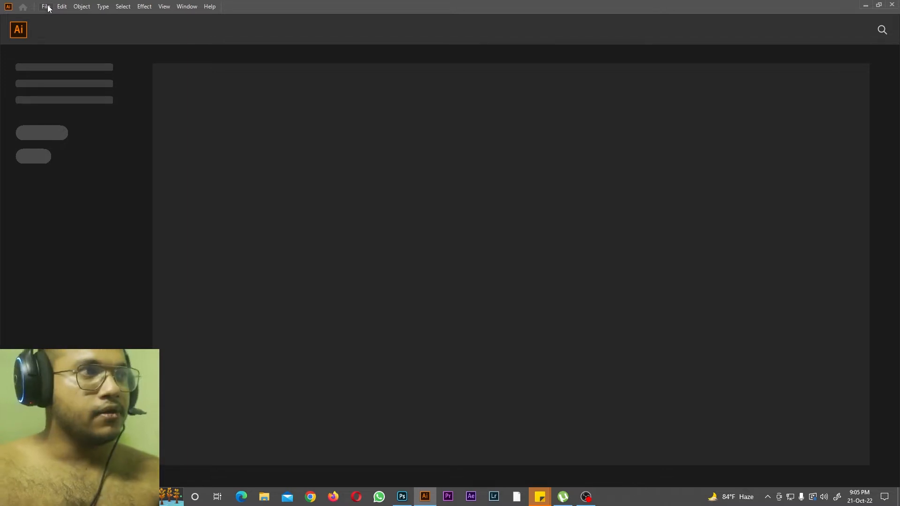
# Step: Turn off showing the Home Screen when no documents are open in the general preferences
pyautogui.click(62, 7)
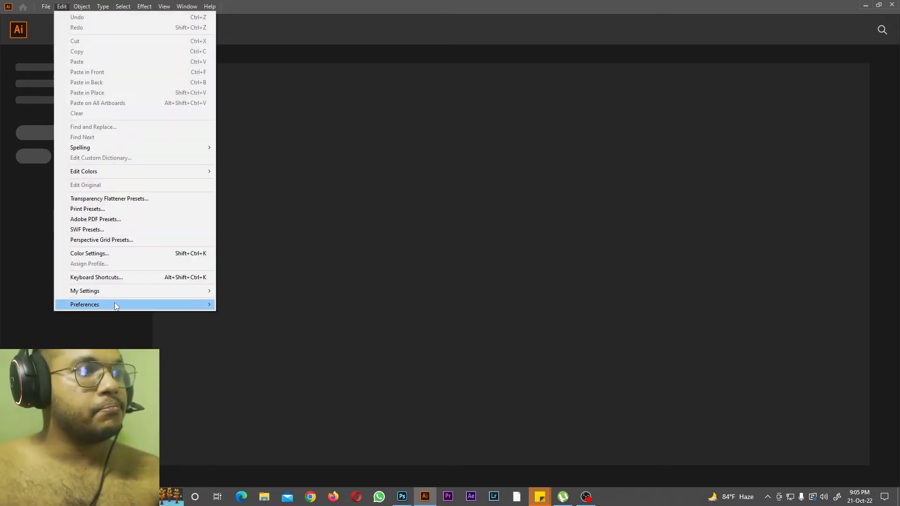
pyautogui.moveTo(117, 305)
pyautogui.click(256, 305)
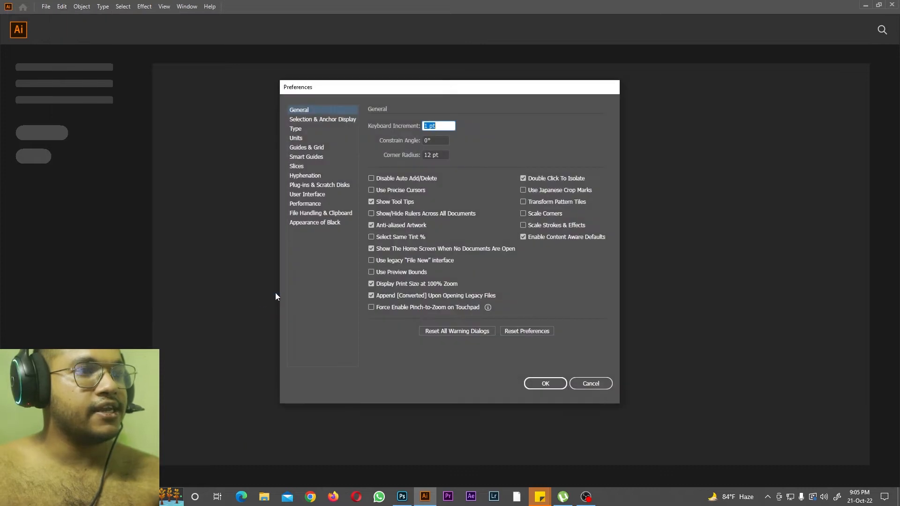
pyautogui.click(371, 248)
pyautogui.click(537, 384)
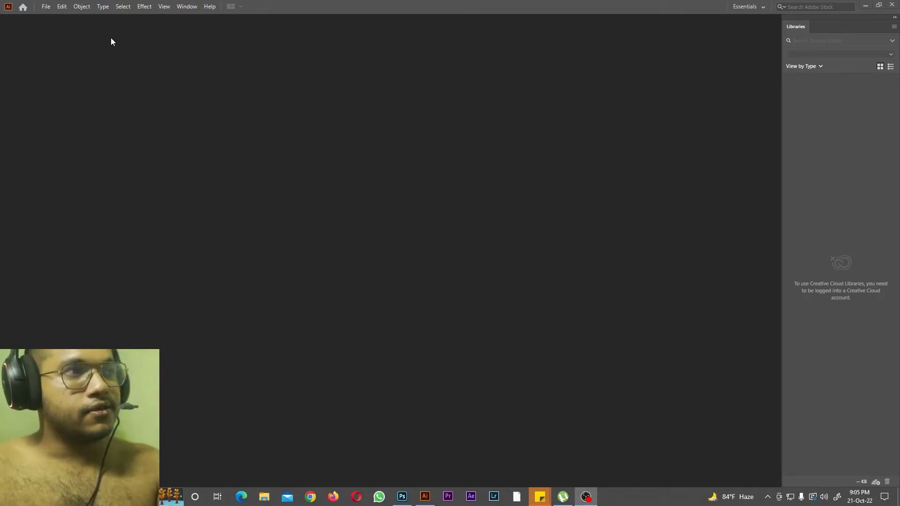
# Step: Start a new document, look through the Mobile, Web and Print presets, and settle on the Web category
pyautogui.click(48, 10)
pyautogui.click(58, 17)
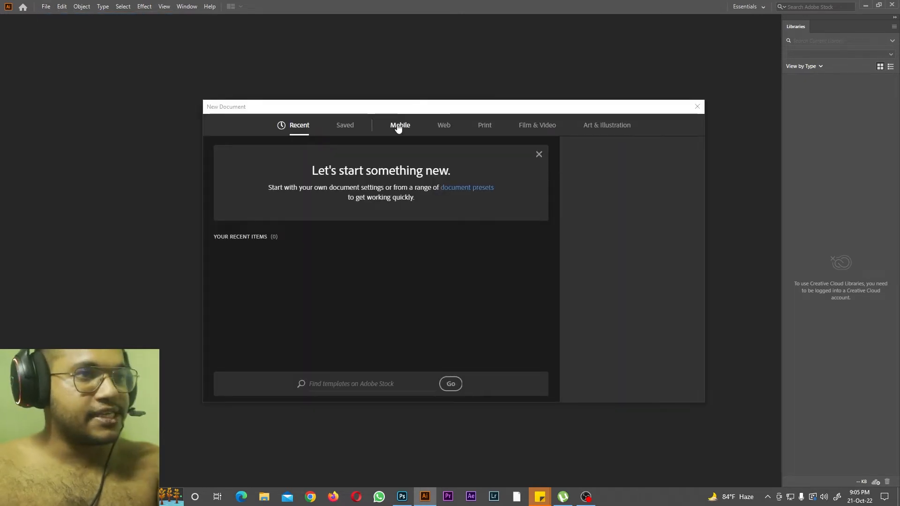
pyautogui.click(399, 124)
pyautogui.click(441, 126)
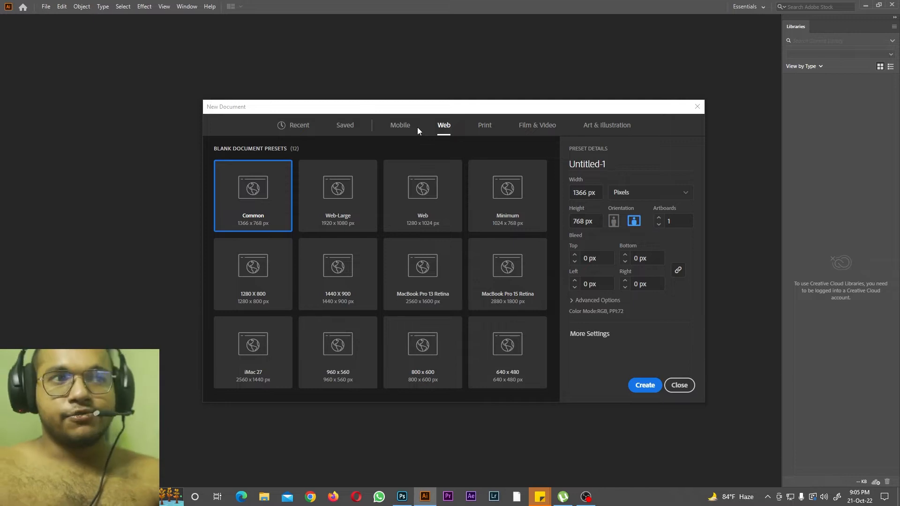
pyautogui.click(486, 130)
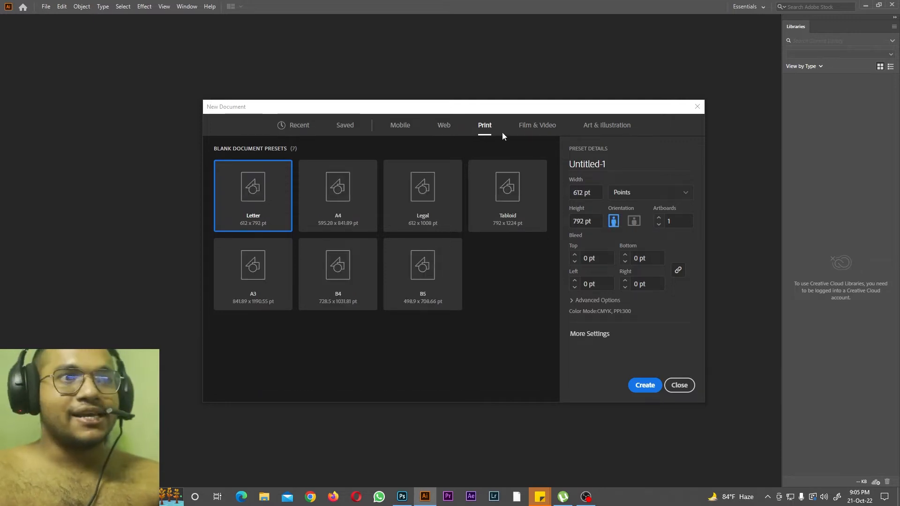
pyautogui.click(443, 130)
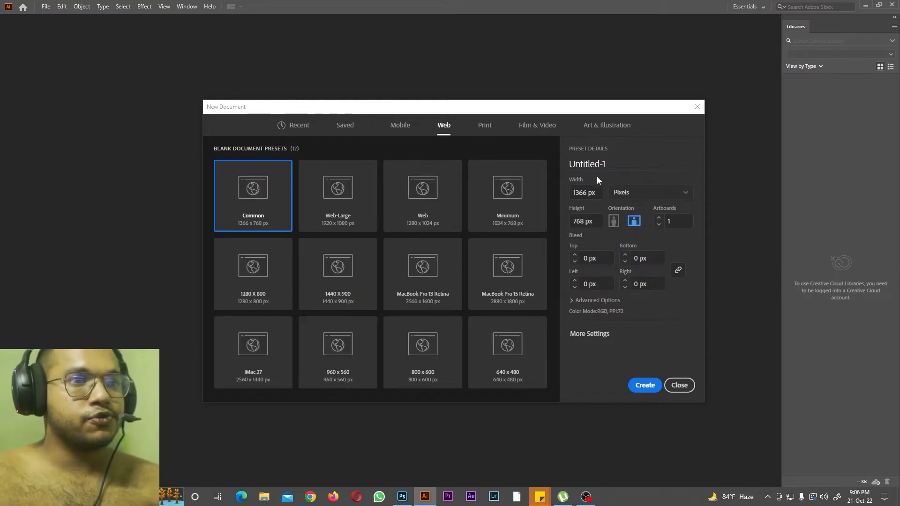
# Step: Create the document at 2000 px wide and 2000 px high, and dismiss the welcome tour
pyautogui.click(598, 193)
pyautogui.write('2000')
pyautogui.press('Tab')
pyautogui.write('2000')
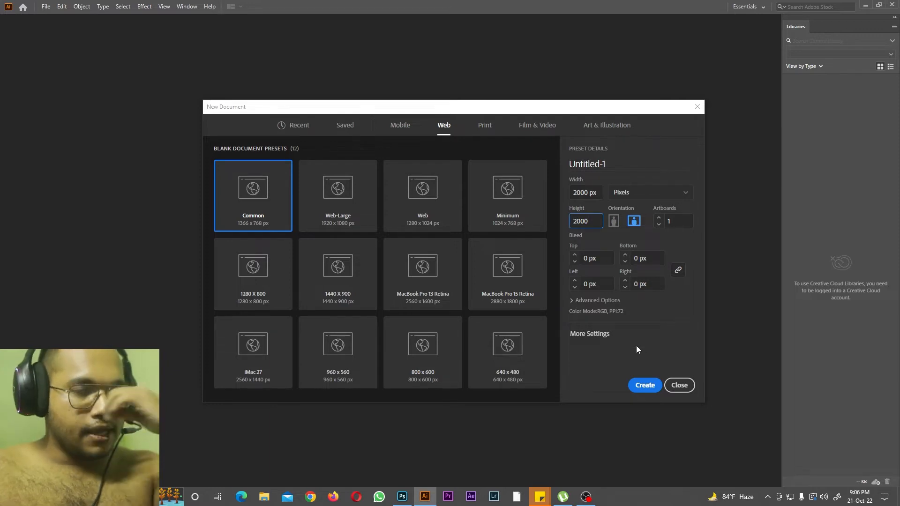
pyautogui.click(640, 382)
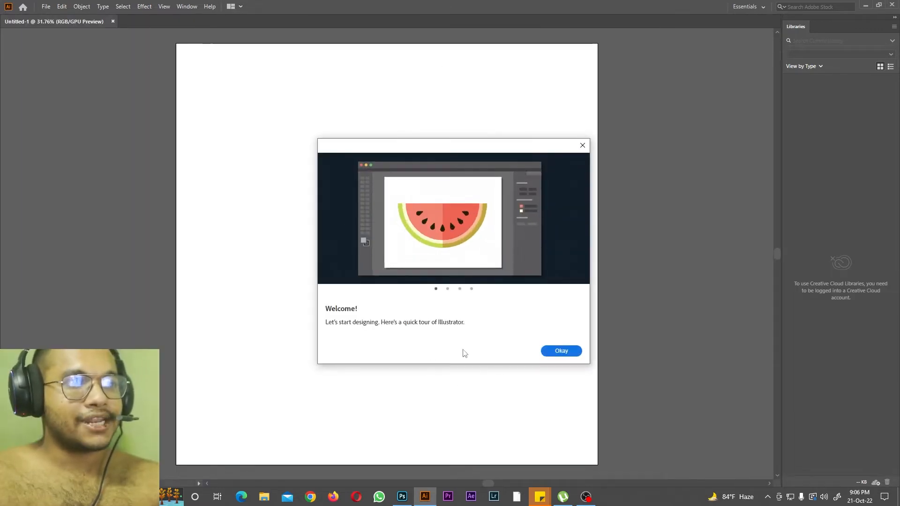
pyautogui.click(560, 352)
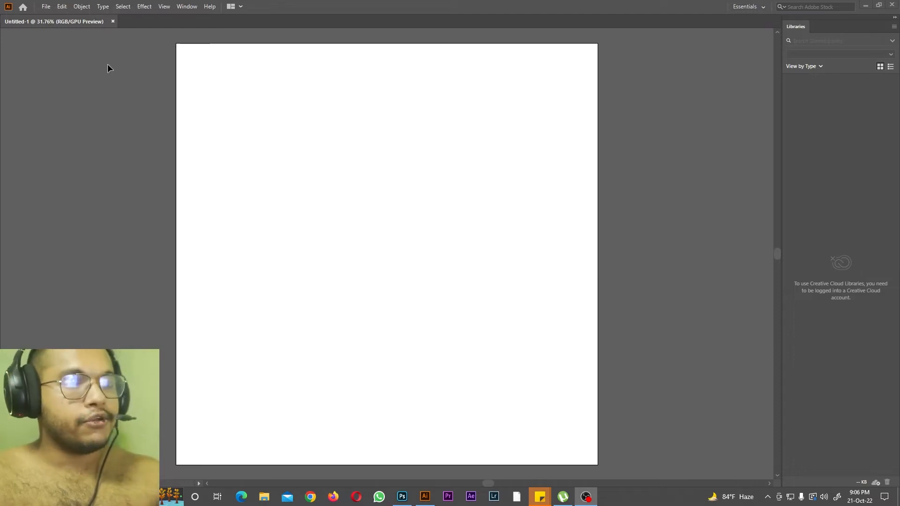
# Step: Switch to the Essentials Classic workspace and toggle the toolbar between its single- and double-column layouts
pyautogui.click(741, 8)
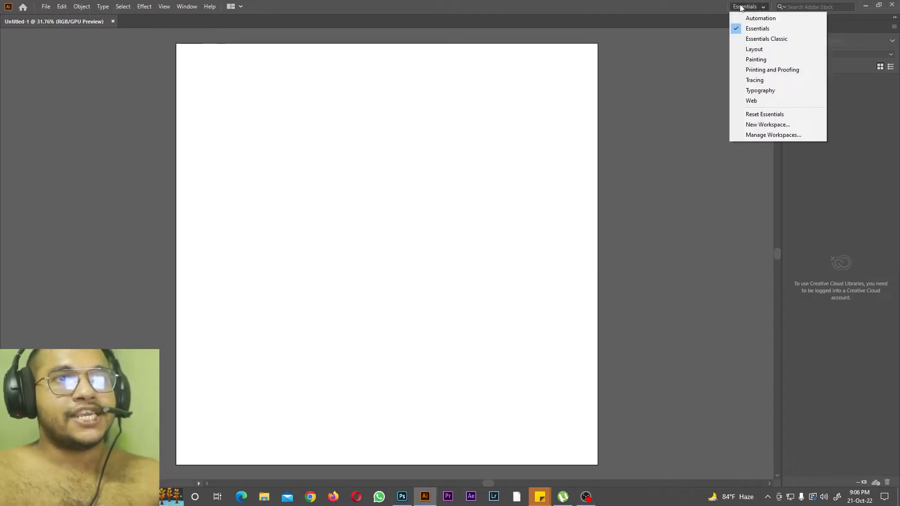
pyautogui.click(748, 38)
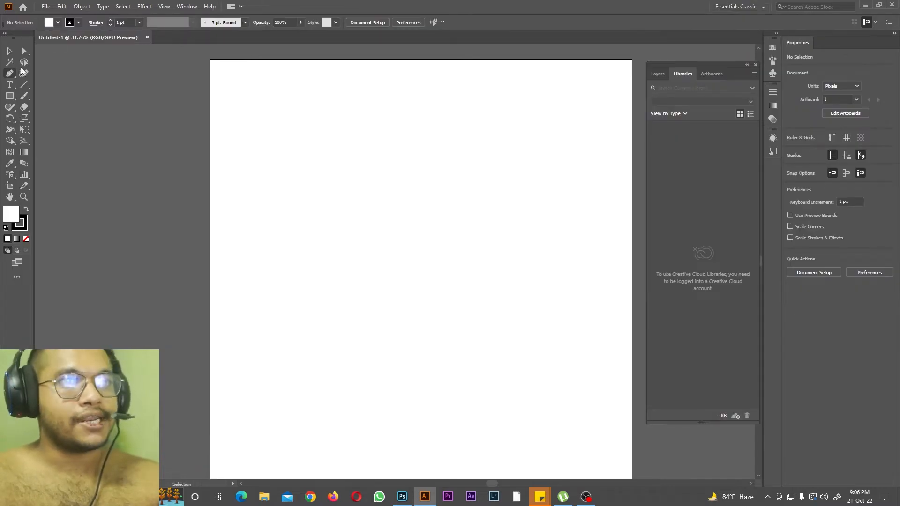
pyautogui.click(5, 34)
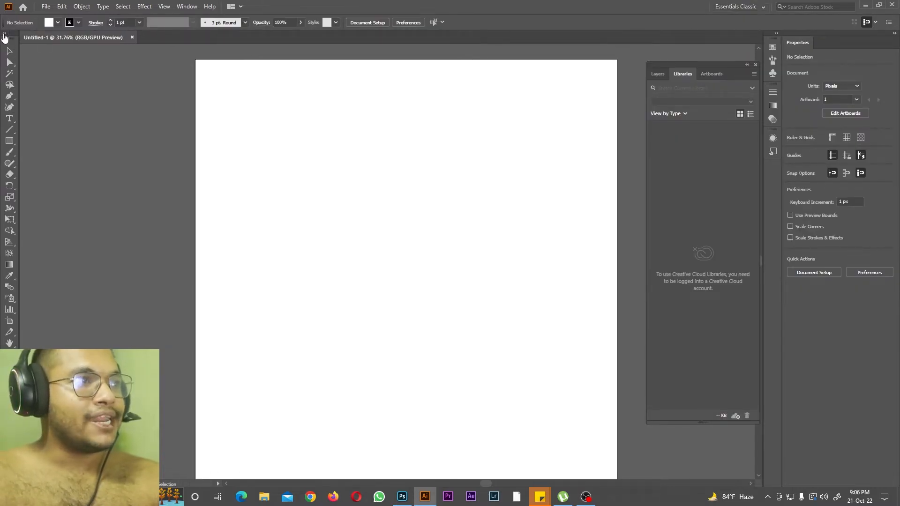
pyautogui.click(3, 35)
# Step: Undock and close the toolbar and the Layers, Libraries, Artboards and Properties panels
pyautogui.moveTo(12, 37); pyautogui.dragTo(462, 69)
pyautogui.click(471, 59)
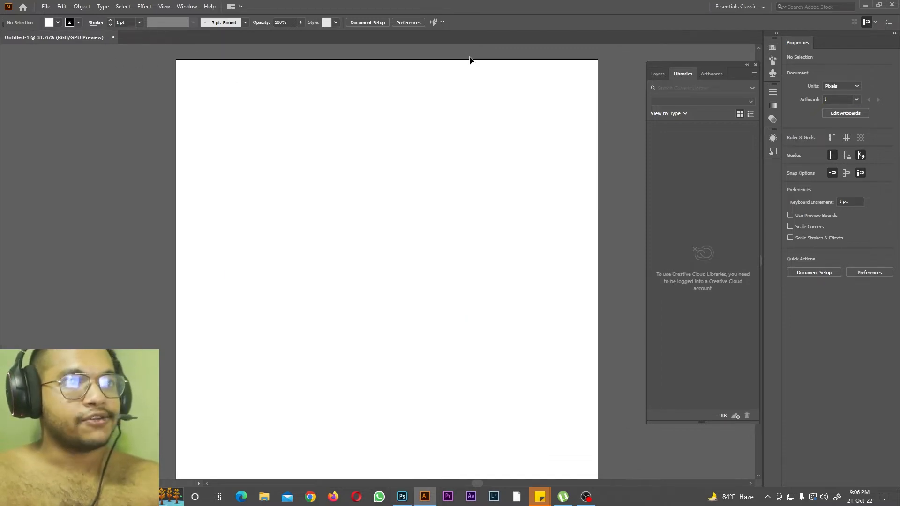
pyautogui.moveTo(663, 75); pyautogui.dragTo(527, 91)
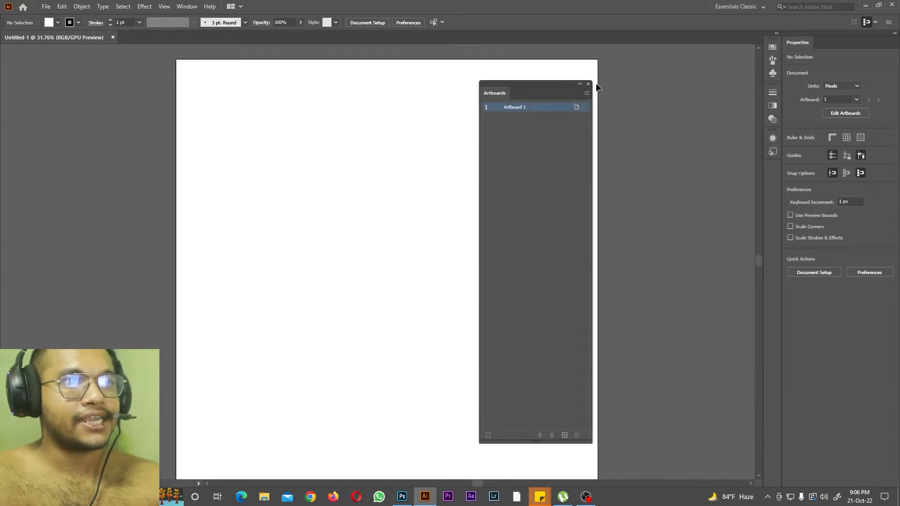
pyautogui.click(588, 84)
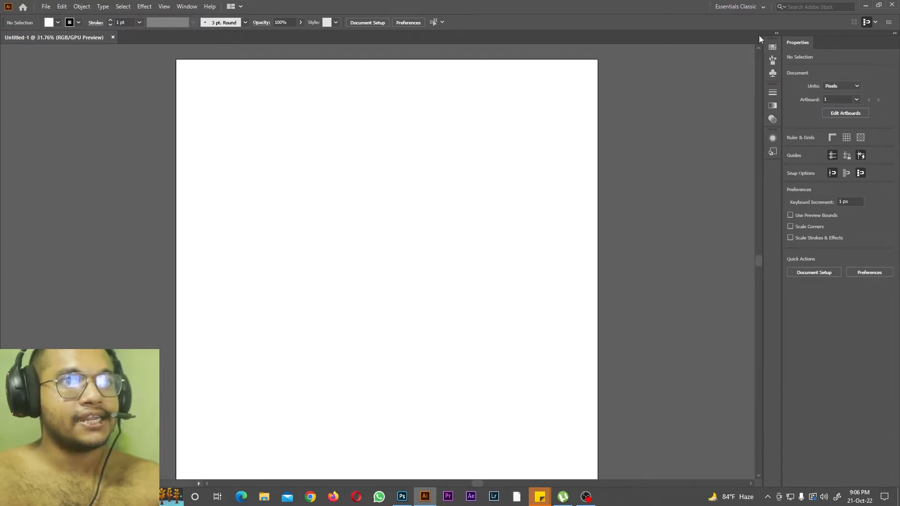
pyautogui.moveTo(798, 42); pyautogui.dragTo(581, 74)
pyautogui.click(684, 69)
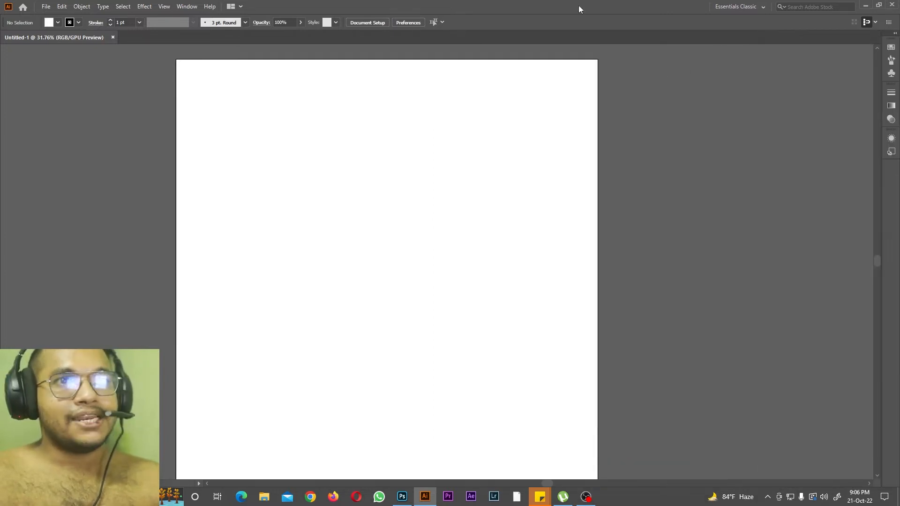
# Step: Reset the Essentials Classic workspace and expand the toolbar to two columns
pyautogui.click(735, 7)
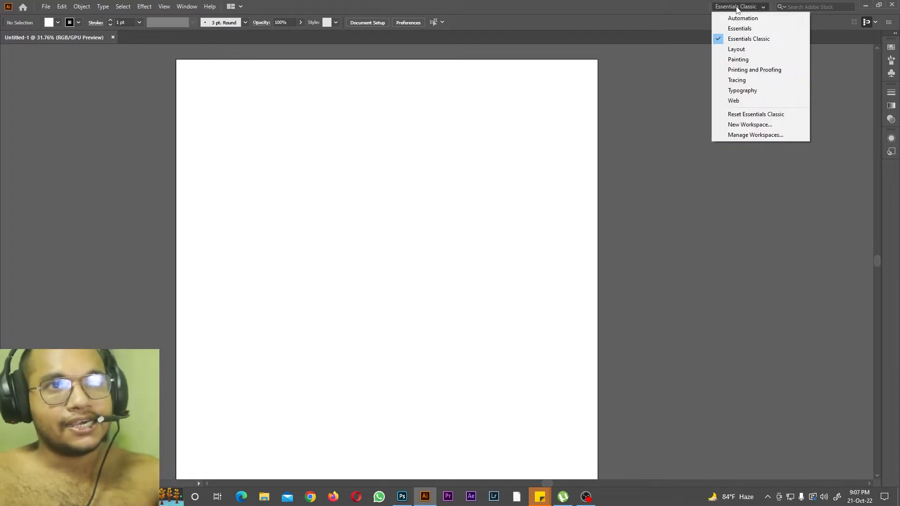
pyautogui.click(746, 115)
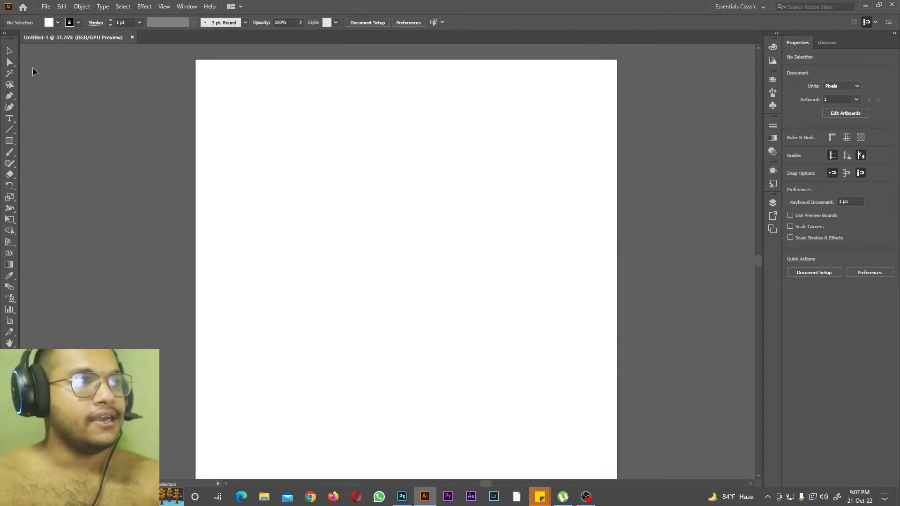
pyautogui.click(4, 34)
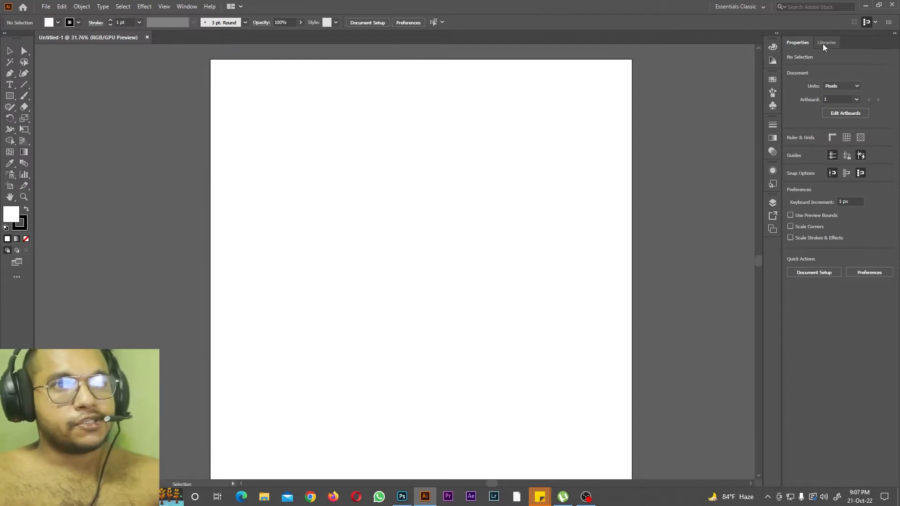
# Step: Undock the Libraries panel from the Properties group and close it
pyautogui.moveTo(825, 43); pyautogui.dragTo(537, 73)
pyautogui.click(564, 60)
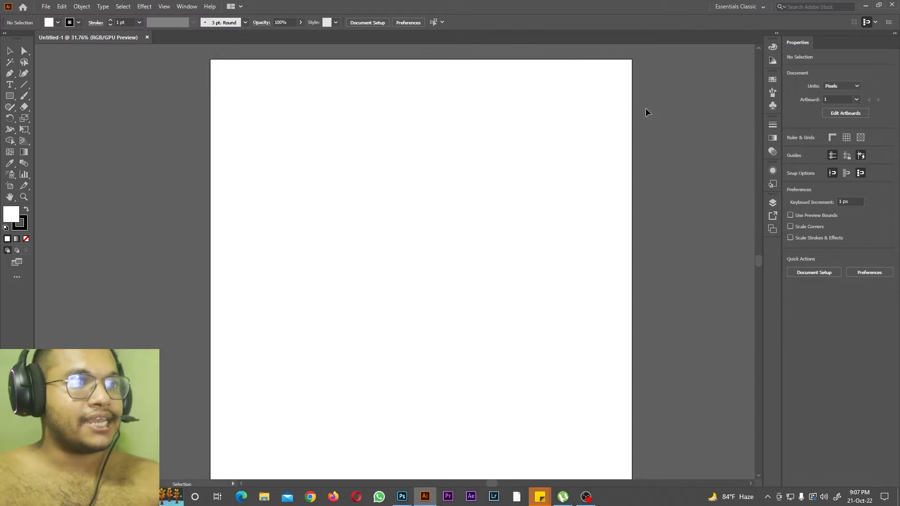
# Step: Open the Layers and Artboards panels and group them in one floating panel beside the docked panels
pyautogui.click(184, 6)
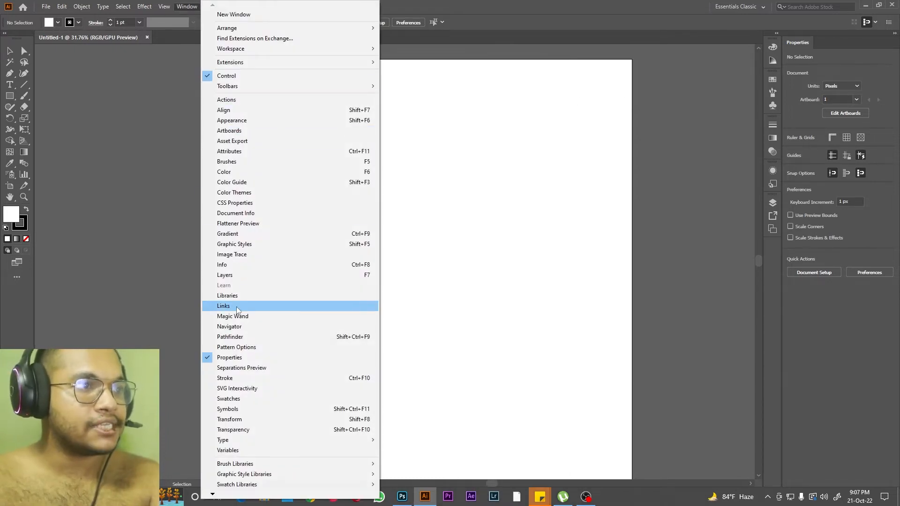
pyautogui.click(244, 275)
pyautogui.moveTo(690, 202); pyautogui.dragTo(379, 142)
pyautogui.click(457, 130)
pyautogui.moveTo(687, 199); pyautogui.dragTo(337, 132)
pyautogui.click(454, 124)
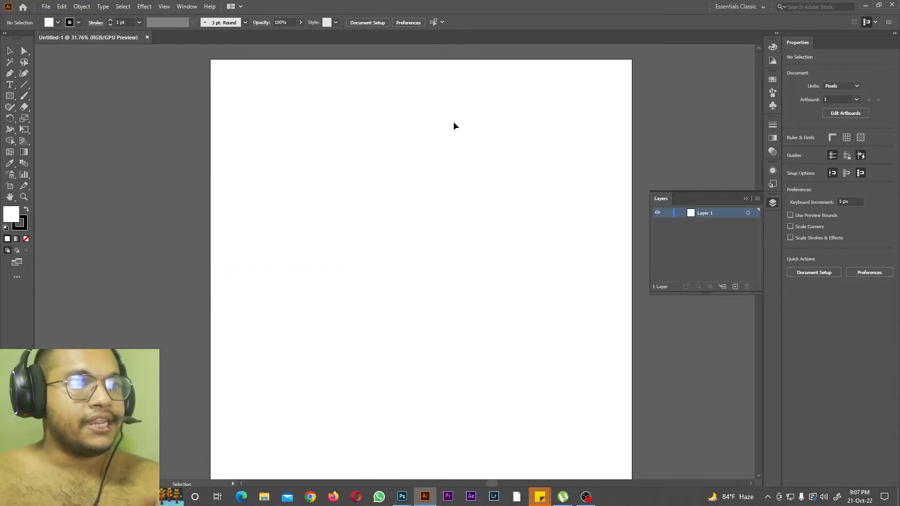
pyautogui.click(183, 7)
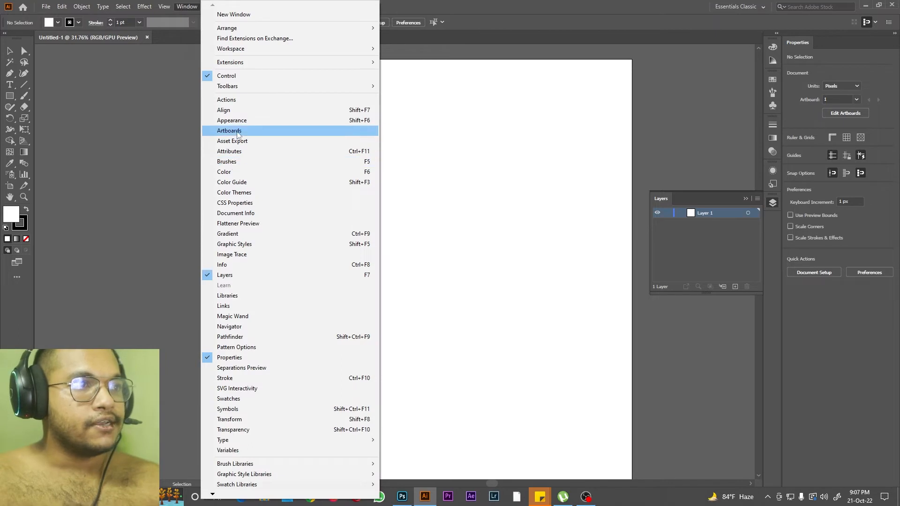
pyautogui.click(372, 133)
pyautogui.moveTo(396, 127); pyautogui.dragTo(725, 71)
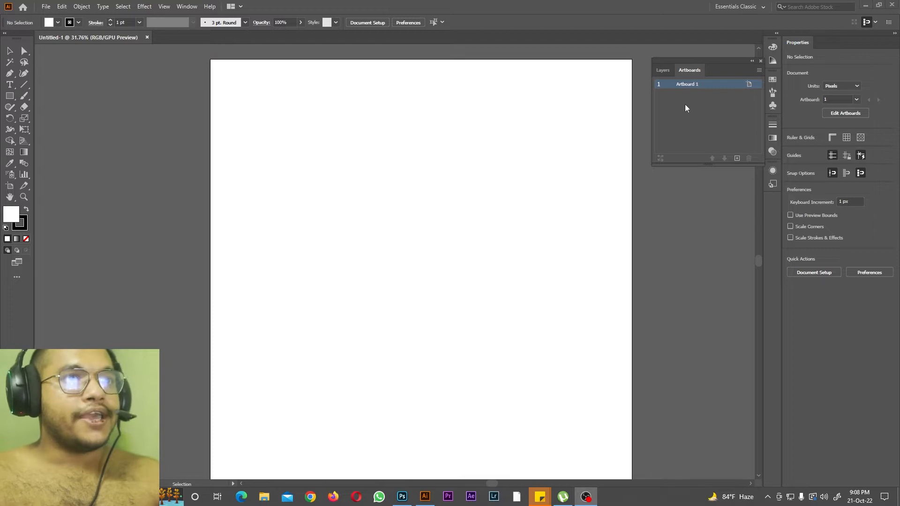
# Step: Add two new artboards next to the original one
pyautogui.click(737, 158)
pyautogui.click(736, 159)
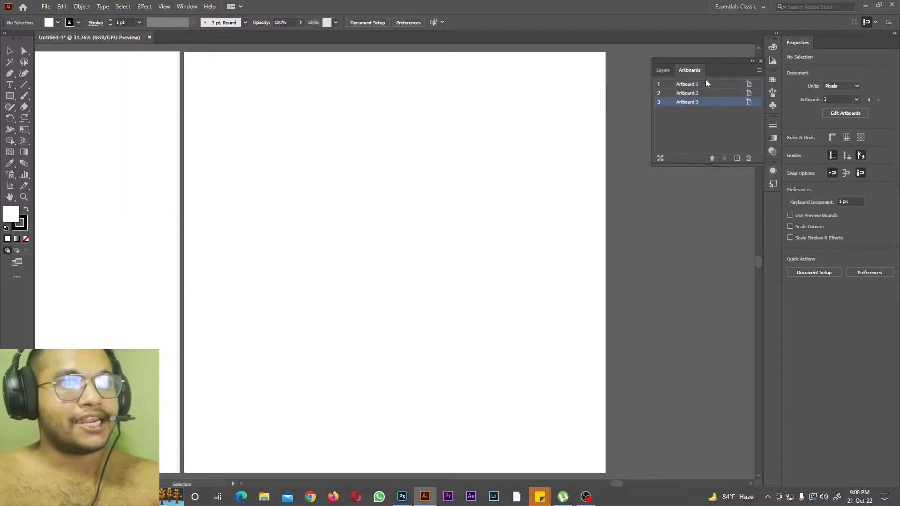
pyautogui.hotkey('ctrl', '-')
pyautogui.hotkey('ctrl', '-')
pyautogui.hotkey('ctrl', '-')
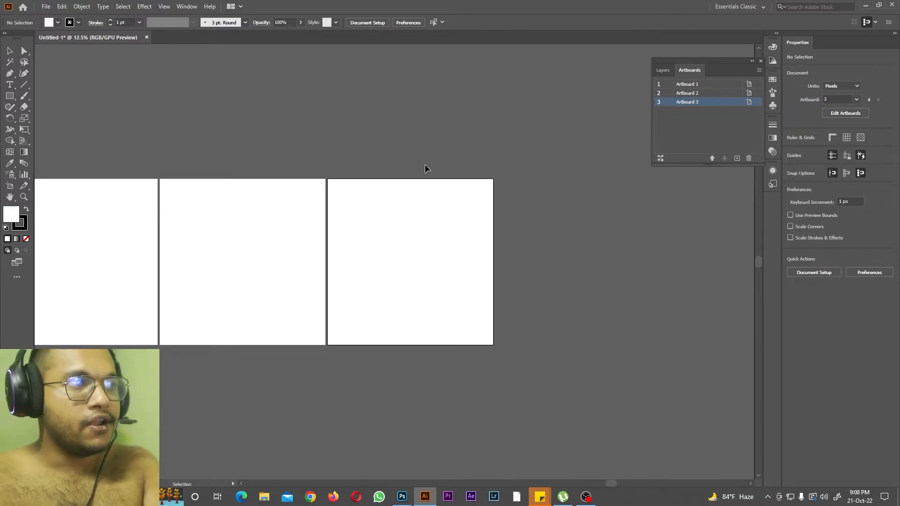
pyautogui.hotkey('ctrl', '+')
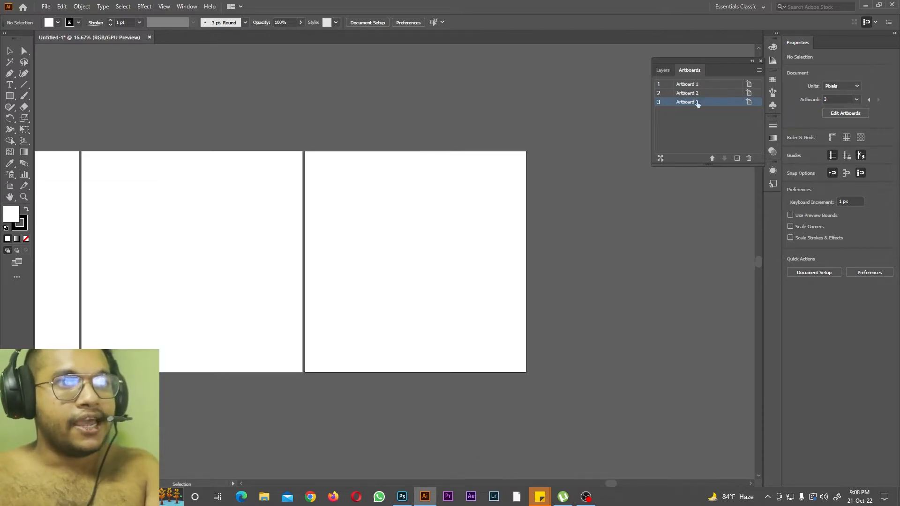
# Step: Delete Artboard 3 and Artboard 2, keeping only the first artboard
pyautogui.click(749, 158)
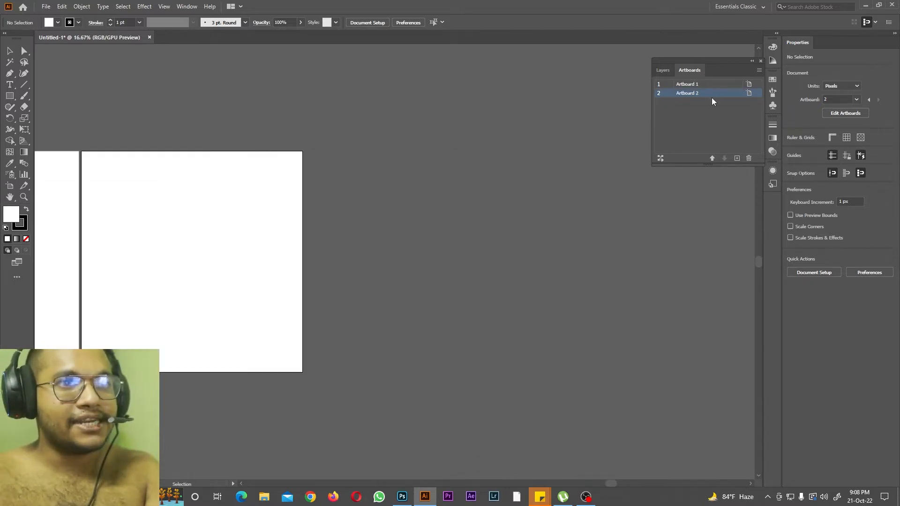
pyautogui.click(749, 158)
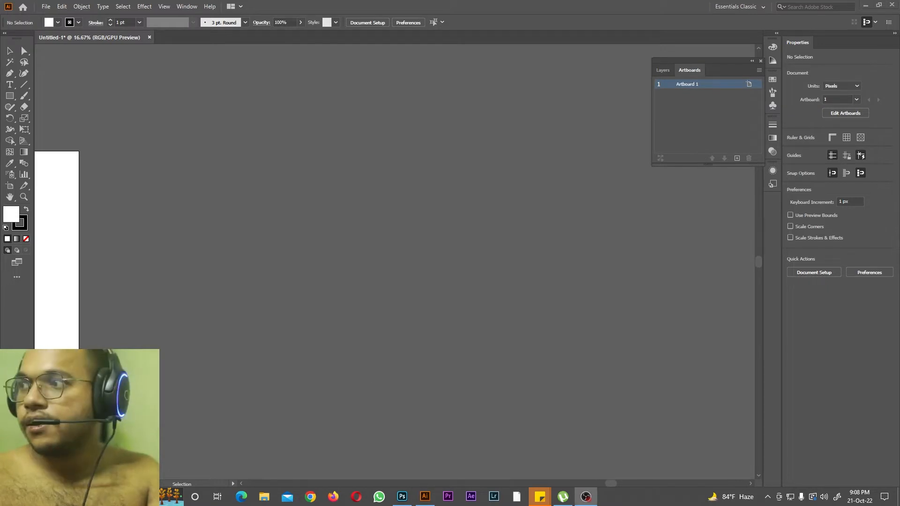
# Step: Show the Layers panel and draw a rectangle about 1143 × 991 px across the artboard's left edge
pyautogui.moveTo(611, 484); pyautogui.dragTo(477, 483)
pyautogui.click(668, 74)
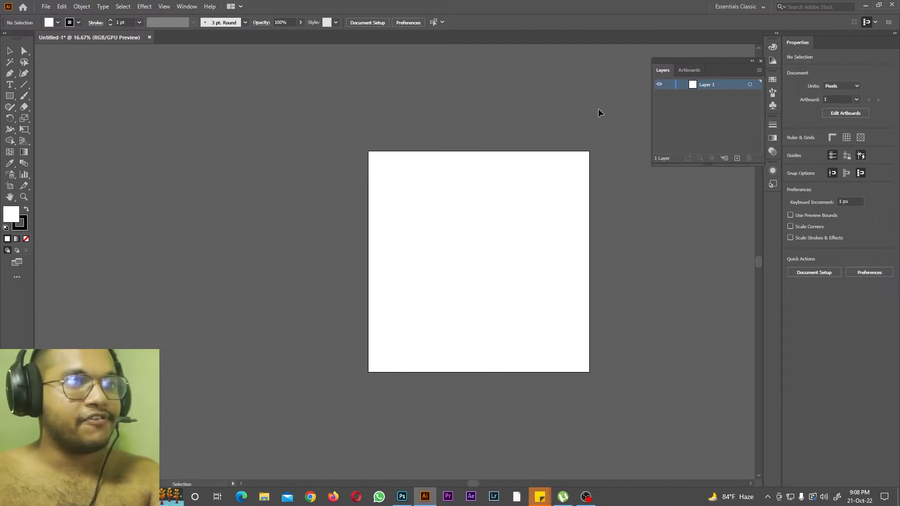
pyautogui.click(12, 99)
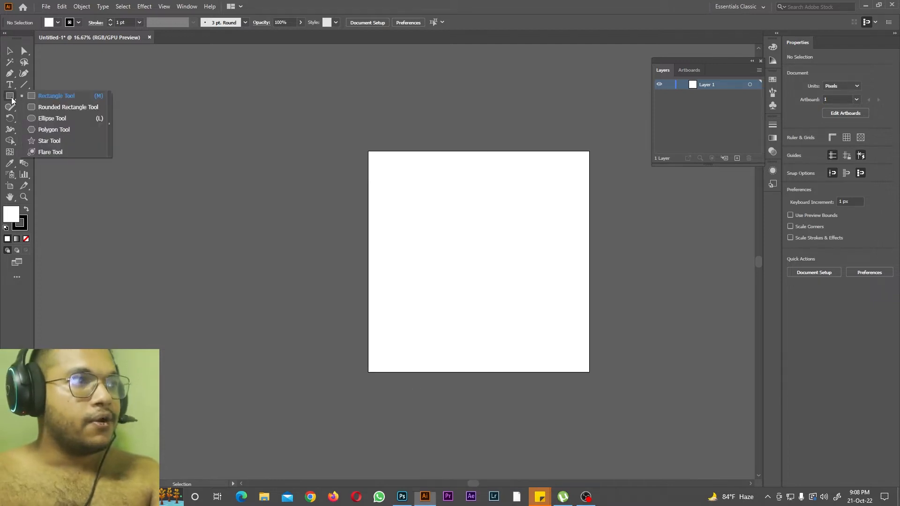
pyautogui.click(57, 96)
pyautogui.moveTo(289, 178); pyautogui.dragTo(415, 288)
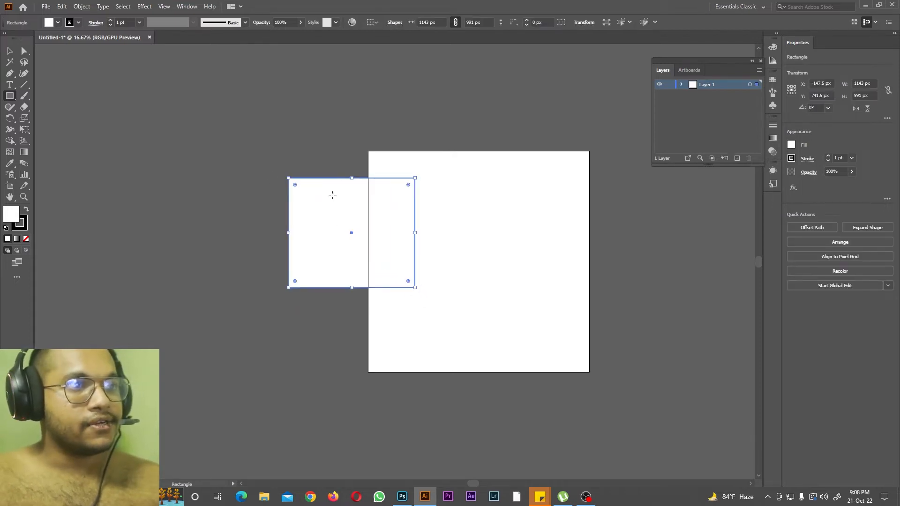
# Step: Expand Layer 1 to show its rectangle and add a new layer above it
pyautogui.click(681, 84)
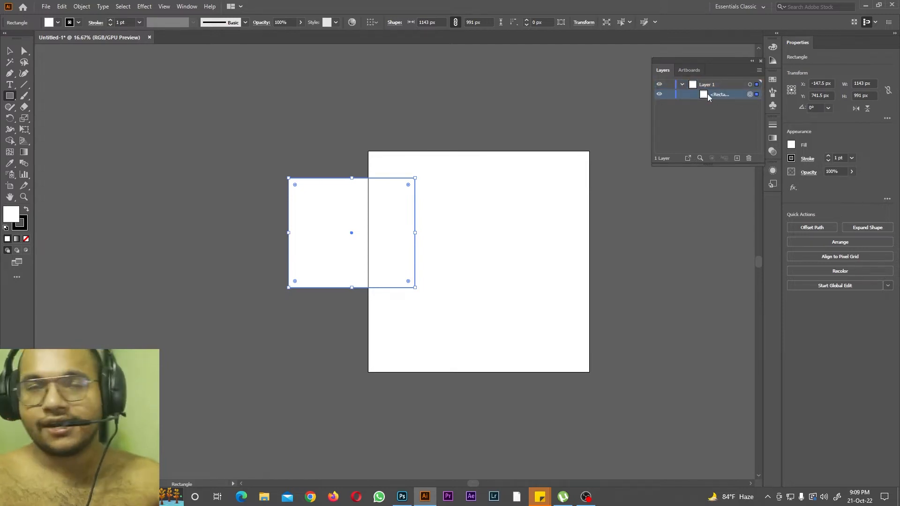
pyautogui.click(737, 158)
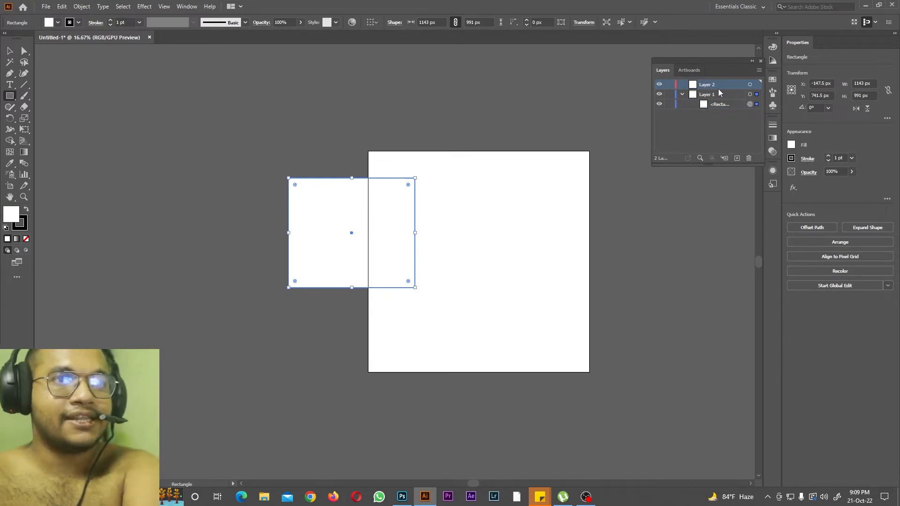
# Step: Add two more layers above Layer 2, and delete all the empty layers so only Layer 1 is left
pyautogui.click(737, 158)
pyautogui.click(737, 158)
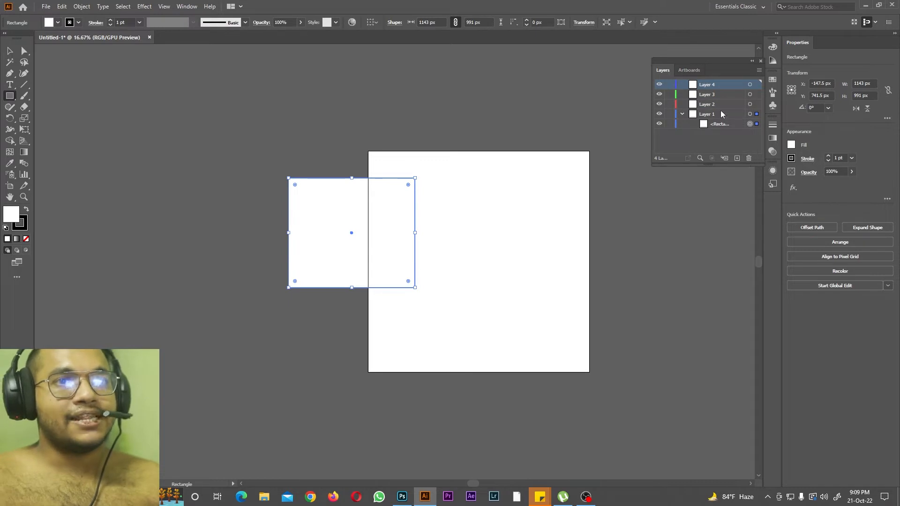
pyautogui.click(707, 94)
pyautogui.click(749, 158)
pyautogui.click(749, 158)
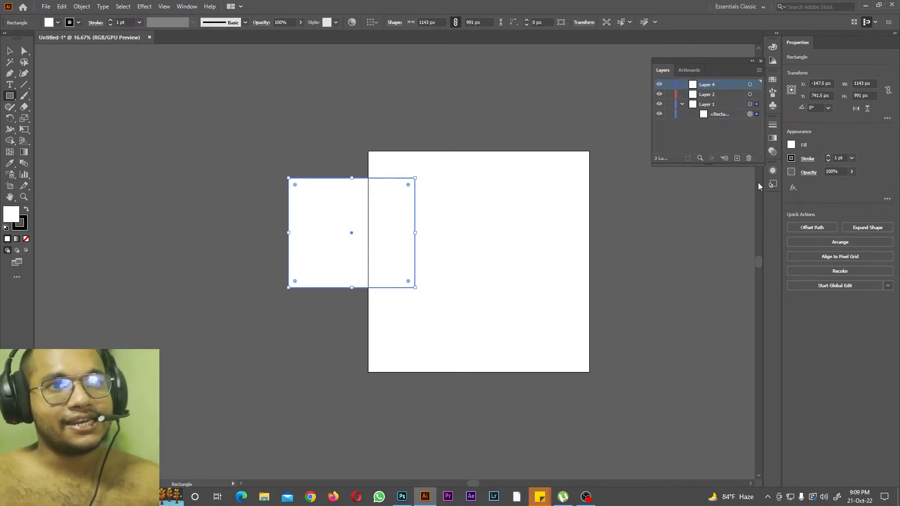
pyautogui.click(749, 158)
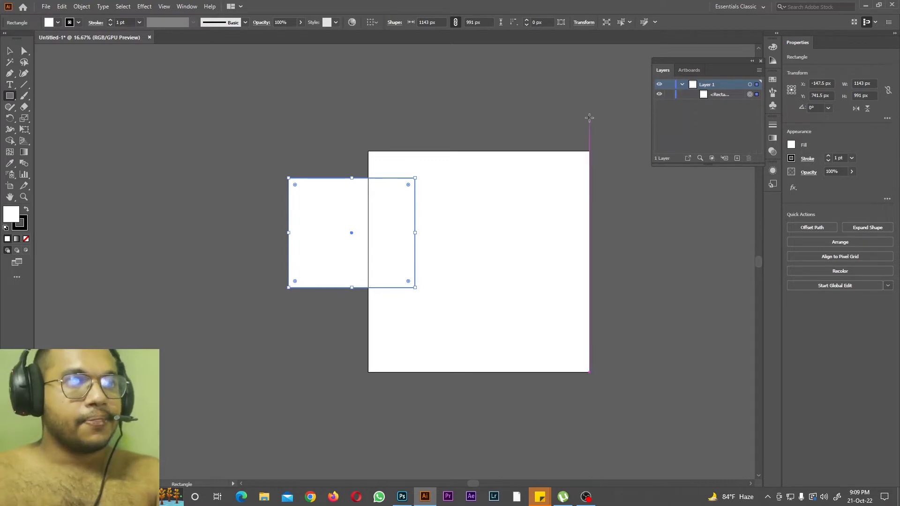
# Step: Draw an ellipse about 779 × 677 px outside the artboard, above and to the left of the rectangle
pyautogui.click(729, 98)
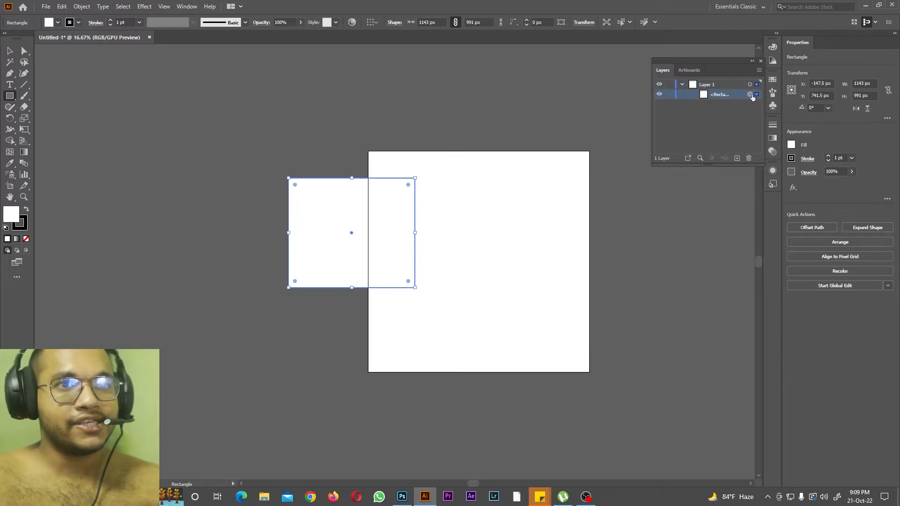
pyautogui.moveTo(9, 95); pyautogui.dragTo(35, 119)
pyautogui.moveTo(209, 79)
pyautogui.mouseDown()
pyautogui.moveTo(258, 144)
pyautogui.moveTo(296, 154)
pyautogui.mouseUp()
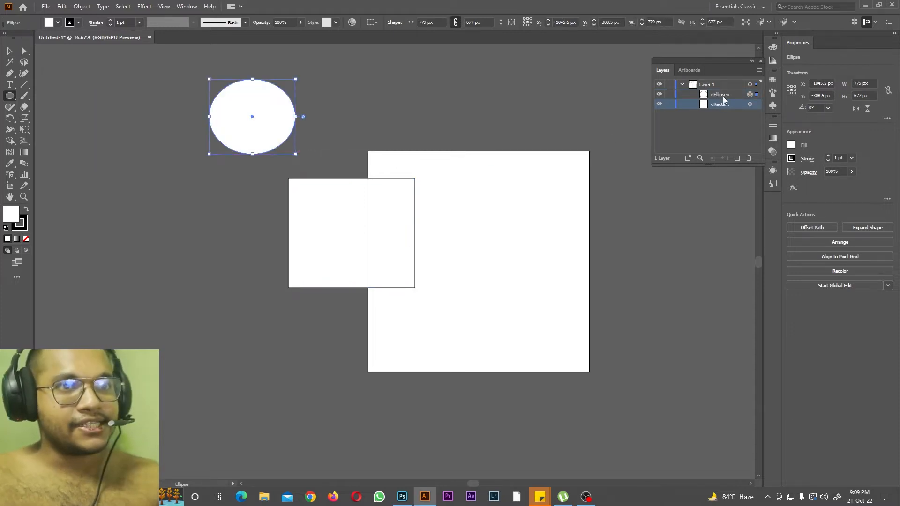
# Step: Target the rectangle through its entry in Layer 1 and try several fill swatches on it, ending with blue
pyautogui.click(751, 105)
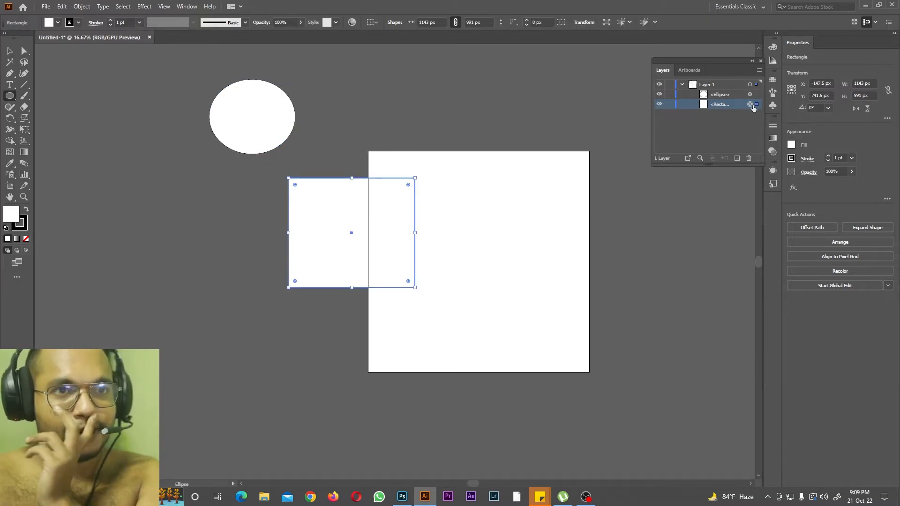
pyautogui.click(750, 94)
pyautogui.click(750, 104)
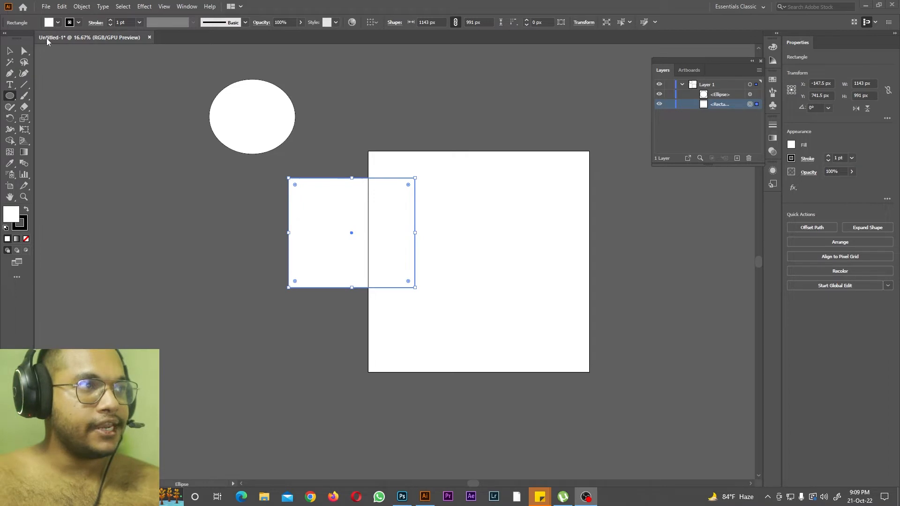
pyautogui.click(50, 23)
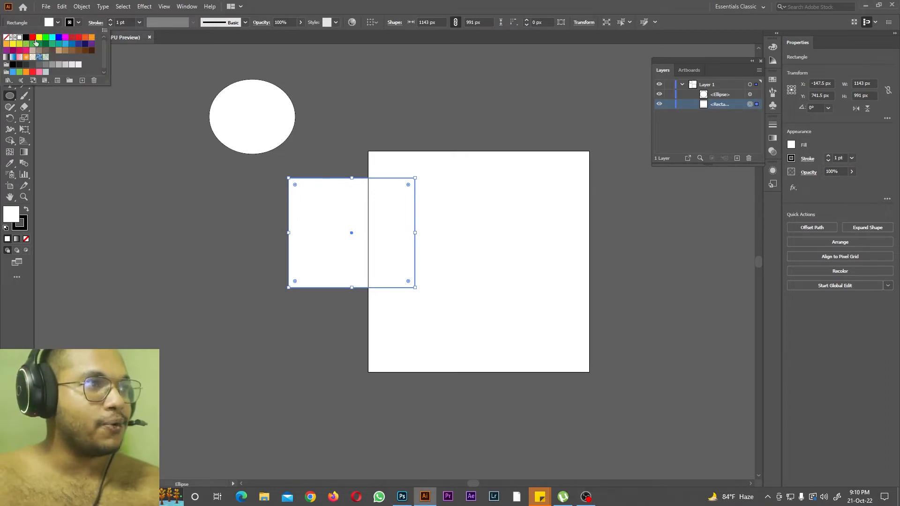
pyautogui.click(26, 37)
pyautogui.click(32, 37)
pyautogui.click(39, 37)
pyautogui.click(46, 38)
pyautogui.click(59, 37)
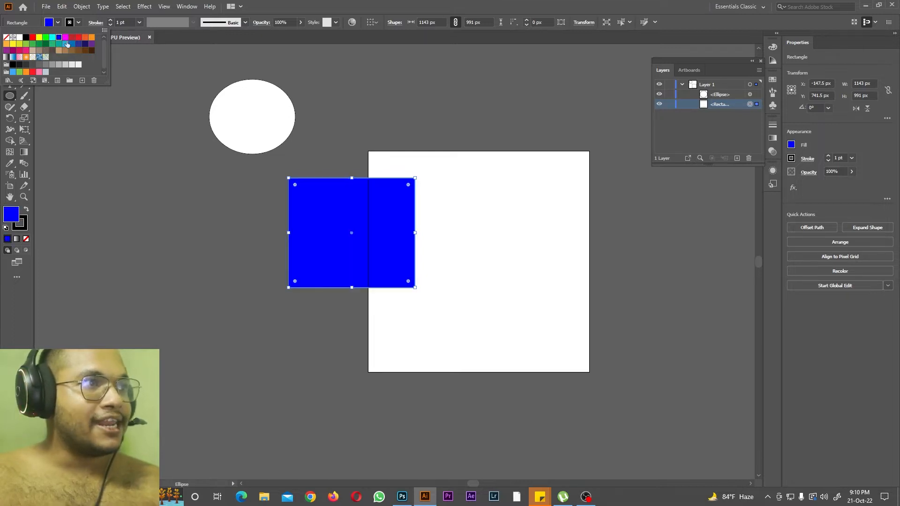
# Step: Set the rectangle's stroke weight to 60 pt
pyautogui.click(140, 24)
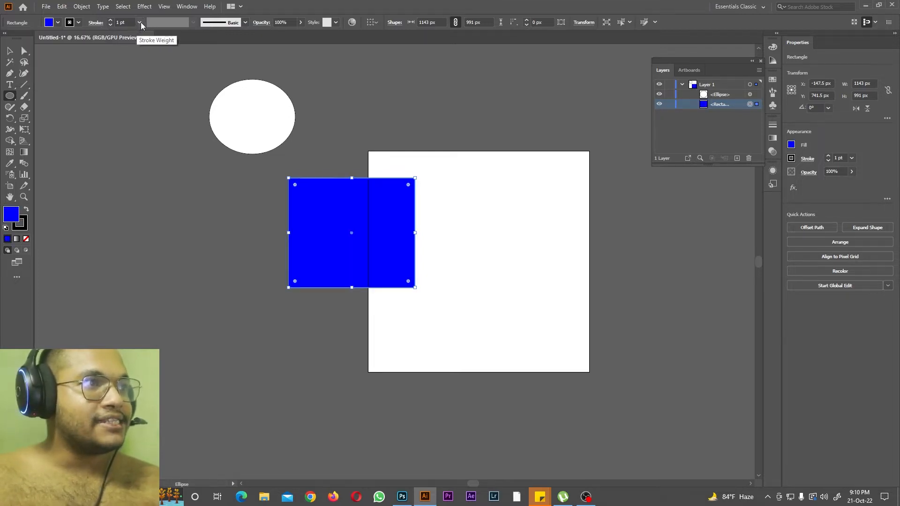
pyautogui.click(140, 23)
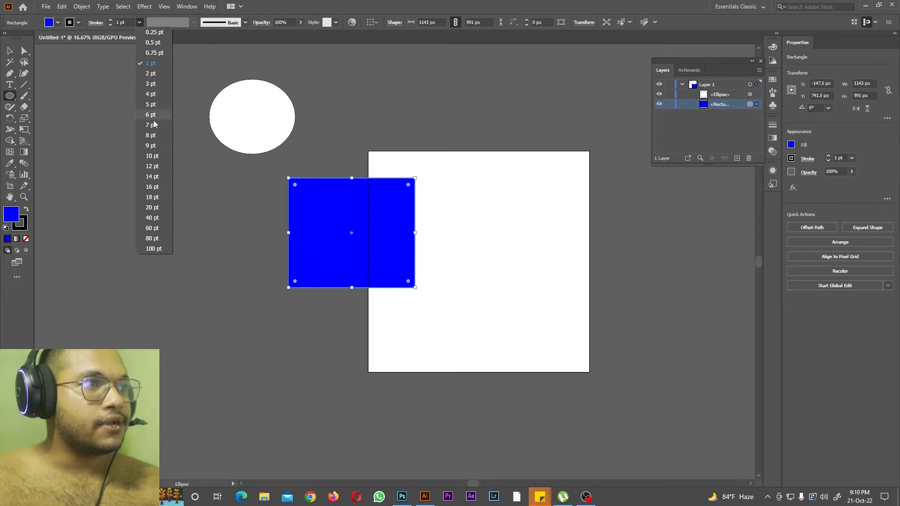
pyautogui.click(155, 232)
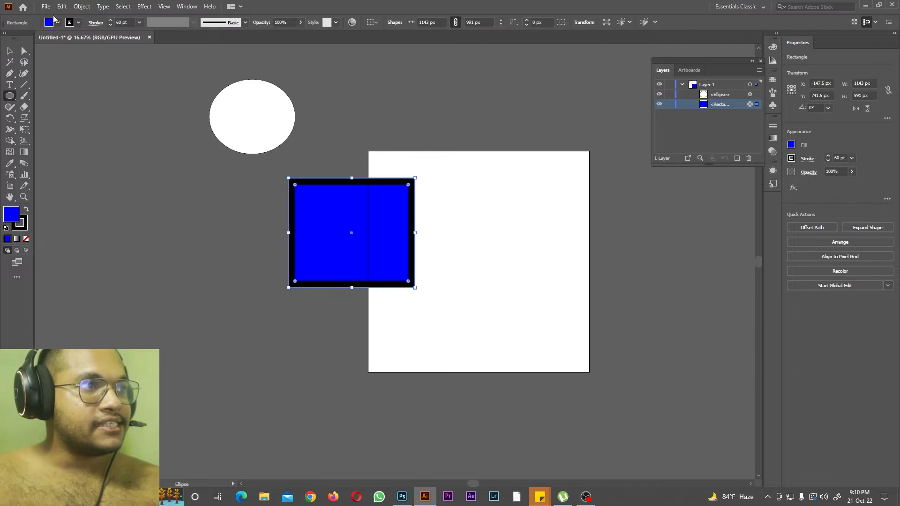
# Step: Try different stroke swatches on the rectangle, including red, yellow and green, ending with cyan
pyautogui.click(78, 23)
pyautogui.click(20, 38)
pyautogui.click(26, 39)
pyautogui.click(33, 39)
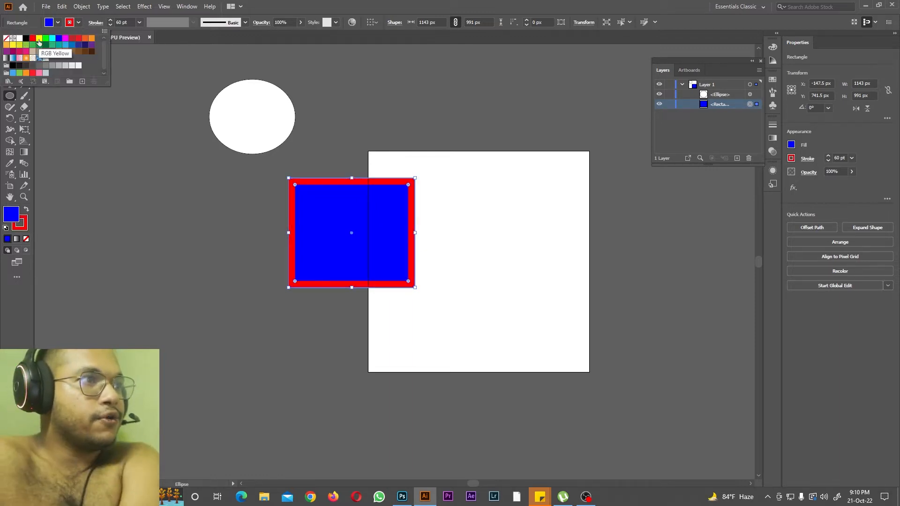
pyautogui.click(39, 40)
pyautogui.click(45, 39)
pyautogui.click(52, 40)
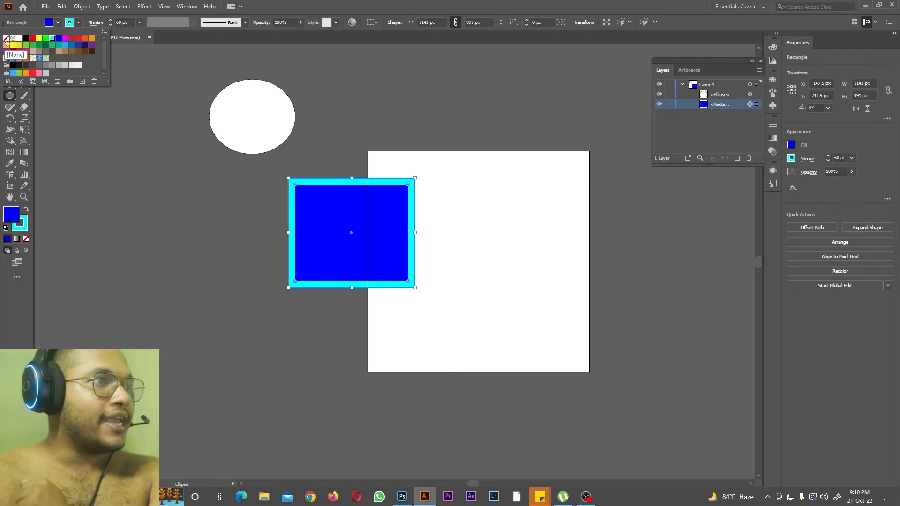
# Step: Remove the rectangle's stroke, and restore it in cyan with a weight of 60 pt
pyautogui.click(6, 38)
pyautogui.click(52, 38)
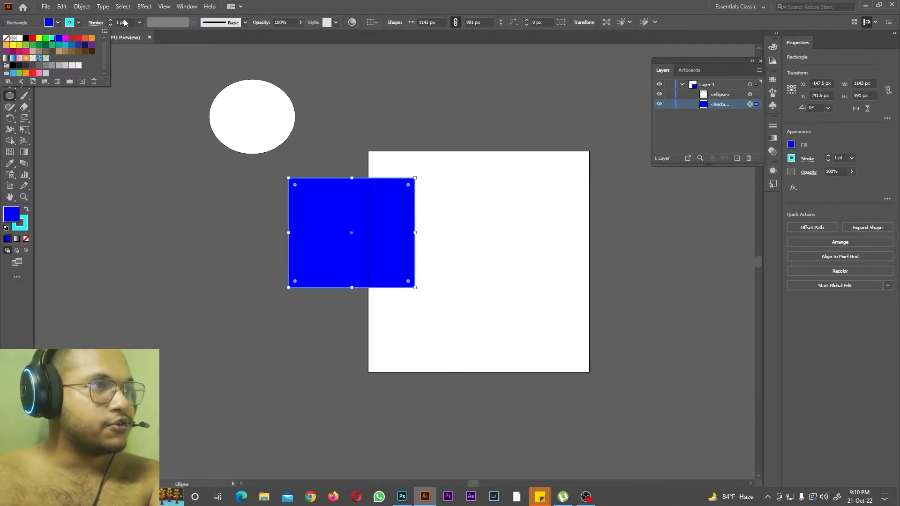
pyautogui.click(139, 22)
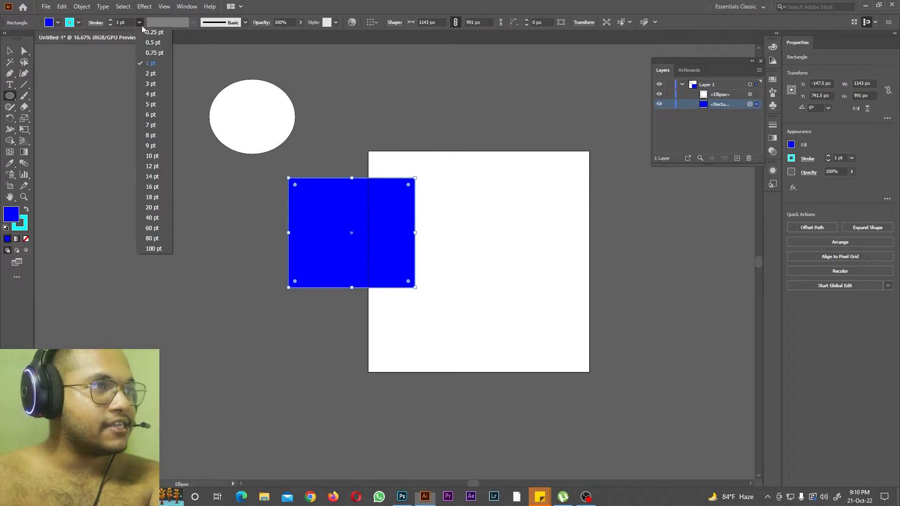
pyautogui.click(153, 228)
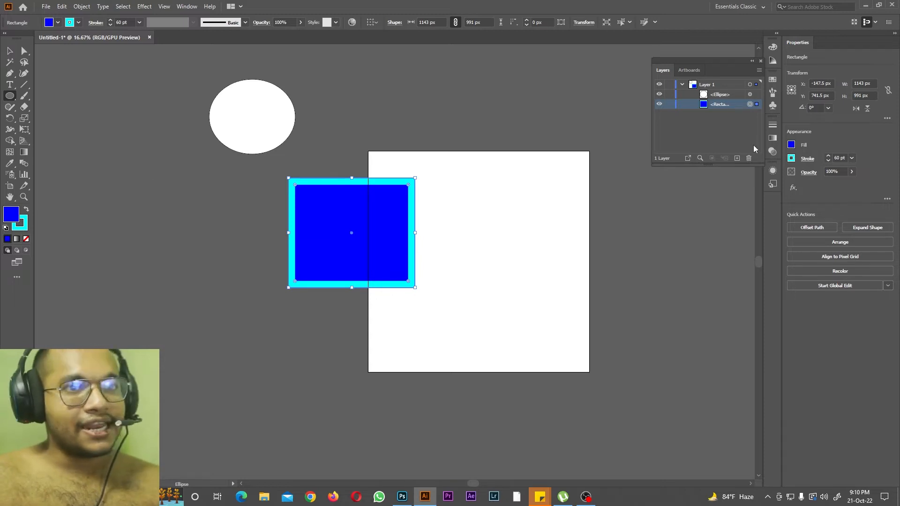
# Step: Use the Color Picker to change the rectangle's fill to green 1FC160
pyautogui.doubleClick(12, 217)
pyautogui.moveTo(506, 160); pyautogui.dragTo(508, 189)
pyautogui.click(473, 146)
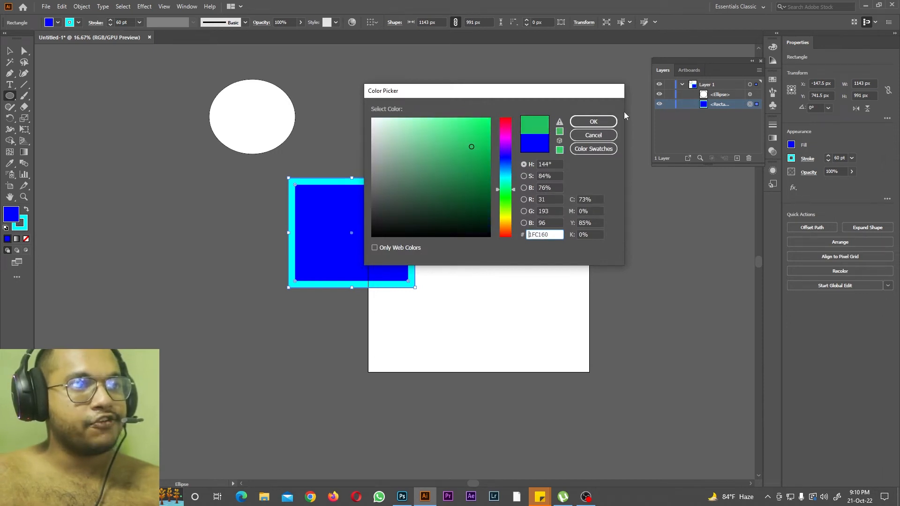
pyautogui.click(593, 121)
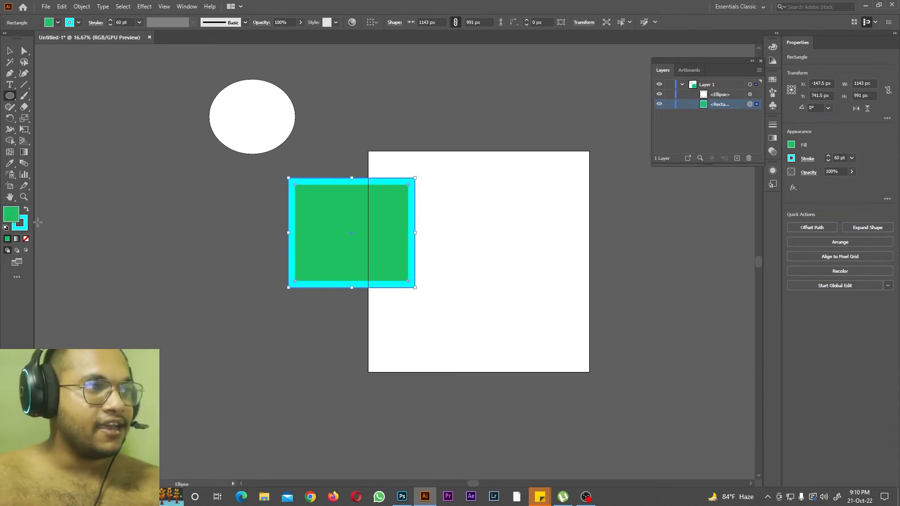
# Step: Use the Color Picker to change the rectangle's stroke to yellow-green B3CE45
pyautogui.doubleClick(22, 224)
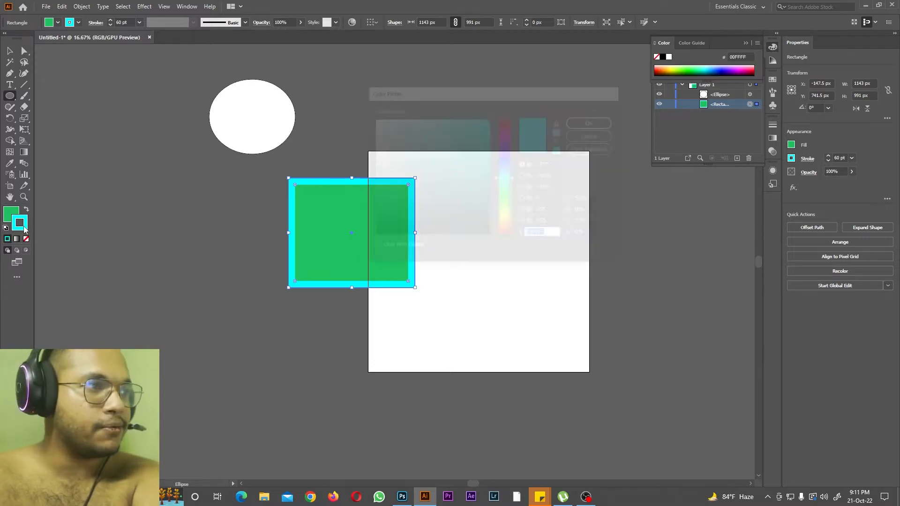
pyautogui.moveTo(505, 178); pyautogui.dragTo(505, 213)
pyautogui.click(451, 141)
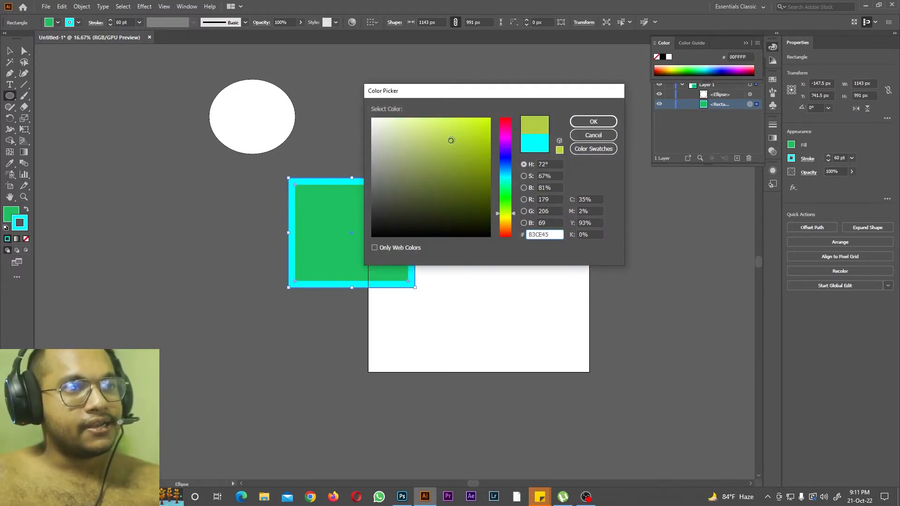
pyautogui.click(592, 124)
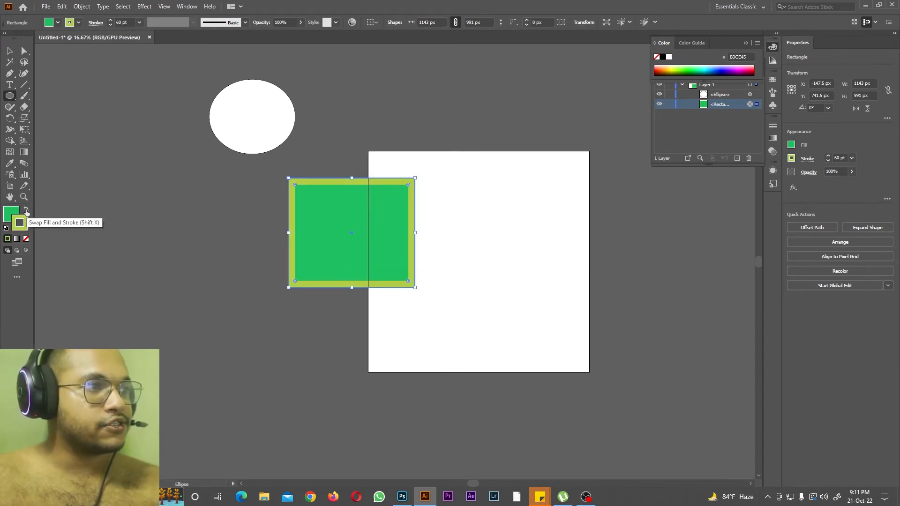
# Step: Swap the rectangle's fill and stroke colours three times
pyautogui.click(27, 210)
pyautogui.click(27, 210)
pyautogui.click(27, 210)
pyautogui.click(27, 210)
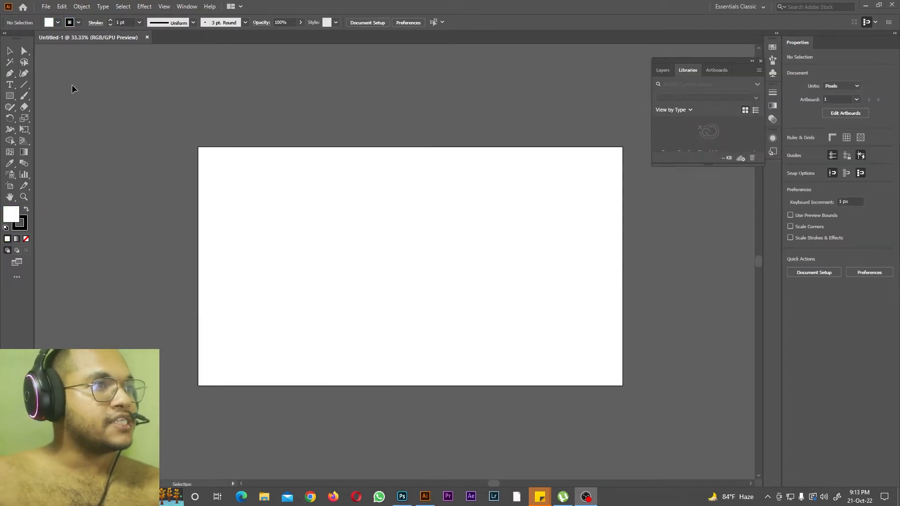
# Step: Draw a square about 543 × 543 px over the top-left corner of the new document's artboard
pyautogui.rightClick(10, 98)
pyautogui.click(46, 98)
pyautogui.moveTo(125, 137)
pyautogui.mouseDown()
pyautogui.moveTo(206, 238)
pyautogui.moveTo(246, 256)
pyautogui.mouseUp()
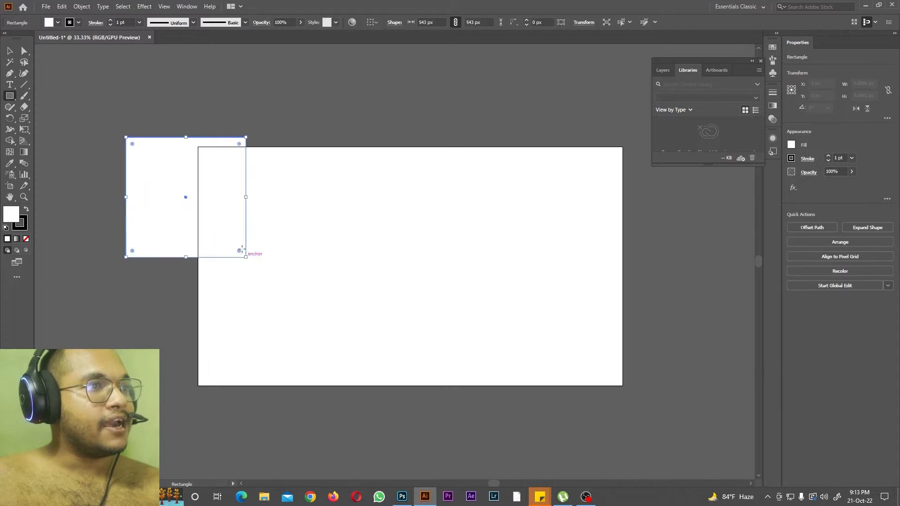
# Step: Set the square's stroke weight to 60 pt and leave its stroke colour black
pyautogui.click(139, 22)
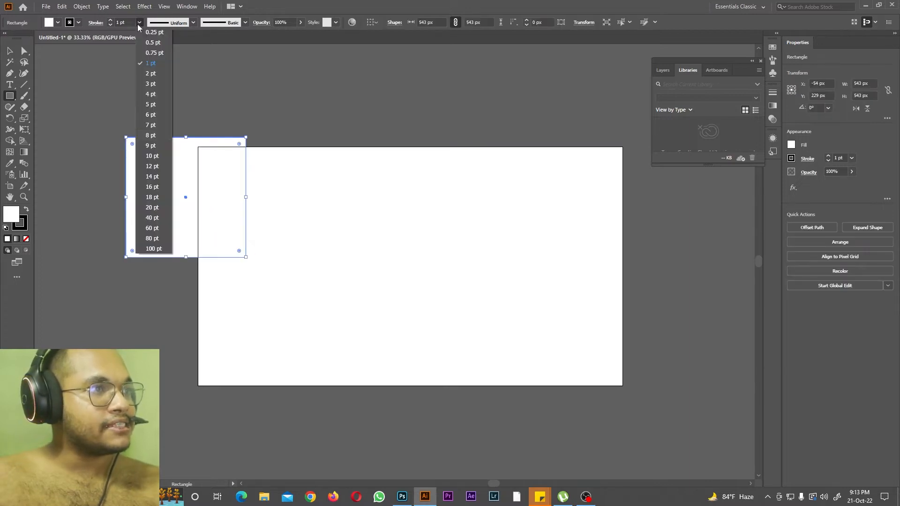
pyautogui.click(152, 227)
pyautogui.click(79, 22)
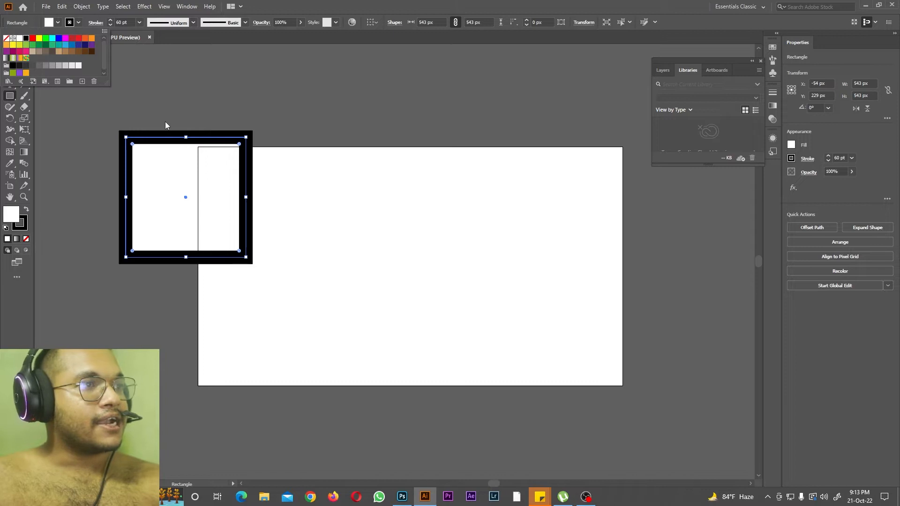
pyautogui.click(170, 26)
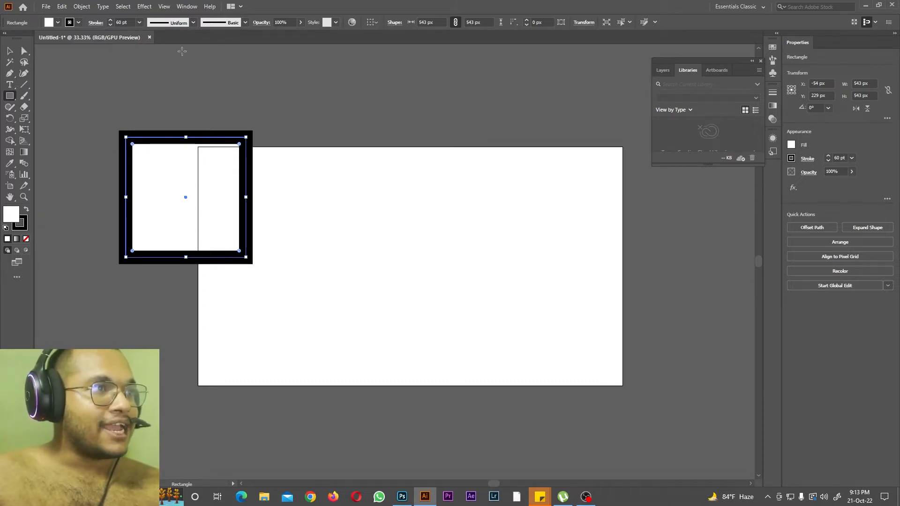
# Step: Try two variable width profiles on the square's stroke: one tapered at both ends, one tapering toward a single end
pyautogui.click(193, 22)
pyautogui.click(177, 56)
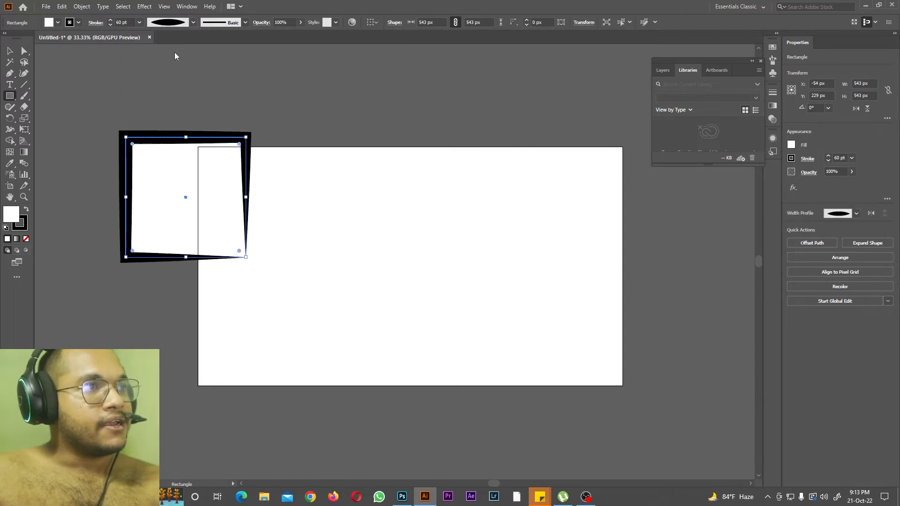
pyautogui.click(193, 23)
pyautogui.click(176, 113)
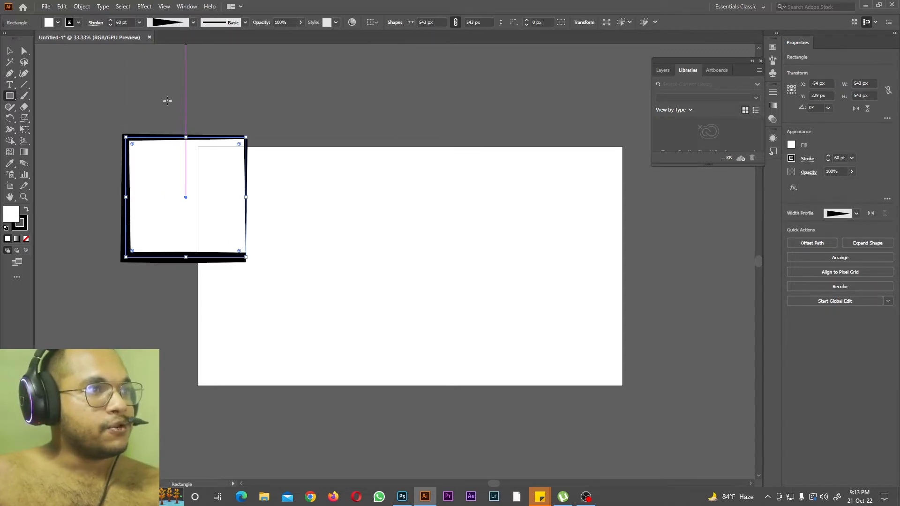
# Step: Apply the Dagger brush to the square's stroke and inspect its edge up close
pyautogui.click(244, 22)
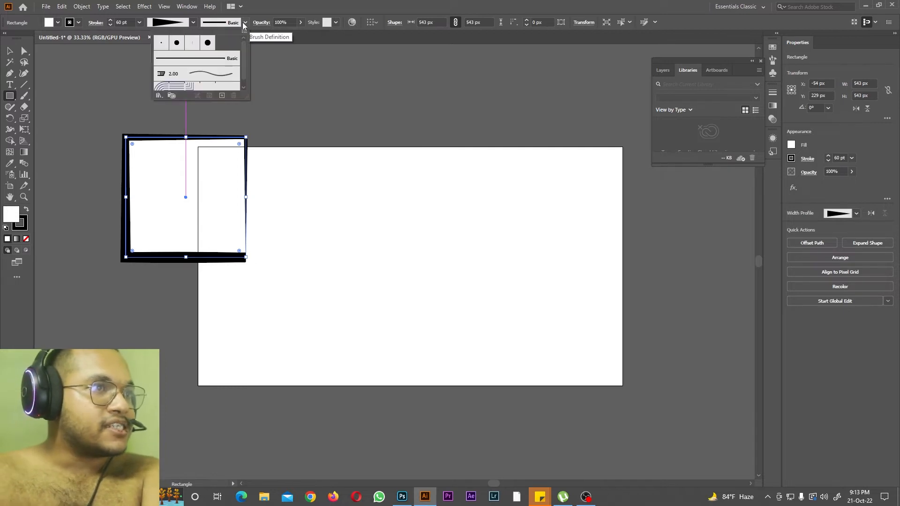
pyautogui.click(203, 78)
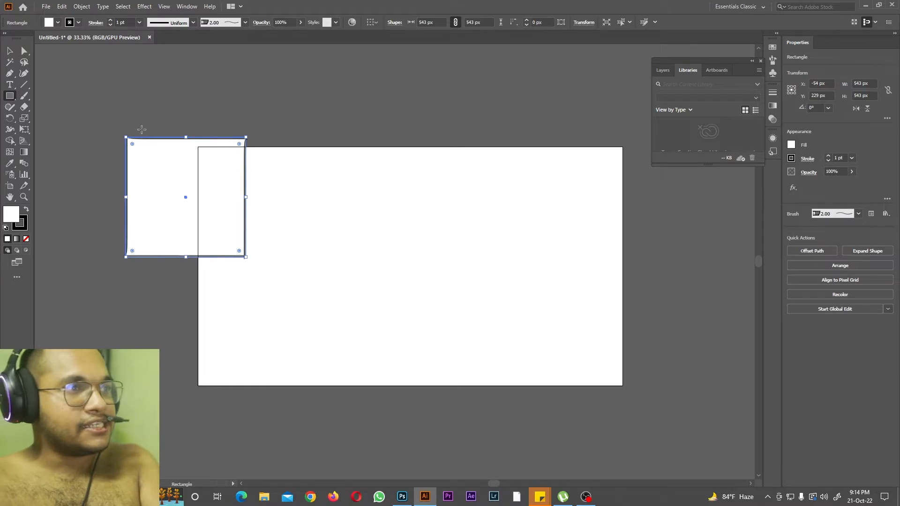
pyautogui.hotkey('ctrl', '=')
pyautogui.hotkey('ctrl', '=')
pyautogui.hotkey('ctrl', '=')
pyautogui.hotkey('ctrl', '=')
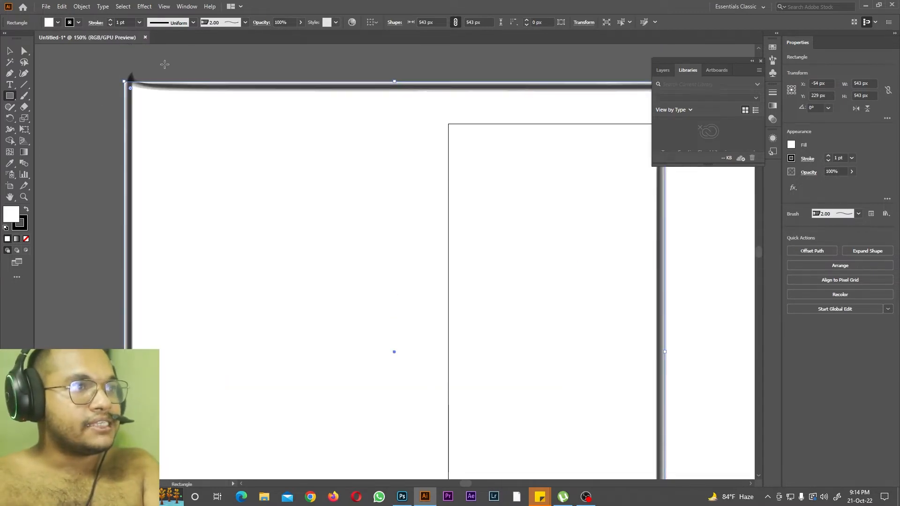
pyautogui.hotkey('ctrl', '=')
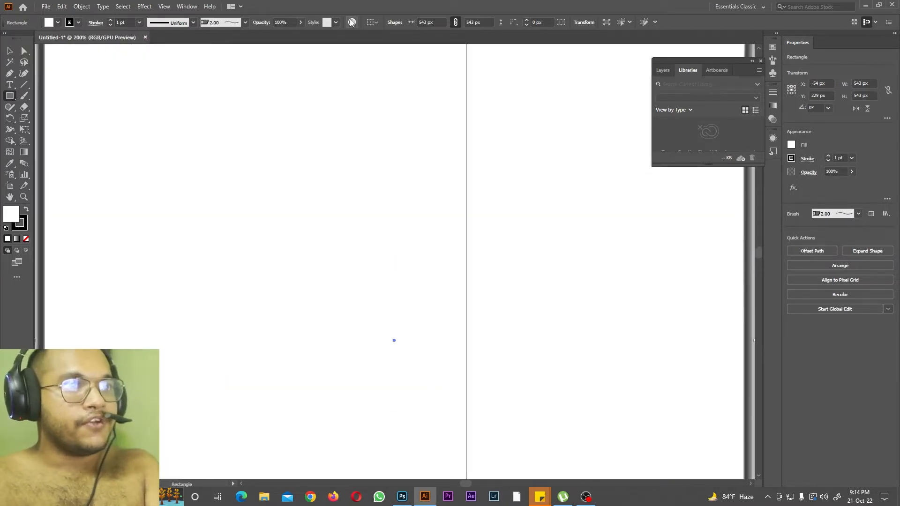
pyautogui.scroll(5, 295, 117)
# Step: Set the square's brush stroke weight to 16 pt and bring the whole shape into view
pyautogui.click(139, 23)
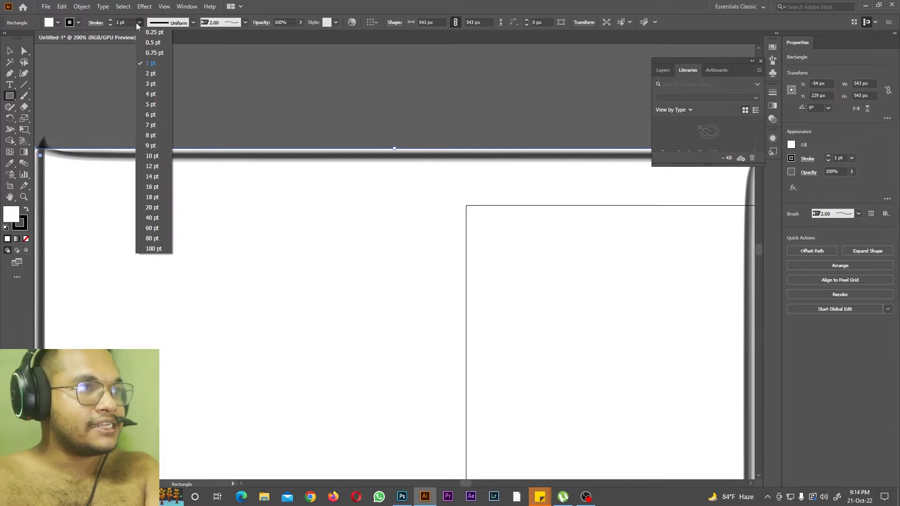
pyautogui.click(152, 186)
pyautogui.hotkey('ctrl', '-')
pyautogui.hotkey('ctrl', '-')
pyautogui.hotkey('ctrl', '-')
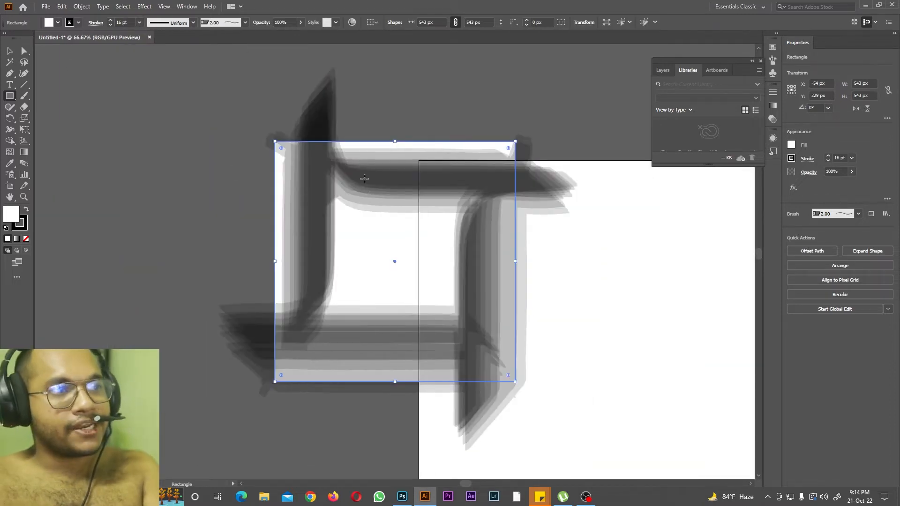
# Step: Apply the pattern brush with concentric lines to the square's stroke and set the stroke weight to 20 pt
pyautogui.click(220, 26)
pyautogui.click(202, 88)
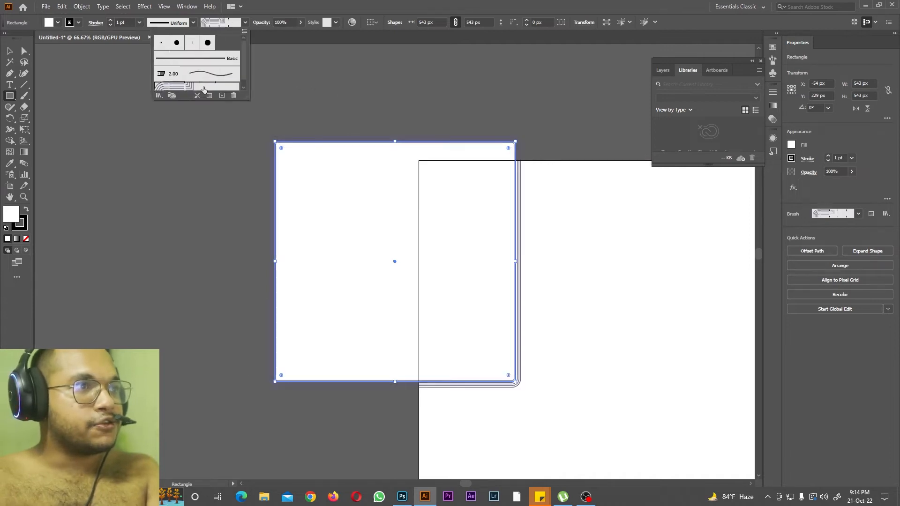
pyautogui.click(141, 24)
pyautogui.click(140, 24)
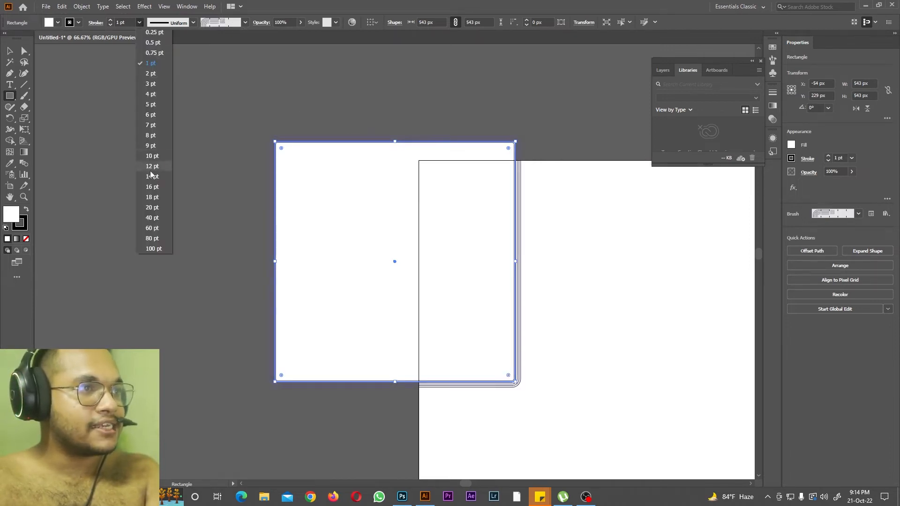
pyautogui.click(155, 197)
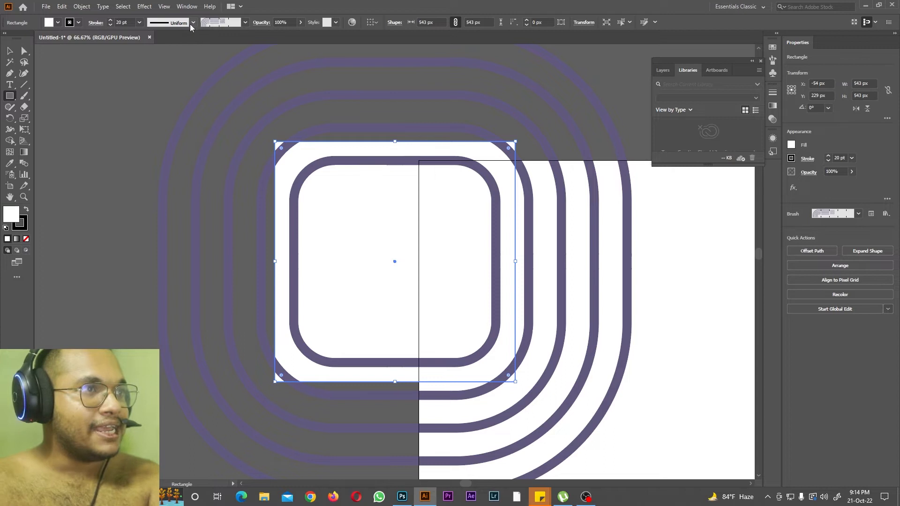
# Step: Apply the 3 pt. Round brush to the square's stroke and set the stroke weight to 20 pt
pyautogui.click(245, 23)
pyautogui.click(161, 44)
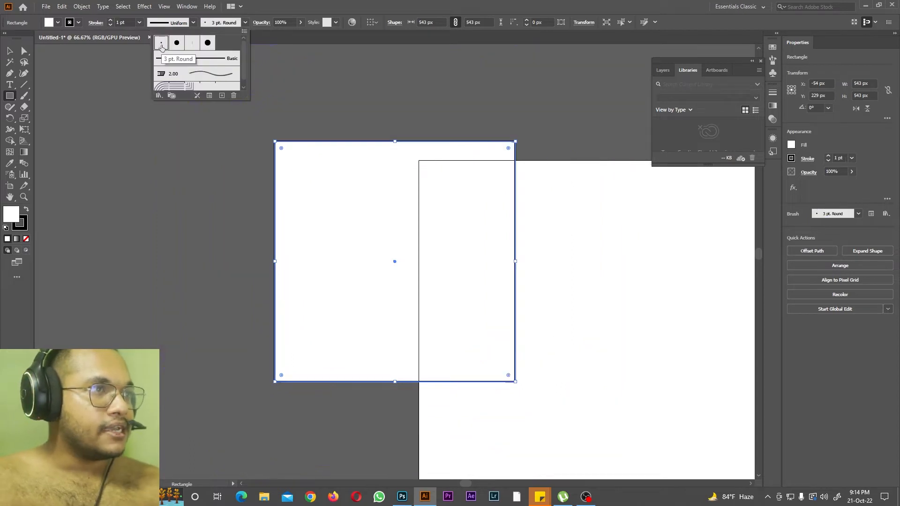
pyautogui.click(139, 22)
pyautogui.click(139, 23)
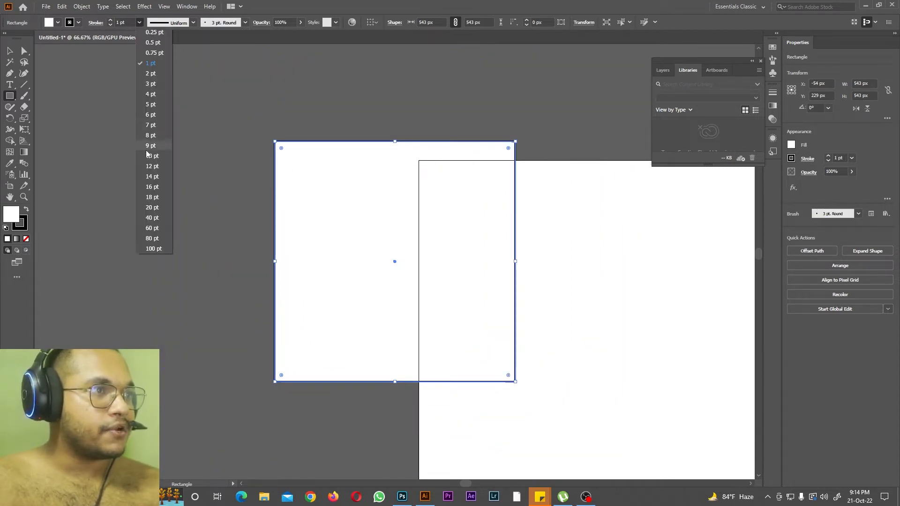
pyautogui.click(153, 207)
# Step: Try the remaining calligraphic brushes on the square's stroke, including 5 pt. Flat and ending with the Touch Calligraphic brush
pyautogui.click(245, 22)
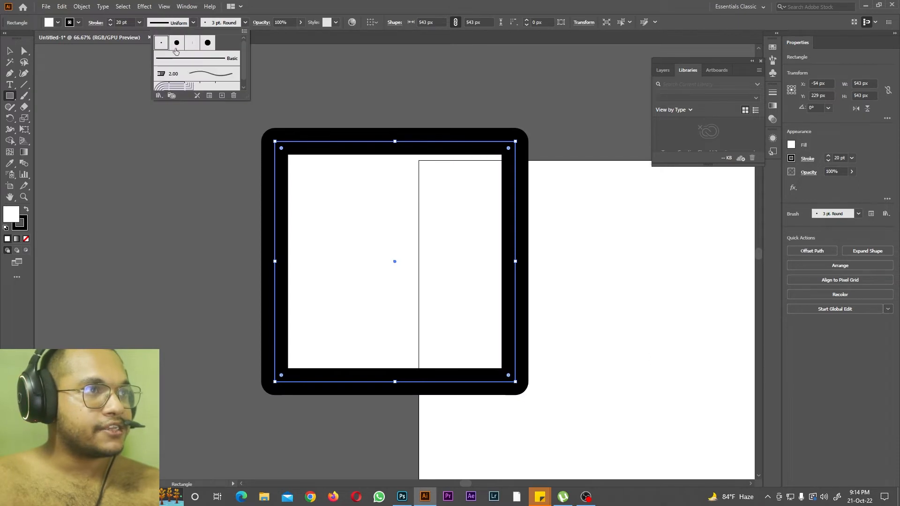
pyautogui.click(176, 47)
pyautogui.click(191, 44)
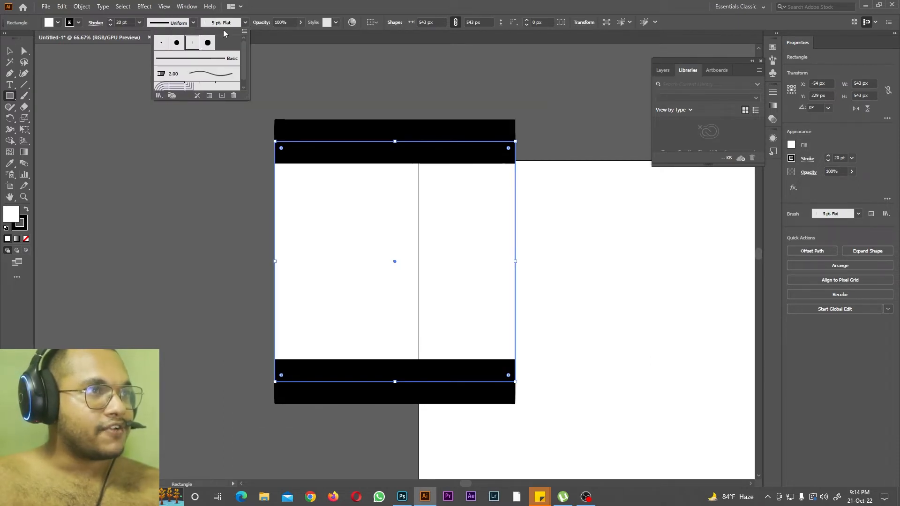
pyautogui.click(208, 43)
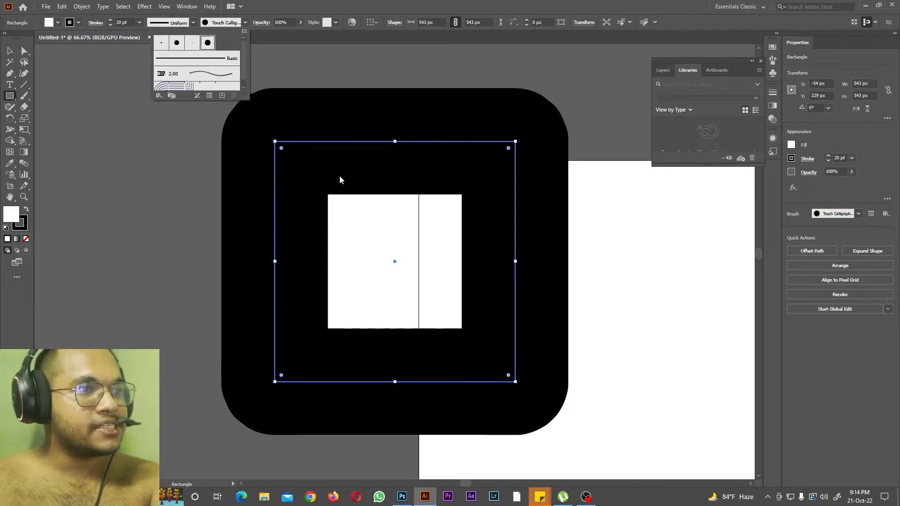
# Step: Lower the square's opacity to 0% and restore it to 100%
pyautogui.click(298, 23)
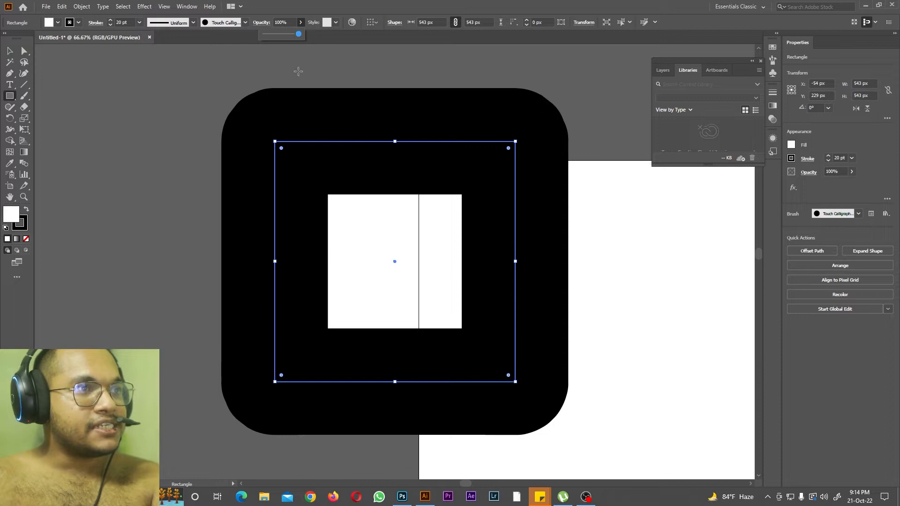
pyautogui.moveTo(287, 37); pyautogui.dragTo(264, 35)
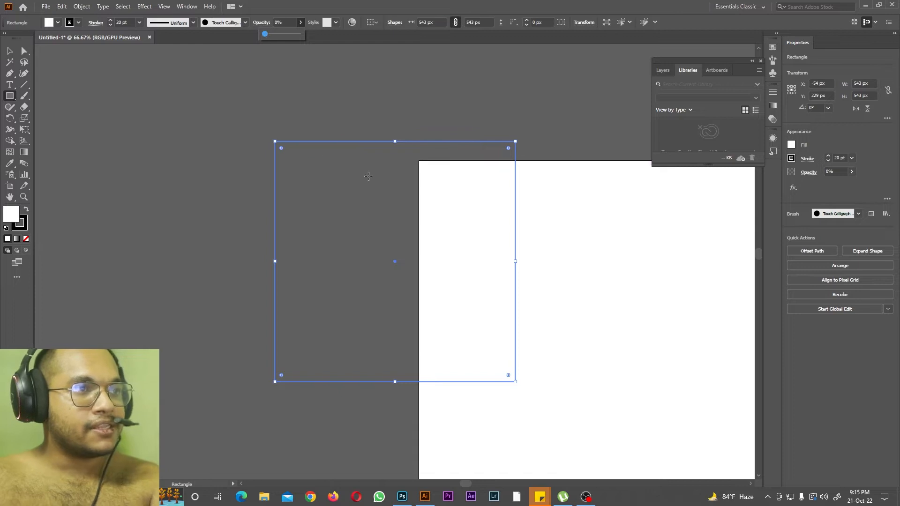
pyautogui.moveTo(264, 35); pyautogui.dragTo(403, 44)
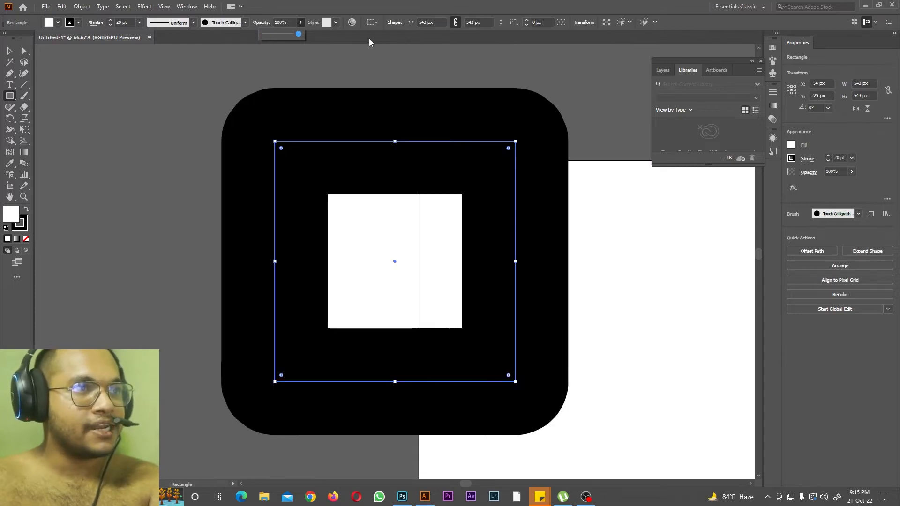
# Step: Try several graphic styles on the square, including the black gradient, and keep the yellow floral pattern style
pyautogui.click(337, 23)
pyautogui.click(283, 43)
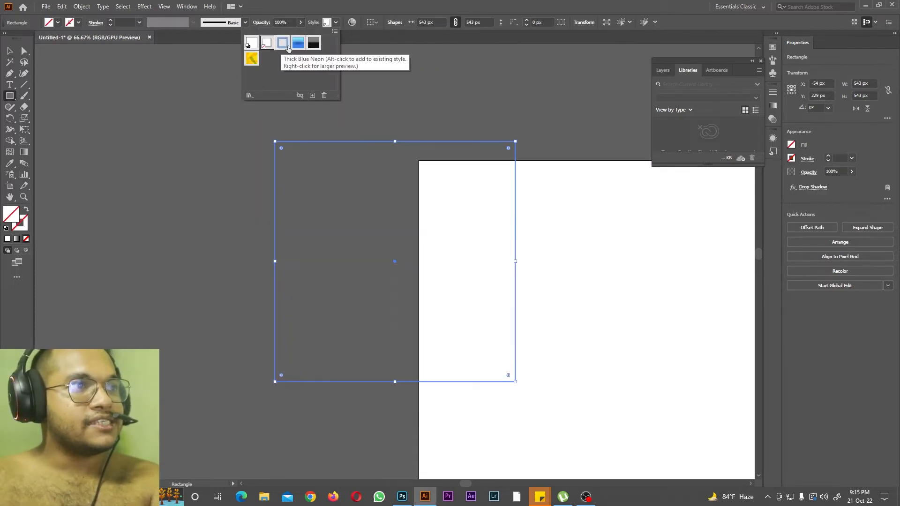
pyautogui.click(301, 46)
pyautogui.click(315, 46)
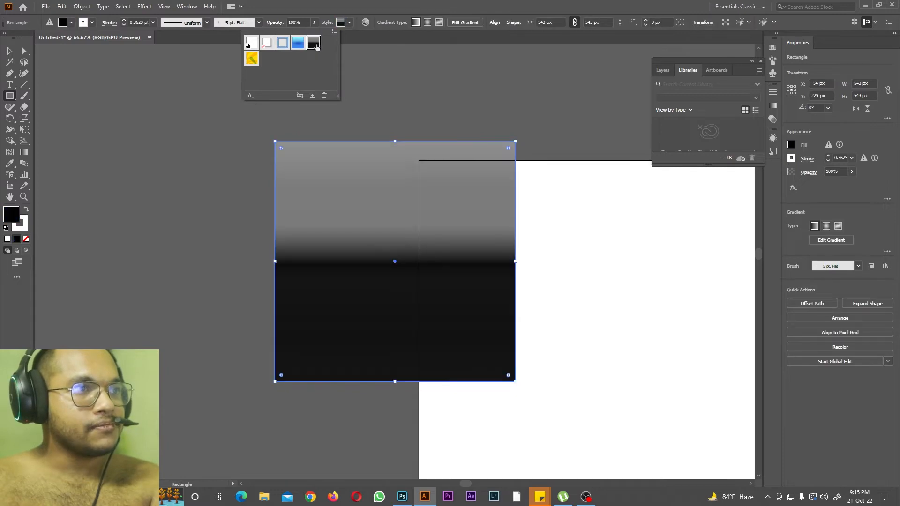
pyautogui.click(252, 59)
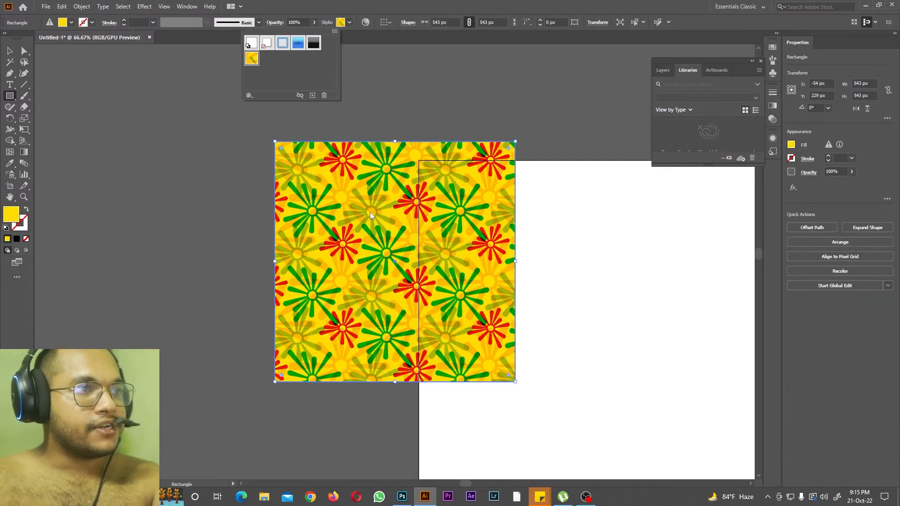
# Step: Recolor the square's floral pattern, trying the Right Complement harmony rule and applying the Shades harmony
pyautogui.click(366, 22)
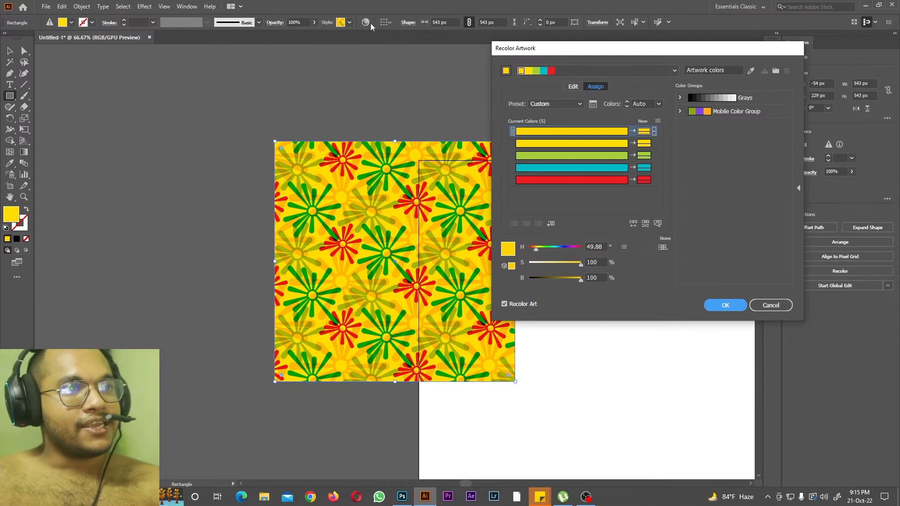
pyautogui.click(674, 70)
pyautogui.click(608, 148)
pyautogui.click(674, 70)
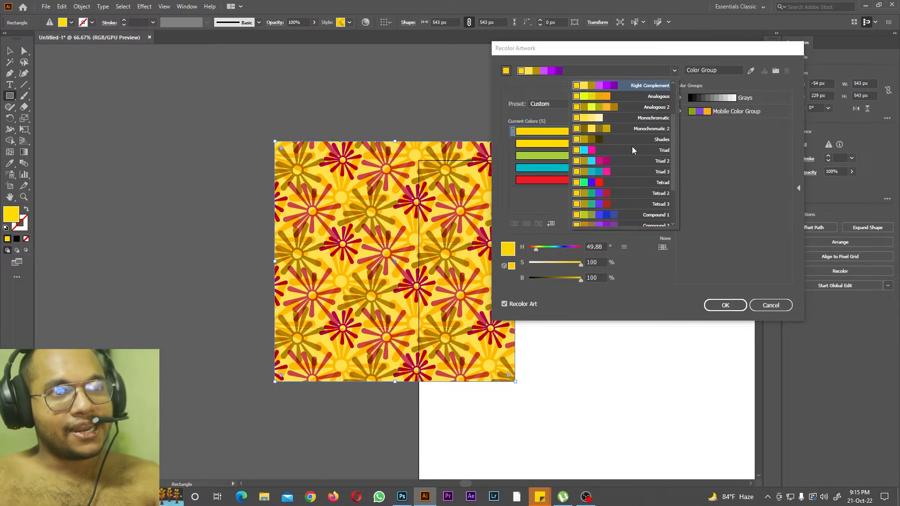
pyautogui.click(634, 136)
pyautogui.click(725, 305)
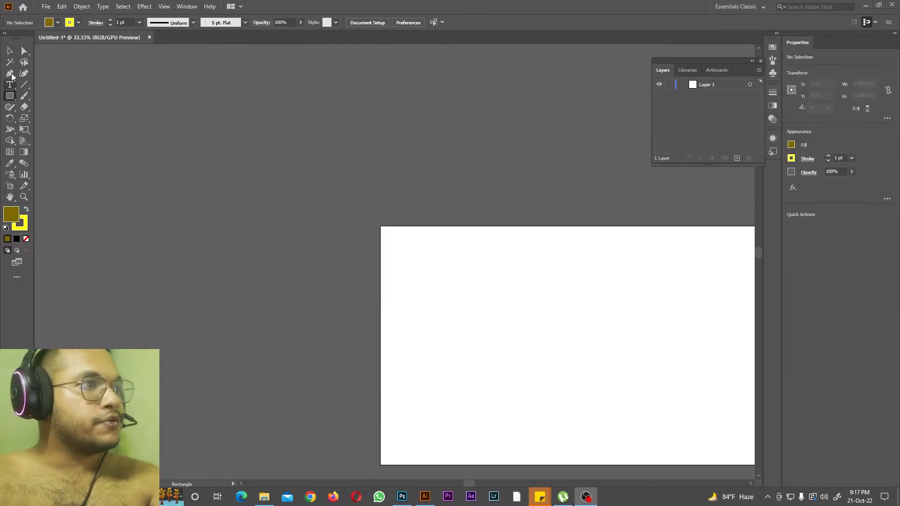
# Step: With the Rectangle tool active, set the fill to yellow and the stroke to the multicoloured floral pattern swatch
pyautogui.click(10, 51)
pyautogui.click(11, 99)
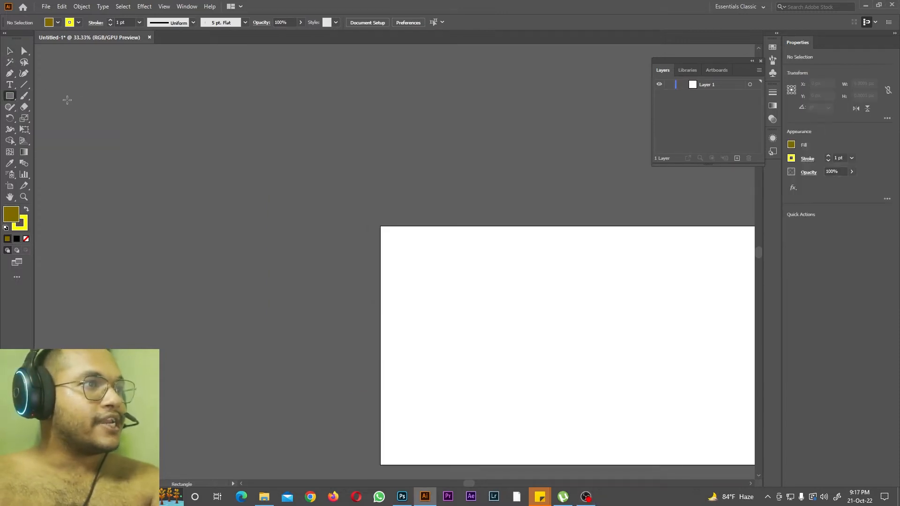
pyautogui.click(57, 23)
pyautogui.click(41, 39)
pyautogui.click(78, 23)
pyautogui.click(28, 62)
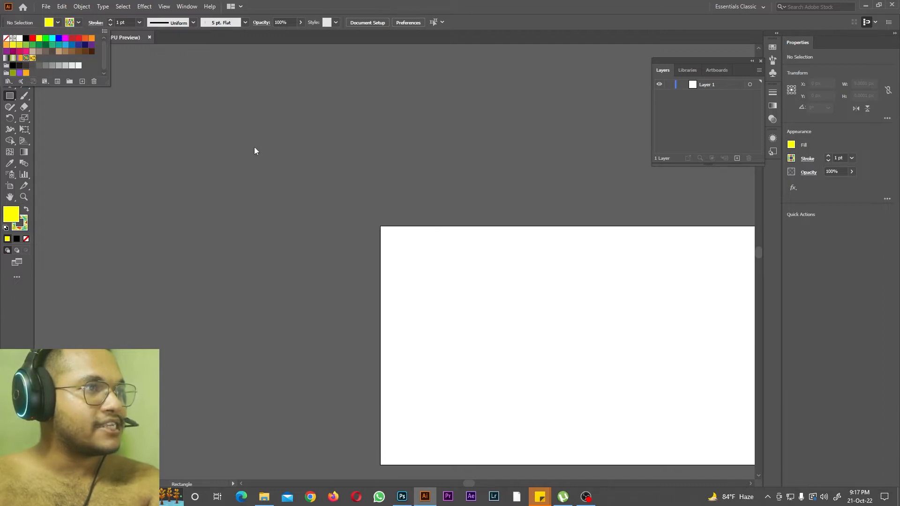
pyautogui.click(253, 151)
# Step: Draw a rectangle about 900 × 728 px overlapping the artboard's upper-left corner and set its stroke weight to 60 pt
pyautogui.moveTo(240, 147)
pyautogui.mouseDown()
pyautogui.moveTo(383, 277)
pyautogui.moveTo(440, 308)
pyautogui.mouseUp()
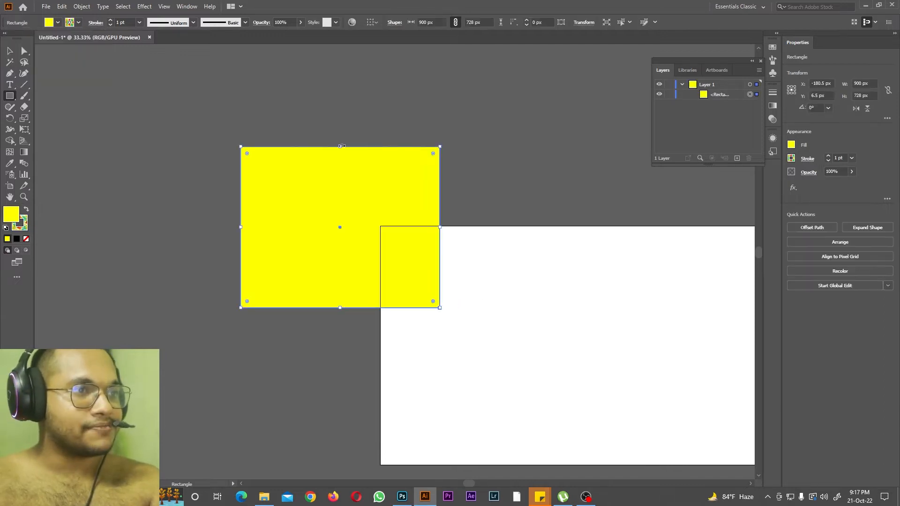
pyautogui.click(138, 22)
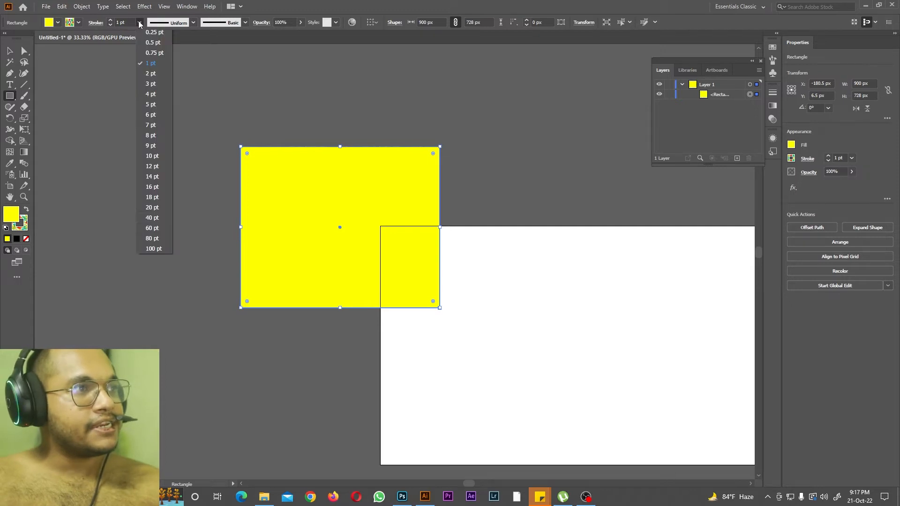
pyautogui.click(147, 227)
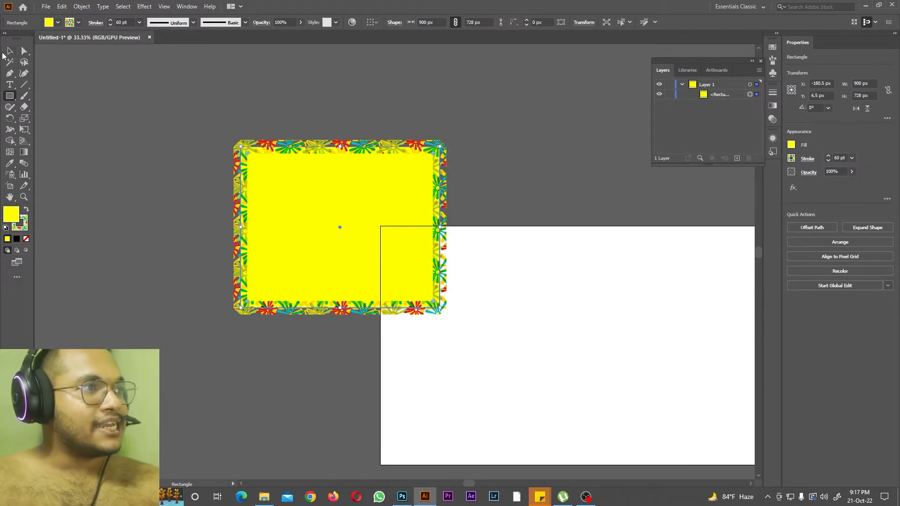
# Step: Enlarge the yellow rectangle to about 1798 × 1209 px from its upper-left and lower-right corners
pyautogui.click(9, 51)
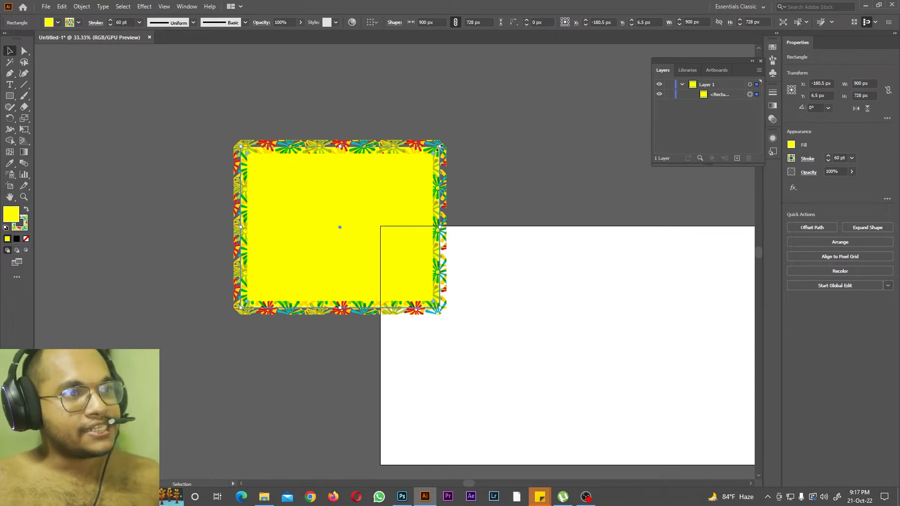
pyautogui.moveTo(240, 146); pyautogui.dragTo(156, 101)
pyautogui.moveTo(440, 320); pyautogui.dragTo(553, 362)
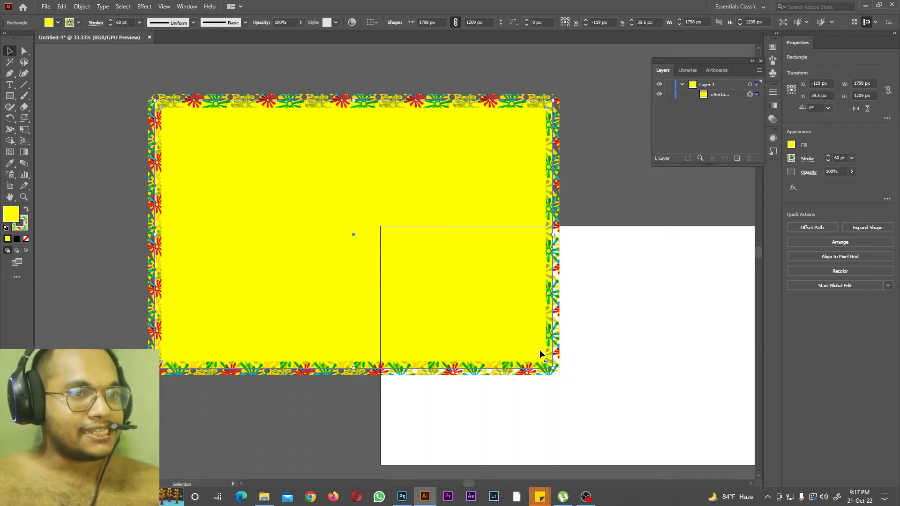
# Step: Round all four rectangle corners to a radius of about 383 px and return them to square corners with Direct Selection
pyautogui.moveTo(162, 107); pyautogui.dragTo(239, 185)
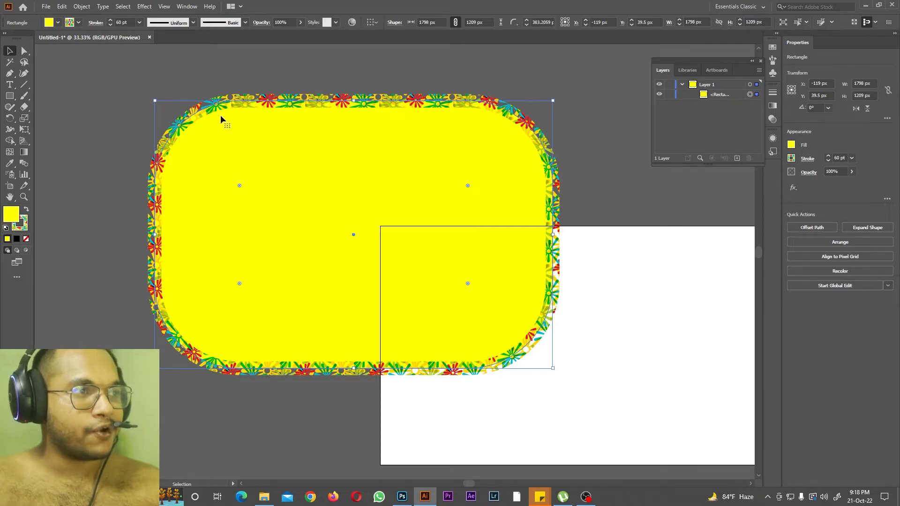
pyautogui.click(24, 51)
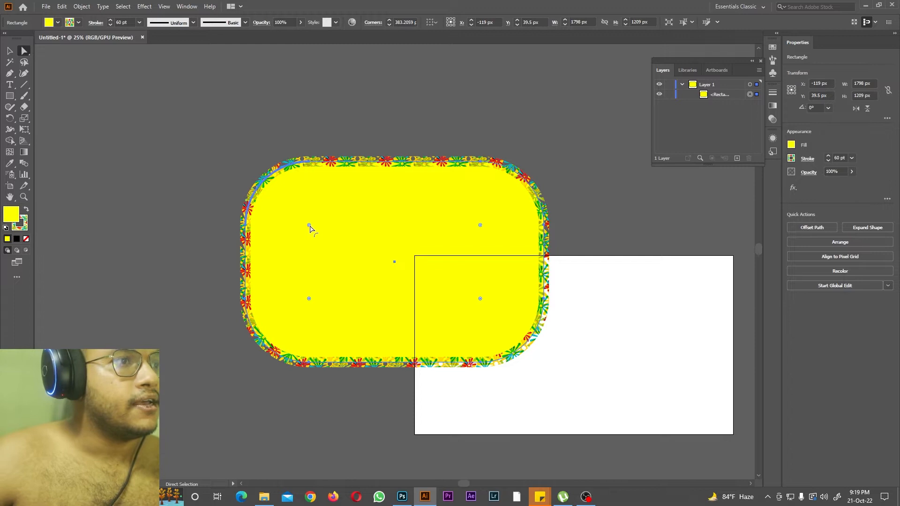
pyautogui.moveTo(310, 227); pyautogui.dragTo(256, 169)
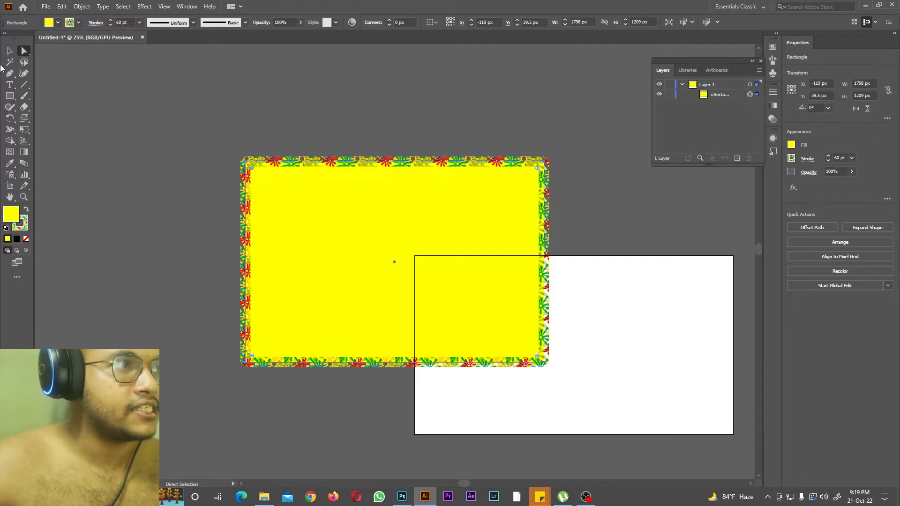
# Step: Round only the rectangle's two left corners, the upper to about 453 px radius and the lower to about 348 px
pyautogui.moveTo(24, 51); pyautogui.dragTo(56, 54)
pyautogui.moveTo(326, 216); pyautogui.dragTo(346, 215)
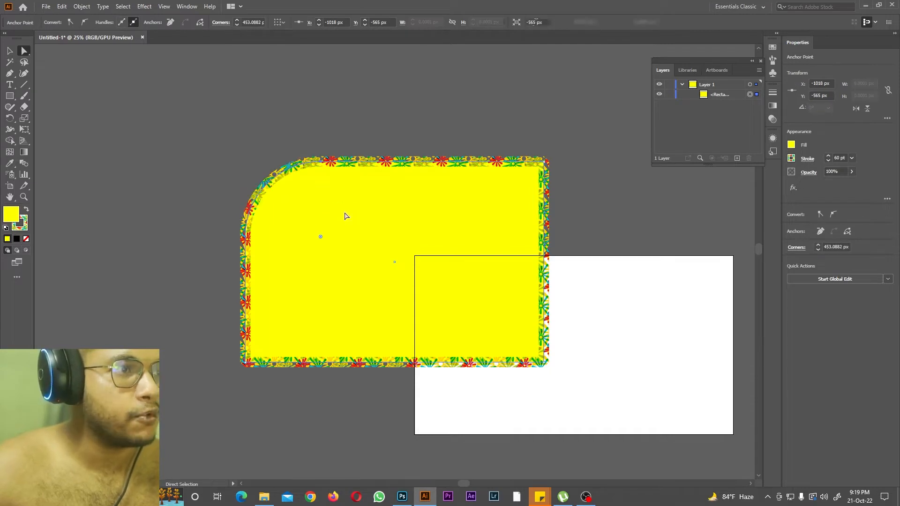
pyautogui.moveTo(210, 280); pyautogui.dragTo(342, 423)
pyautogui.moveTo(252, 355); pyautogui.dragTo(300, 312)
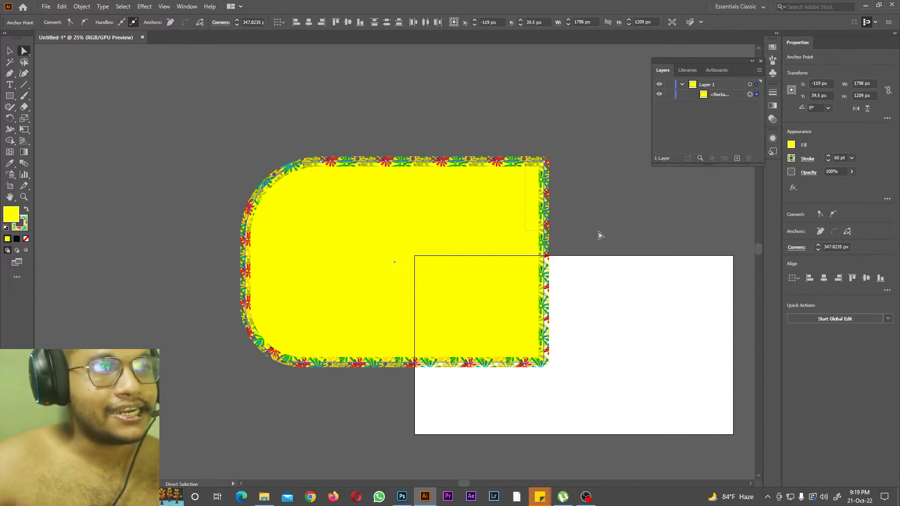
# Step: Move the shape's two right corner anchors inward, to about X 257, Y -330 px and X 223, Y 495 px
pyautogui.click(545, 163)
pyautogui.moveTo(545, 164); pyautogui.dragTo(475, 203)
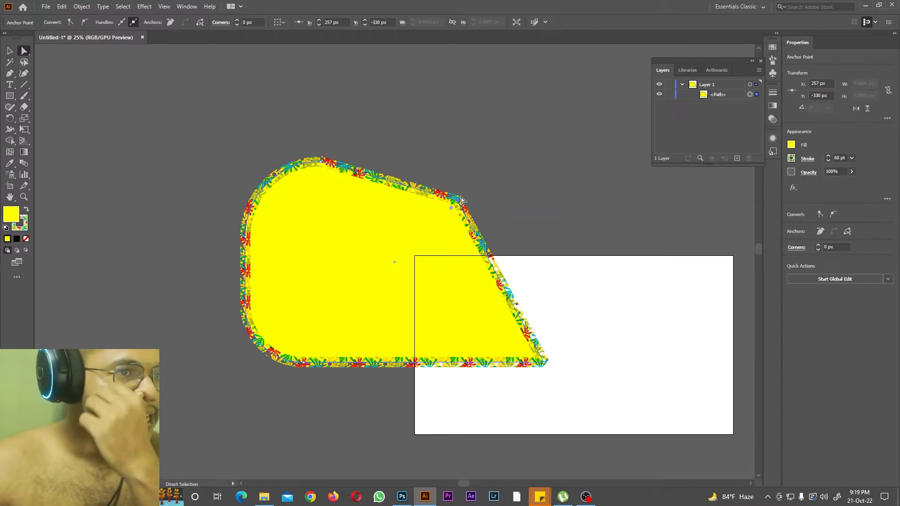
pyautogui.moveTo(583, 323); pyautogui.dragTo(451, 337)
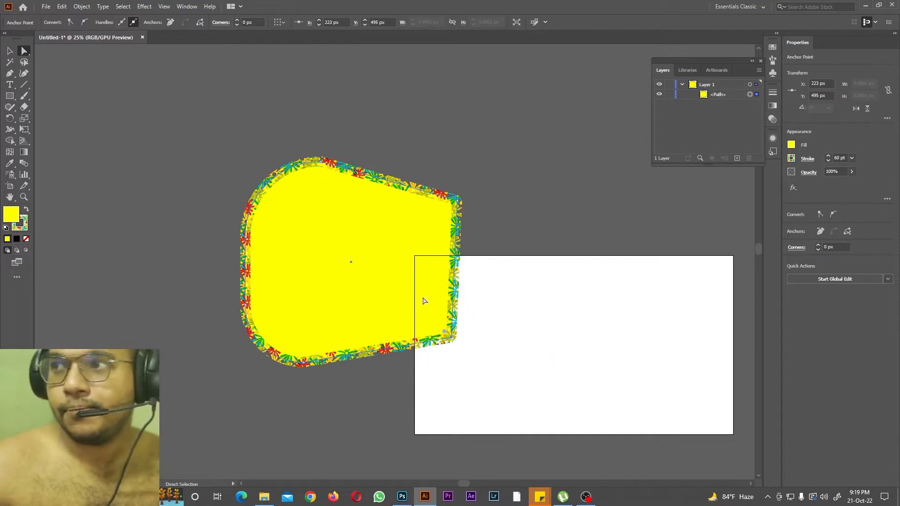
# Step: Draw two small horizontal rectangles to the right of the tapered shape, the lower one about 426 × 164 px
pyautogui.click(24, 51)
pyautogui.click(65, 63)
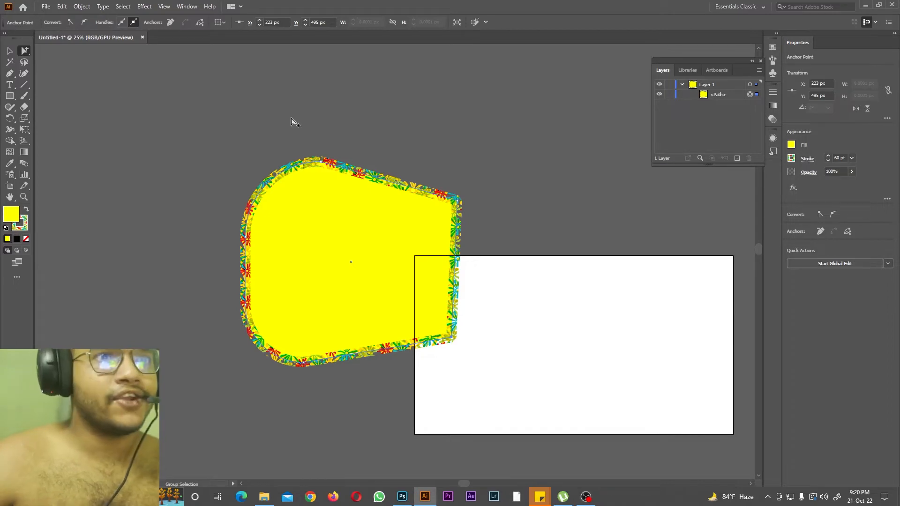
pyautogui.click(9, 95)
pyautogui.click(72, 97)
pyautogui.moveTo(508, 179); pyautogui.dragTo(588, 205)
pyautogui.moveTo(529, 296); pyautogui.dragTo(601, 323)
# Step: Move both small rectangles against the tapered shape's right edge, one at its upper corner and one at its lower corner
pyautogui.click(9, 50)
pyautogui.moveTo(540, 189); pyautogui.dragTo(487, 210)
pyautogui.moveTo(567, 312); pyautogui.dragTo(484, 327)
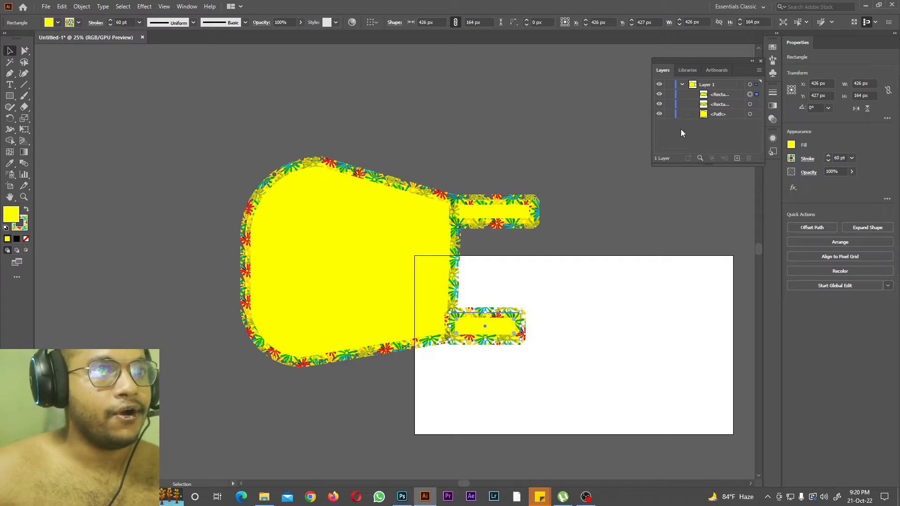
# Step: Group the tapered shape with the two small rectangles and expand the group in the layer list
pyautogui.moveTo(413, 254); pyautogui.dragTo(490, 355)
pyautogui.rightClick(413, 241)
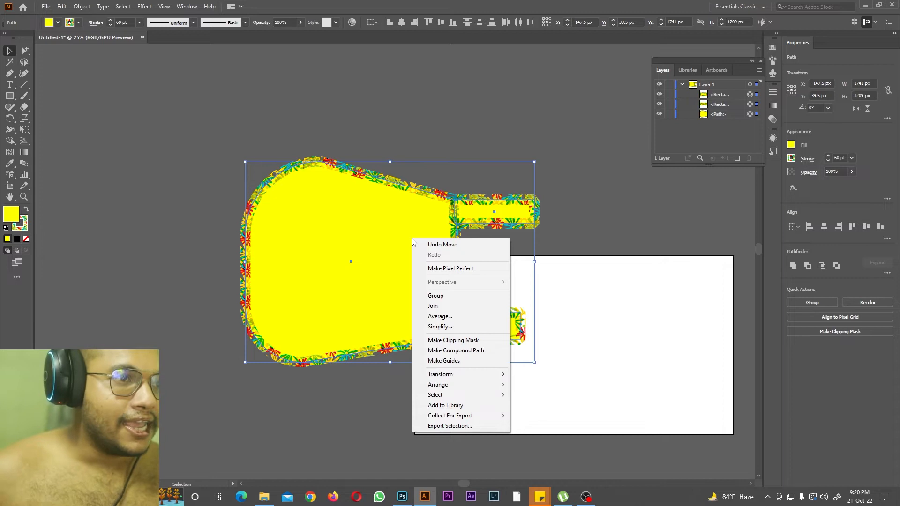
pyautogui.click(443, 295)
pyautogui.click(692, 95)
pyautogui.click(721, 96)
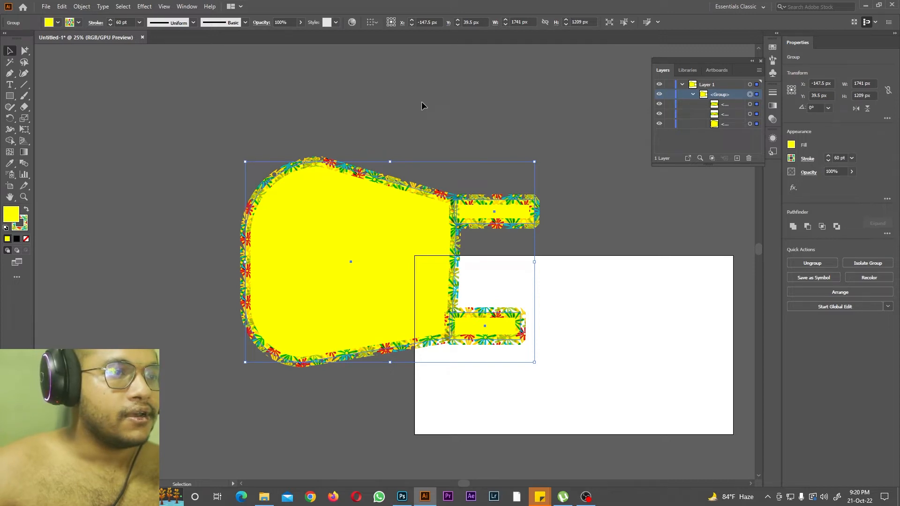
# Step: Move the whole group to several different positions over the canvas above the artboard
pyautogui.moveTo(370, 243); pyautogui.dragTo(395, 220)
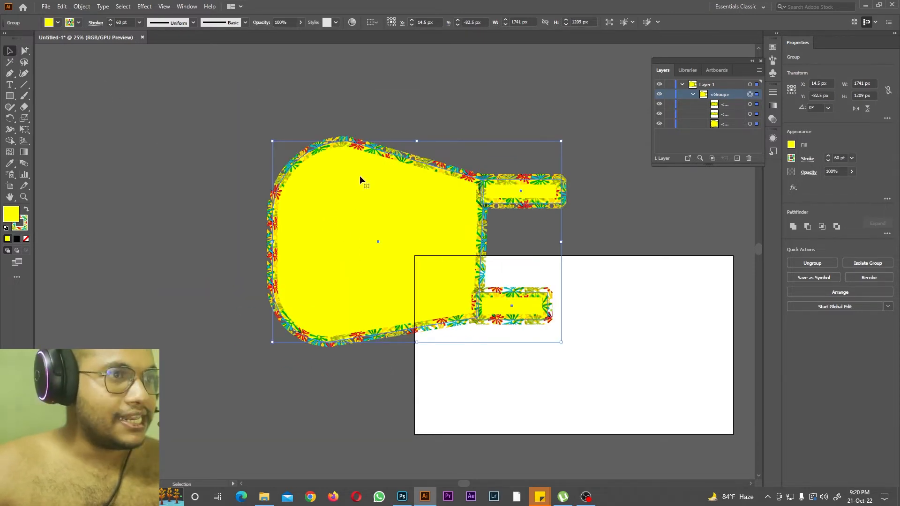
pyautogui.moveTo(360, 177); pyautogui.dragTo(301, 155)
pyautogui.moveTo(332, 173); pyautogui.dragTo(393, 224)
pyautogui.moveTo(428, 249); pyautogui.dragTo(333, 177)
pyautogui.moveTo(352, 184); pyautogui.dragTo(475, 194)
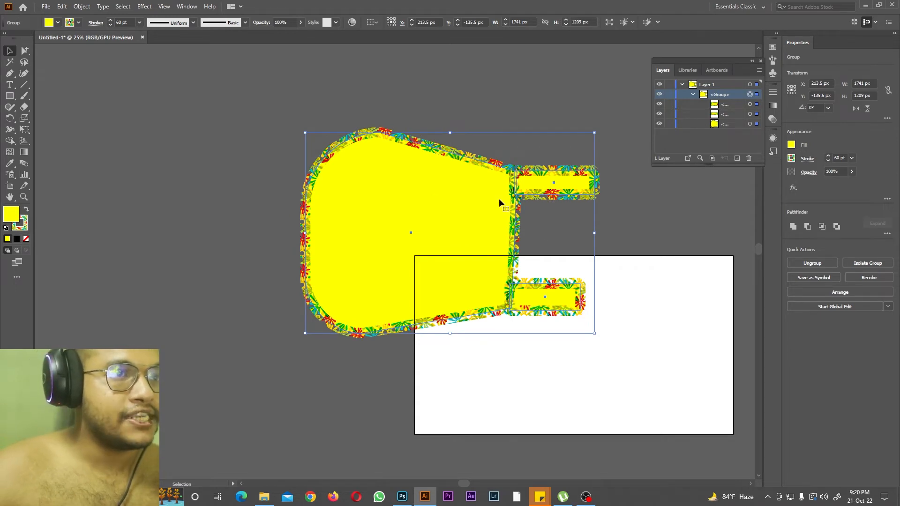
pyautogui.moveTo(395, 160); pyautogui.dragTo(365, 152)
pyautogui.moveTo(420, 170); pyautogui.dragTo(405, 182)
# Step: With Group Selection, copy the group's lower small rectangle to X 534, Y -56 px, between the two rectangles, and delete that copy
pyautogui.moveTo(30, 52); pyautogui.dragTo(68, 68)
pyautogui.moveTo(606, 313); pyautogui.dragTo(479, 269)
pyautogui.moveTo(534, 289); pyautogui.dragTo(488, 298)
pyautogui.moveTo(538, 313); pyautogui.dragTo(521, 248)
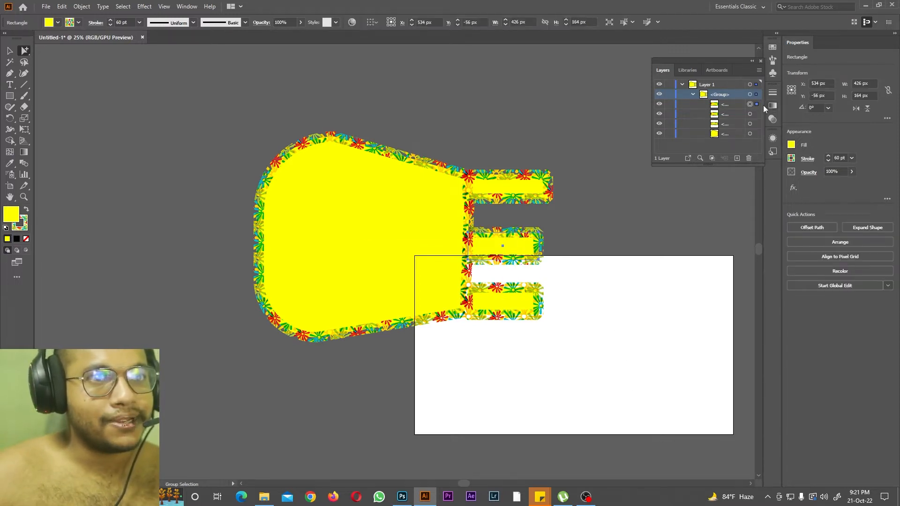
pyautogui.click(734, 105)
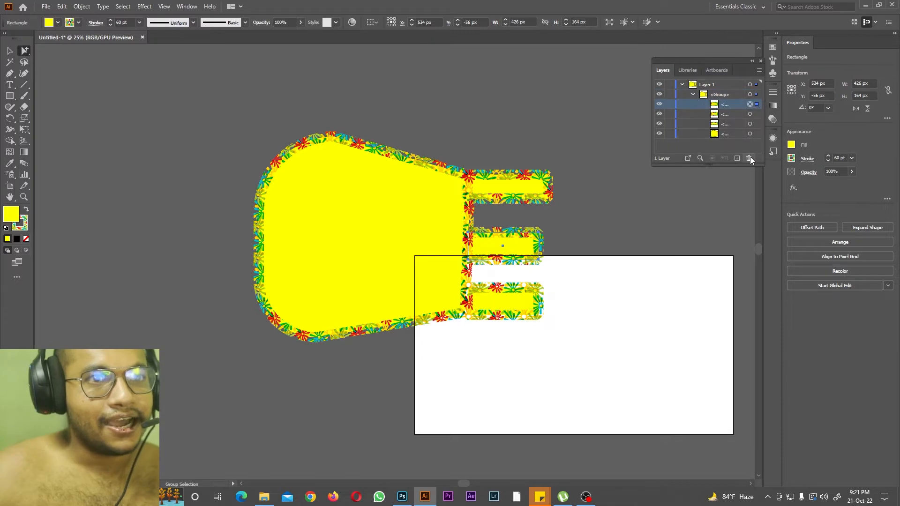
pyautogui.click(749, 158)
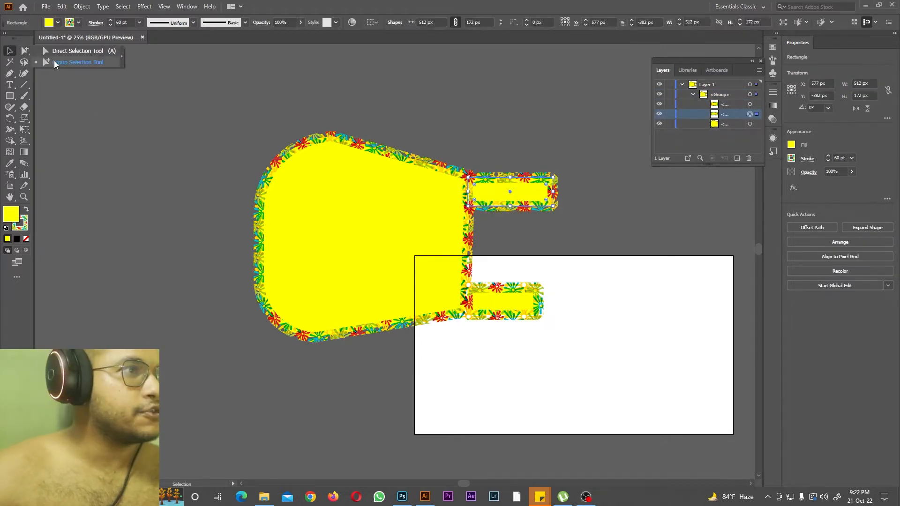
# Step: Select only the lower small rectangle inside the group, widen it to about 549 × 164 px at X 595.5, Y 249 px, and deselect it
pyautogui.click(24, 50)
pyautogui.moveTo(508, 248); pyautogui.dragTo(573, 347)
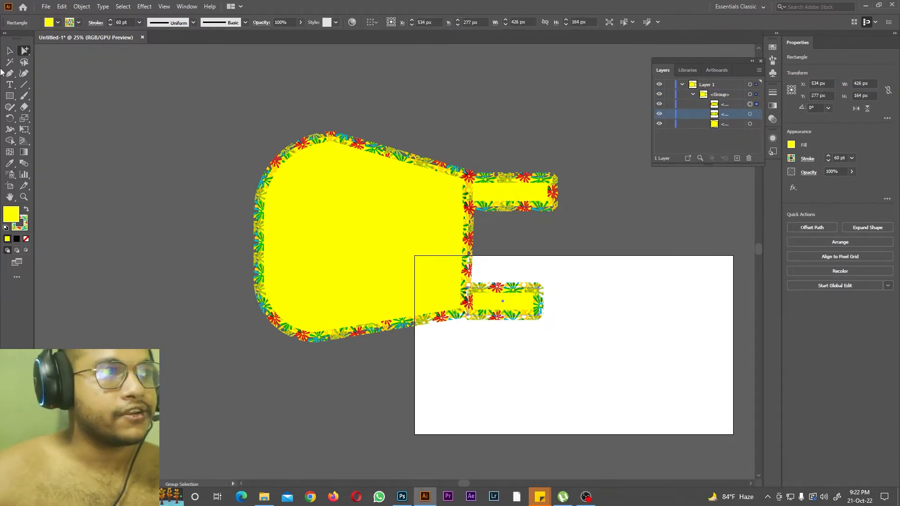
pyautogui.click(9, 53)
pyautogui.moveTo(541, 302); pyautogui.dragTo(522, 285)
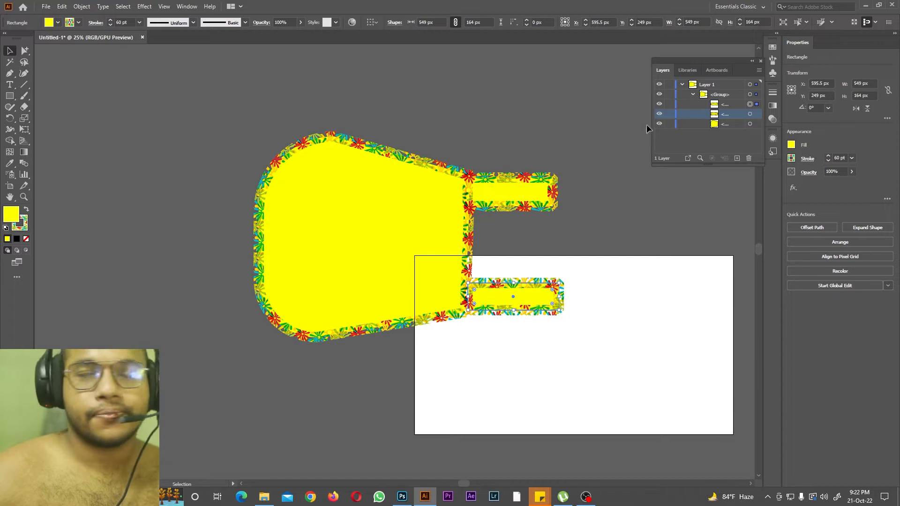
pyautogui.click(81, 80)
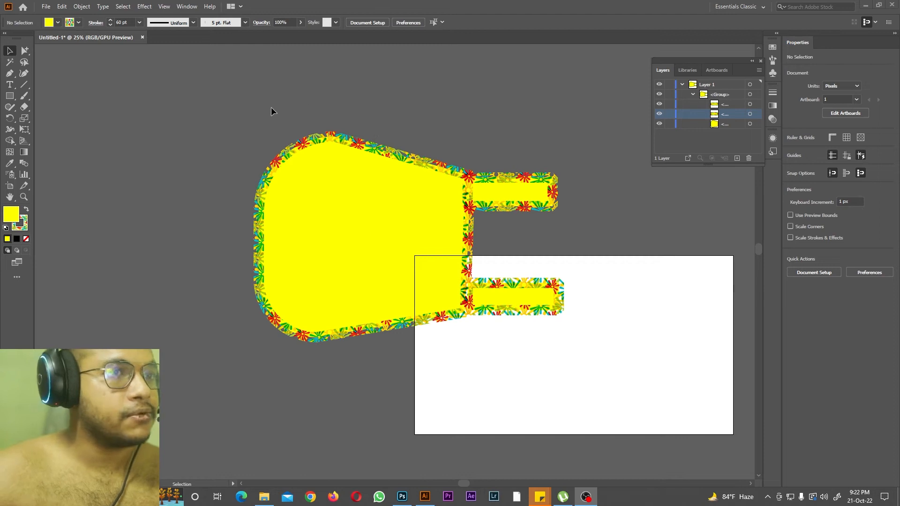
# Step: Scale the entire group down to about 1206 × 807 px and place it on the artboard at about X 979, Y 540.5 px
pyautogui.click(712, 97)
pyautogui.click(751, 95)
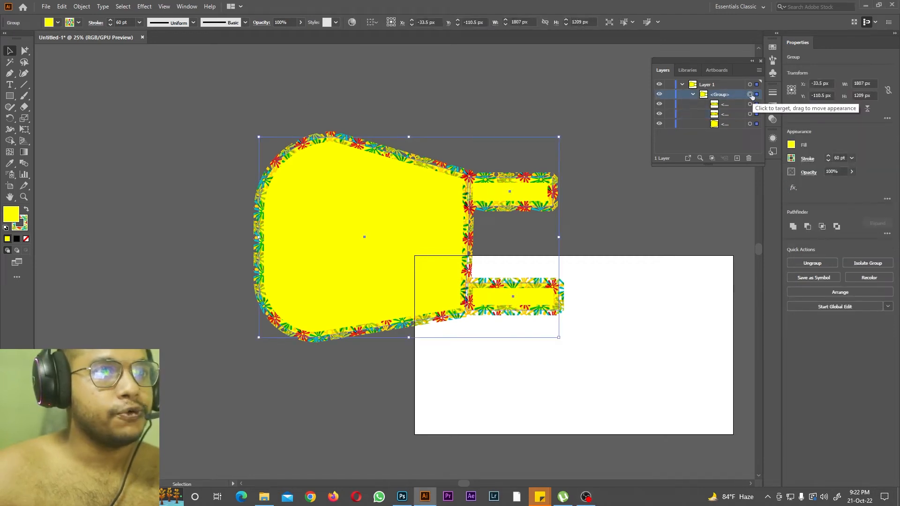
pyautogui.moveTo(562, 144); pyautogui.dragTo(462, 210)
pyautogui.moveTo(279, 251); pyautogui.dragTo(492, 322)
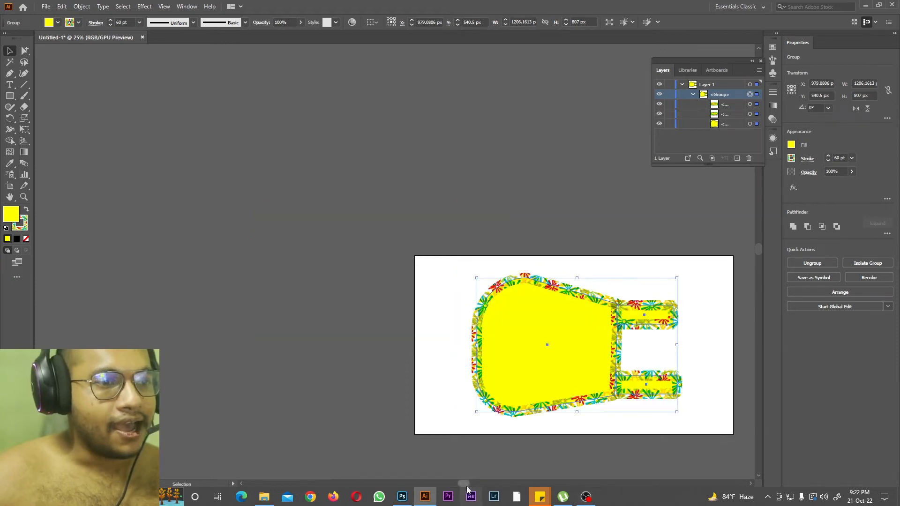
pyautogui.moveTo(467, 484); pyautogui.dragTo(484, 475)
pyautogui.moveTo(756, 248); pyautogui.dragTo(757, 259)
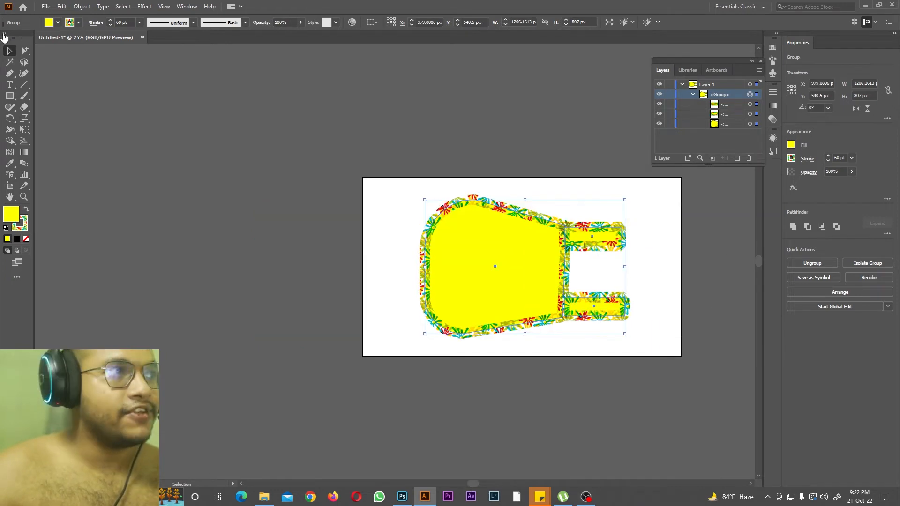
# Step: Start Save As, create a folder named "mr x fastivle seding" on Local Disk (F:) and open it as the save location
pyautogui.click(45, 6)
pyautogui.click(67, 83)
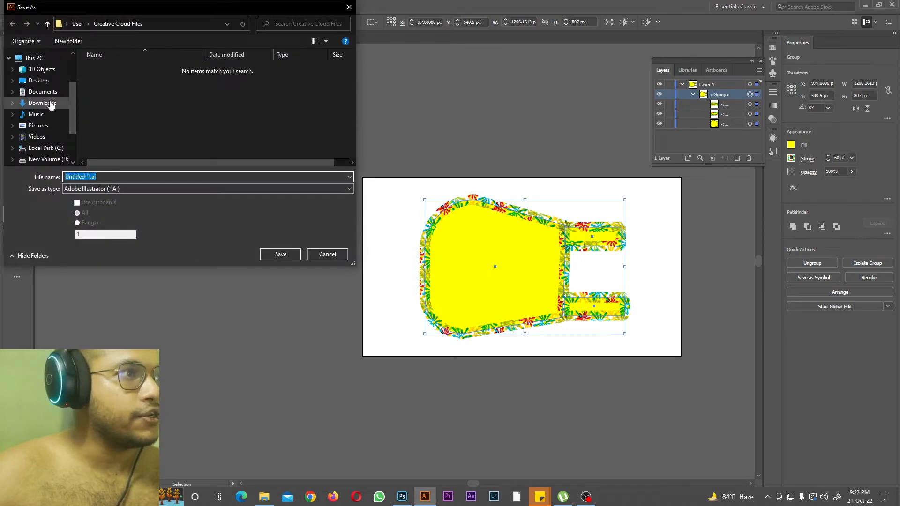
pyautogui.scroll(-2, 52, 104)
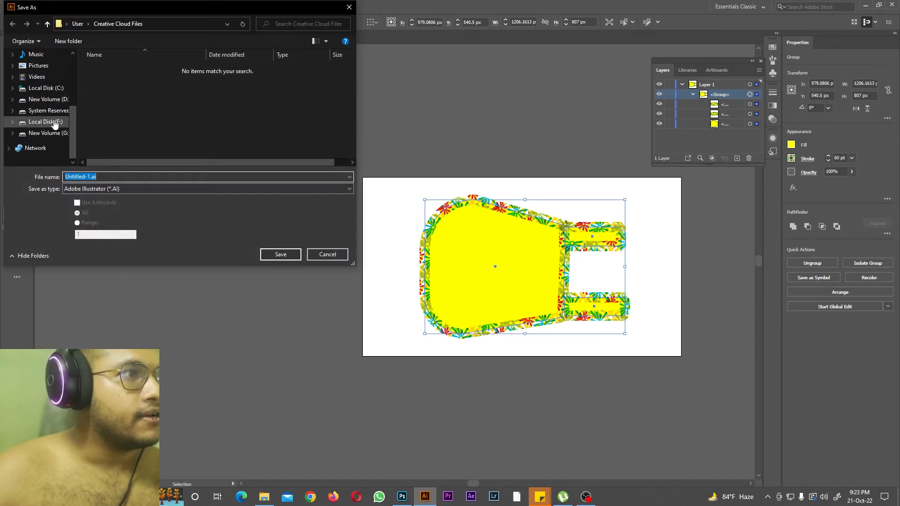
pyautogui.click(55, 123)
pyautogui.scroll(-3, 150, 92)
pyautogui.click(63, 41)
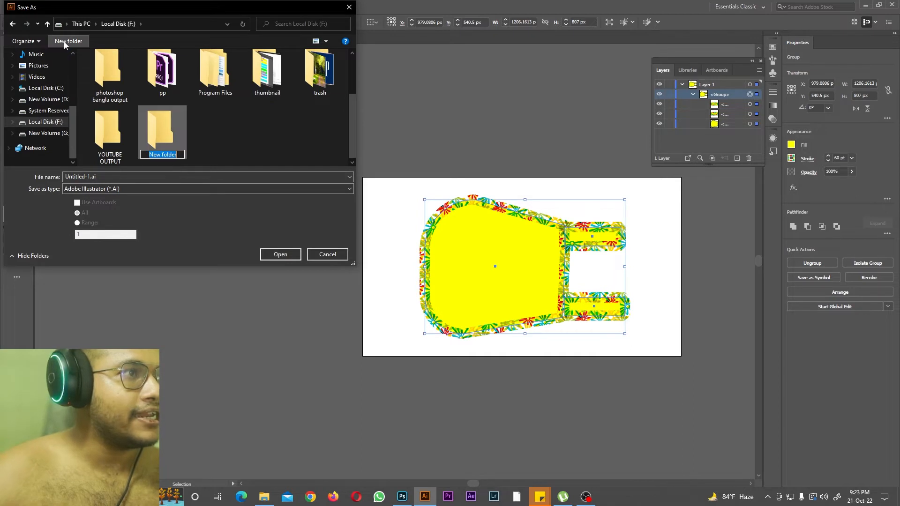
pyautogui.write('mr x')
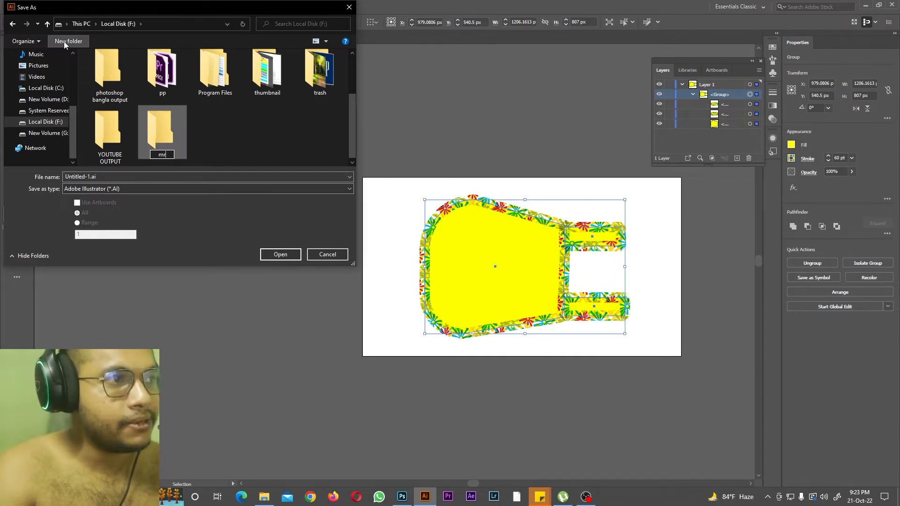
pyautogui.write(' fastivle seding')
pyautogui.press('Return')
pyautogui.doubleClick(159, 132)
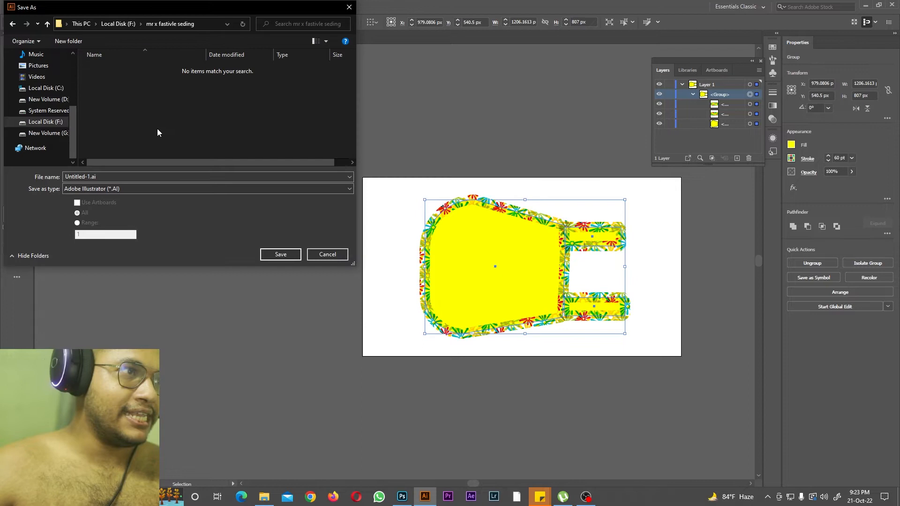
# Step: Save the document as Untitled-1.ai in the Adobe Illustrator format, keeping the Illustrator 2020 version and default options
pyautogui.click(116, 176)
pyautogui.press('Return')
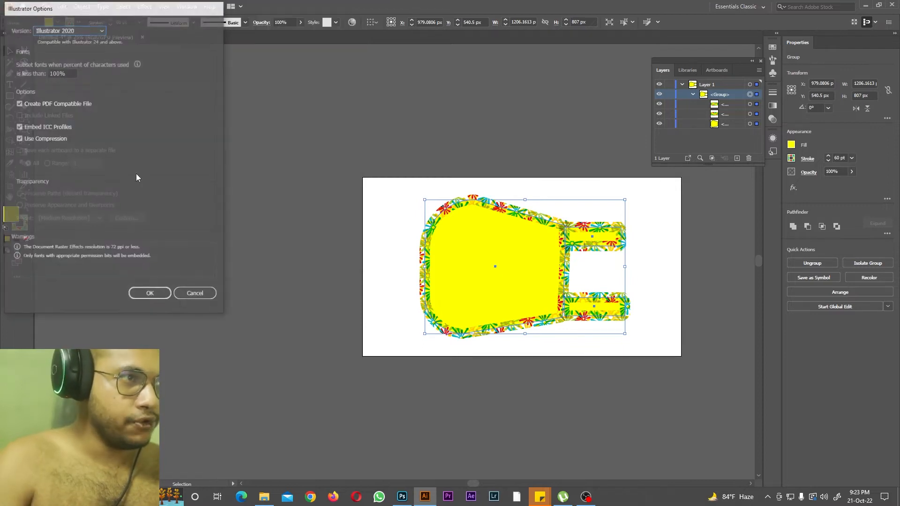
pyautogui.click(150, 295)
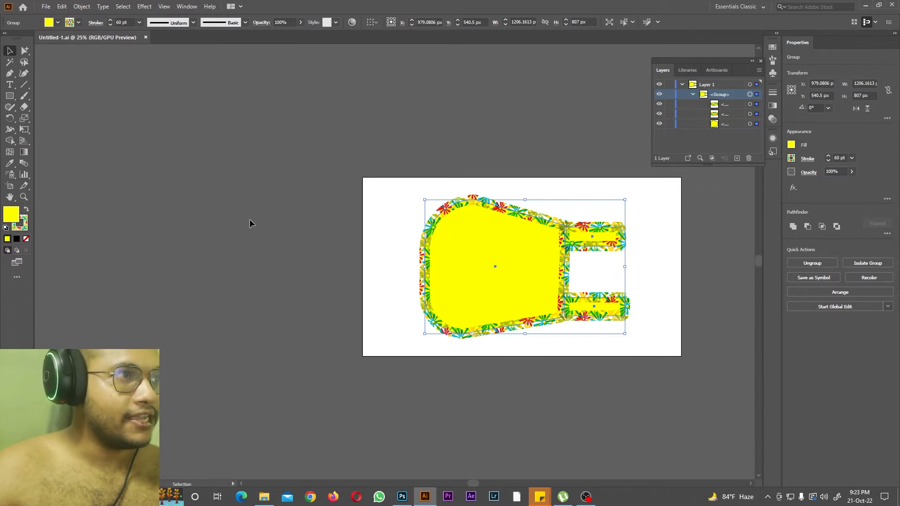
# Step: Switch to File Explorer and rename Untitled-1.ai in F:\mr x fastivle seding as "mx festivle.ai"
pyautogui.click(264, 497)
pyautogui.click(114, 32)
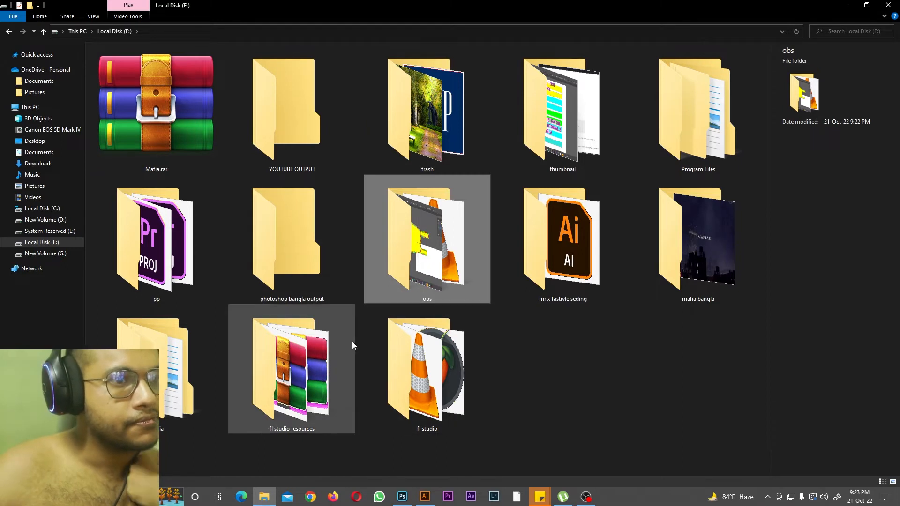
pyautogui.doubleClick(566, 262)
pyautogui.click(121, 61)
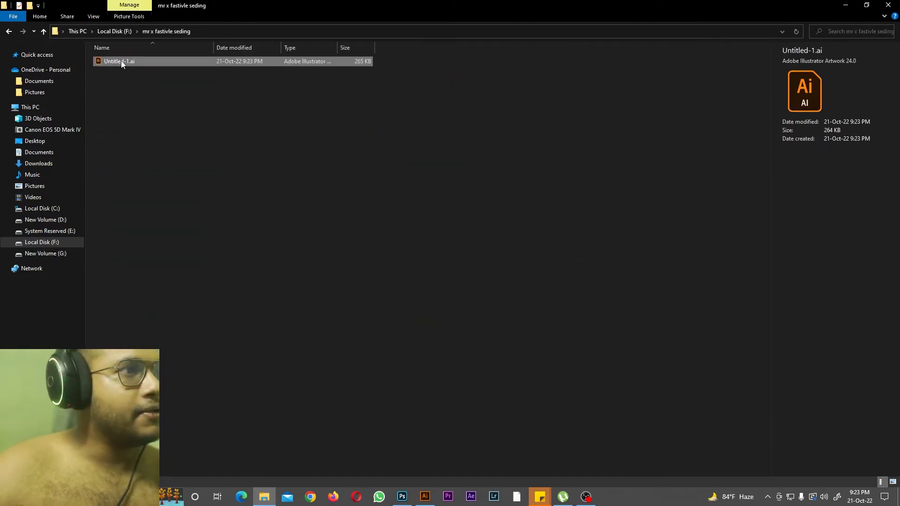
pyautogui.click(125, 63)
pyautogui.press('BackSpace')
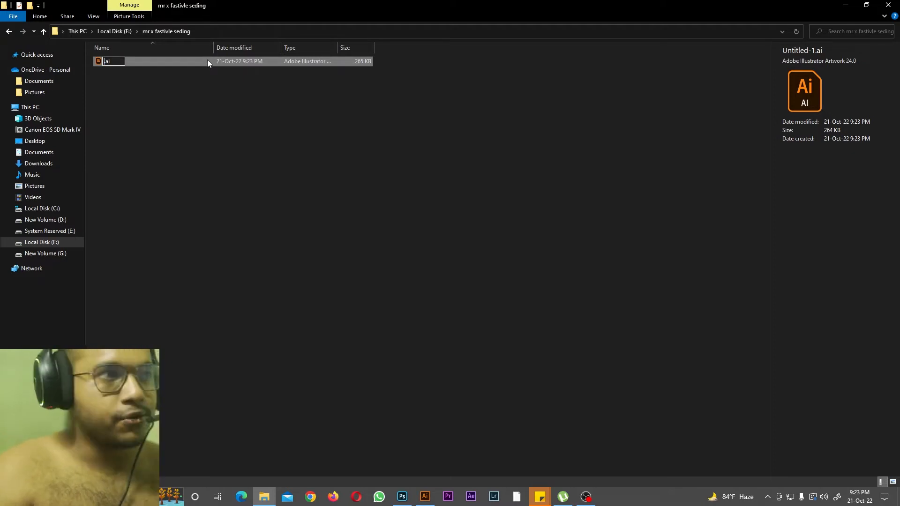
pyautogui.write('mx festivle')
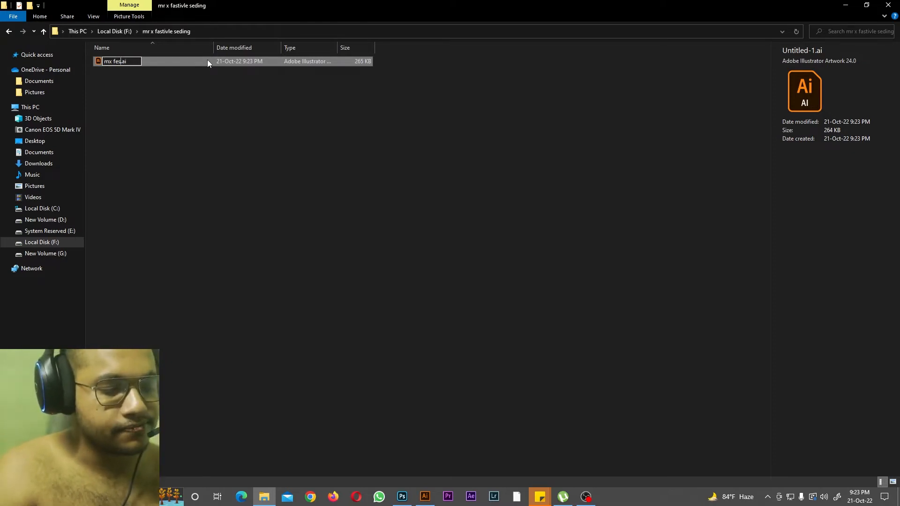
# Step: Switch back to Illustrator and save the document in the same folder in Illustrator EPS format as "mrx festivle.eps"
pyautogui.click(426, 497)
pyautogui.moveTo(472, 484); pyautogui.dragTo(483, 491)
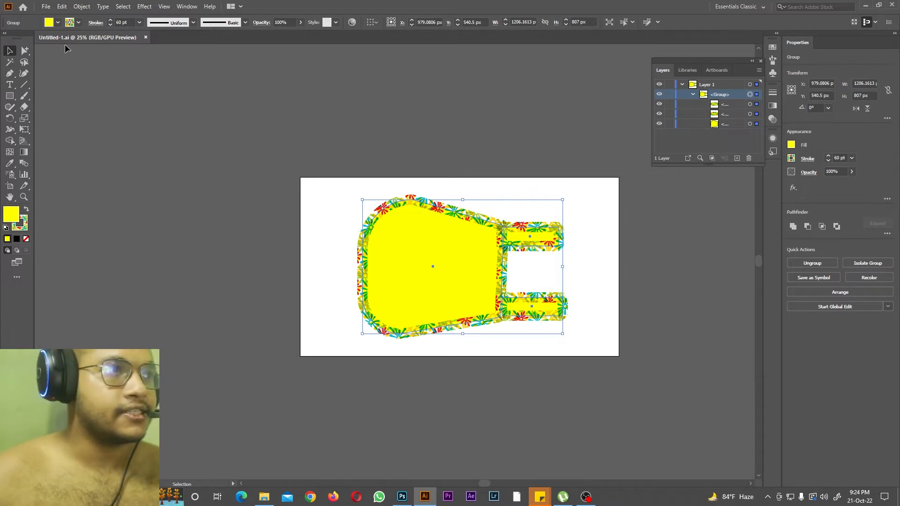
pyautogui.click(46, 7)
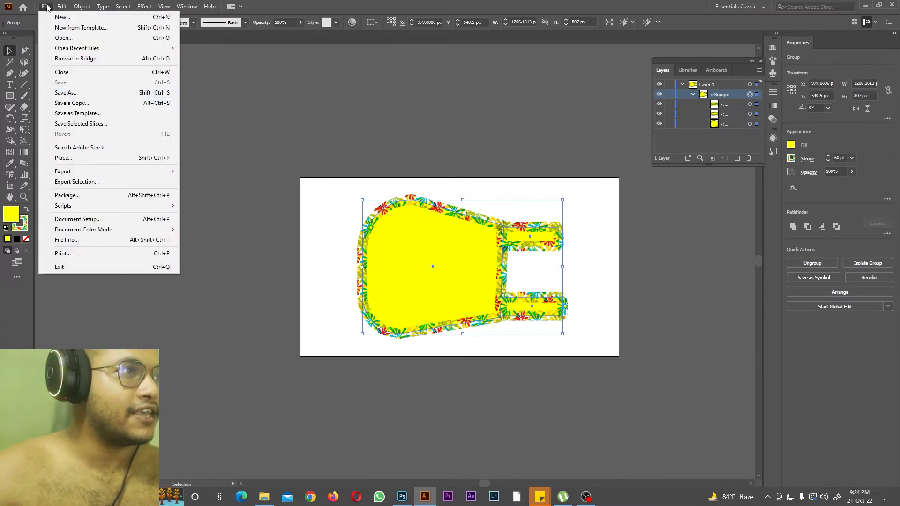
pyautogui.click(67, 93)
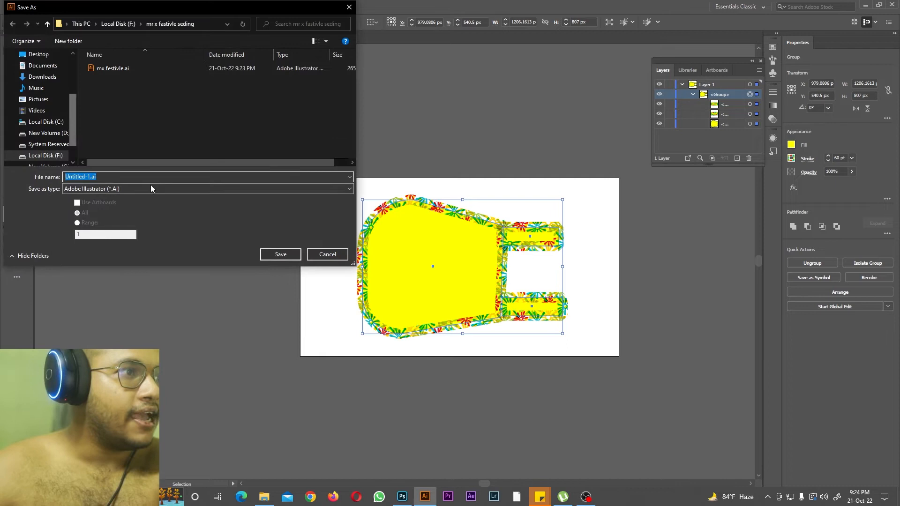
pyautogui.click(139, 189)
pyautogui.click(131, 212)
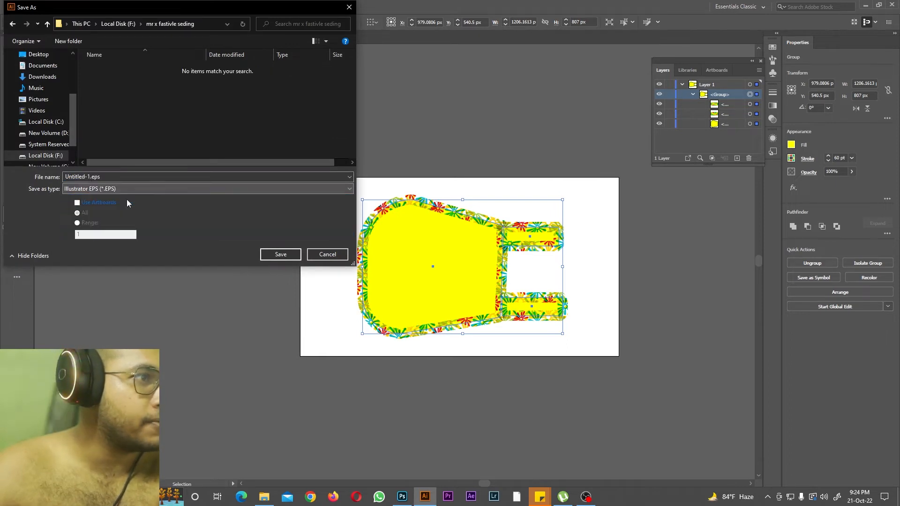
pyautogui.doubleClick(90, 177)
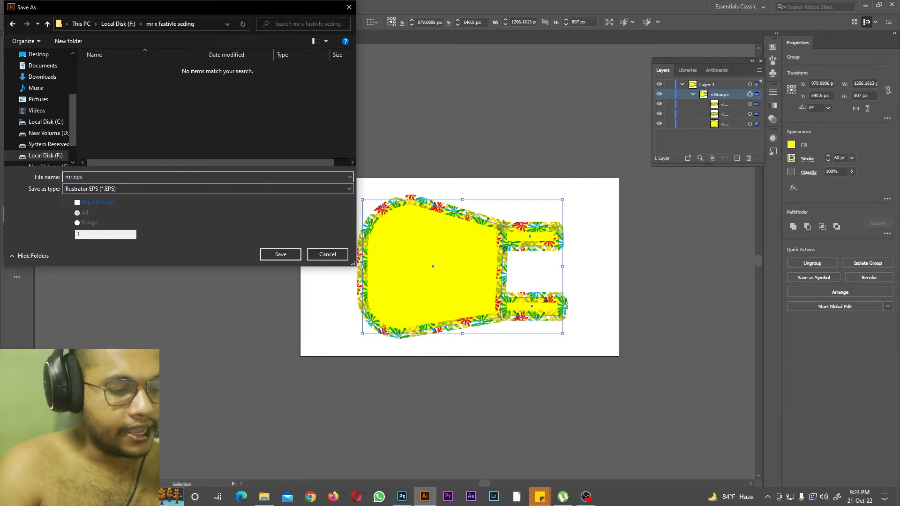
pyautogui.write('al')
pyautogui.click(280, 254)
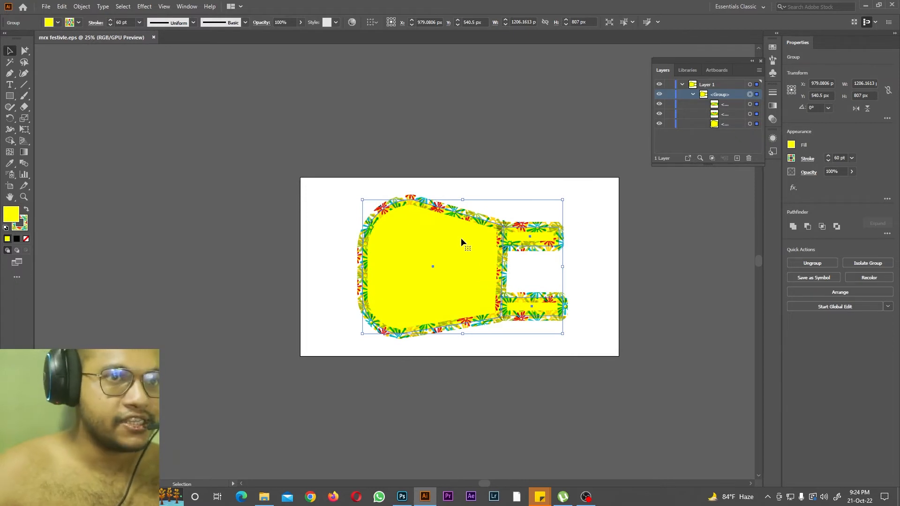
# Step: Open the artwork in Save for Web and set the export format to JPEG
pyautogui.press('a')
pyautogui.hotkey('ctrl', 'alt', 'shift', 's')
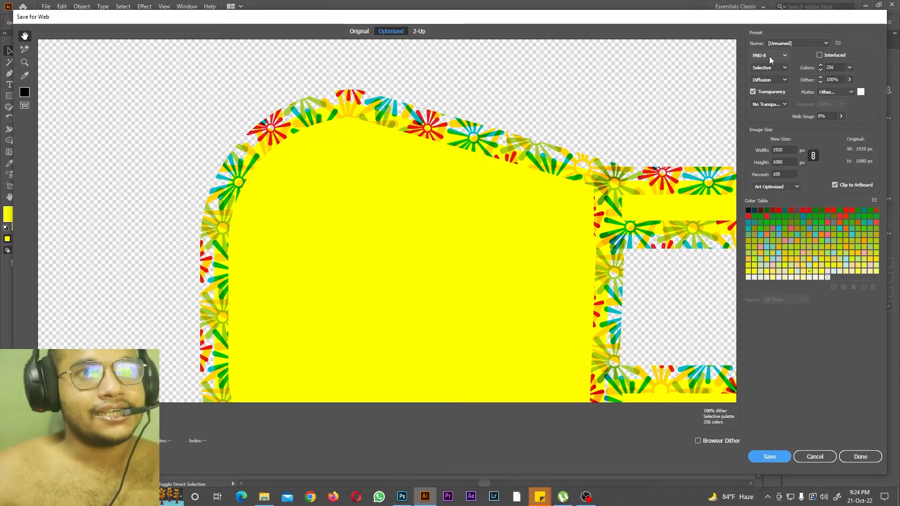
pyautogui.click(774, 55)
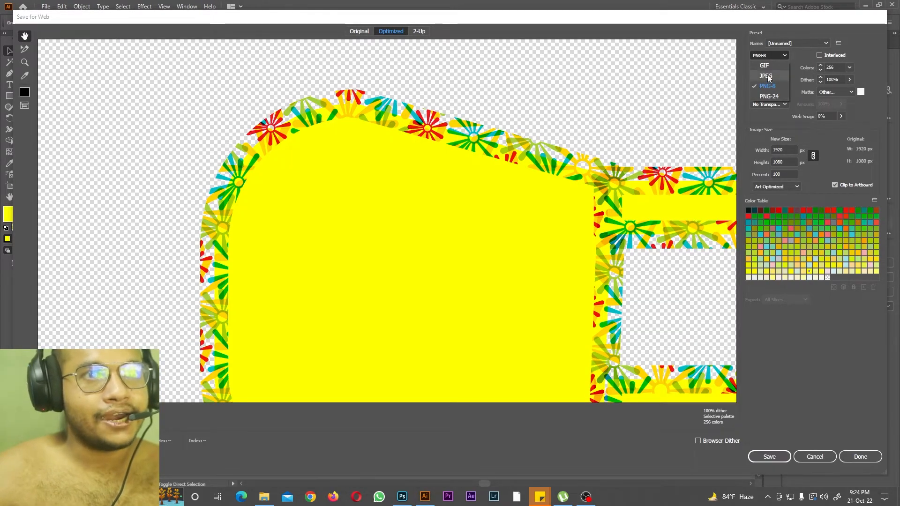
pyautogui.click(767, 76)
# Step: Export the JPEG as mrx-festivle.jpg into the "mr x fastivle seding" folder on Local Disk (F:)
pyautogui.click(772, 462)
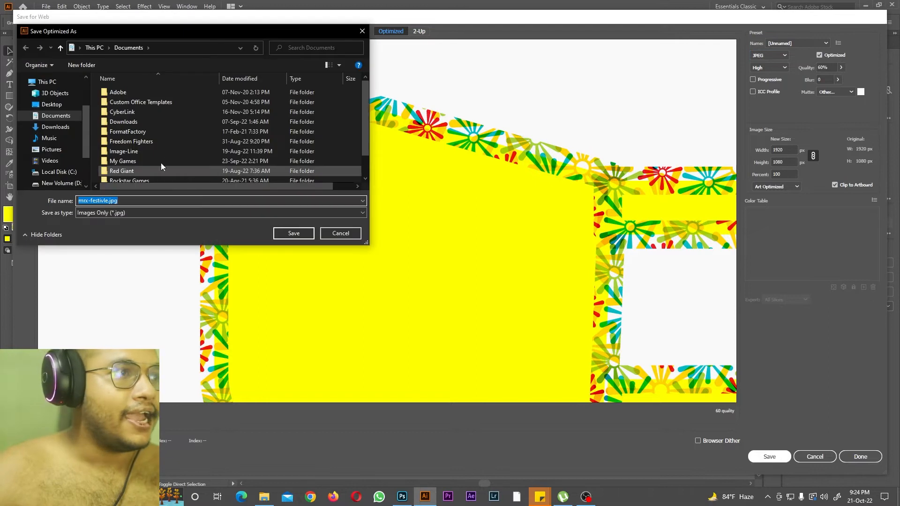
pyautogui.scroll(-2, 47, 159)
pyautogui.click(52, 122)
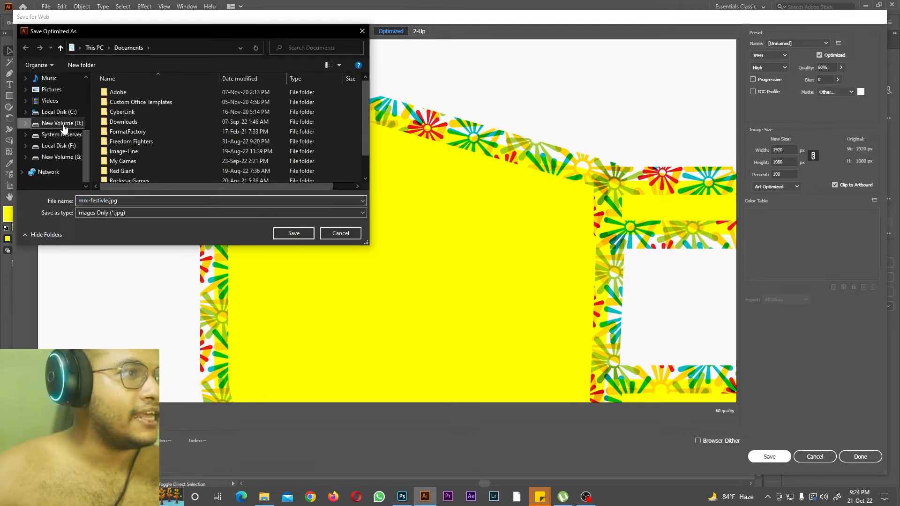
pyautogui.click(58, 146)
pyautogui.scroll(-1, 187, 131)
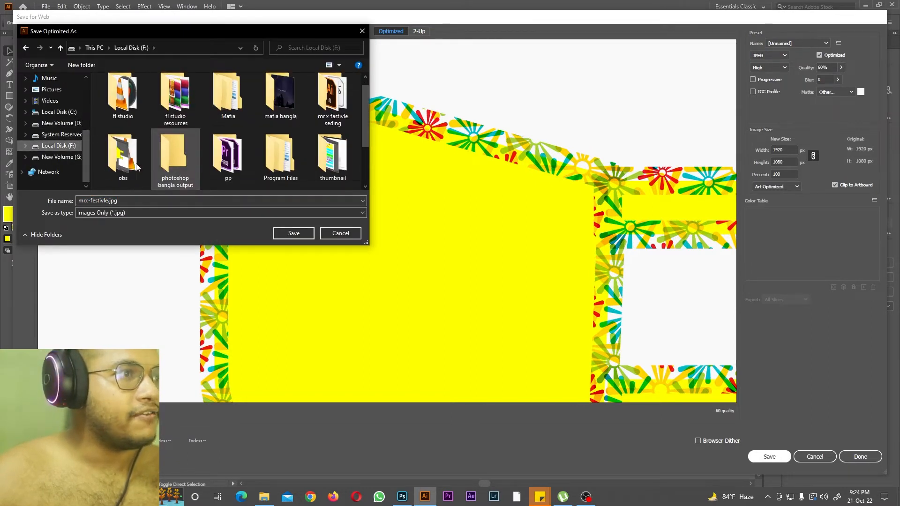
pyautogui.doubleClick(331, 99)
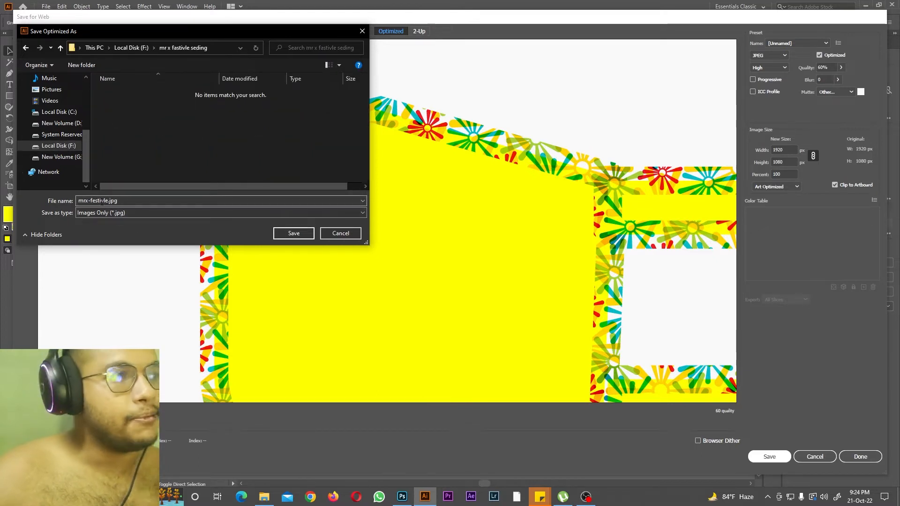
pyautogui.click(293, 232)
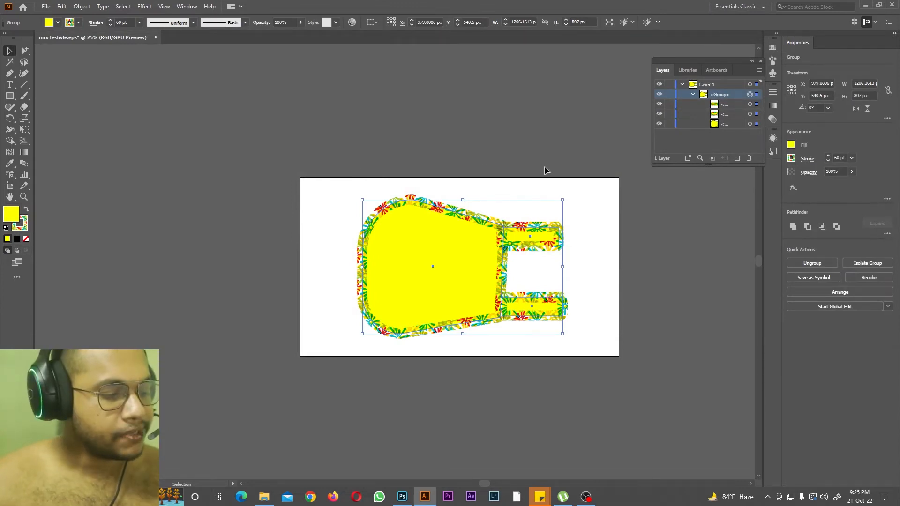
# Step: Export the artwork through Save for Web as a transparent PNG-8 named mrx-festivle.png in the "mr x fastivle seding" folder
pyautogui.hotkey('ctrl', 'alt', 'shift', 's')
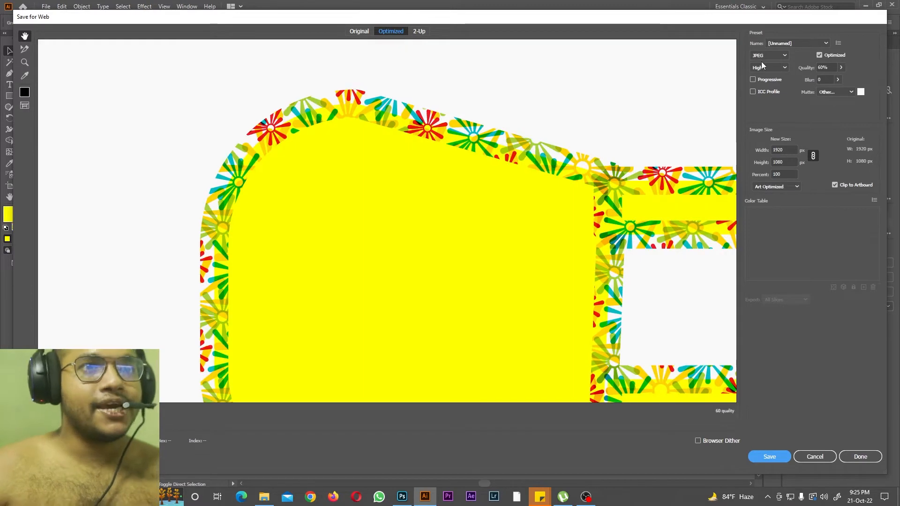
pyautogui.click(764, 59)
pyautogui.click(768, 89)
pyautogui.click(753, 92)
pyautogui.click(754, 92)
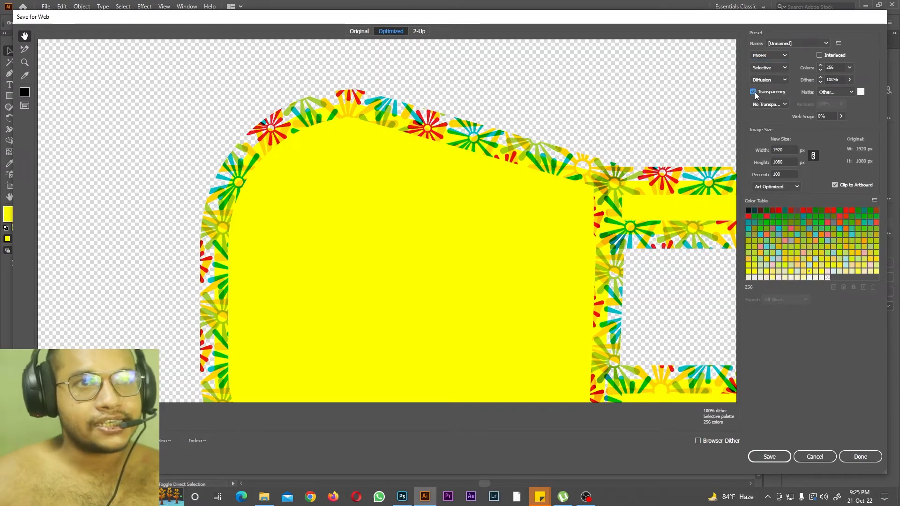
pyautogui.click(770, 460)
pyautogui.click(300, 233)
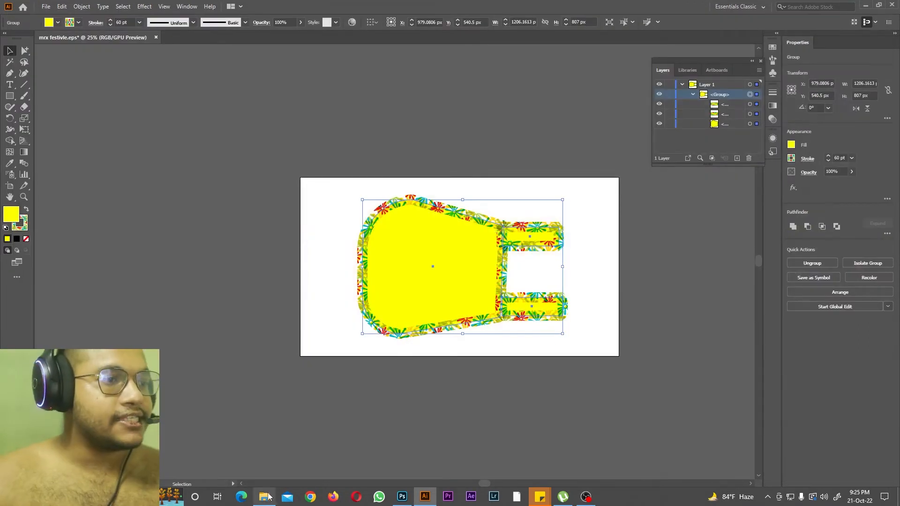
# Step: Switch to File Explorer, show the exported files as extra large icons, preview mrx-festivle.png, and return to Illustrator
pyautogui.click(268, 496)
pyautogui.click(93, 17)
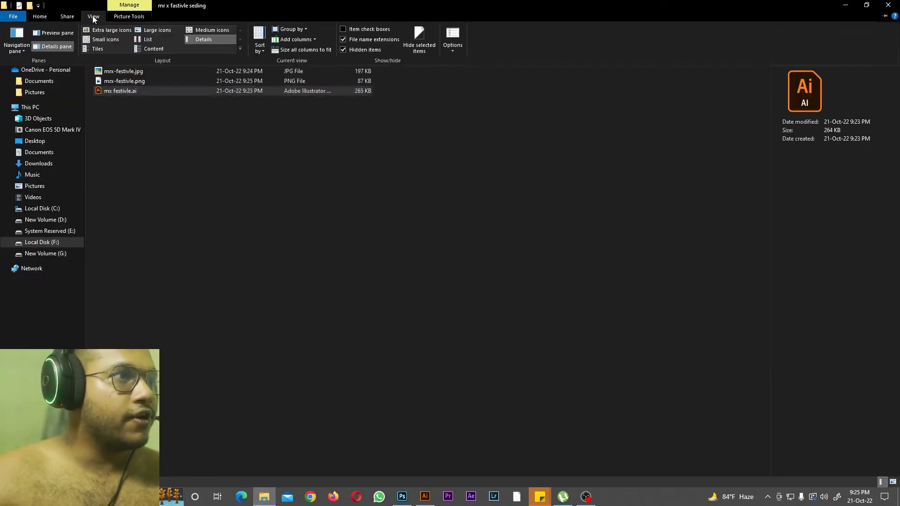
pyautogui.click(111, 29)
pyautogui.click(406, 196)
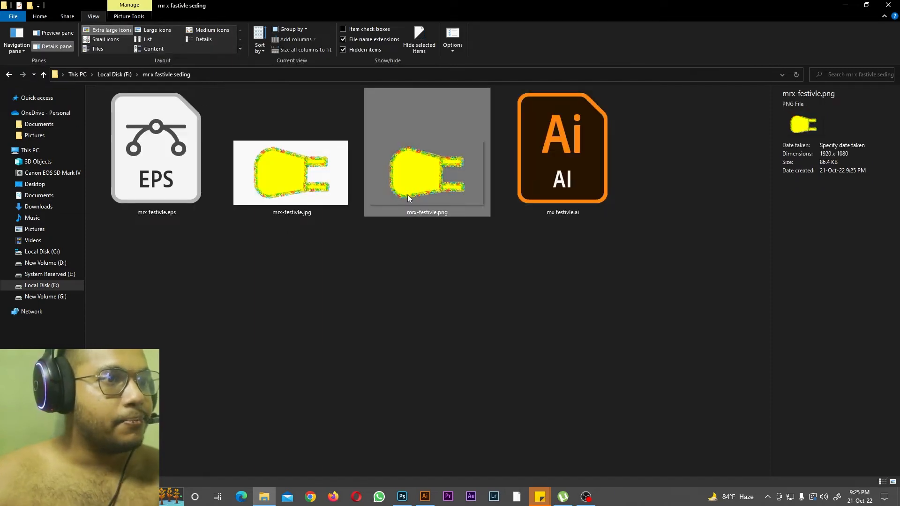
pyautogui.doubleClick(406, 195)
pyautogui.click(888, 5)
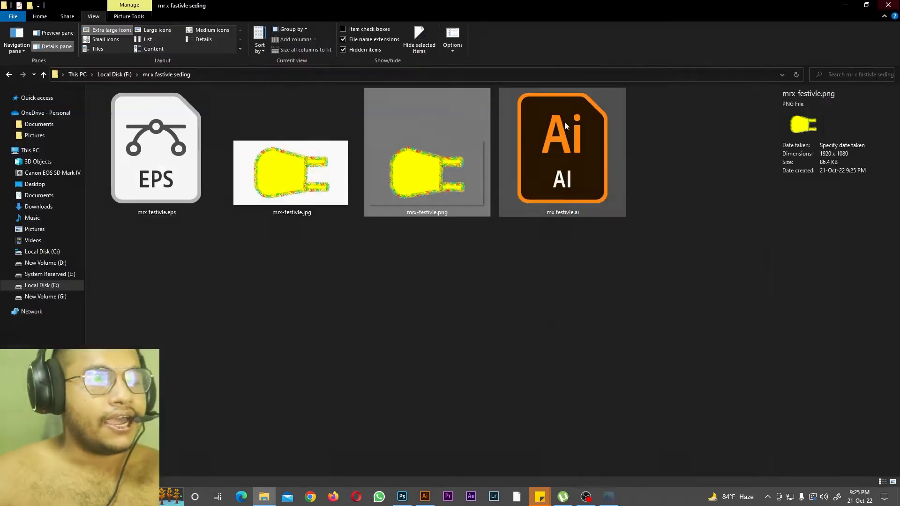
pyautogui.hotkey('alt', 'Tab')
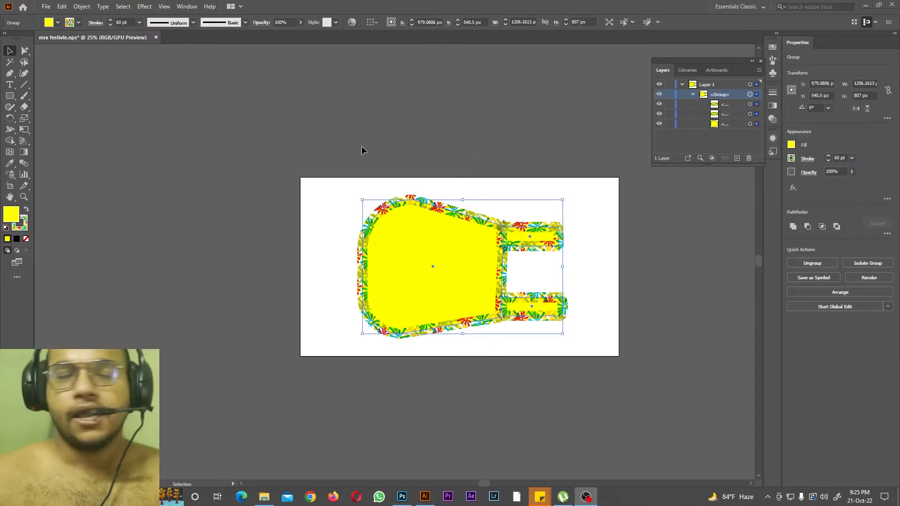
# Step: Activate the Magic Wand, switch to Photoshop and use its Magic Wand to select skin areas on the forehead and face in the portrait
pyautogui.click(10, 62)
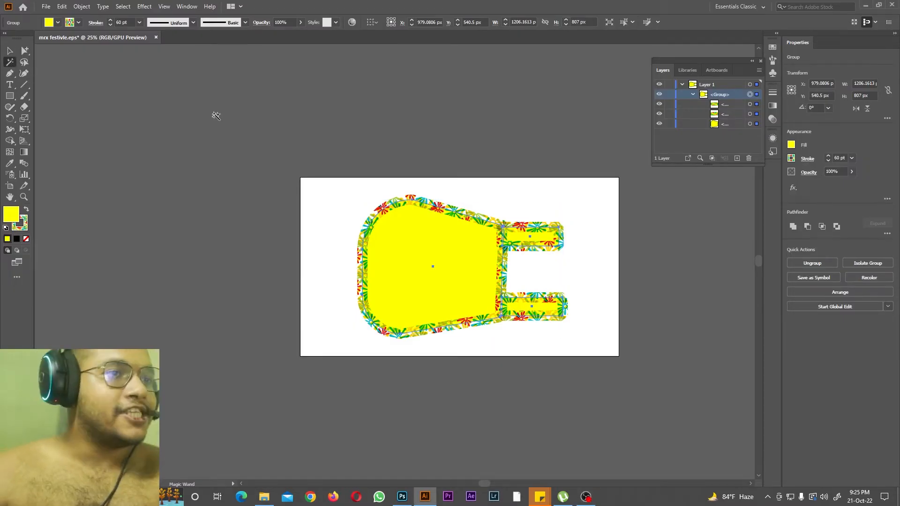
pyautogui.click(406, 498)
pyautogui.hotkey('ctrl', '-')
pyautogui.hotkey('ctrl', '-')
pyautogui.hotkey('ctrl', '-')
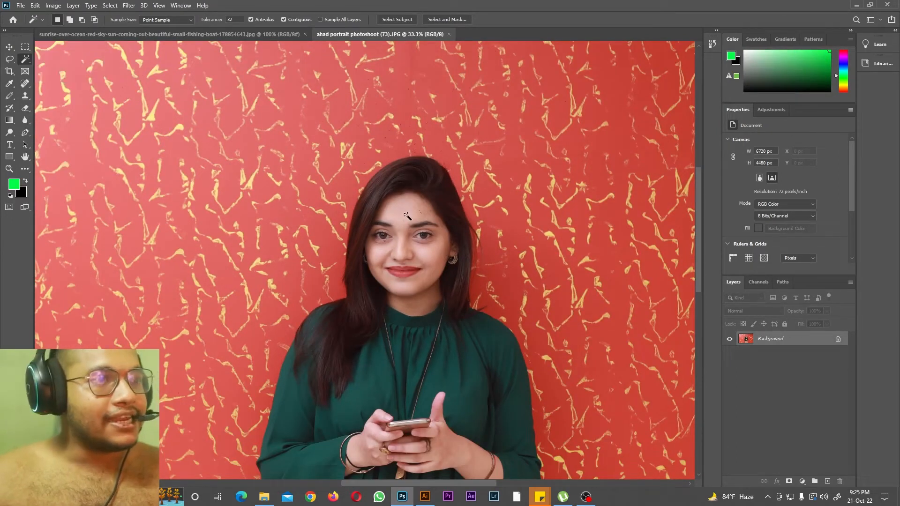
pyautogui.hotkey('ctrl', '+')
pyautogui.hotkey('ctrl', '+')
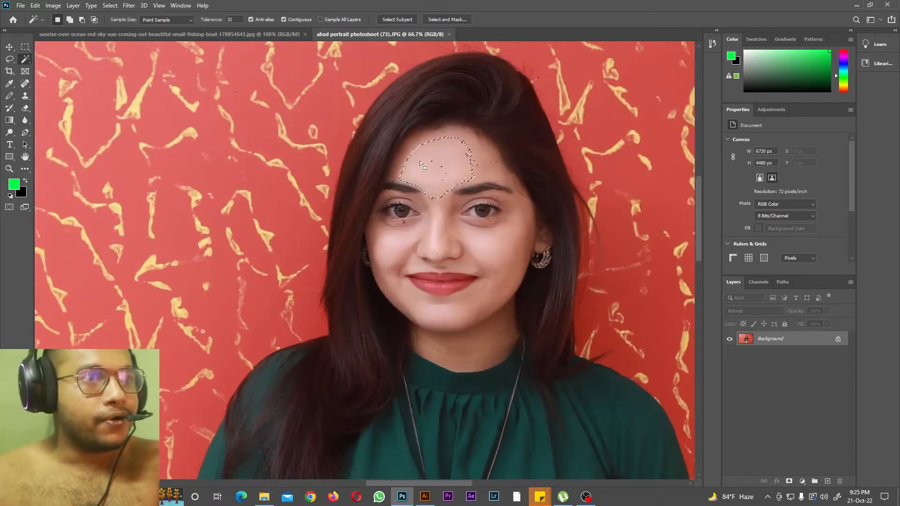
pyautogui.click(512, 256)
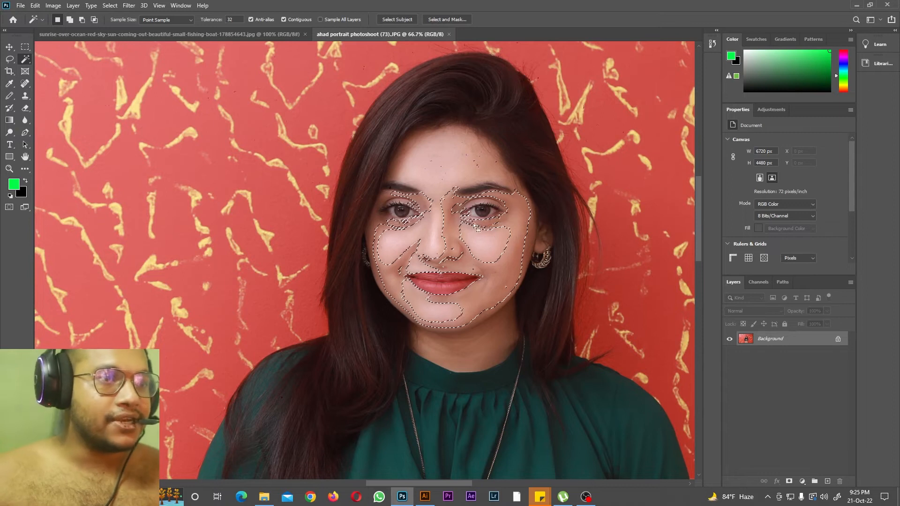
# Step: Switch to the sunrise photo and use the Magic Wand to select the sun and the outer part of the sky
pyautogui.click(185, 36)
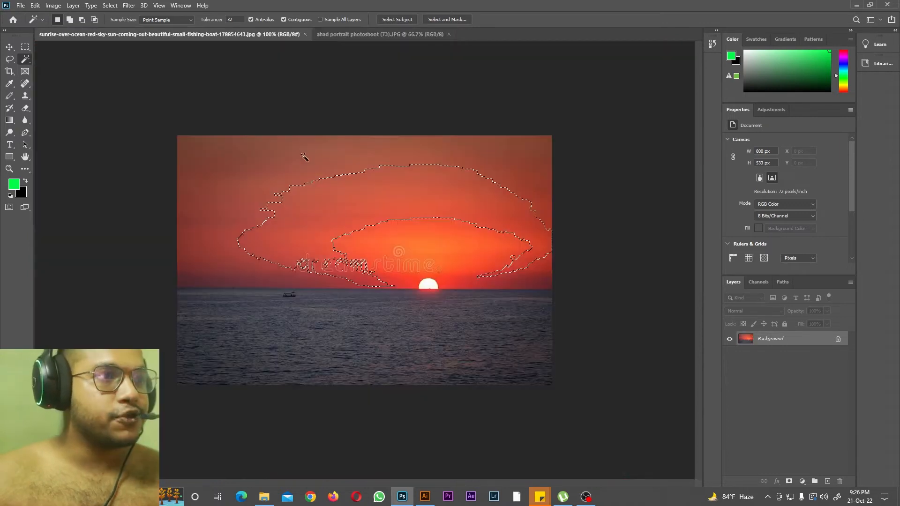
pyautogui.click(429, 286)
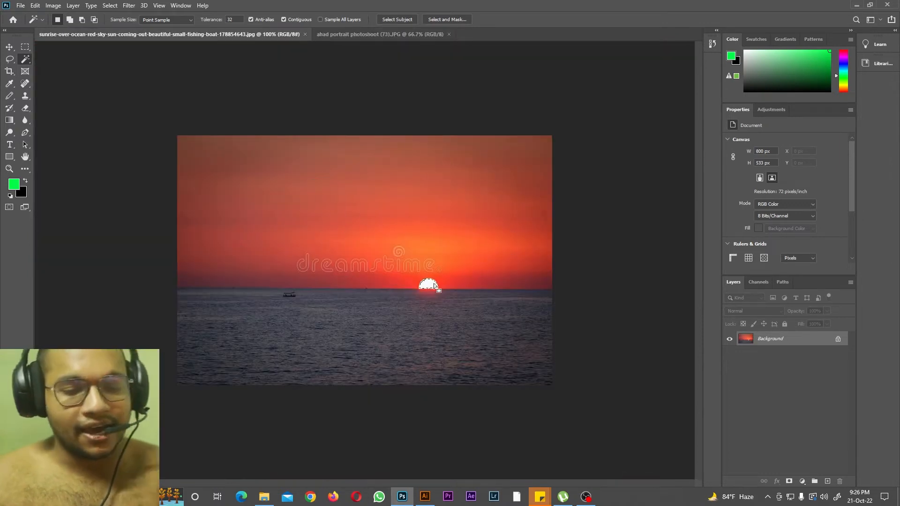
pyautogui.hotkey('ctrl', '+')
pyautogui.hotkey('ctrl', '+')
pyautogui.hotkey('ctrl', '-')
pyautogui.hotkey('ctrl', '-')
pyautogui.hotkey('ctrl', '-')
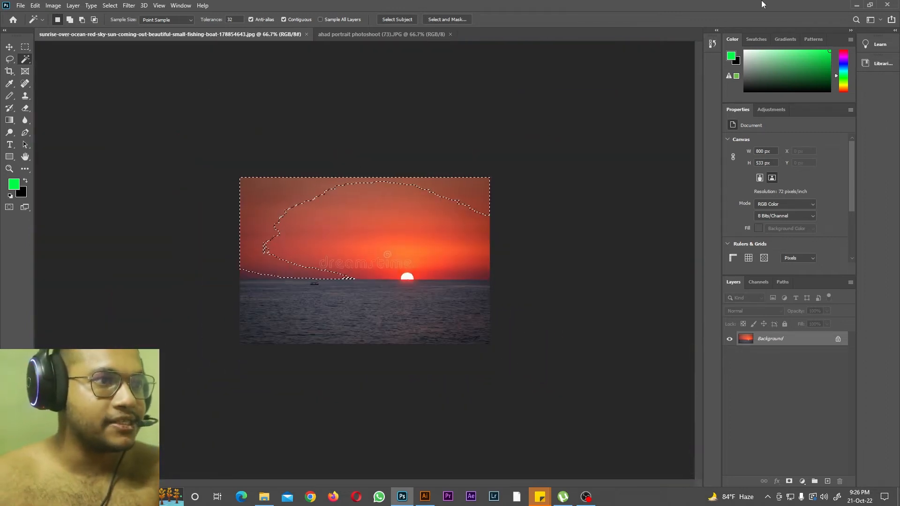
# Step: Return to Illustrator, ungroup the yellow artwork and delete the two small bars beside the main shape
pyautogui.click(856, 6)
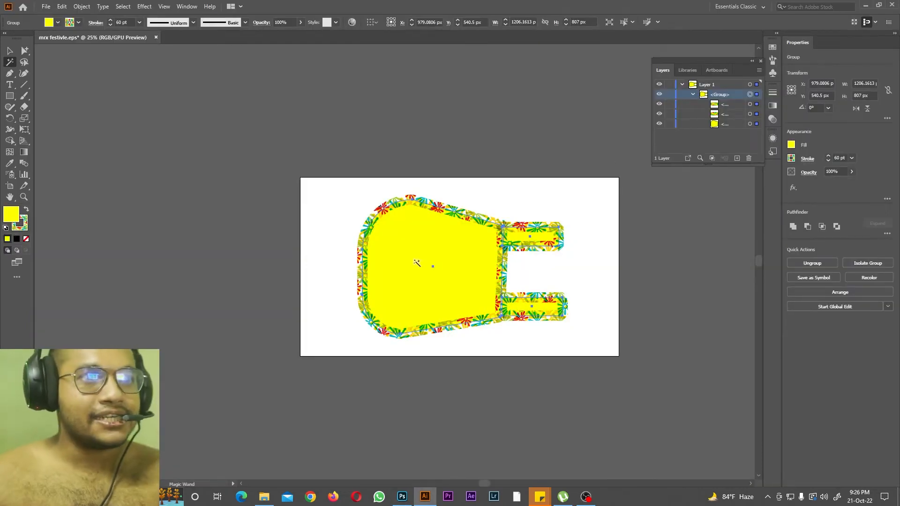
pyautogui.click(12, 51)
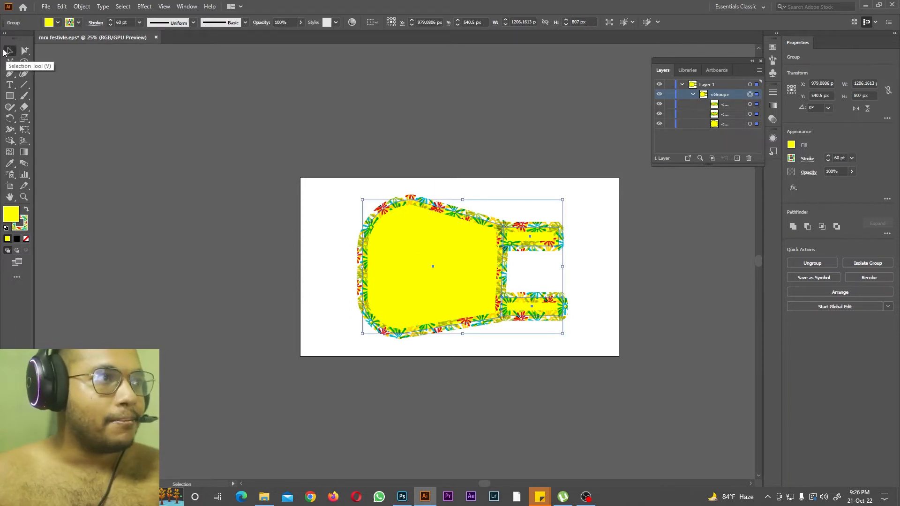
pyautogui.rightClick(450, 223)
pyautogui.click(480, 298)
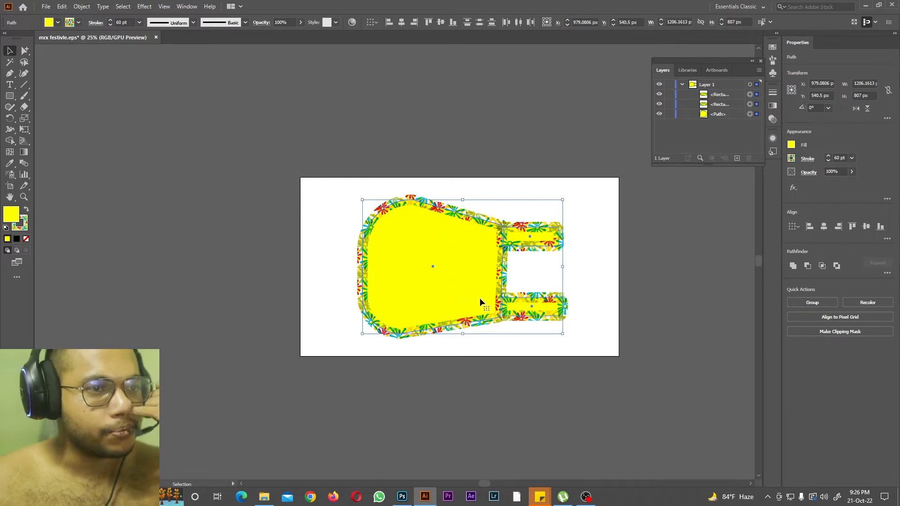
pyautogui.moveTo(599, 210); pyautogui.dragTo(546, 319)
pyautogui.press('Delete')
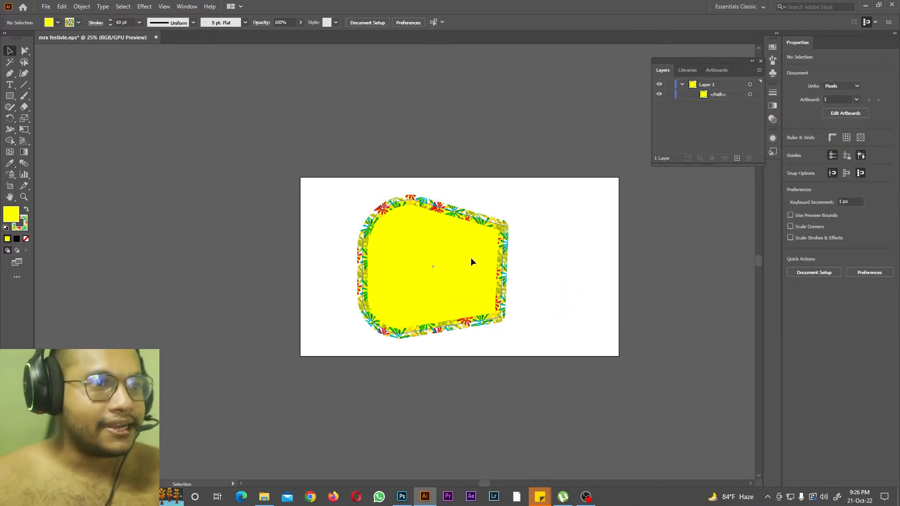
# Step: Move the yellow shape over the artboard's upper-left corner and duplicate it into two rows of four copies
pyautogui.moveTo(472, 261); pyautogui.dragTo(343, 158)
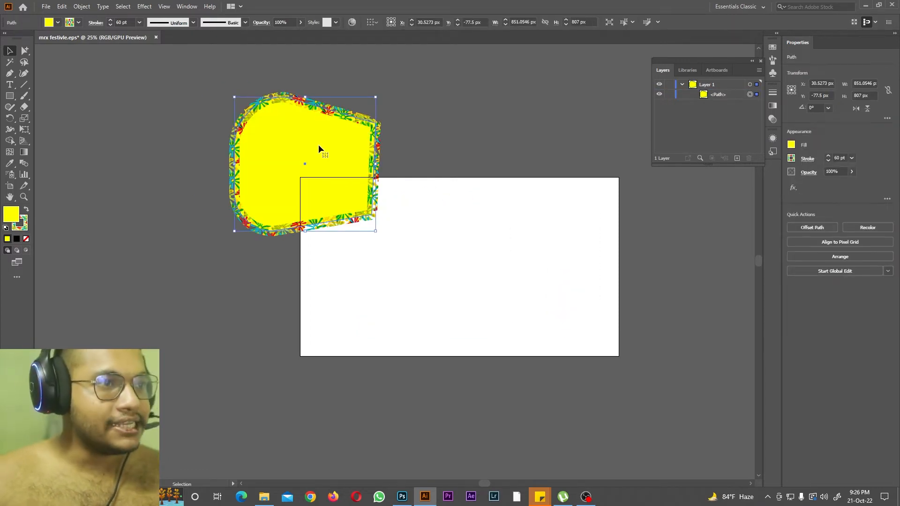
pyautogui.moveTo(319, 149); pyautogui.dragTo(496, 150)
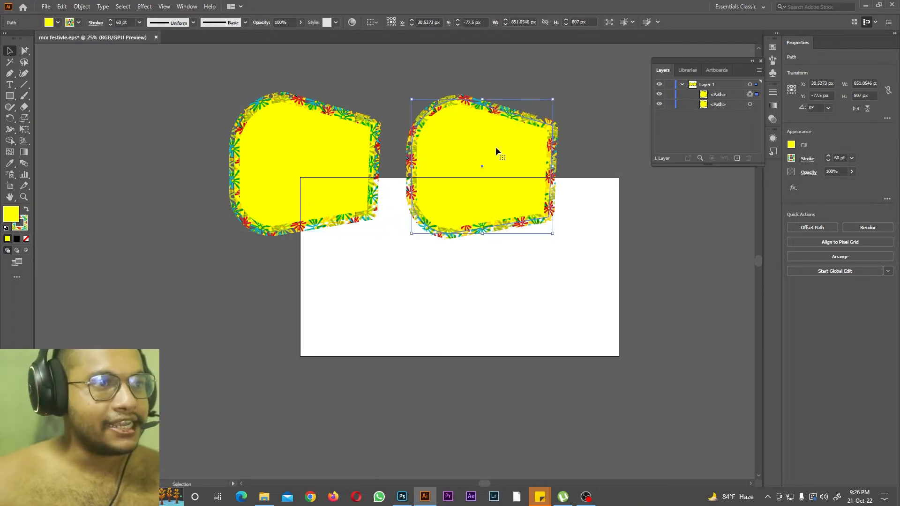
pyautogui.keyDown('shift'); pyautogui.click(271, 199); pyautogui.keyUp('shift')
pyautogui.moveTo(279, 137); pyautogui.dragTo(275, 308)
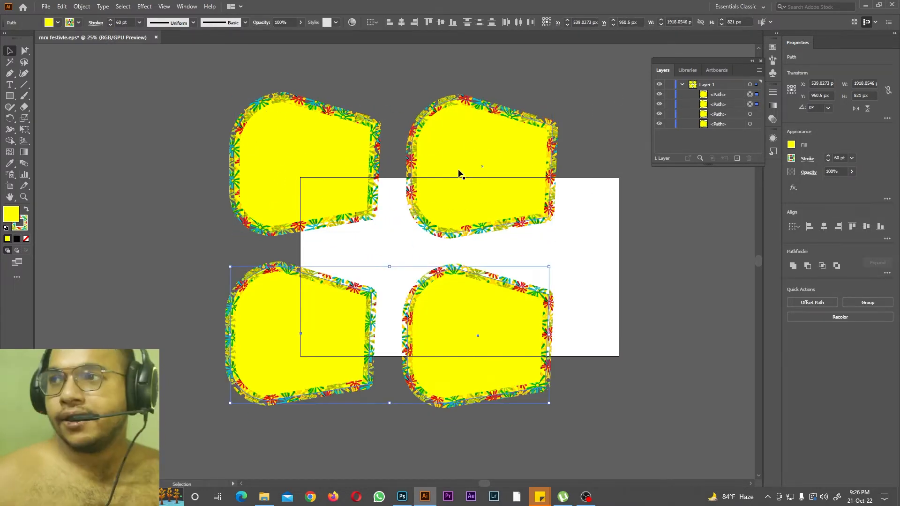
pyautogui.moveTo(567, 104); pyautogui.dragTo(347, 329)
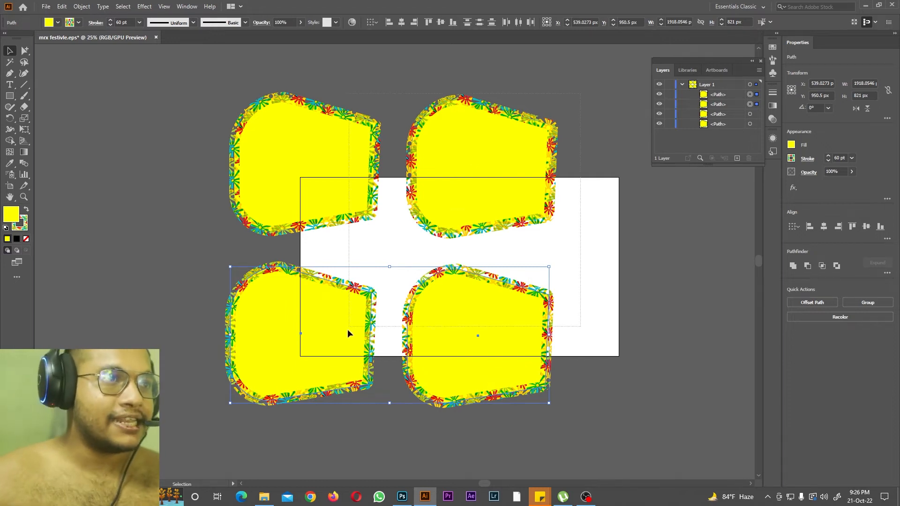
pyautogui.moveTo(281, 364); pyautogui.dragTo(567, 367)
pyautogui.moveTo(484, 483); pyautogui.dragTo(525, 485)
pyautogui.hotkey('ctrl', '-')
# Step: Fill both shapes in the fourth column with white and the two middle shapes of the upper row with cyan
pyautogui.moveTo(551, 127); pyautogui.dragTo(621, 343)
pyautogui.click(47, 24)
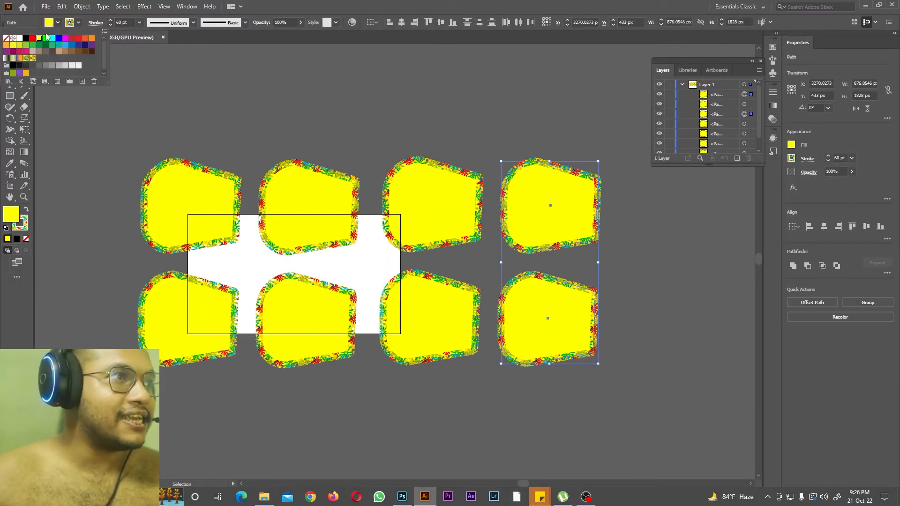
pyautogui.click(19, 39)
pyautogui.moveTo(319, 139); pyautogui.dragTo(404, 175)
pyautogui.click(53, 24)
pyautogui.click(40, 38)
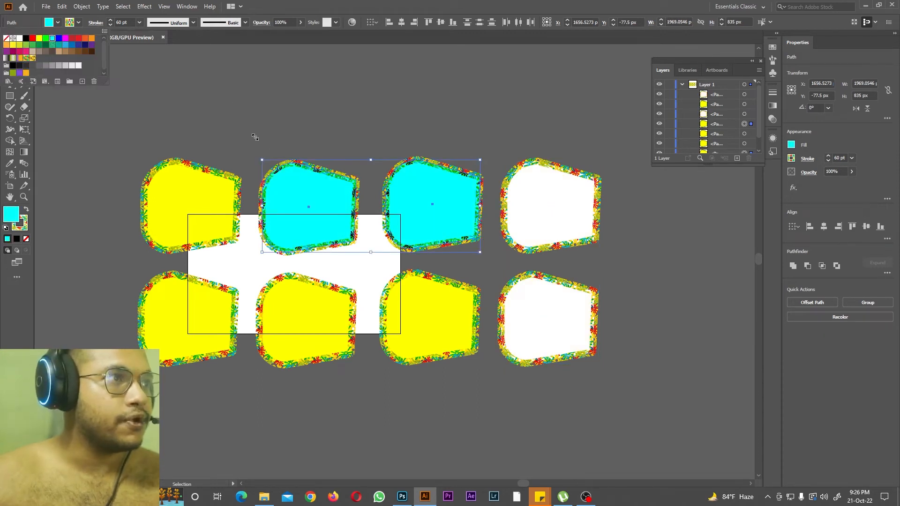
# Step: Use the Magic Wand to select all yellow, all cyan and all white shapes in turn, enlarging the layer list to show every path
pyautogui.click(10, 62)
pyautogui.click(167, 186)
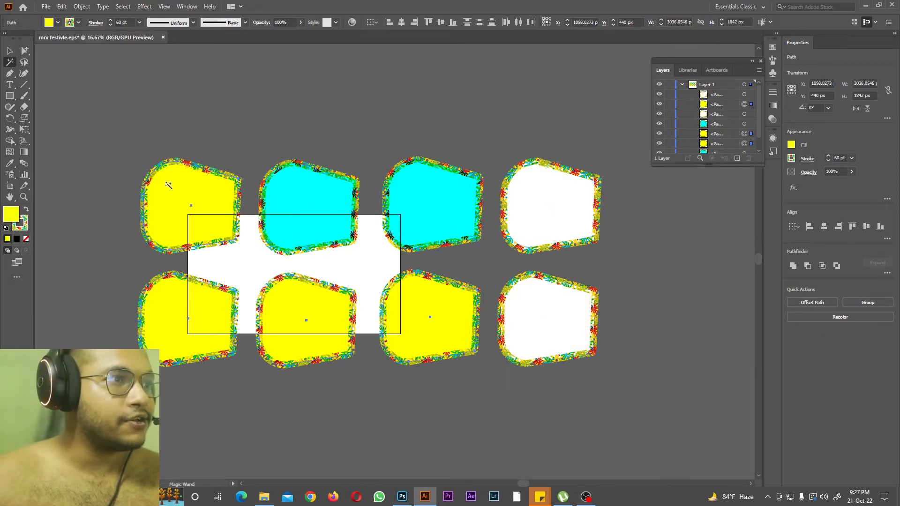
pyautogui.moveTo(710, 165); pyautogui.dragTo(726, 335)
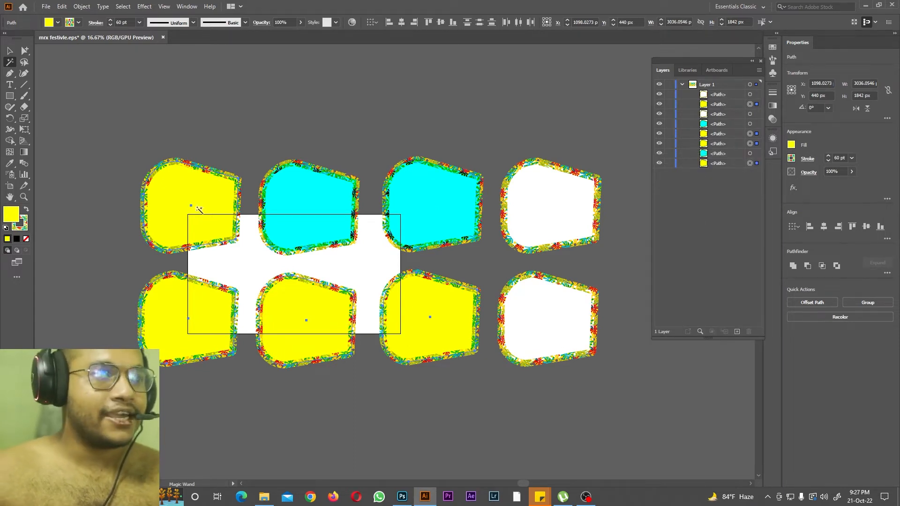
pyautogui.click(322, 206)
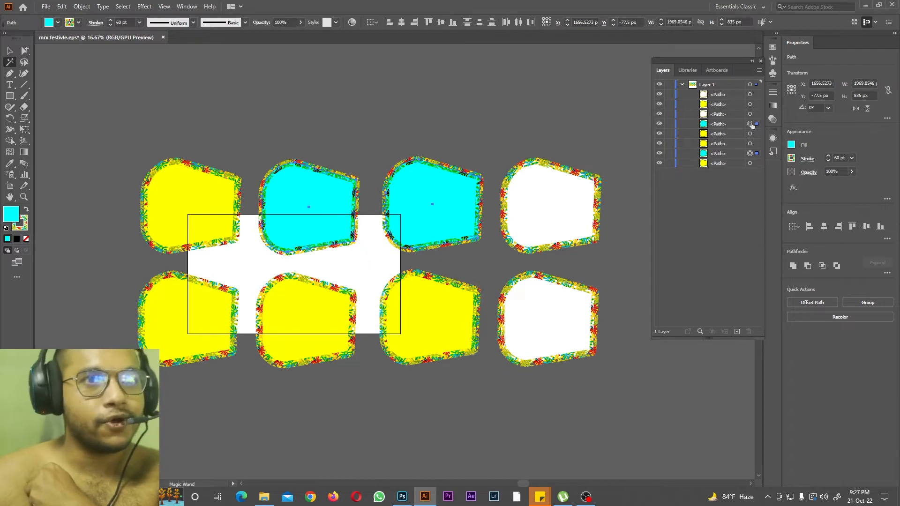
pyautogui.click(544, 203)
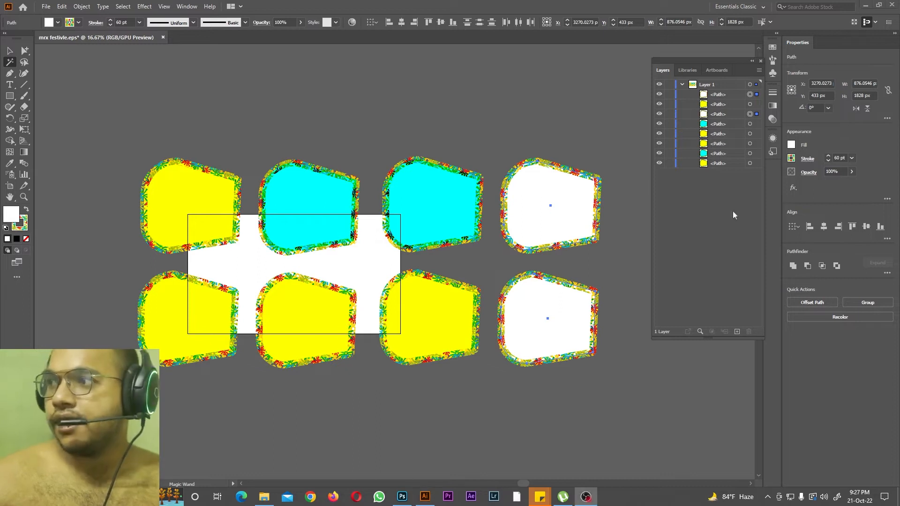
# Step: Use the Lasso tool to select neighbouring pairs of shapes in turn, ending with the third and fourth shapes of the upper row
pyautogui.press('q')
pyautogui.moveTo(429, 150)
pyautogui.mouseDown()
pyautogui.moveTo(539, 211)
pyautogui.moveTo(439, 226)
pyautogui.mouseUp()
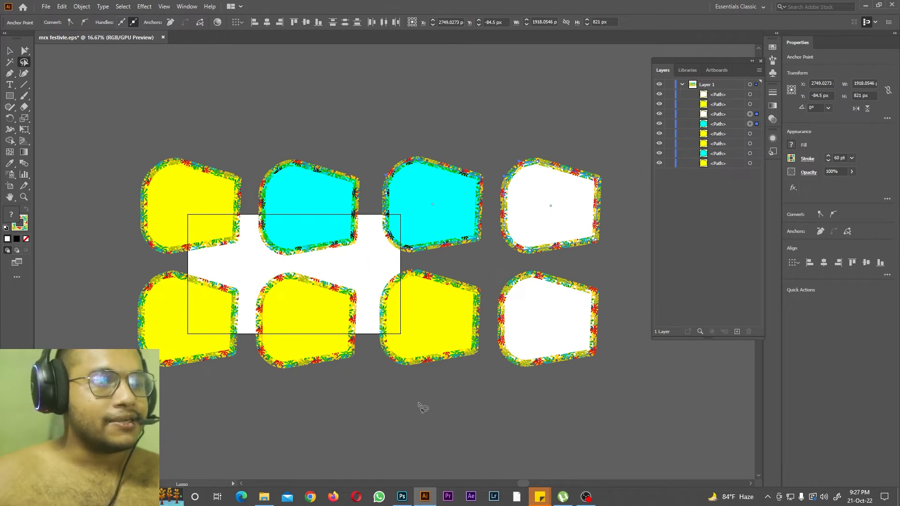
pyautogui.moveTo(428, 377)
pyautogui.mouseDown()
pyautogui.moveTo(371, 333)
pyautogui.moveTo(323, 319)
pyautogui.mouseUp()
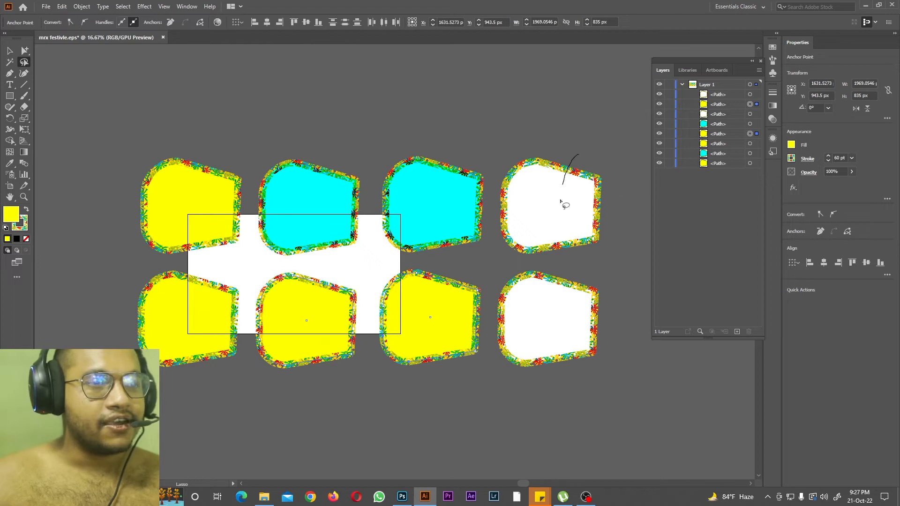
pyautogui.moveTo(561, 202); pyautogui.dragTo(563, 340)
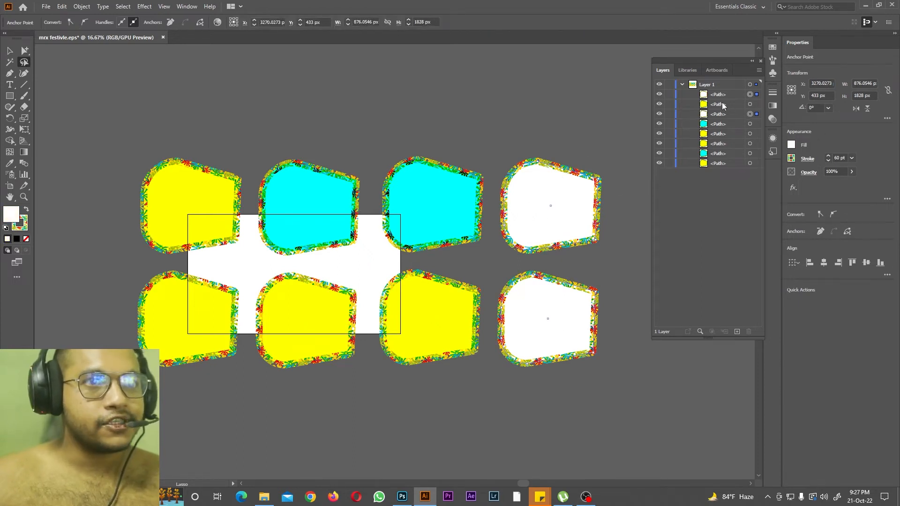
pyautogui.moveTo(627, 164); pyautogui.dragTo(531, 203)
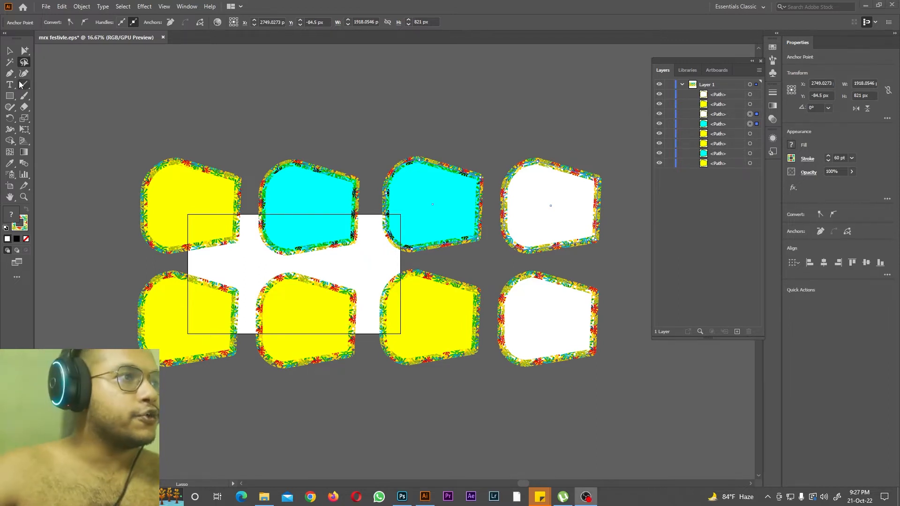
# Step: Switch to Chrome and search Google for "gp offer design"
pyautogui.click(310, 497)
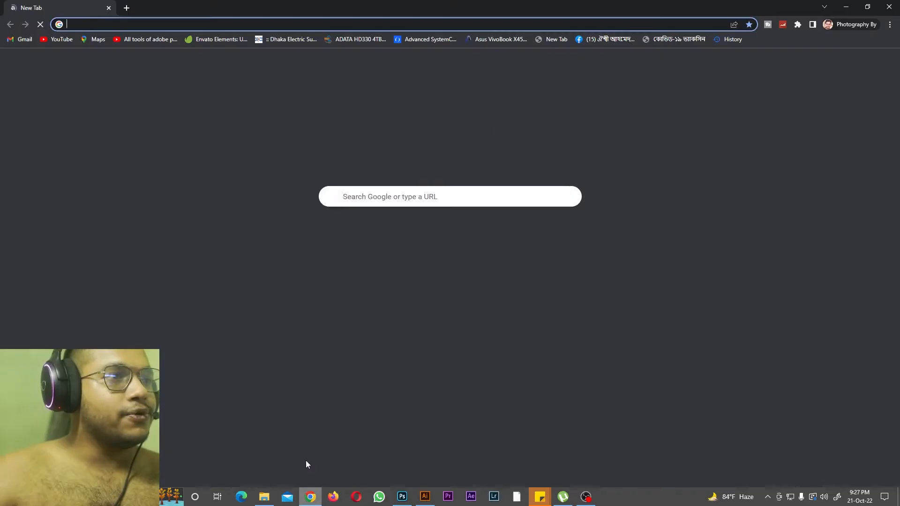
pyautogui.click(320, 24)
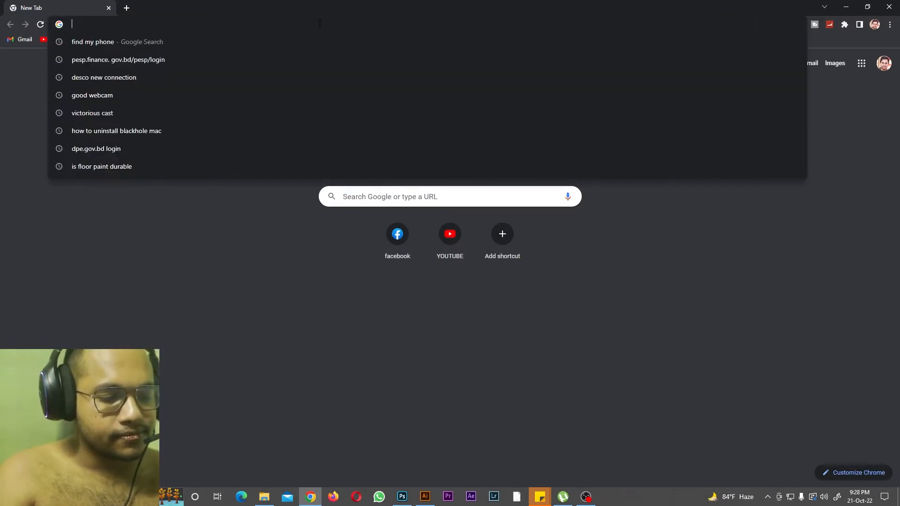
pyautogui.write('gp offer design')
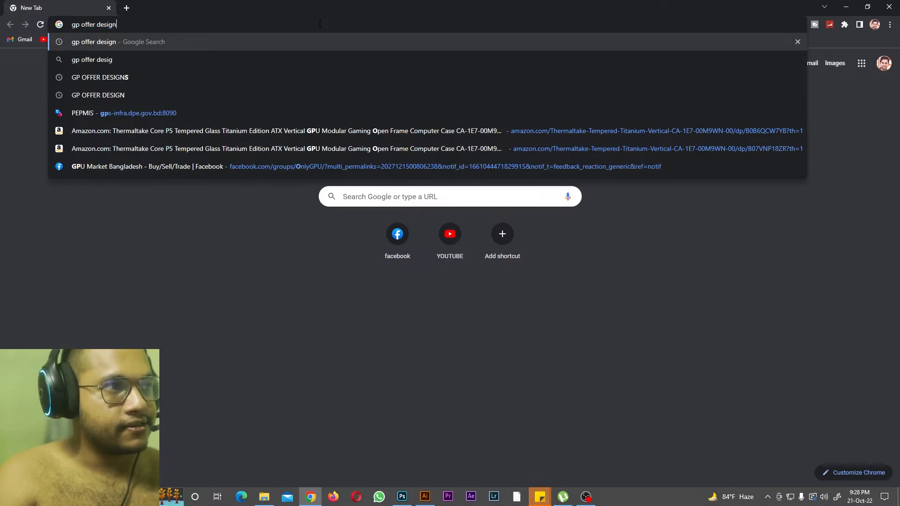
pyautogui.press('Return')
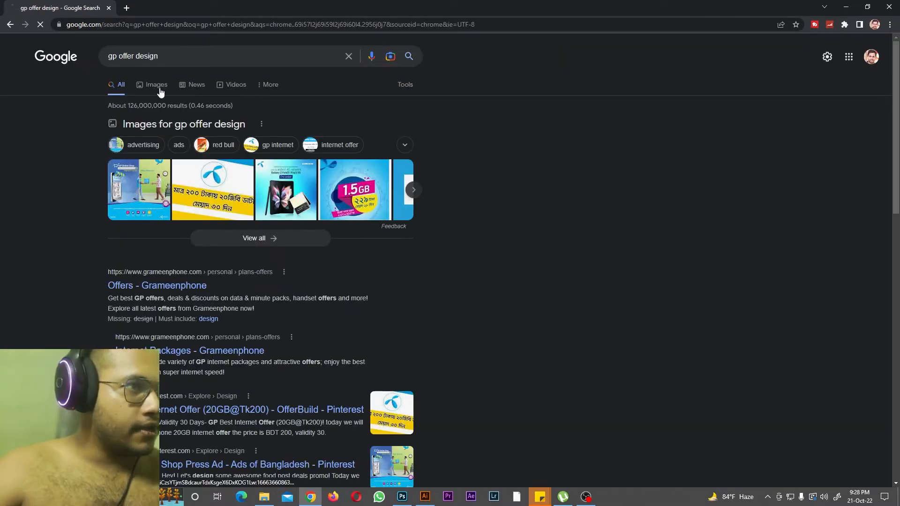
# Step: Show the image results for the offer design search and preview the weekly internet pack banner
pyautogui.click(159, 86)
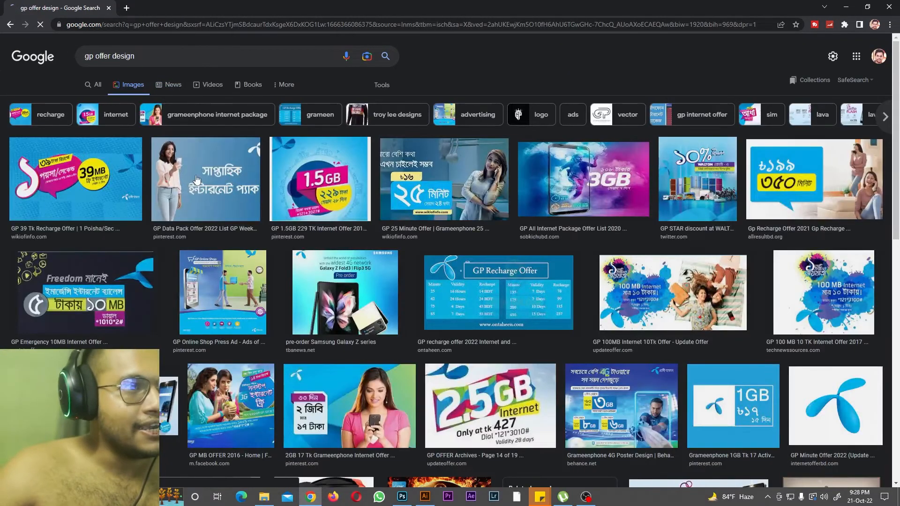
pyautogui.click(196, 180)
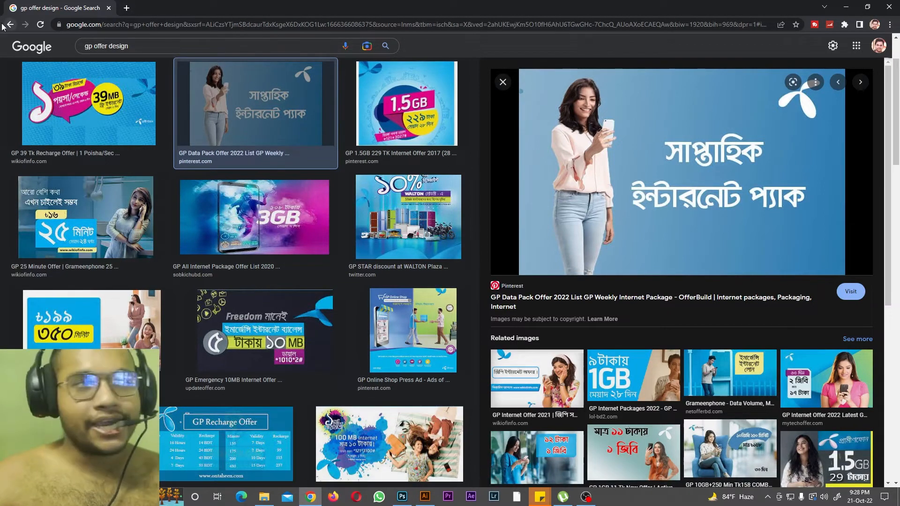
# Step: Open the Freepik website in a new browser tab
pyautogui.click(126, 8)
pyautogui.click(145, 23)
pyautogui.write('fre')
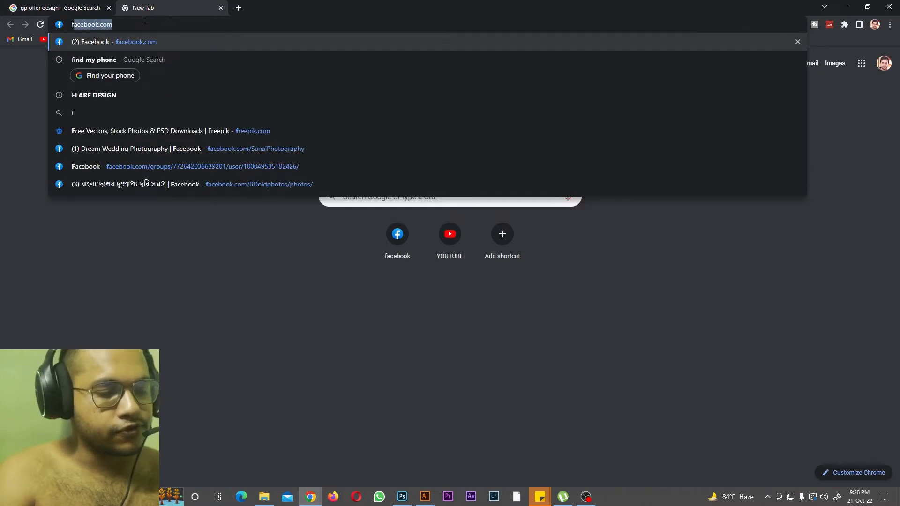
pyautogui.write('epik')
pyautogui.press('Return')
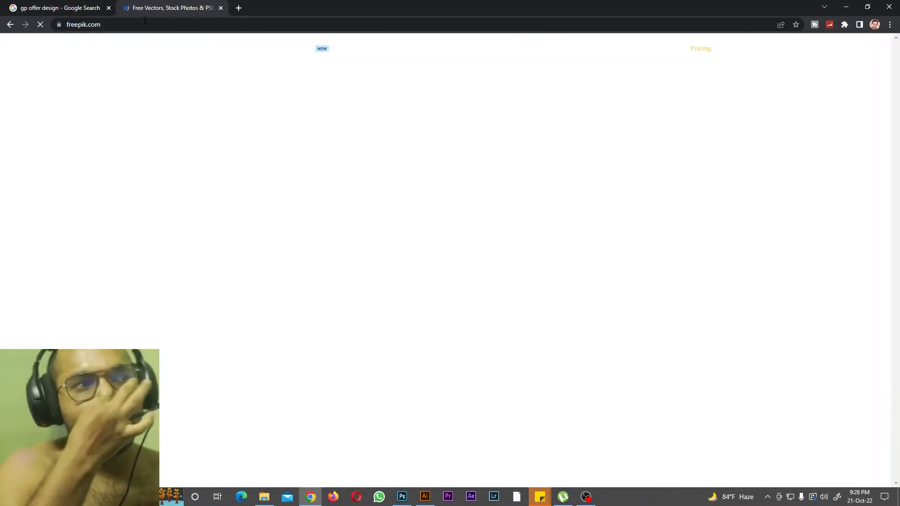
# Step: Search Freepik for "visiting card" and look through the card designs
pyautogui.scroll(-12, 410, 207)
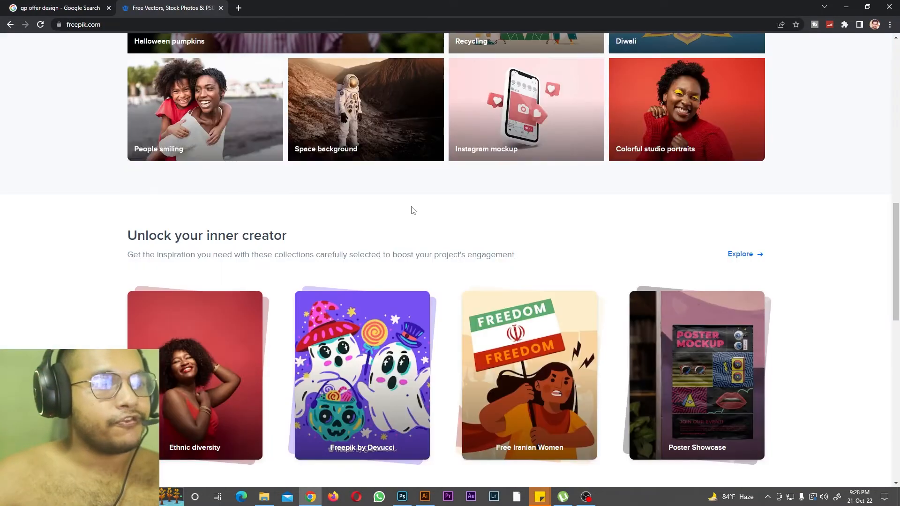
pyautogui.scroll(6, 515, 286)
pyautogui.scroll(6, 469, 211)
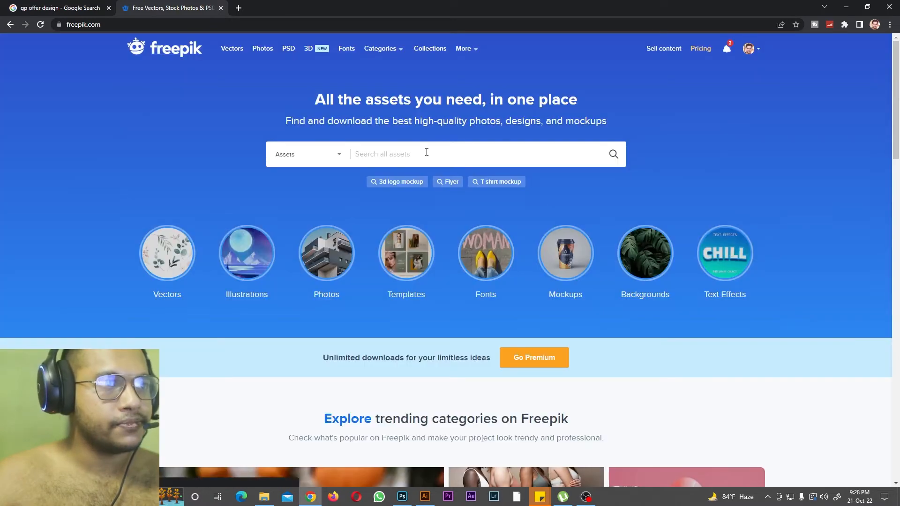
pyautogui.write('visit')
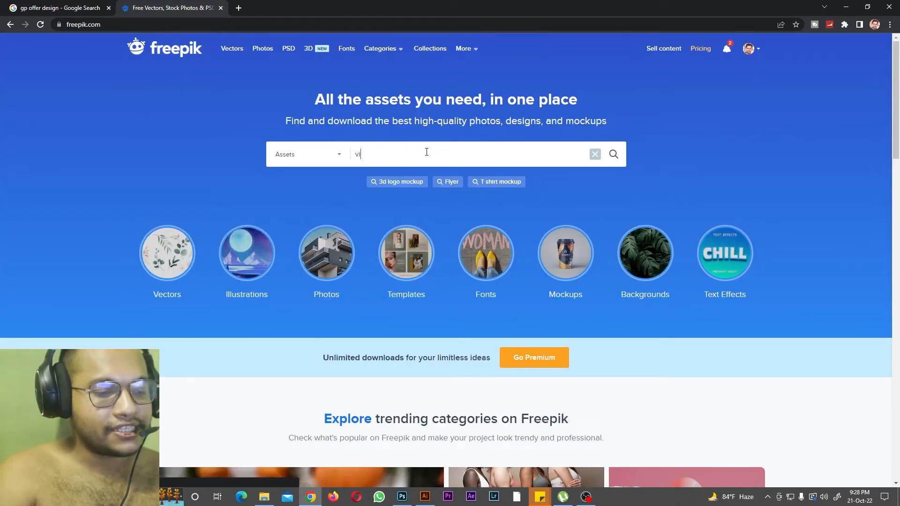
pyautogui.write('ing card')
pyautogui.press('Return')
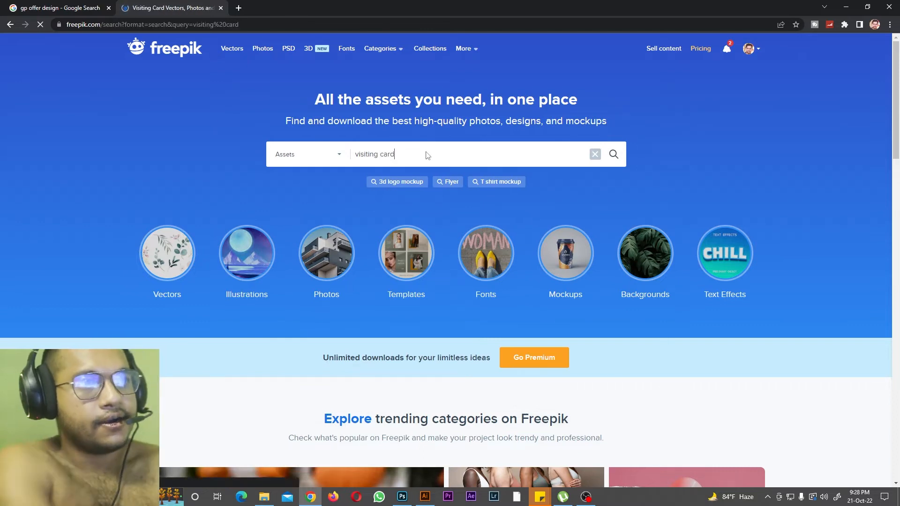
pyautogui.scroll(-5, 369, 196)
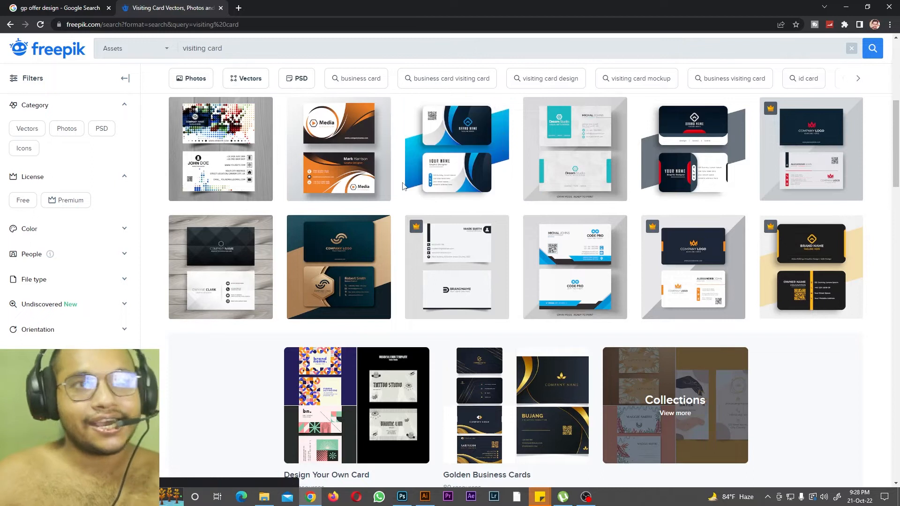
pyautogui.scroll(5, 402, 186)
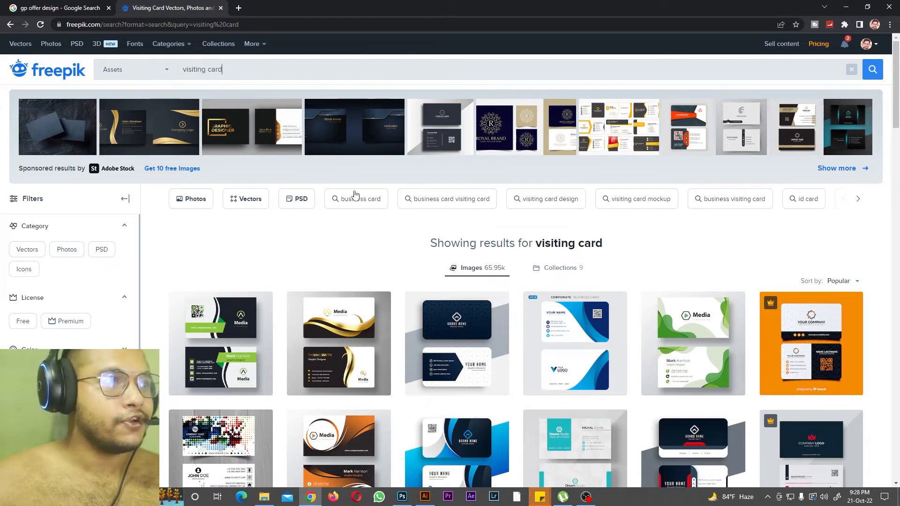
# Step: Search Freepik for "x banner design" instead of visiting cards
pyautogui.moveTo(256, 77); pyautogui.dragTo(163, 72)
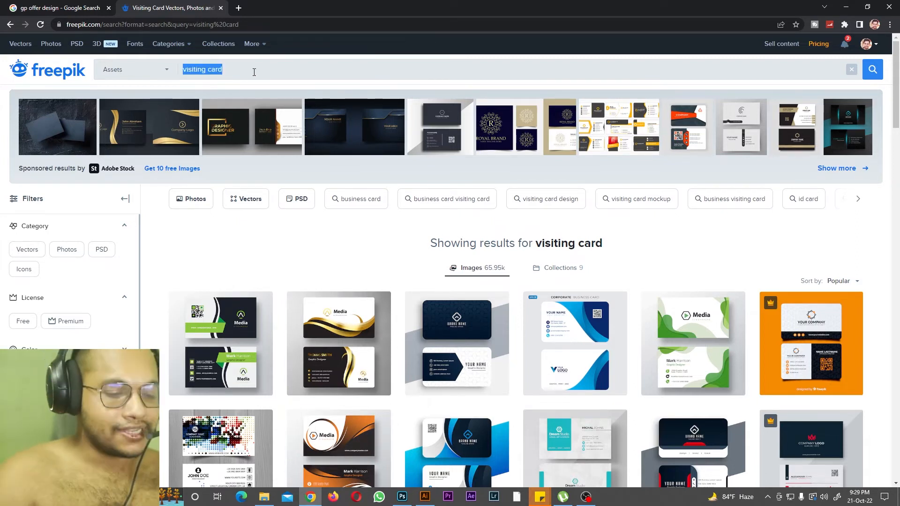
pyautogui.write('x bann')
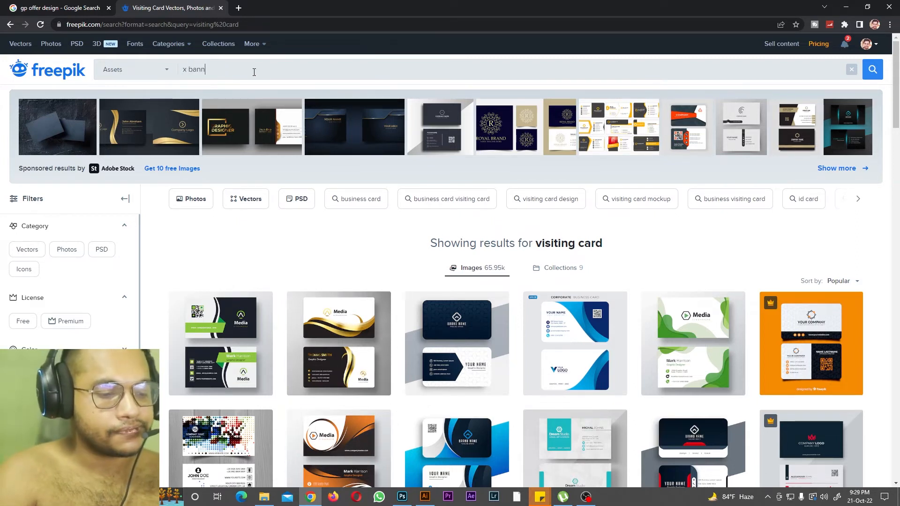
pyautogui.write('er design')
pyautogui.press('Return')
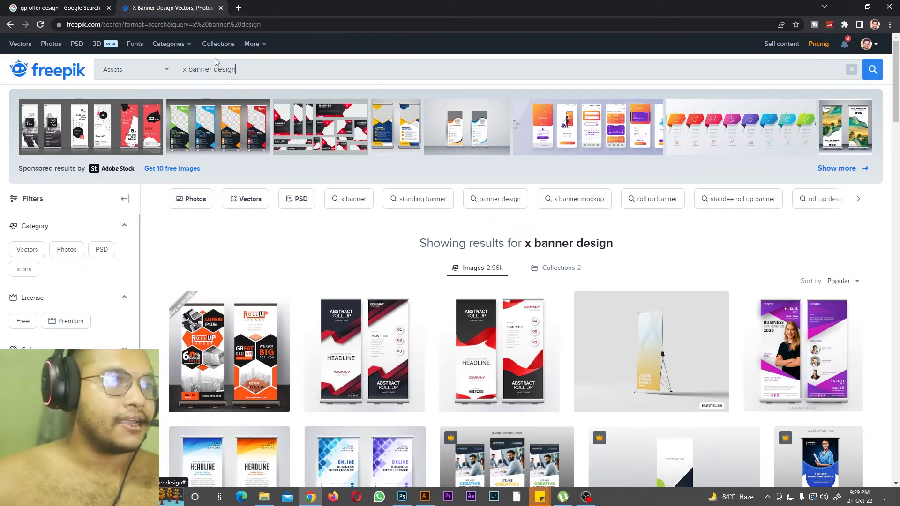
# Step: Search Freepik for "indian model" and look over the photos
pyautogui.hotkey('ctrl', 'a')
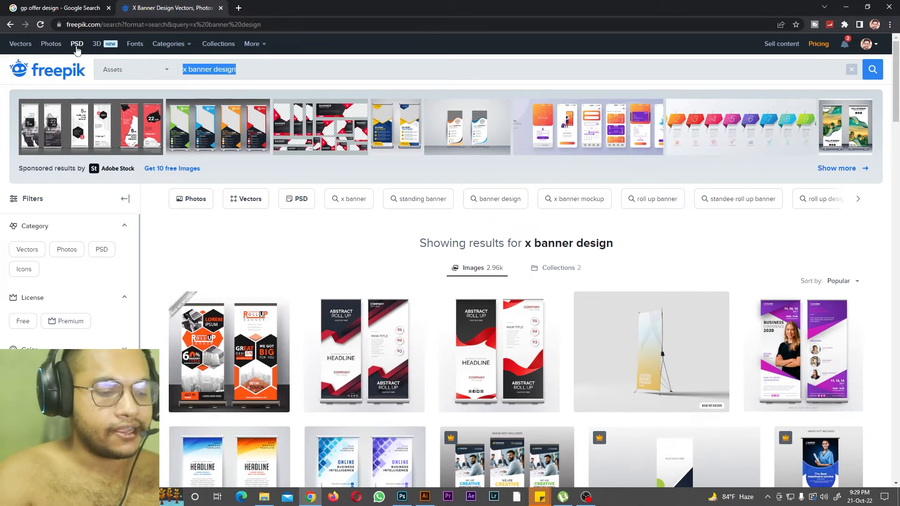
pyautogui.write('indian model')
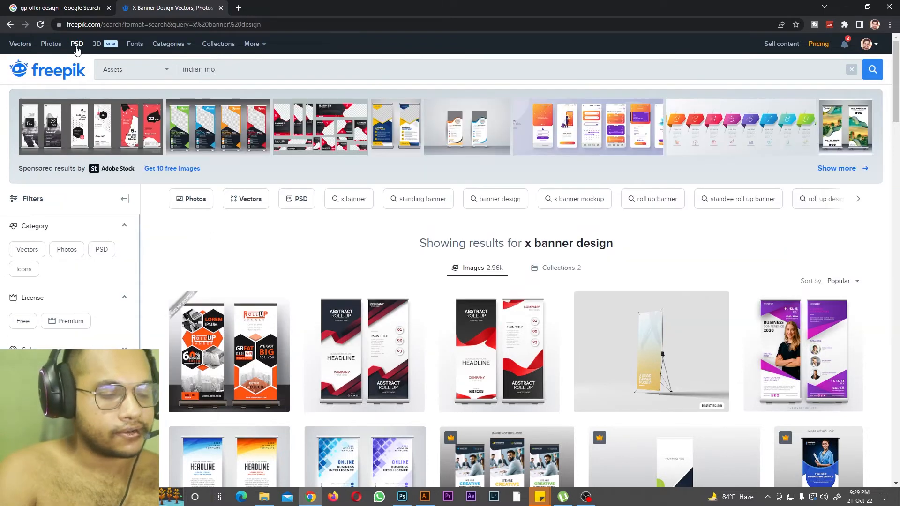
pyautogui.press('Return')
pyautogui.scroll(-5, 374, 287)
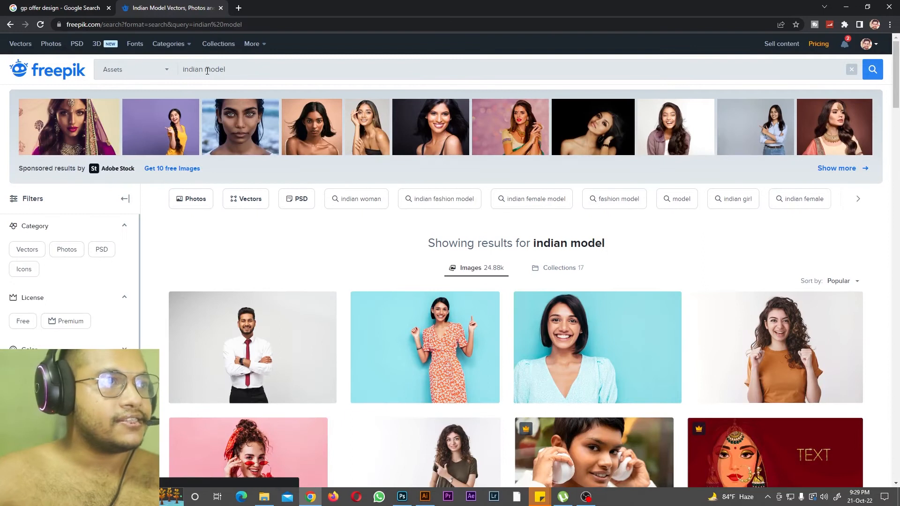
# Step: Shorten the Freepik search to "model" and browse the photos
pyautogui.moveTo(205, 69); pyautogui.dragTo(142, 80)
pyautogui.press('BackSpace')
pyautogui.press('Return')
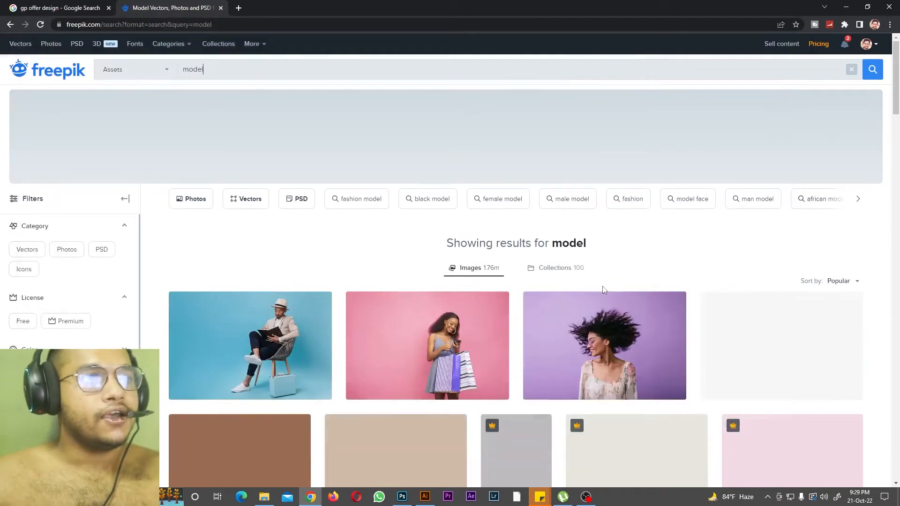
pyautogui.scroll(-5, 603, 291)
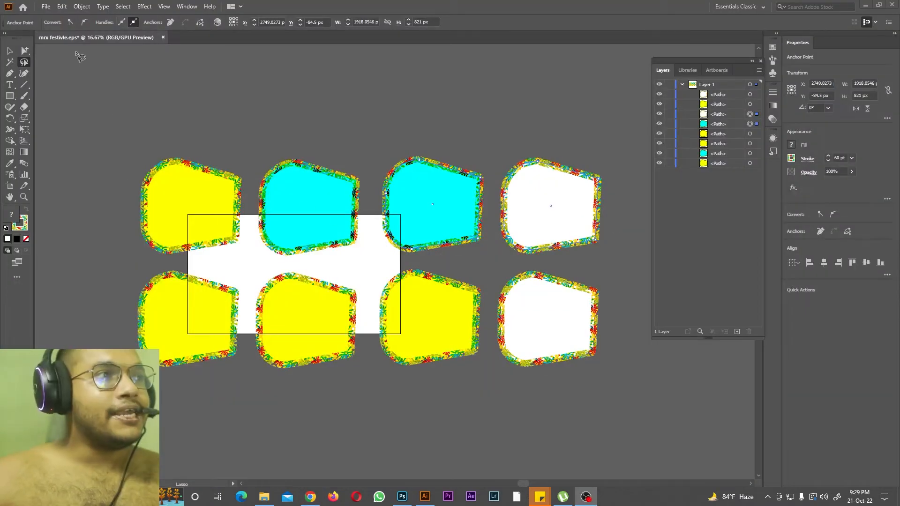
# Step: Switch to Illustrator and start a new document named "pen tool"
pyautogui.click(47, 7)
pyautogui.click(51, 16)
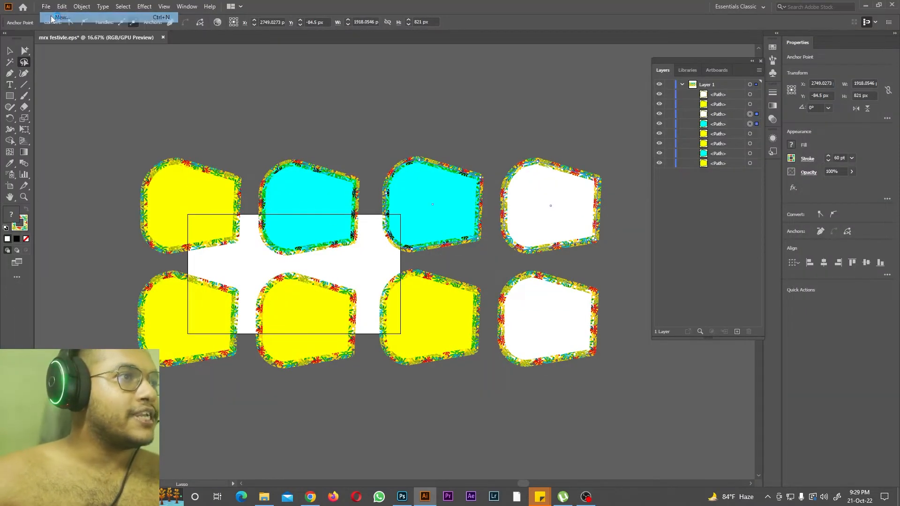
pyautogui.click(620, 165)
pyautogui.write('pen to')
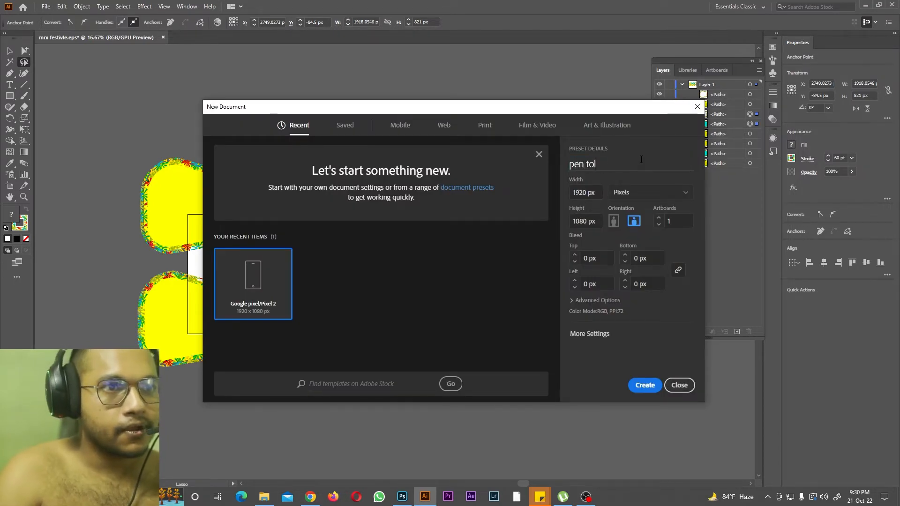
pyautogui.write('oll')
pyautogui.press('BackSpace')
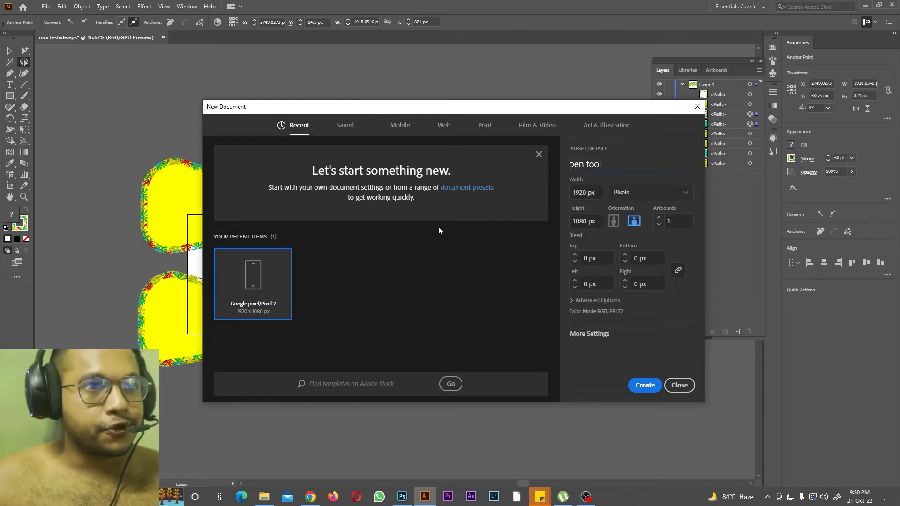
# Step: Set the new document's width and height to 2000 px each and create it
pyautogui.press('Tab')
pyautogui.write('2000px')
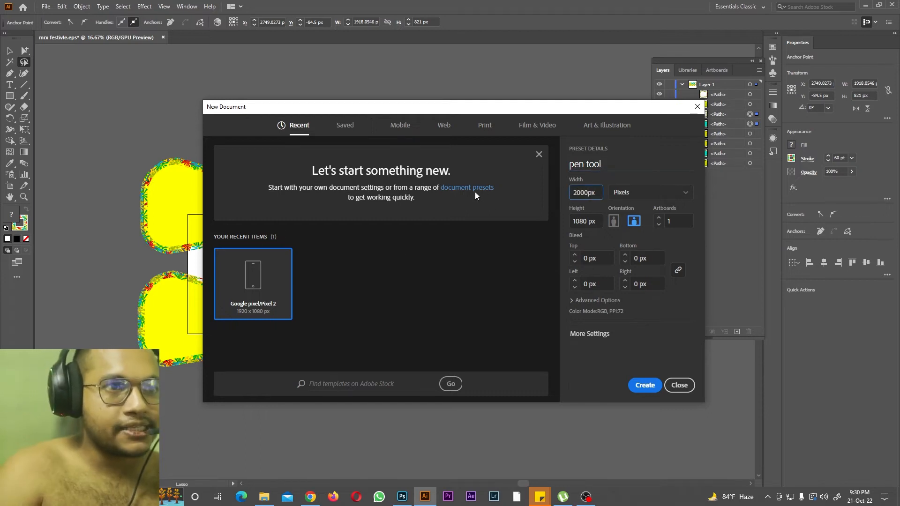
pyautogui.press('Tab')
pyautogui.write('2000 px')
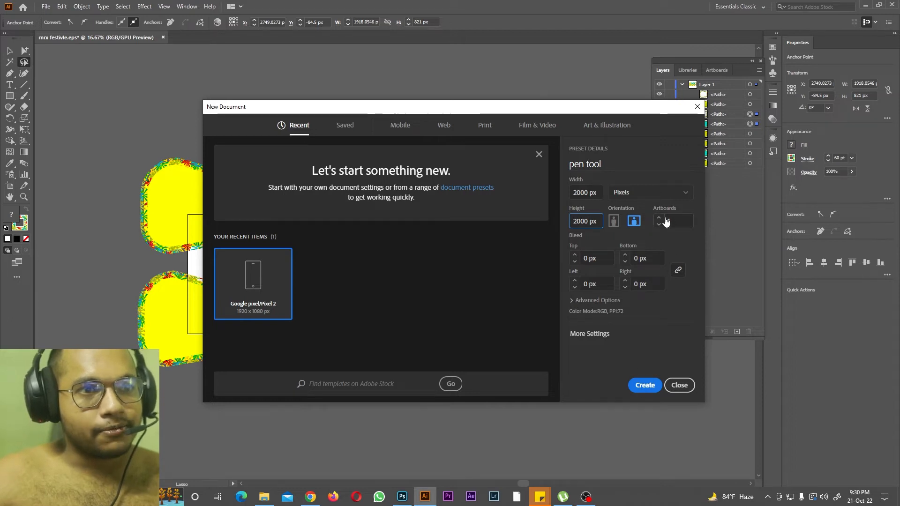
pyautogui.click(645, 385)
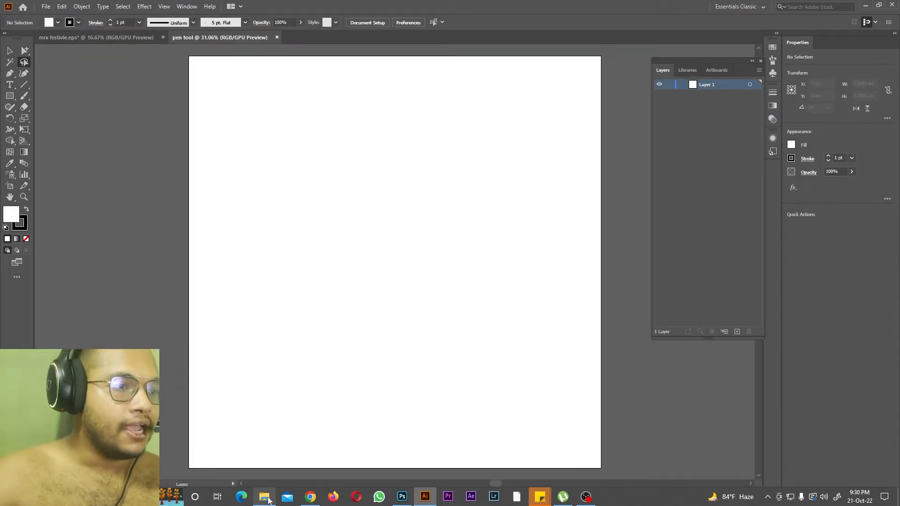
# Step: Place the portrait photo of the woman from the "photoshop tutorial files" folder on the Desktop into the pen tool document
pyautogui.click(270, 500)
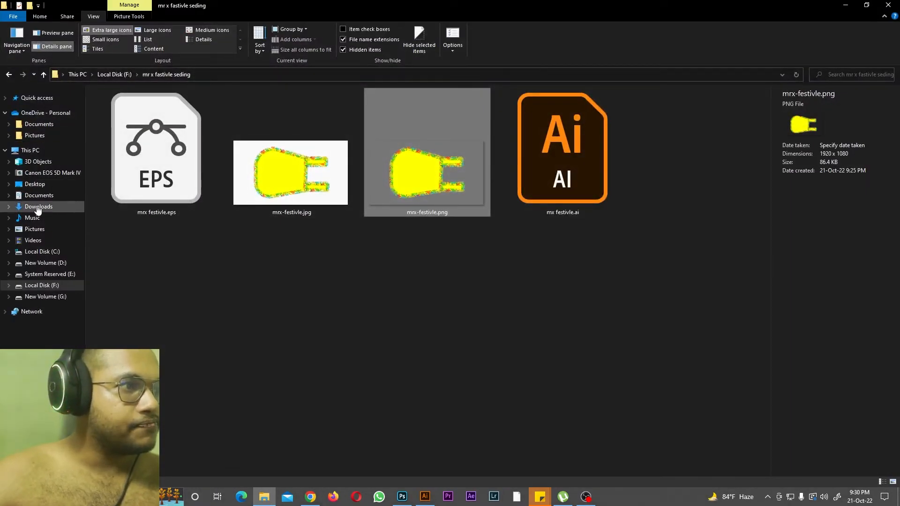
pyautogui.click(34, 184)
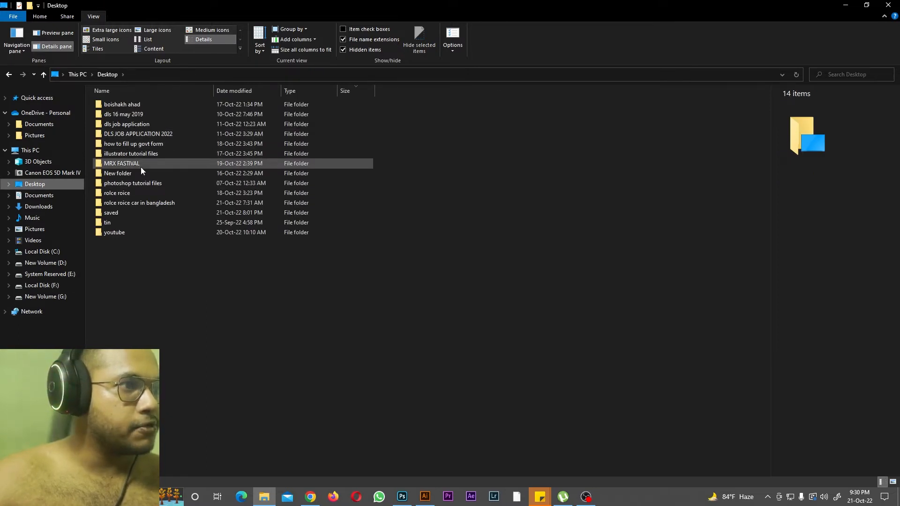
pyautogui.doubleClick(142, 186)
pyautogui.moveTo(378, 120); pyautogui.dragTo(399, 286)
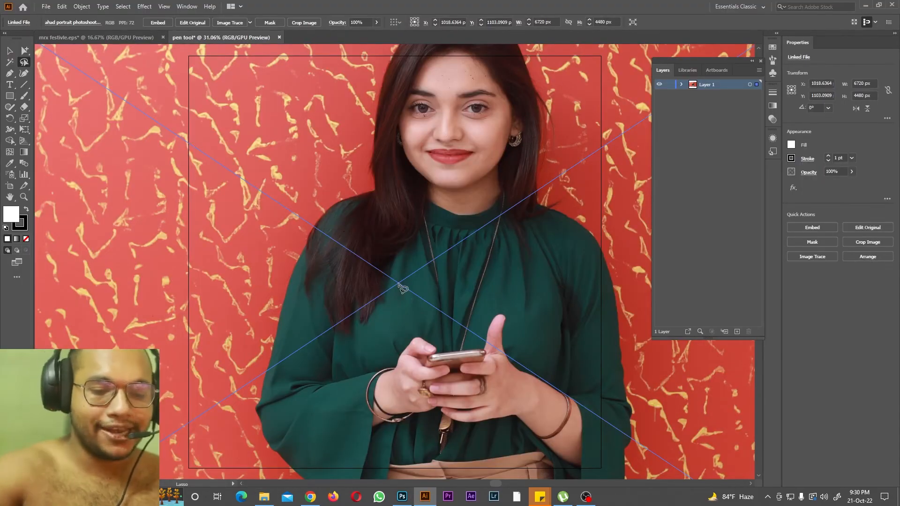
# Step: Scale the placed photo down to about 1689 by 1126 px and move it onto the artboard
pyautogui.hotkey('ctrl', '-')
pyautogui.hotkey('ctrl', '-')
pyautogui.hotkey('ctrl', '-')
pyautogui.hotkey('ctrl', '-')
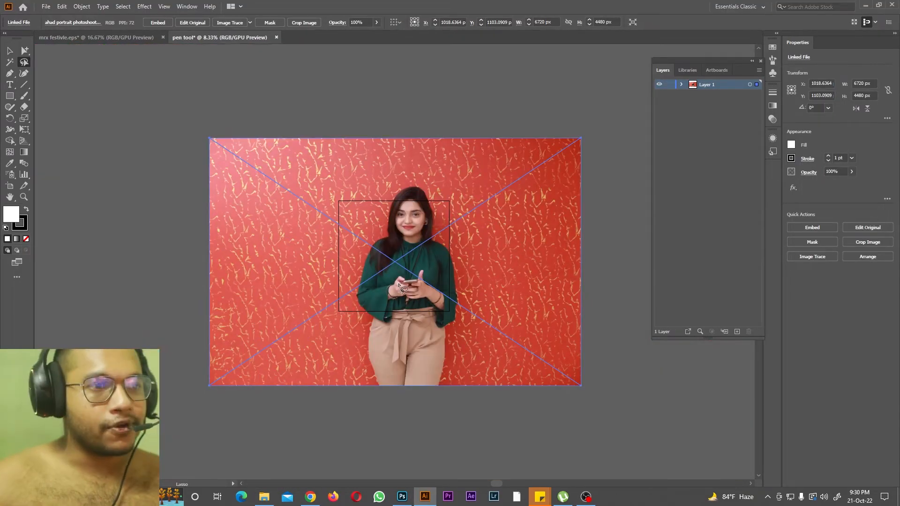
pyautogui.press('v')
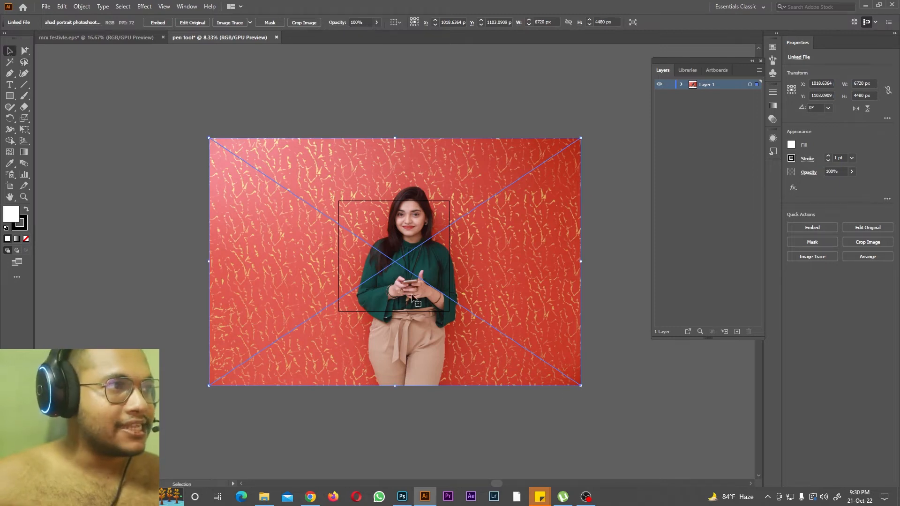
pyautogui.moveTo(581, 385); pyautogui.dragTo(302, 200)
pyautogui.moveTo(248, 165); pyautogui.dragTo(375, 256)
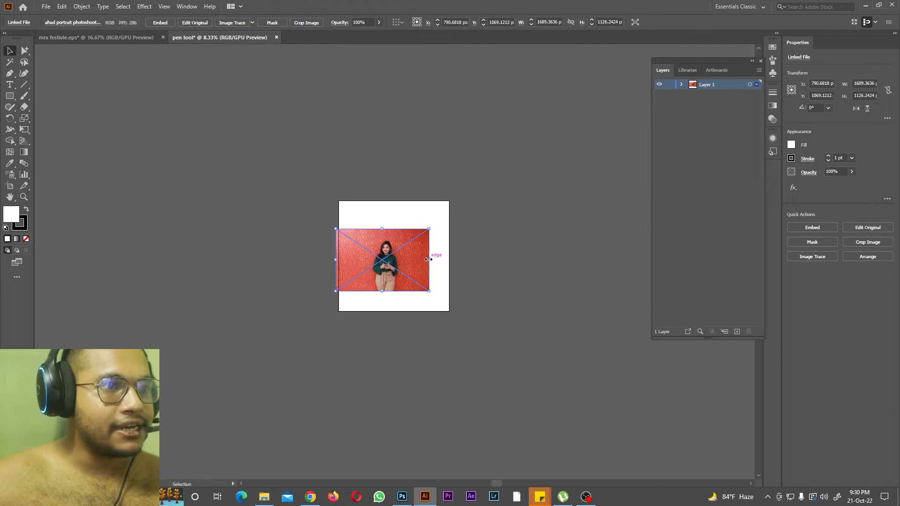
# Step: Trace the outer edge of the woman's trousers with the Pen tool, from the photo's bottom edge up to the green sleeve's cuff
pyautogui.hotkey('ctrl', '+')
pyautogui.hotkey('ctrl', '+')
pyautogui.hotkey('ctrl', '+')
pyautogui.hotkey('ctrl', '+')
pyautogui.hotkey('ctrl', '+')
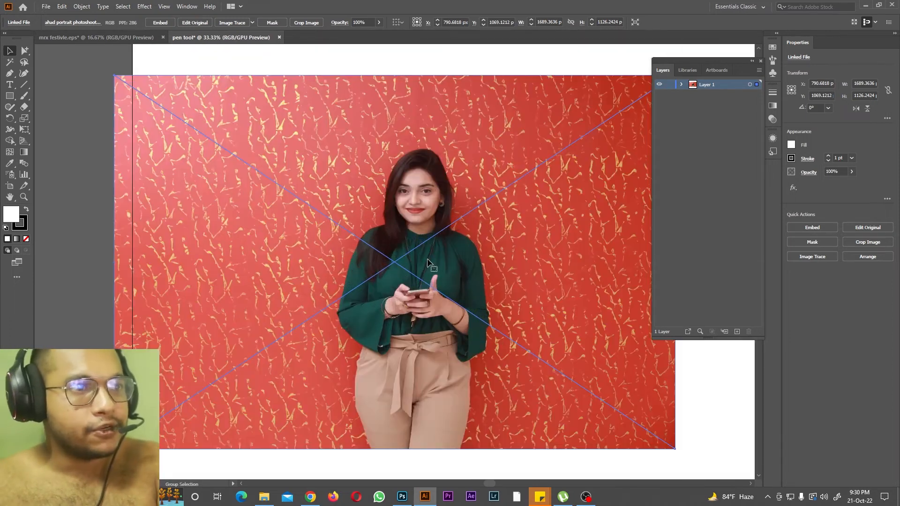
pyautogui.click(9, 73)
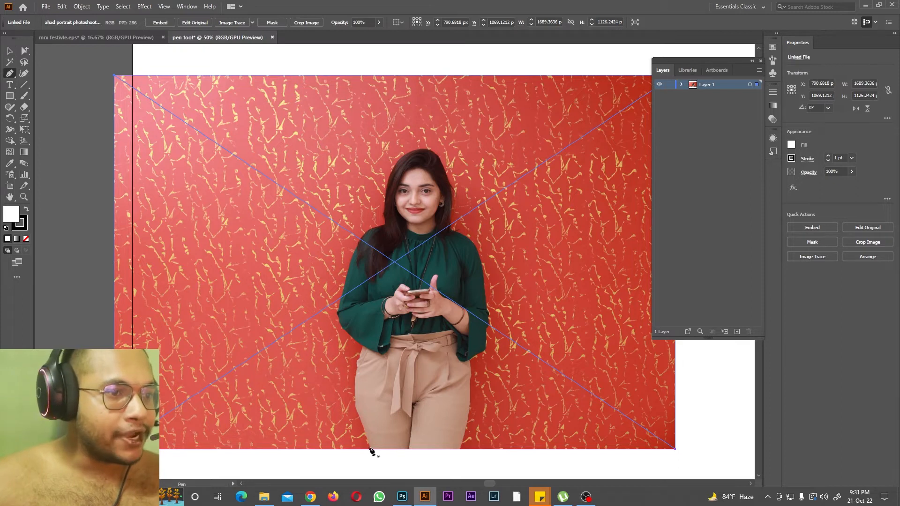
pyautogui.click(370, 449)
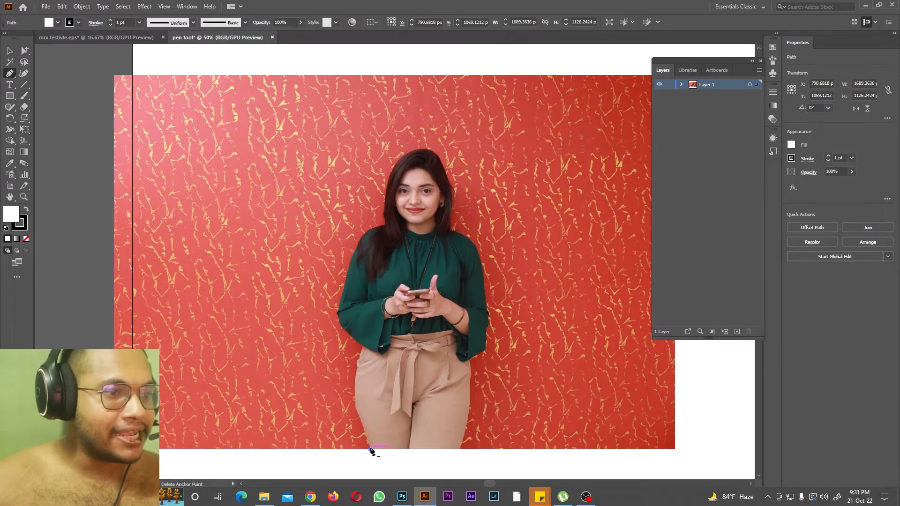
pyautogui.click(359, 417)
pyautogui.click(355, 385)
pyautogui.click(359, 358)
pyautogui.click(362, 345)
pyautogui.click(345, 332)
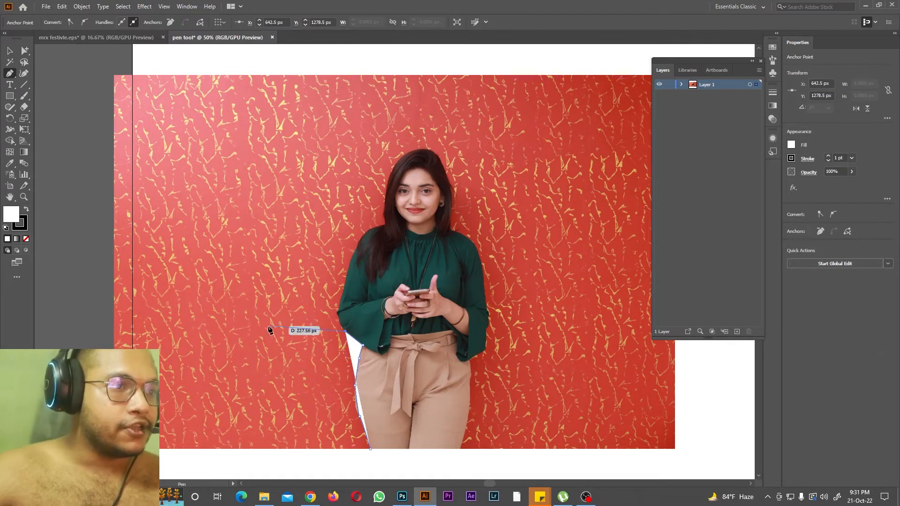
# Step: Continue the pen path around the sleeve's elbow and up the outer edge of the upper arm
pyautogui.click(276, 312)
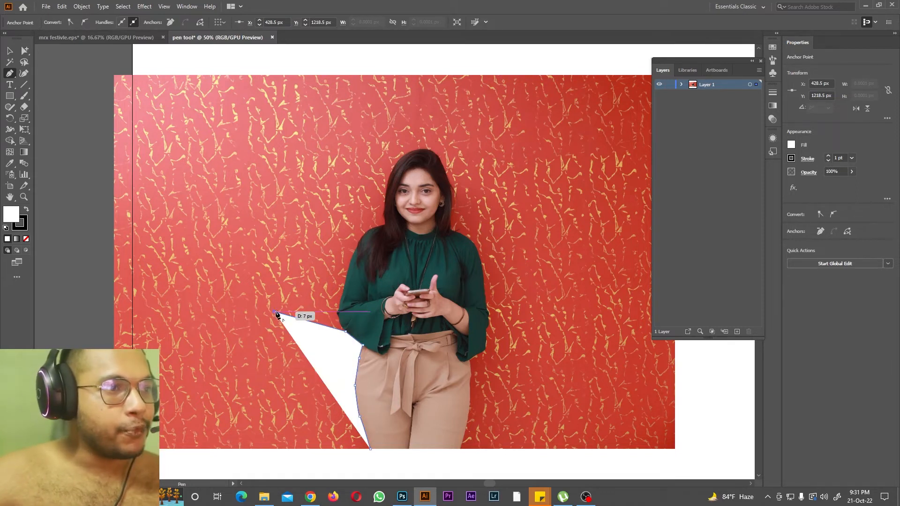
pyautogui.keyDown('ctrl'); pyautogui.click(270, 315); pyautogui.keyUp('ctrl')
pyautogui.moveTo(271, 316); pyautogui.dragTo(341, 327)
pyautogui.hotkey('ctrl', '+')
pyautogui.hotkey('ctrl', '+')
pyautogui.scroll(2, 386, 302)
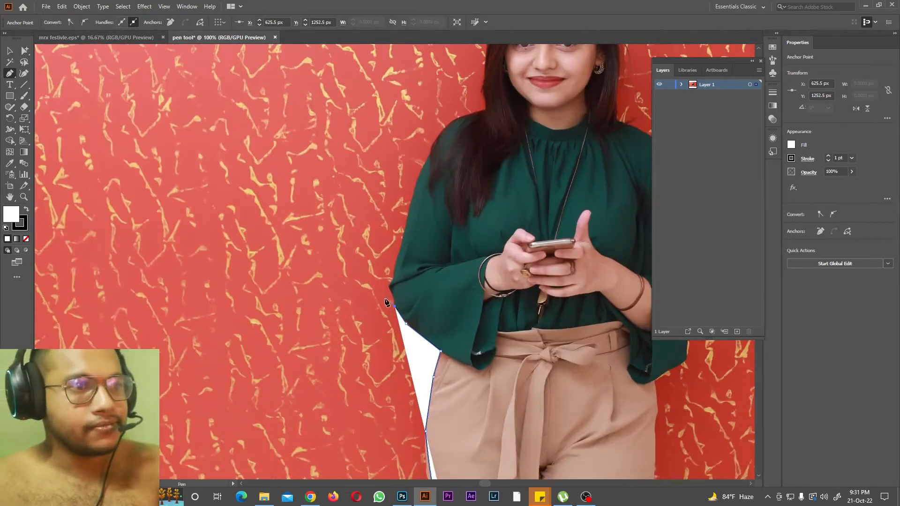
pyautogui.click(395, 295)
pyautogui.click(406, 247)
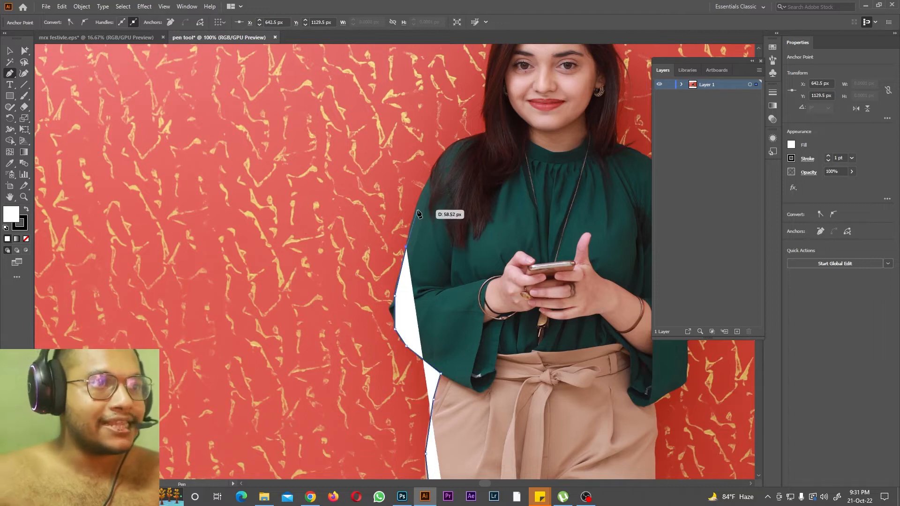
pyautogui.click(417, 206)
pyautogui.click(423, 191)
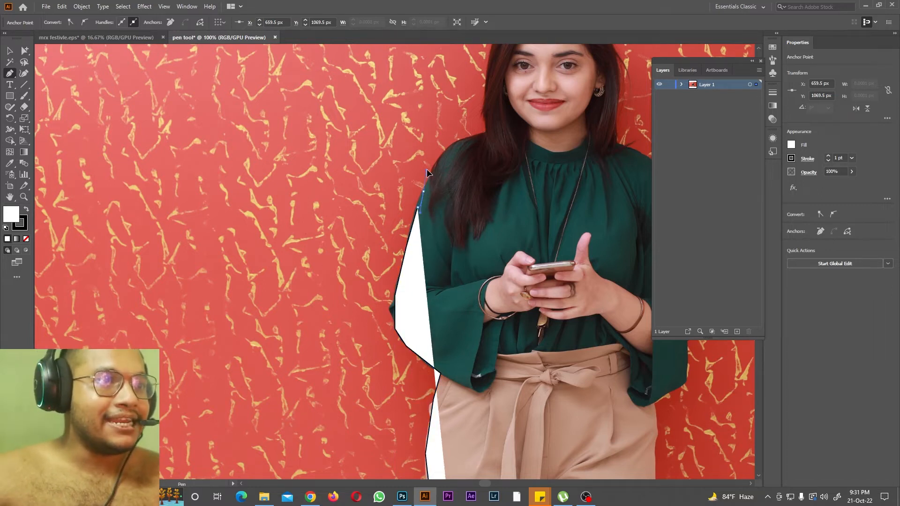
# Step: Extend the path over the shoulder to the hair, adjusting the curve handles to follow the shoulder's contour
pyautogui.click(429, 180)
pyautogui.click(449, 149)
pyautogui.click(476, 137)
pyautogui.moveTo(482, 130); pyautogui.dragTo(481, 127)
pyautogui.scroll(1, 492, 185)
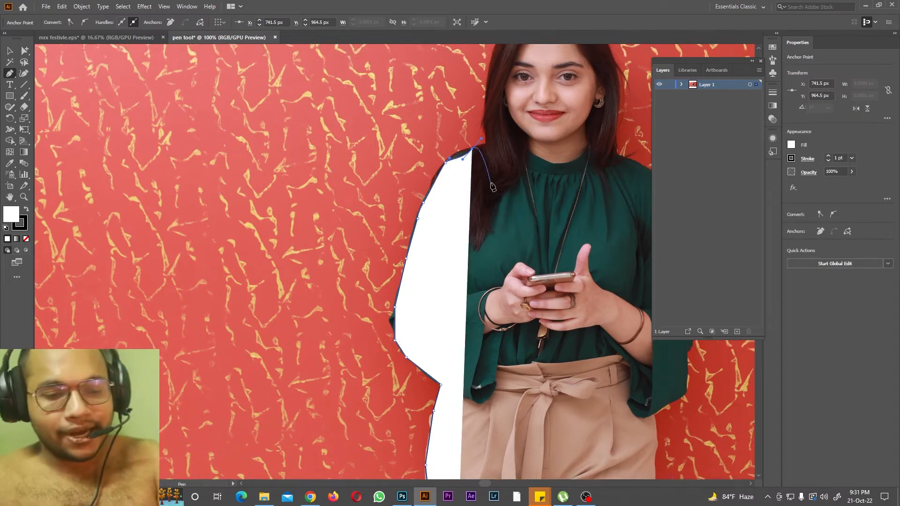
pyautogui.hotkey('ctrl', '=')
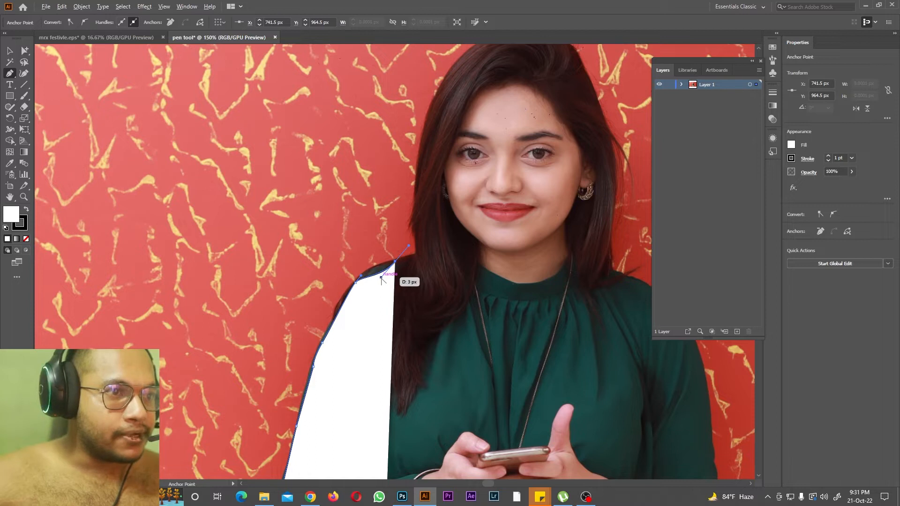
pyautogui.moveTo(377, 270); pyautogui.dragTo(415, 282)
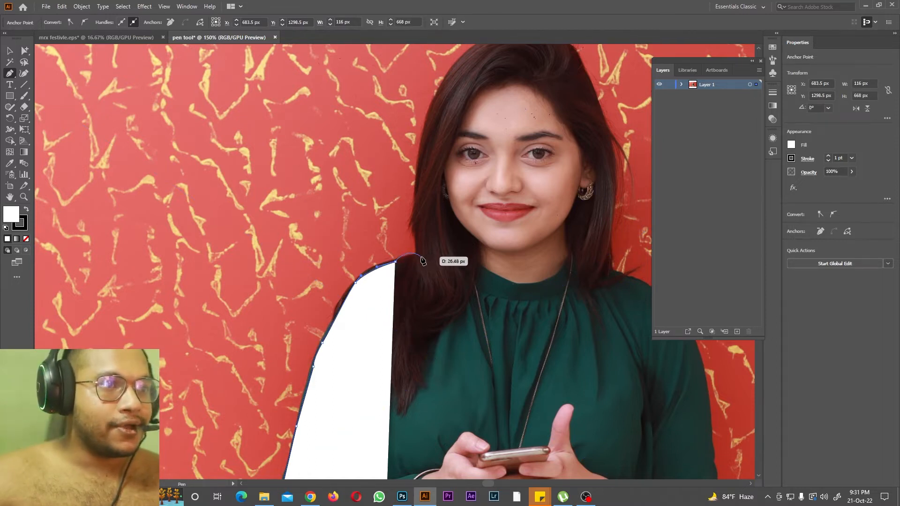
pyautogui.click(415, 256)
# Step: Try several fill swatches, including red, yellow and green, on the path and set its fill to None
pyautogui.moveTo(410, 272); pyautogui.dragTo(805, 146)
pyautogui.click(791, 146)
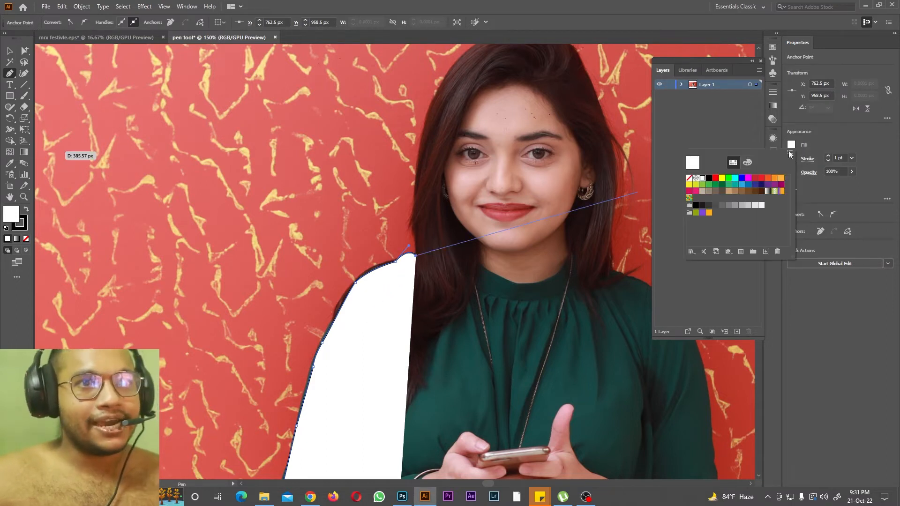
pyautogui.click(728, 178)
pyautogui.click(742, 179)
pyautogui.click(709, 178)
pyautogui.click(716, 179)
pyautogui.click(721, 178)
pyautogui.click(728, 178)
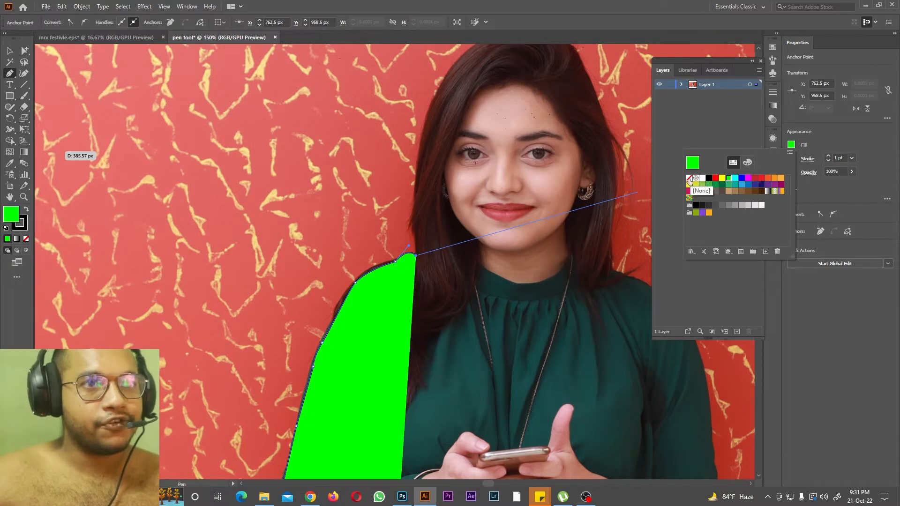
pyautogui.click(689, 178)
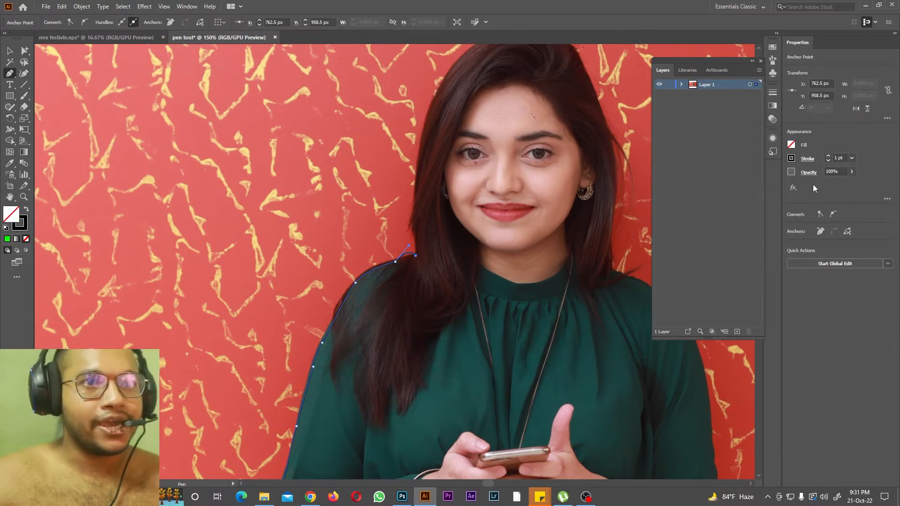
# Step: Try an 18 pt stroke in red and green on the path, and set the stroke to None
pyautogui.click(851, 159)
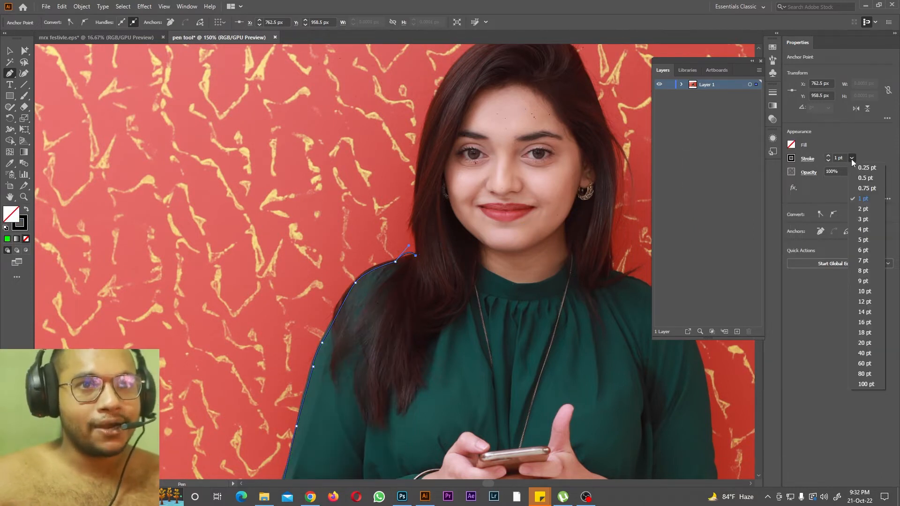
pyautogui.click(862, 324)
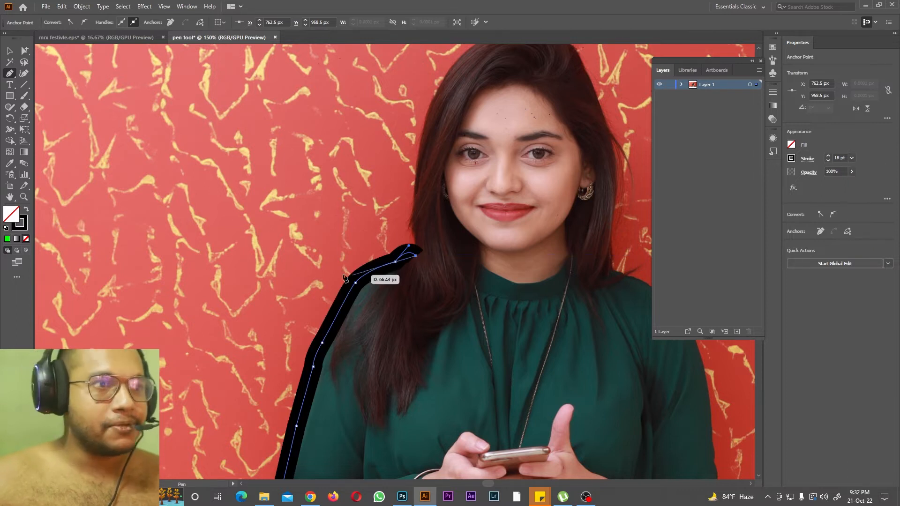
pyautogui.click(791, 158)
pyautogui.click(717, 192)
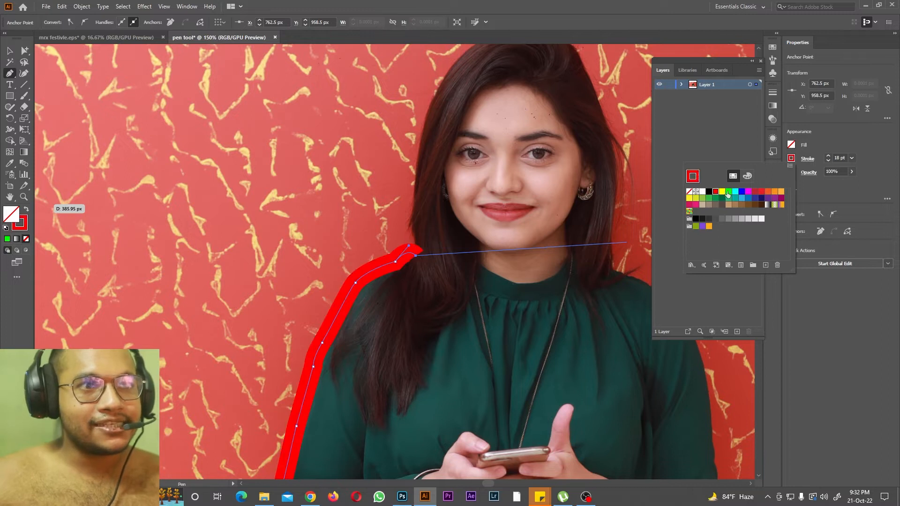
pyautogui.click(729, 192)
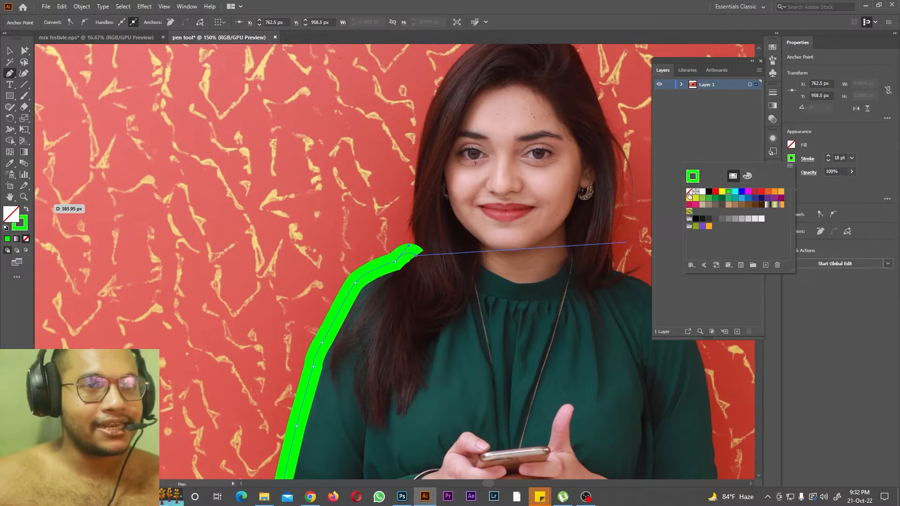
pyautogui.click(689, 192)
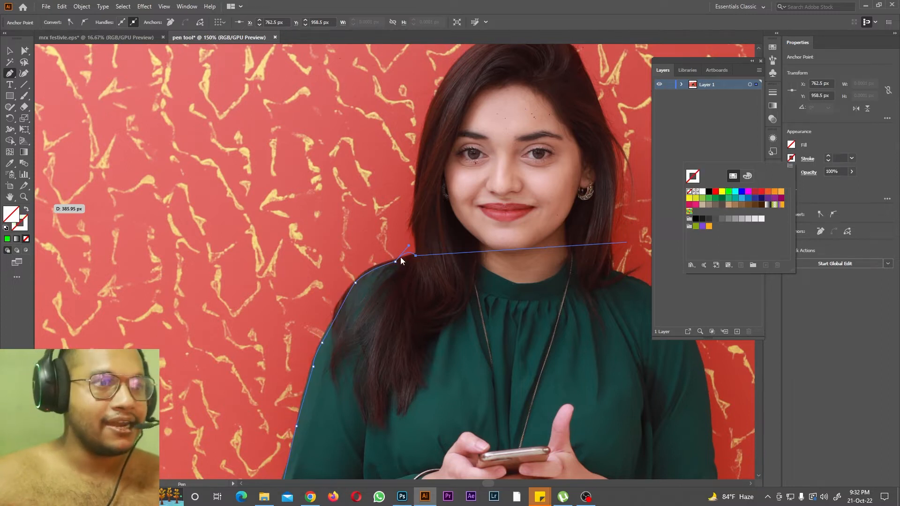
# Step: Continue the Pen tool path from the shoulder up along the outer edge of the hair with a curved segment
pyautogui.click(9, 74)
pyautogui.moveTo(416, 220); pyautogui.dragTo(416, 177)
pyautogui.moveTo(417, 255); pyautogui.dragTo(409, 266)
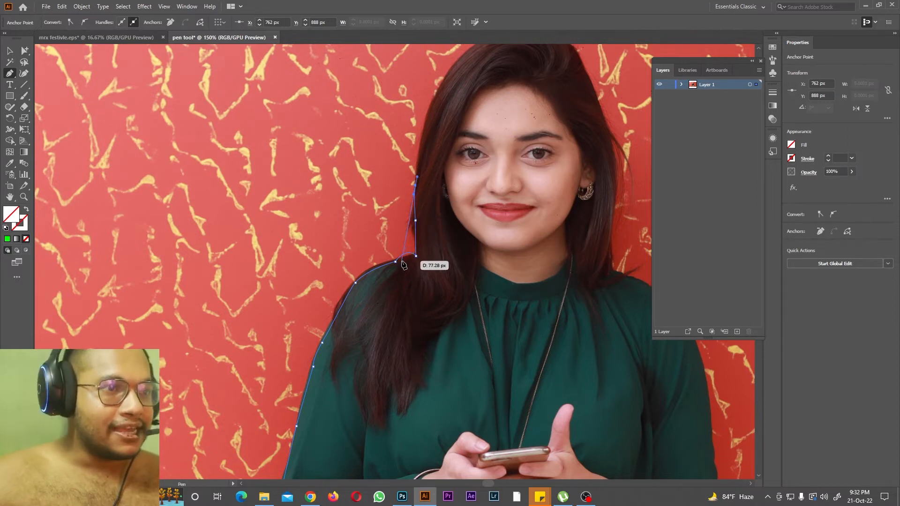
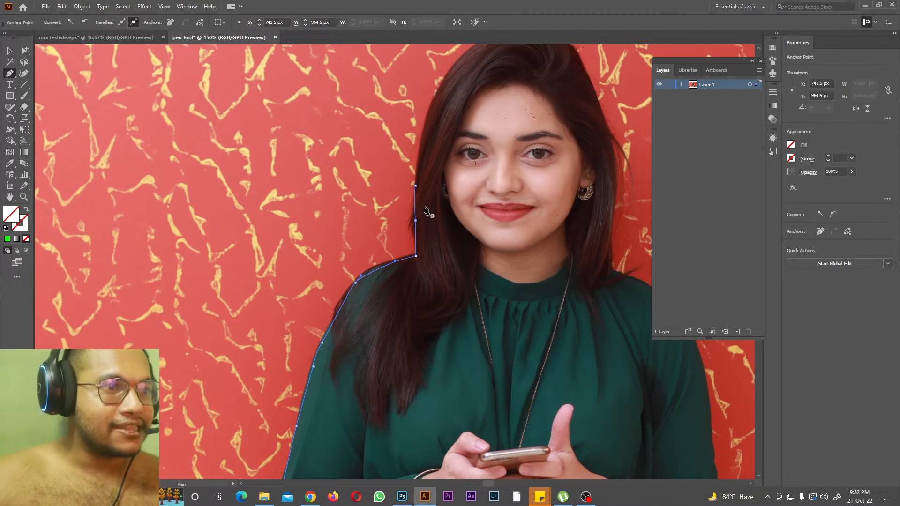
# Step: Continue the Pen tool path up the left outer edge of the hair with curved segments toward the crown
pyautogui.click(416, 187)
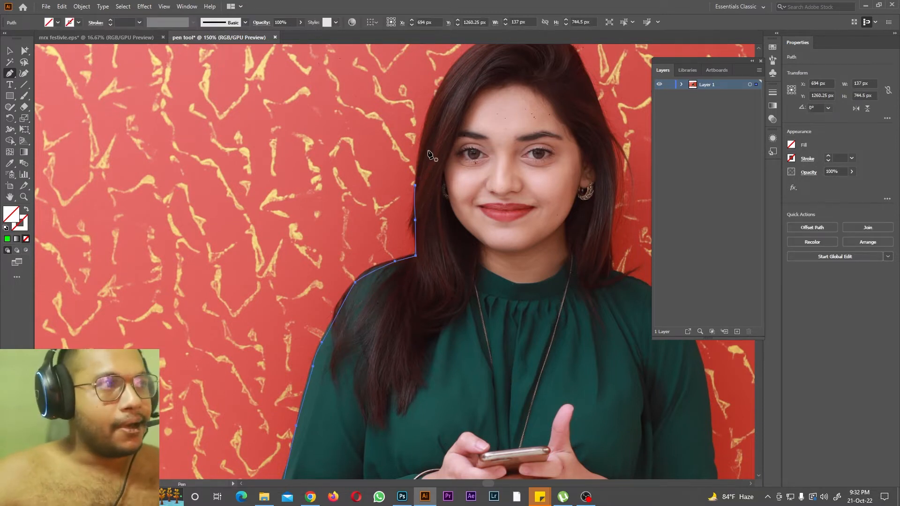
pyautogui.click(415, 186)
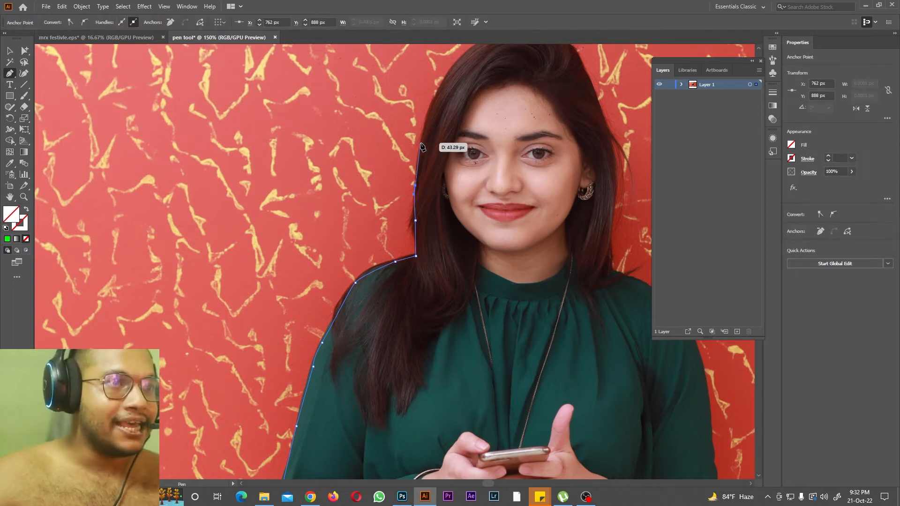
pyautogui.moveTo(418, 164); pyautogui.dragTo(424, 145)
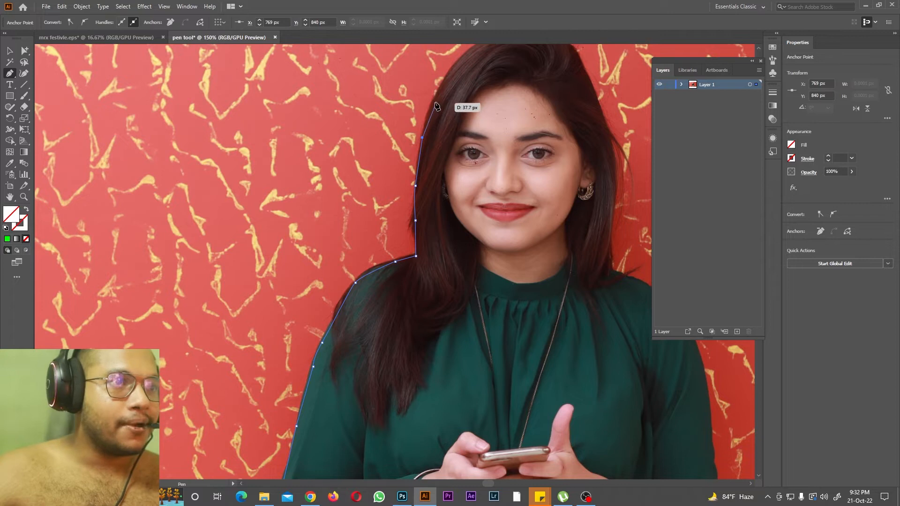
pyautogui.moveTo(445, 86); pyautogui.dragTo(480, 50)
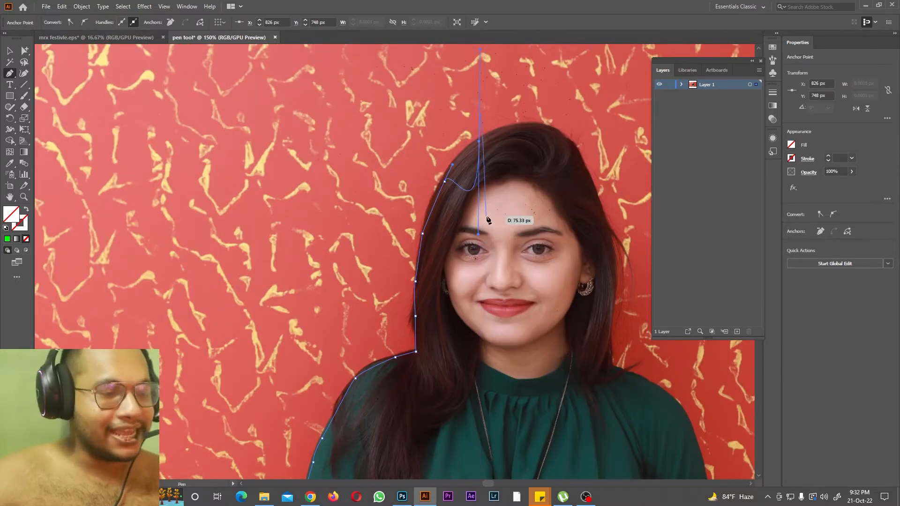
# Step: Carry the path over the top of the head, adjusting the curves to follow the crown of the hair
pyautogui.moveTo(478, 235); pyautogui.dragTo(468, 194)
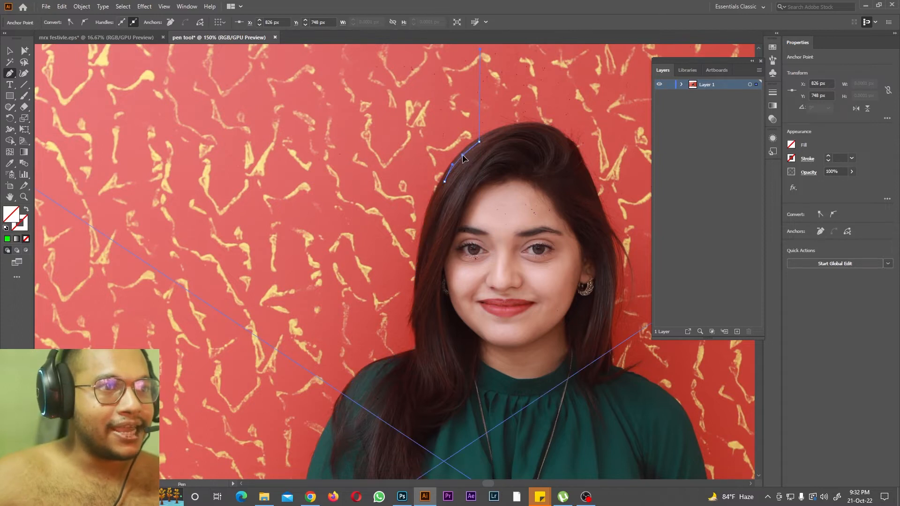
pyautogui.moveTo(461, 149); pyautogui.dragTo(461, 148)
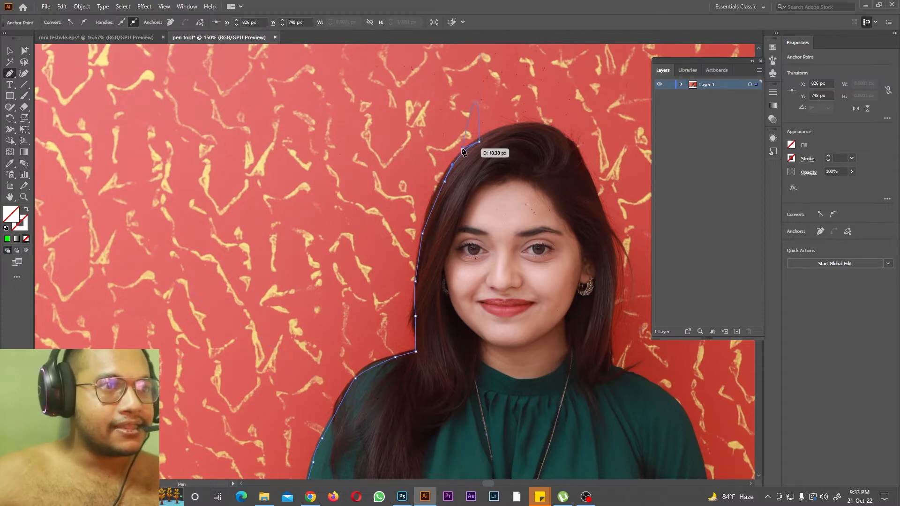
pyautogui.moveTo(528, 127); pyautogui.dragTo(538, 130)
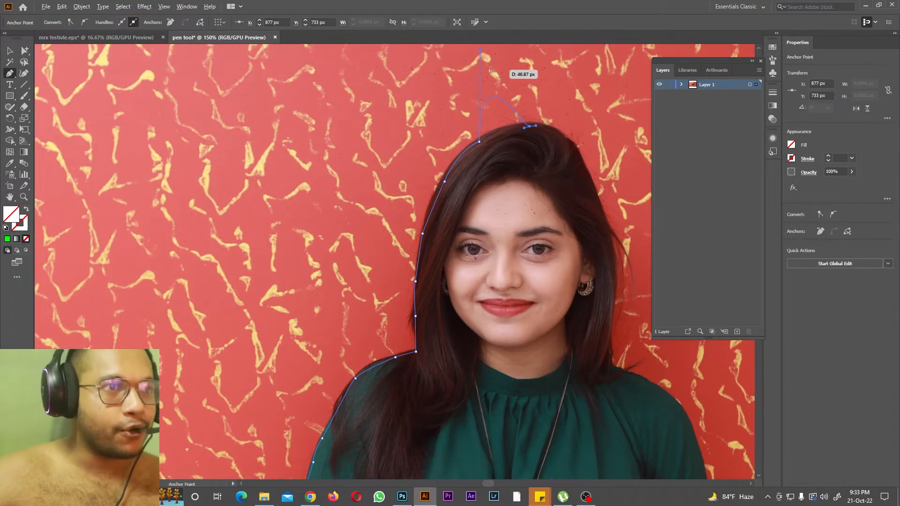
pyautogui.scroll(2, 500, 108)
pyautogui.moveTo(500, 177); pyautogui.dragTo(502, 178)
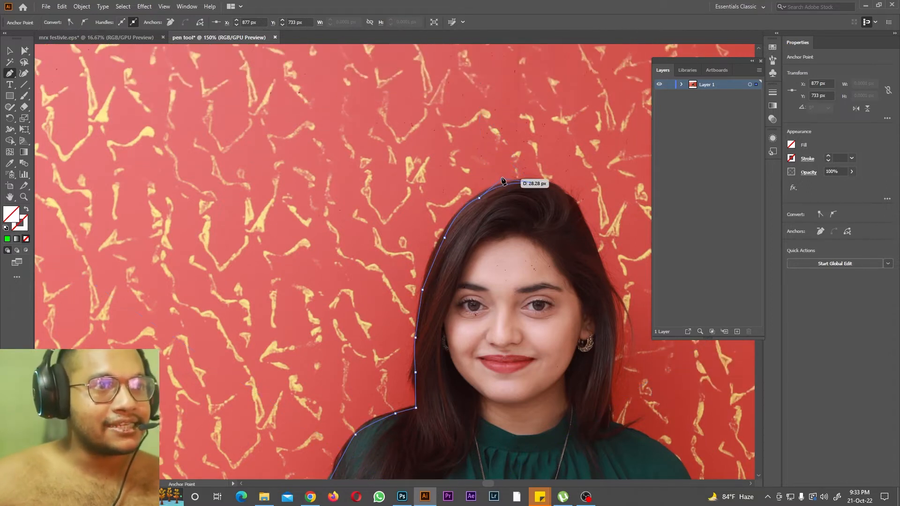
# Step: Trace the right outer edge of the hair from the crown down to the shoulder
pyautogui.click(567, 197)
pyautogui.click(584, 224)
pyautogui.click(600, 272)
pyautogui.scroll(-2, 601, 273)
pyautogui.moveTo(612, 264); pyautogui.dragTo(612, 269)
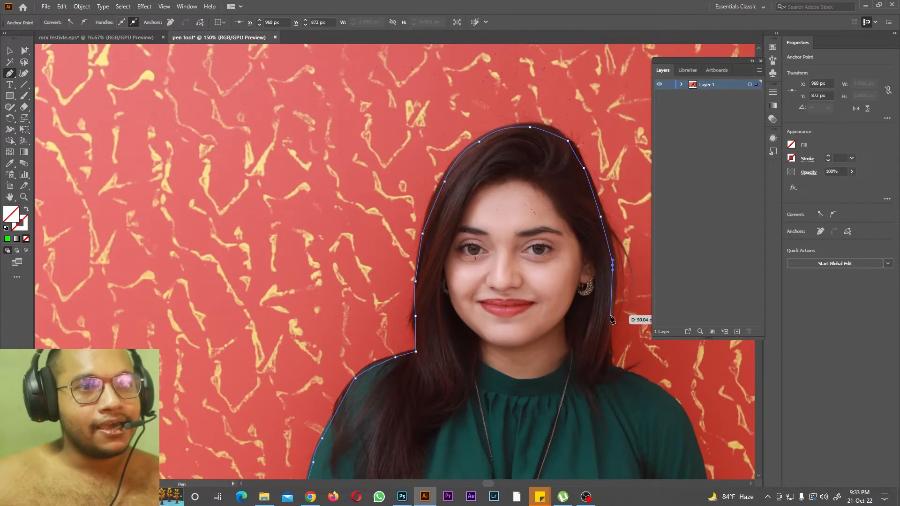
pyautogui.click(608, 359)
# Step: Extend the path over the right shoulder and down the outer edge of the sleeve to the elbow
pyautogui.scroll(-5, 608, 358)
pyautogui.moveTo(478, 481); pyautogui.dragTo(491, 481)
pyautogui.click(459, 235)
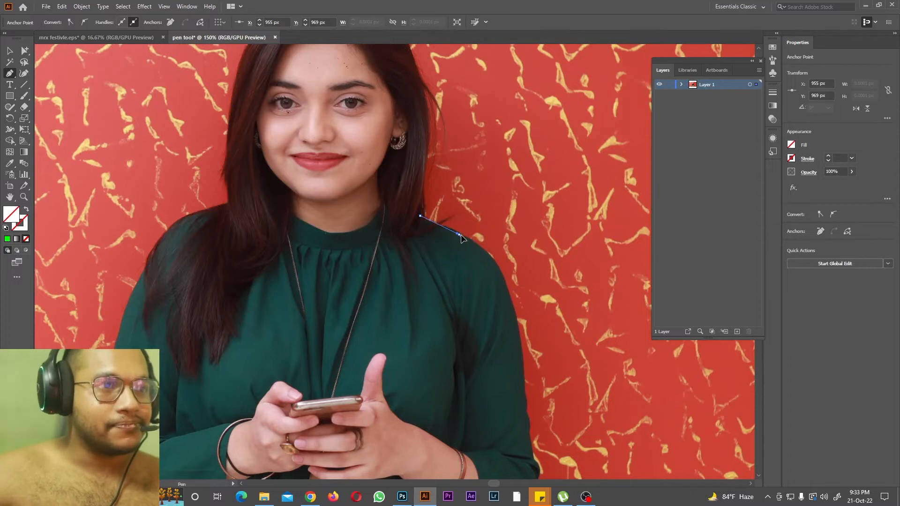
pyautogui.click(497, 264)
pyautogui.moveTo(520, 350); pyautogui.dragTo(532, 385)
pyautogui.scroll(-2, 525, 370)
pyautogui.click(537, 431)
pyautogui.scroll(-4, 537, 430)
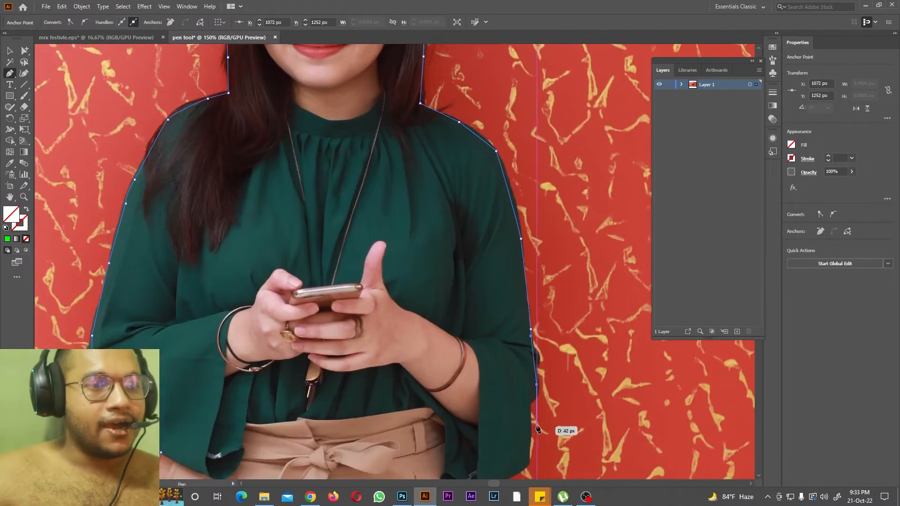
# Step: Trace the lower part of the right sleeve around the cuff to where it meets the trousers
pyautogui.click(527, 404)
pyautogui.scroll(-3, 527, 403)
pyautogui.click(528, 423)
pyautogui.scroll(-3, 512, 424)
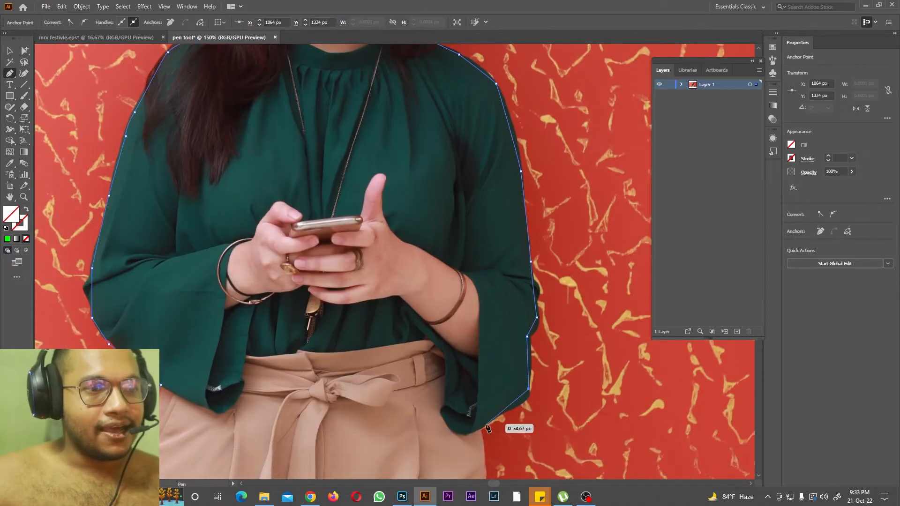
pyautogui.click(473, 430)
# Step: Trace the right side of the trousers to the photo's bottom edge and close the path at the left leg
pyautogui.scroll(-20, 471, 428)
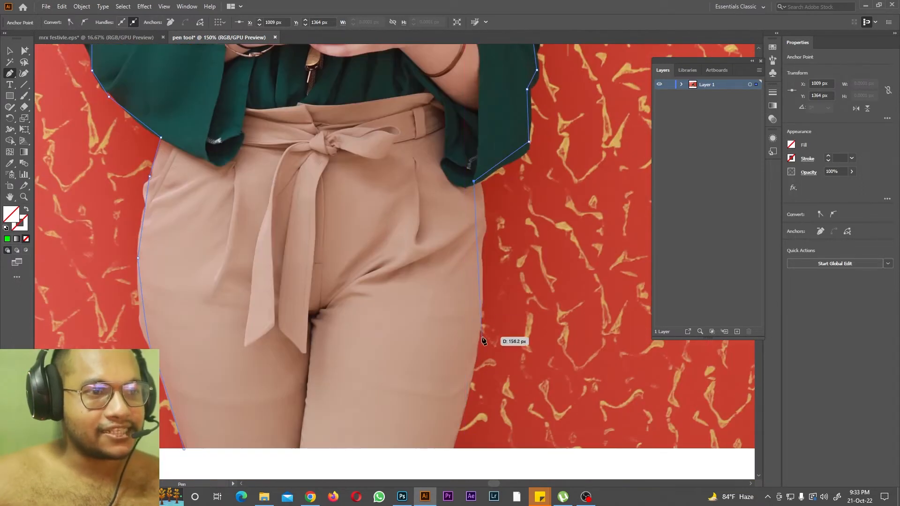
pyautogui.click(480, 313)
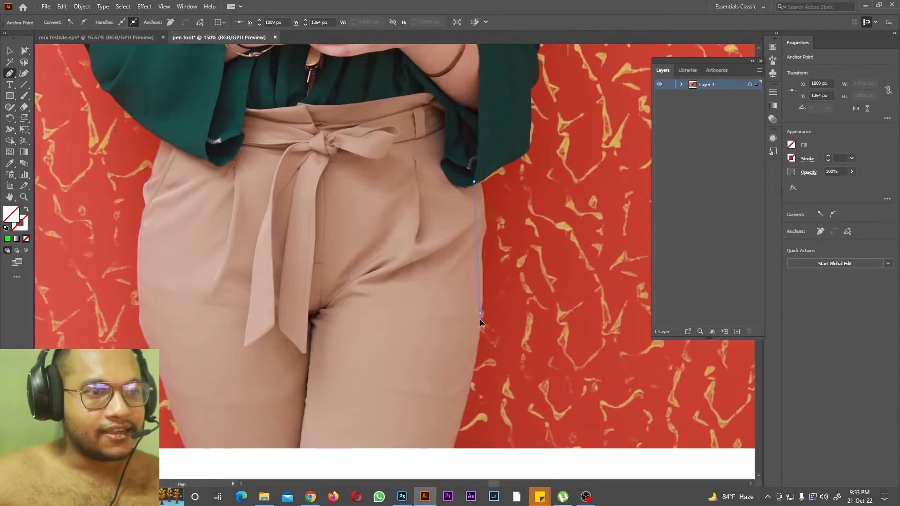
pyautogui.click(453, 444)
pyautogui.click(452, 448)
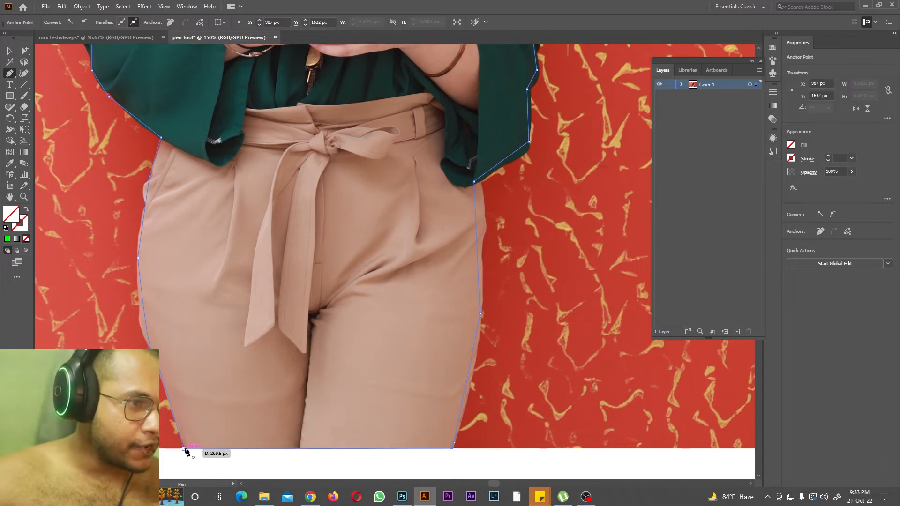
pyautogui.click(184, 449)
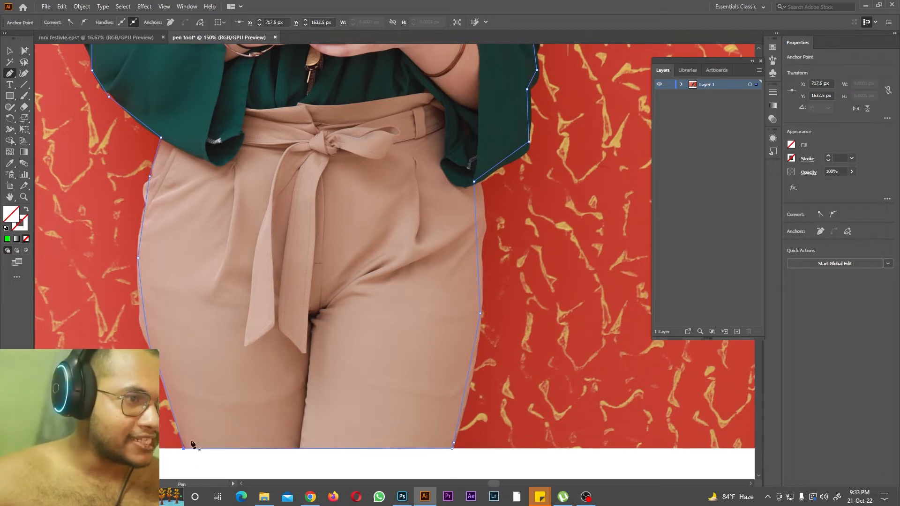
# Step: Expand Layer 1, select both the traced path and the linked photo, and make a clipping mask from them
pyautogui.click(682, 84)
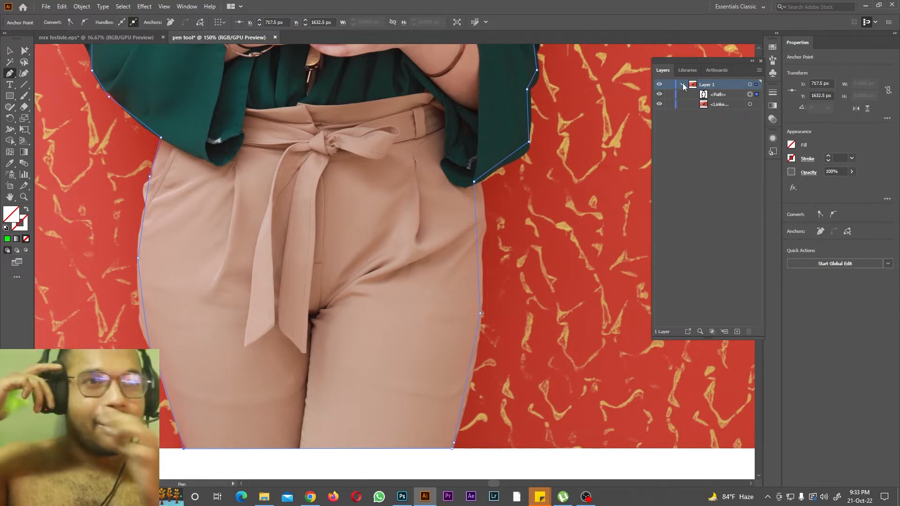
pyautogui.scroll(1, 267, 117)
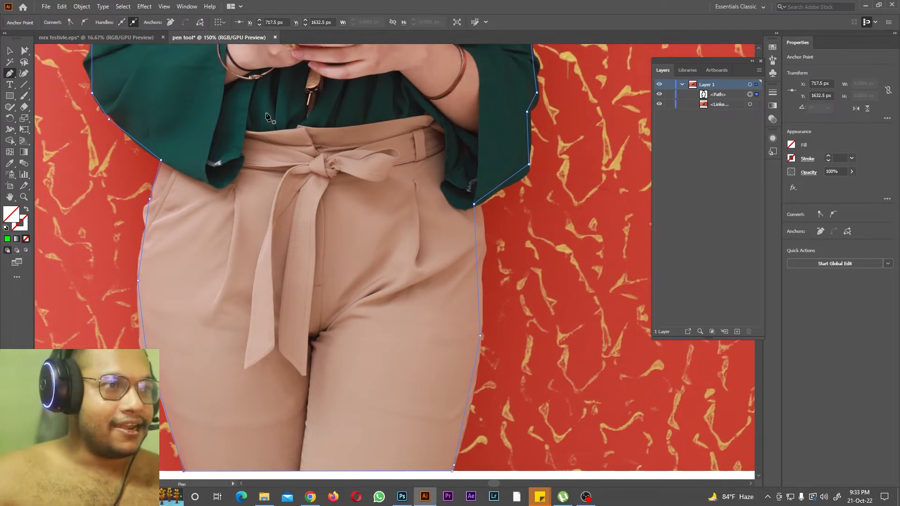
pyautogui.hotkey('ctrl', '-')
pyautogui.scroll(4, 267, 117)
pyautogui.hotkey('ctrl', '-')
pyautogui.scroll(4, 442, 113)
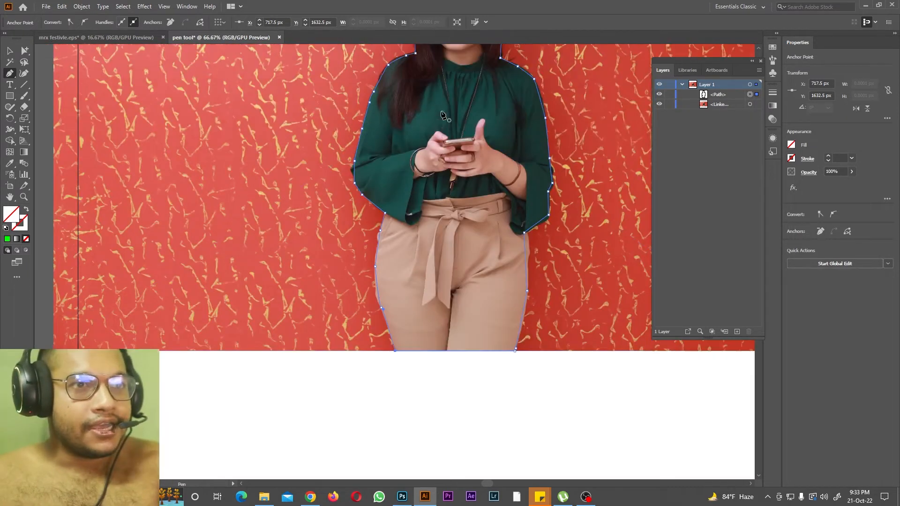
pyautogui.click(726, 97)
pyautogui.keyDown('shift'); pyautogui.click(750, 104); pyautogui.keyUp('shift')
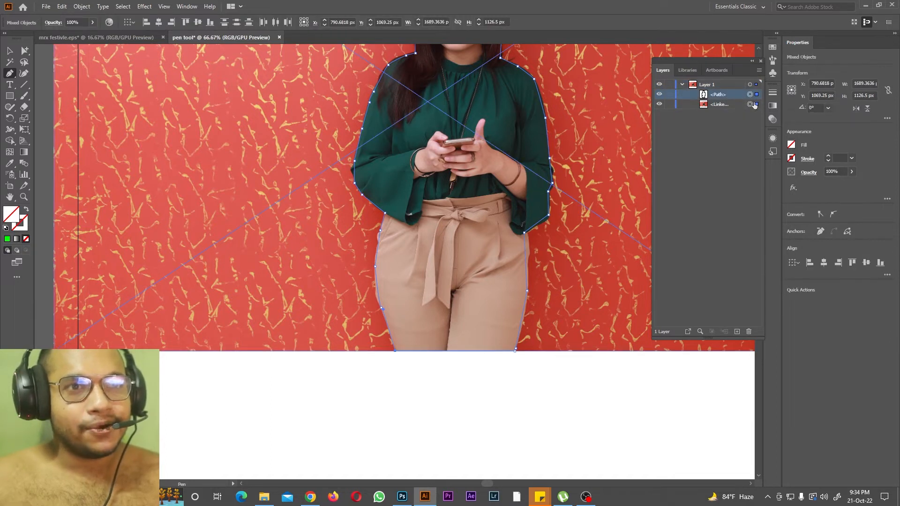
pyautogui.scroll(3, 593, 129)
pyautogui.scroll(1, 593, 129)
pyautogui.rightClick(539, 133)
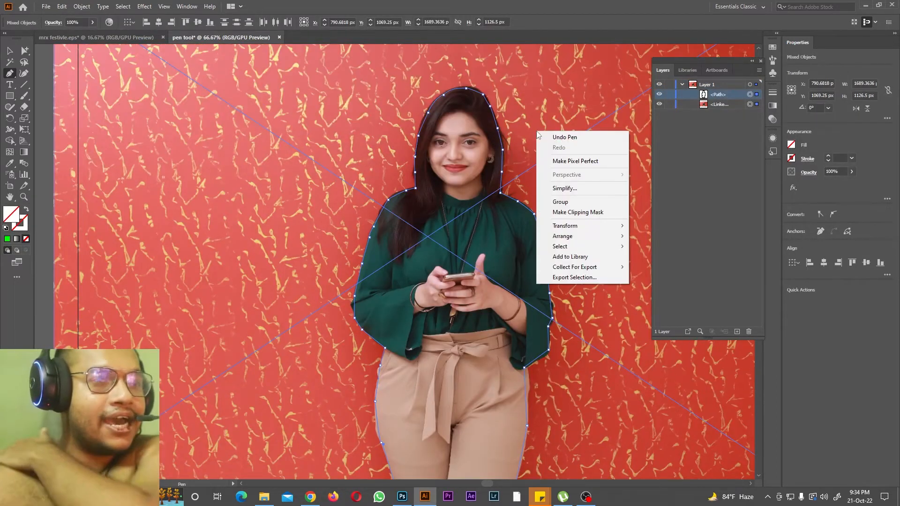
pyautogui.click(570, 213)
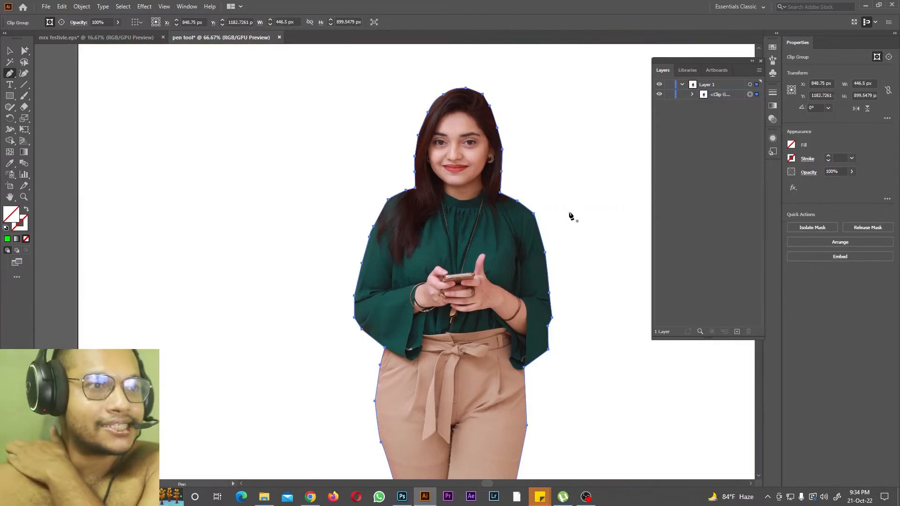
# Step: Move the cut-out woman to the lower right area of the artboard, standing on its bottom edge
pyautogui.scroll(-6, 394, 207)
pyautogui.scroll(5, 414, 171)
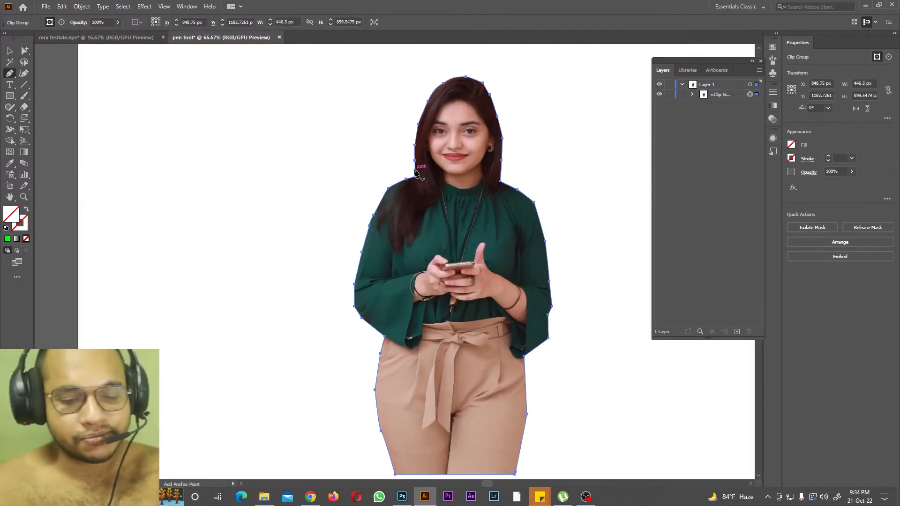
pyautogui.hotkey('ctrl', '-')
pyautogui.hotkey('ctrl', '-')
pyautogui.click(11, 51)
pyautogui.moveTo(381, 244); pyautogui.dragTo(542, 325)
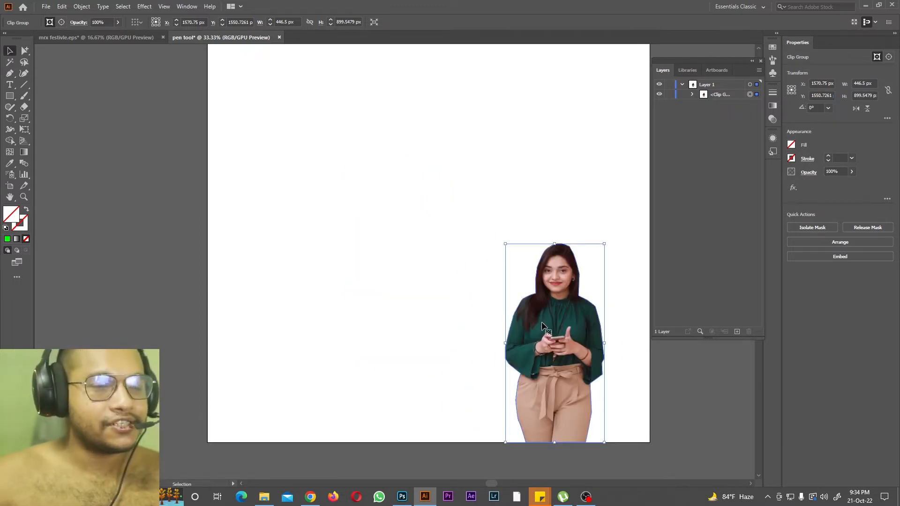
# Step: Scale the cut-out up proportionally to about 890 × 1794 px, keeping it on the artboard's bottom edge
pyautogui.moveTo(505, 243); pyautogui.dragTo(359, 73)
pyautogui.scroll(6, 544, 229)
pyautogui.scroll(-4, 543, 229)
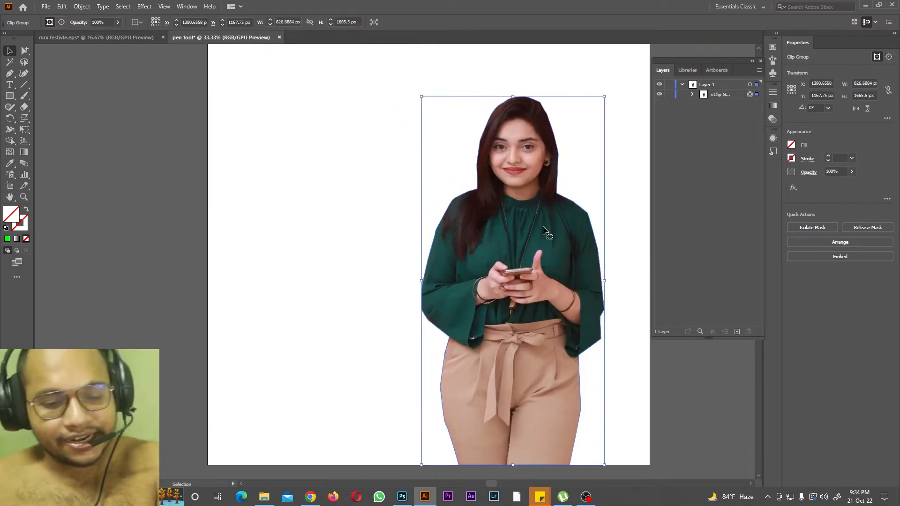
pyautogui.hotkey('ctrl', '-')
pyautogui.scroll(2, 543, 231)
pyautogui.moveTo(326, 179); pyautogui.dragTo(315, 159)
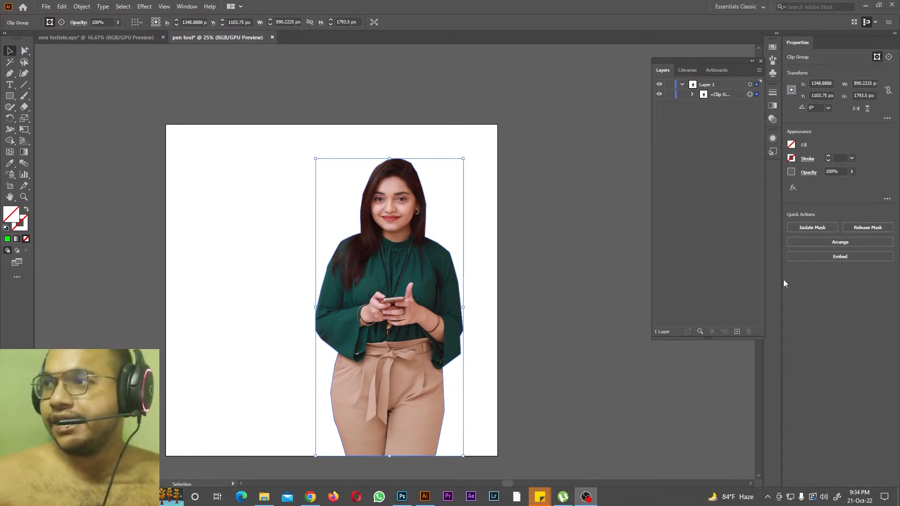
# Step: Switch to Chrome, search Freepik for "orange background" and browse the results for a suitable backdrop
pyautogui.click(309, 496)
pyautogui.write('ba')
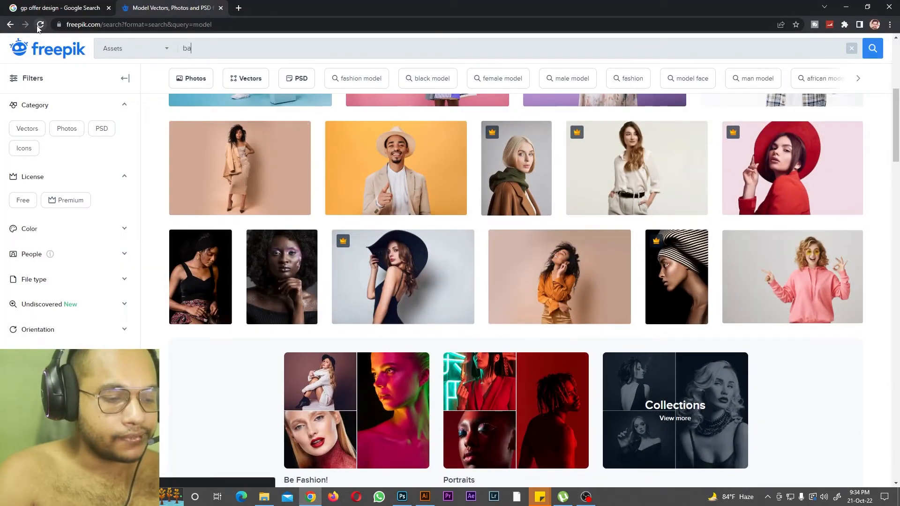
pyautogui.press('BackSpace')
pyautogui.press('BackSpace')
pyautogui.write('orange ba')
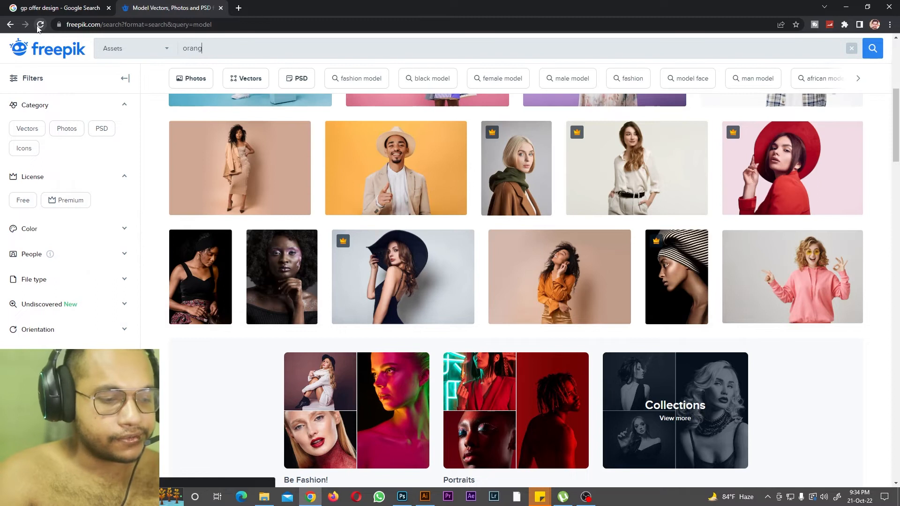
pyautogui.write('ckground')
pyautogui.press('Return')
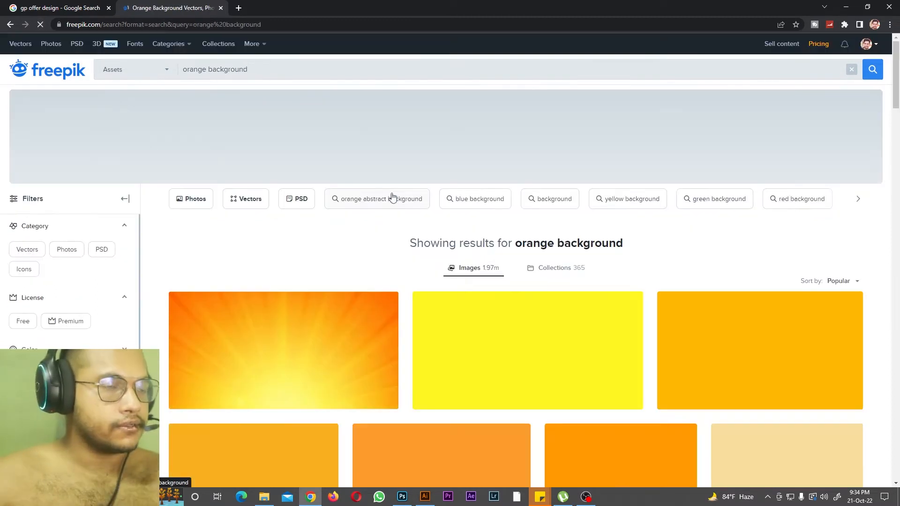
pyautogui.scroll(-5, 506, 283)
pyautogui.scroll(-5, 448, 243)
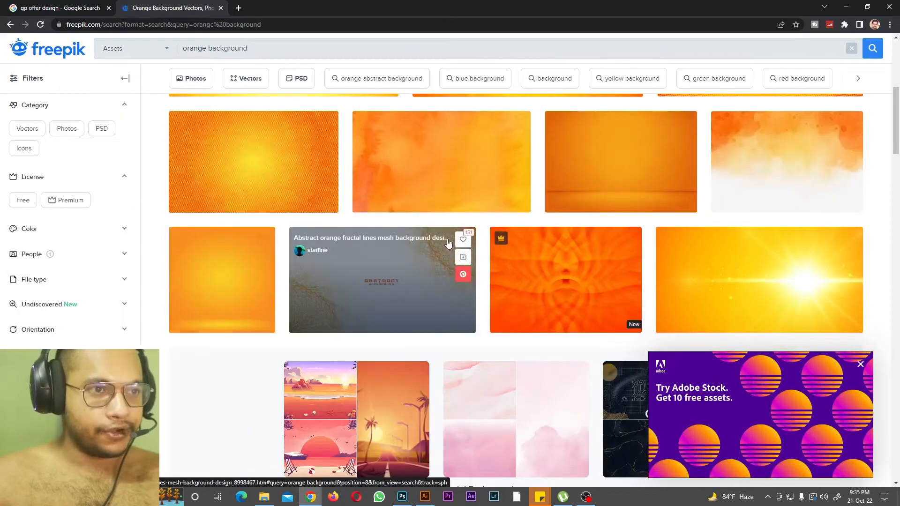
pyautogui.scroll(-5, 448, 243)
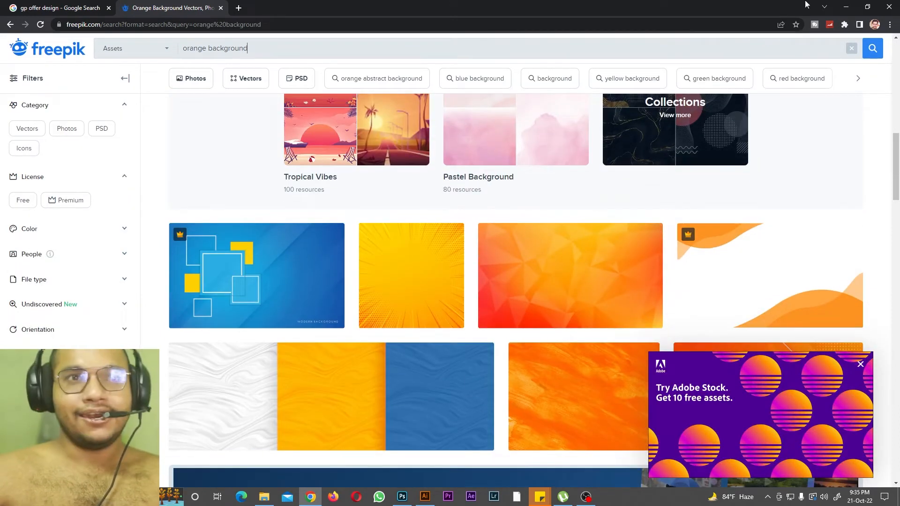
# Step: Get the abstract-luxury-clear-yellow-wall JPG from the illustrator tutorial files folder and place it in the Illustrator document
pyautogui.click(846, 7)
pyautogui.click(865, 6)
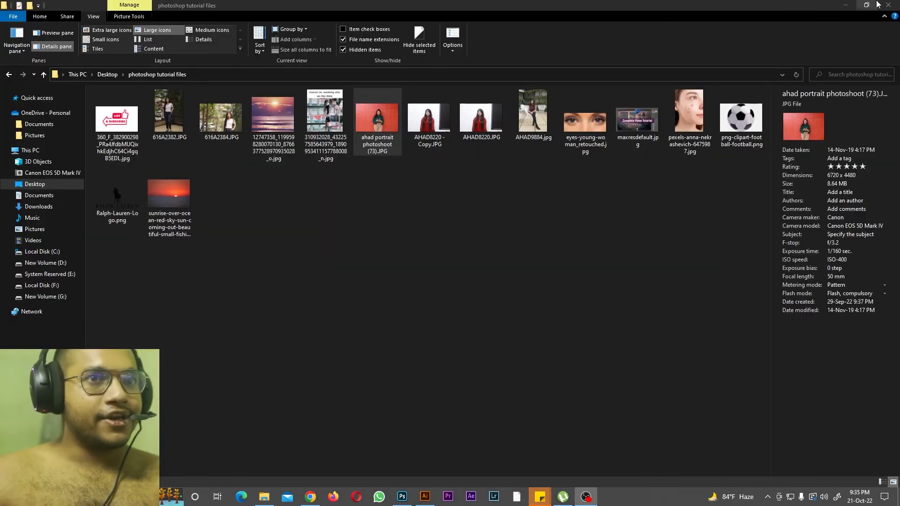
pyautogui.click(846, 5)
pyautogui.click(264, 497)
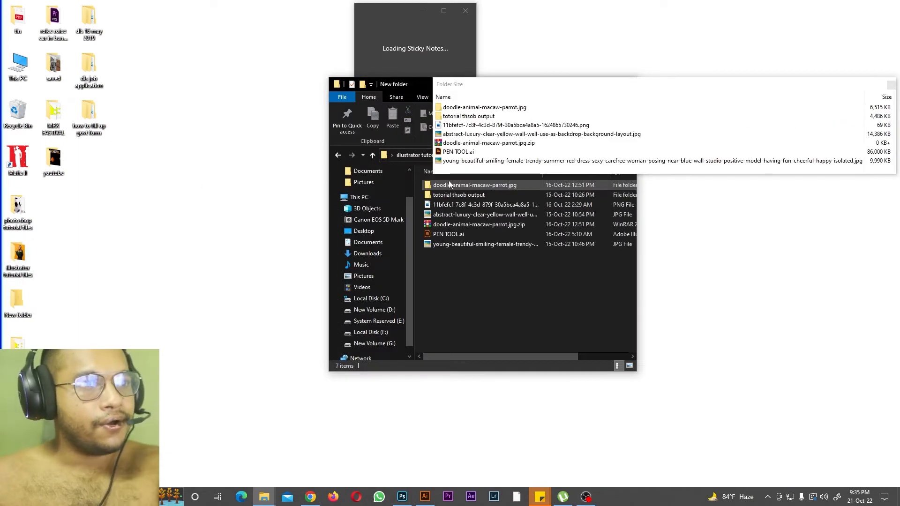
pyautogui.click(447, 216)
pyautogui.moveTo(469, 214); pyautogui.dragTo(283, 286)
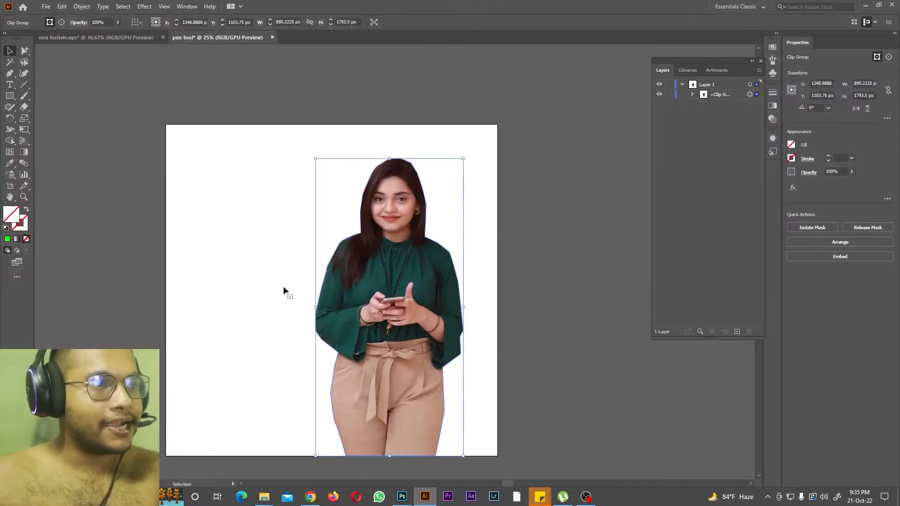
# Step: Move the yellow wall image behind the cut-out woman in the layer order and stretch it to cover the whole artboard
pyautogui.moveTo(717, 95)
pyautogui.mouseDown()
pyautogui.moveTo(721, 112)
pyautogui.moveTo(726, 102)
pyautogui.mouseUp()
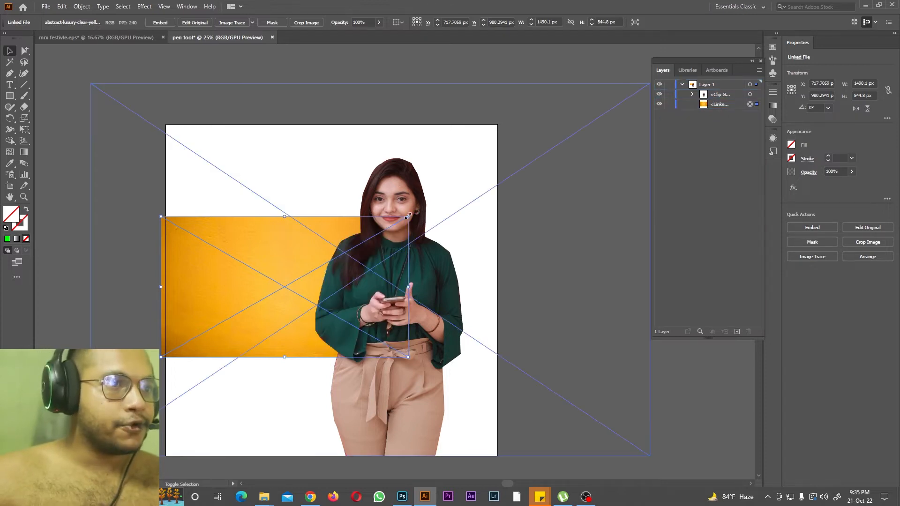
pyautogui.moveTo(284, 216); pyautogui.dragTo(287, 124)
pyautogui.moveTo(200, 231)
pyautogui.mouseDown()
pyautogui.moveTo(219, 229)
pyautogui.moveTo(207, 233)
pyautogui.mouseUp()
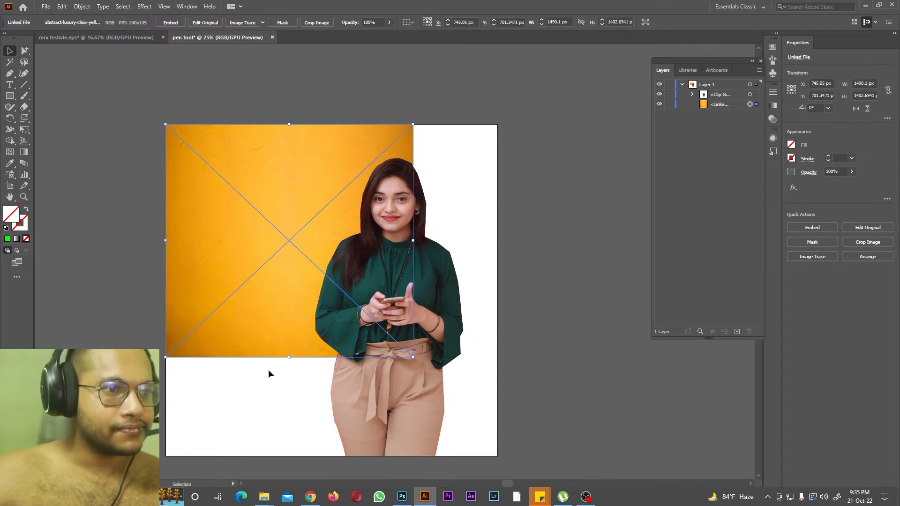
pyautogui.moveTo(292, 359); pyautogui.dragTo(289, 456)
pyautogui.moveTo(413, 290); pyautogui.dragTo(491, 300)
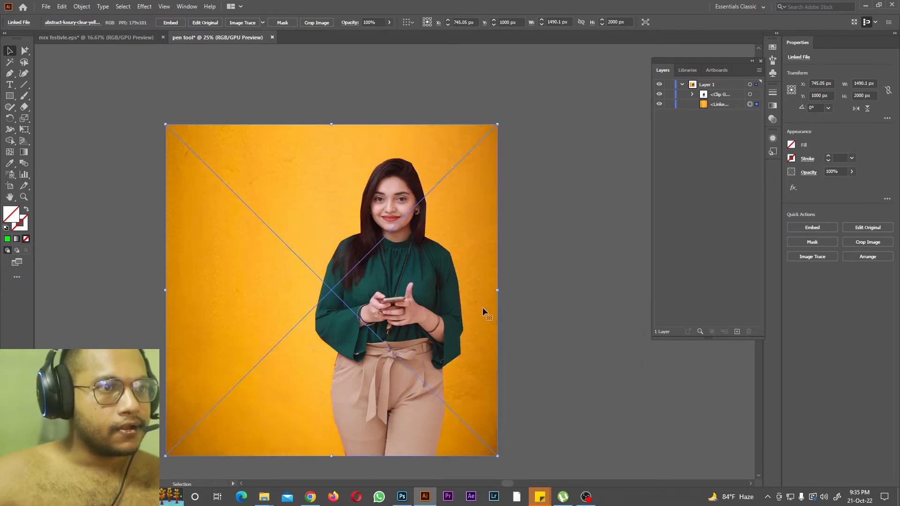
pyautogui.click(174, 70)
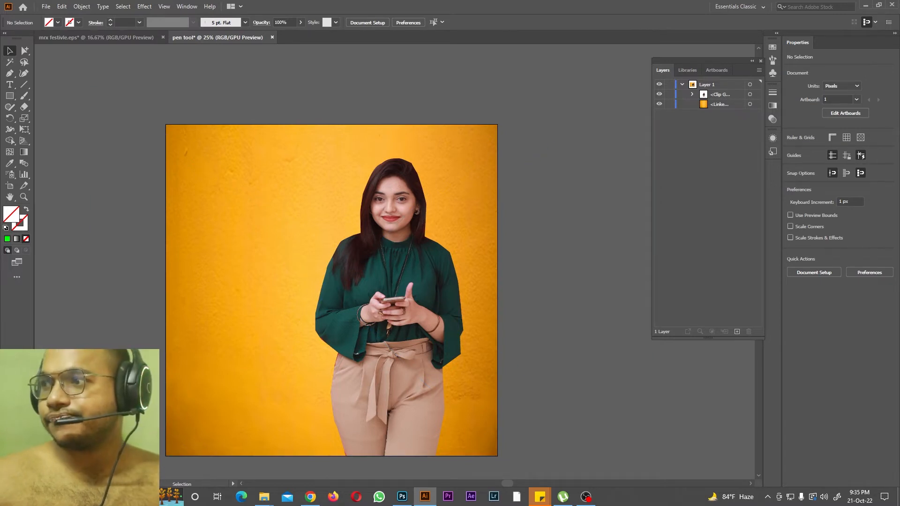
# Step: Create a new 2000 × 2000 px document named "add ancor point tolol"
pyautogui.click(9, 78)
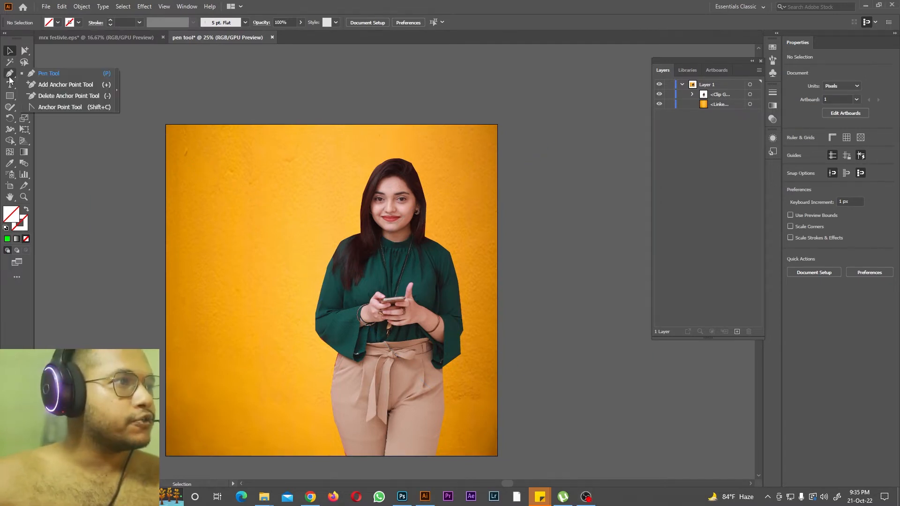
pyautogui.click(49, 7)
pyautogui.click(59, 17)
pyautogui.click(630, 168)
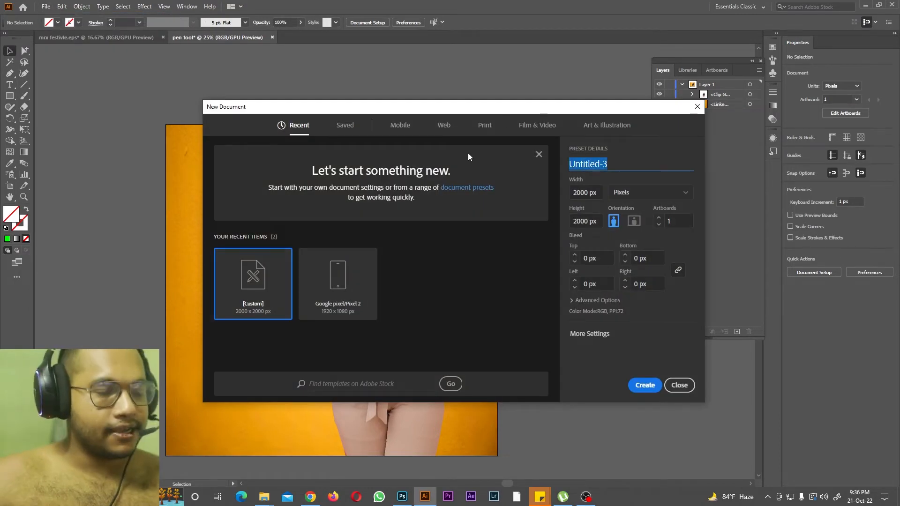
pyautogui.write('add ancor point tolol')
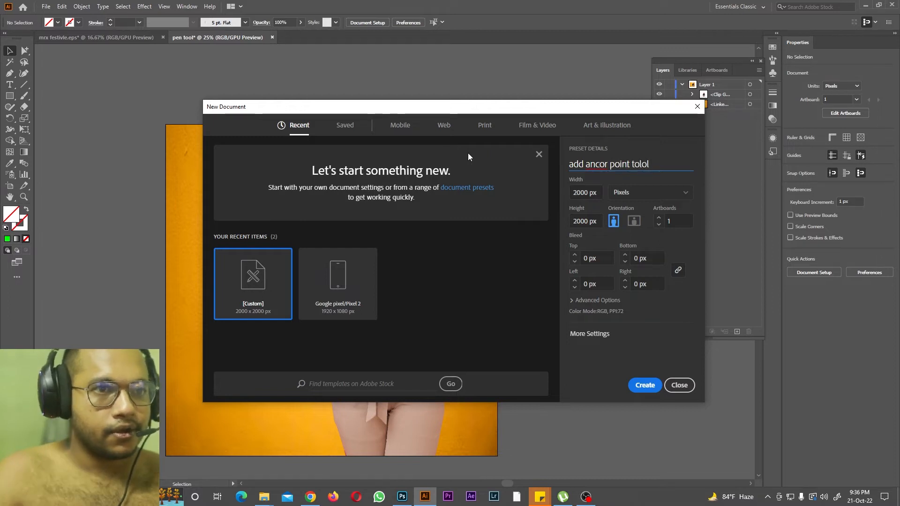
pyautogui.click(645, 385)
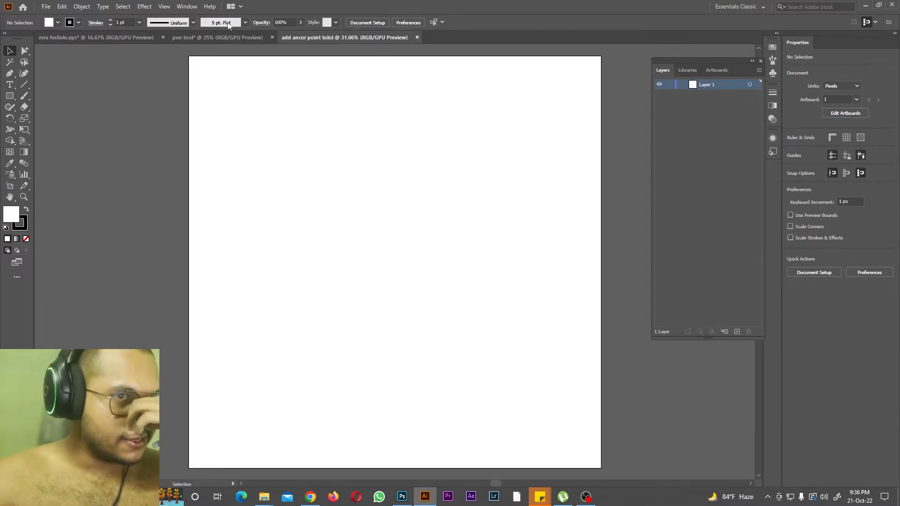
pyautogui.hotkey('ctrl', '-')
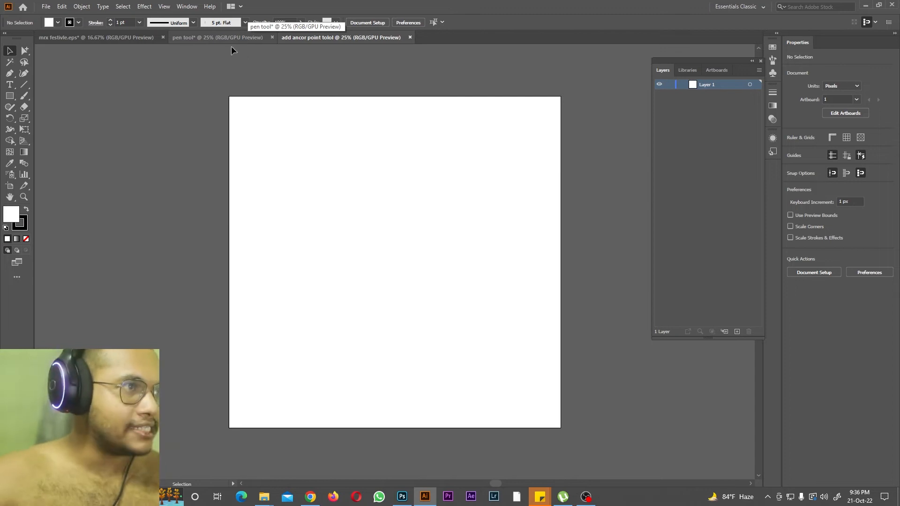
# Step: Choose the Pen tool and set a green fill with a cyan stroke
pyautogui.click(9, 74)
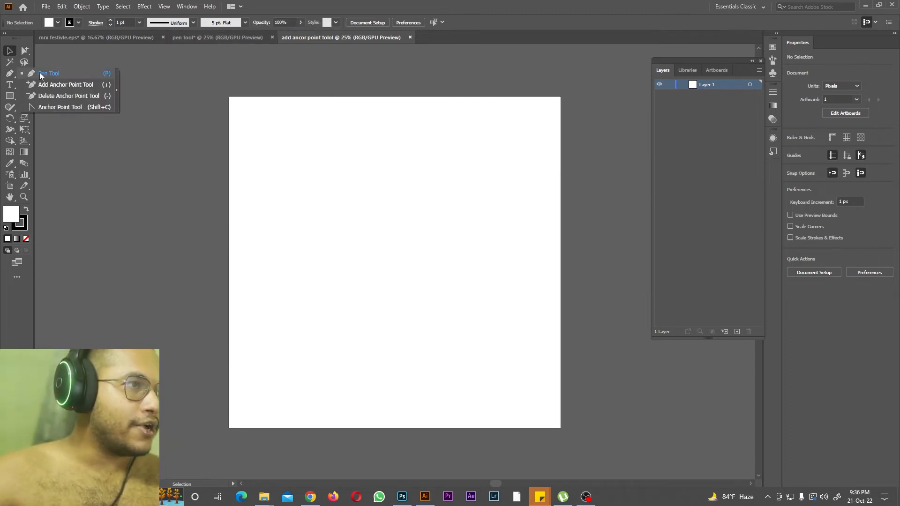
pyautogui.click(47, 73)
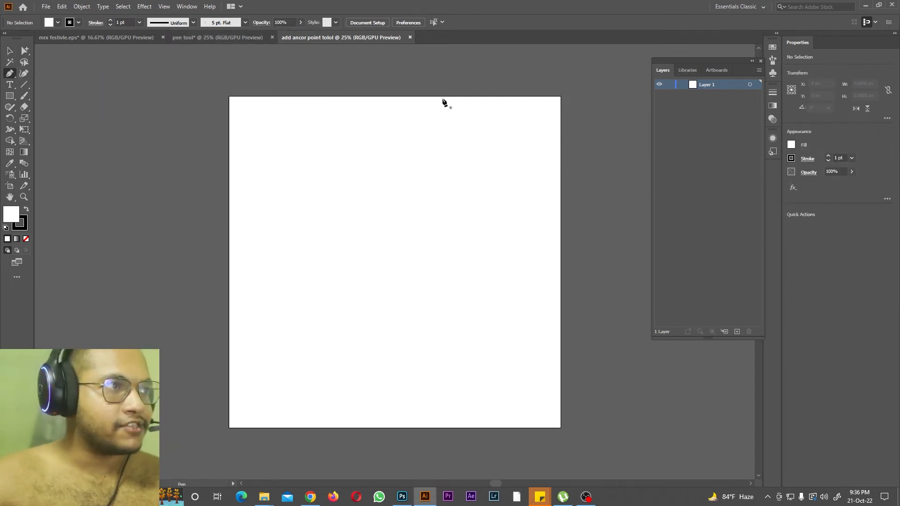
pyautogui.click(792, 145)
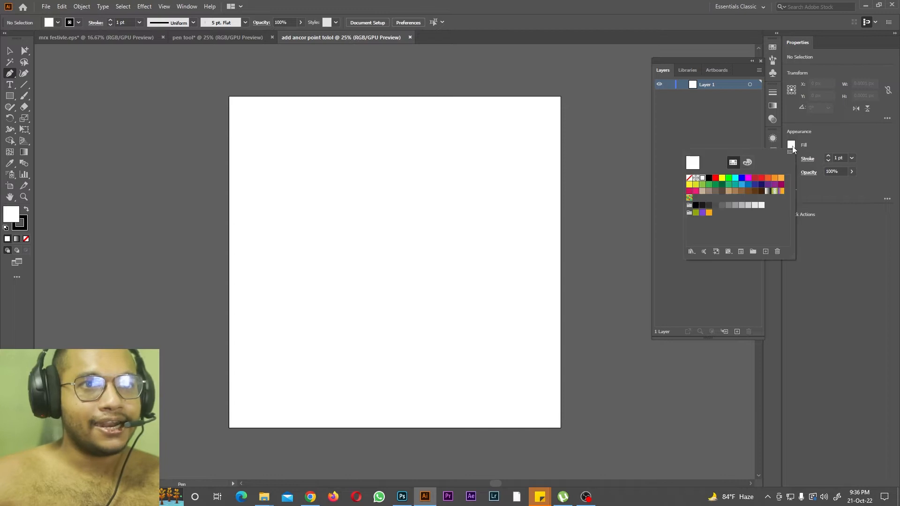
pyautogui.click(730, 179)
pyautogui.click(791, 158)
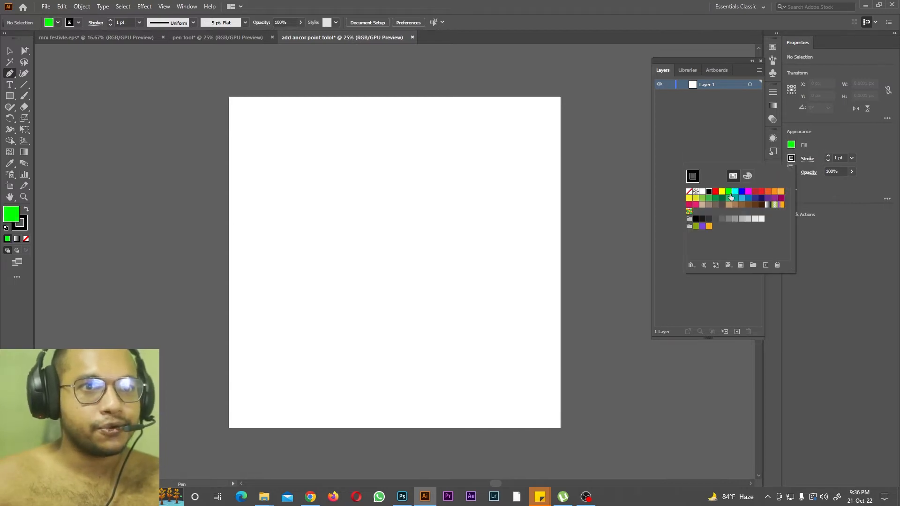
pyautogui.click(736, 192)
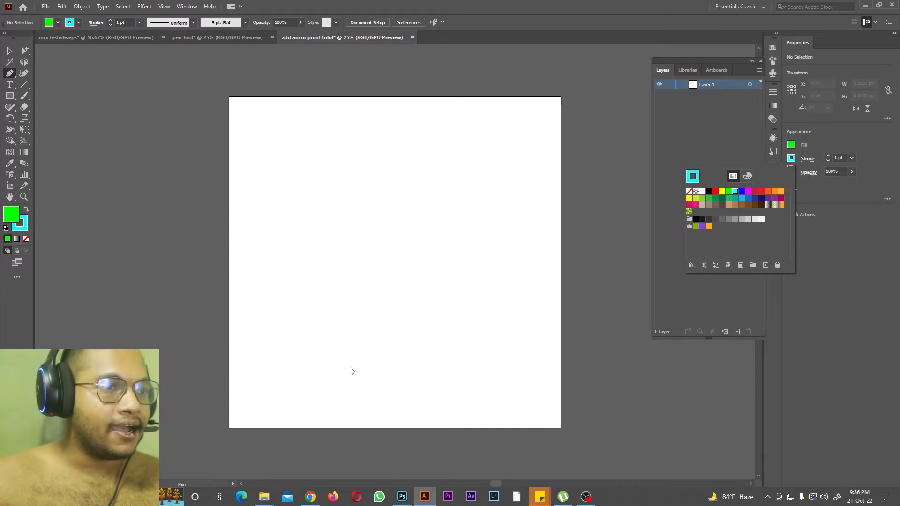
# Step: Draw a large closed shape with curved sides on the artboard using the Pen tool, tapering to a rounded tip at its bottom
pyautogui.click(334, 344)
pyautogui.moveTo(278, 268); pyautogui.dragTo(275, 257)
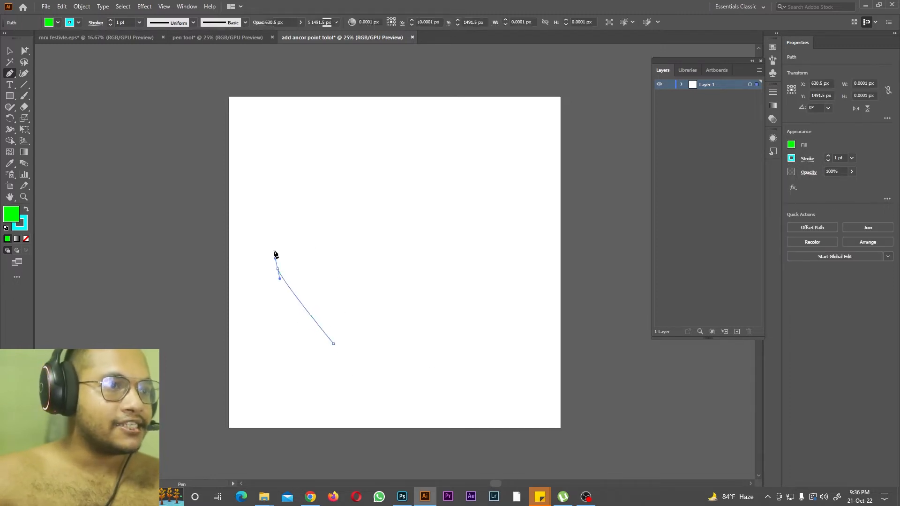
pyautogui.click(272, 174)
pyautogui.moveTo(322, 123); pyautogui.dragTo(340, 117)
pyautogui.moveTo(406, 116); pyautogui.dragTo(425, 129)
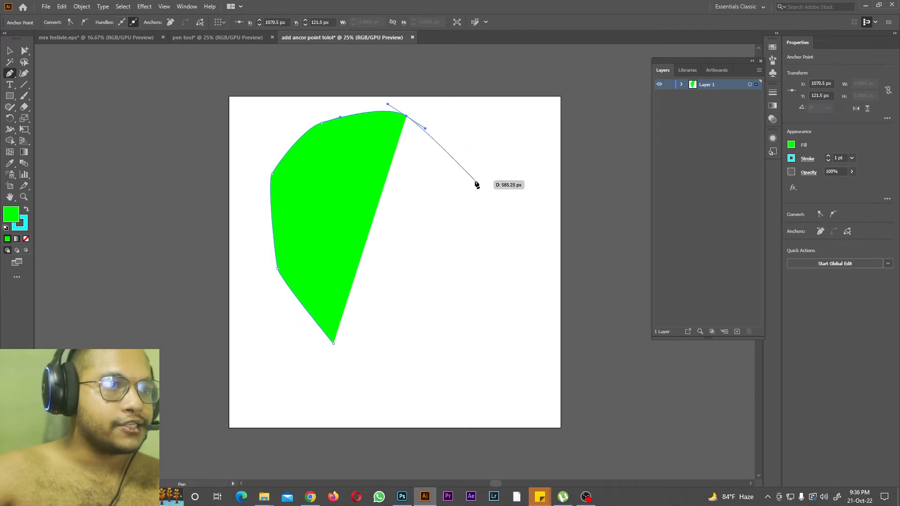
pyautogui.click(475, 180)
pyautogui.click(479, 248)
pyautogui.moveTo(436, 310); pyautogui.dragTo(421, 325)
pyautogui.moveTo(362, 364); pyautogui.dragTo(348, 373)
pyautogui.click(333, 349)
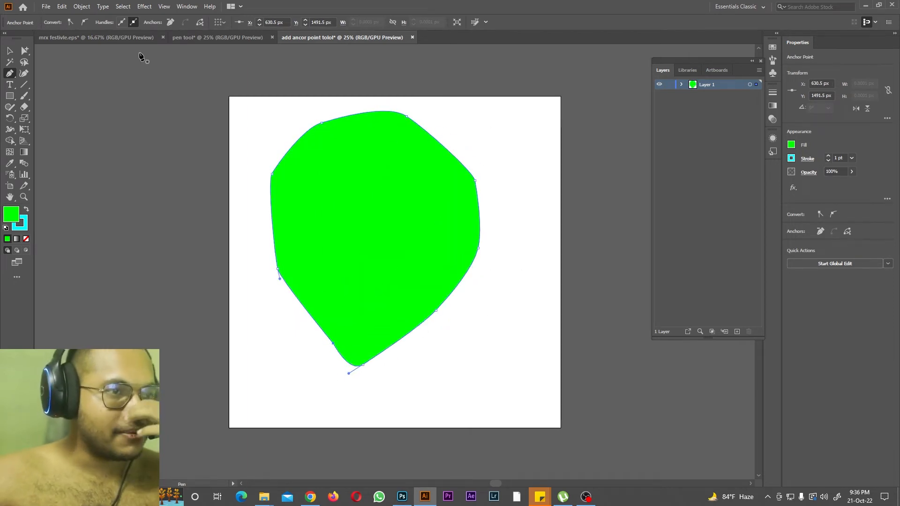
# Step: Add five anchor points along the green shape's left side, from above the bottom tip up to the upper-left corner
pyautogui.moveTo(10, 73); pyautogui.dragTo(61, 83)
pyautogui.hotkey('ctrl', '+')
pyautogui.scroll(3, 337, 154)
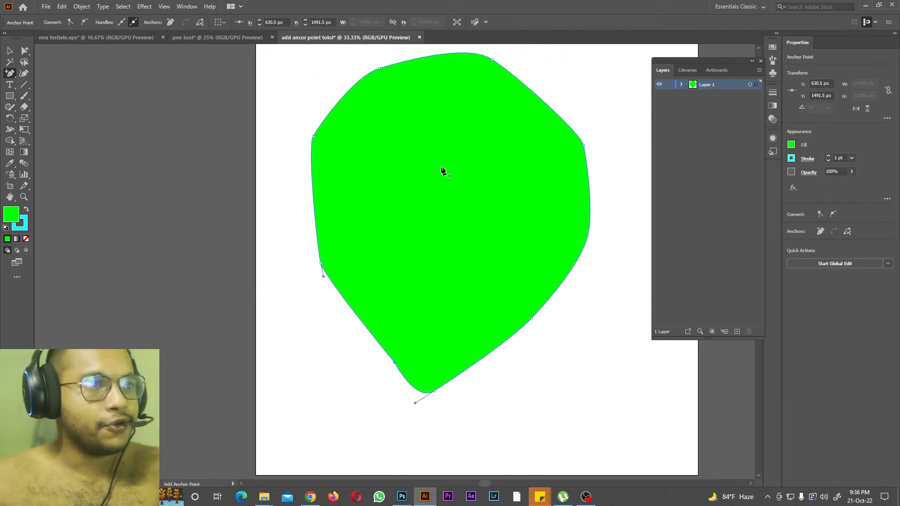
pyautogui.click(366, 327)
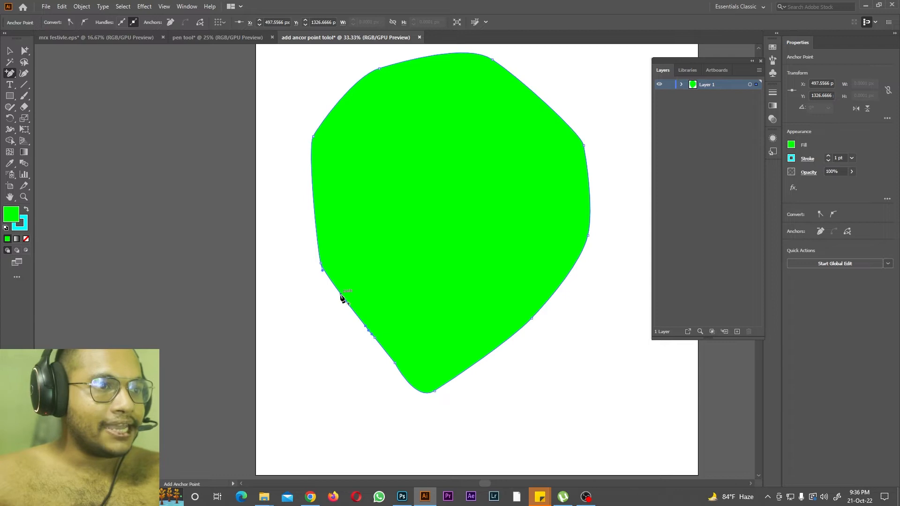
pyautogui.click(339, 291)
pyautogui.click(317, 240)
pyautogui.click(313, 191)
pyautogui.click(317, 129)
# Step: Delete the anchor point midway up the shape's left edge and try to delete another just below it with the Delete Anchor Point tool
pyautogui.moveTo(13, 78); pyautogui.dragTo(42, 96)
pyautogui.click(312, 193)
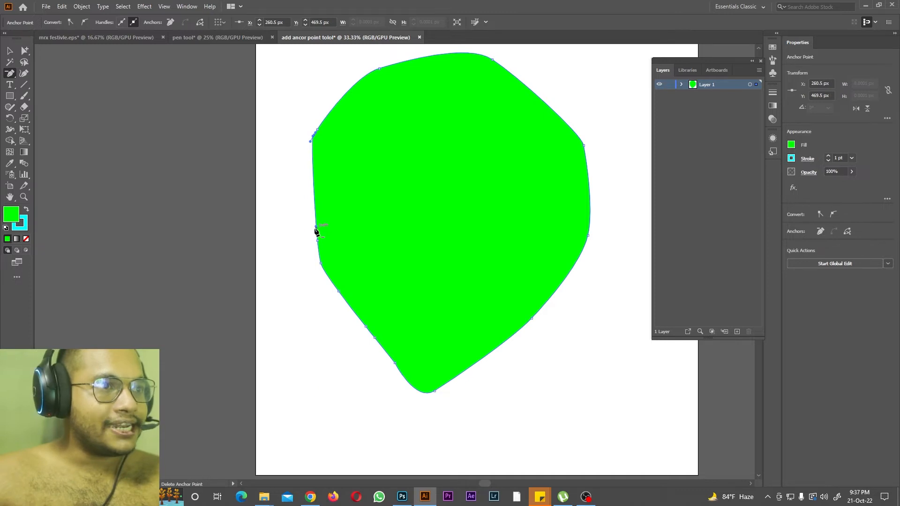
pyautogui.click(317, 227)
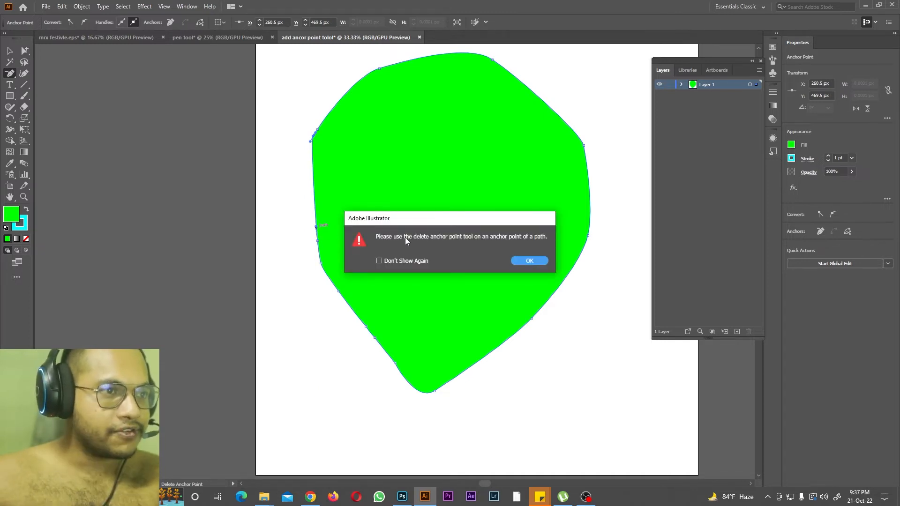
pyautogui.click(526, 260)
pyautogui.click(317, 226)
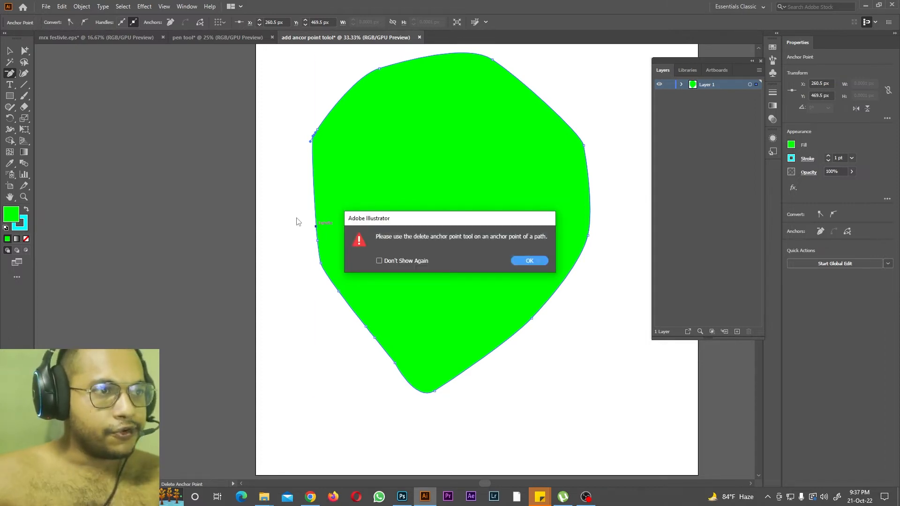
pyautogui.click(524, 261)
pyautogui.click(317, 245)
pyautogui.click(529, 261)
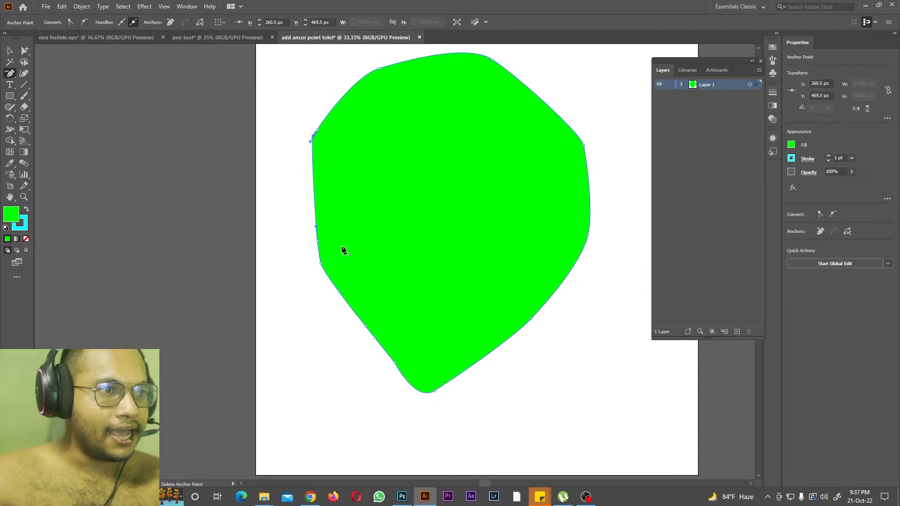
# Step: Delete the remaining anchor points down the shape's lower-left side and at its bottom tip
pyautogui.click(318, 241)
pyautogui.click(321, 263)
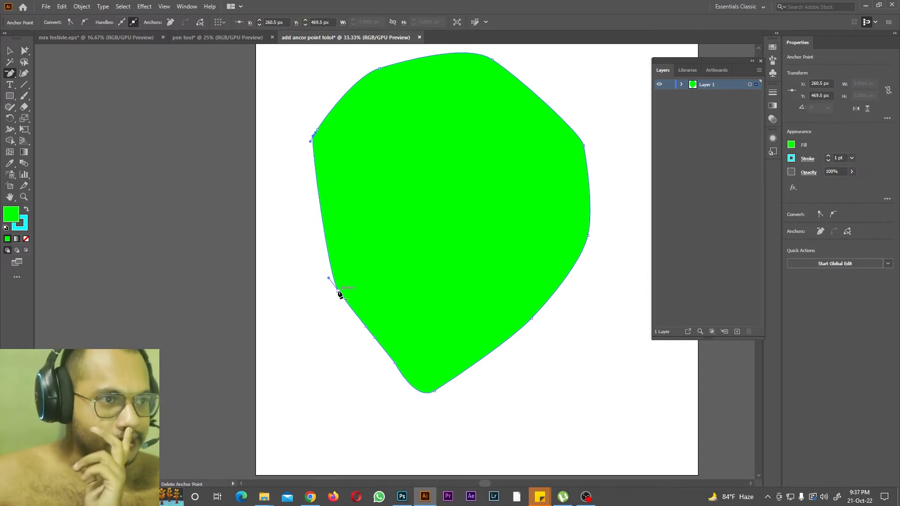
pyautogui.click(338, 291)
pyautogui.click(365, 326)
pyautogui.click(376, 338)
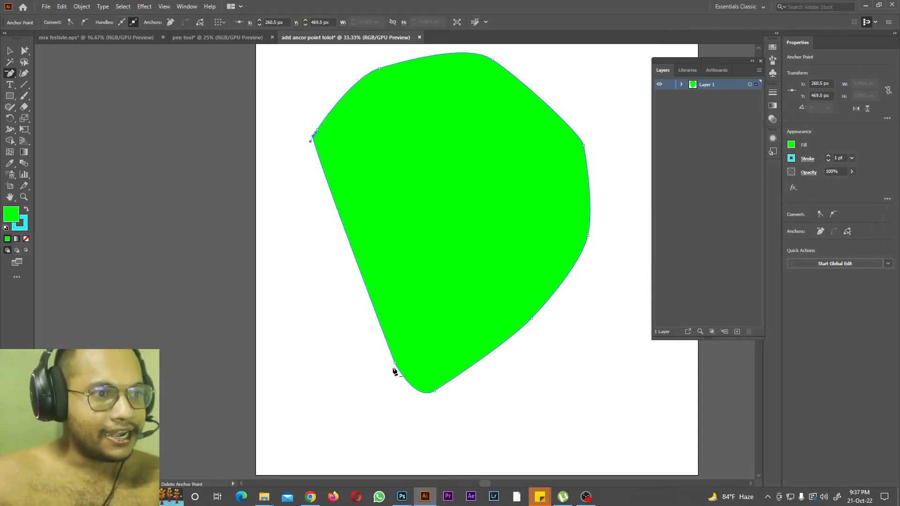
pyautogui.click(395, 364)
pyautogui.click(434, 392)
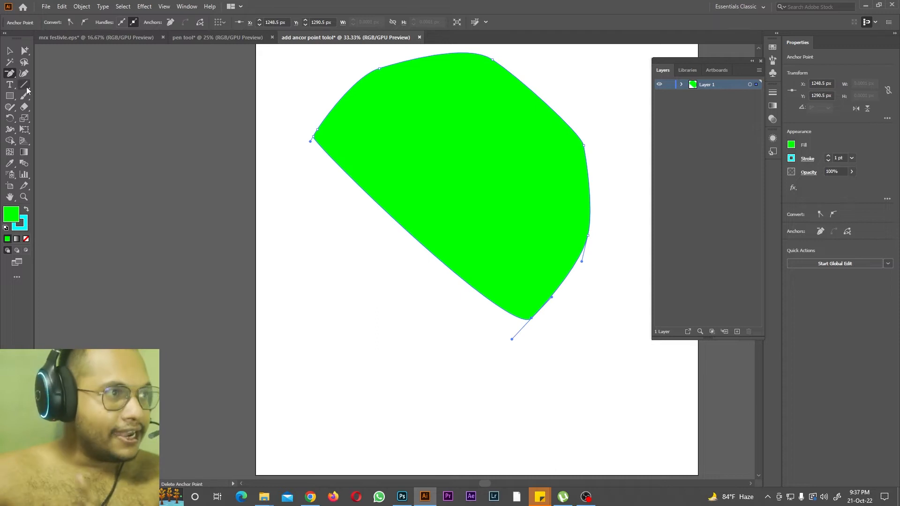
# Step: Reshape the outline at the shape's right corner by pulling a direction handle outward with the Anchor Point tool
pyautogui.click(10, 74)
pyautogui.click(60, 108)
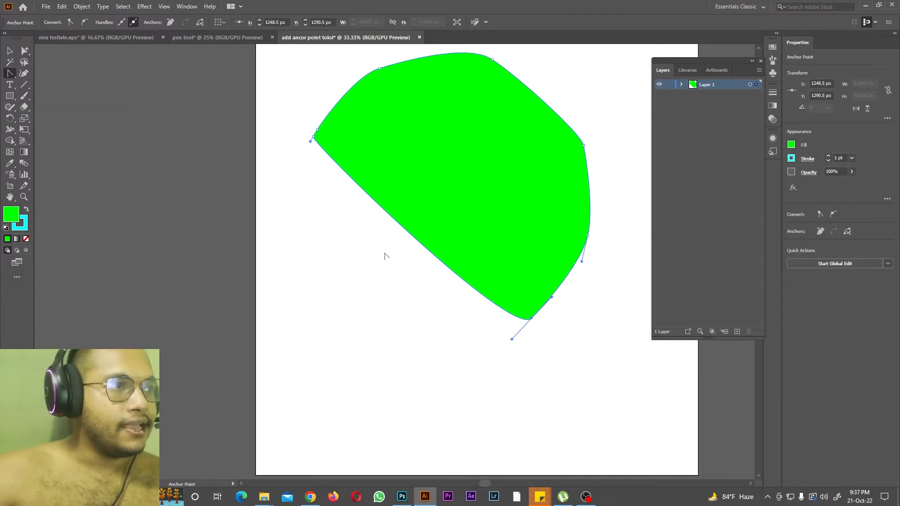
pyautogui.moveTo(10, 73); pyautogui.dragTo(50, 76)
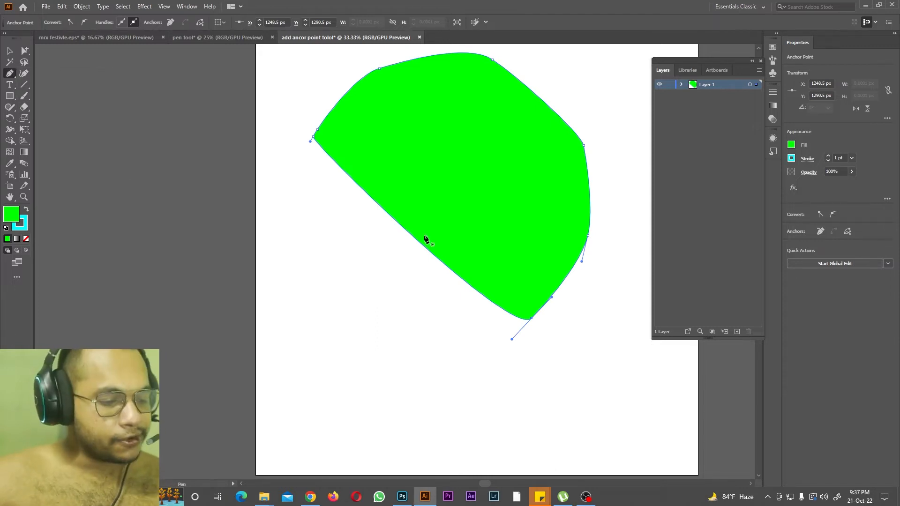
pyautogui.click(10, 73)
pyautogui.click(55, 107)
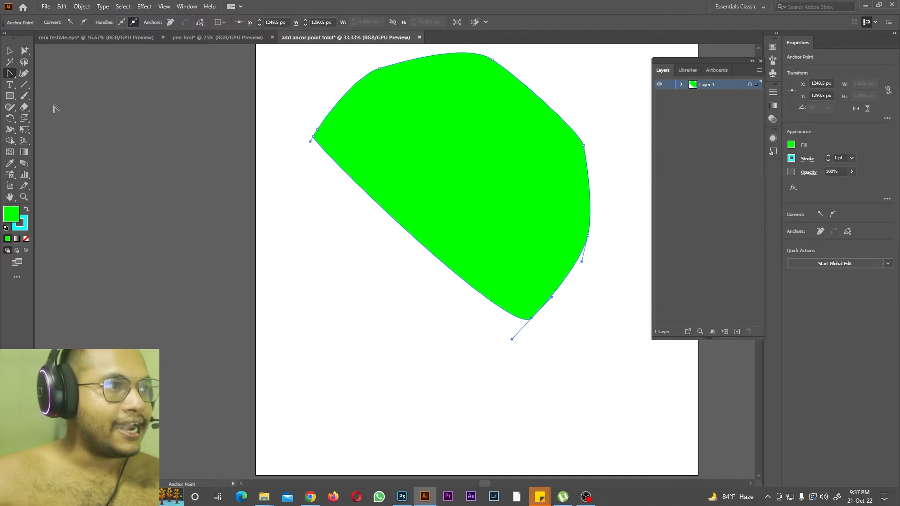
pyautogui.scroll(1, 469, 234)
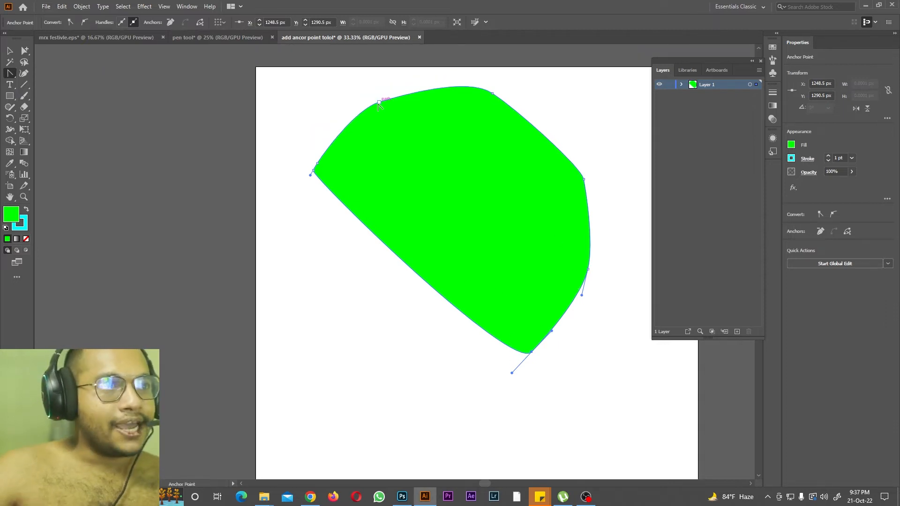
pyautogui.click(10, 73)
pyautogui.click(53, 109)
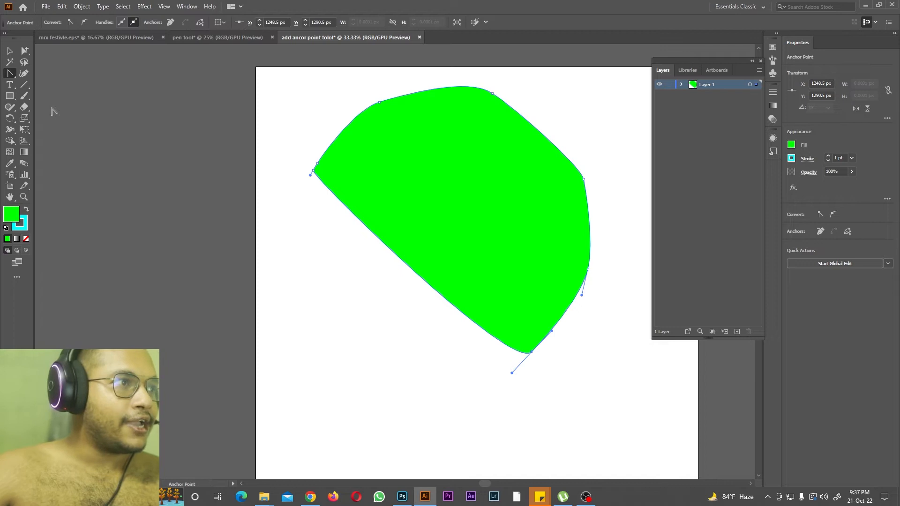
pyautogui.moveTo(380, 104)
pyautogui.mouseDown()
pyautogui.moveTo(395, 95)
pyautogui.moveTo(365, 111)
pyautogui.mouseUp()
pyautogui.moveTo(583, 179); pyautogui.dragTo(611, 164)
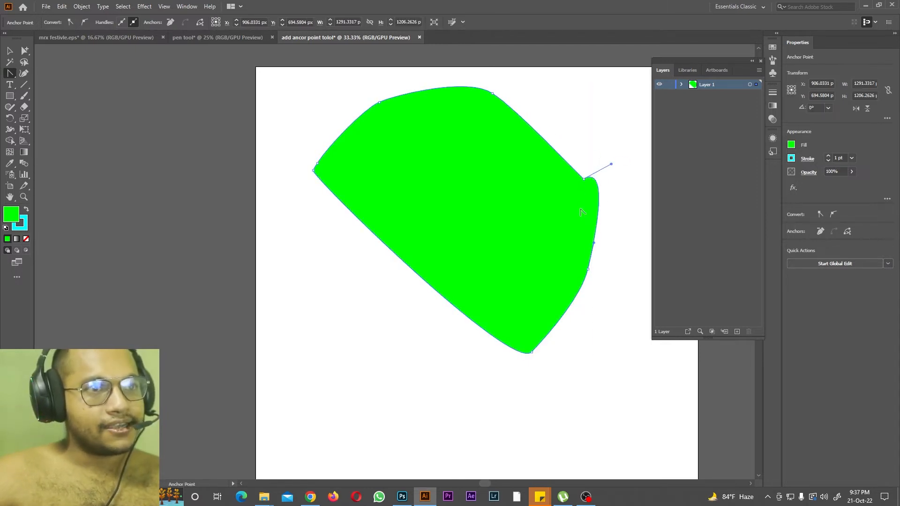
pyautogui.hotkey('alt', 'Tab')
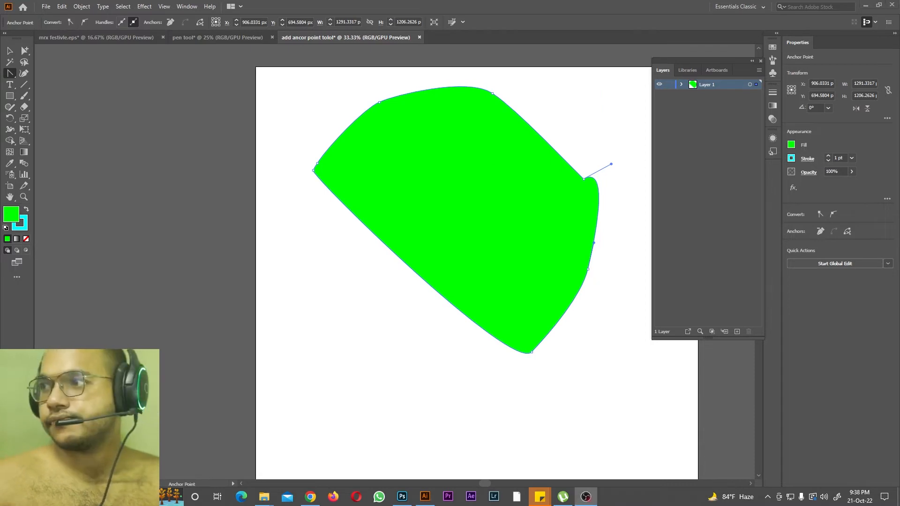
pyautogui.hotkey('alt', 'Tab')
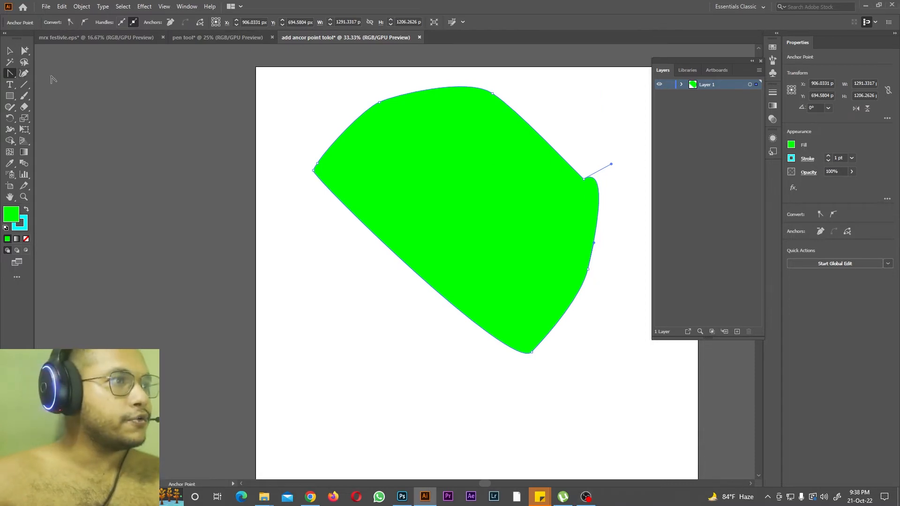
# Step: Draw a closed seven-point shape about 1273 by 1819 px to the left of the artboard with the Curvature tool
pyautogui.click(26, 74)
pyautogui.moveTo(489, 484); pyautogui.dragTo(499, 484)
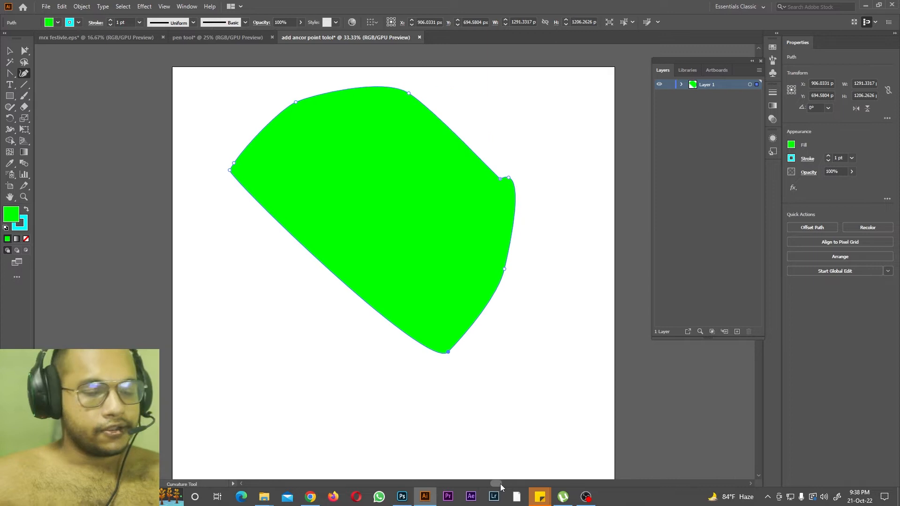
pyautogui.hotkey('ctrl', '-')
pyautogui.hotkey('ctrl', '-')
pyautogui.click(131, 262)
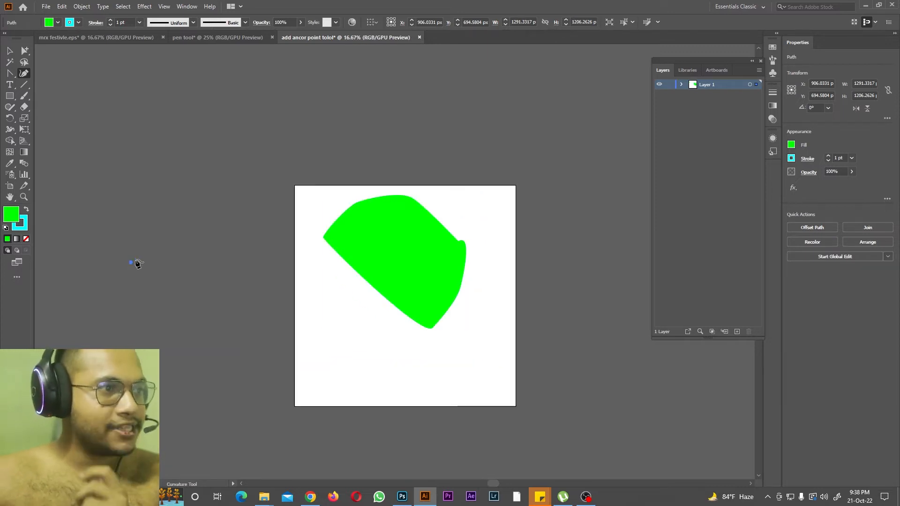
pyautogui.click(149, 144)
pyautogui.click(210, 139)
pyautogui.click(251, 180)
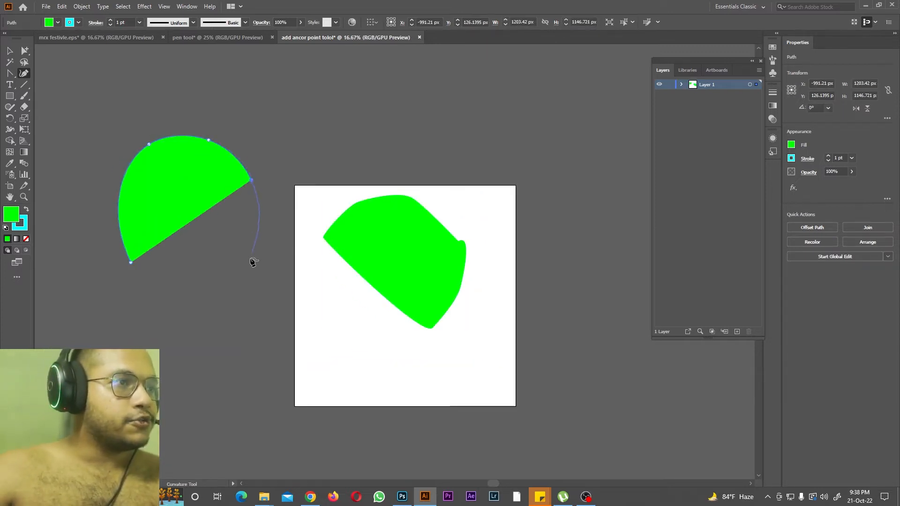
pyautogui.click(248, 266)
pyautogui.click(208, 334)
pyautogui.click(126, 303)
pyautogui.click(132, 261)
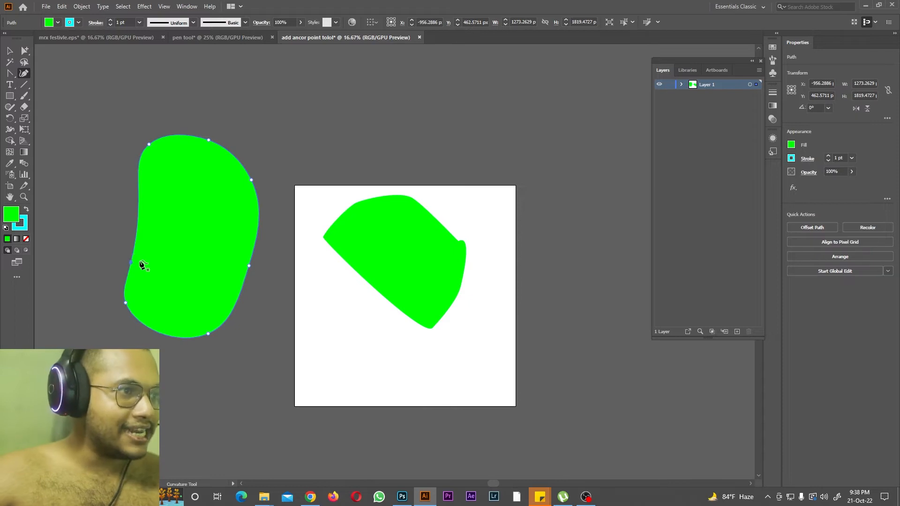
pyautogui.click(436, 86)
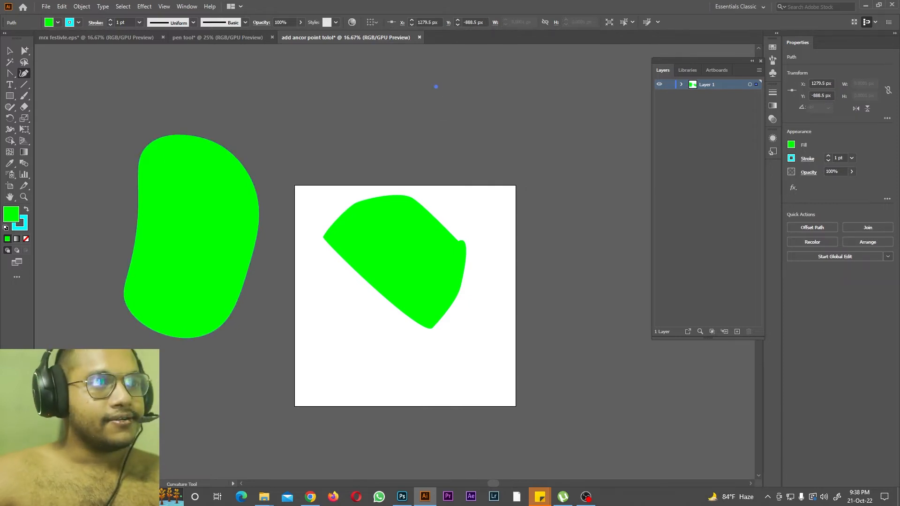
# Step: Delete all the paths in Layer 1, including the stray point and both green shapes
pyautogui.moveTo(9, 85); pyautogui.dragTo(38, 88)
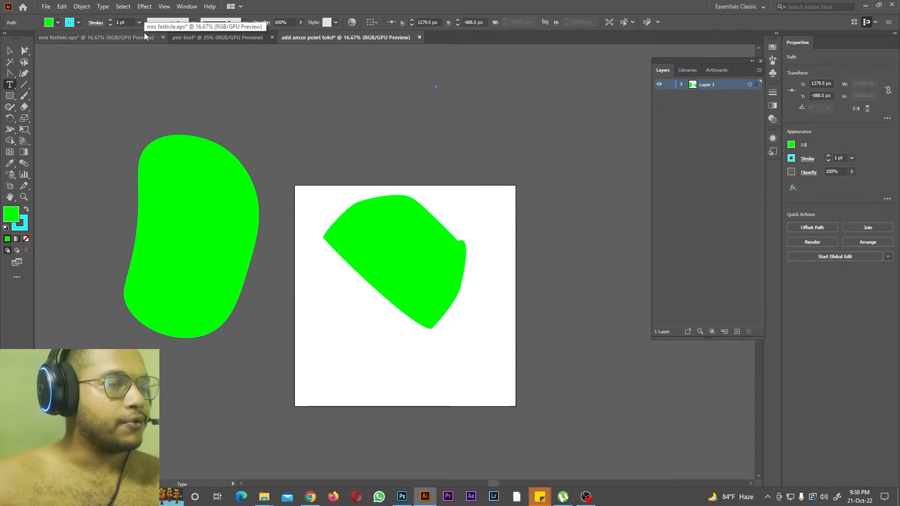
pyautogui.click(681, 85)
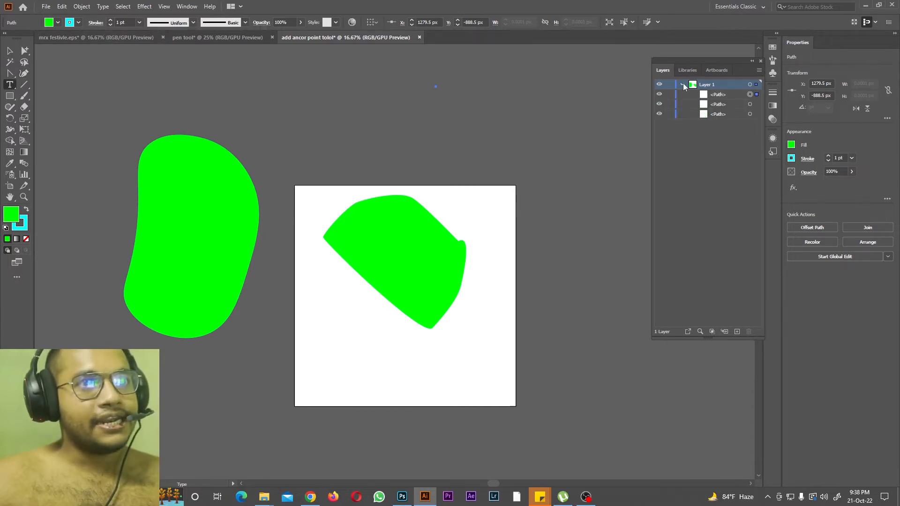
pyautogui.click(718, 97)
pyautogui.click(748, 331)
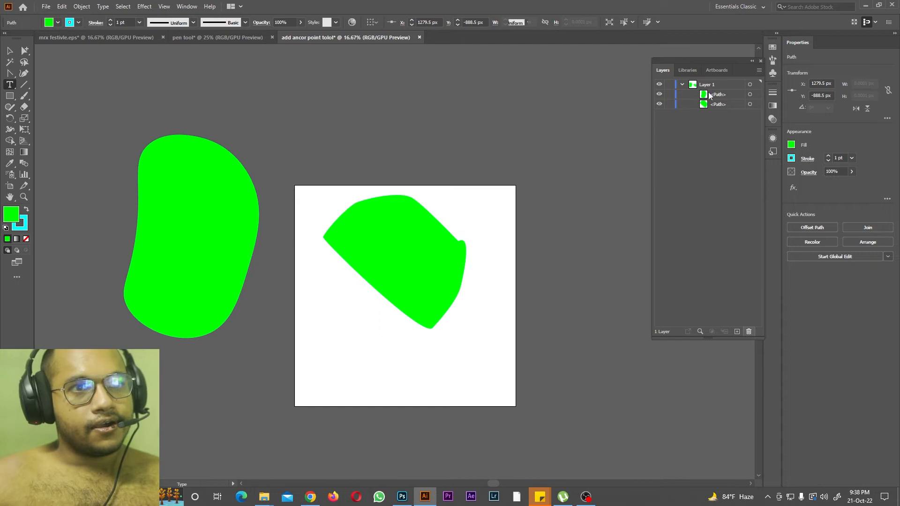
pyautogui.moveTo(723, 115); pyautogui.dragTo(709, 92)
pyautogui.click(749, 332)
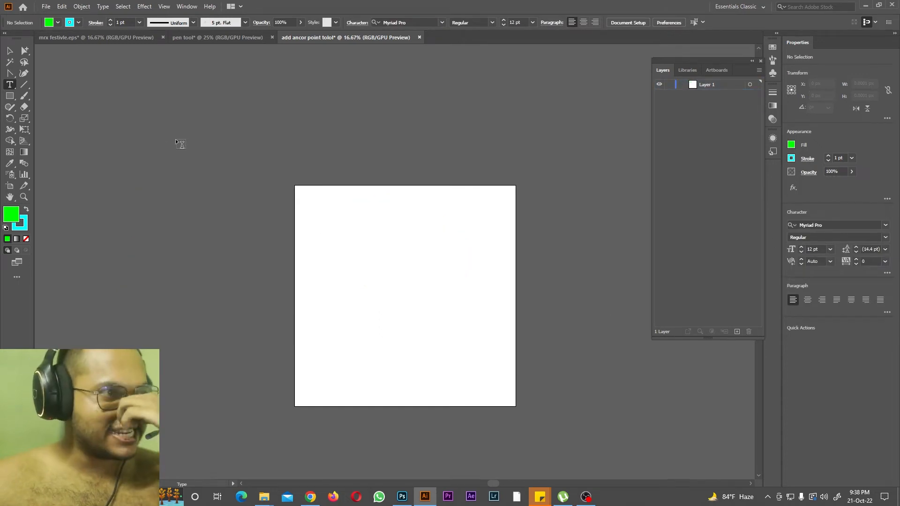
# Step: Place a Lorem ipsum point text in the upper-left area of the artboard and set its font size to 72 pt
pyautogui.click(327, 238)
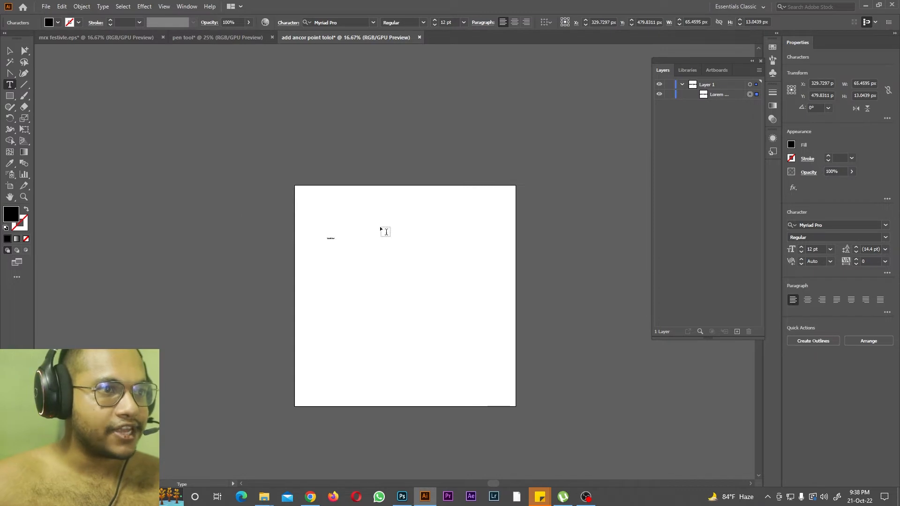
pyautogui.hotkey('ctrl', '=')
pyautogui.hotkey('ctrl', '=')
pyautogui.hotkey('ctrl', '=')
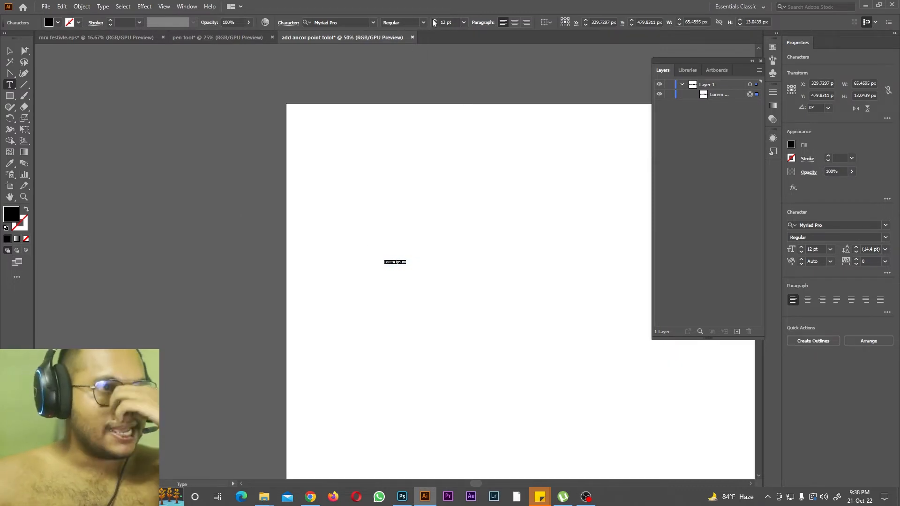
pyautogui.click(464, 23)
pyautogui.click(483, 192)
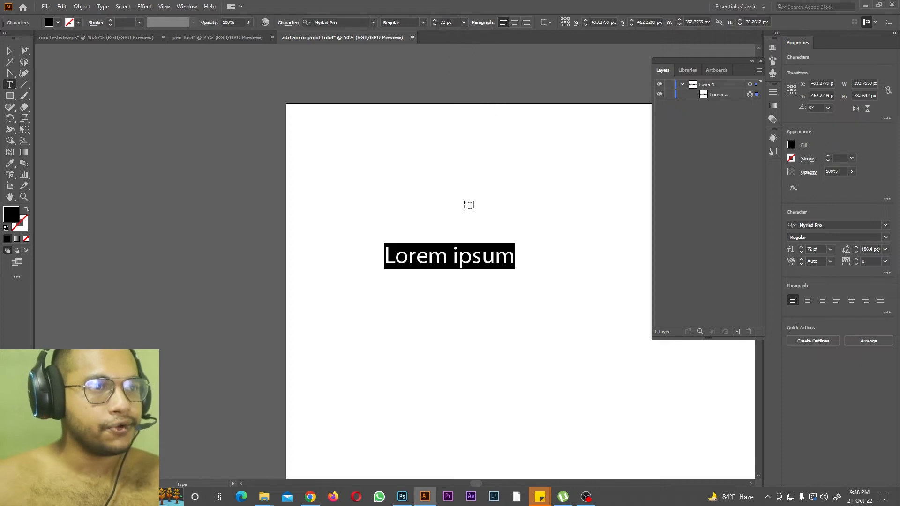
# Step: Increase the Lorem ipsum font size to 109 pt and scale the text up to about 155 pt
pyautogui.click(801, 248)
pyautogui.moveTo(800, 248); pyautogui.dragTo(800, 247)
pyautogui.press('Escape')
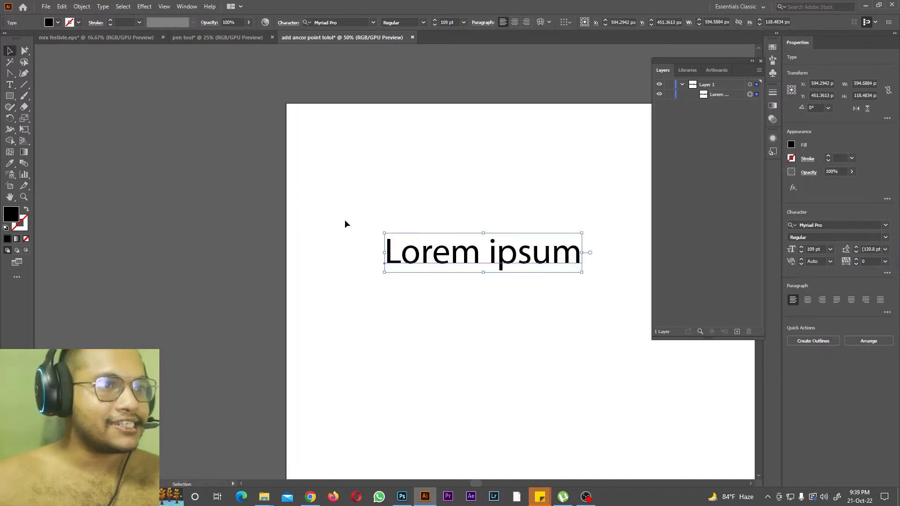
pyautogui.moveTo(385, 233); pyautogui.dragTo(302, 165)
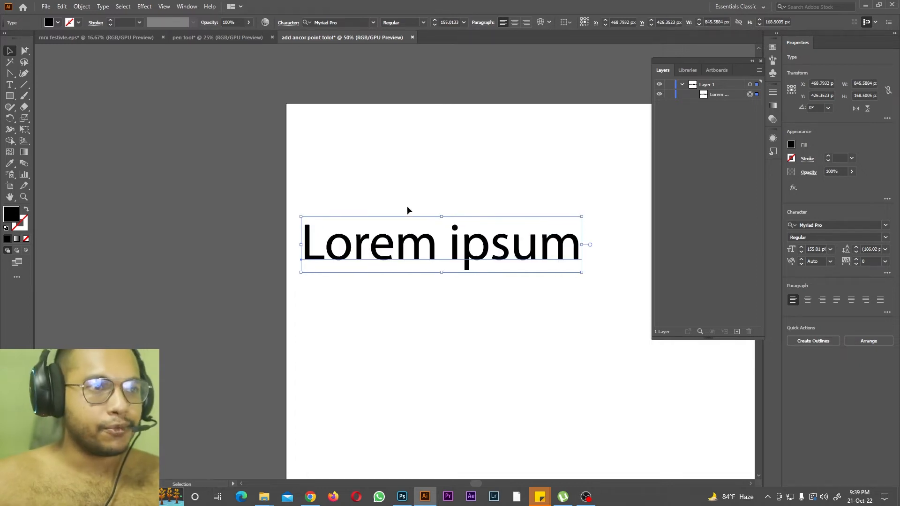
# Step: Select the whole Lorem ipsum text and examine the list of available fonts
pyautogui.moveTo(474, 486); pyautogui.dragTo(482, 485)
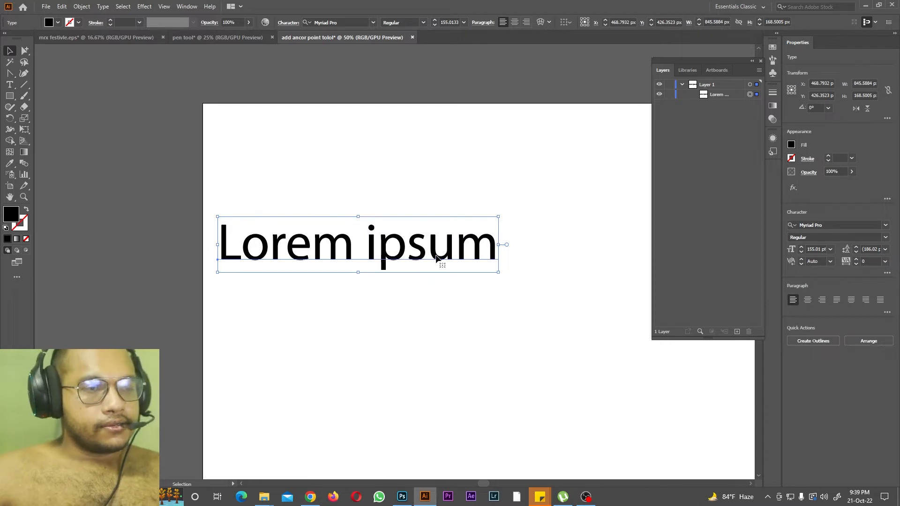
pyautogui.click(10, 84)
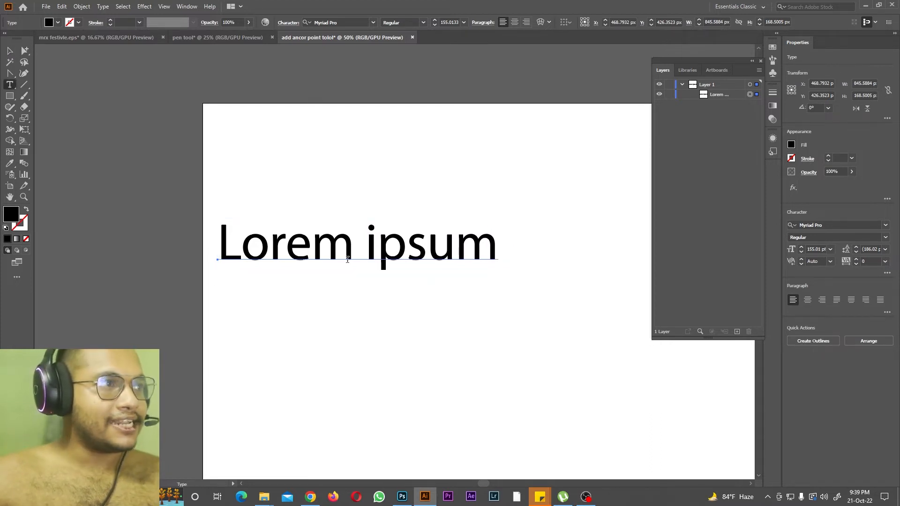
pyautogui.click(344, 248)
pyautogui.hotkey('ctrl', 'a')
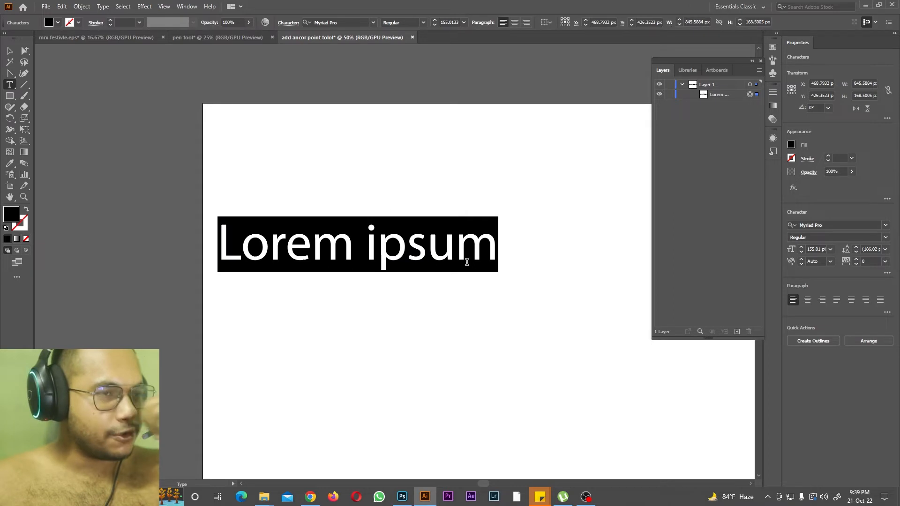
pyautogui.click(373, 24)
pyautogui.press('Escape')
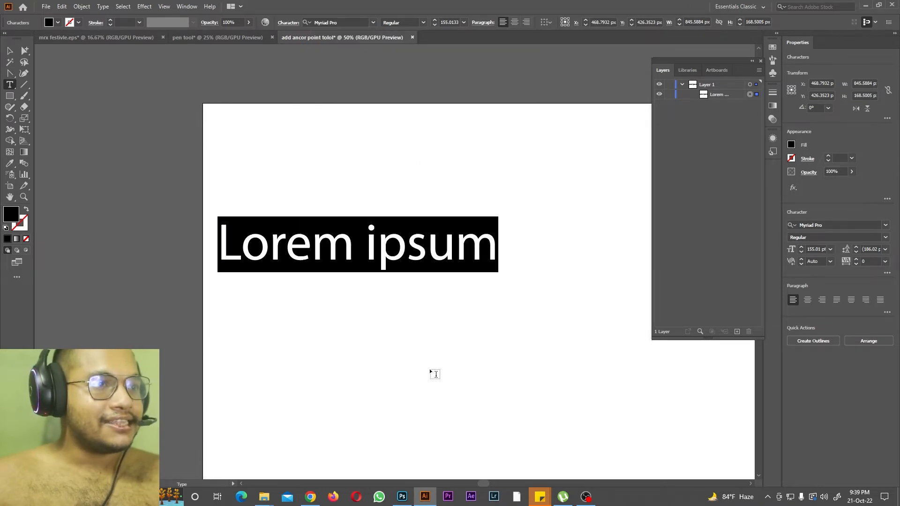
pyautogui.moveTo(482, 484); pyautogui.dragTo(492, 484)
pyautogui.click(374, 22)
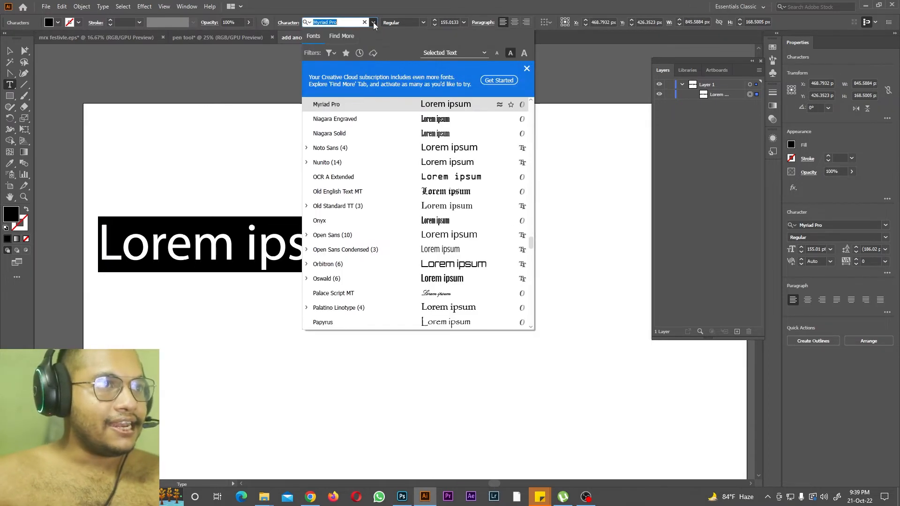
pyautogui.click(373, 23)
pyautogui.moveTo(491, 483); pyautogui.dragTo(467, 483)
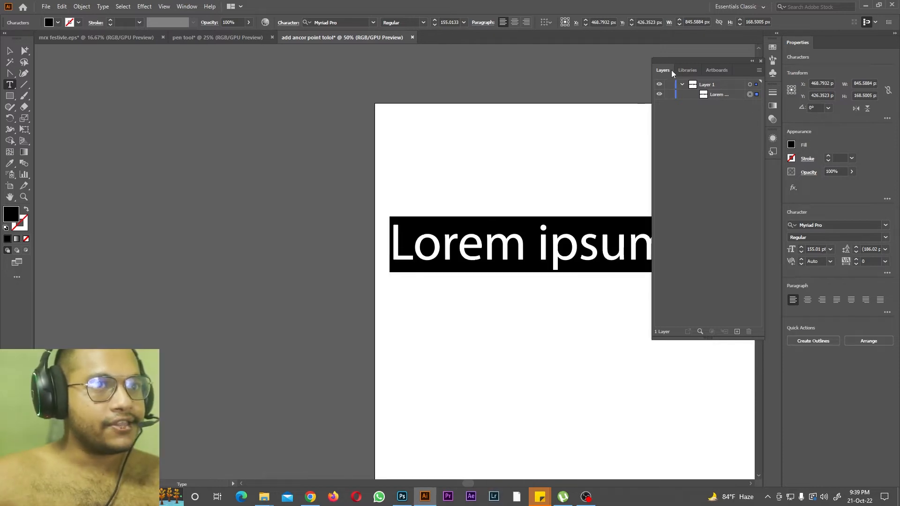
# Step: Move the Layers panel clear of the artboard and open the font list
pyautogui.moveTo(691, 61); pyautogui.dragTo(870, 182)
pyautogui.click(373, 23)
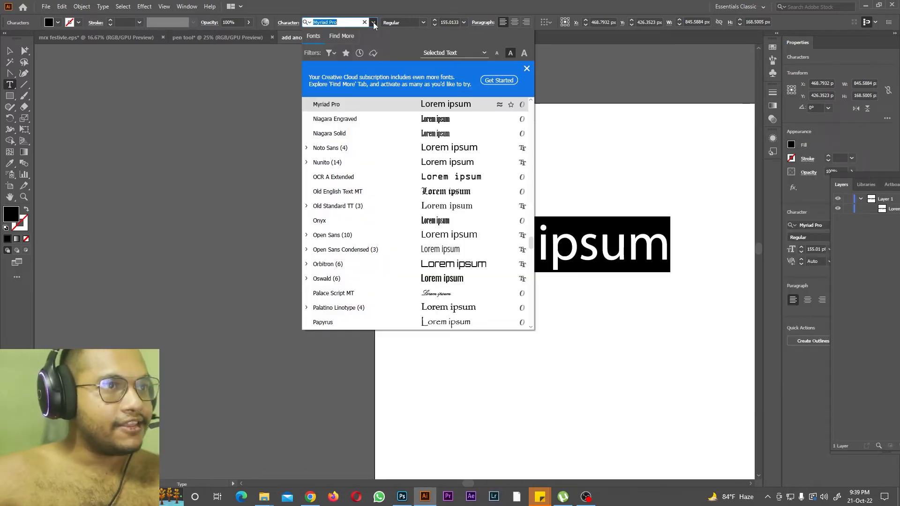
pyautogui.click(533, 413)
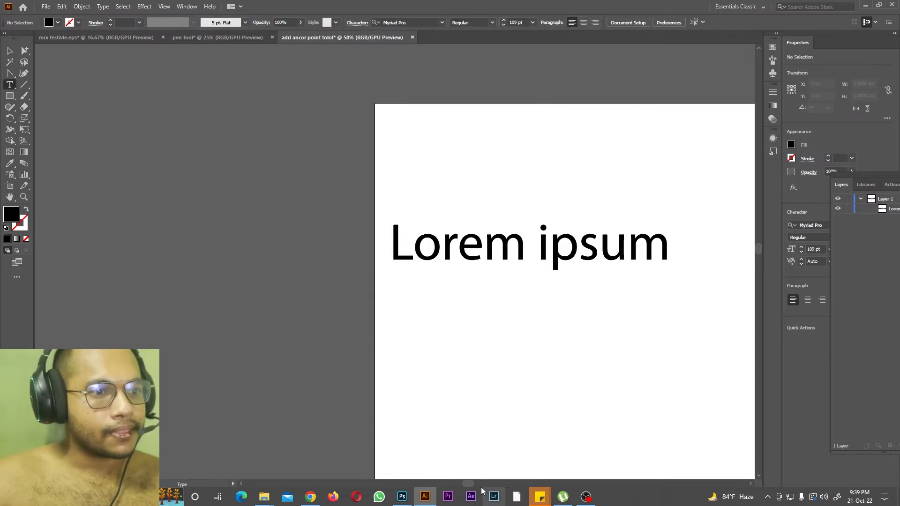
pyautogui.moveTo(468, 484); pyautogui.dragTo(458, 483)
pyautogui.click(443, 23)
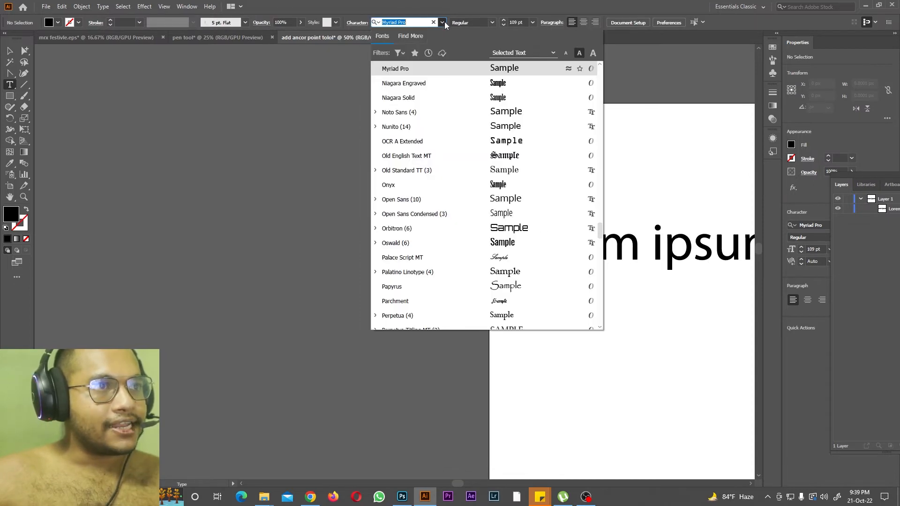
# Step: Place a second Lorem ipsum text at 109 pt across the artboard's left edge and open the font list for it
pyautogui.click(311, 391)
pyautogui.hotkey('ctrl', '-')
pyautogui.hotkey('ctrl', '-')
pyautogui.hotkey('ctrl', '-')
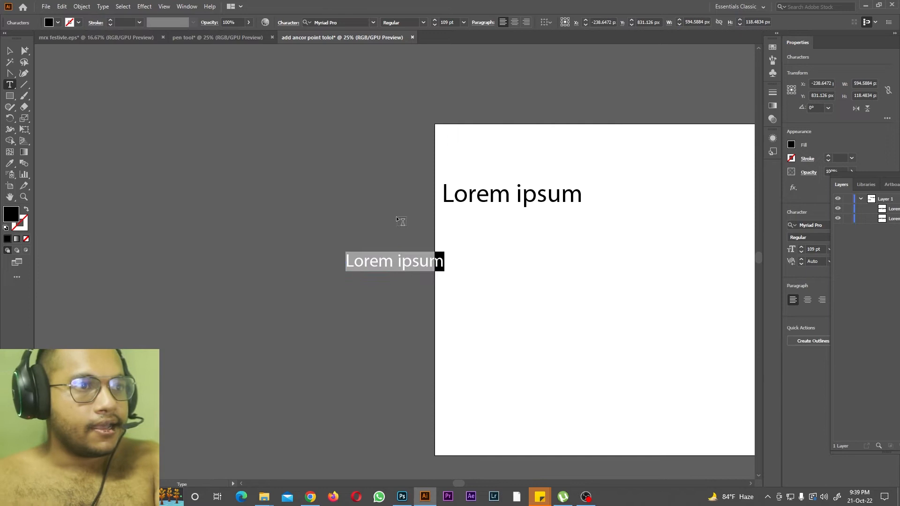
pyautogui.scroll(2, 405, 230)
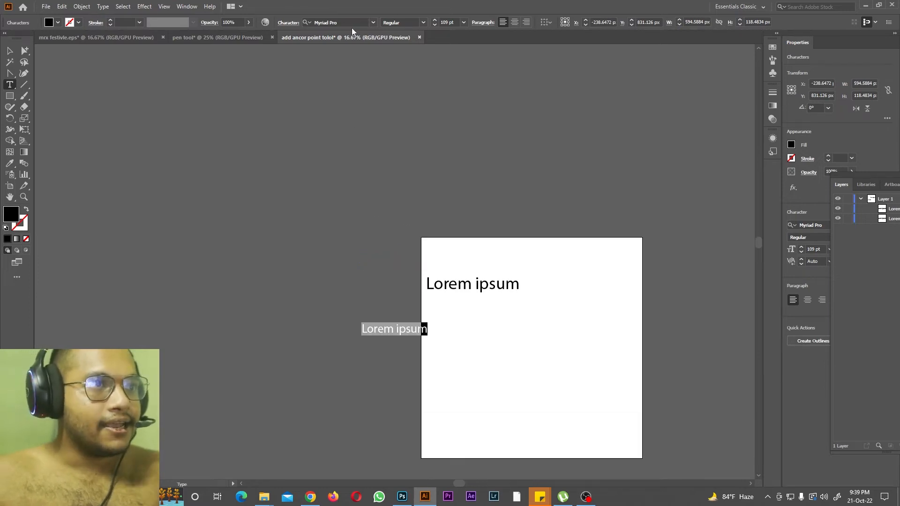
pyautogui.click(373, 23)
pyautogui.click(645, 87)
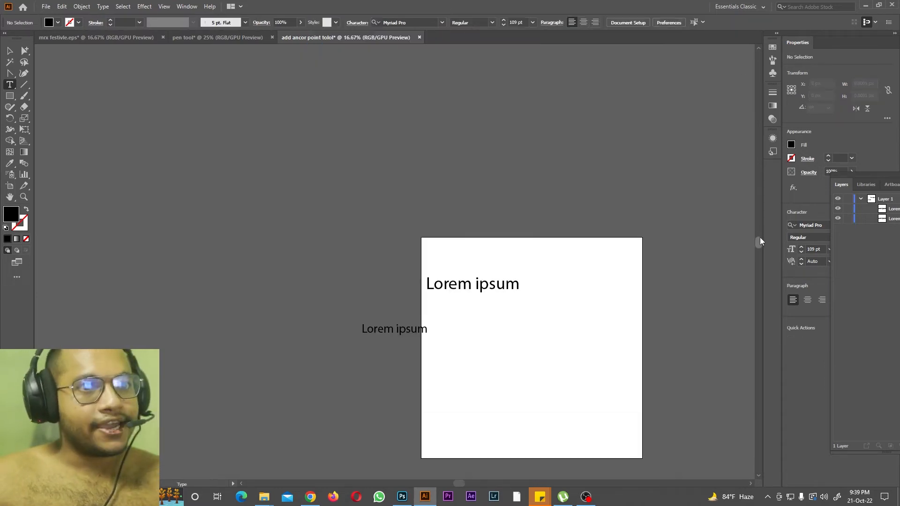
# Step: Set the font of the larger, upper Lorem ipsum text to Roboto in the Bold style
pyautogui.scroll(2, 655, 154)
pyautogui.click(476, 359)
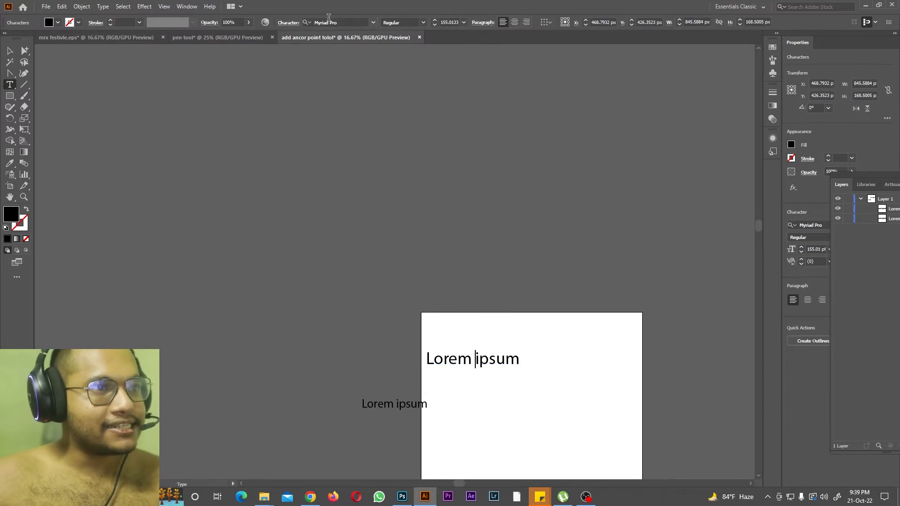
pyautogui.hotkey('ctrl', 'a')
pyautogui.click(373, 22)
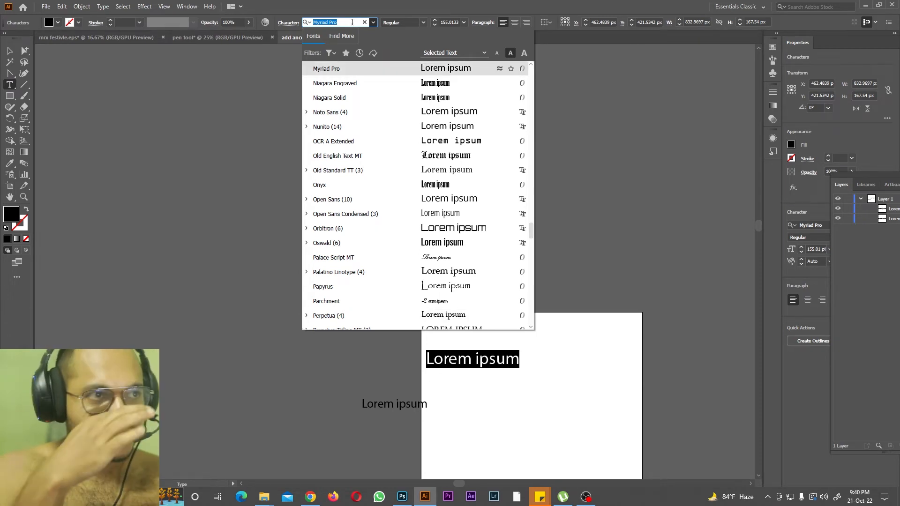
pyautogui.write('roboto')
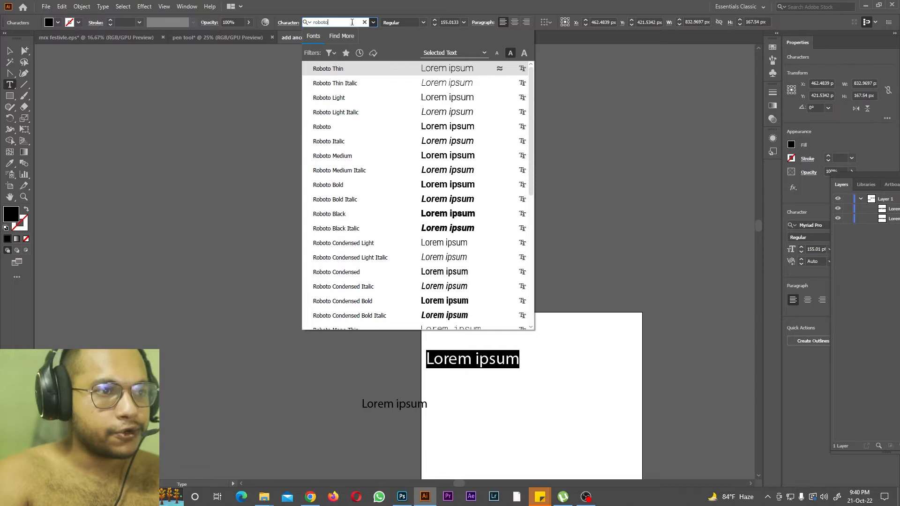
pyautogui.click(352, 133)
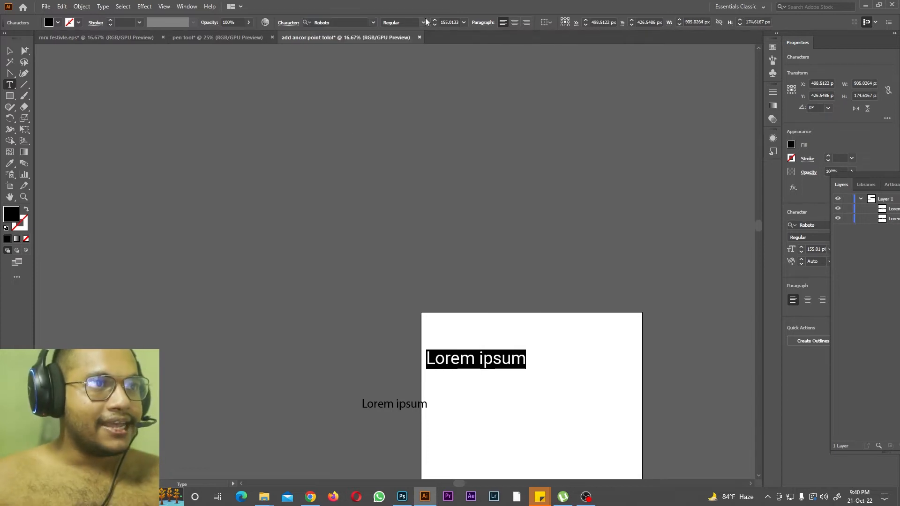
pyautogui.click(423, 23)
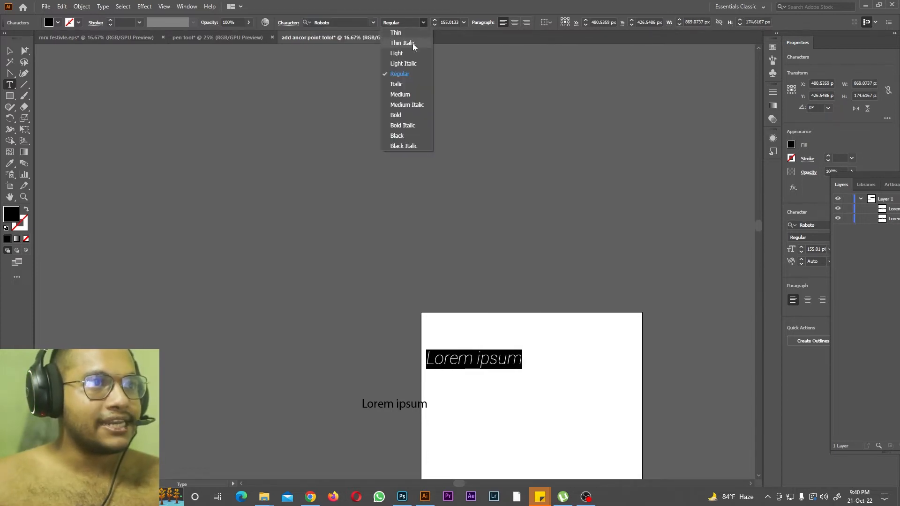
pyautogui.click(397, 115)
# Step: Replace the upper Lorem ipsum text with HI and start a second line beneath it
pyautogui.scroll(-2, 426, 158)
pyautogui.scroll(-3, 426, 158)
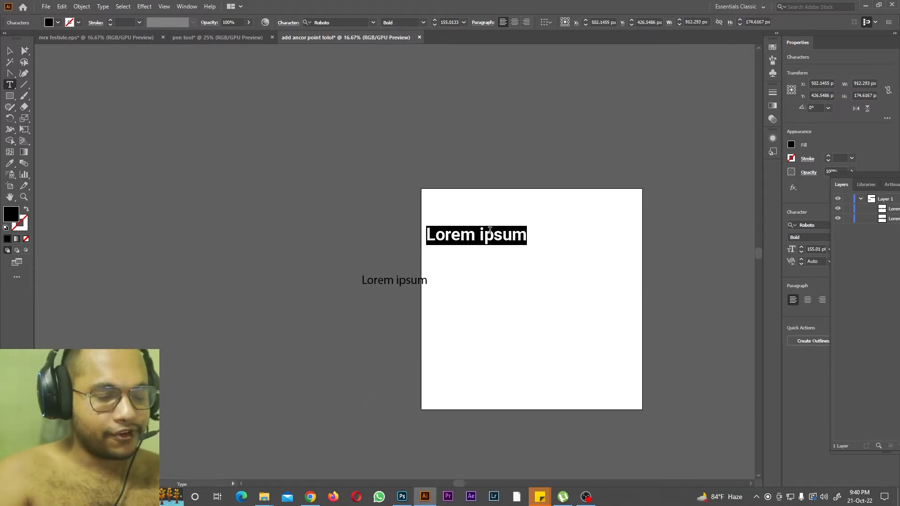
pyautogui.press('BackSpace')
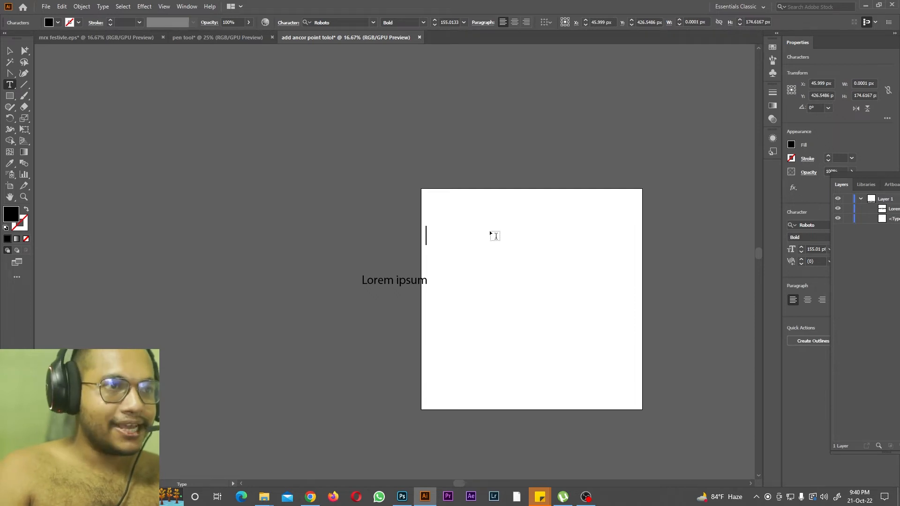
pyautogui.write('HO')
pyautogui.press('BackSpace')
pyautogui.write('I')
pyautogui.press('Return')
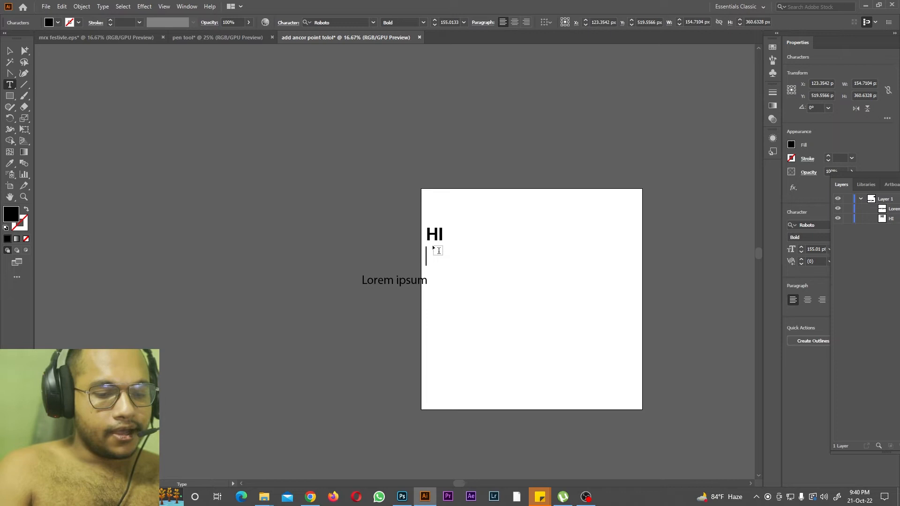
# Step: Add the lines THANK YOU FOR WATCHING and PLEASE LIKE below HI in the same text object
pyautogui.write('THANK YOU FOR WATCHING')
pyautogui.press('Return')
pyautogui.write('PKE')
pyautogui.press('BackSpace')
pyautogui.press('BackSpace')
pyautogui.write('LEASE LIOK')
pyautogui.press('BackSpace')
pyautogui.press('BackSpace')
pyautogui.write('KE')
pyautogui.press('Return')
# Step: Enter SUBSCRIBE as the fourth line of the text
pyautogui.write('A')
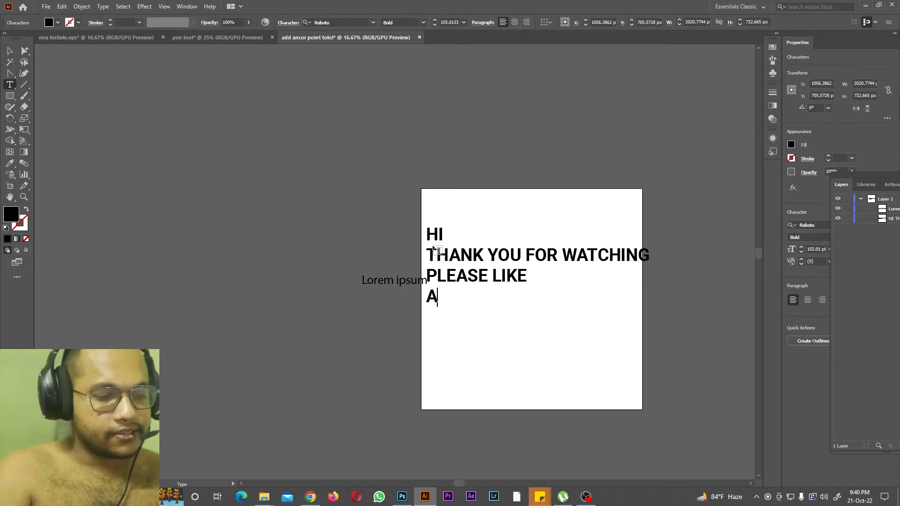
pyautogui.press('BackSpace')
pyautogui.write('SY')
pyautogui.press('BackSpace')
pyautogui.write('UBSX')
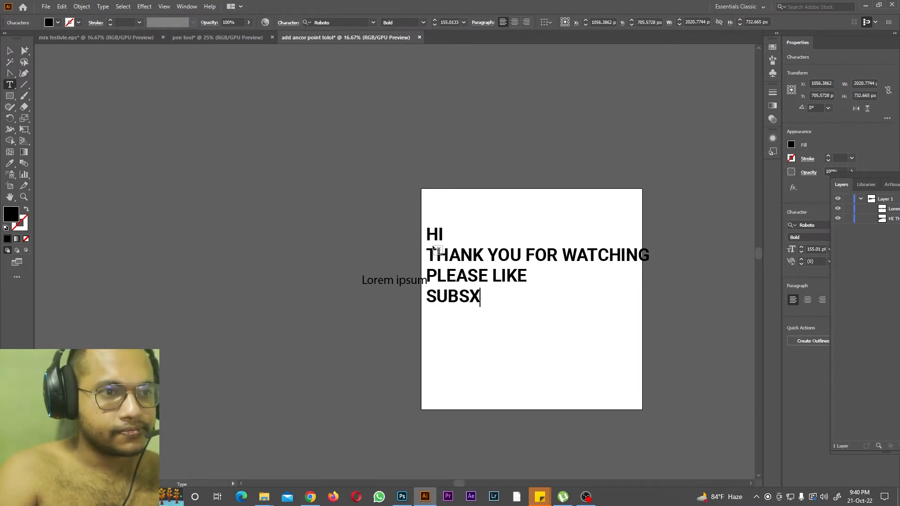
pyautogui.press('BackSpace')
pyautogui.write('CRIBE')
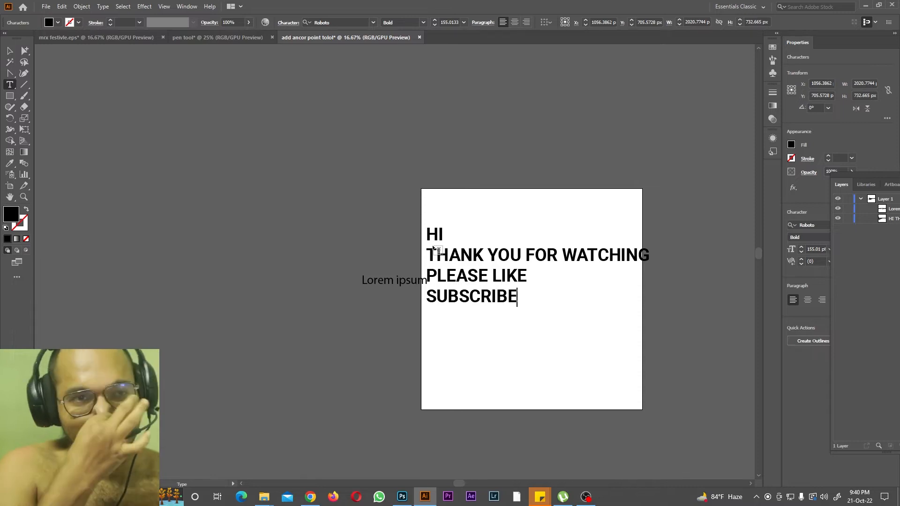
# Step: Bring the Layers panel fully into view and delete the smaller Lorem ipsum text
pyautogui.moveTo(892, 177); pyautogui.dragTo(726, 69)
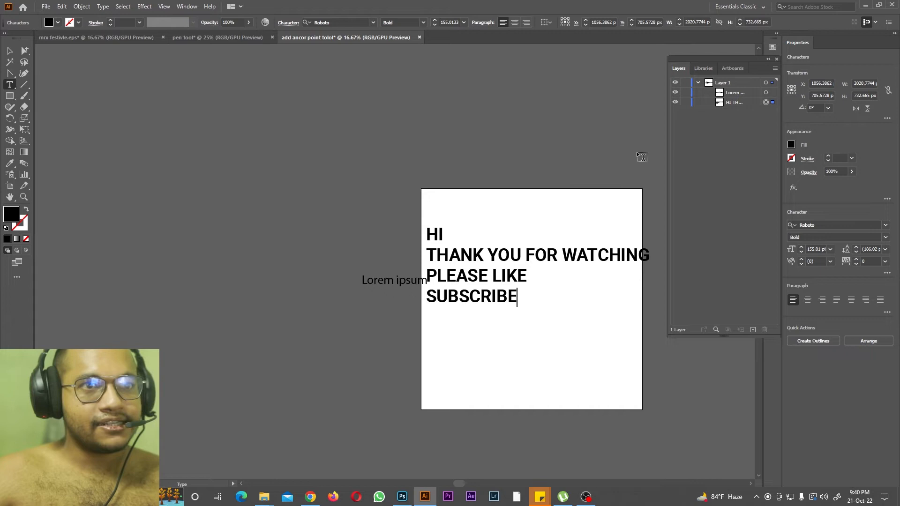
pyautogui.click(767, 330)
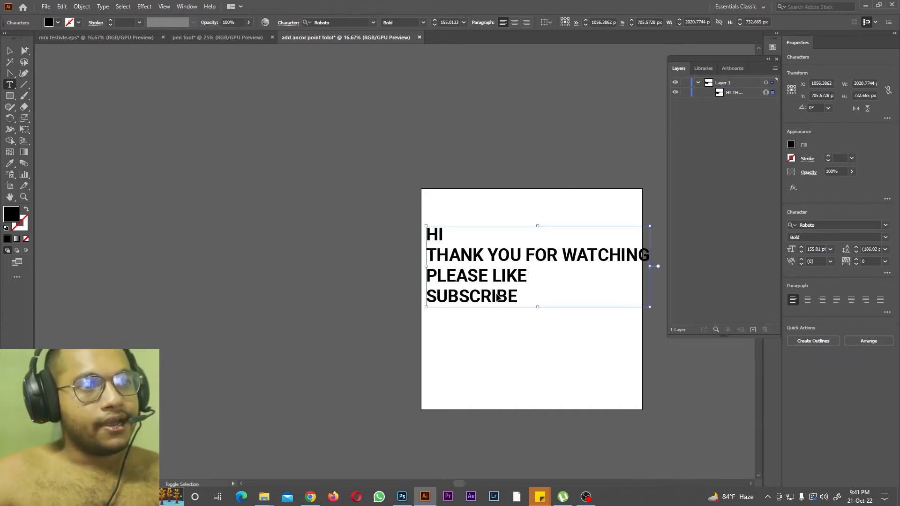
# Step: Select the whole four-line text and try centre and right paragraph alignment before restoring left alignment
pyautogui.hotkey('ctrl', 'a')
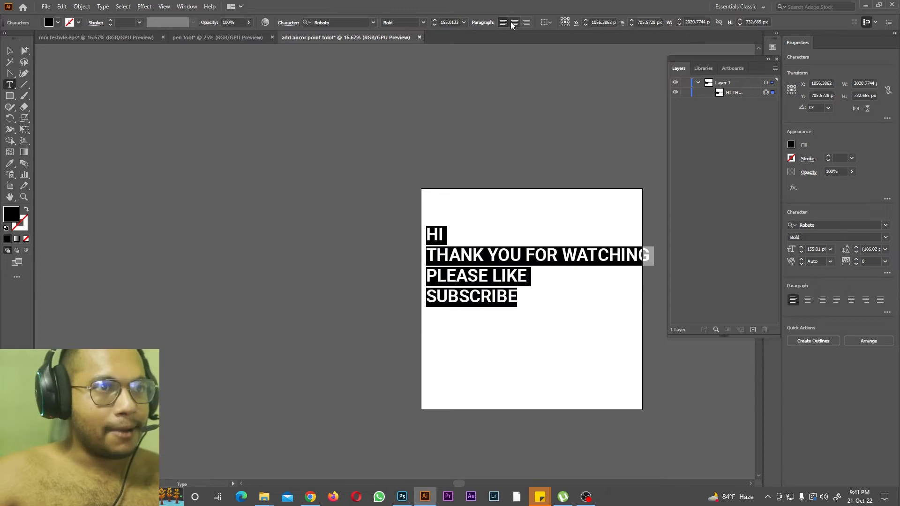
pyautogui.click(514, 22)
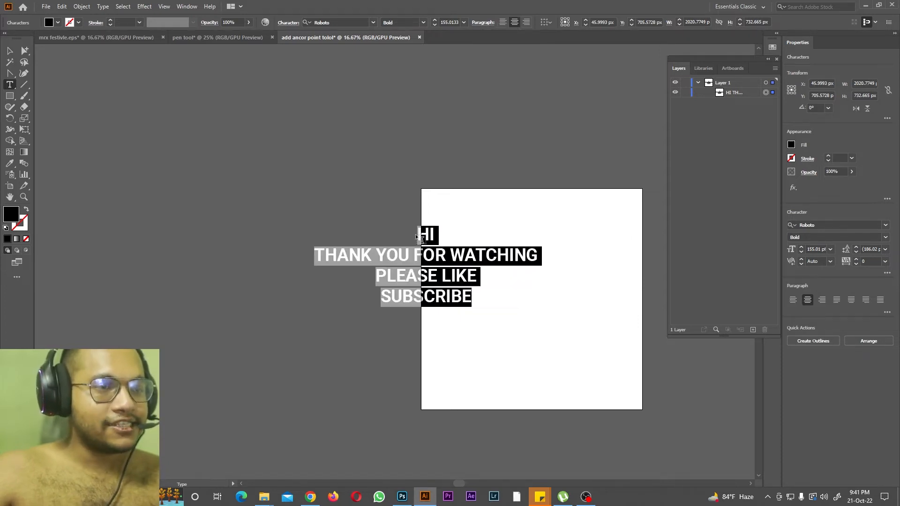
pyautogui.click(530, 22)
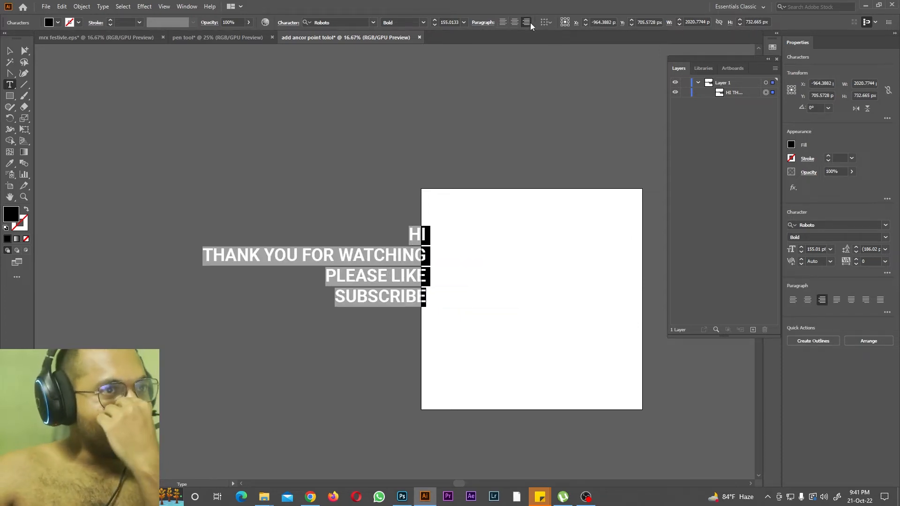
pyautogui.click(500, 26)
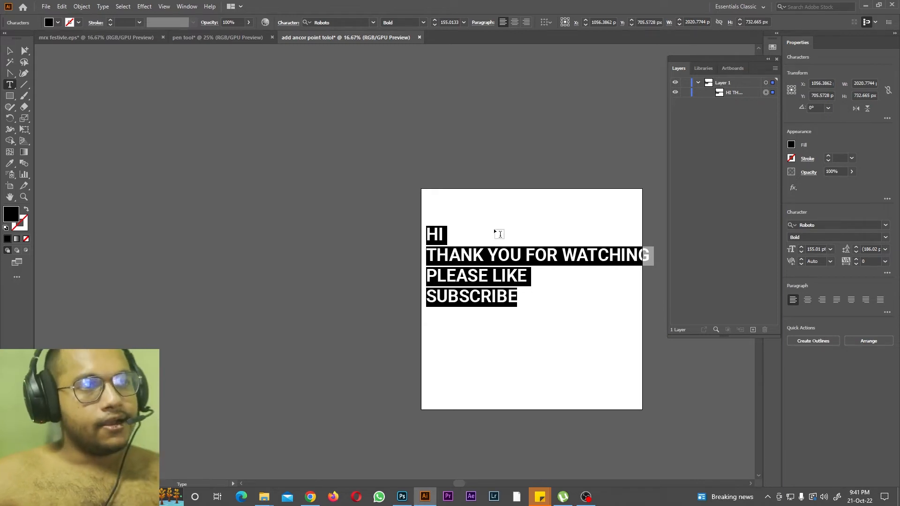
# Step: Replace the four-line text with the single line ENGINEERING UNIVERSITY COLLEGE
pyautogui.scroll(-2, 600, 237)
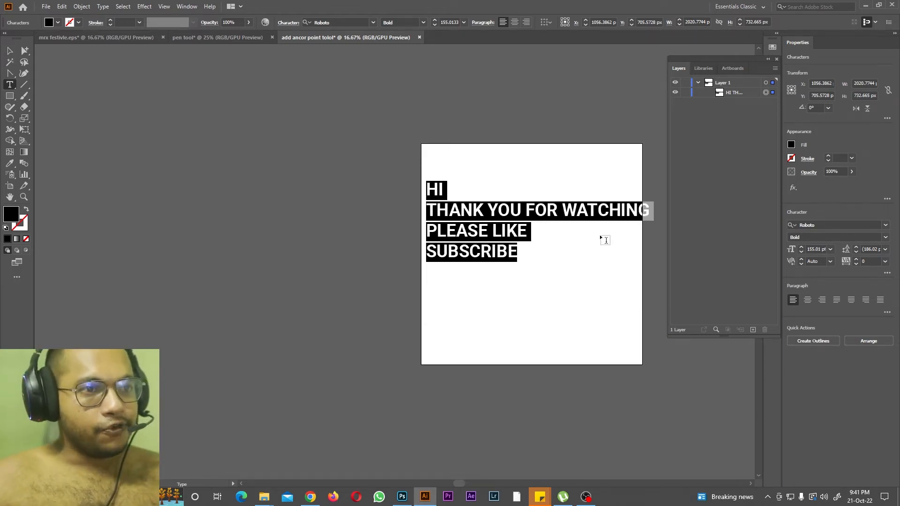
pyautogui.press('BackSpace')
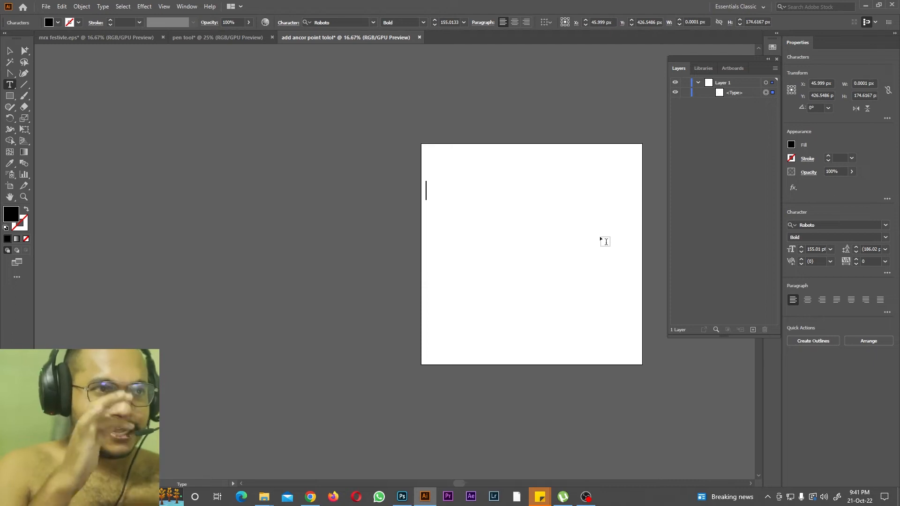
pyautogui.moveTo(466, 486); pyautogui.dragTo(486, 482)
pyautogui.hotkey('ctrl', '=')
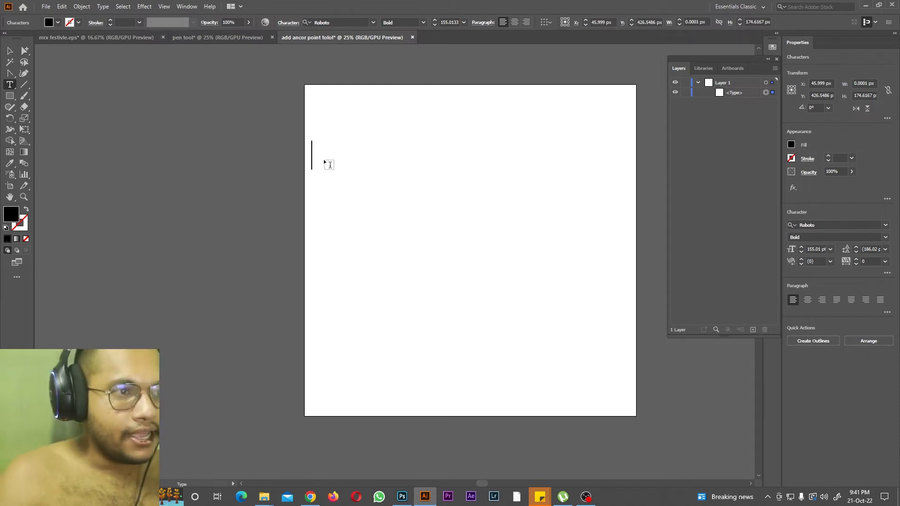
pyautogui.write('ENG')
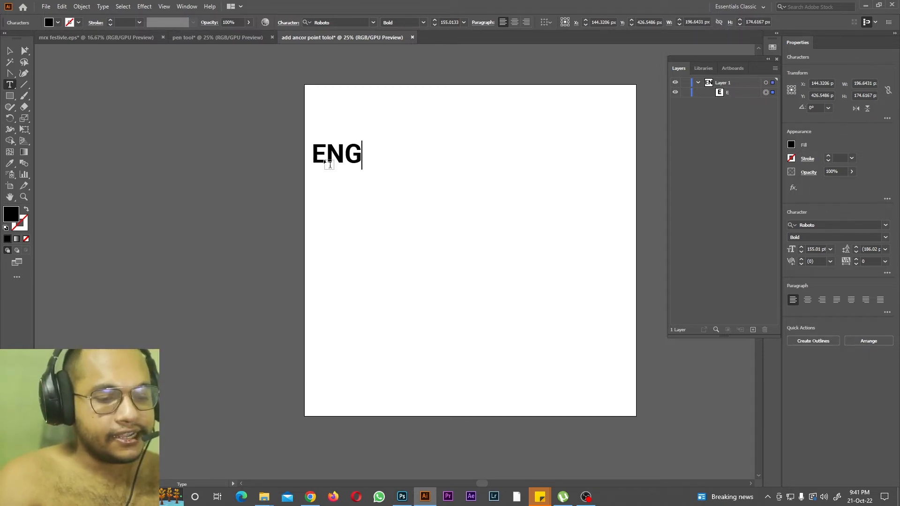
pyautogui.write('INEERING UN')
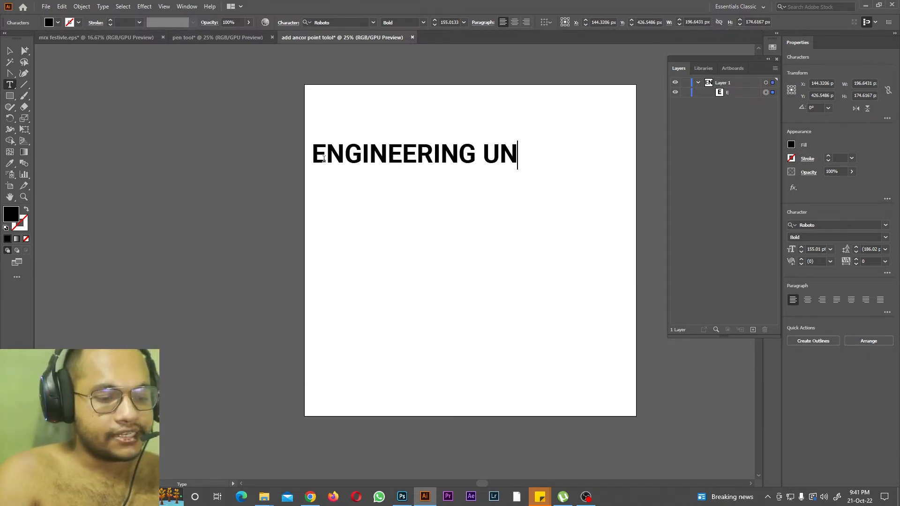
pyautogui.write('IVERSITY CO')
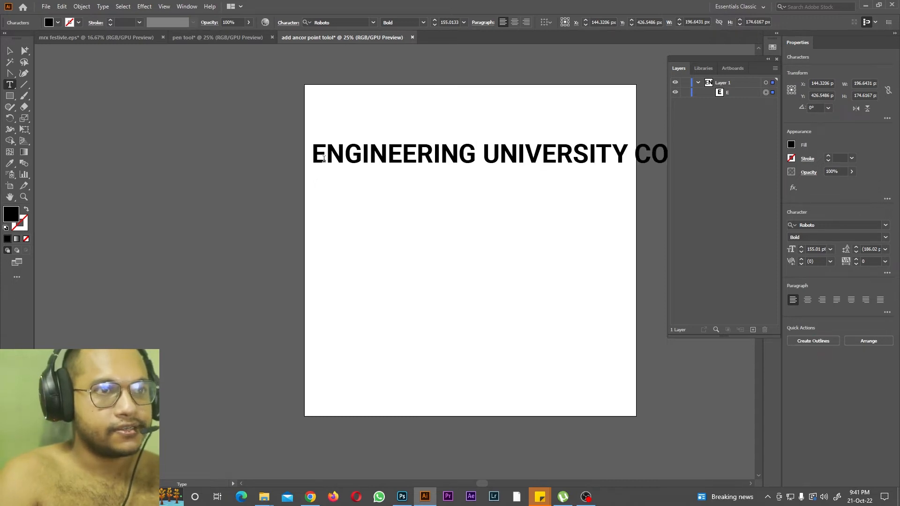
# Step: Set the font size of the whole ENGINEERING UNIVERSITY COLLEGE text to 101 pt so it fits the artboard
pyautogui.hotkey('ctrl', 'a')
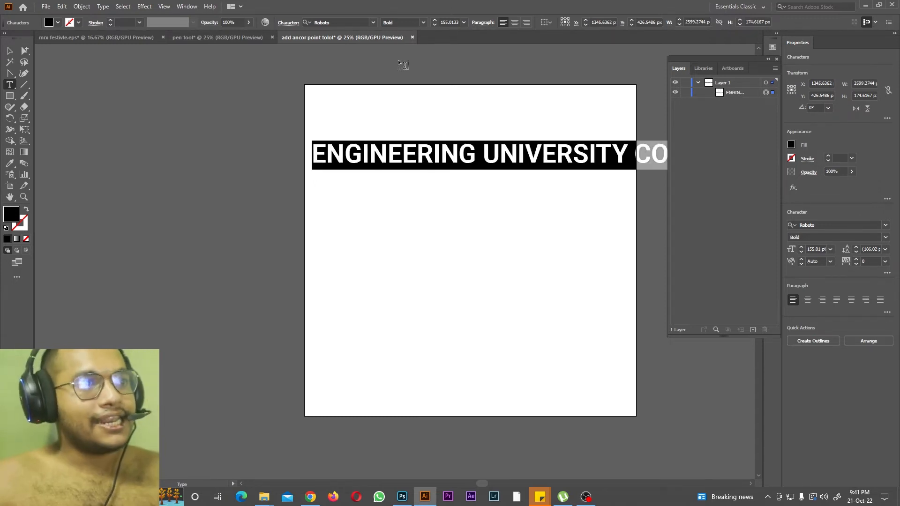
pyautogui.click(463, 22)
pyautogui.click(476, 189)
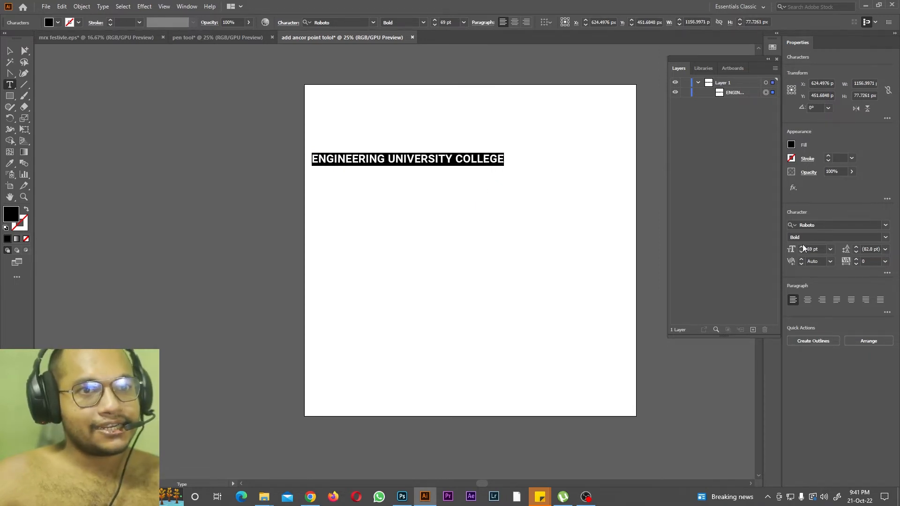
pyautogui.moveTo(803, 249); pyautogui.dragTo(802, 248)
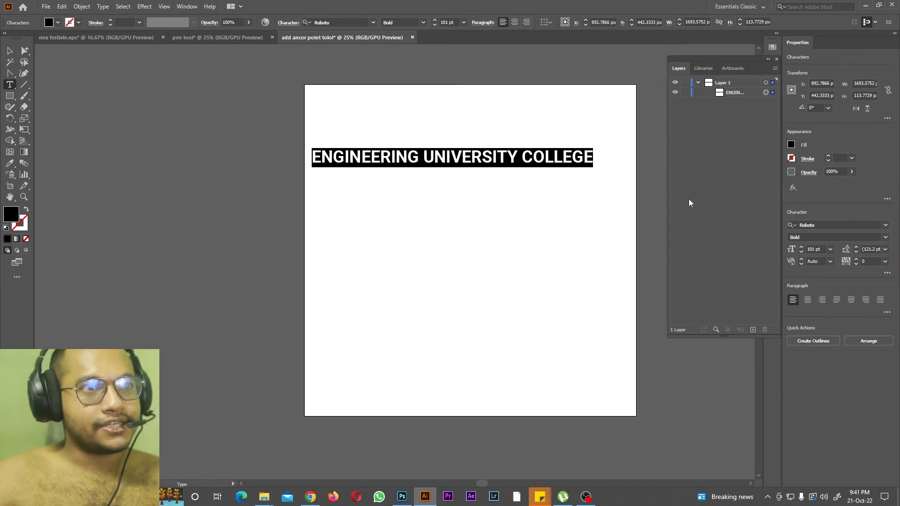
# Step: Start a warp envelope on the ENGINEERING UNIVERSITY COLLEGE text, move its dialog off the text and toggle the preview
pyautogui.click(8, 55)
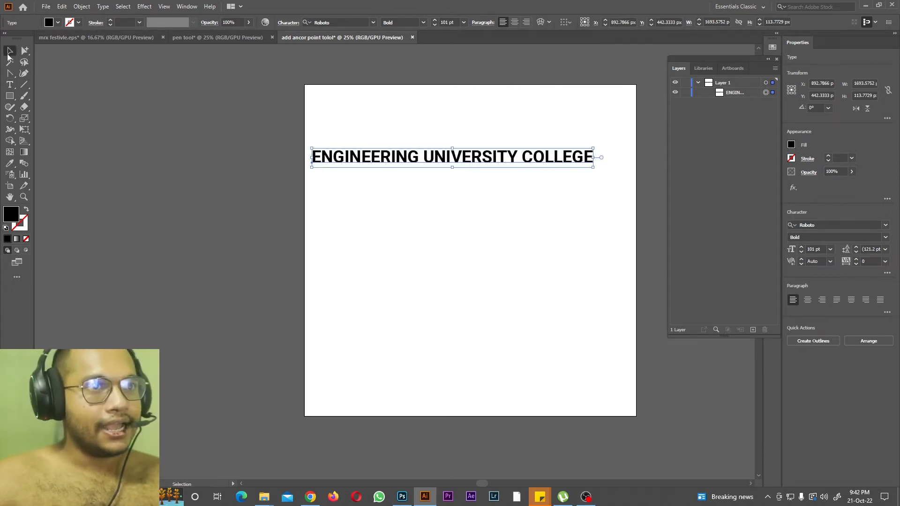
pyautogui.click(540, 23)
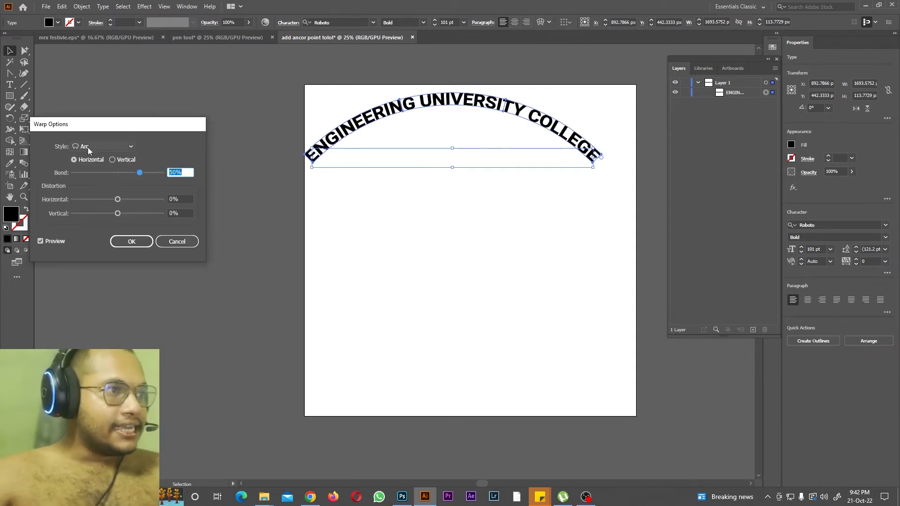
pyautogui.moveTo(102, 125); pyautogui.dragTo(556, 189)
pyautogui.click(493, 305)
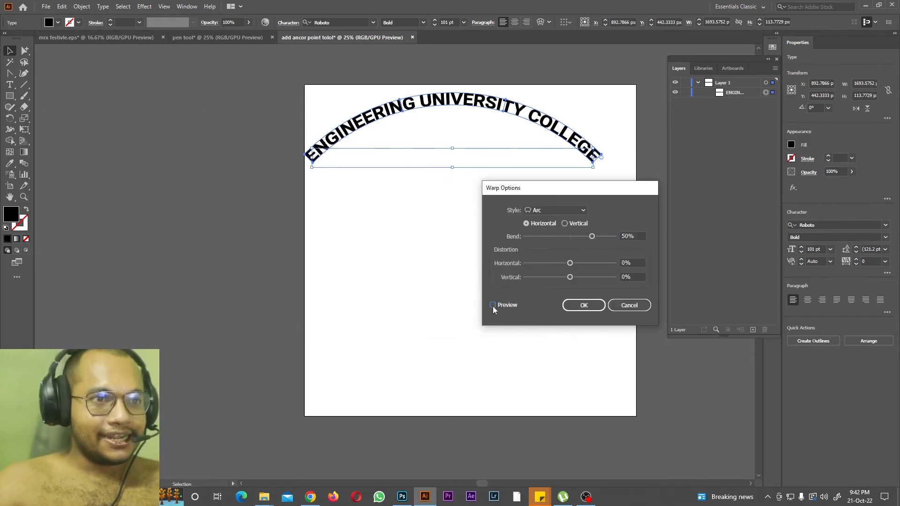
pyautogui.click(493, 306)
# Step: Try the Arc Lower and Arc Upper warp styles on the text with the preview on
pyautogui.click(572, 211)
pyautogui.click(567, 241)
pyautogui.click(492, 305)
pyautogui.moveTo(584, 187); pyautogui.dragTo(650, 216)
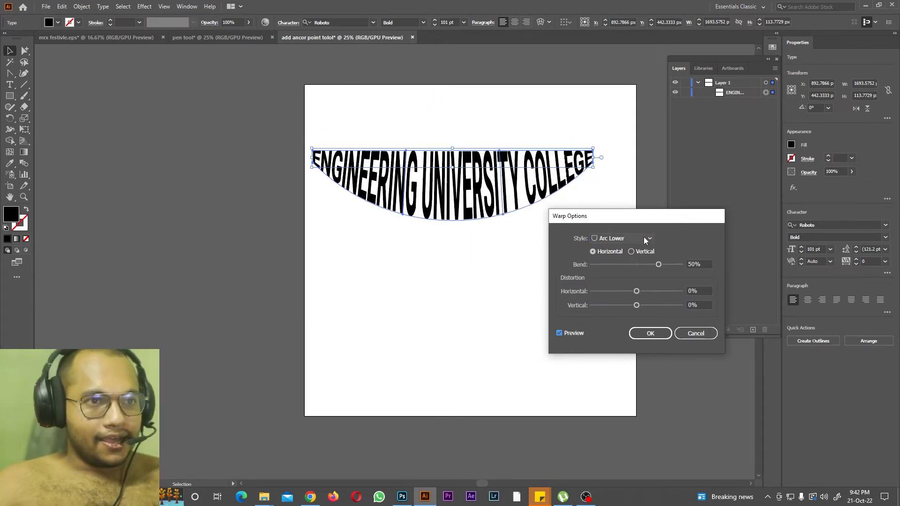
pyautogui.click(643, 238)
pyautogui.click(630, 271)
# Step: Try the Arch, Bulge, Shell Lower and Shell Upper warp styles on the text
pyautogui.click(637, 240)
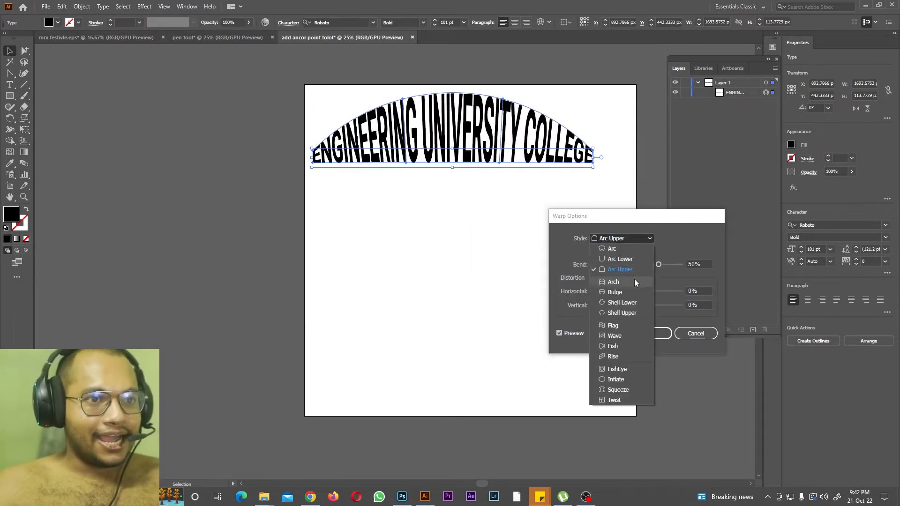
pyautogui.click(634, 281)
pyautogui.click(632, 240)
pyautogui.click(628, 292)
pyautogui.click(627, 241)
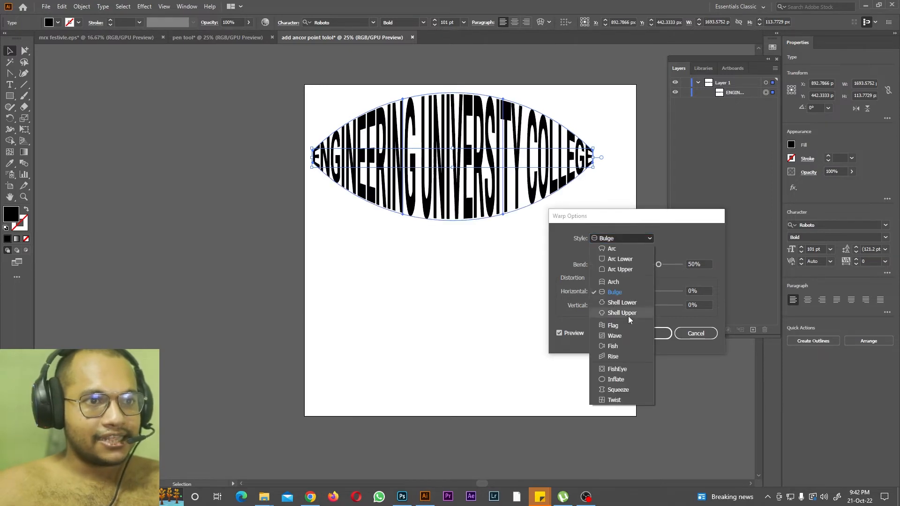
pyautogui.click(628, 302)
pyautogui.click(628, 239)
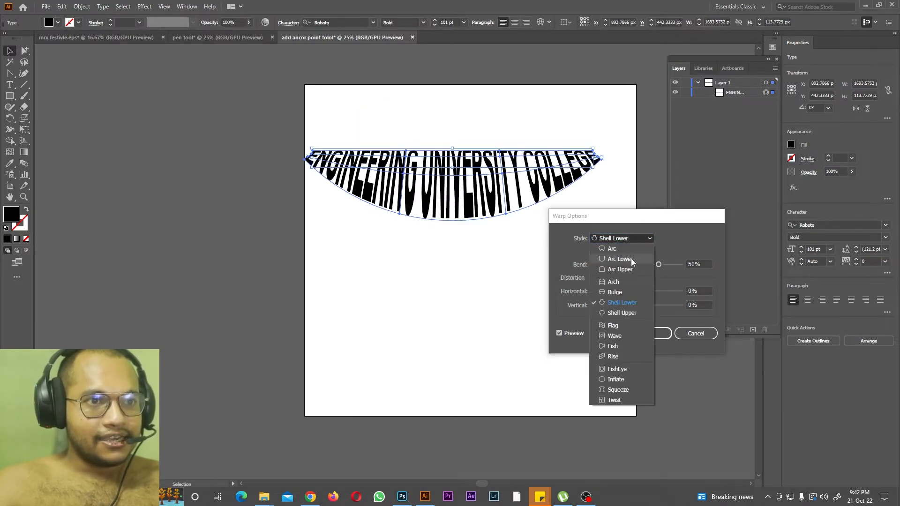
pyautogui.click(620, 313)
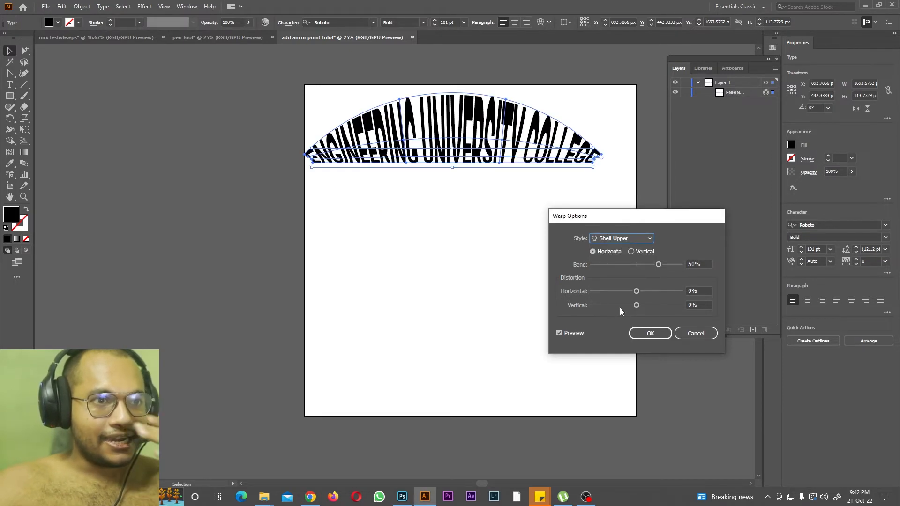
# Step: Set the warp style back to Arc and try the vertical direction before restoring horizontal
pyautogui.click(635, 240)
pyautogui.click(626, 252)
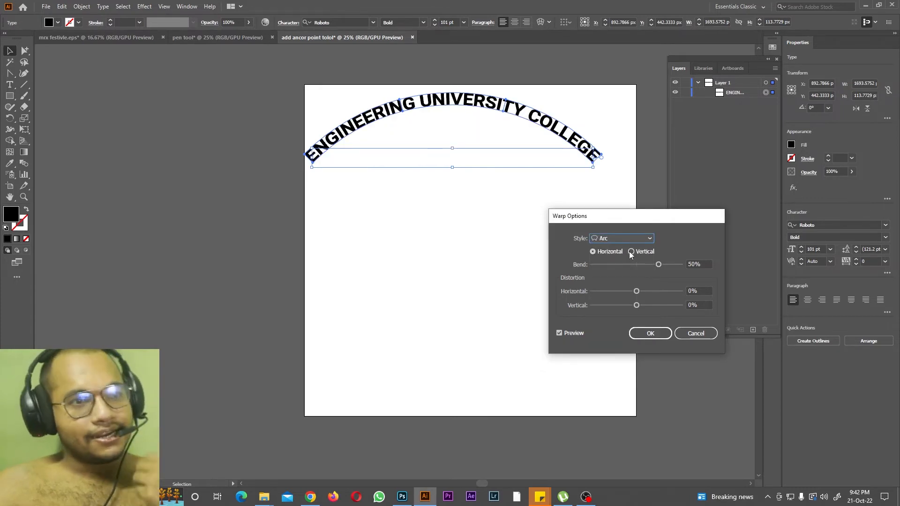
pyautogui.click(635, 252)
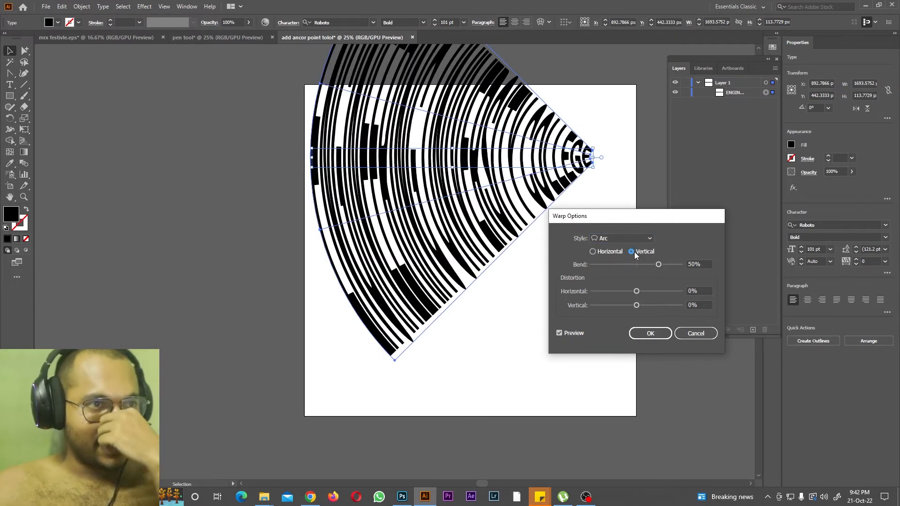
pyautogui.click(593, 252)
# Step: Try an Arc bend of -78%, followed by a 41% bend with 43% horizontal and -26% vertical distortion
pyautogui.moveTo(659, 266); pyautogui.dragTo(603, 267)
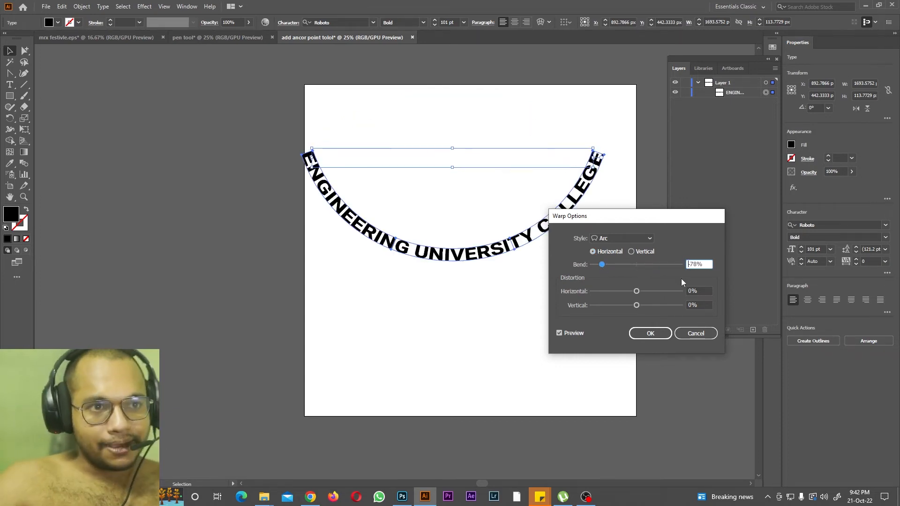
pyautogui.moveTo(601, 265); pyautogui.dragTo(624, 308)
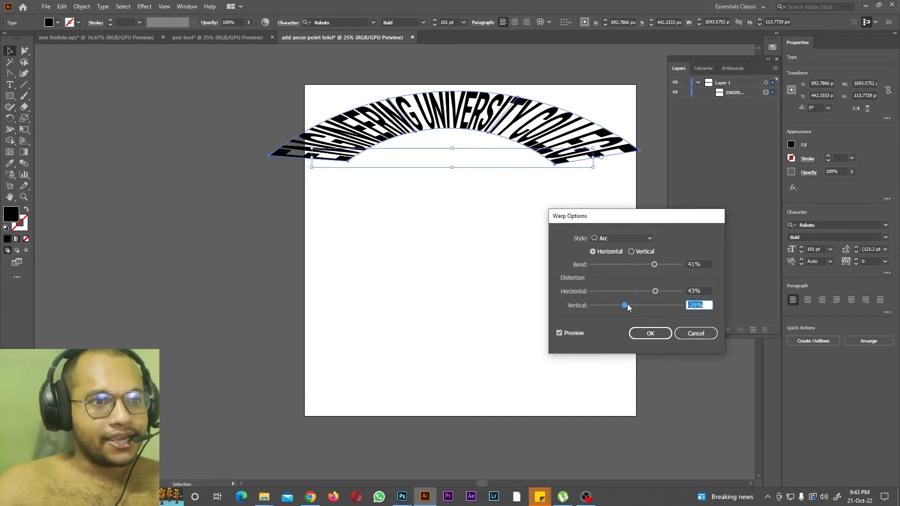
# Step: Reset the vertical and horizontal distortion to 0% and set the Arc bend to 40%
pyautogui.write('0')
pyautogui.doubleClick(693, 290)
pyautogui.write('0')
pyautogui.moveTo(654, 266); pyautogui.dragTo(654, 267)
pyautogui.moveTo(589, 218); pyautogui.dragTo(702, 191)
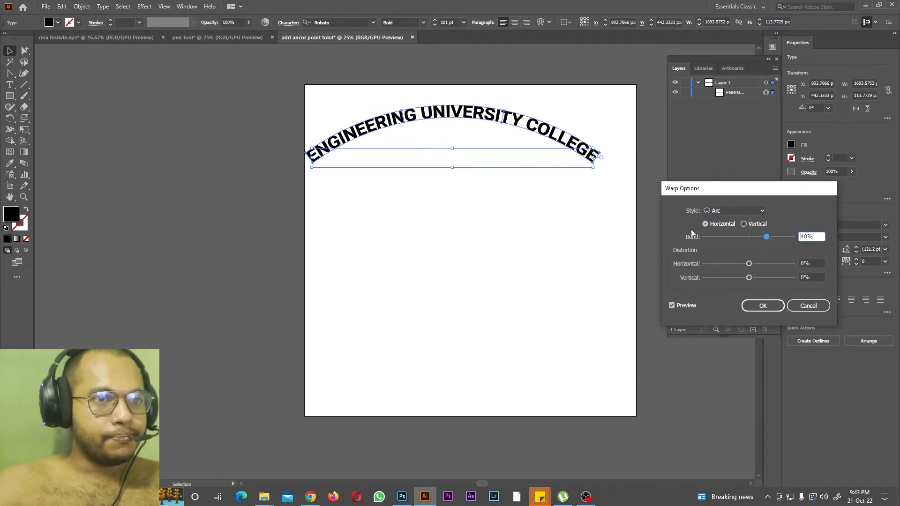
# Step: Apply the warp, shift the arched text slightly to the right on the artboard and deselect it
pyautogui.click(763, 306)
pyautogui.moveTo(412, 121)
pyautogui.mouseDown()
pyautogui.moveTo(468, 131)
pyautogui.moveTo(426, 123)
pyautogui.mouseUp()
pyautogui.click(433, 188)
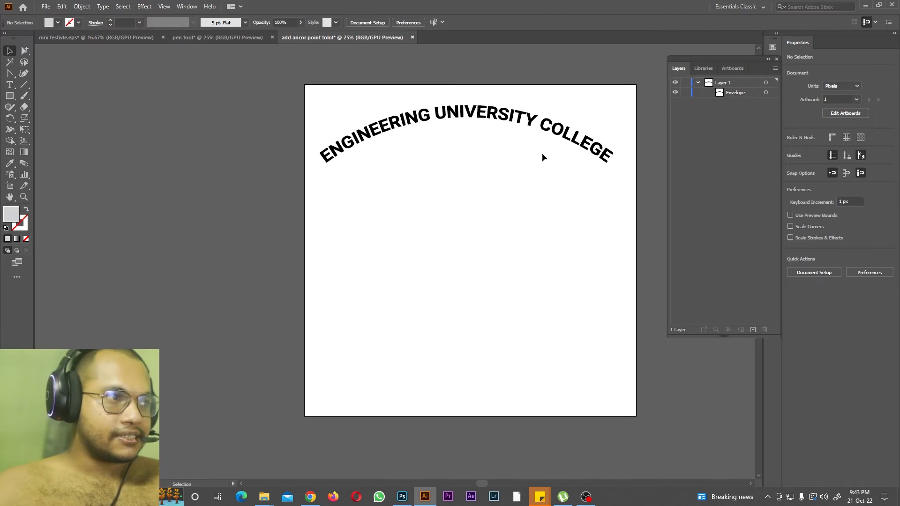
# Step: Draw a rectangle about 978 by 883 px across the artboard's left edge and fill it with placeholder text using the Area Type tool
pyautogui.rightClick(13, 86)
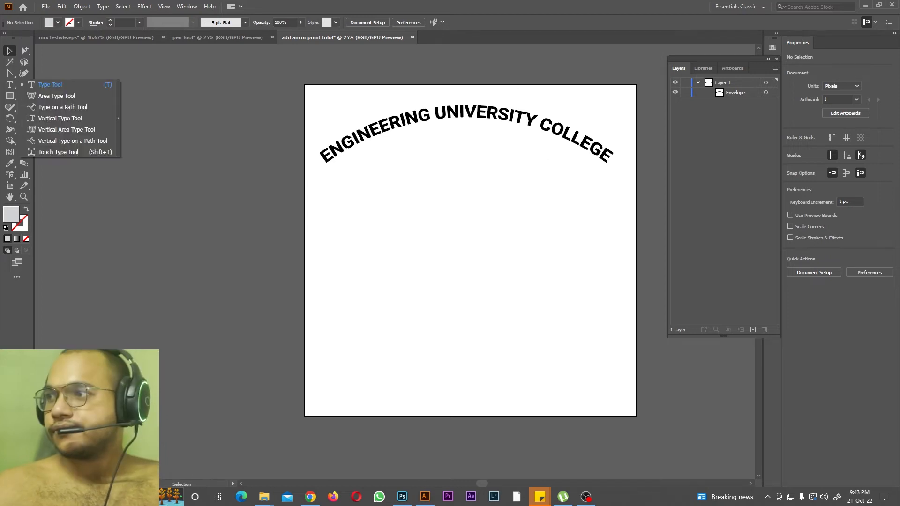
pyautogui.rightClick(24, 73)
pyautogui.rightClick(10, 84)
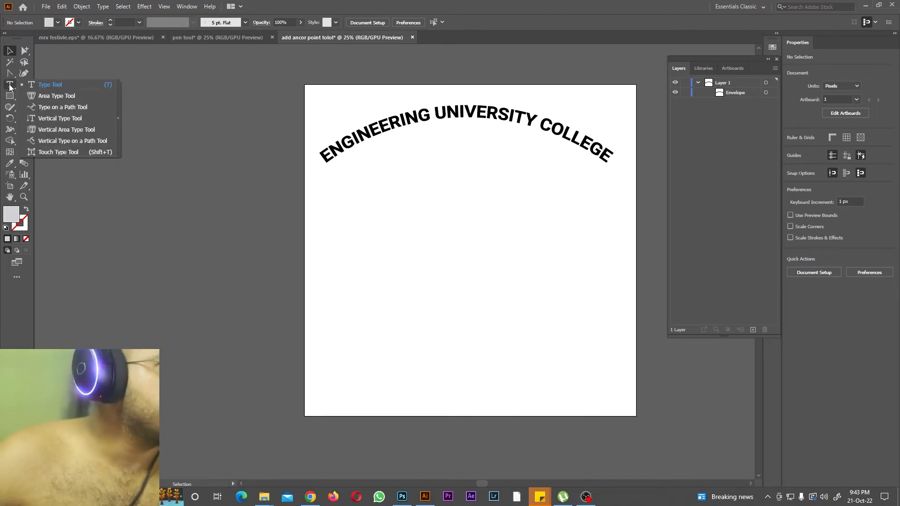
pyautogui.click(27, 96)
pyautogui.rightClick(9, 95)
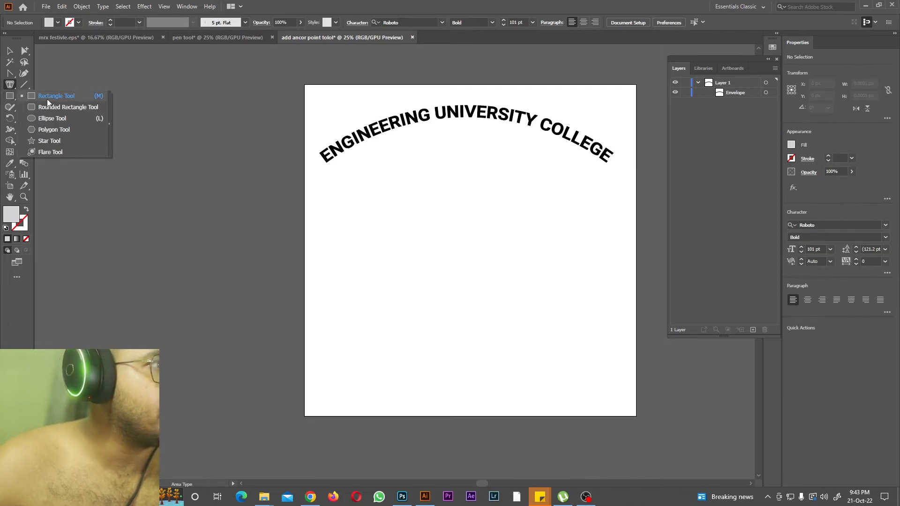
pyautogui.click(51, 99)
pyautogui.moveTo(319, 209); pyautogui.dragTo(158, 354)
pyautogui.click(12, 86)
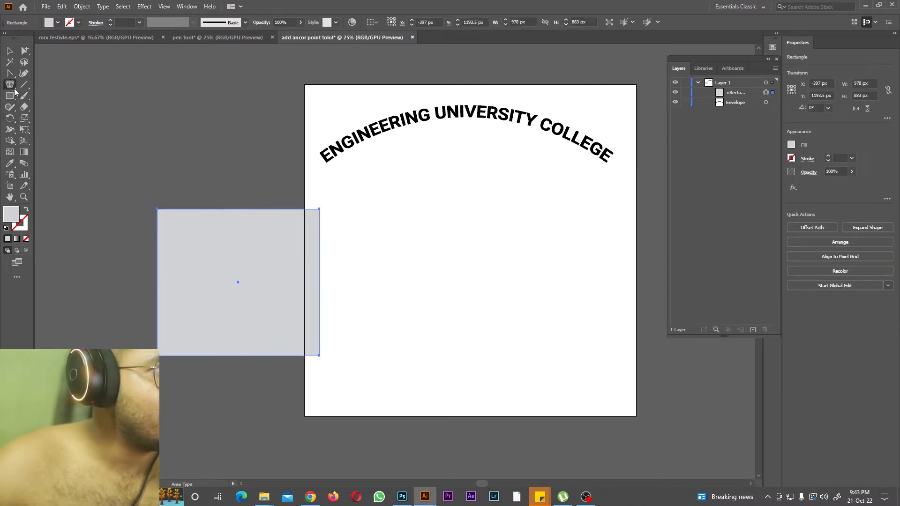
pyautogui.click(164, 210)
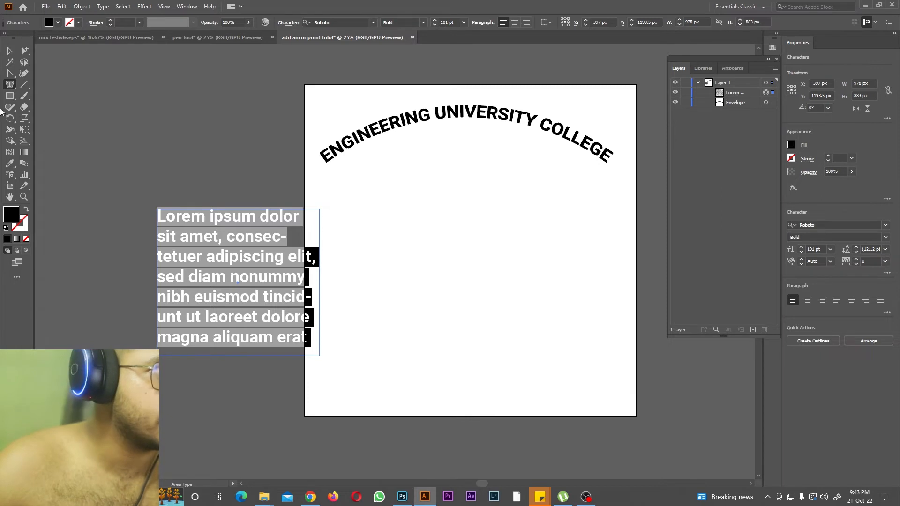
# Step: Fill a star about 1448 by 1380 px with Area Type placeholder text and move it below the arched text
pyautogui.moveTo(10, 96); pyautogui.dragTo(47, 141)
pyautogui.moveTo(589, 247); pyautogui.dragTo(675, 339)
pyautogui.moveTo(10, 84); pyautogui.dragTo(59, 96)
pyautogui.click(501, 193)
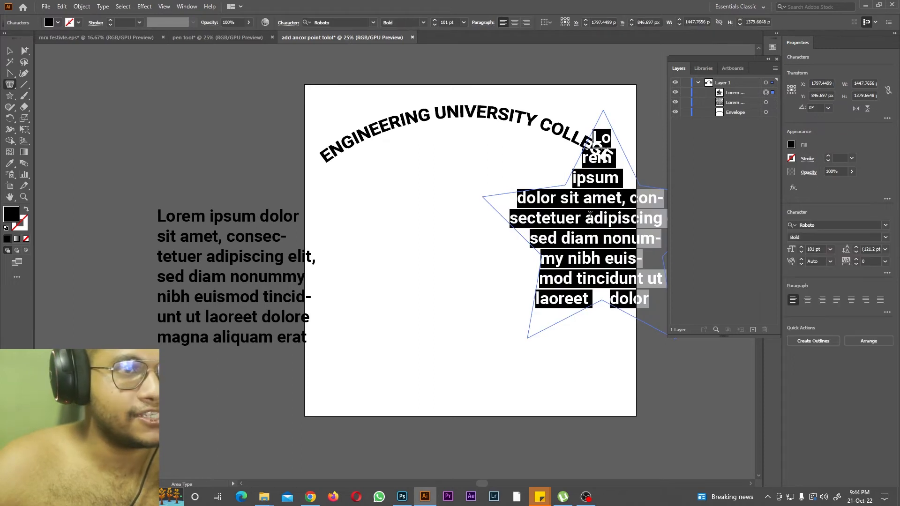
pyautogui.press('Escape')
pyautogui.moveTo(478, 318); pyautogui.dragTo(502, 385)
# Step: Draw a tilted hexagon about 1500 by 1570 px over the artboard's lower-left corner and fill it with Area Type placeholder text
pyautogui.moveTo(482, 484); pyautogui.dragTo(492, 480)
pyautogui.hotkey('ctrl', '-')
pyautogui.hotkey('ctrl', '-')
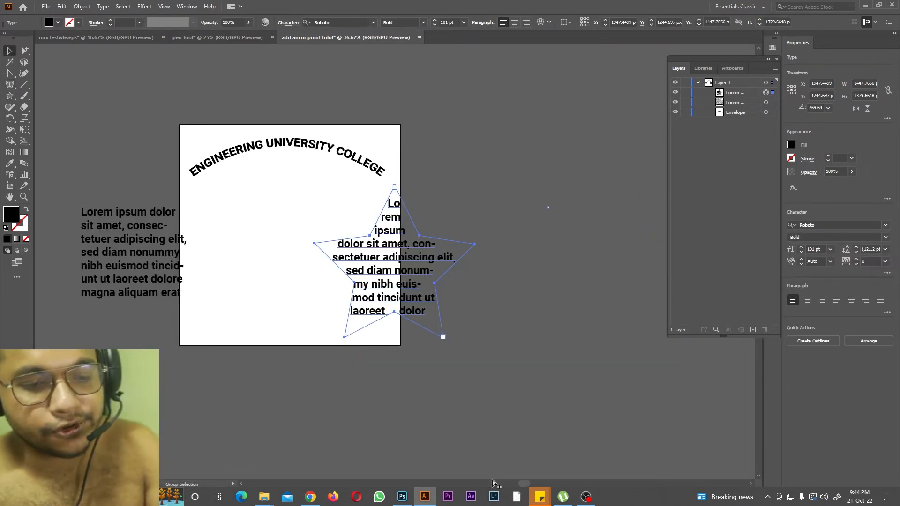
pyautogui.moveTo(10, 96); pyautogui.dragTo(39, 130)
pyautogui.moveTo(239, 317); pyautogui.dragTo(289, 360)
pyautogui.click(6, 53)
pyautogui.moveTo(253, 328); pyautogui.dragTo(287, 358)
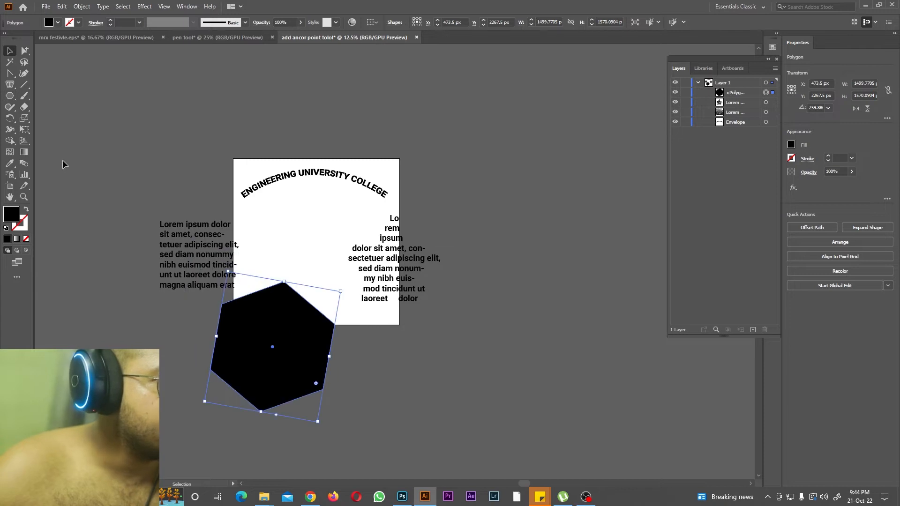
pyautogui.moveTo(10, 85); pyautogui.dragTo(62, 99)
pyautogui.click(253, 300)
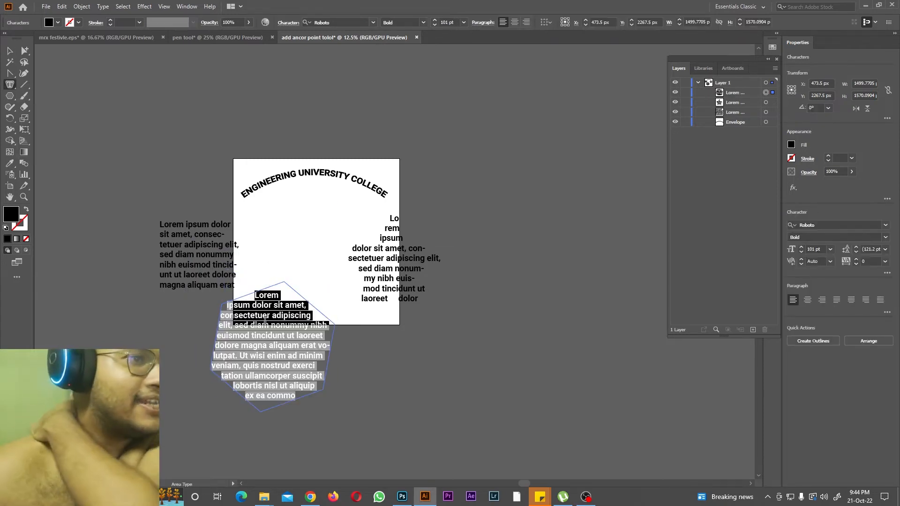
# Step: Draw an ellipse about 1511 by 1434 px below the artboard's lower-right corner and fill it with Area Type placeholder text
pyautogui.moveTo(10, 96); pyautogui.dragTo(49, 118)
pyautogui.moveTo(388, 333); pyautogui.dragTo(513, 451)
pyautogui.moveTo(10, 84); pyautogui.dragTo(64, 94)
pyautogui.click(412, 354)
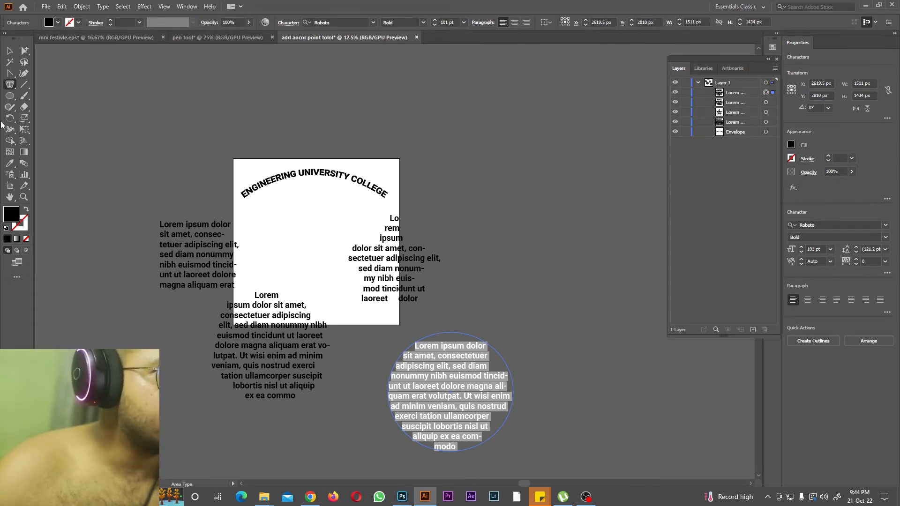
# Step: Draw an open curved path about 3166 by 2141 px beyond the artboard's upper-right corner with the Curvature tool
pyautogui.click(10, 84)
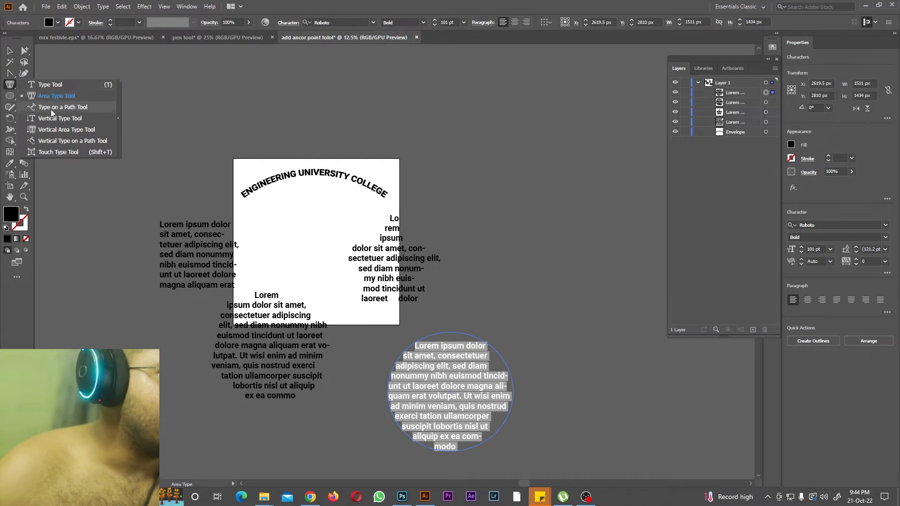
pyautogui.click(50, 108)
pyautogui.click(24, 74)
pyautogui.click(431, 133)
pyautogui.click(449, 140)
pyautogui.click(521, 219)
pyautogui.click(581, 246)
pyautogui.click(623, 176)
pyautogui.click(638, 94)
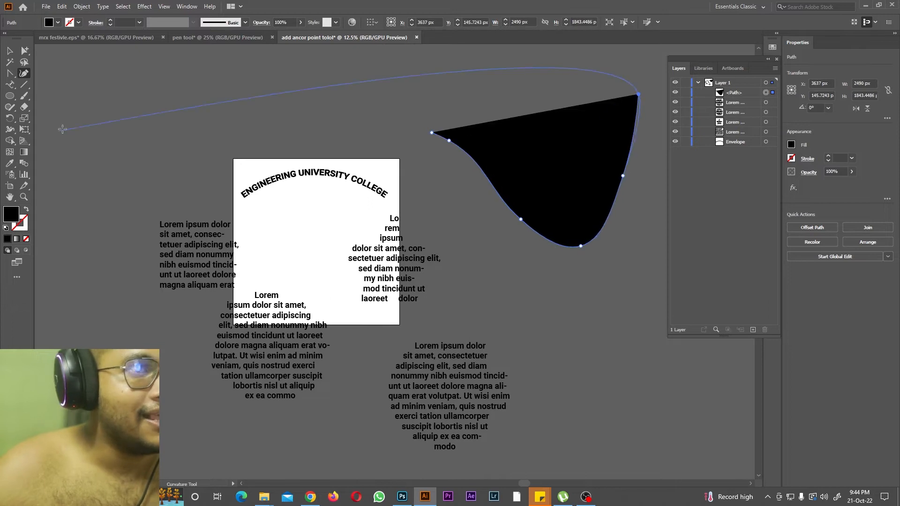
pyautogui.click(378, 98)
# Step: Run placeholder text along the whole curved path from its starting end with the Type on a Path tool
pyautogui.moveTo(10, 84); pyautogui.dragTo(44, 109)
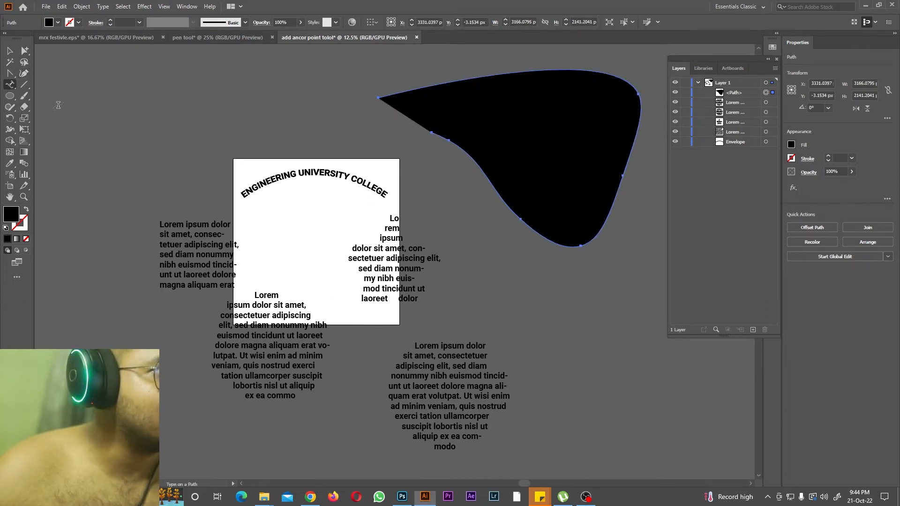
pyautogui.click(404, 92)
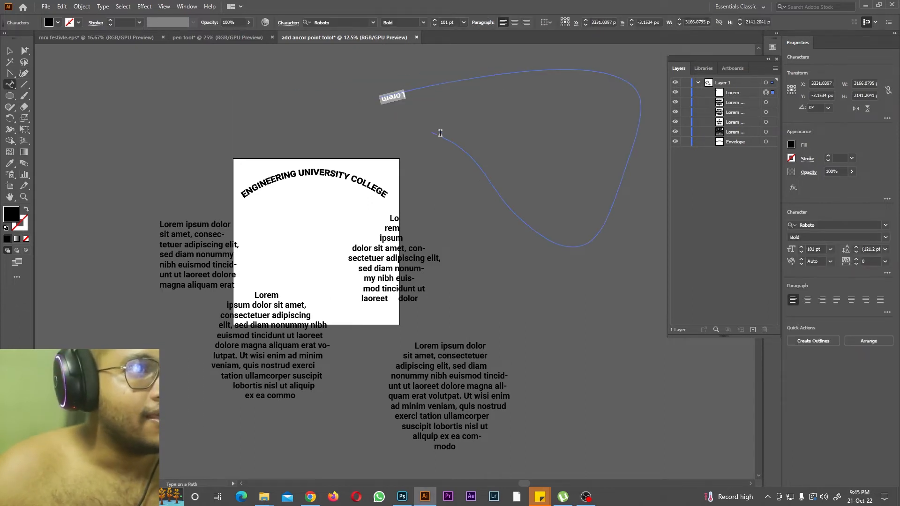
pyautogui.hotkey('ctrl', 'z')
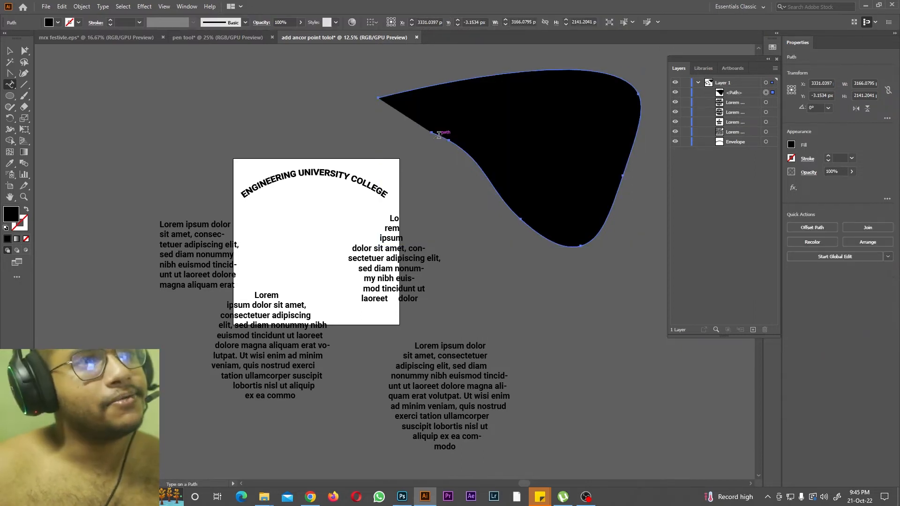
pyautogui.click(437, 133)
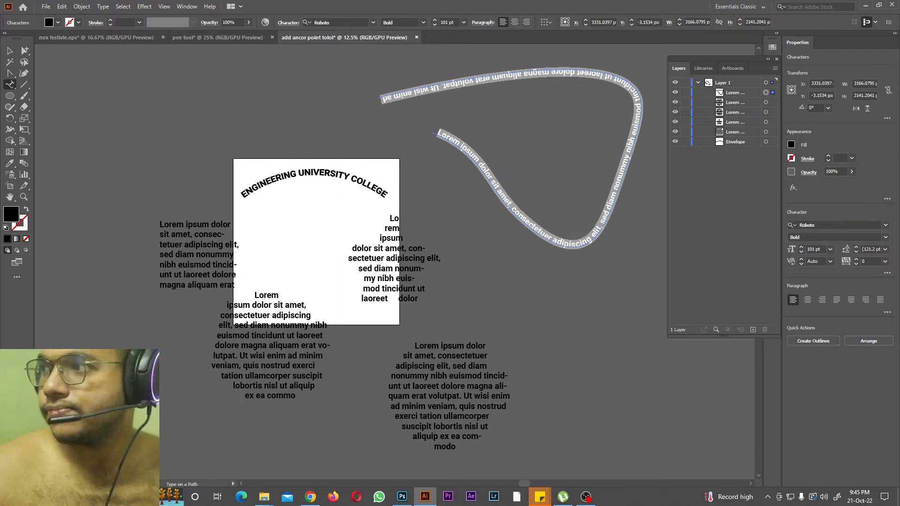
# Step: Delete all the sample text objects, including the arched envelope text, from Layer 1
pyautogui.rightClick(10, 89)
pyautogui.moveTo(735, 166); pyautogui.dragTo(710, 91)
pyautogui.click(765, 330)
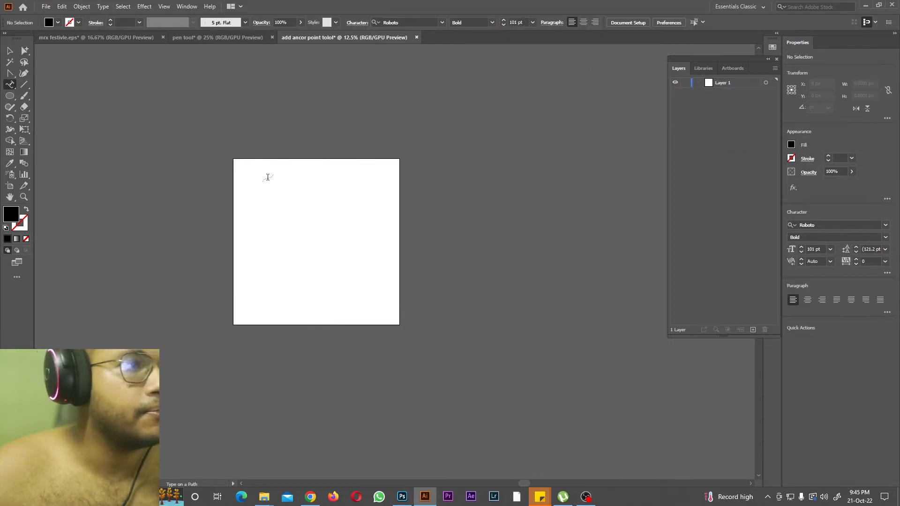
# Step: Place five separate vertical "Lorem ipsum" texts side by side across the artboard with the Vertical Type tool
pyautogui.scroll(1, 263, 175)
pyautogui.hotkey('ctrl', '=')
pyautogui.hotkey('ctrl', '=')
pyautogui.hotkey('ctrl', '=')
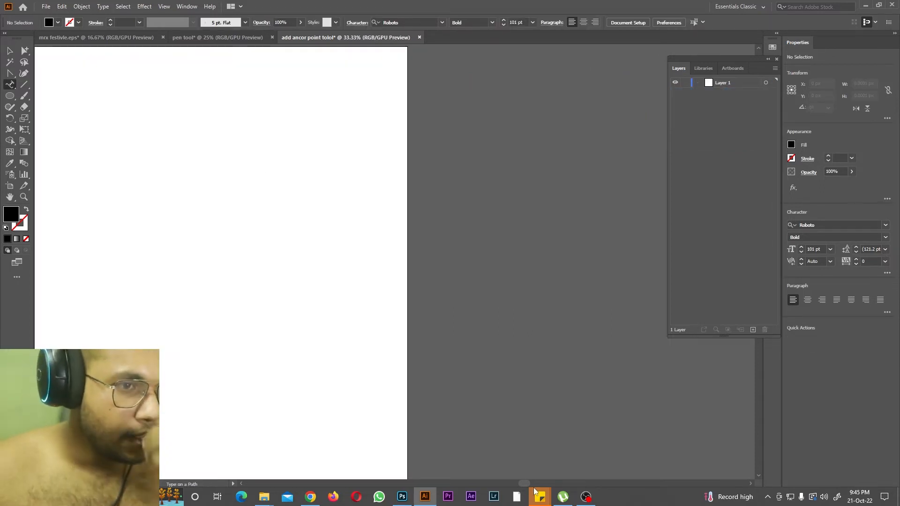
pyautogui.moveTo(532, 487); pyautogui.dragTo(501, 486)
pyautogui.moveTo(9, 84); pyautogui.dragTo(49, 115)
pyautogui.click(286, 154)
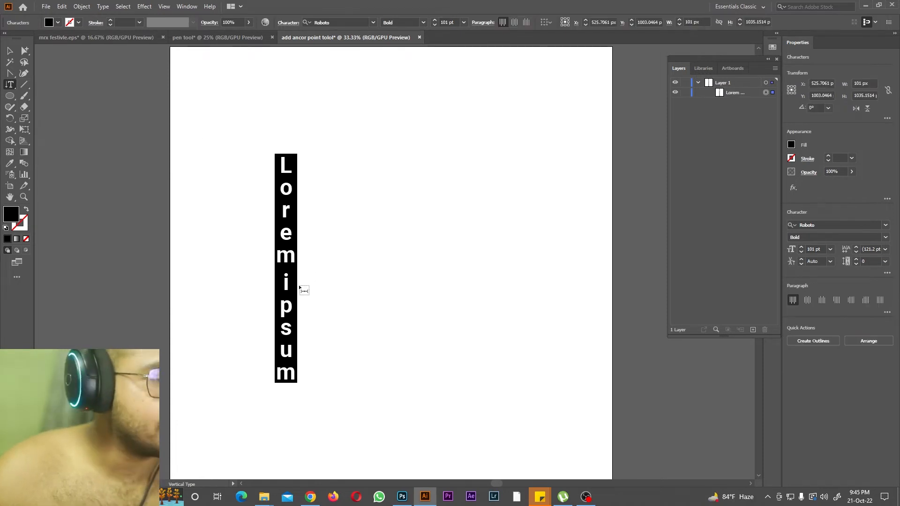
pyautogui.press('Escape')
pyautogui.click(339, 159)
pyautogui.press('Escape')
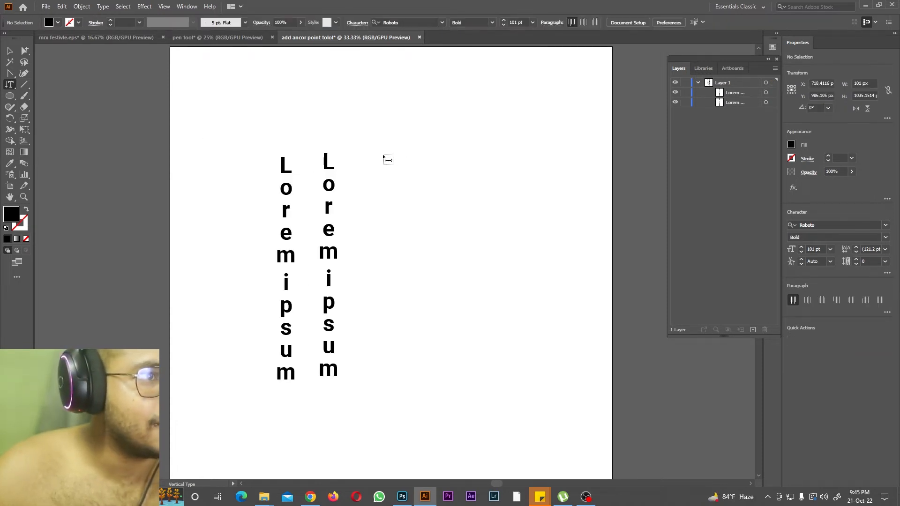
pyautogui.click(384, 156)
pyautogui.press('Escape')
pyautogui.click(428, 160)
pyautogui.press('Escape')
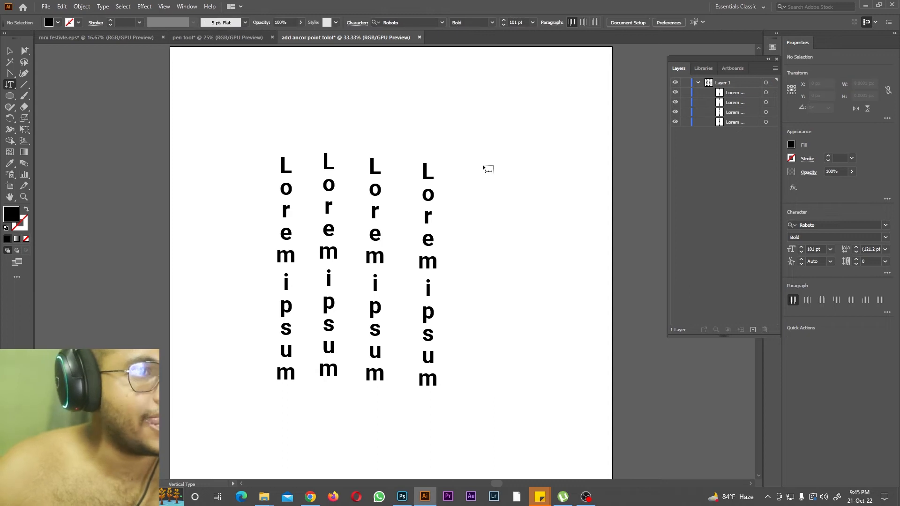
pyautogui.click(484, 165)
# Step: Choose the Vertical Area Type tool and delete all five vertical texts from Layer 1
pyautogui.click(9, 86)
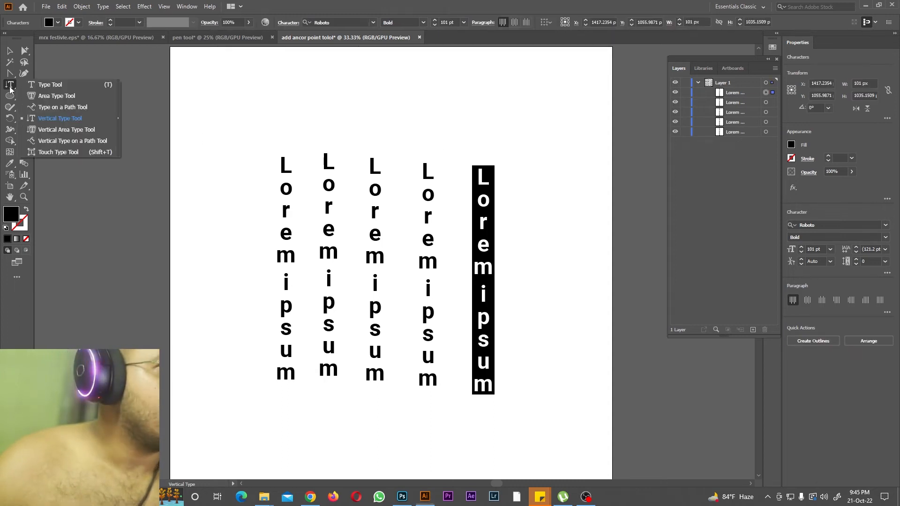
pyautogui.click(51, 129)
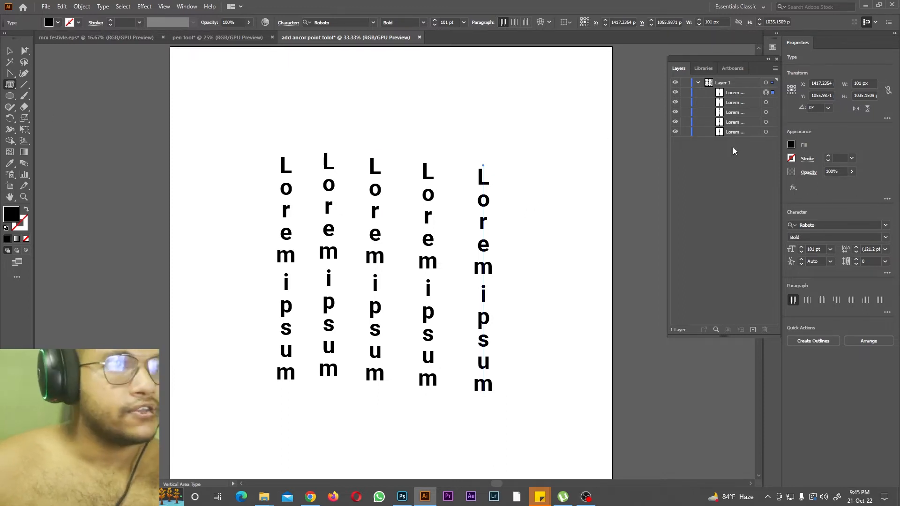
pyautogui.moveTo(733, 147); pyautogui.dragTo(708, 89)
pyautogui.click(764, 330)
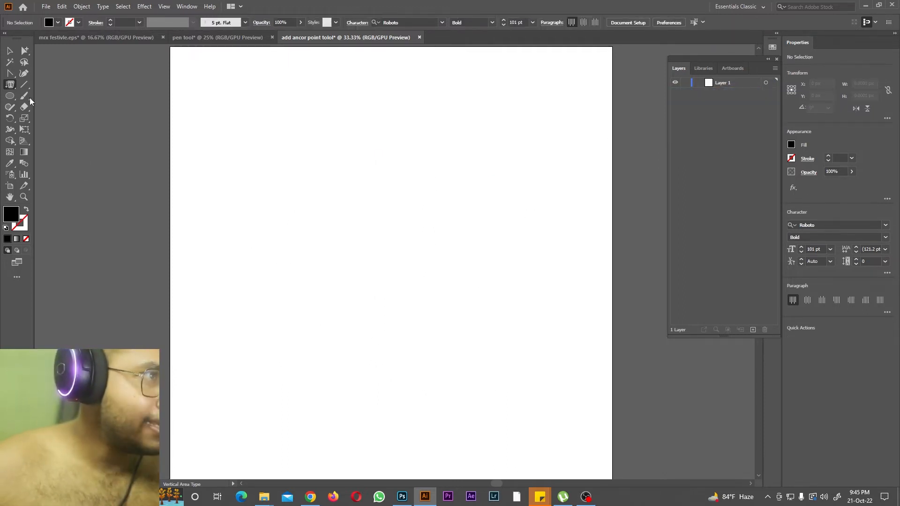
# Step: Draw a circle about 1266 px in diameter on the artboard and fill it with Vertical Area Type placeholder text
pyautogui.click(9, 96)
pyautogui.click(40, 120)
pyautogui.moveTo(232, 136); pyautogui.dragTo(512, 416)
pyautogui.click(10, 85)
pyautogui.click(66, 130)
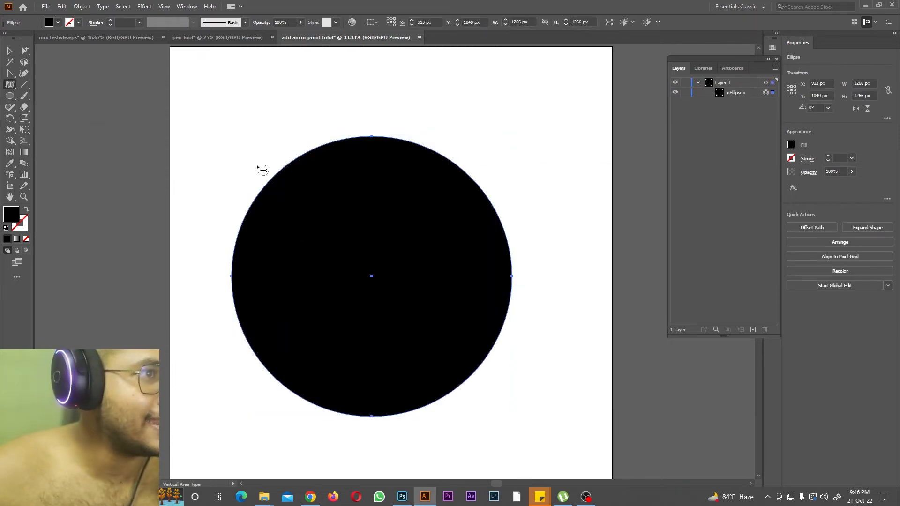
pyautogui.click(277, 177)
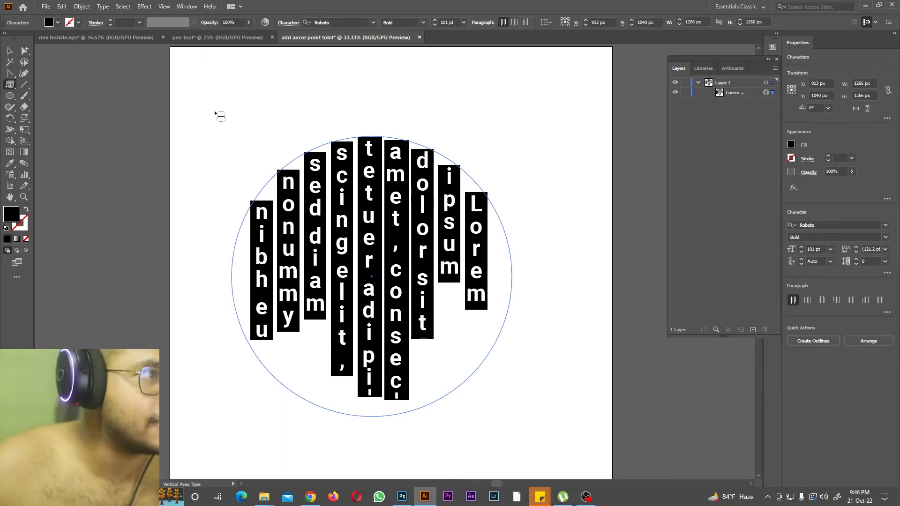
# Step: Choose the Vertical Type on a Path tool and delete the circular vertical text from Layer 1
pyautogui.click(10, 84)
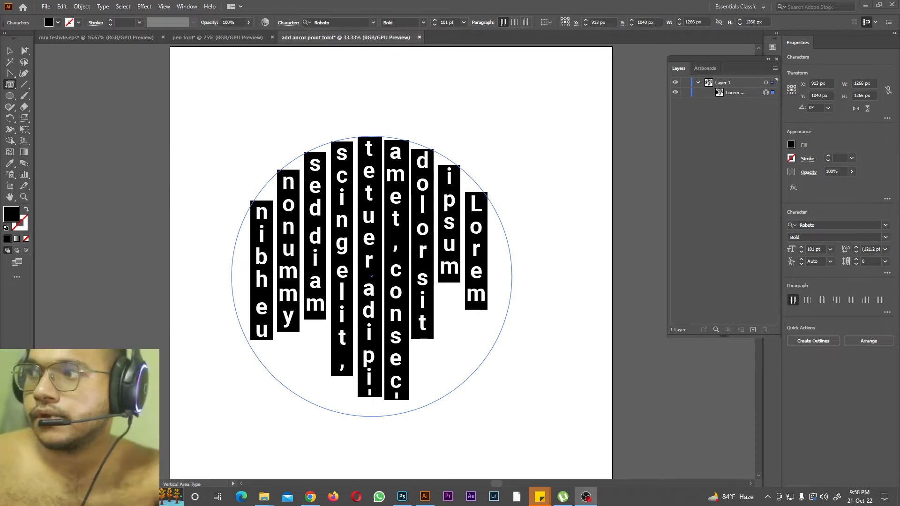
pyautogui.click(9, 85)
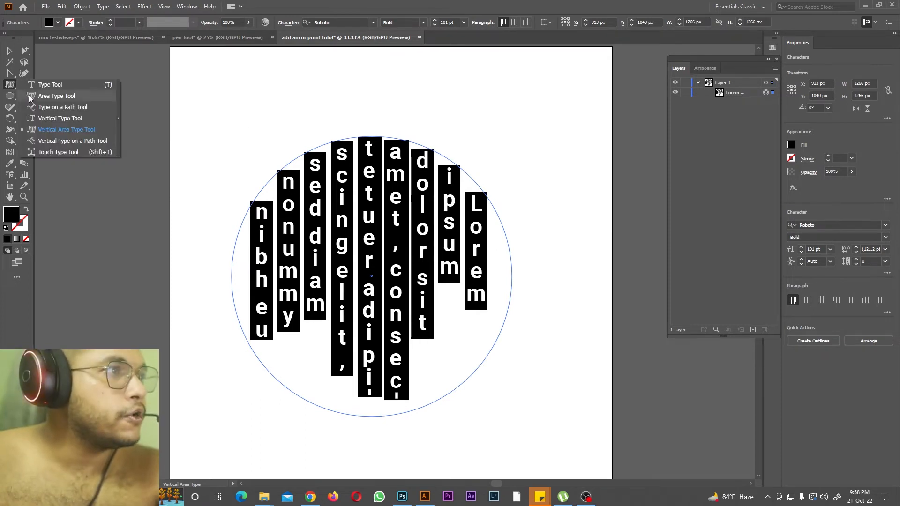
pyautogui.click(41, 140)
pyautogui.click(722, 92)
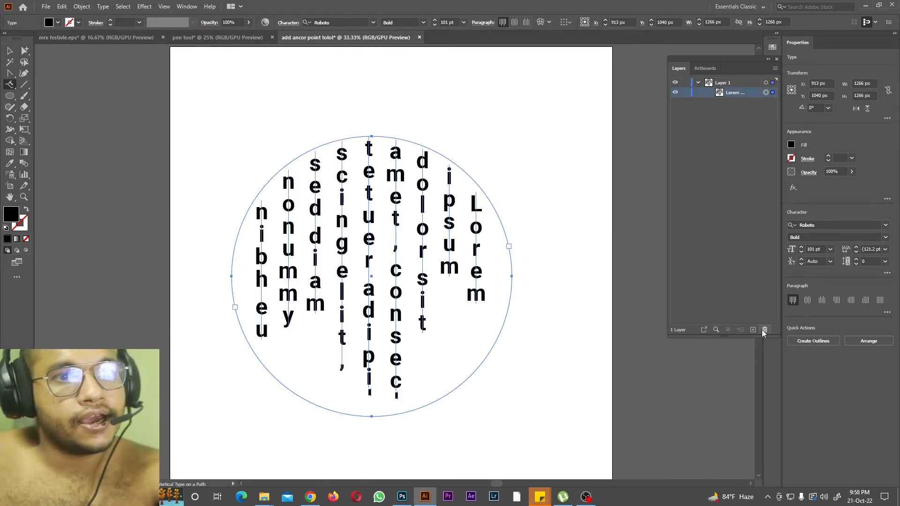
pyautogui.click(764, 330)
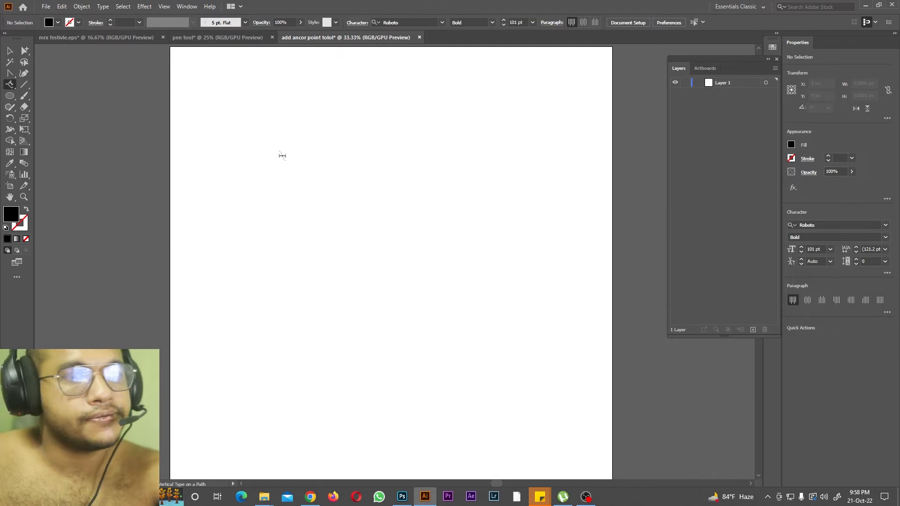
# Step: Draw an open rounded path about 1452 by 1247 px with the Curvature tool and run vertical placeholder text along it from the upper-left curve
pyautogui.click(24, 74)
pyautogui.click(247, 206)
pyautogui.click(227, 121)
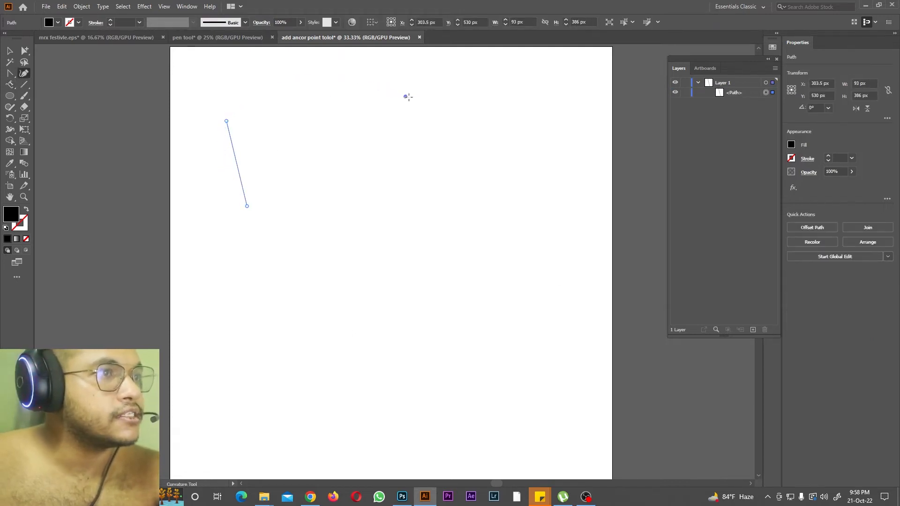
pyautogui.click(409, 97)
pyautogui.click(529, 143)
pyautogui.click(527, 275)
pyautogui.click(433, 361)
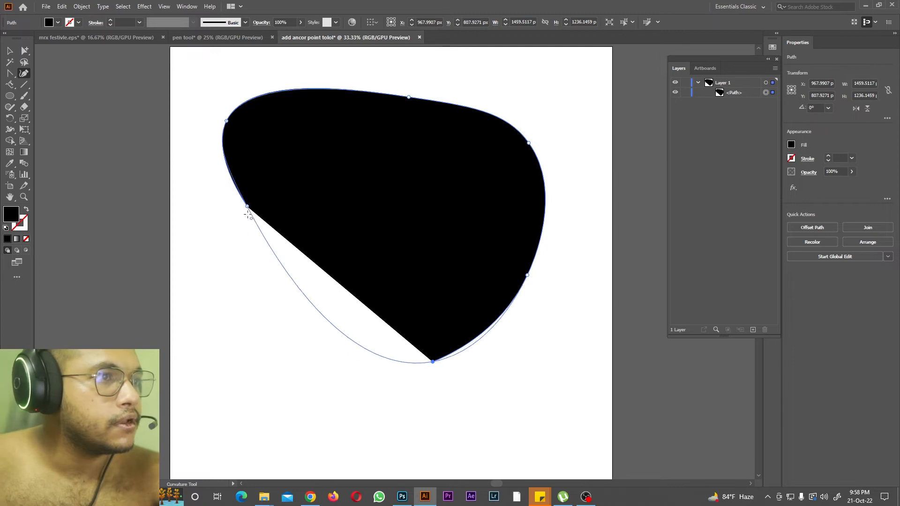
pyautogui.click(257, 274)
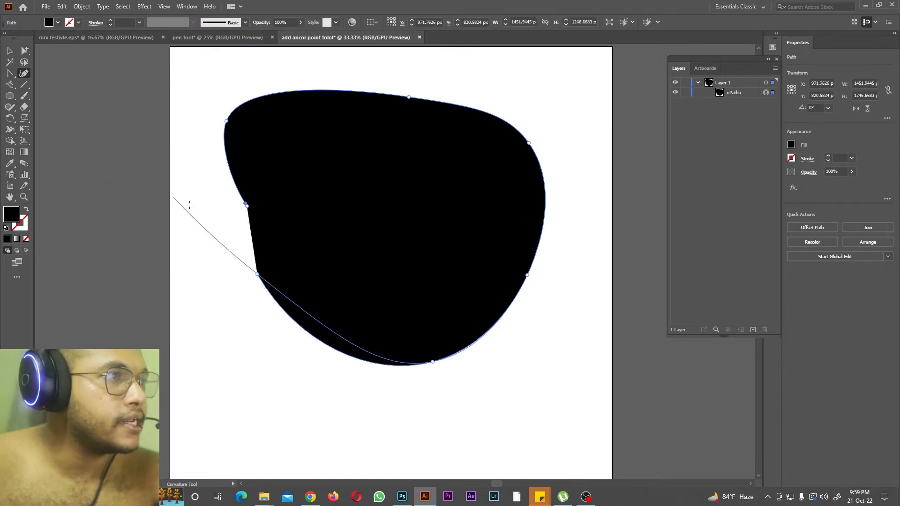
pyautogui.moveTo(9, 84); pyautogui.dragTo(61, 142)
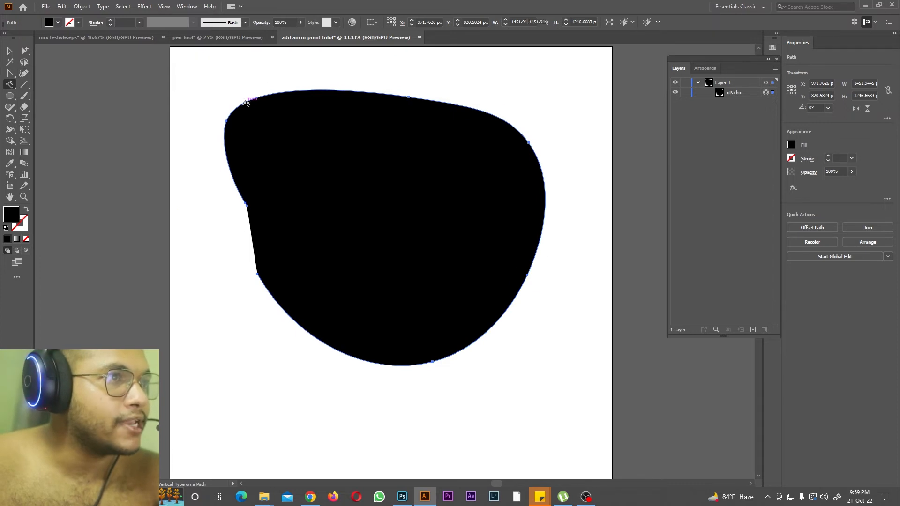
pyautogui.click(246, 102)
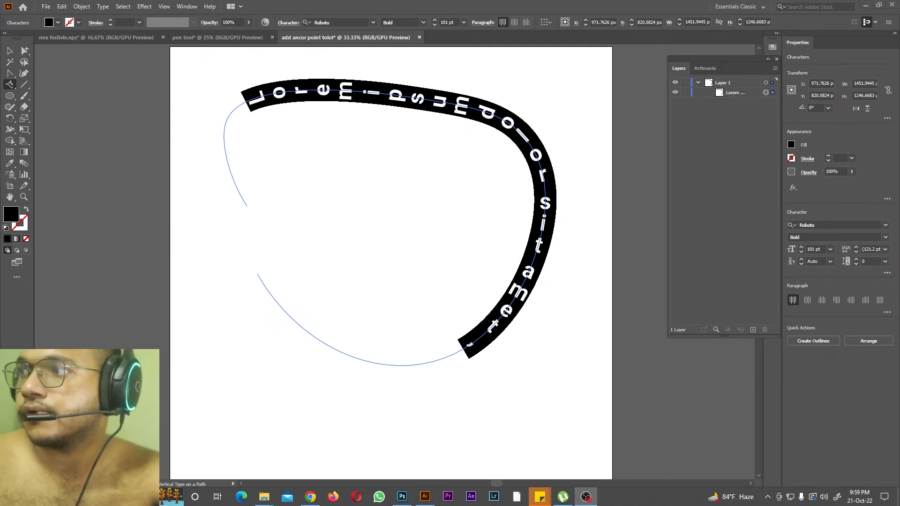
# Step: Delete the vertical text on the rounded path from Layer 1
pyautogui.click(9, 84)
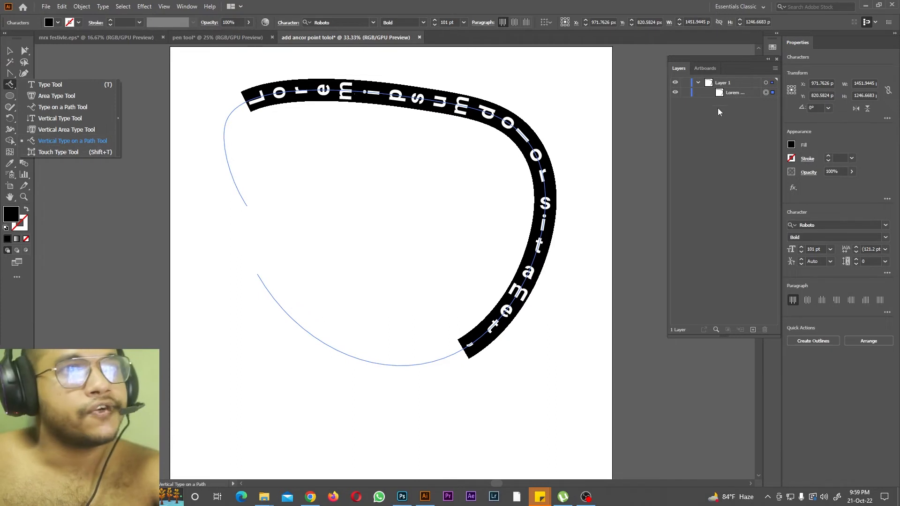
pyautogui.click(728, 93)
pyautogui.click(765, 330)
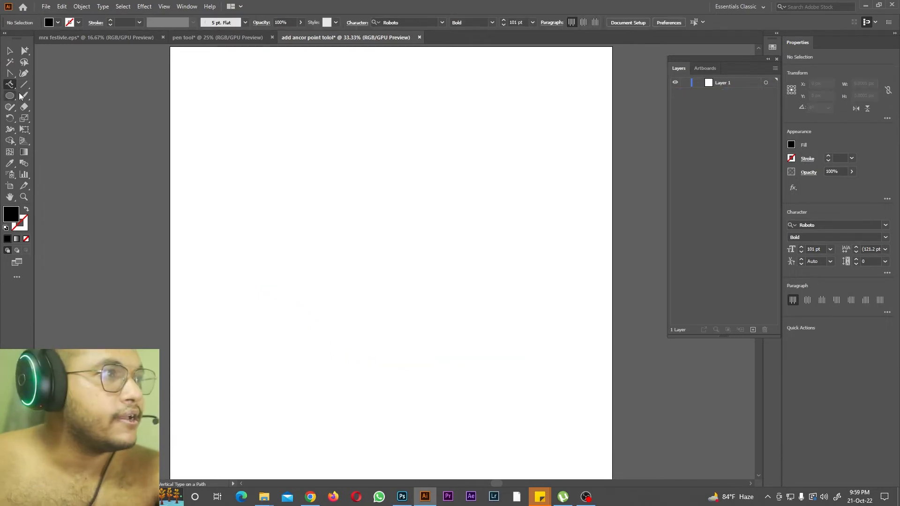
# Step: Add the point text "A2B2" in the upper part of the artboard with the Type tool
pyautogui.click(10, 84)
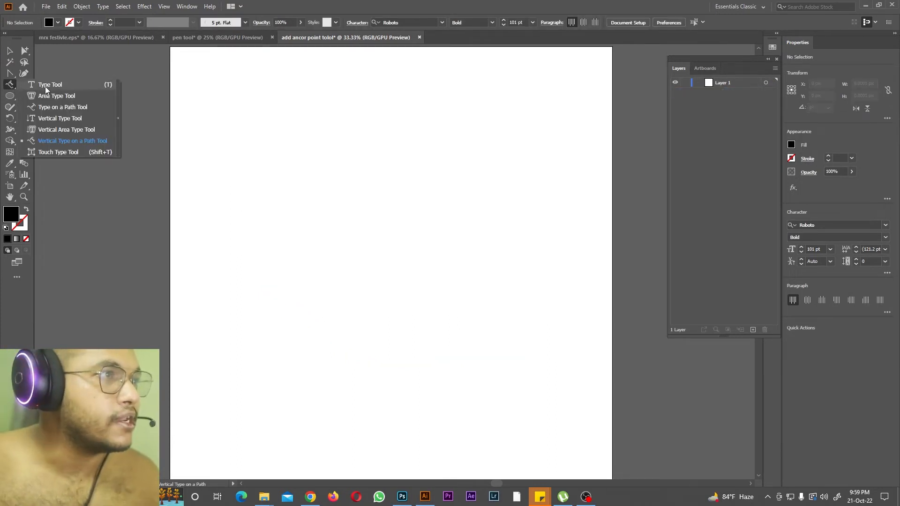
pyautogui.click(46, 82)
pyautogui.click(290, 186)
pyautogui.write('A2B2')
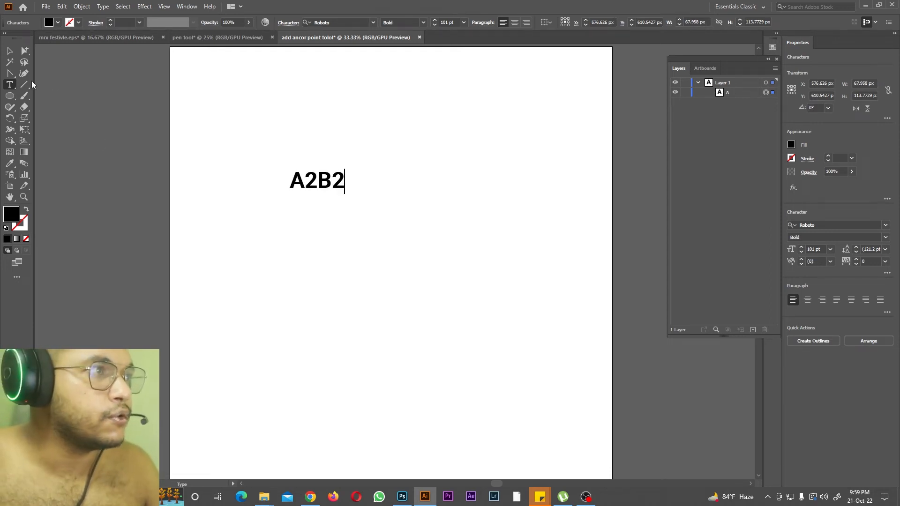
# Step: Raise both 2s of A2B2 into superscript positions with the Touch Type tool and shrink the first one slightly
pyautogui.click(9, 85)
pyautogui.click(26, 152)
pyautogui.click(318, 184)
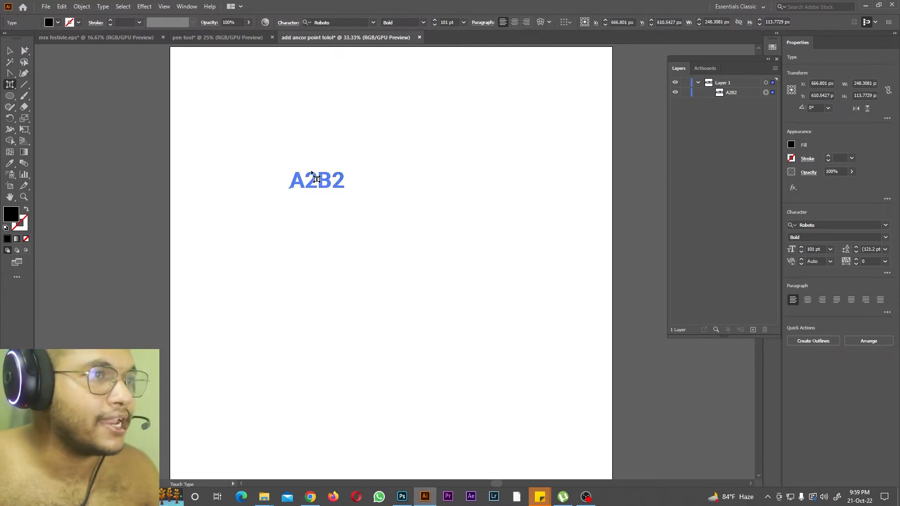
pyautogui.moveTo(307, 193); pyautogui.dragTo(337, 171)
pyautogui.click(337, 184)
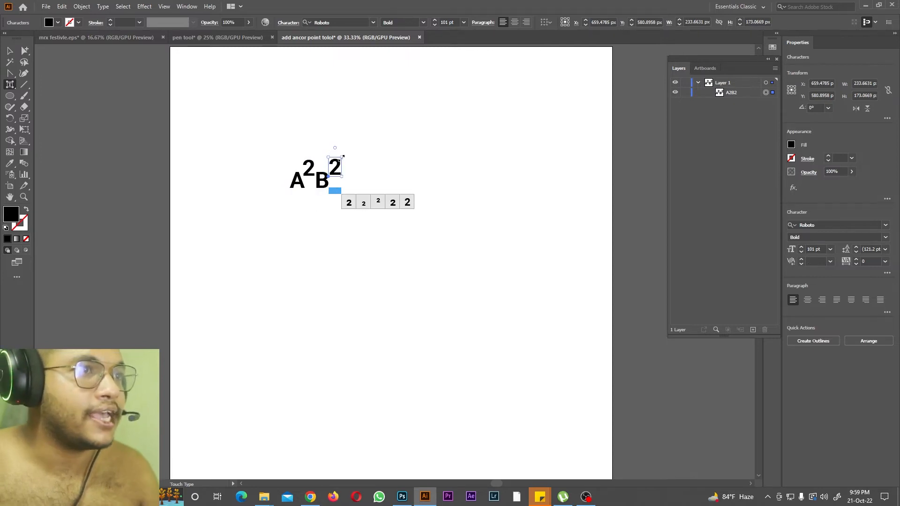
pyautogui.click(308, 167)
pyautogui.moveTo(316, 160); pyautogui.dragTo(311, 165)
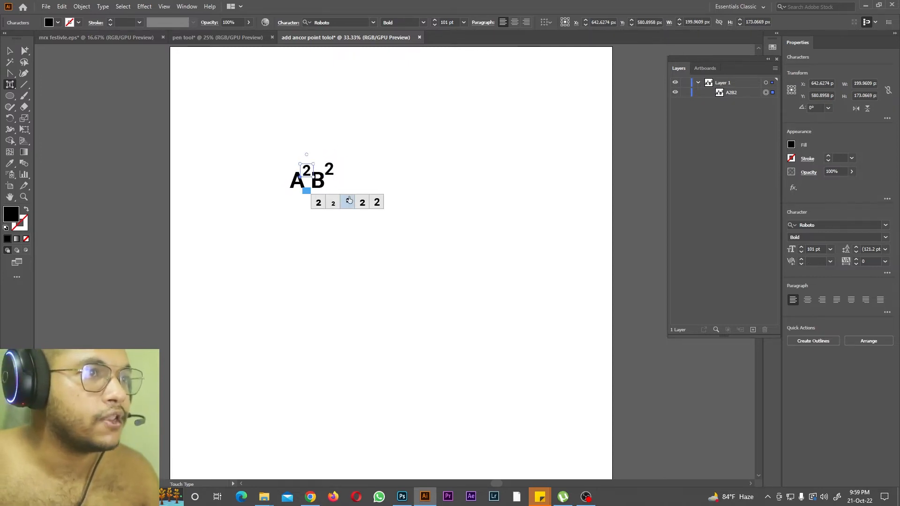
pyautogui.click(368, 141)
# Step: Add the point text "DREAM WEDDING PHOTO" below A2B2 with the Type tool
pyautogui.moveTo(10, 85); pyautogui.dragTo(47, 80)
pyautogui.click(290, 297)
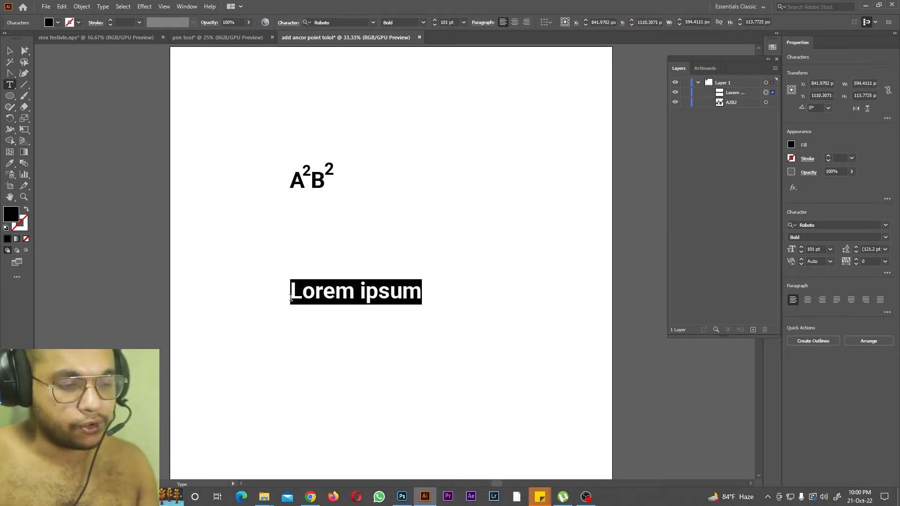
pyautogui.write('DREAM WEDDI')
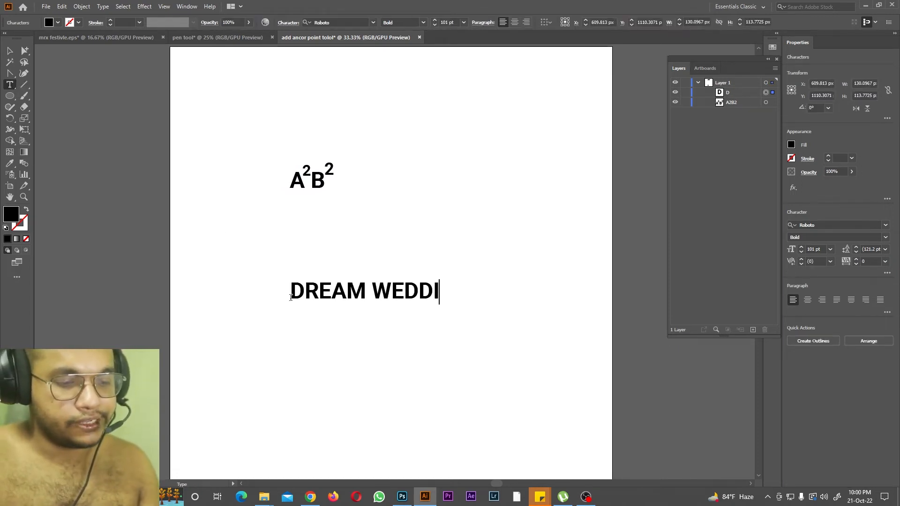
pyautogui.write('NG PHOTOT')
pyautogui.press('BackSpace')
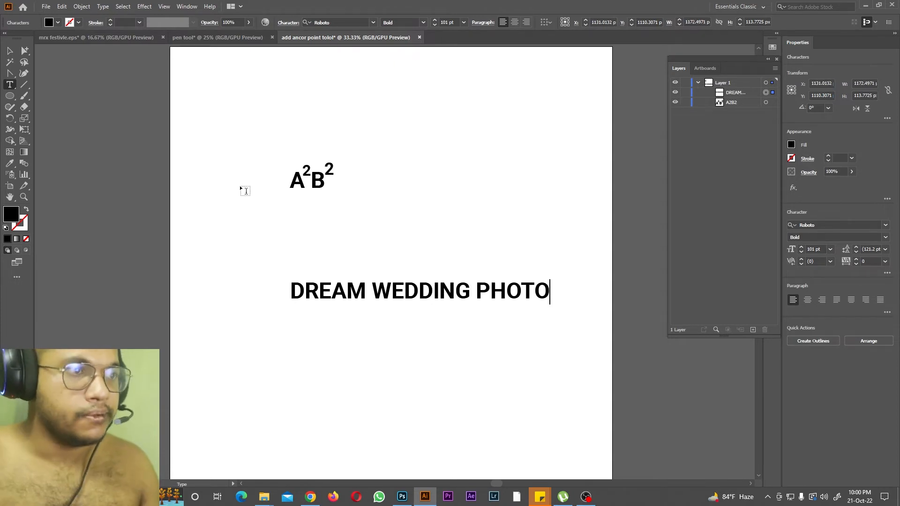
# Step: Enlarge the D of DREAM with the Touch Type tool, rotate the W of WEDDING, and enlarge and rotate the P of PHOTO
pyautogui.moveTo(9, 84); pyautogui.dragTo(47, 153)
pyautogui.click(301, 295)
pyautogui.moveTo(313, 280); pyautogui.dragTo(318, 265)
pyautogui.click(392, 294)
pyautogui.moveTo(409, 282); pyautogui.dragTo(424, 264)
pyautogui.click(524, 291)
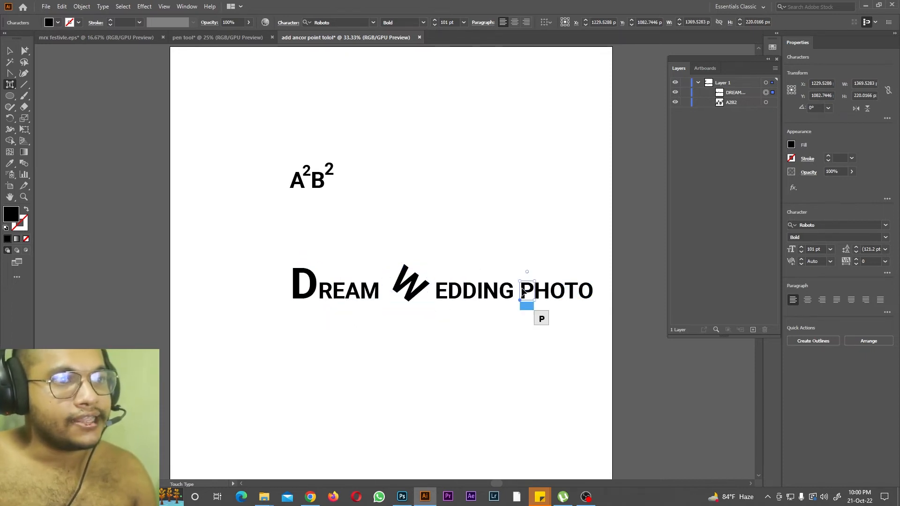
pyautogui.moveTo(534, 281); pyautogui.dragTo(565, 247)
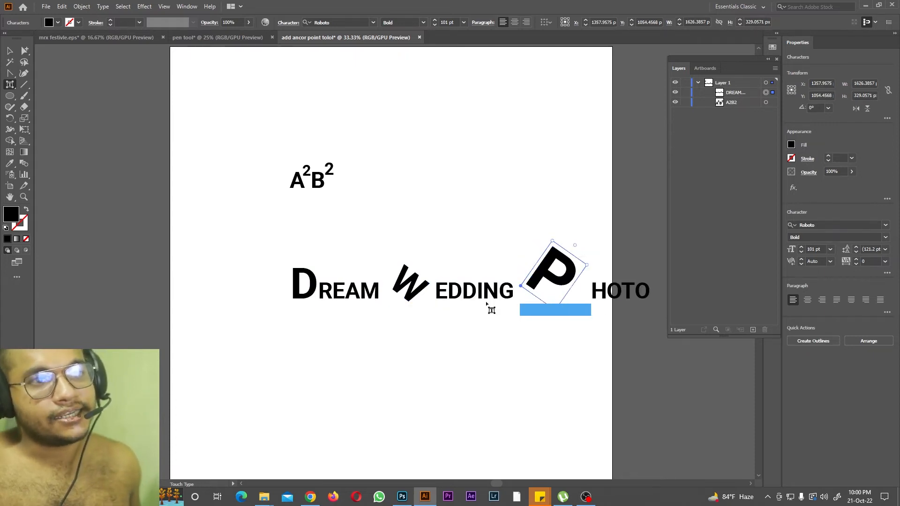
# Step: Draw seven near-vertical lines without a stroke on and beside the empty artboard with the Line Segment tool
pyautogui.hotkey('alt', 'Tab')
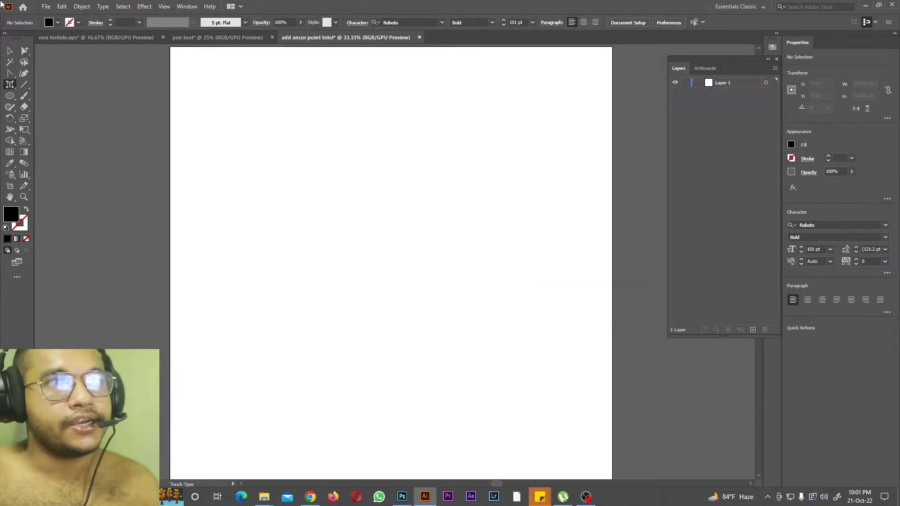
pyautogui.rightClick(24, 87)
pyautogui.click(46, 86)
pyautogui.moveTo(248, 103); pyautogui.dragTo(239, 218)
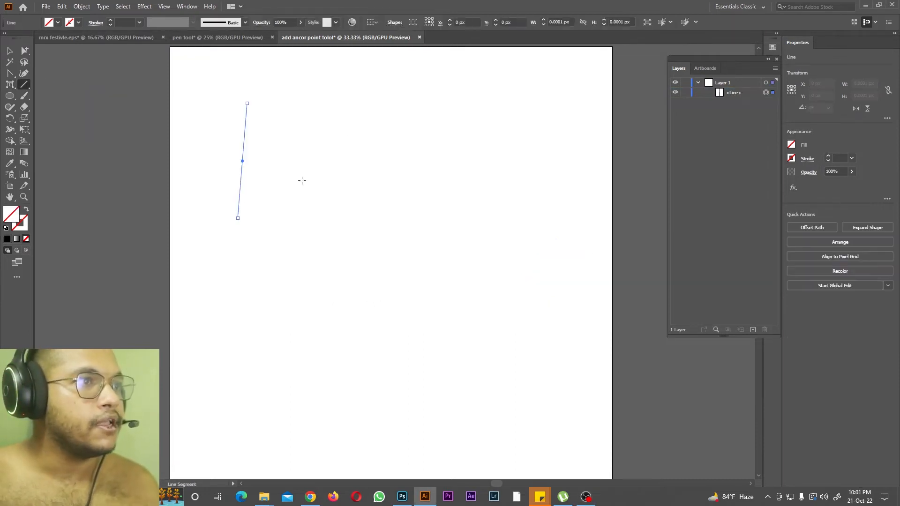
pyautogui.moveTo(335, 113); pyautogui.dragTo(320, 214)
pyautogui.moveTo(416, 112); pyautogui.dragTo(437, 217)
pyautogui.moveTo(642, 197); pyautogui.dragTo(643, 196)
pyautogui.moveTo(115, 106); pyautogui.dragTo(115, 172)
pyautogui.moveTo(65, 87); pyautogui.dragTo(64, 154)
pyautogui.moveTo(100, 90); pyautogui.dragTo(102, 118)
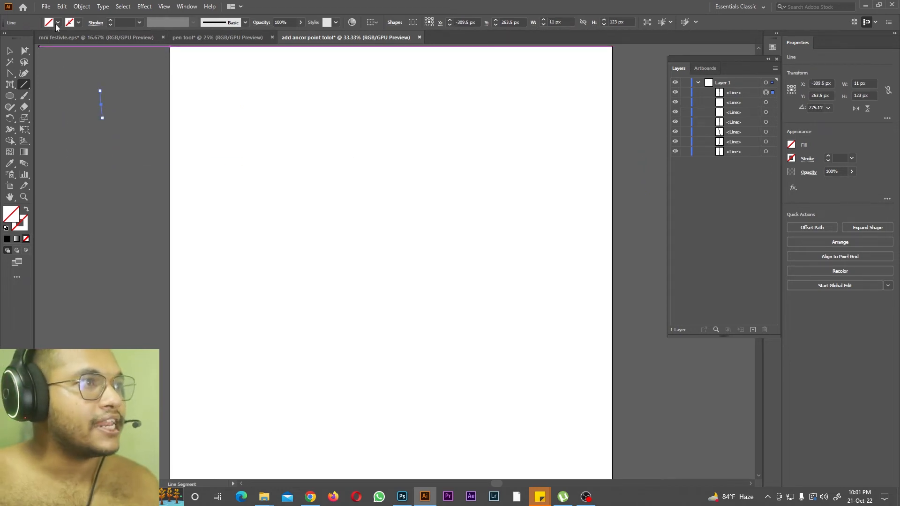
# Step: Give the last line a red 20 pt stroke and draw four more lines with it across the upper artboard
pyautogui.click(78, 25)
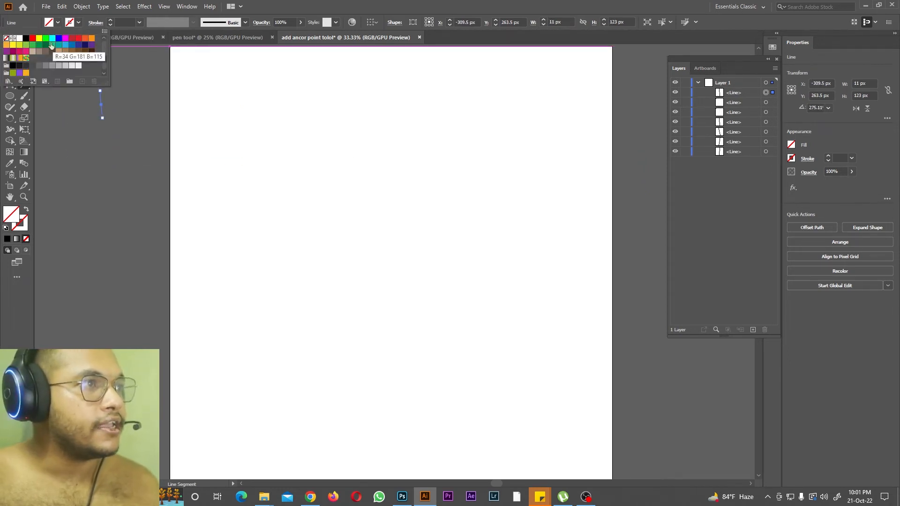
pyautogui.click(31, 40)
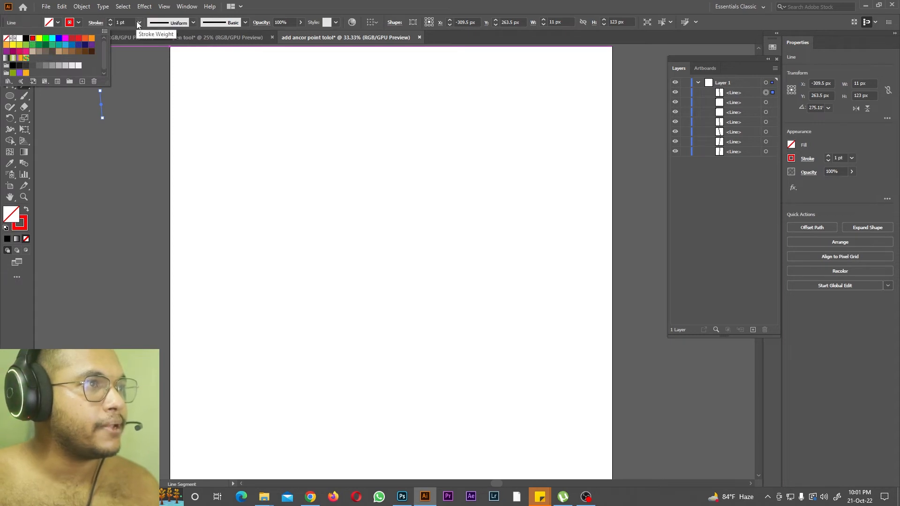
pyautogui.click(140, 23)
pyautogui.click(153, 207)
pyautogui.moveTo(237, 94); pyautogui.dragTo(240, 191)
pyautogui.moveTo(350, 109); pyautogui.dragTo(369, 193)
pyautogui.moveTo(451, 117); pyautogui.dragTo(452, 171)
pyautogui.moveTo(508, 103); pyautogui.dragTo(511, 141)
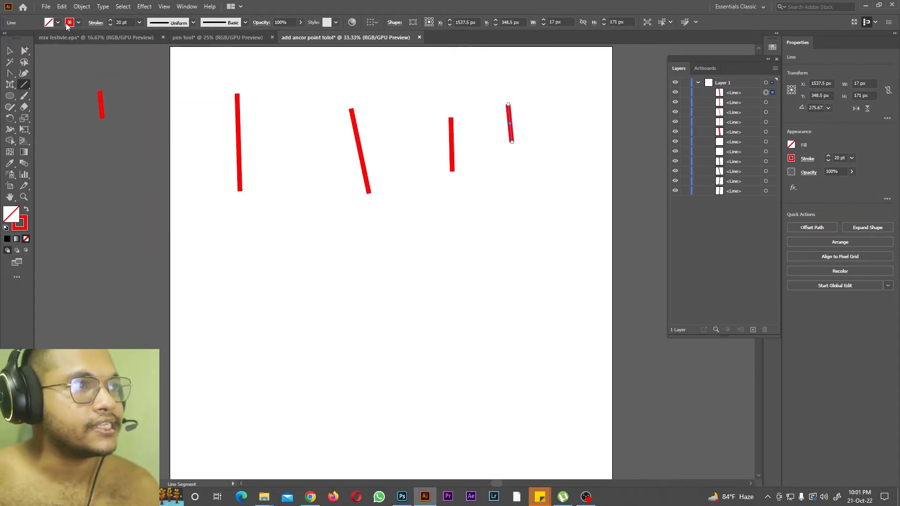
# Step: Try cyan and orange stroke colours on the last short line, ending with red
pyautogui.click(69, 22)
pyautogui.click(52, 37)
pyautogui.click(84, 39)
pyautogui.click(72, 37)
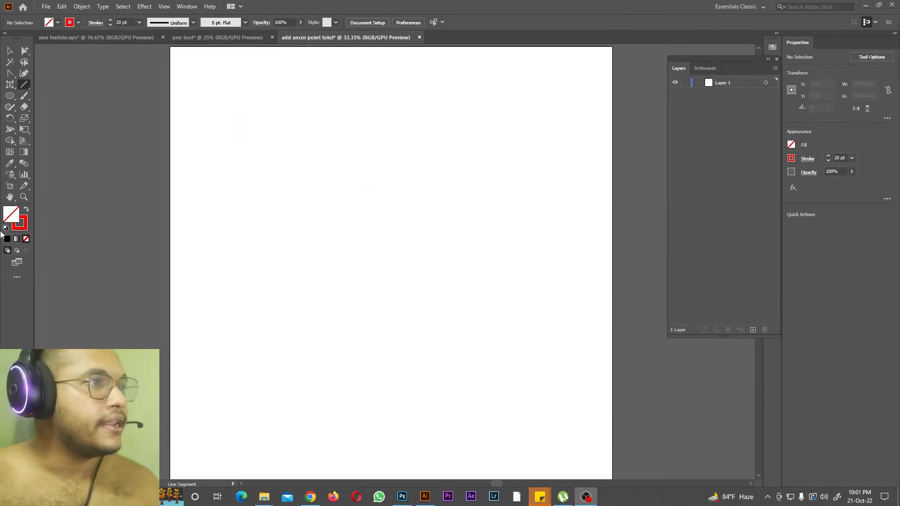
# Step: Draw four red 20 pt arcs across the upper half of the artboard with the Arc tool
pyautogui.moveTo(24, 85); pyautogui.dragTo(47, 96)
pyautogui.moveTo(316, 101)
pyautogui.mouseDown()
pyautogui.moveTo(191, 169)
pyautogui.moveTo(191, 192)
pyautogui.mouseUp()
pyautogui.moveTo(458, 111); pyautogui.dragTo(459, 158)
pyautogui.moveTo(522, 105); pyautogui.dragTo(581, 229)
pyautogui.moveTo(342, 125); pyautogui.dragTo(380, 228)
# Step: Set the last arc's stroke to 80 pt and try other stroke colours such as magenta, ending with red
pyautogui.click(139, 22)
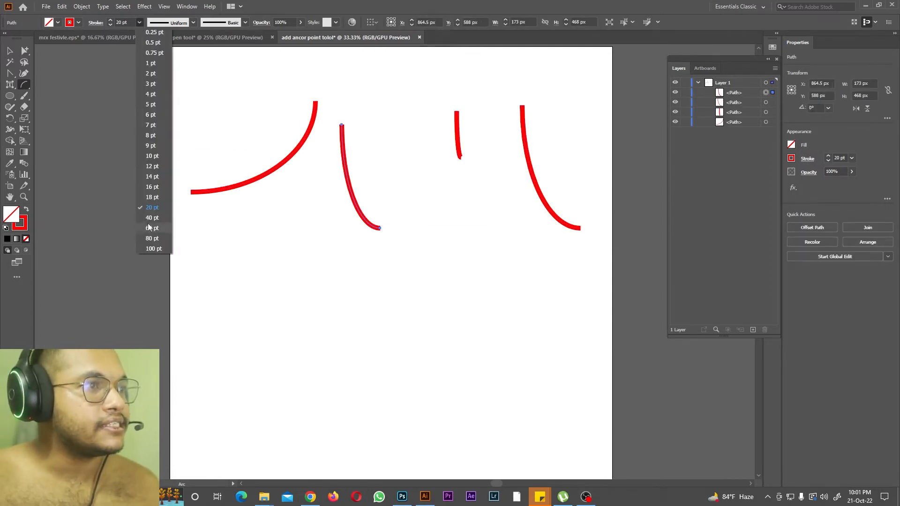
pyautogui.click(152, 238)
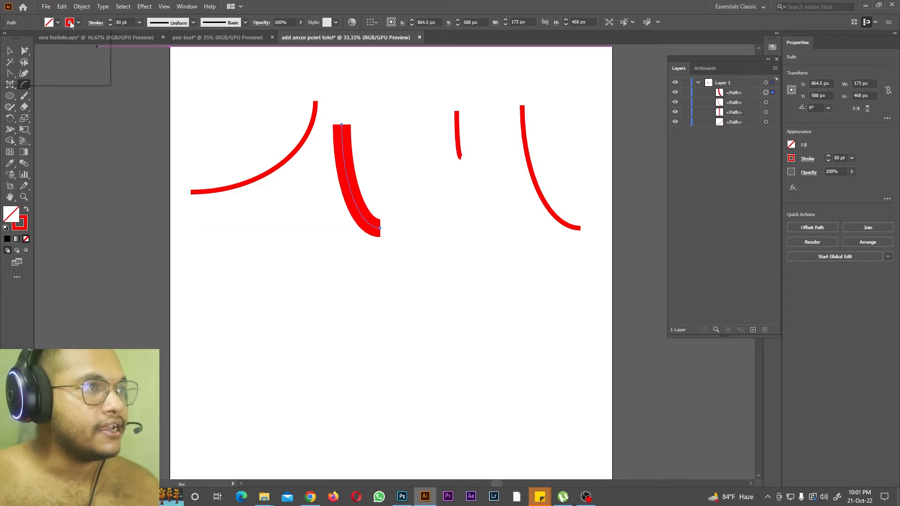
pyautogui.click(71, 22)
pyautogui.click(32, 42)
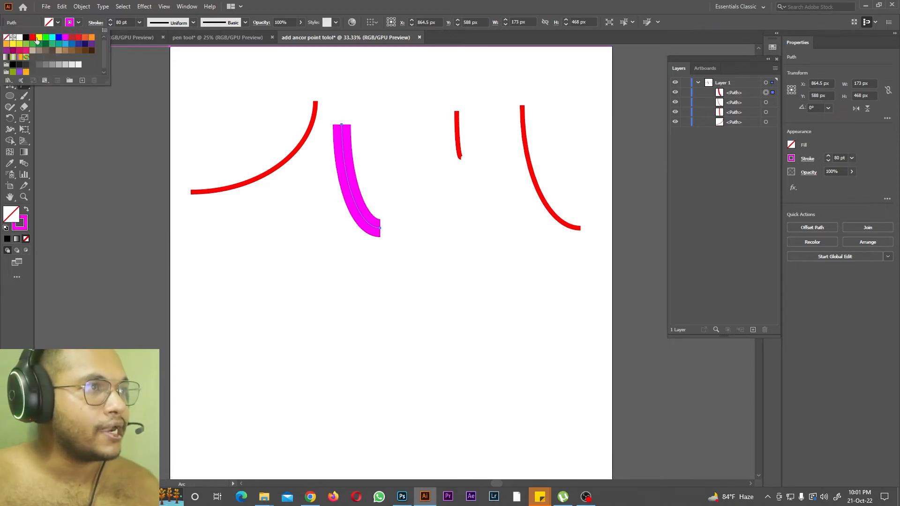
pyautogui.click(37, 38)
pyautogui.click(33, 38)
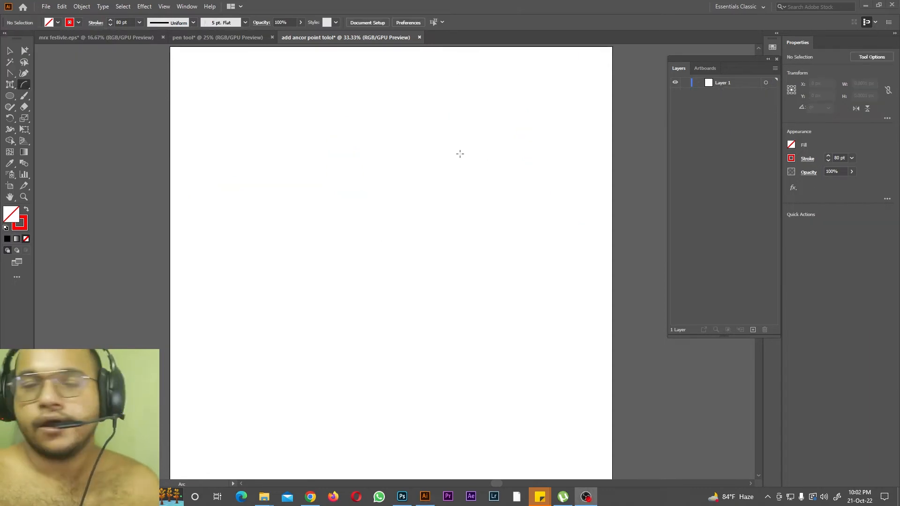
# Step: Draw a rectangle about 553 by 667 px over the artboard's left edge and fill it with RGB Yellow
pyautogui.rightClick(11, 99)
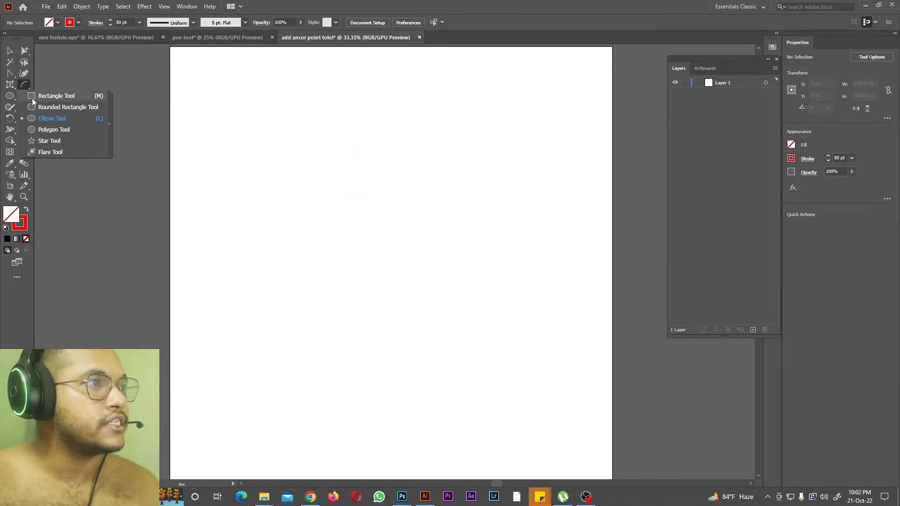
pyautogui.click(33, 99)
pyautogui.moveTo(97, 104)
pyautogui.mouseDown()
pyautogui.moveTo(198, 203)
pyautogui.moveTo(221, 251)
pyautogui.mouseUp()
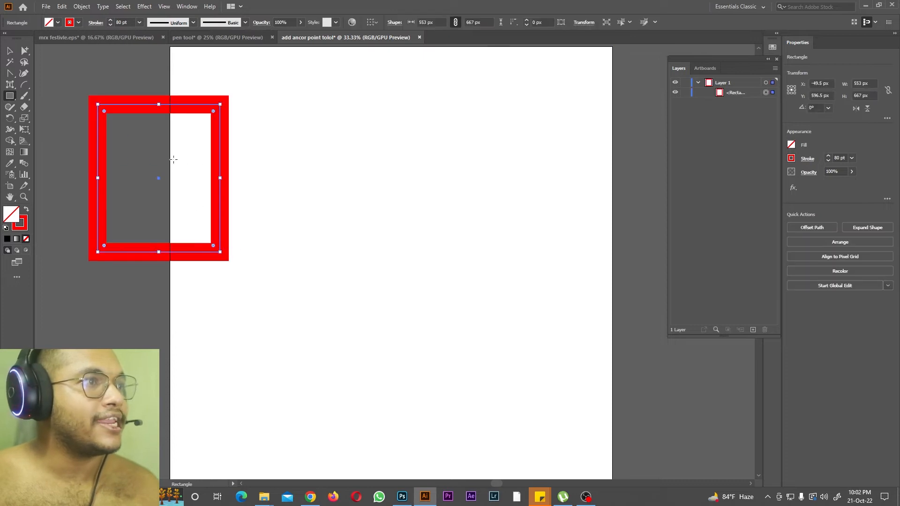
pyautogui.click(69, 22)
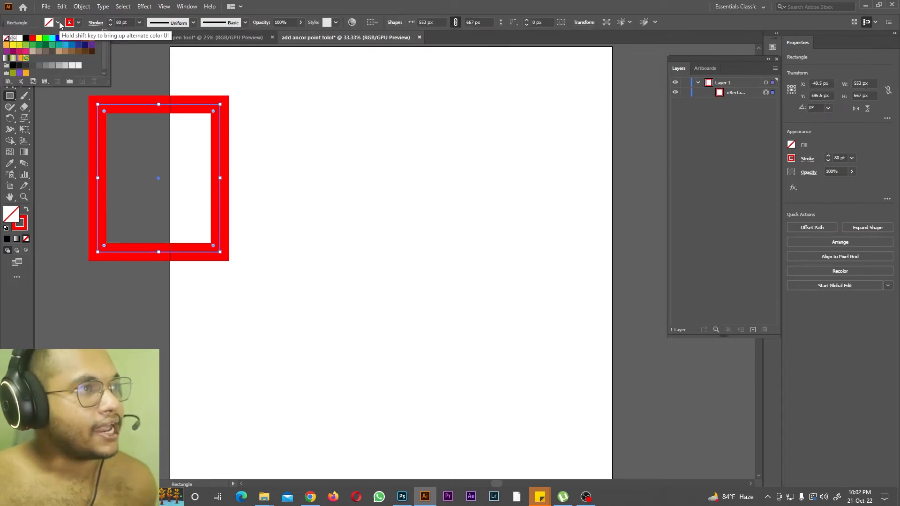
pyautogui.click(39, 38)
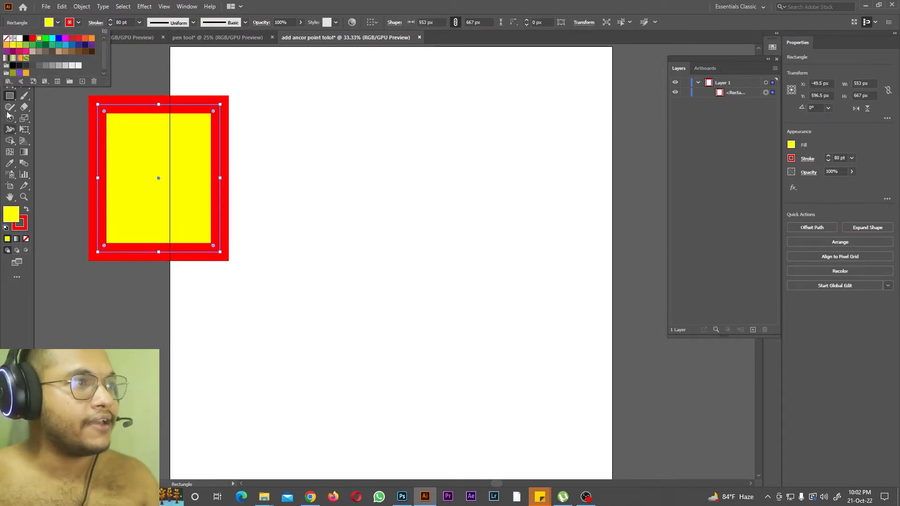
pyautogui.click(353, 4)
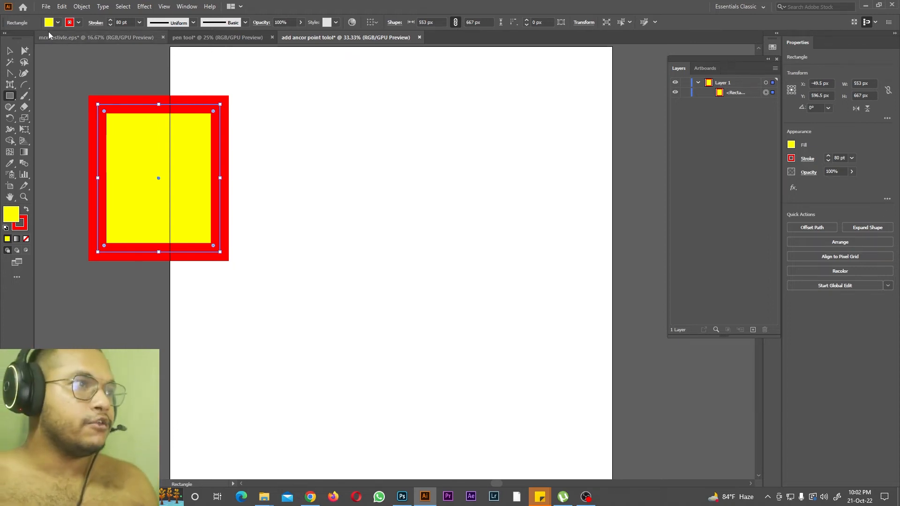
# Step: Draw a rounded rectangle about 551 by 595 px beside the rectangle, and a circle to the right of it
pyautogui.moveTo(10, 96); pyautogui.dragTo(43, 104)
pyautogui.moveTo(307, 109); pyautogui.dragTo(429, 241)
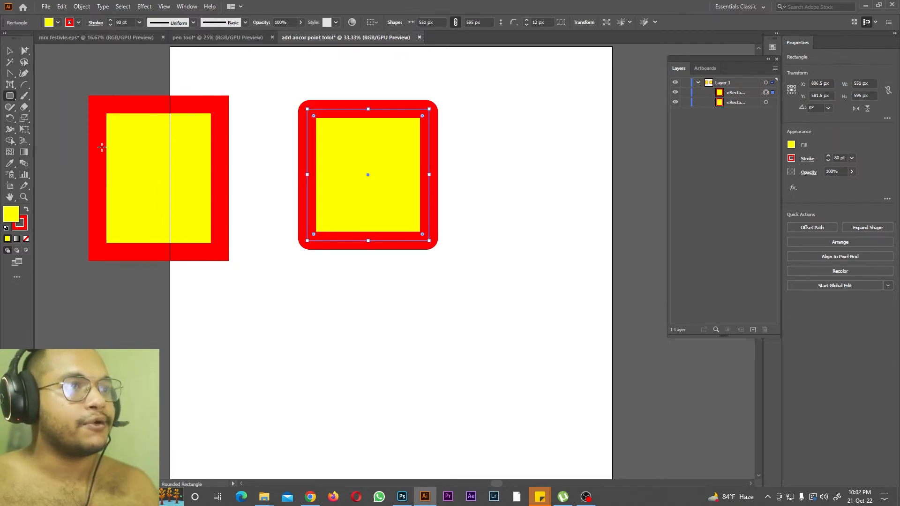
pyautogui.moveTo(9, 95); pyautogui.dragTo(42, 114)
pyautogui.moveTo(513, 117); pyautogui.dragTo(609, 226)
# Step: Draw a tilted hexagon about 777 by 786 px with the Polygon tool and move it below the first rectangle
pyautogui.moveTo(9, 96); pyautogui.dragTo(47, 129)
pyautogui.scroll(-2, 124, 247)
pyautogui.moveTo(125, 247); pyautogui.dragTo(185, 307)
pyautogui.press('v')
pyautogui.moveTo(76, 198); pyautogui.dragTo(149, 351)
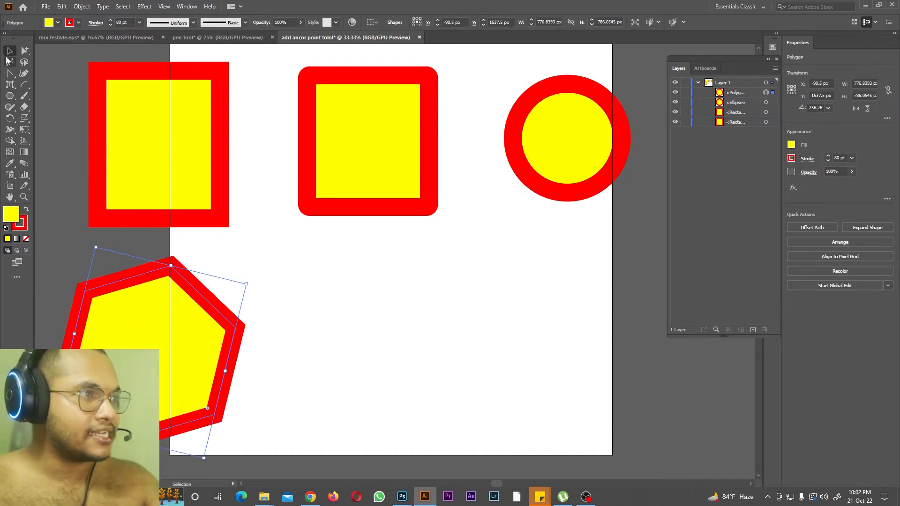
# Step: Draw a five-pointed star about 1065 by 1085 px below the rounded rectangle and choose the Flare tool
pyautogui.moveTo(10, 96); pyautogui.dragTo(63, 142)
pyautogui.moveTo(416, 325); pyautogui.dragTo(528, 407)
pyautogui.moveTo(10, 95); pyautogui.dragTo(59, 153)
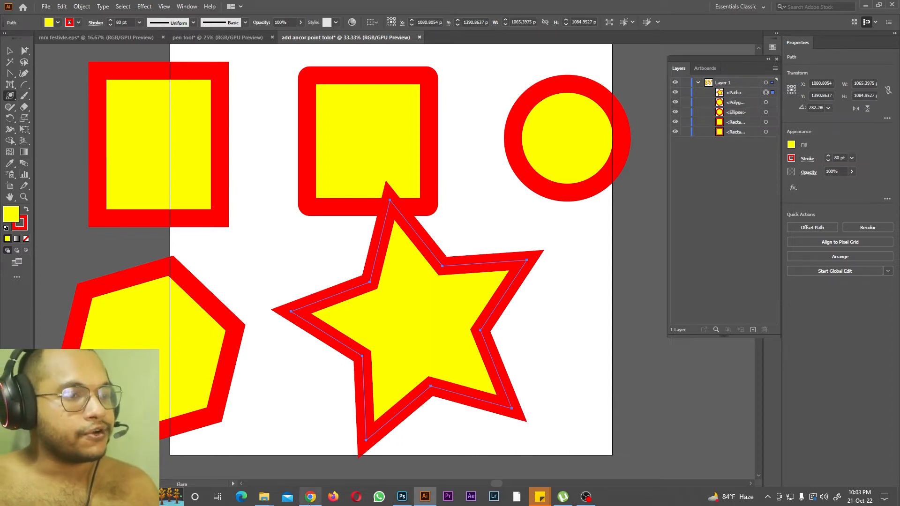
# Step: Switch to Chrome, search Google for "flare design" in a new tab and browse the images related to a lens flare result
pyautogui.click(311, 497)
pyautogui.click(574, 8)
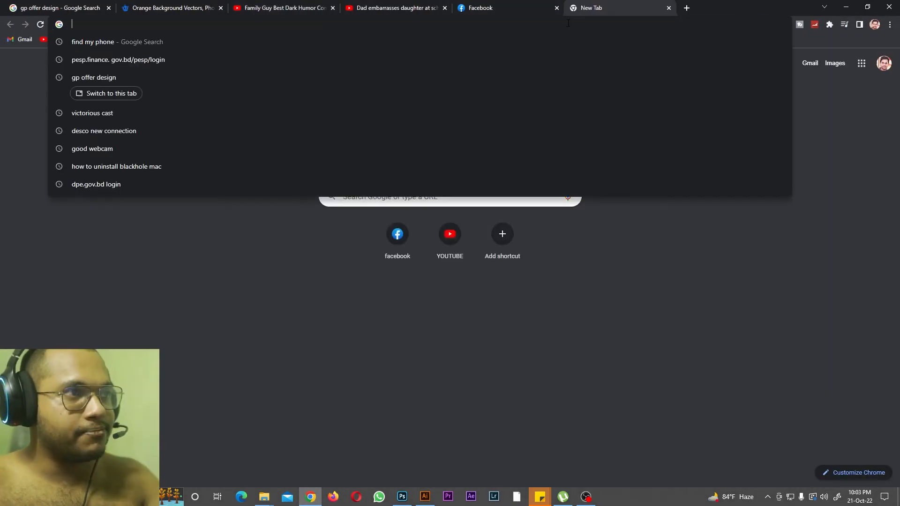
pyautogui.write('FLARE')
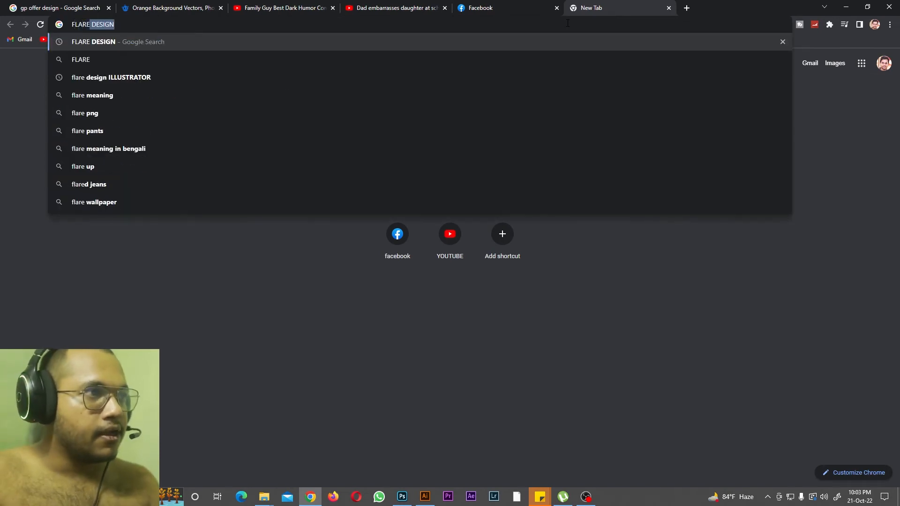
pyautogui.press('Return')
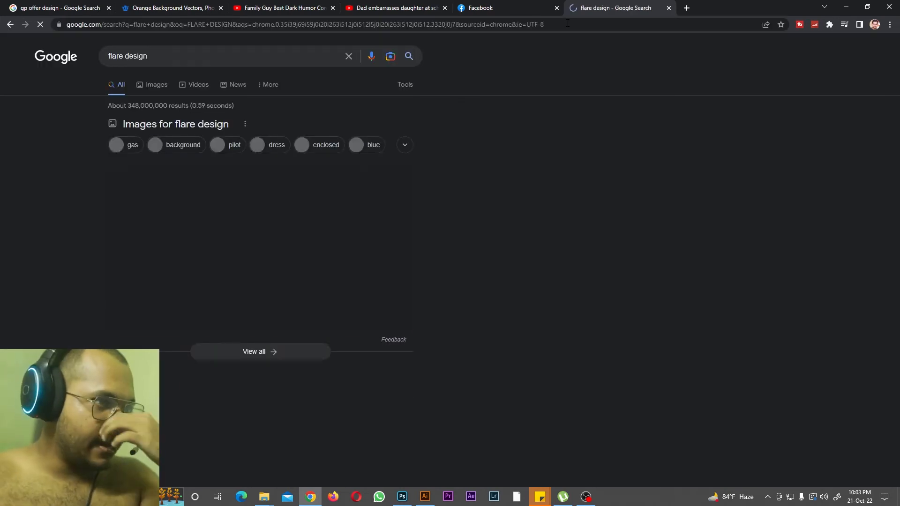
pyautogui.click(317, 300)
pyautogui.scroll(-5, 470, 241)
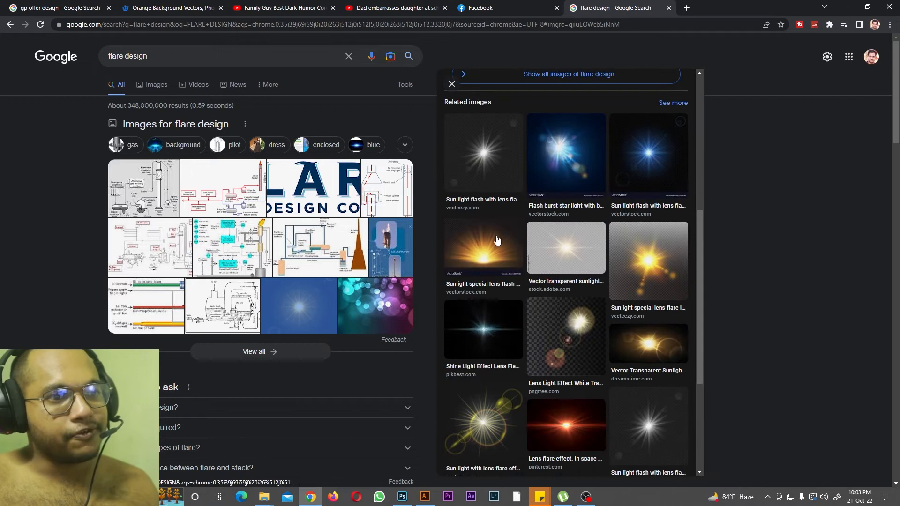
# Step: Browse further lens flare examples among the related images in the search results
pyautogui.click(492, 171)
pyautogui.scroll(-5, 488, 235)
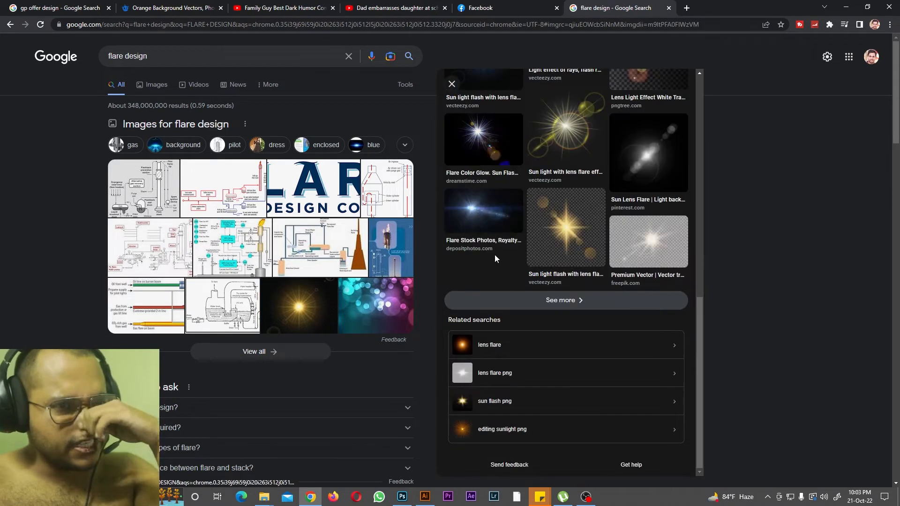
pyautogui.click(486, 227)
# Step: Switch back to Illustrator and delete the star and all the other shapes from the artboard
pyautogui.click(846, 6)
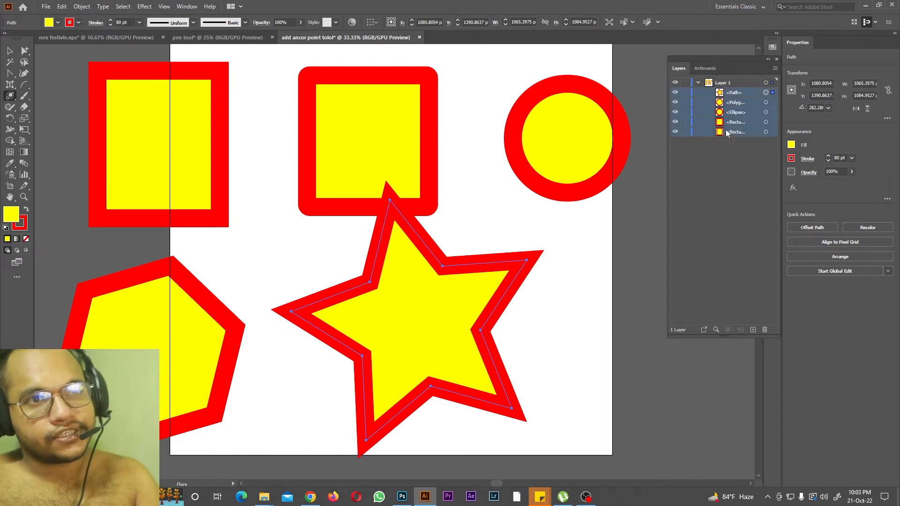
pyautogui.press('Delete')
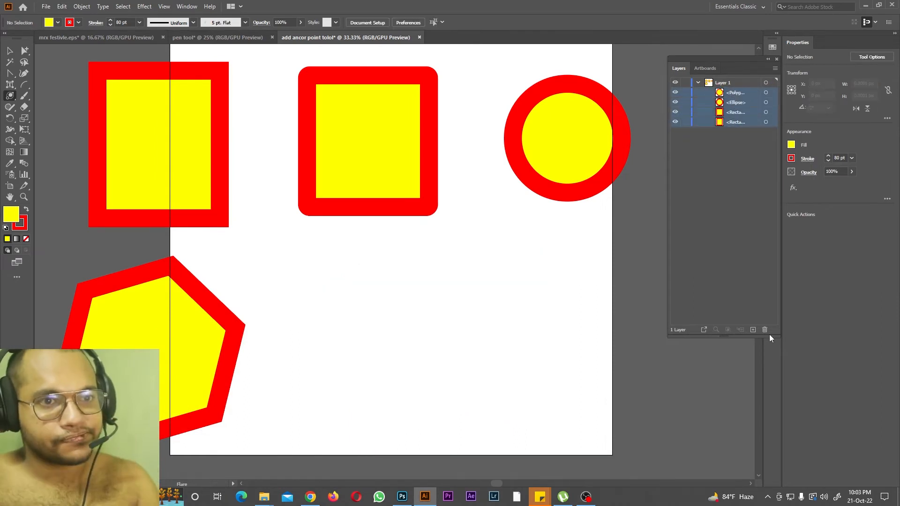
pyautogui.click(765, 330)
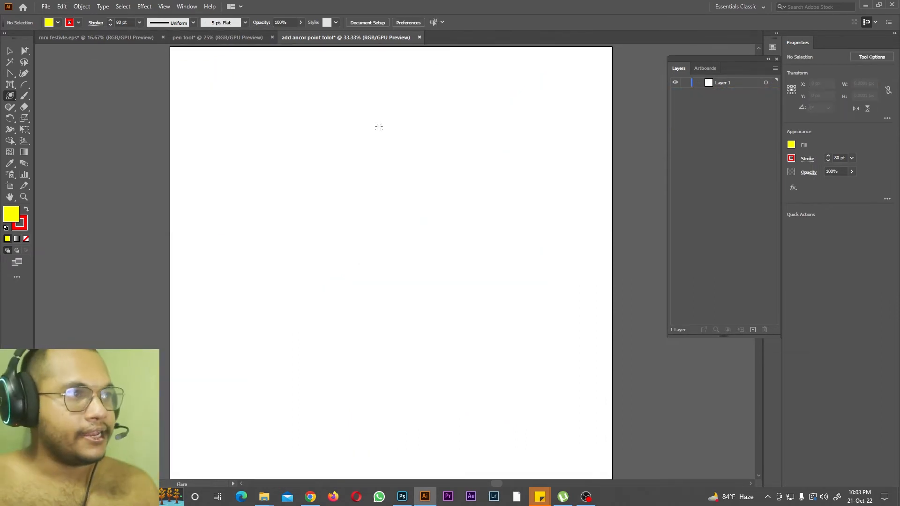
# Step: Create a flare with a 100 pt centre, 15 rays and 10 rings, and move it to about X 571, Y 1083 px
pyautogui.click(10, 95)
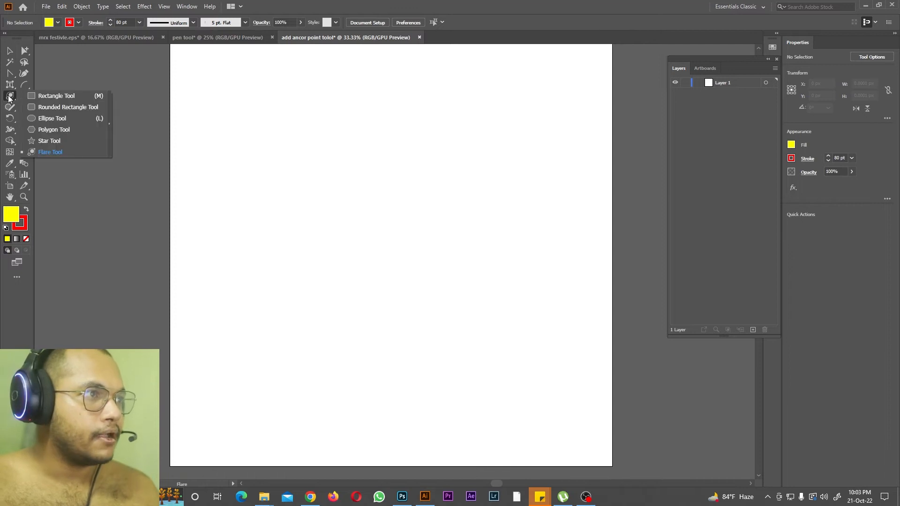
pyautogui.click(41, 152)
pyautogui.click(388, 193)
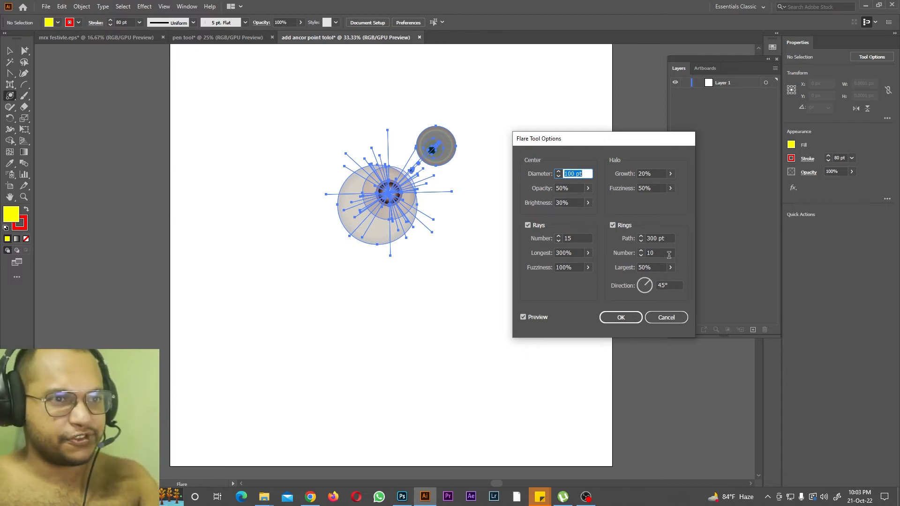
pyautogui.click(620, 317)
pyautogui.press('v')
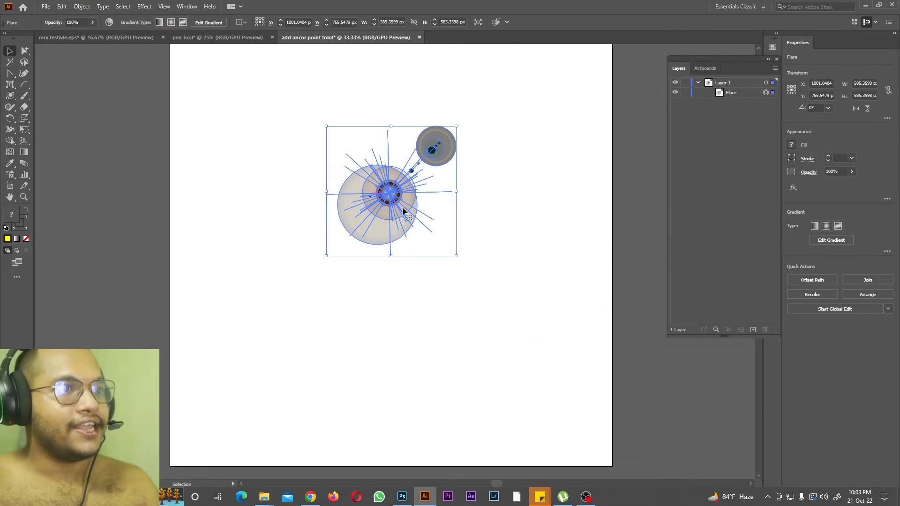
pyautogui.moveTo(381, 204); pyautogui.dragTo(286, 277)
pyautogui.click(370, 187)
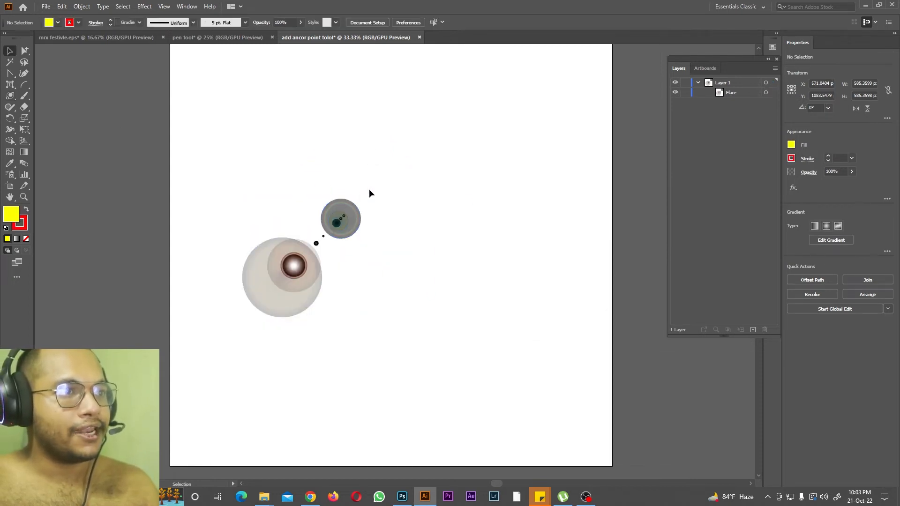
# Step: Enlarge the flare to about 1121 by 904 px, rotate it to about 313° and reposition it near the artboard's centre
pyautogui.click(326, 226)
pyautogui.click(364, 196)
pyautogui.click(348, 210)
pyautogui.moveTo(361, 199); pyautogui.dragTo(583, 70)
pyautogui.moveTo(494, 60); pyautogui.dragTo(598, 204)
pyautogui.moveTo(400, 188); pyautogui.dragTo(427, 255)
pyautogui.moveTo(303, 176); pyautogui.dragTo(320, 204)
pyautogui.moveTo(397, 257); pyautogui.dragTo(377, 226)
pyautogui.click(217, 168)
pyautogui.click(309, 230)
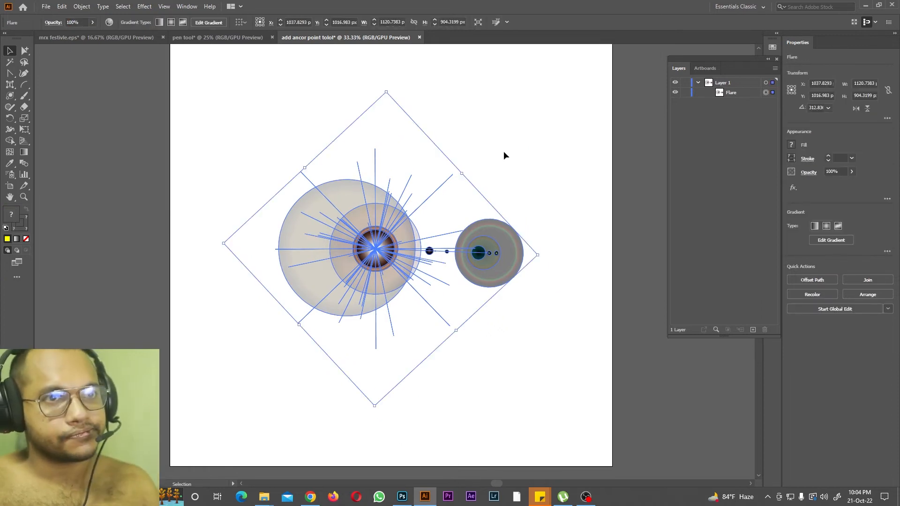
# Step: Move the flare about 39 px to the right
pyautogui.click(454, 209)
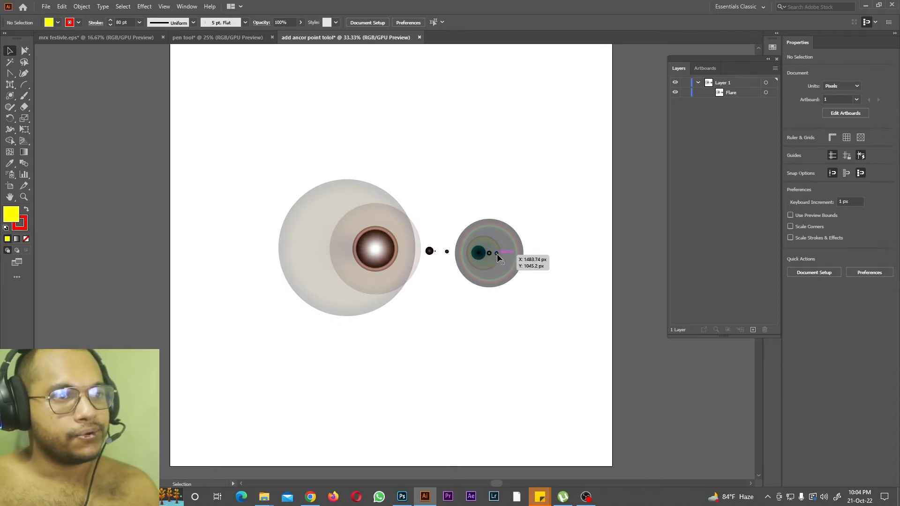
pyautogui.moveTo(496, 253)
pyautogui.mouseDown()
pyautogui.moveTo(542, 265)
pyautogui.moveTo(500, 256)
pyautogui.mouseUp()
pyautogui.rightClick(435, 225)
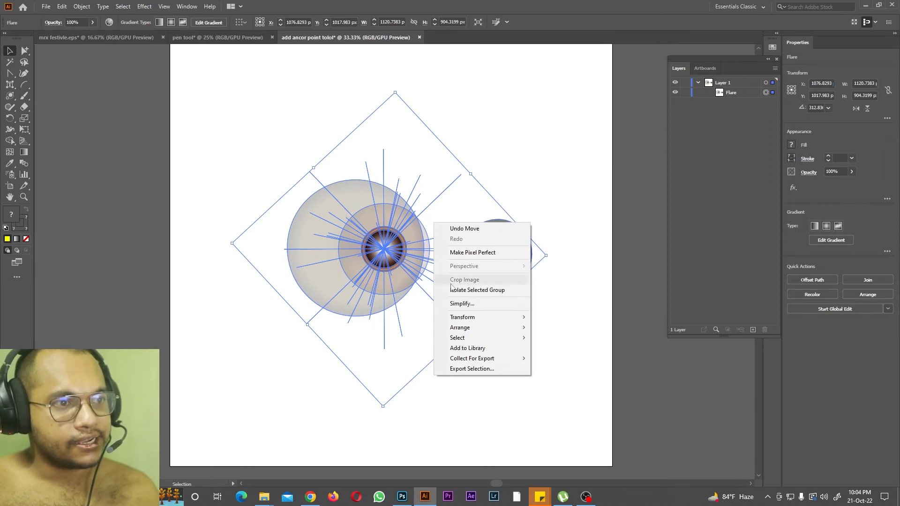
pyautogui.moveTo(487, 330)
pyautogui.click(223, 221)
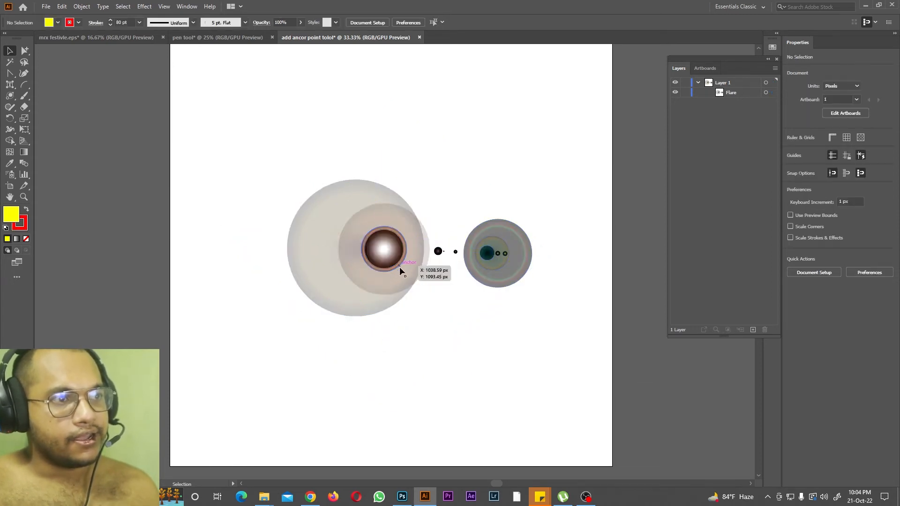
# Step: Switch to File Explorer and look through the illustrator tutorial files folder on the Desktop for an orange background image
pyautogui.click(234, 450)
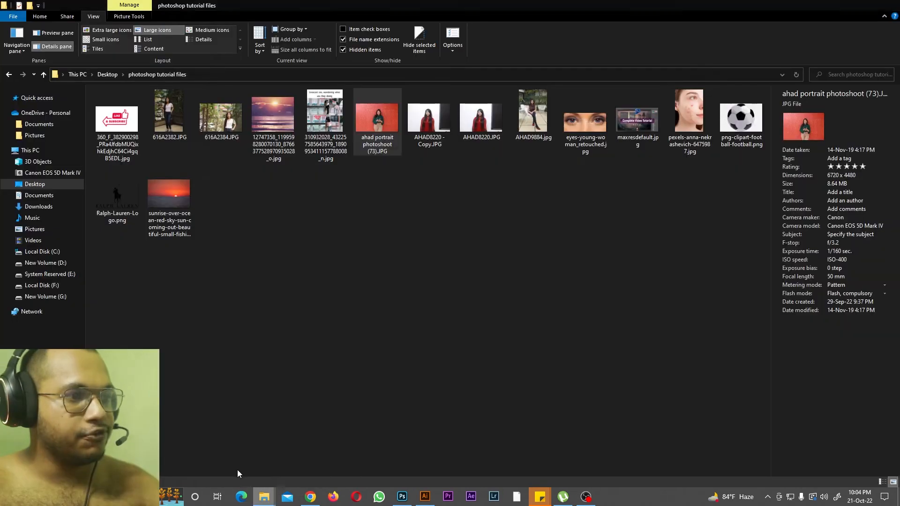
pyautogui.click(34, 184)
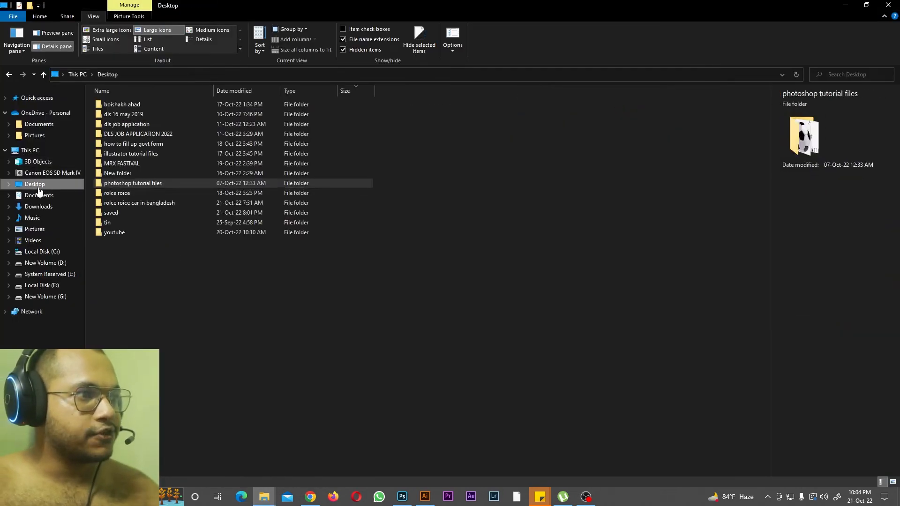
pyautogui.doubleClick(137, 172)
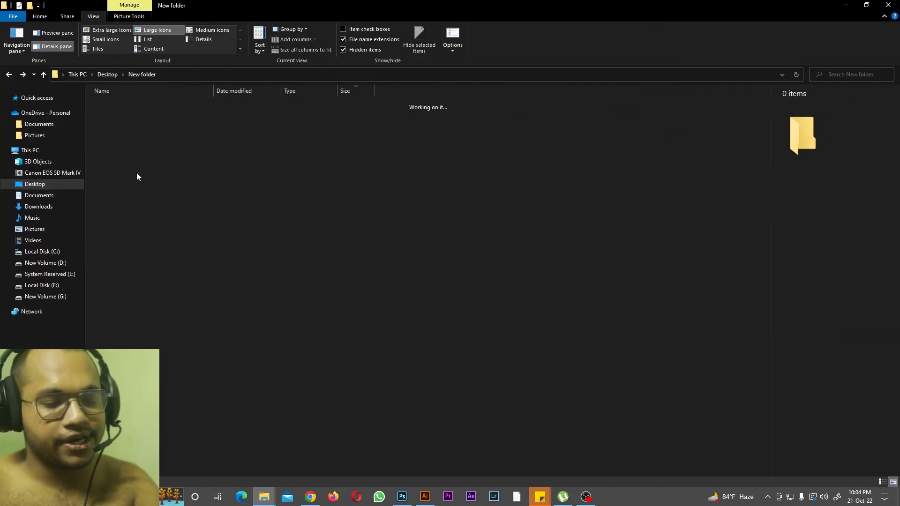
pyautogui.hotkey('alt', 'Left')
pyautogui.doubleClick(134, 151)
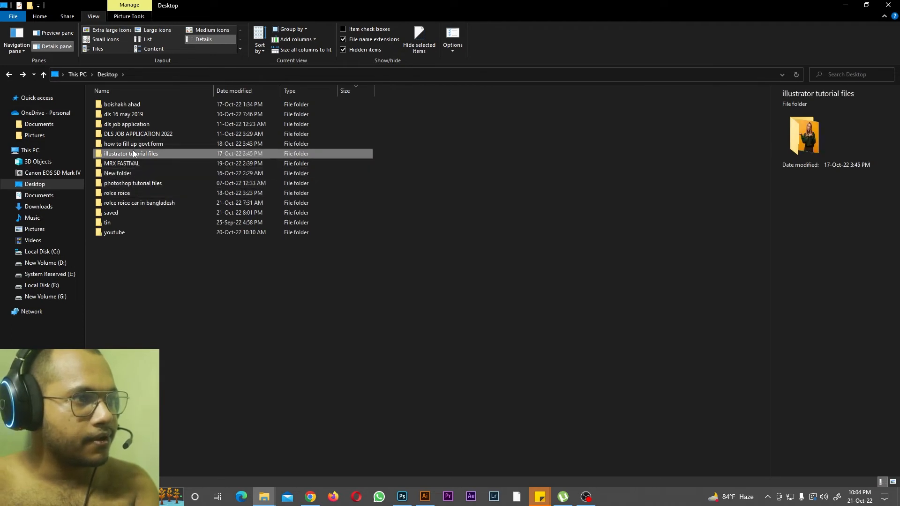
pyautogui.doubleClick(137, 128)
pyautogui.hotkey('alt', 'Left')
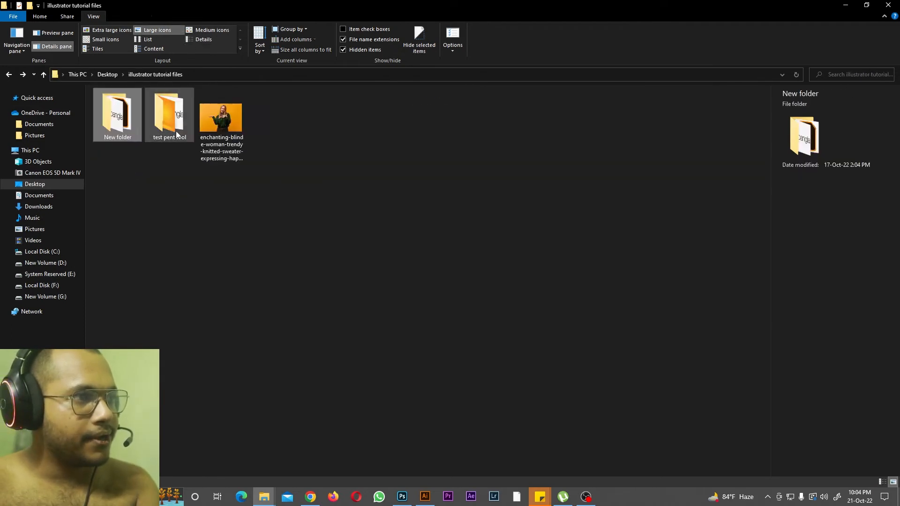
pyautogui.doubleClick(178, 131)
pyautogui.hotkey('alt', 'Left')
pyautogui.doubleClick(156, 135)
# Step: Place the smooth orange background image in the Illustrator document and stretch it to 2000 px wide and about 2064 px high
pyautogui.moveTo(131, 122); pyautogui.dragTo(393, 387)
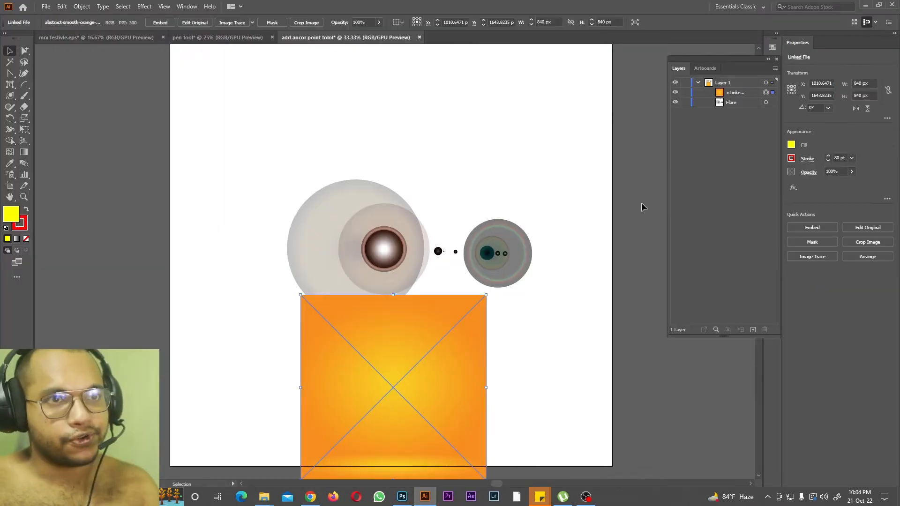
pyautogui.moveTo(393, 295); pyautogui.dragTo(410, 103)
pyautogui.moveTo(487, 332); pyautogui.dragTo(613, 337)
pyautogui.moveTo(302, 323); pyautogui.dragTo(169, 322)
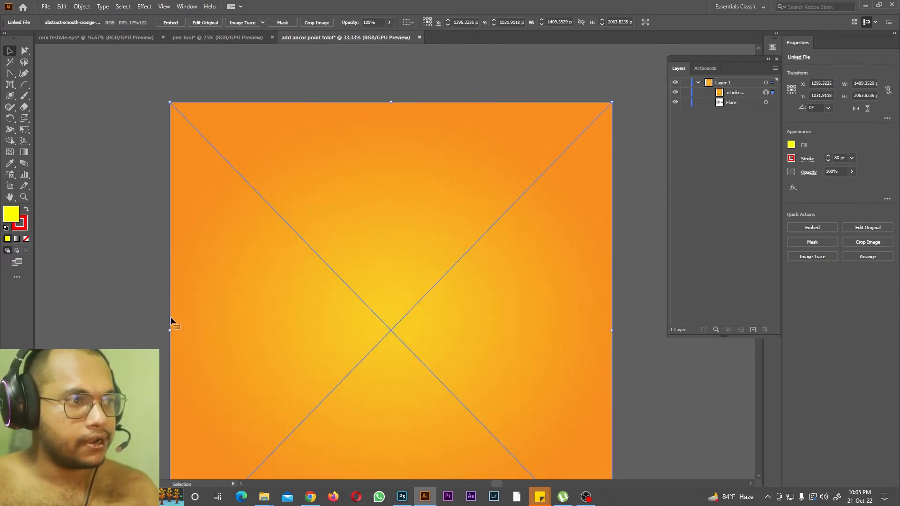
# Step: Bring the flare in front of the orange image in the layer order and move it slightly upward
pyautogui.click(732, 102)
pyautogui.moveTo(740, 88); pyautogui.dragTo(738, 90)
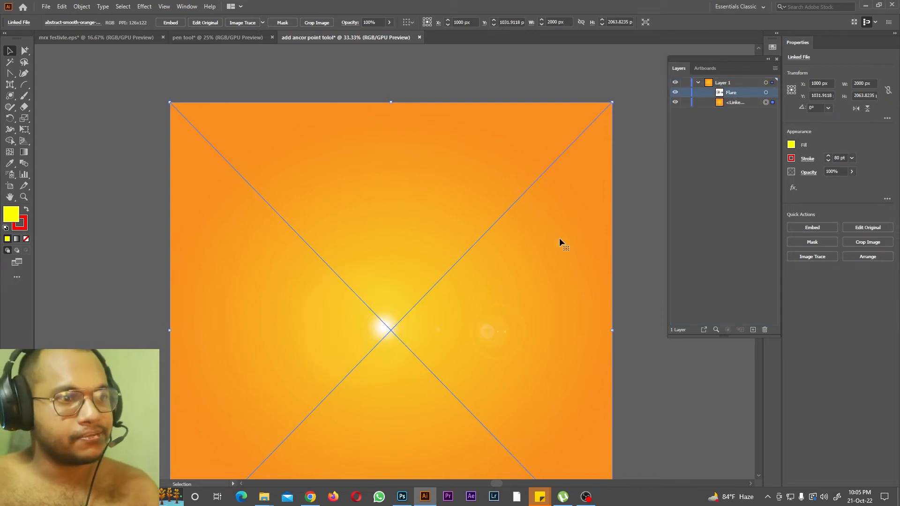
pyautogui.scroll(-1, 530, 260)
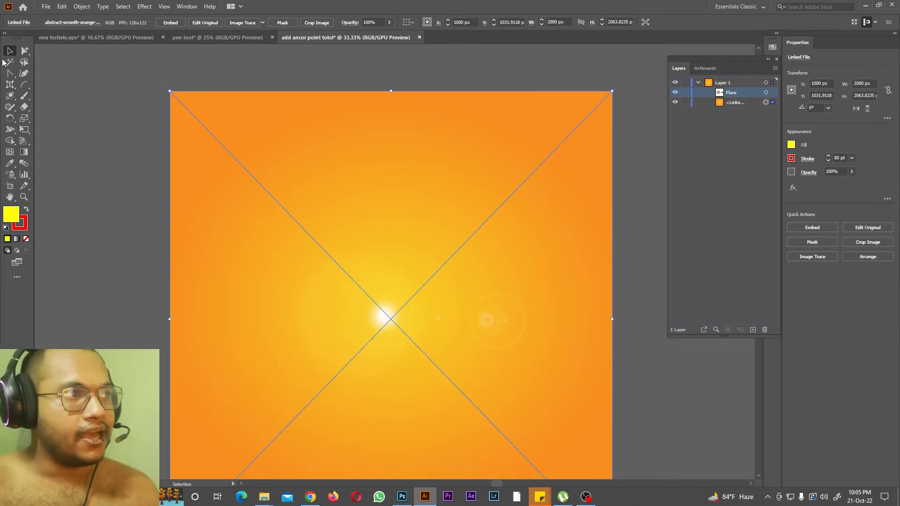
pyautogui.moveTo(382, 313); pyautogui.dragTo(369, 219)
pyautogui.moveTo(383, 235); pyautogui.dragTo(395, 281)
pyautogui.click(136, 298)
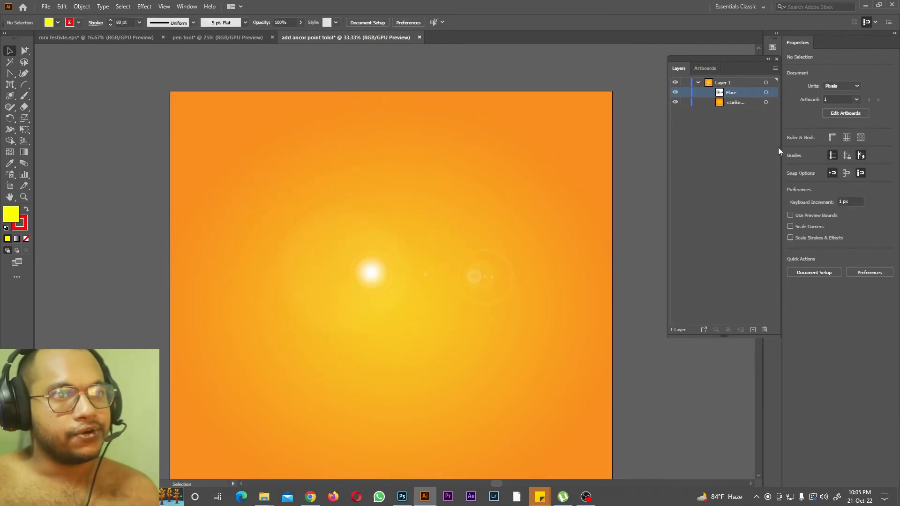
# Step: Raise the orange image's bottom edge to the artboard's lower edge
pyautogui.hotkey('ctrl', '-')
pyautogui.click(396, 440)
pyautogui.moveTo(391, 442); pyautogui.dragTo(392, 432)
pyautogui.scroll(1, 610, 368)
pyautogui.click(610, 363)
# Step: Hide and show the flare repeatedly to compare the background with and without it
pyautogui.click(675, 93)
pyautogui.click(674, 93)
pyautogui.click(674, 93)
pyautogui.click(674, 93)
pyautogui.click(674, 93)
pyautogui.click(674, 93)
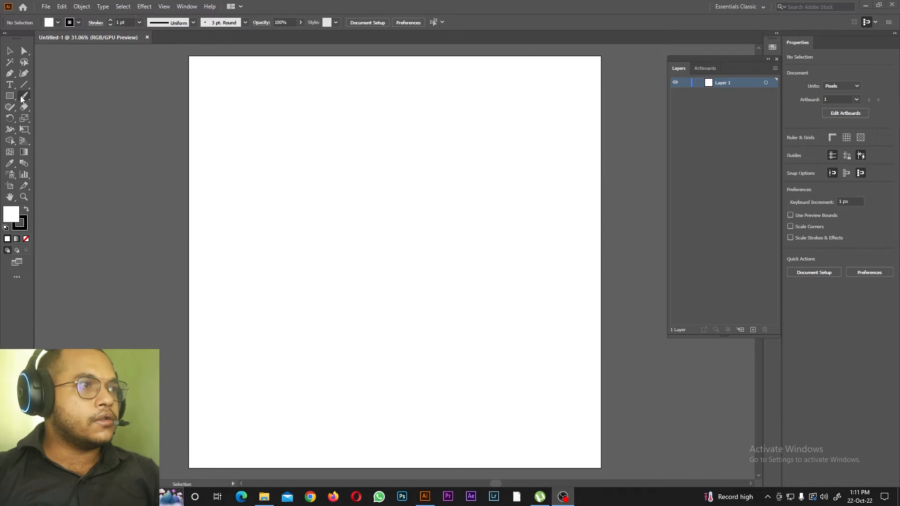
# Step: Paint a thin slanted black stroke near the blank artboard's upper left corner with the Paintbrush tool
pyautogui.moveTo(24, 95); pyautogui.dragTo(61, 105)
pyautogui.click(70, 96)
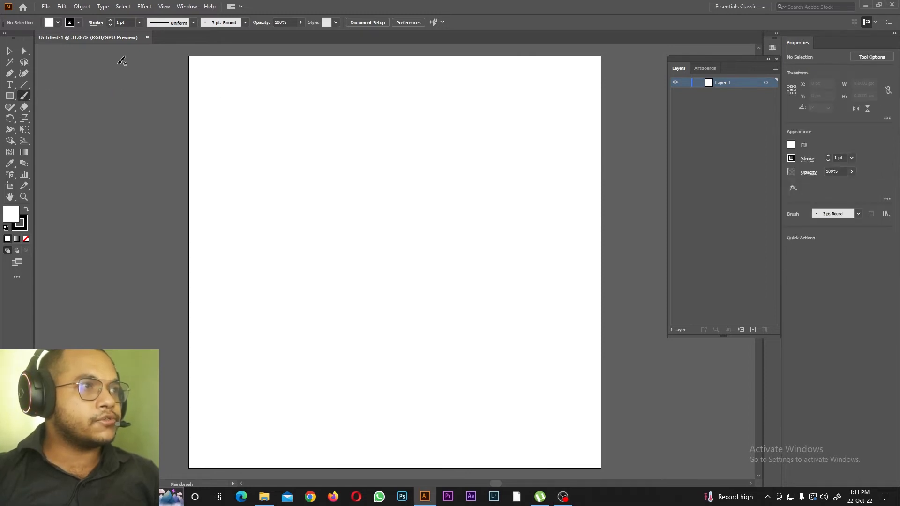
pyautogui.moveTo(238, 94); pyautogui.dragTo(255, 167)
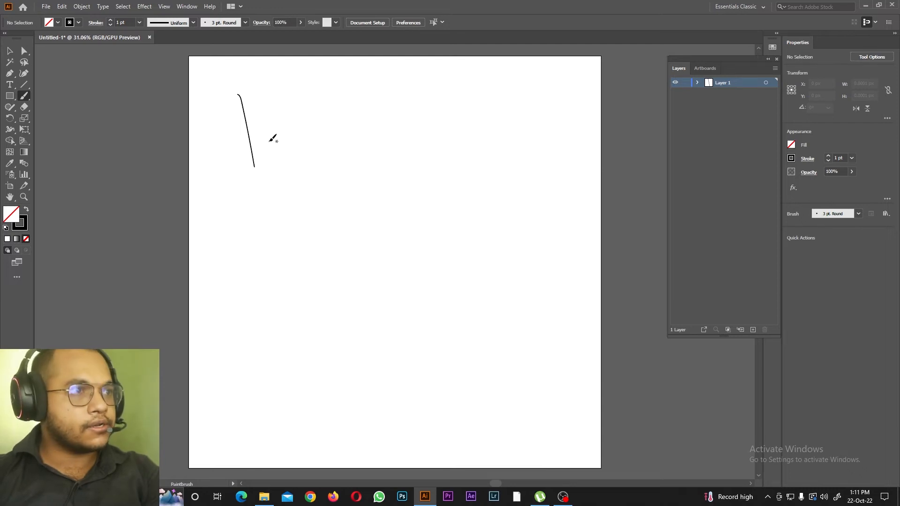
# Step: Enlarge the brush and paint two thick black strokes to the right of the thin one
pyautogui.press(']')
pyautogui.press(']')
pyautogui.press(']')
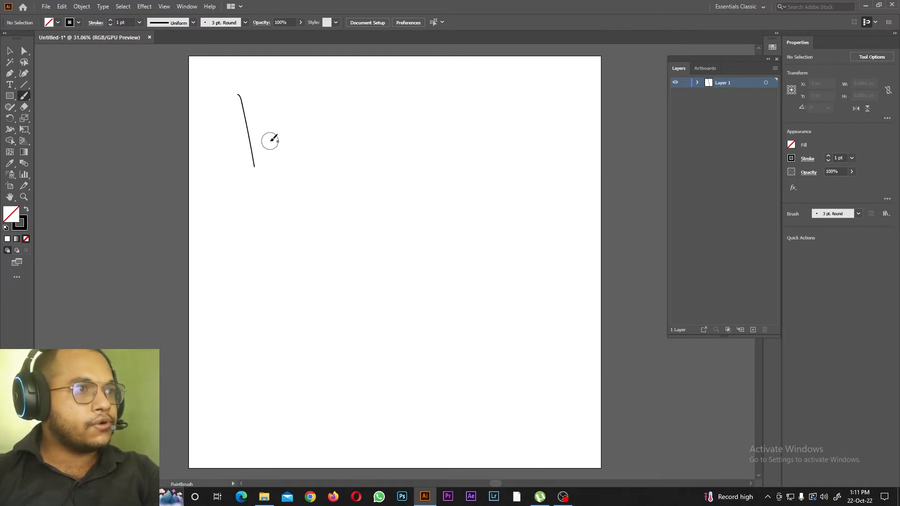
pyautogui.moveTo(322, 99)
pyautogui.mouseDown()
pyautogui.moveTo(319, 88)
pyautogui.moveTo(324, 227)
pyautogui.mouseUp()
pyautogui.moveTo(395, 100); pyautogui.dragTo(428, 233)
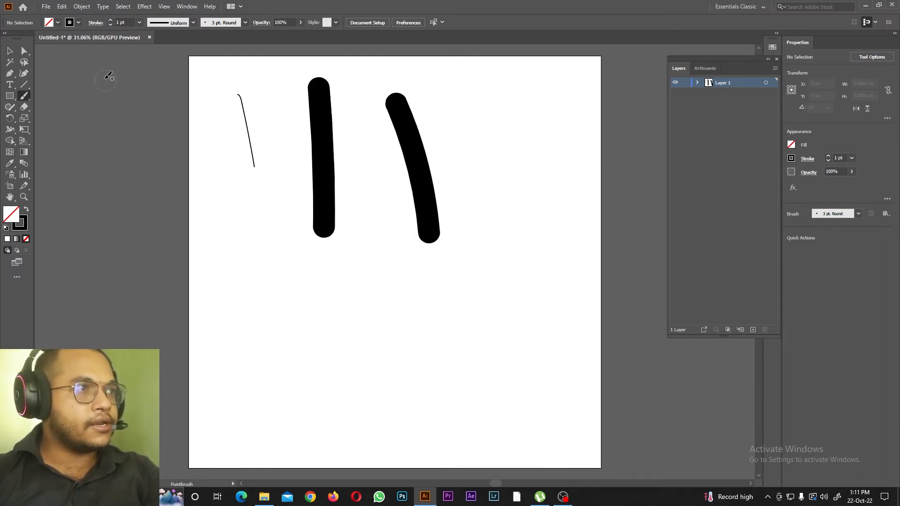
# Step: Set the stroke colour to green and paint a thick stroke to the right of the black ones
pyautogui.click(70, 24)
pyautogui.click(43, 44)
pyautogui.click(460, 103)
pyautogui.moveTo(475, 83); pyautogui.dragTo(487, 187)
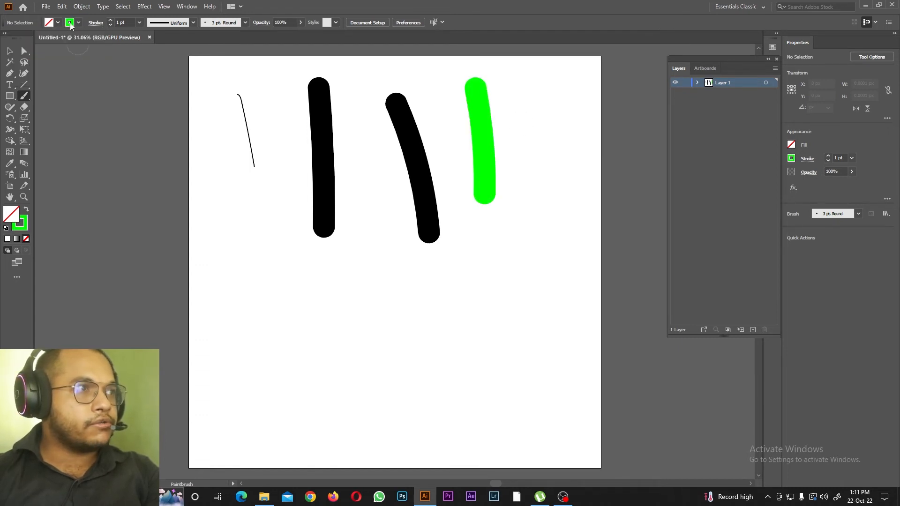
# Step: Set the stroke colour to blue, paint a stroke about 500 px tall near the artboard's left edge and select it
pyautogui.click(70, 24)
pyautogui.click(92, 45)
pyautogui.click(229, 193)
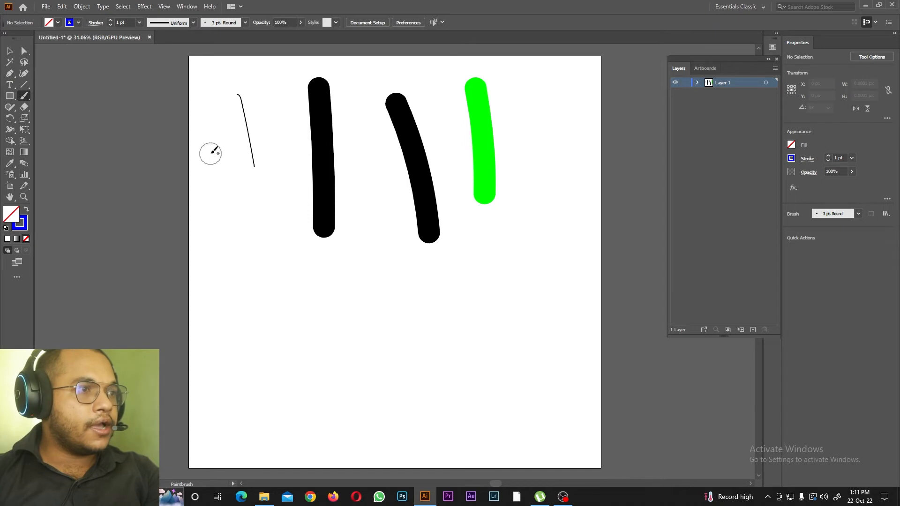
pyautogui.moveTo(213, 138); pyautogui.dragTo(204, 248)
pyautogui.press('v')
pyautogui.click(215, 194)
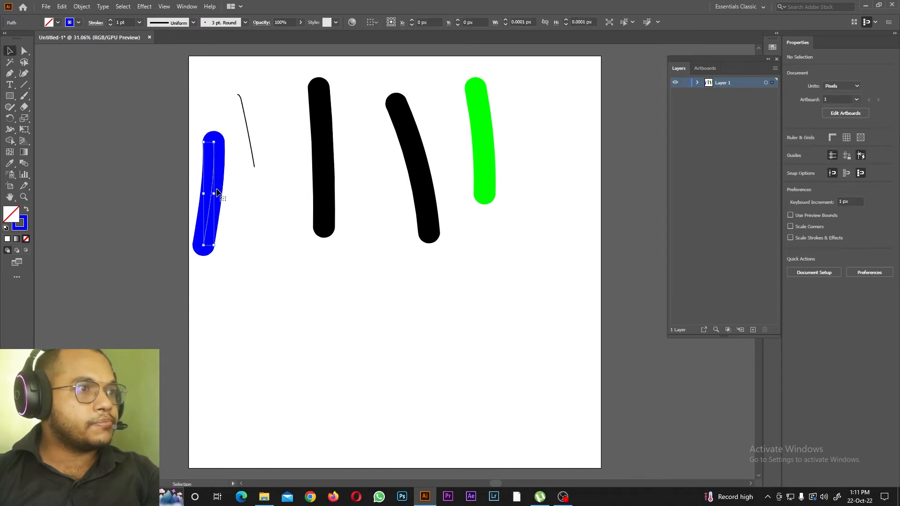
# Step: Enlarge the Blob Brush and paint two thick blue strokes on the lower artboard, the right one about 177 by 654 px
pyautogui.moveTo(30, 98); pyautogui.dragTo(72, 109)
pyautogui.press(']')
pyautogui.press(']')
pyautogui.press(']')
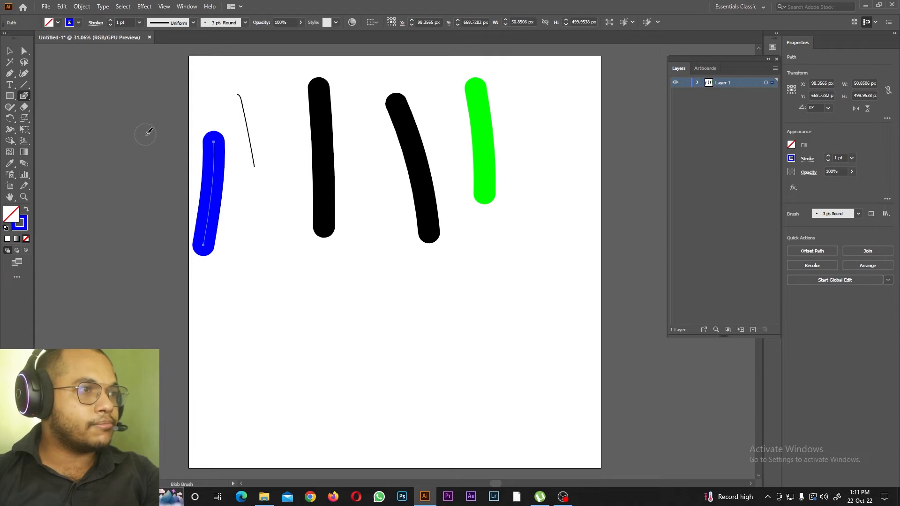
pyautogui.moveTo(284, 281); pyautogui.dragTo(270, 426)
pyautogui.moveTo(362, 291); pyautogui.dragTo(370, 396)
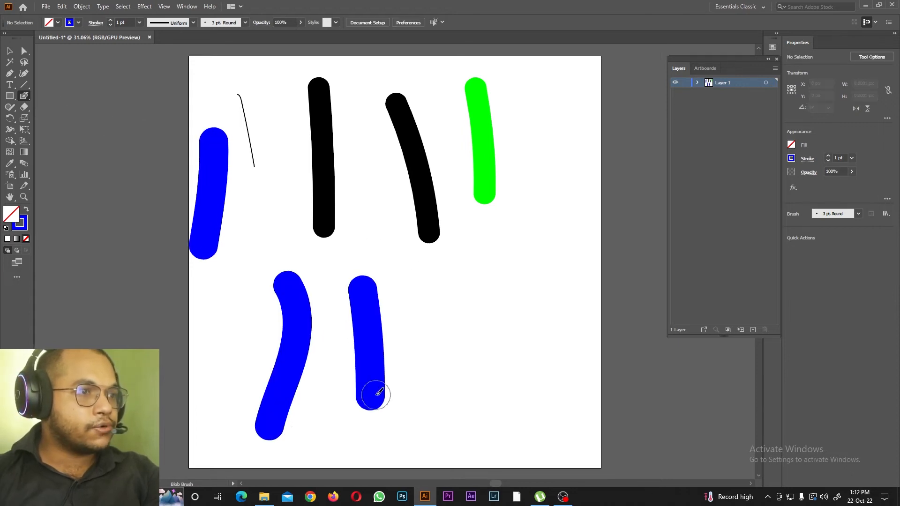
# Step: Select the two Blob Brush strokes in turn to examine how their paths are built
pyautogui.click(10, 51)
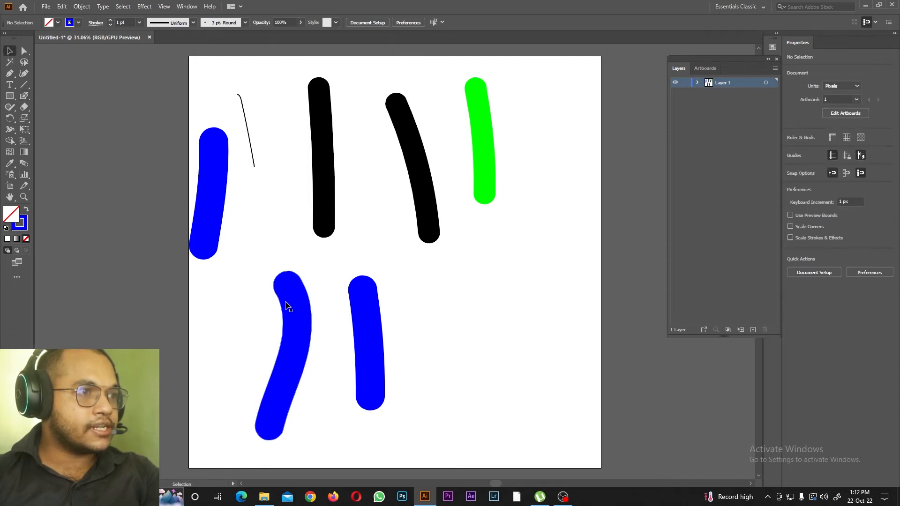
pyautogui.click(287, 301)
pyautogui.click(351, 324)
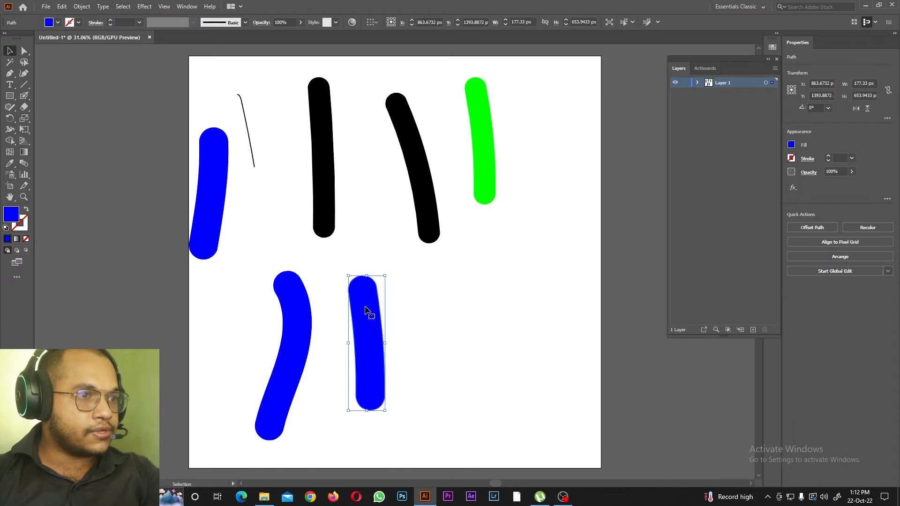
# Step: Paint a thin blue line joining the tops of the two lower blue strokes with the Blob Brush
pyautogui.click(24, 96)
pyautogui.click(51, 107)
pyautogui.moveTo(290, 279); pyautogui.dragTo(357, 287)
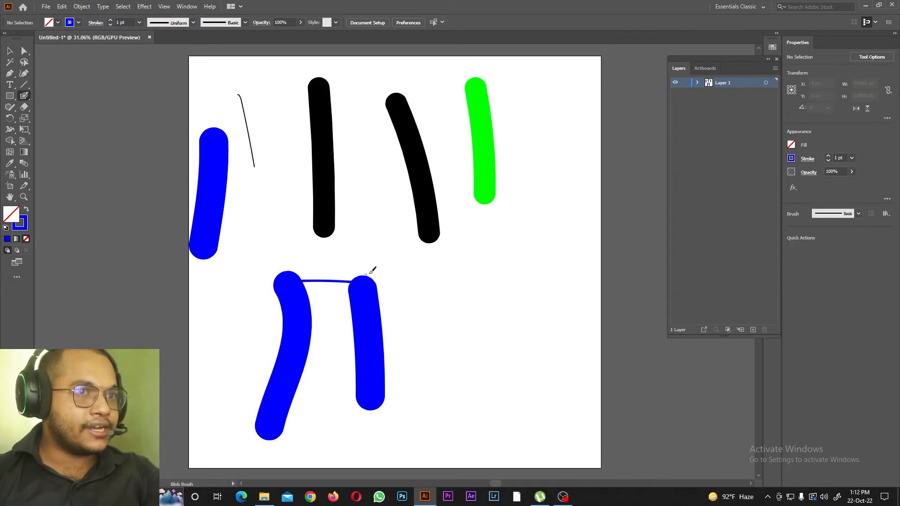
# Step: Expand Layer 1, set the stroke colour to yellow and paint six crossing Blob Brush lines over and beside the lower blue strokes
pyautogui.click(696, 82)
pyautogui.click(730, 97)
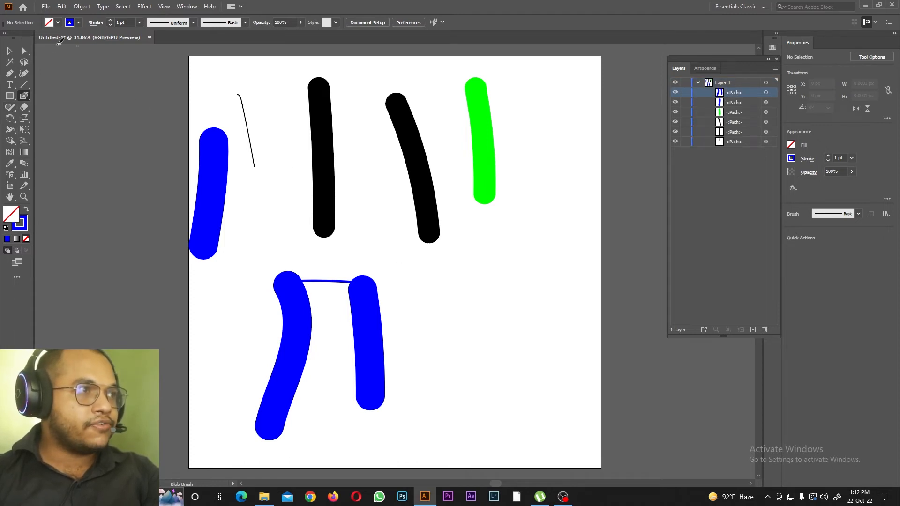
pyautogui.click(71, 25)
pyautogui.click(56, 55)
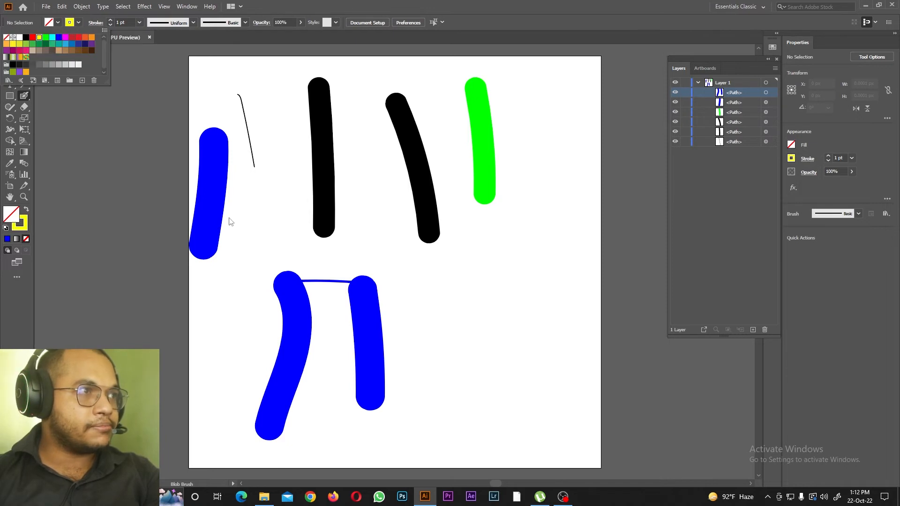
pyautogui.moveTo(256, 270); pyautogui.dragTo(449, 302)
pyautogui.moveTo(293, 262); pyautogui.dragTo(259, 360)
pyautogui.moveTo(258, 329); pyautogui.dragTo(401, 345)
pyautogui.moveTo(407, 268); pyautogui.dragTo(375, 382)
pyautogui.moveTo(535, 287); pyautogui.dragTo(549, 466)
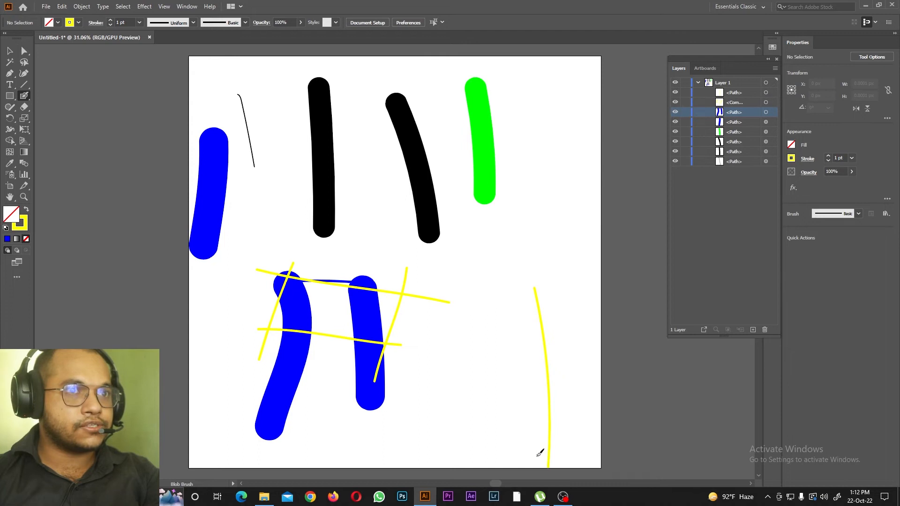
pyautogui.moveTo(390, 307); pyautogui.dragTo(555, 370)
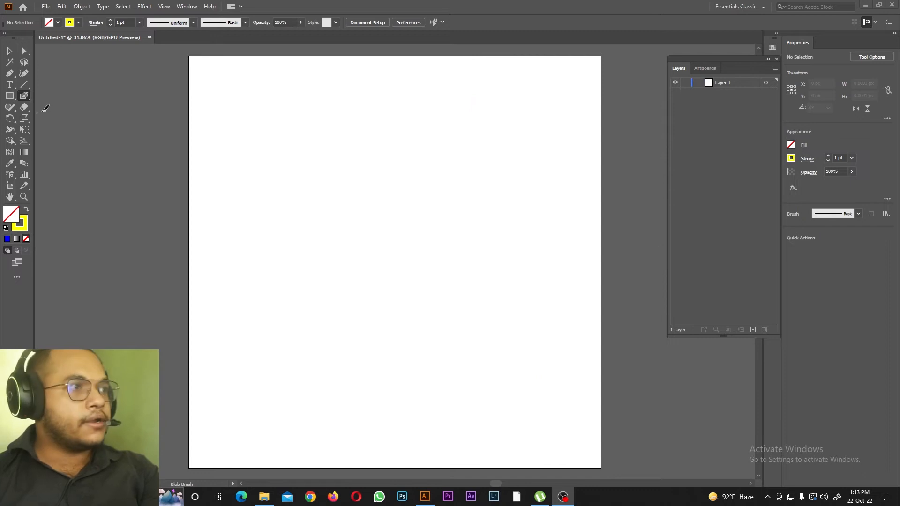
# Step: Sketch two triangles, a circle, a hexagon and a rectangle about 895 by 364 px with the Shaper tool
pyautogui.moveTo(9, 107); pyautogui.dragTo(46, 107)
pyautogui.moveTo(300, 120)
pyautogui.mouseDown()
pyautogui.moveTo(220, 204)
pyautogui.moveTo(355, 198)
pyautogui.moveTo(297, 118)
pyautogui.mouseUp()
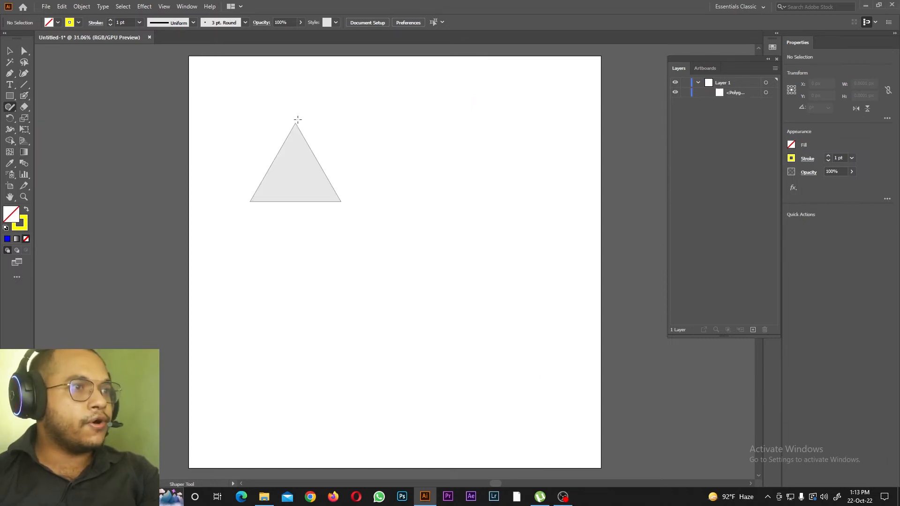
pyautogui.moveTo(411, 115)
pyautogui.mouseDown()
pyautogui.moveTo(512, 125)
pyautogui.moveTo(429, 120)
pyautogui.mouseUp()
pyautogui.moveTo(317, 231)
pyautogui.mouseDown()
pyautogui.moveTo(301, 308)
pyautogui.moveTo(317, 232)
pyautogui.mouseUp()
pyautogui.moveTo(462, 234)
pyautogui.mouseDown()
pyautogui.moveTo(475, 359)
pyautogui.moveTo(548, 327)
pyautogui.moveTo(554, 255)
pyautogui.moveTo(464, 236)
pyautogui.mouseUp()
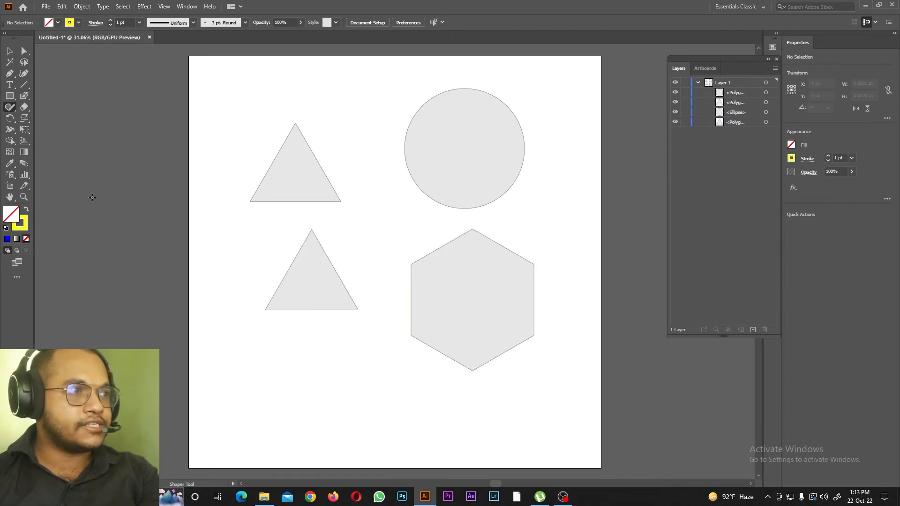
pyautogui.moveTo(249, 350)
pyautogui.mouseDown()
pyautogui.moveTo(378, 395)
pyautogui.moveTo(237, 425)
pyautogui.moveTo(223, 354)
pyautogui.moveTo(281, 352)
pyautogui.mouseUp()
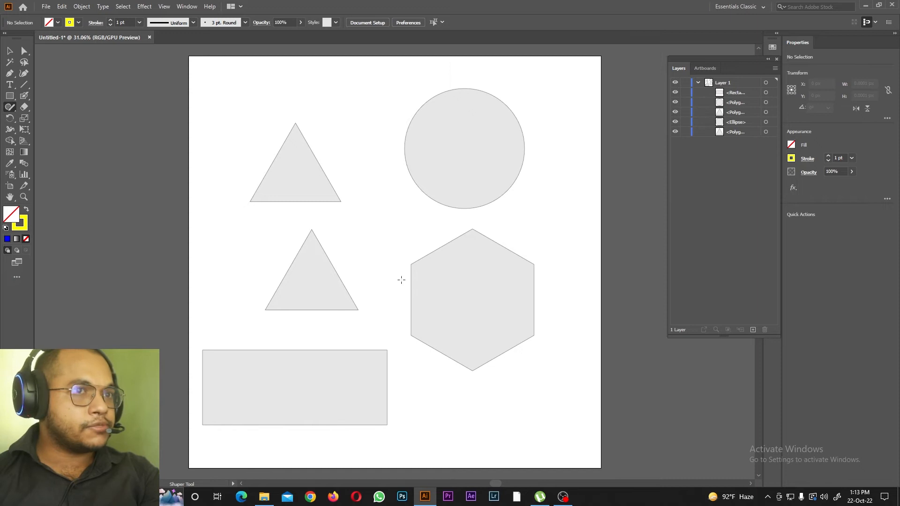
pyautogui.click(735, 95)
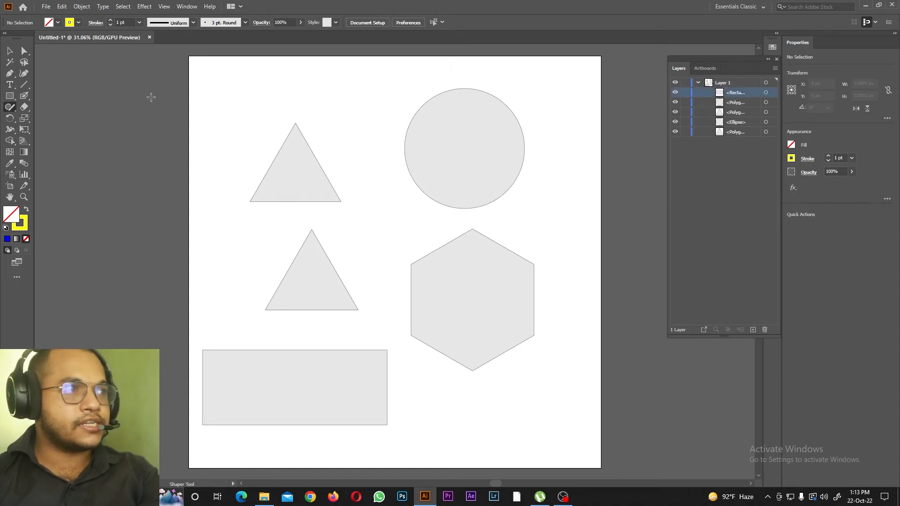
pyautogui.click(48, 25)
pyautogui.click(39, 38)
pyautogui.click(26, 38)
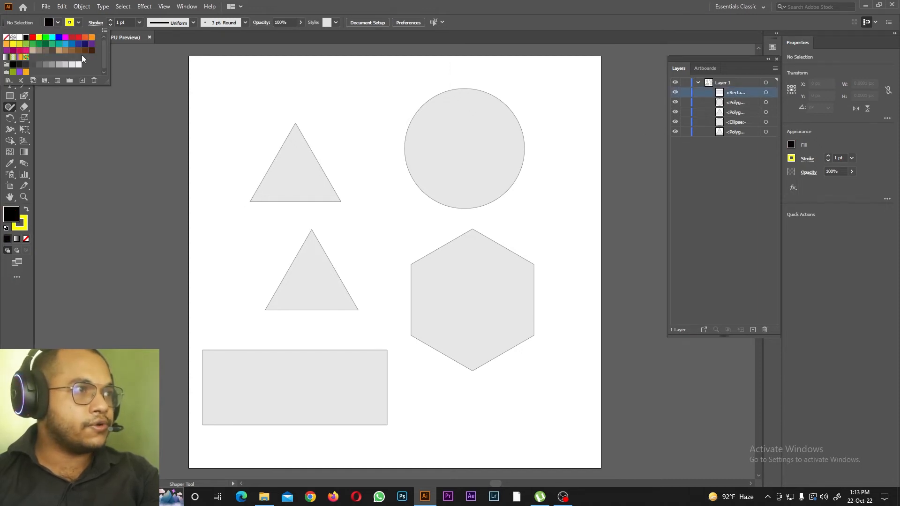
# Step: Fill the rectangle with yellow and give it a blue 40 pt stroke
pyautogui.click(765, 93)
pyautogui.click(57, 23)
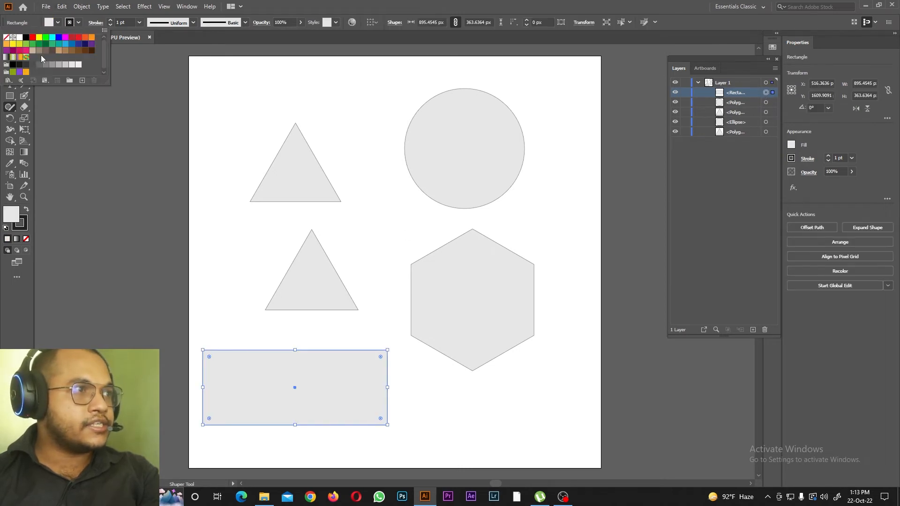
pyautogui.click(39, 37)
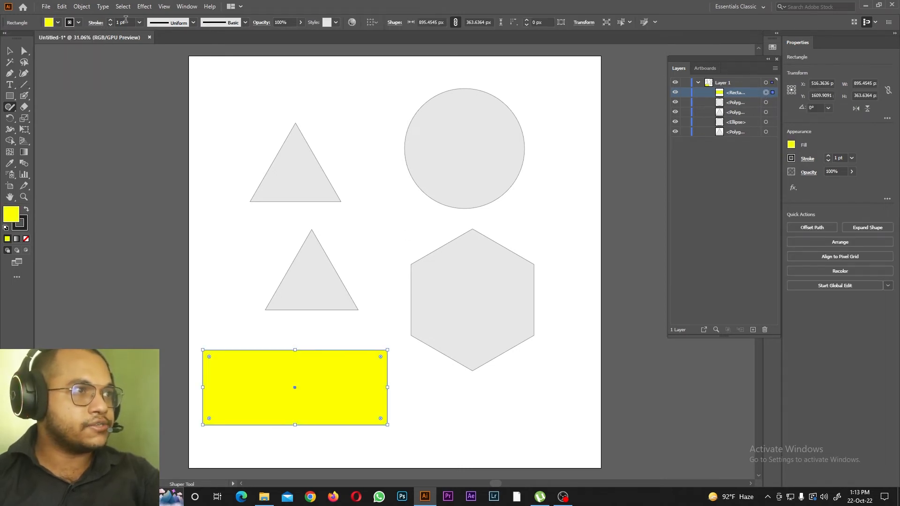
pyautogui.click(78, 23)
pyautogui.click(59, 38)
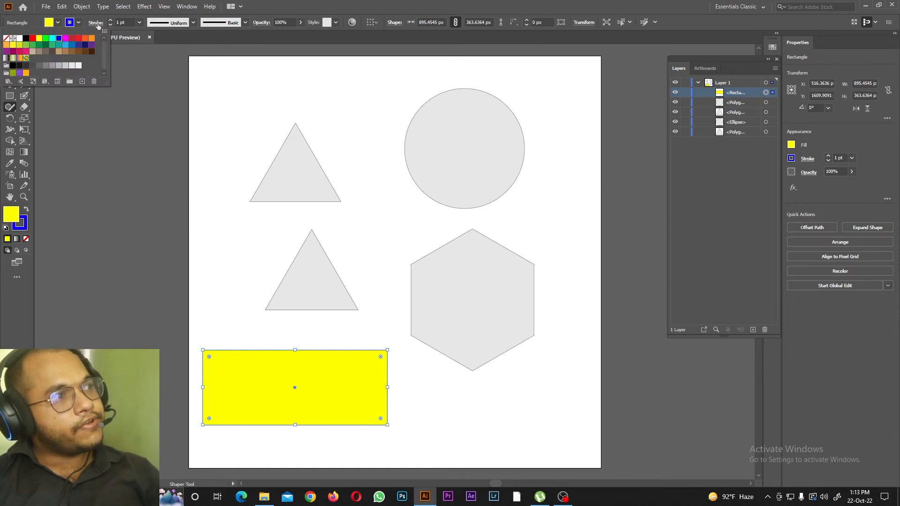
pyautogui.click(139, 23)
pyautogui.click(138, 23)
pyautogui.click(150, 217)
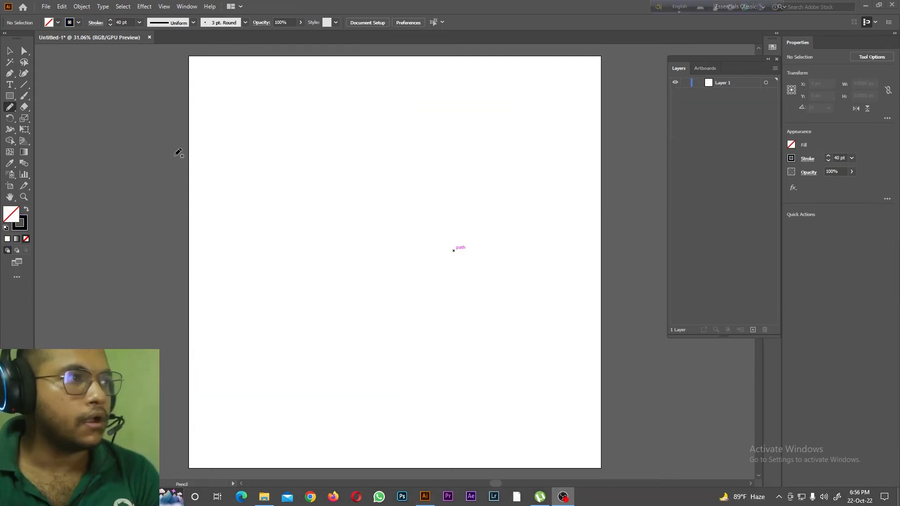
# Step: Draw a gently curved line about 759 px wide near the artboard's upper edge with the Pencil tool and set its stroke weight to 100 pt
pyautogui.moveTo(10, 108); pyautogui.dragTo(78, 121)
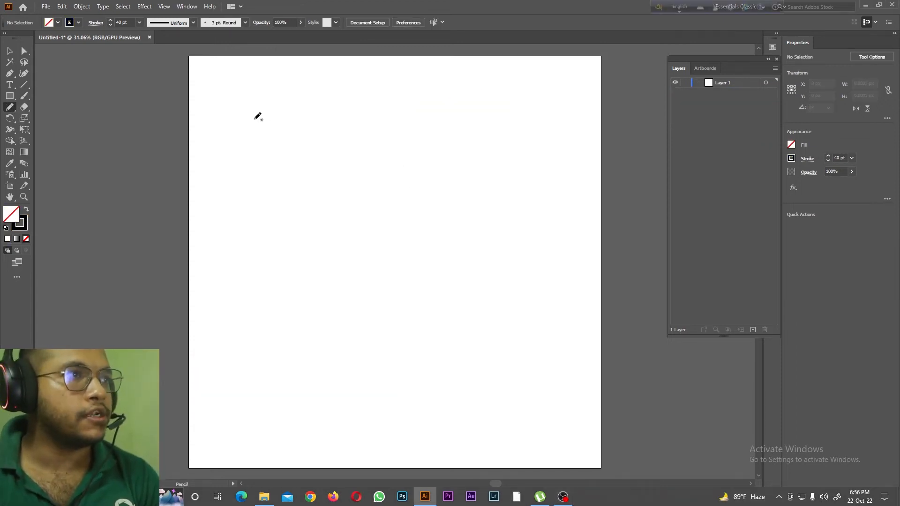
pyautogui.moveTo(254, 118); pyautogui.dragTo(411, 102)
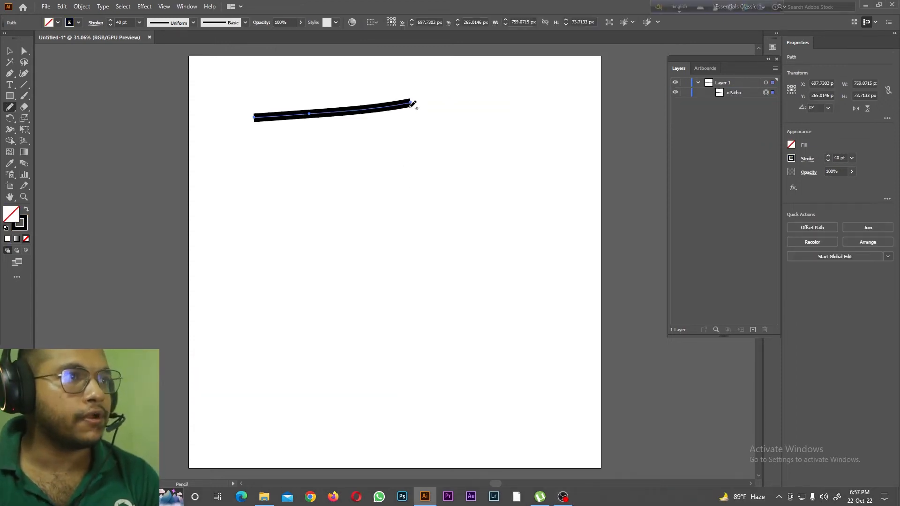
pyautogui.click(139, 23)
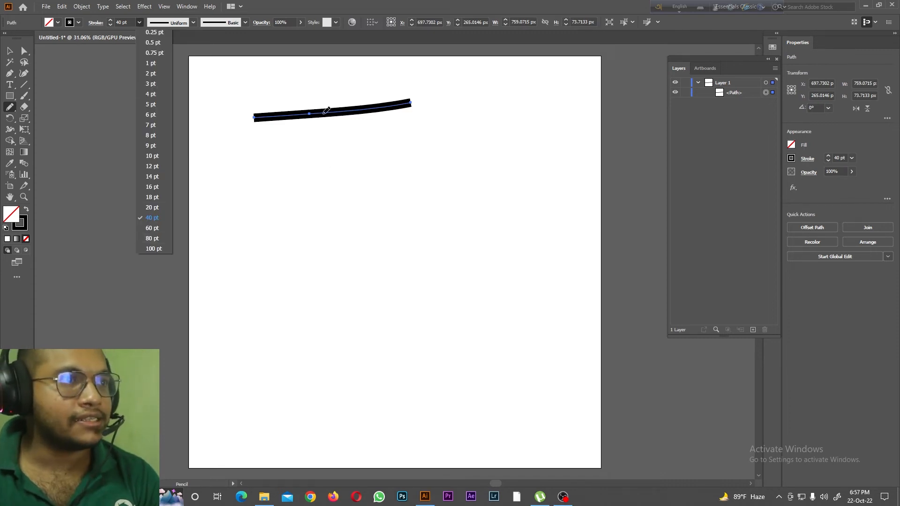
pyautogui.click(742, 93)
pyautogui.click(140, 22)
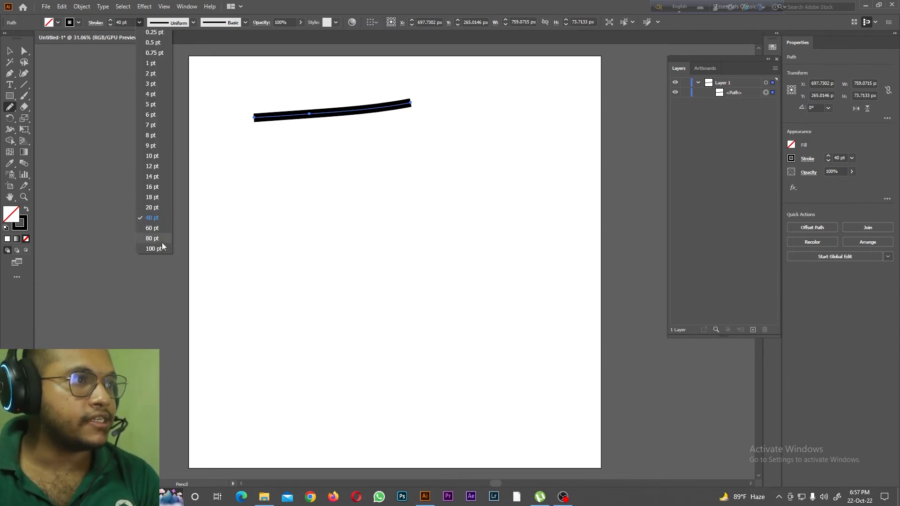
pyautogui.click(161, 243)
# Step: Set the pencil line's stroke weight to 18 pt and delete the line
pyautogui.click(140, 23)
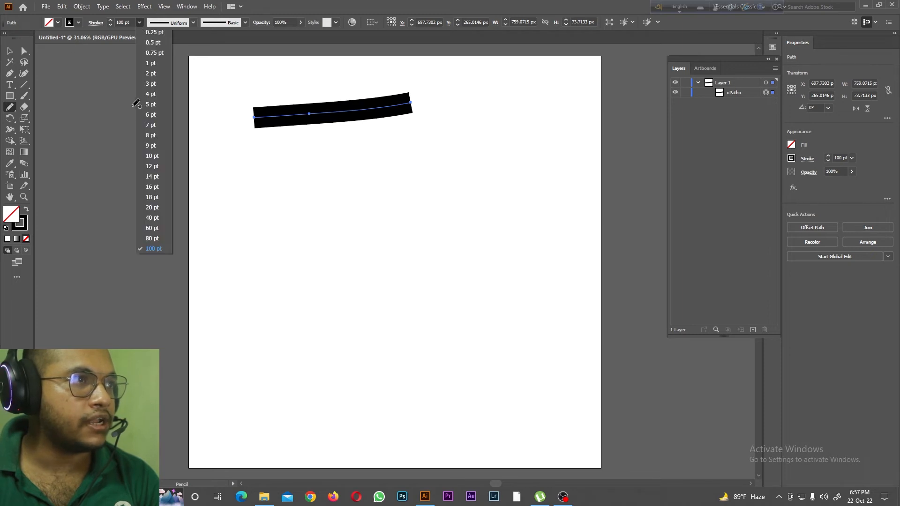
pyautogui.click(157, 195)
pyautogui.press('Delete')
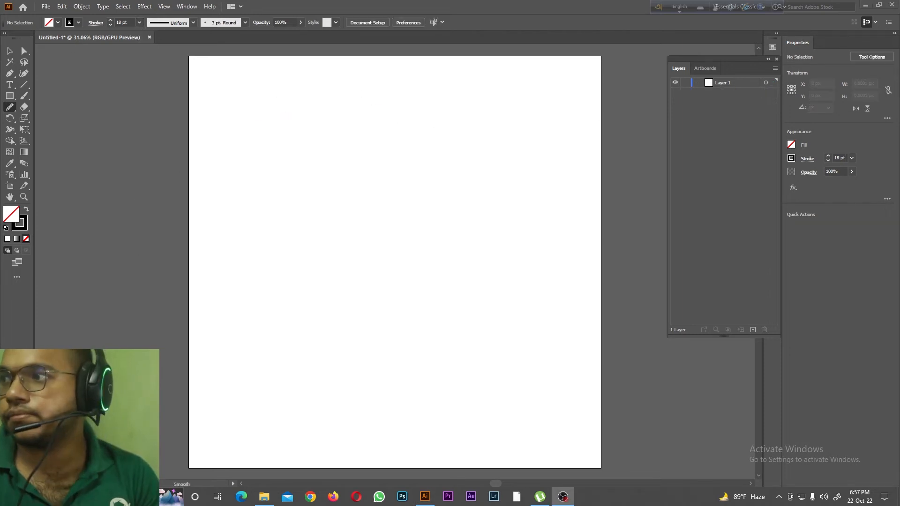
# Step: Draw a jagged line about 1029 by 1739 px down the artboard with the Pencil tool
pyautogui.click(9, 107)
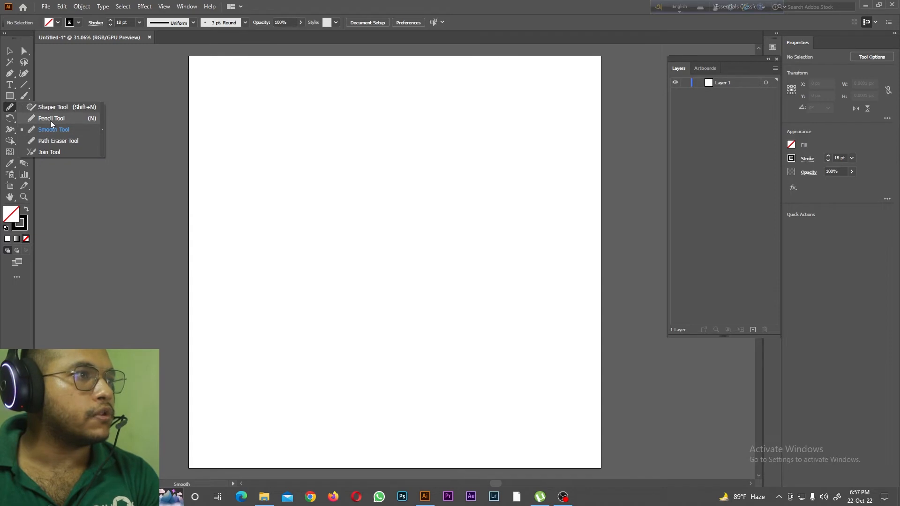
pyautogui.click(49, 116)
pyautogui.moveTo(276, 102)
pyautogui.mouseDown()
pyautogui.moveTo(283, 267)
pyautogui.moveTo(320, 421)
pyautogui.moveTo(419, 456)
pyautogui.moveTo(484, 448)
pyautogui.mouseUp()
# Step: Even out the middle section of the jagged line with three passes of the Smooth tool
pyautogui.click(10, 106)
pyautogui.click(51, 129)
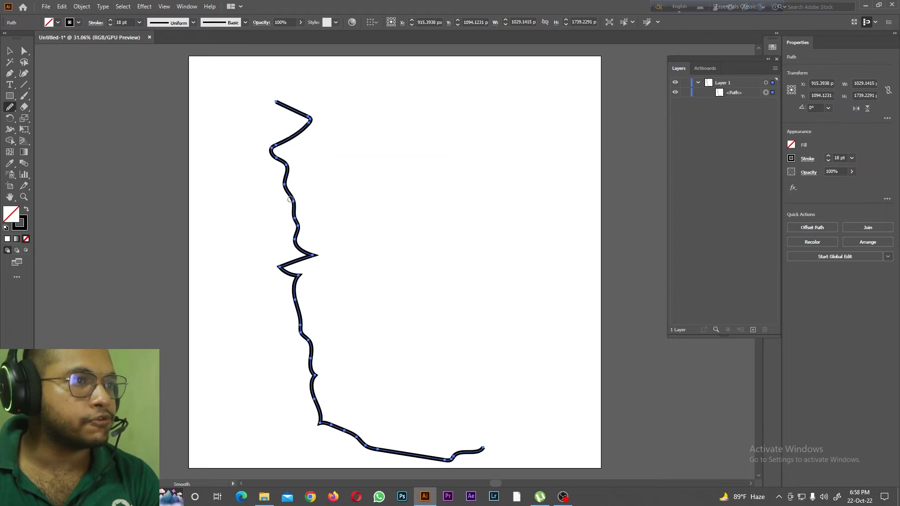
pyautogui.moveTo(295, 214)
pyautogui.mouseDown()
pyautogui.moveTo(286, 195)
pyautogui.moveTo(295, 262)
pyautogui.moveTo(288, 184)
pyautogui.moveTo(306, 262)
pyautogui.moveTo(281, 185)
pyautogui.moveTo(313, 263)
pyautogui.moveTo(307, 246)
pyautogui.moveTo(292, 284)
pyautogui.moveTo(306, 267)
pyautogui.moveTo(298, 235)
pyautogui.moveTo(313, 258)
pyautogui.moveTo(302, 242)
pyautogui.moveTo(286, 269)
pyautogui.moveTo(300, 241)
pyautogui.moveTo(274, 271)
pyautogui.moveTo(300, 247)
pyautogui.moveTo(284, 268)
pyautogui.moveTo(310, 262)
pyautogui.moveTo(314, 246)
pyautogui.moveTo(285, 265)
pyautogui.moveTo(301, 280)
pyautogui.moveTo(300, 319)
pyautogui.mouseUp()
pyautogui.moveTo(295, 278); pyautogui.dragTo(318, 392)
pyautogui.moveTo(312, 351); pyautogui.dragTo(318, 415)
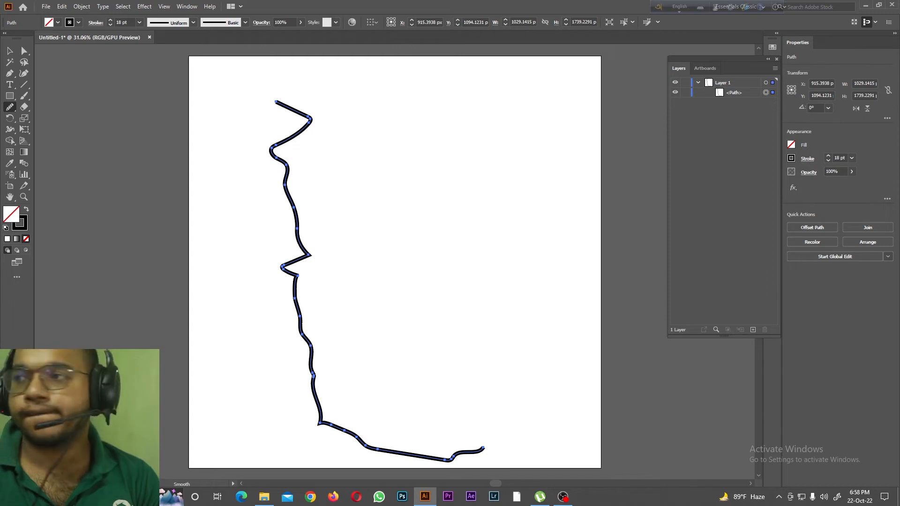
# Step: Delete the jagged line and draw a winding line about 815 by 1717 px down the artboard with the Pencil tool
pyautogui.press('Delete')
pyautogui.moveTo(10, 107); pyautogui.dragTo(53, 142)
pyautogui.moveTo(10, 106); pyautogui.dragTo(64, 120)
pyautogui.moveTo(363, 84)
pyautogui.mouseDown()
pyautogui.moveTo(408, 197)
pyautogui.moveTo(502, 381)
pyautogui.moveTo(514, 437)
pyautogui.mouseUp()
# Step: Erase a short gap in the middle of the winding line with the Path Eraser and toggle the visibility of the two separated paths
pyautogui.moveTo(10, 107); pyautogui.dragTo(53, 142)
pyautogui.moveTo(400, 226); pyautogui.dragTo(395, 241)
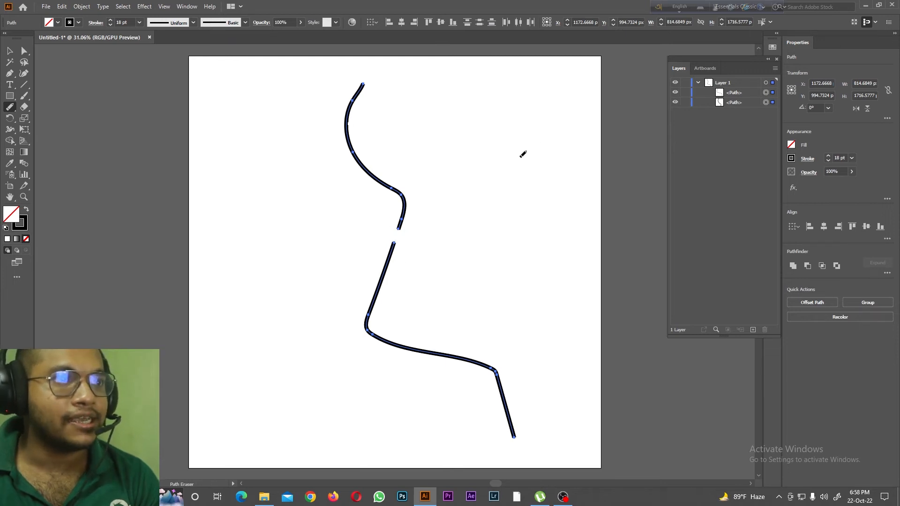
pyautogui.click(675, 103)
pyautogui.click(675, 93)
pyautogui.click(676, 103)
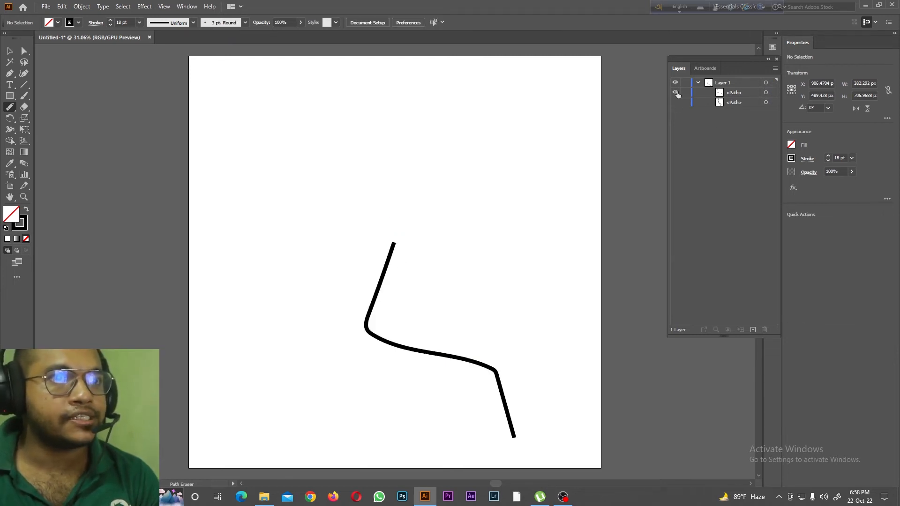
pyautogui.click(676, 102)
# Step: Select both separated paths and close the gap between them with the Join tool
pyautogui.moveTo(10, 107); pyautogui.dragTo(38, 154)
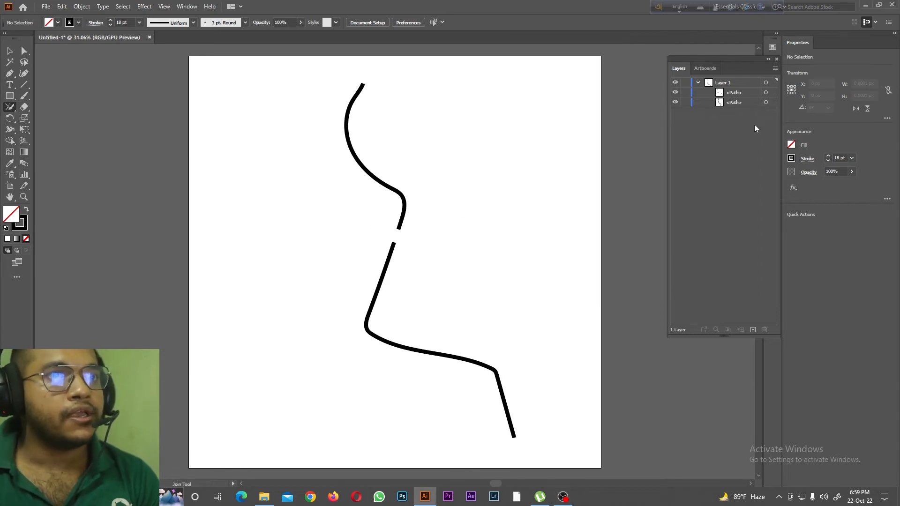
pyautogui.moveTo(753, 118); pyautogui.dragTo(722, 90)
pyautogui.click(761, 93)
pyautogui.click(766, 93)
pyautogui.click(766, 102)
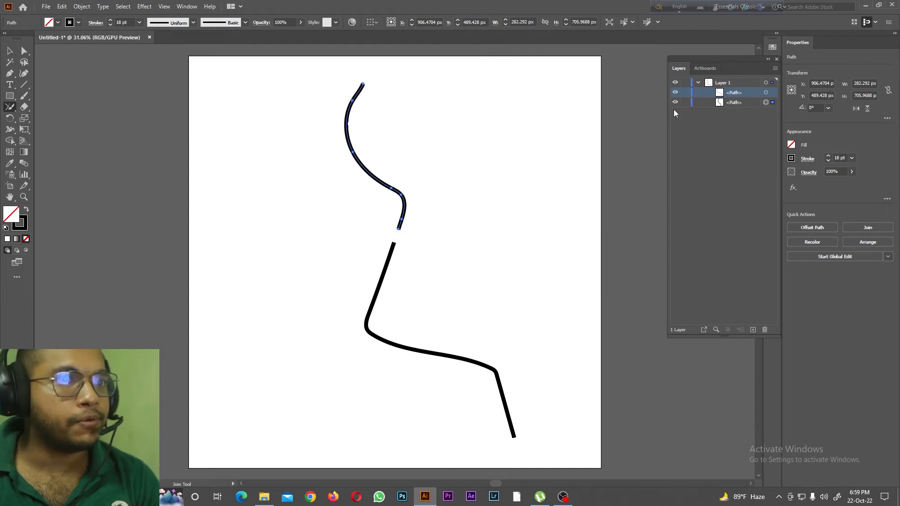
pyautogui.click(735, 103)
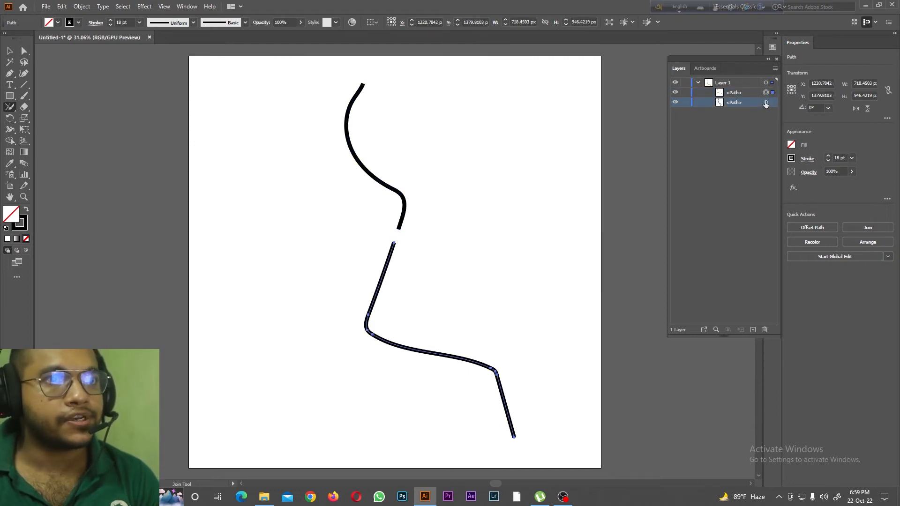
pyautogui.hotkey('ctrl', 'a')
pyautogui.moveTo(401, 225); pyautogui.dragTo(396, 237)
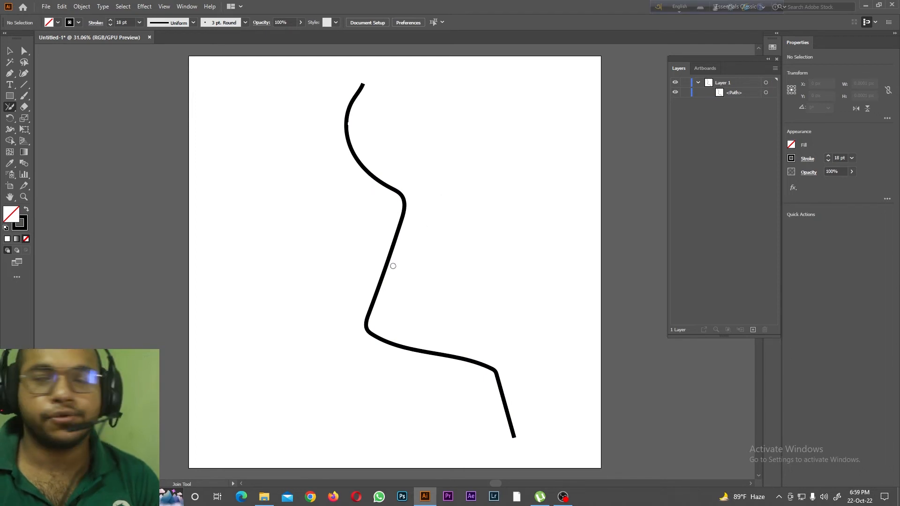
pyautogui.rightClick(8, 106)
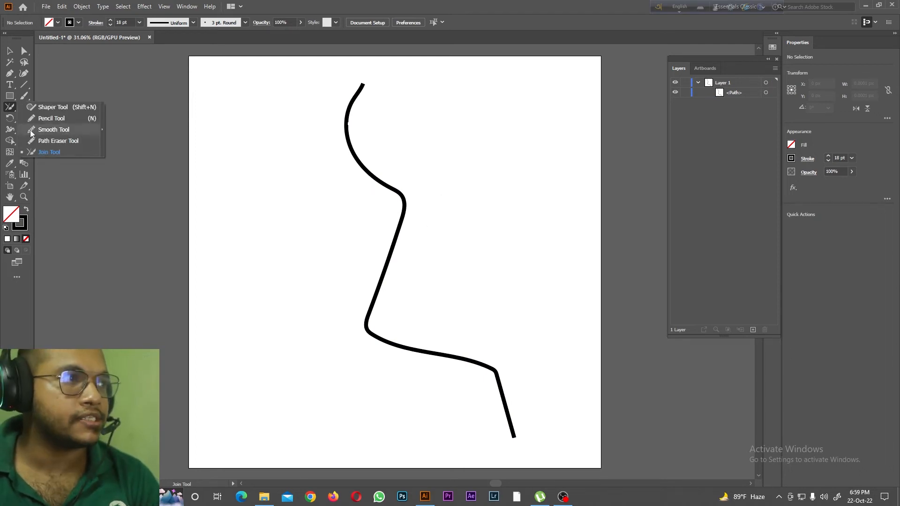
pyautogui.click(738, 97)
pyautogui.click(739, 92)
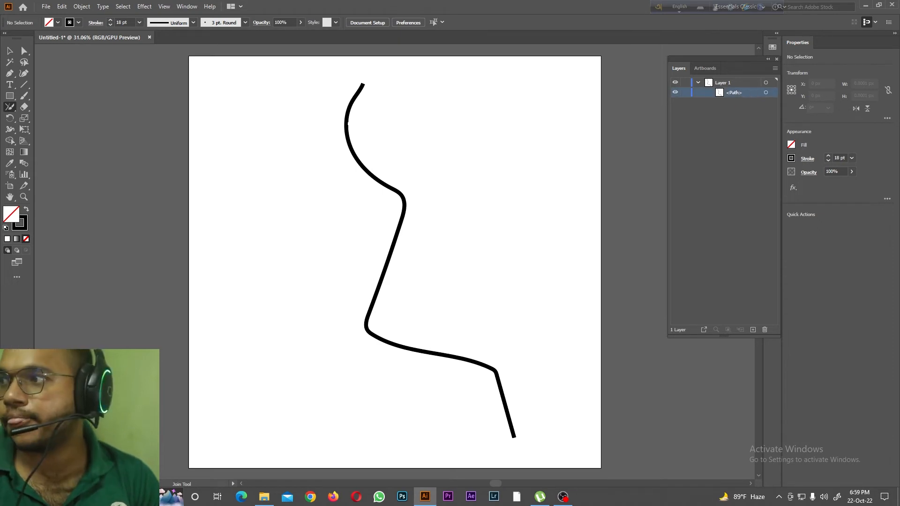
pyautogui.rightClick(10, 106)
pyautogui.rightClick(11, 98)
pyautogui.rightClick(12, 109)
pyautogui.rightClick(23, 96)
# Step: Erase the bend in the middle of the joined line with the Eraser tool, including the small leftover fragment
pyautogui.rightClick(24, 108)
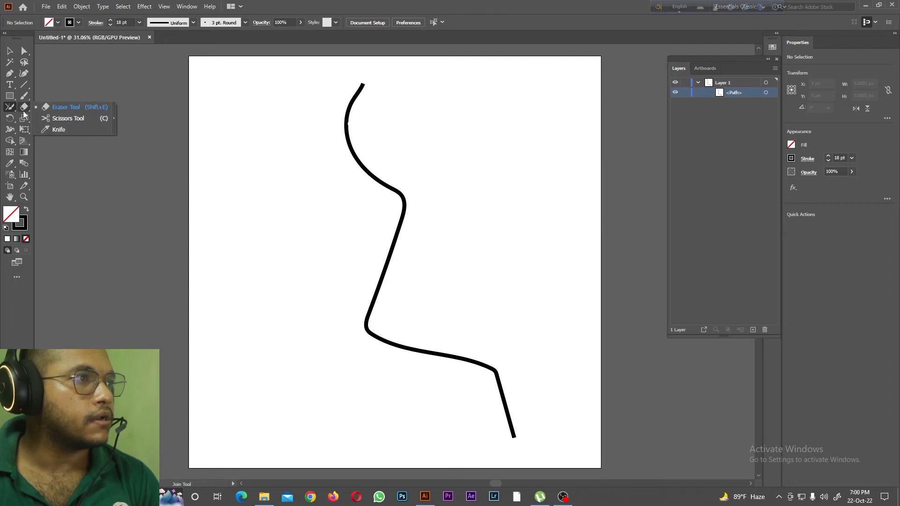
pyautogui.click(60, 108)
pyautogui.moveTo(401, 198)
pyautogui.mouseDown()
pyautogui.moveTo(398, 238)
pyautogui.moveTo(406, 203)
pyautogui.mouseUp()
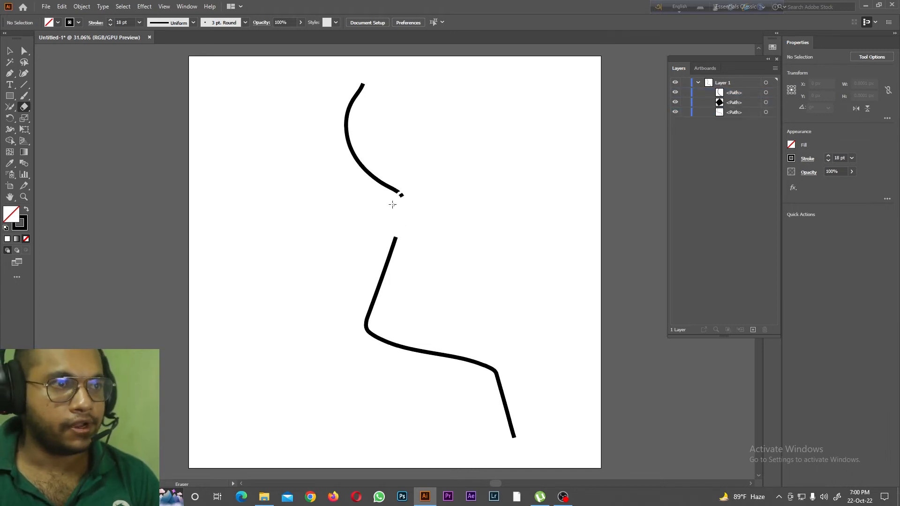
pyautogui.click(399, 192)
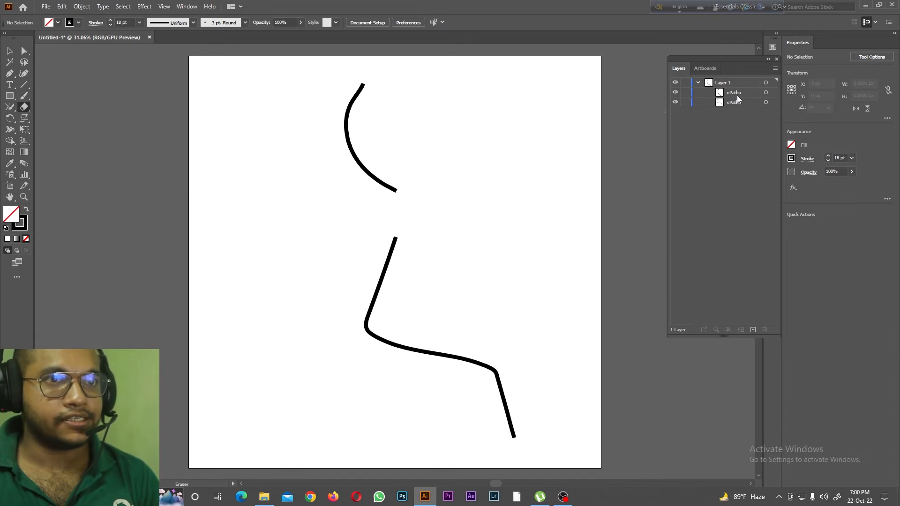
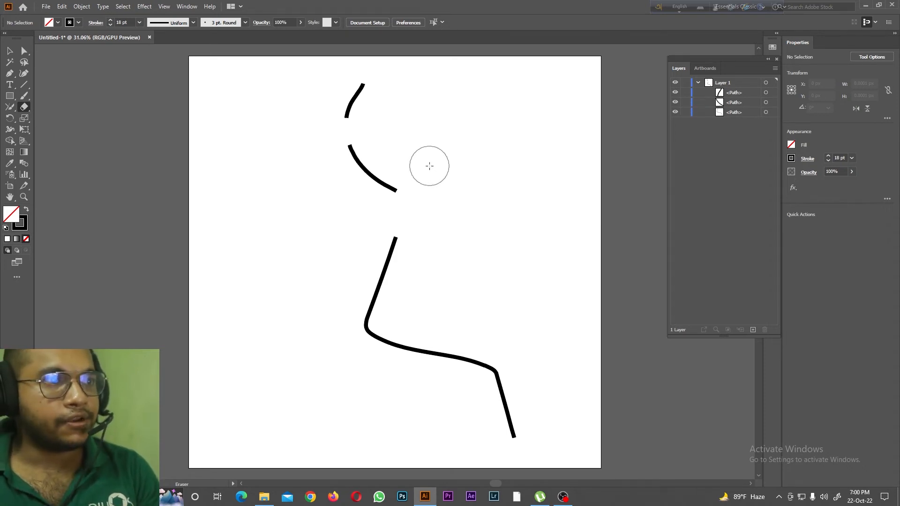
# Step: Erase all the remaining line pieces on the artboard with the Eraser tool
pyautogui.moveTo(386, 140); pyautogui.dragTo(294, 136)
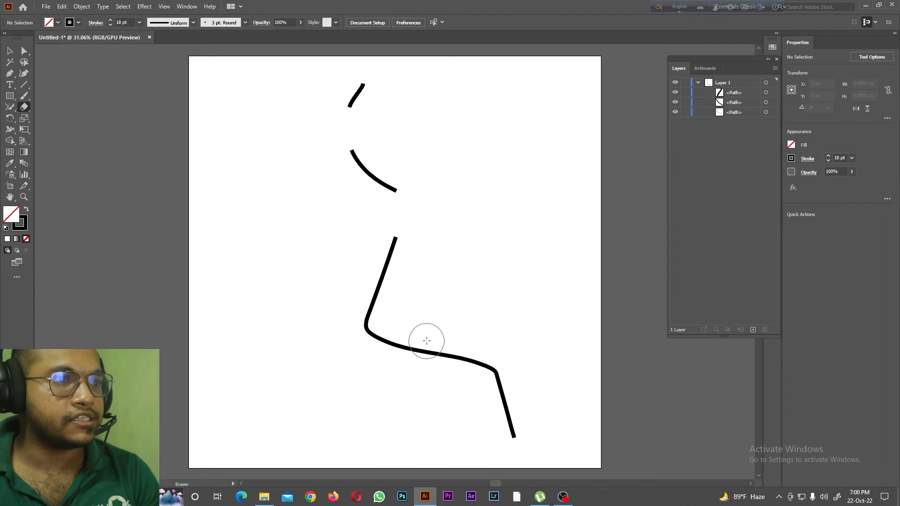
pyautogui.moveTo(426, 358); pyautogui.dragTo(298, 384)
pyautogui.moveTo(584, 309); pyautogui.dragTo(367, 432)
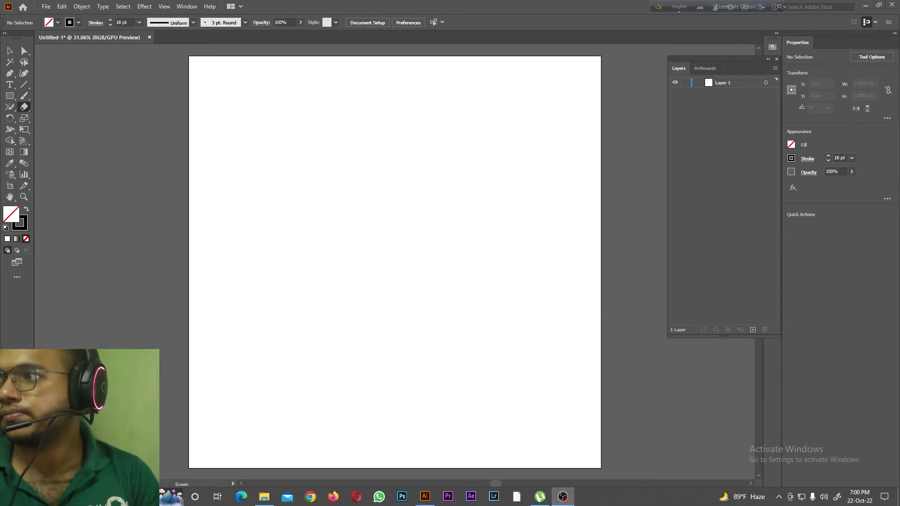
# Step: Draw a rectangle about 582 by 700 px in the upper half of the artboard and fill it with cyan
pyautogui.click(24, 109)
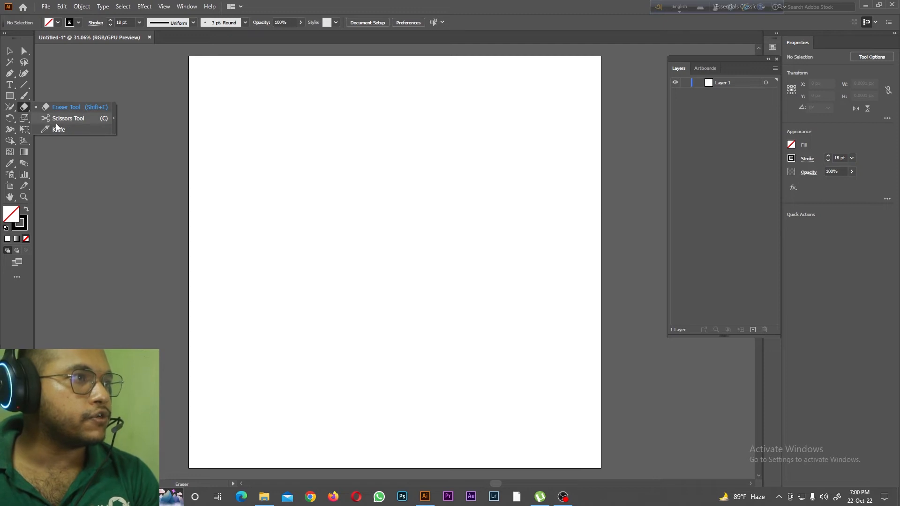
pyautogui.click(10, 96)
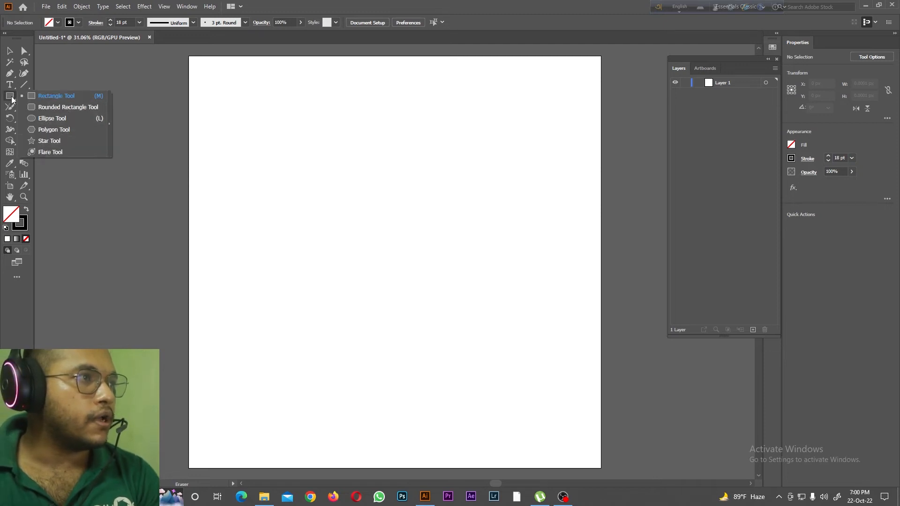
pyautogui.moveTo(291, 133)
pyautogui.mouseDown()
pyautogui.moveTo(408, 242)
pyautogui.moveTo(408, 277)
pyautogui.mouseUp()
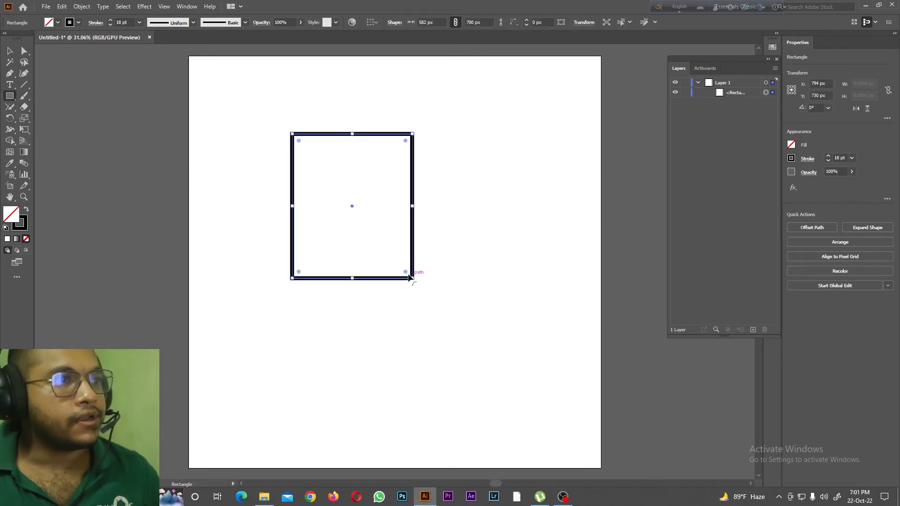
pyautogui.click(58, 22)
pyautogui.click(52, 38)
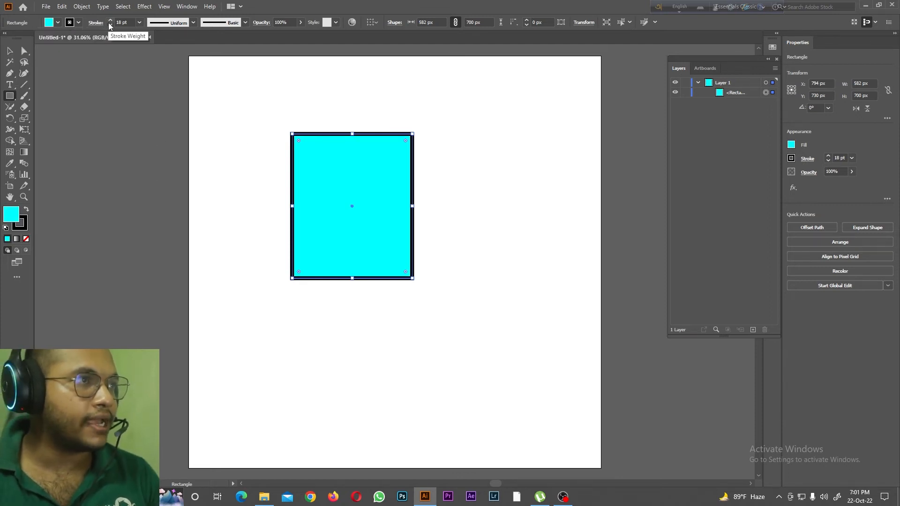
# Step: Cut the cyan rectangle into two paths with the Scissors tool at one point on its upper edge and one on its lower edge
pyautogui.click(25, 109)
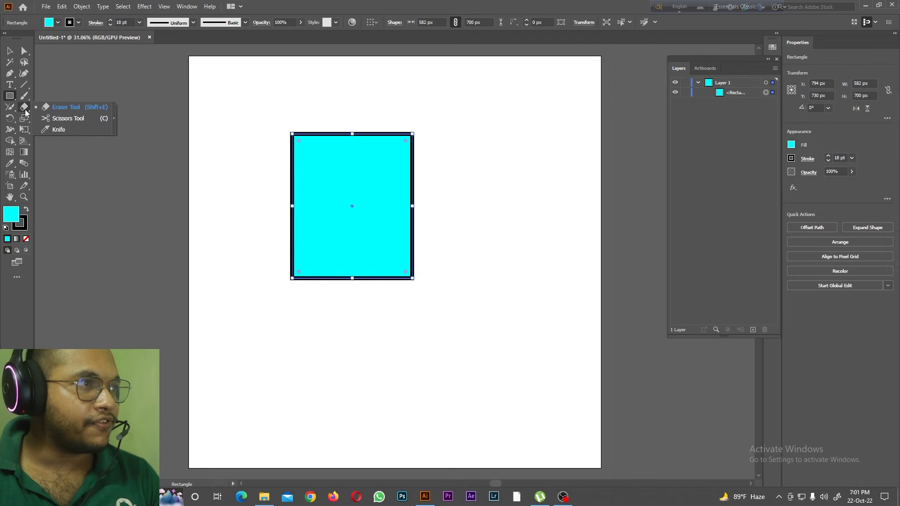
pyautogui.click(52, 118)
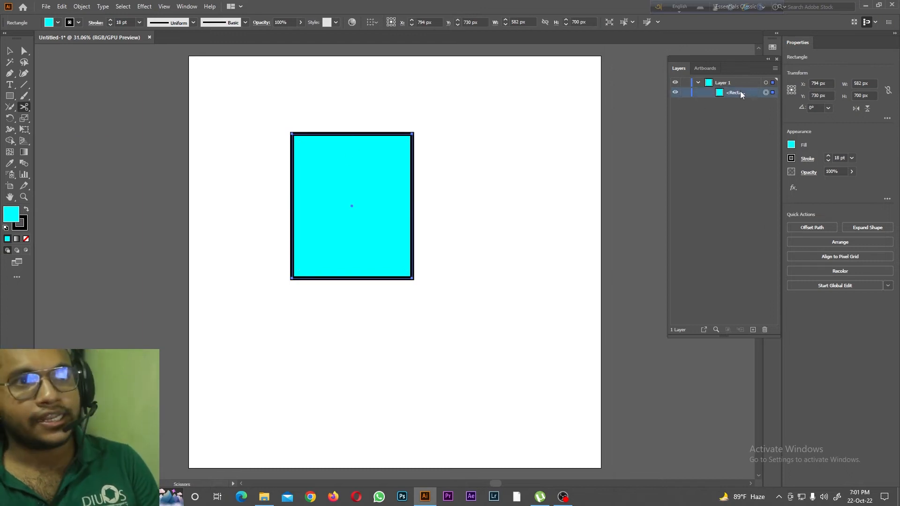
pyautogui.hotkey('ctrl', '=')
pyautogui.hotkey('ctrl', '=')
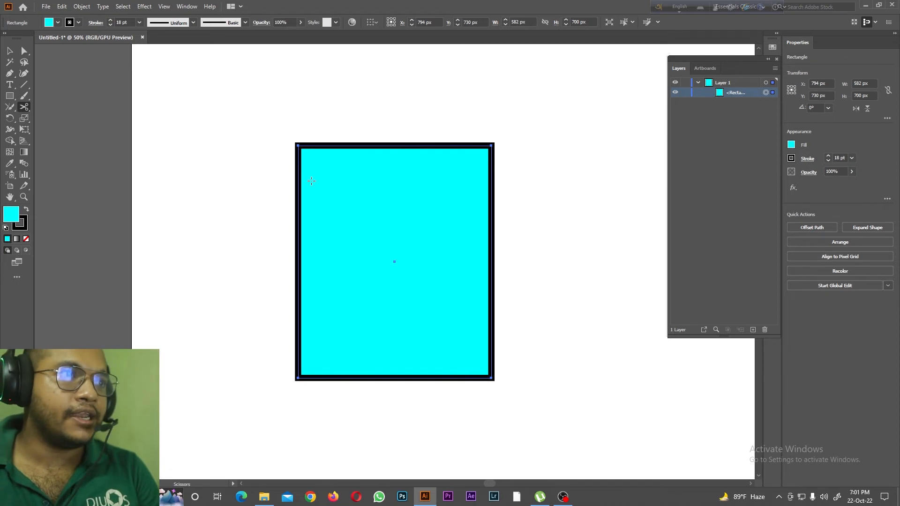
pyautogui.click(351, 147)
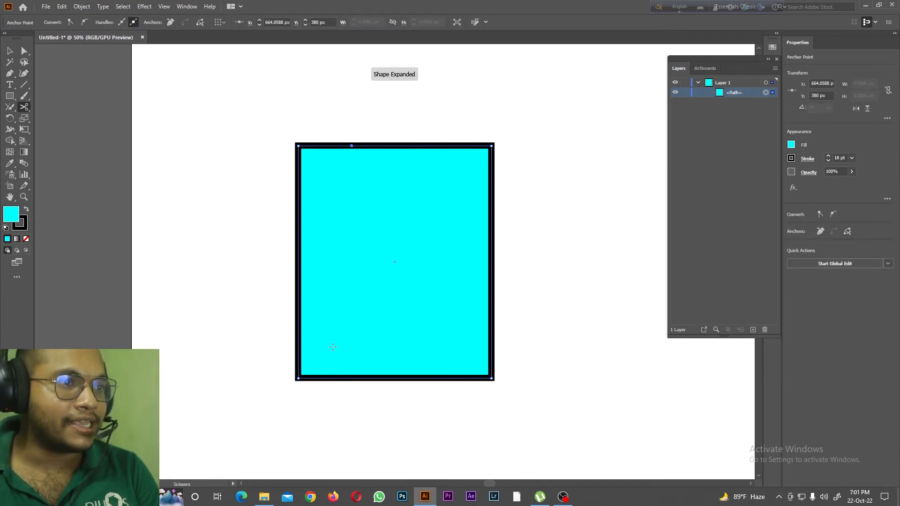
pyautogui.click(348, 378)
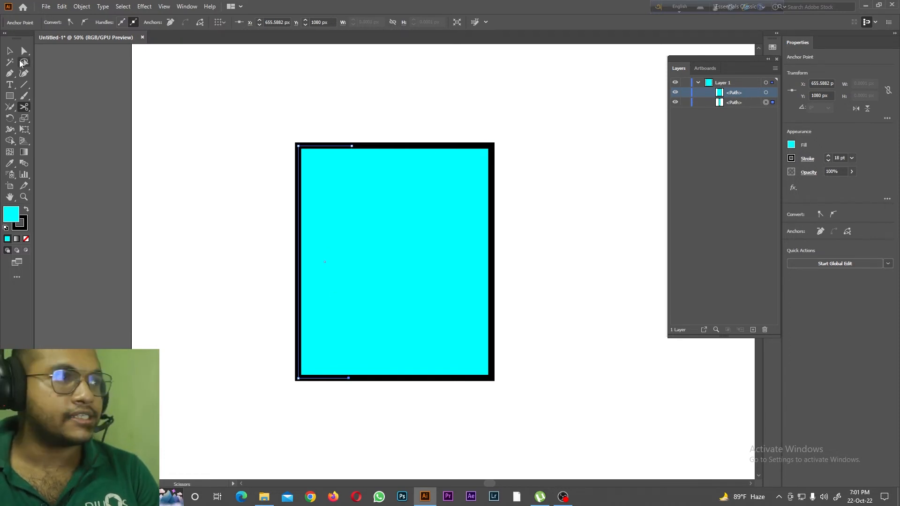
# Step: Pull the two cut pieces apart, moving the narrow piece left and the wide piece up and to the right
pyautogui.click(10, 51)
pyautogui.moveTo(341, 203); pyautogui.dragTo(217, 181)
pyautogui.moveTo(424, 206); pyautogui.dragTo(508, 167)
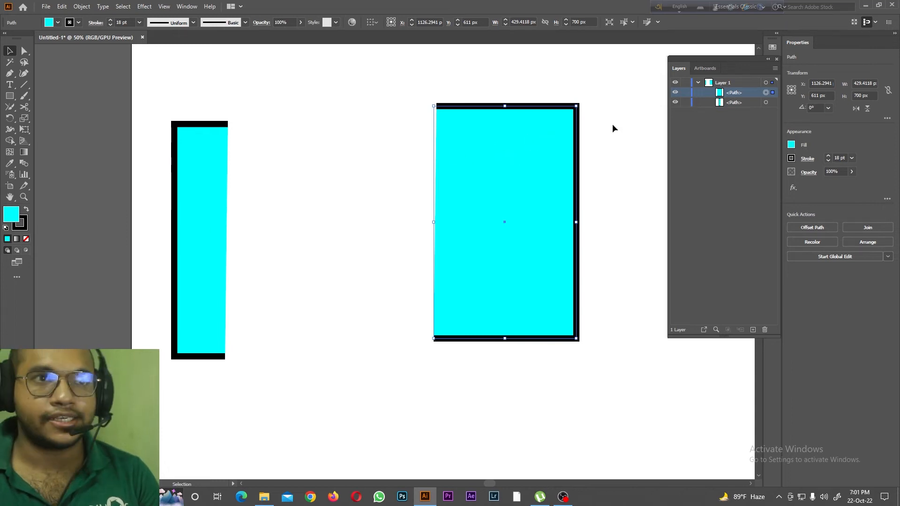
# Step: Delete the two cut pieces and draw a new cyan rectangle about 716 by 575 px
pyautogui.moveTo(24, 107); pyautogui.dragTo(65, 119)
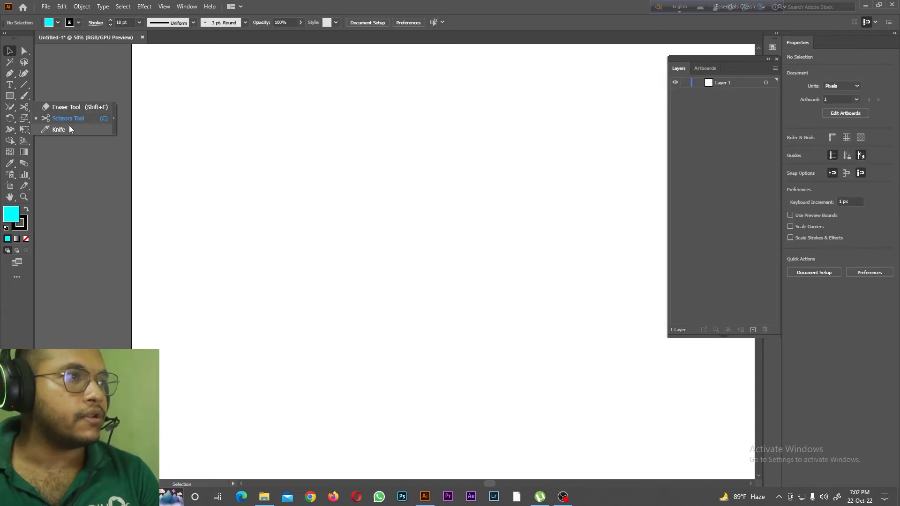
pyautogui.moveTo(10, 96); pyautogui.dragTo(60, 96)
pyautogui.moveTo(280, 126); pyautogui.dragTo(519, 317)
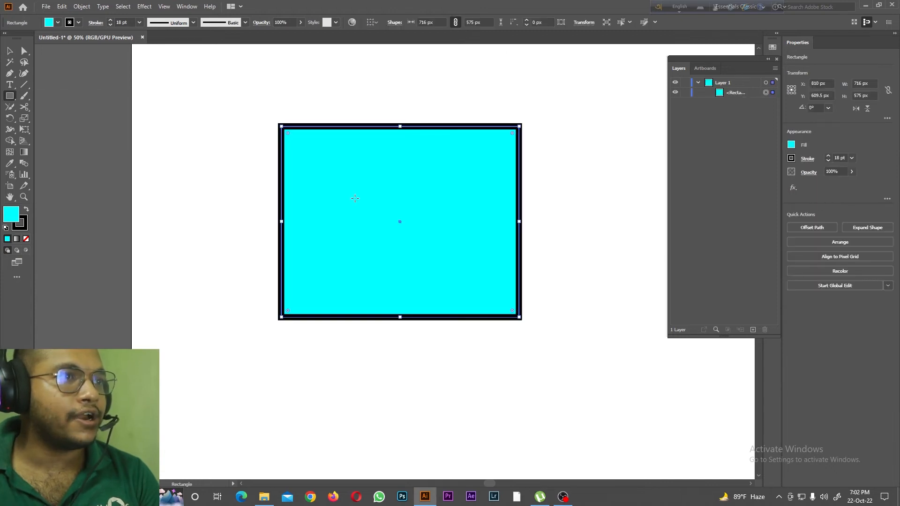
# Step: Slice the rectangle into an upper and a lower part with the Knife tool along a wavy line across its full width
pyautogui.moveTo(29, 108); pyautogui.dragTo(61, 129)
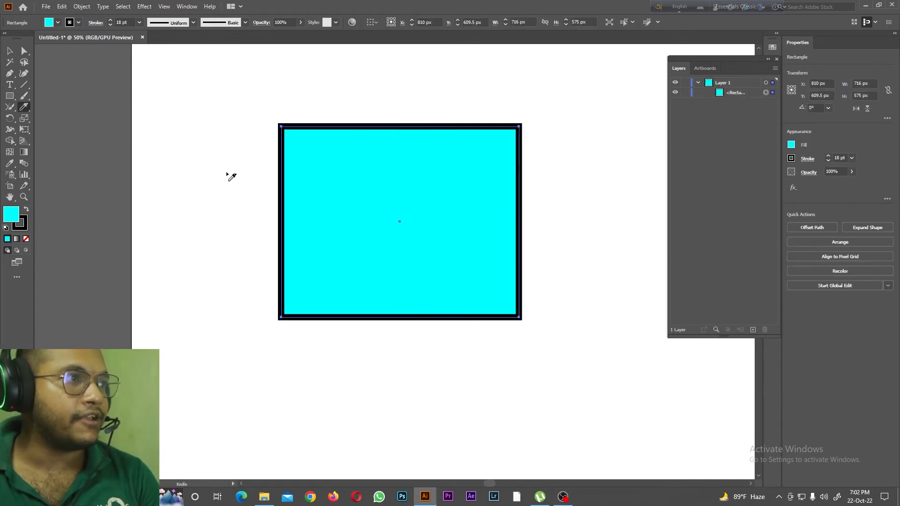
pyautogui.moveTo(237, 147); pyautogui.dragTo(323, 190)
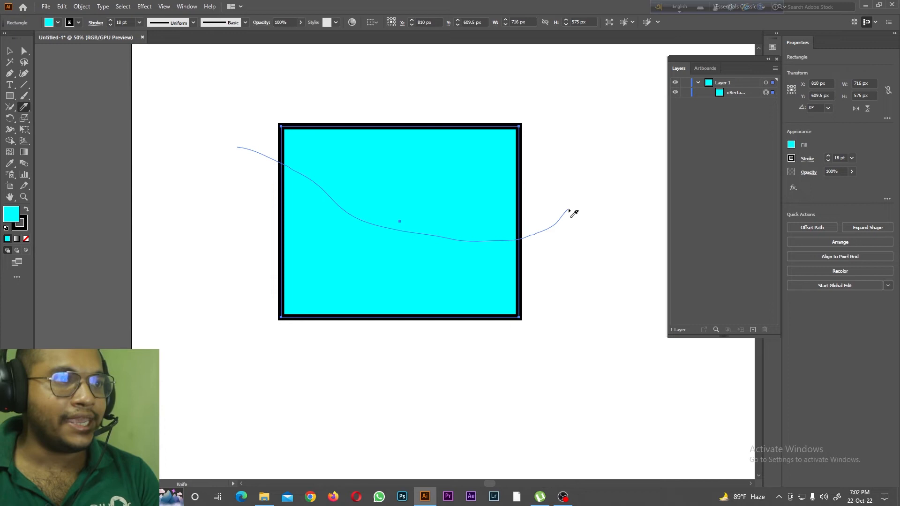
pyautogui.moveTo(568, 210); pyautogui.dragTo(571, 211)
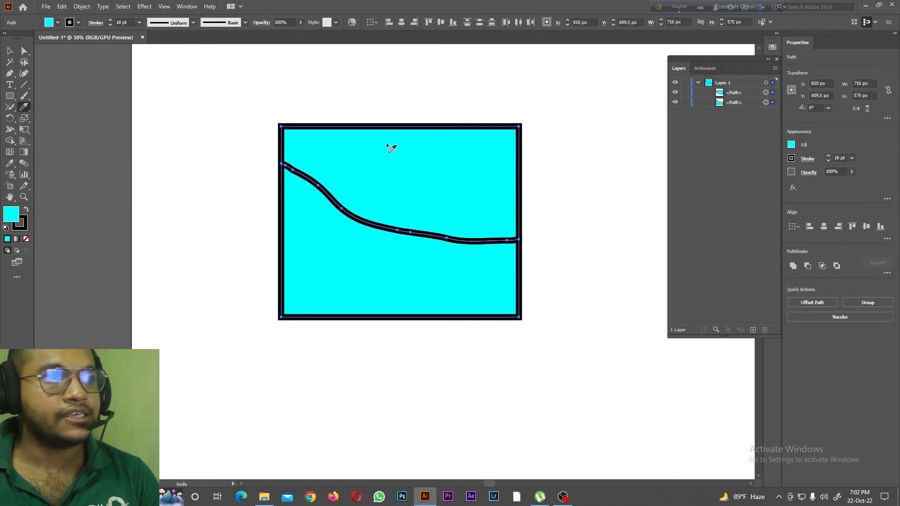
# Step: Separate the two sliced parts, moving the lower one down and to the left and the upper one up and to the right
pyautogui.click(741, 103)
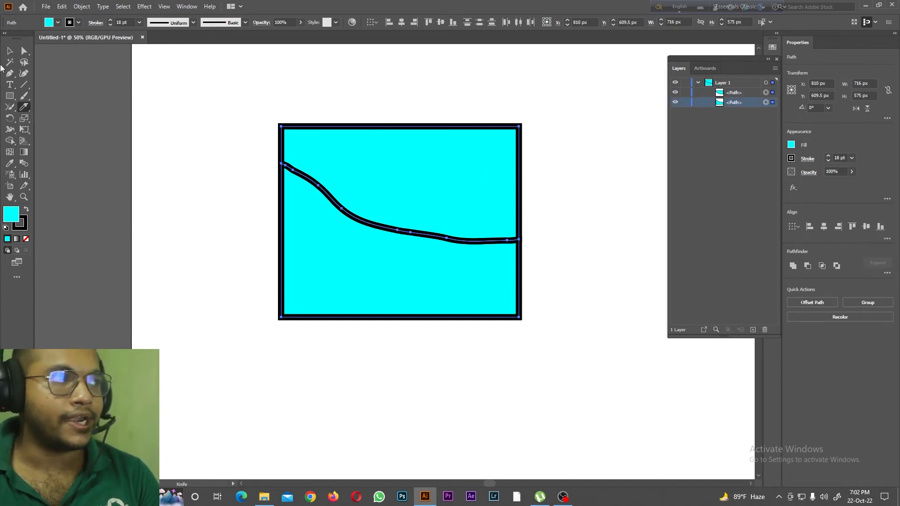
pyautogui.click(8, 53)
pyautogui.moveTo(388, 176); pyautogui.dragTo(392, 136)
pyautogui.moveTo(373, 201); pyautogui.dragTo(323, 263)
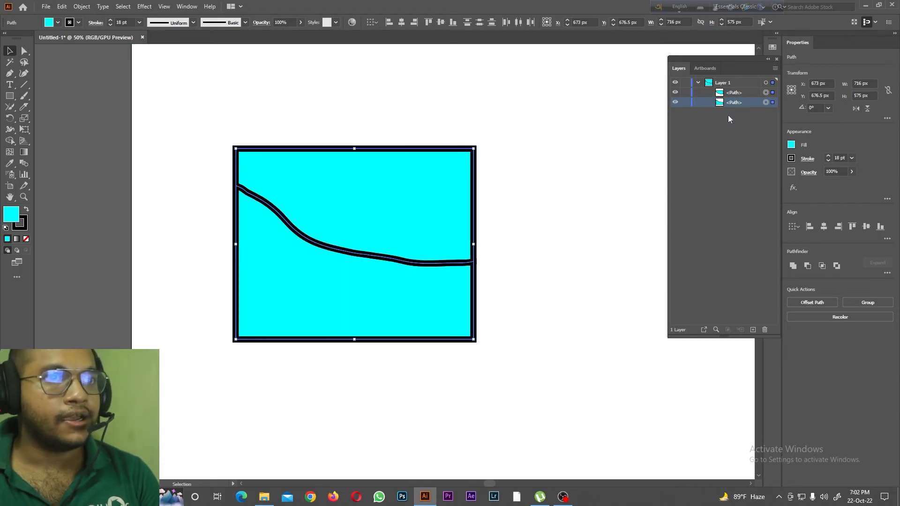
pyautogui.click(766, 103)
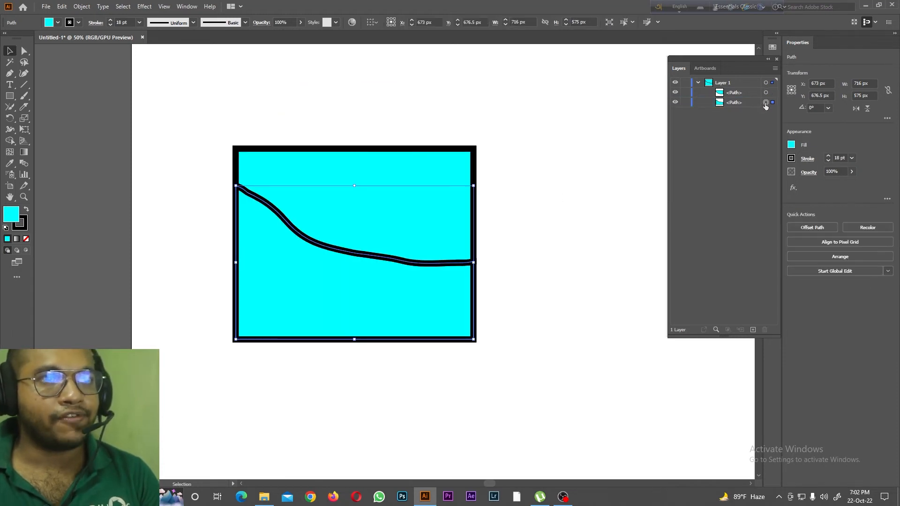
pyautogui.moveTo(271, 273); pyautogui.dragTo(329, 360)
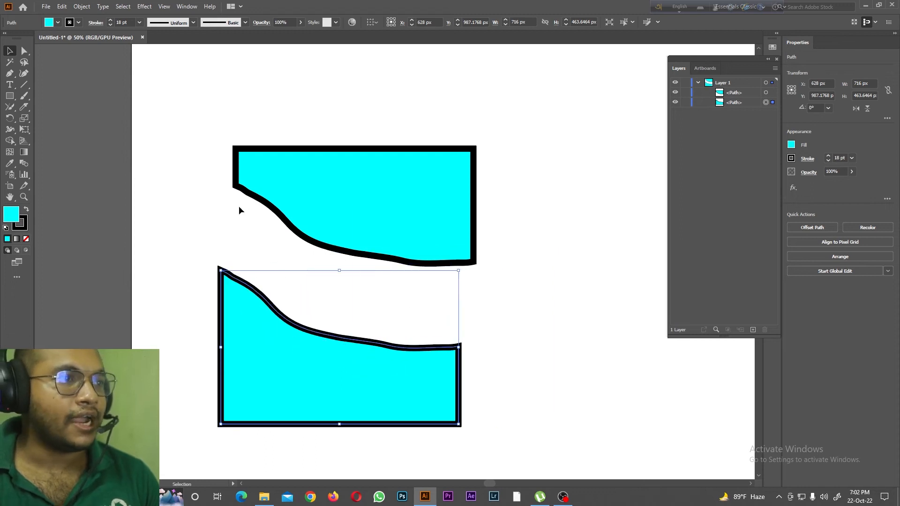
pyautogui.moveTo(27, 110); pyautogui.dragTo(68, 133)
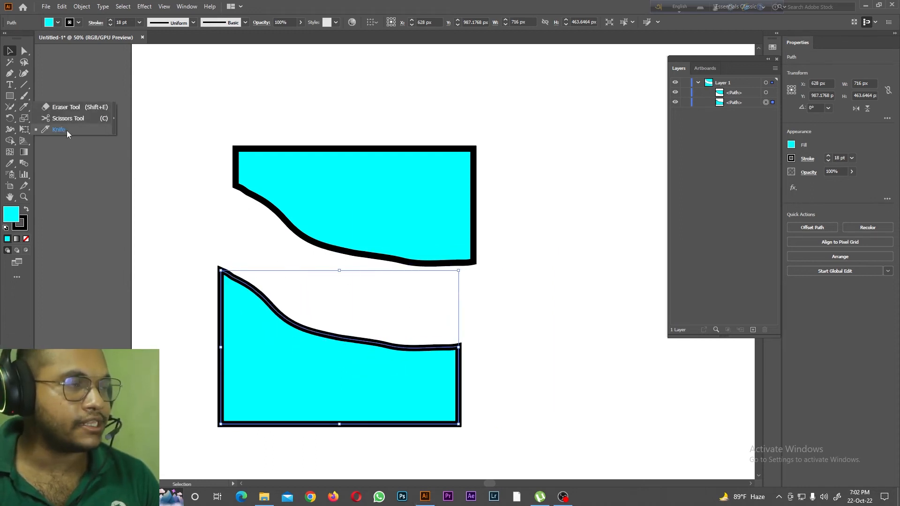
pyautogui.moveTo(295, 343); pyautogui.dragTo(272, 348)
pyautogui.moveTo(367, 188); pyautogui.dragTo(454, 159)
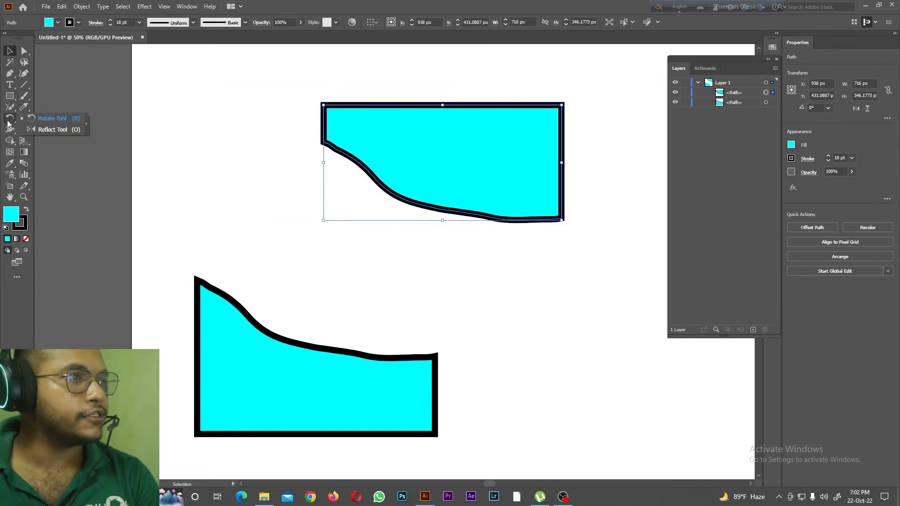
# Step: Rotate the upper part to 270° with the Rotate tool and flip both parts with the Reflect tool, the lower one to 180°
pyautogui.click(10, 118)
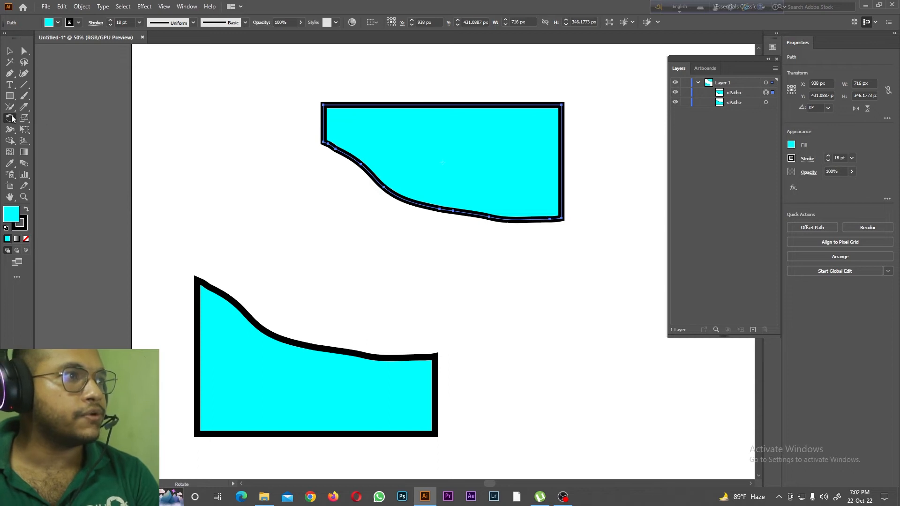
pyautogui.moveTo(330, 110); pyautogui.dragTo(456, 125)
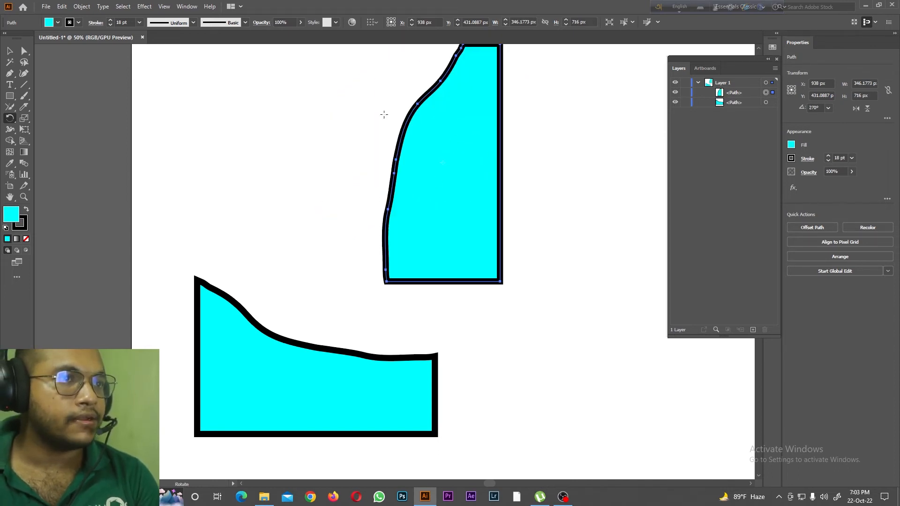
pyautogui.moveTo(12, 119); pyautogui.dragTo(49, 130)
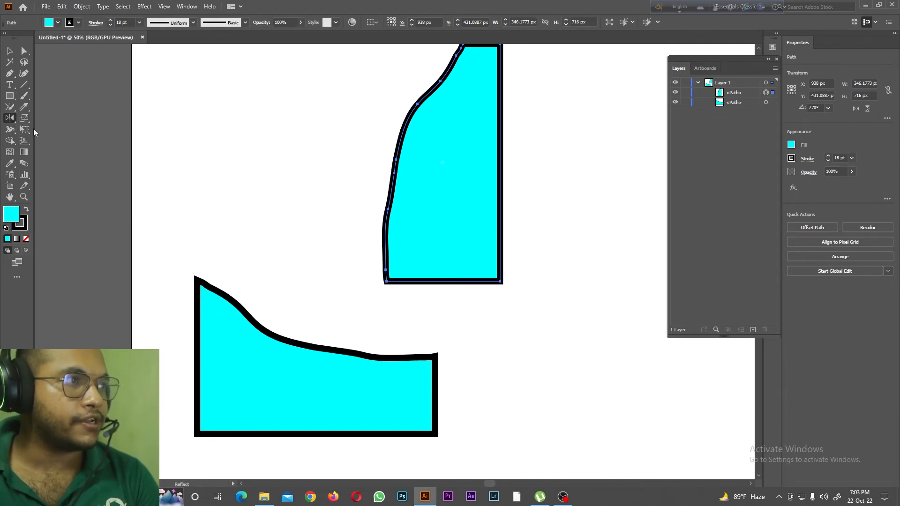
pyautogui.moveTo(404, 143); pyautogui.dragTo(239, 318)
pyautogui.click(766, 102)
pyautogui.moveTo(198, 348); pyautogui.dragTo(258, 337)
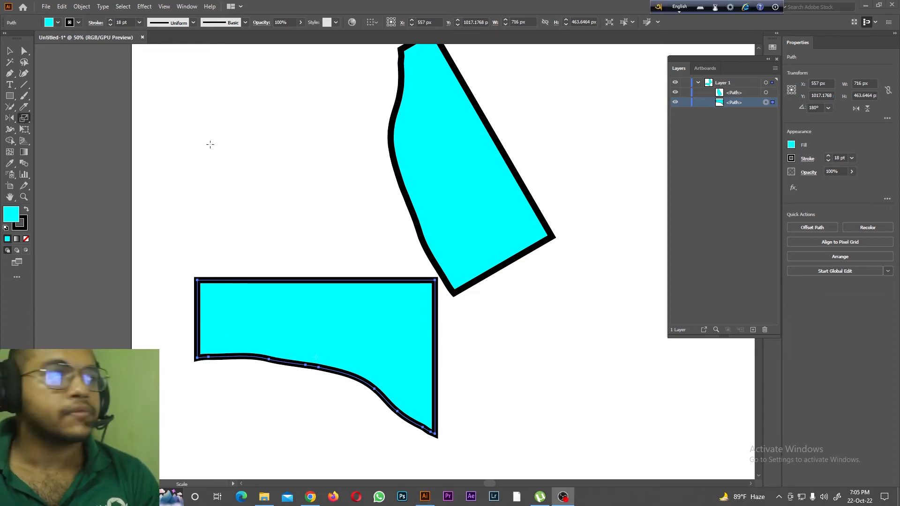
# Step: Resize the lower part with the Scale tool and slant both parts with the Shear tool
pyautogui.moveTo(24, 118); pyautogui.dragTo(63, 118)
pyautogui.moveTo(251, 278); pyautogui.dragTo(252, 244)
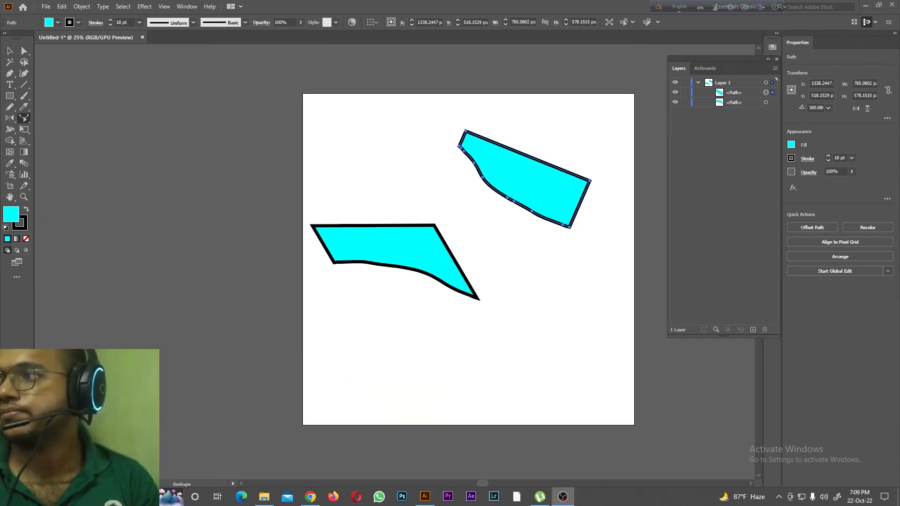
pyautogui.click(26, 121)
pyautogui.click(65, 130)
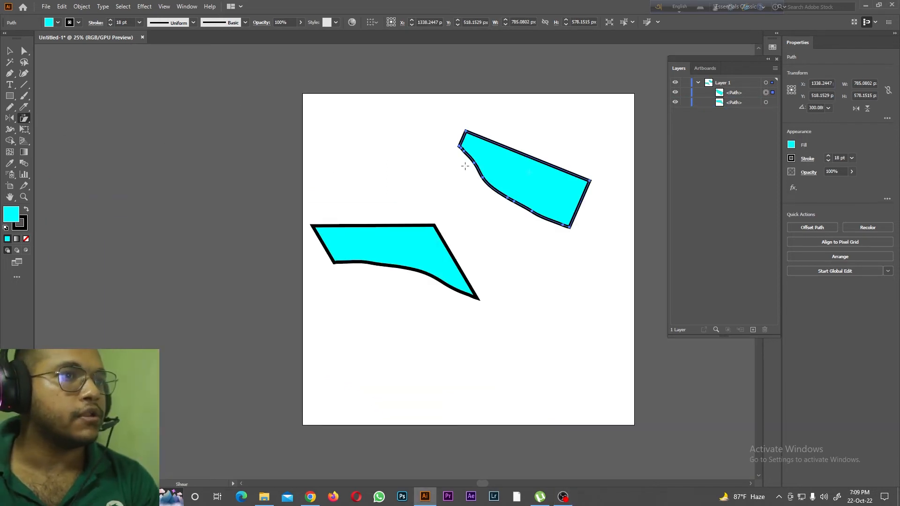
pyautogui.moveTo(479, 172); pyautogui.dragTo(427, 142)
pyautogui.moveTo(376, 229); pyautogui.dragTo(388, 210)
pyautogui.click(765, 102)
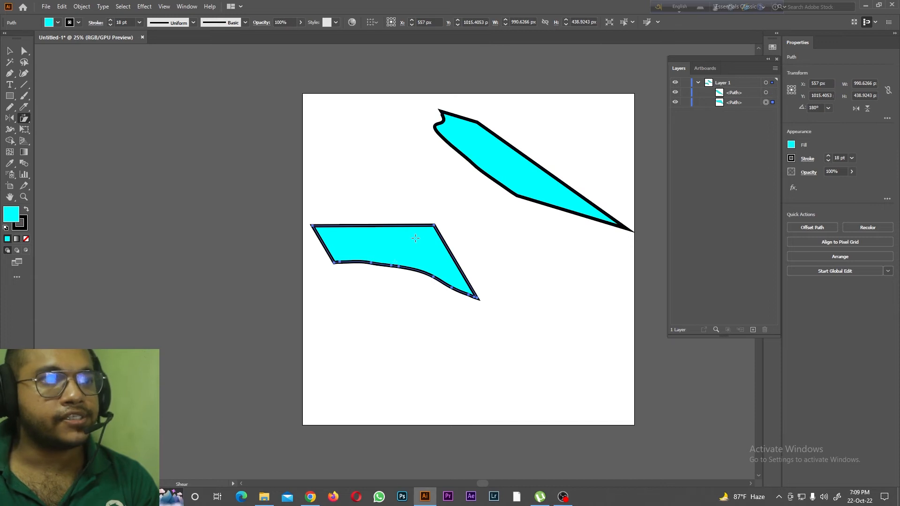
pyautogui.moveTo(375, 225)
pyautogui.mouseDown()
pyautogui.moveTo(384, 209)
pyautogui.moveTo(373, 201)
pyautogui.moveTo(365, 217)
pyautogui.mouseUp()
# Step: Draw a winding Pencil line about 1797 by 634 px from outside the artboard's left side to its upper edge
pyautogui.moveTo(27, 119); pyautogui.dragTo(52, 139)
pyautogui.moveTo(12, 110); pyautogui.dragTo(42, 117)
pyautogui.moveTo(113, 198); pyautogui.dragTo(138, 195)
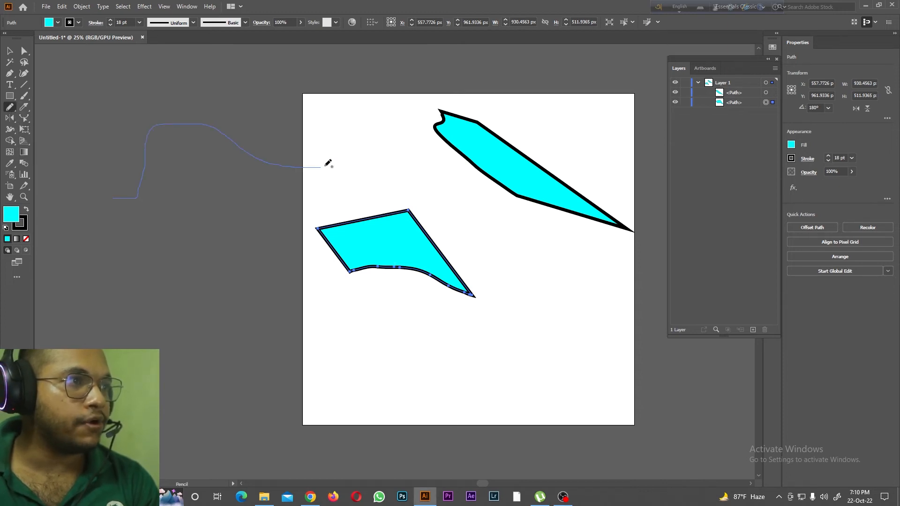
pyautogui.moveTo(375, 103); pyautogui.dragTo(412, 92)
# Step: Adjust the bends of the winding line with the Reshape tool at several points along it
pyautogui.moveTo(24, 118); pyautogui.dragTo(58, 130)
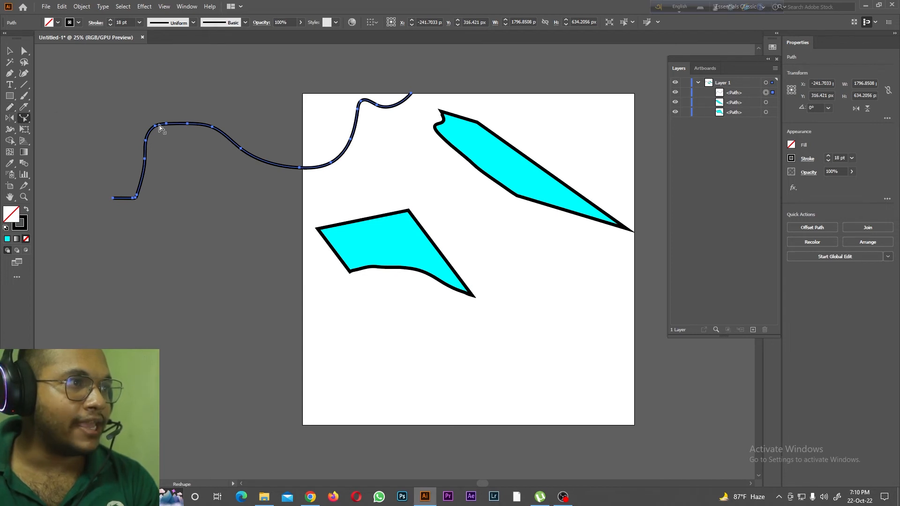
pyautogui.moveTo(159, 126); pyautogui.dragTo(167, 156)
pyautogui.moveTo(281, 187); pyautogui.dragTo(268, 139)
pyautogui.moveTo(356, 99); pyautogui.dragTo(364, 140)
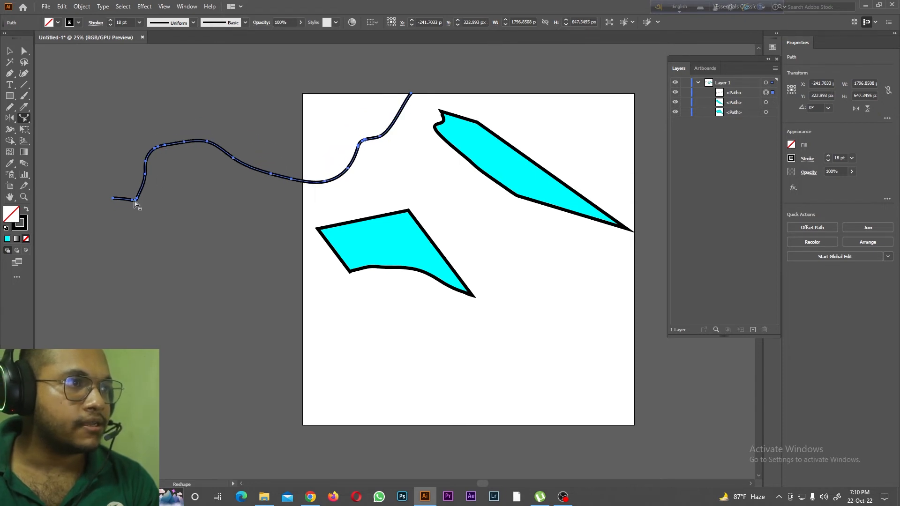
pyautogui.moveTo(134, 201); pyautogui.dragTo(109, 167)
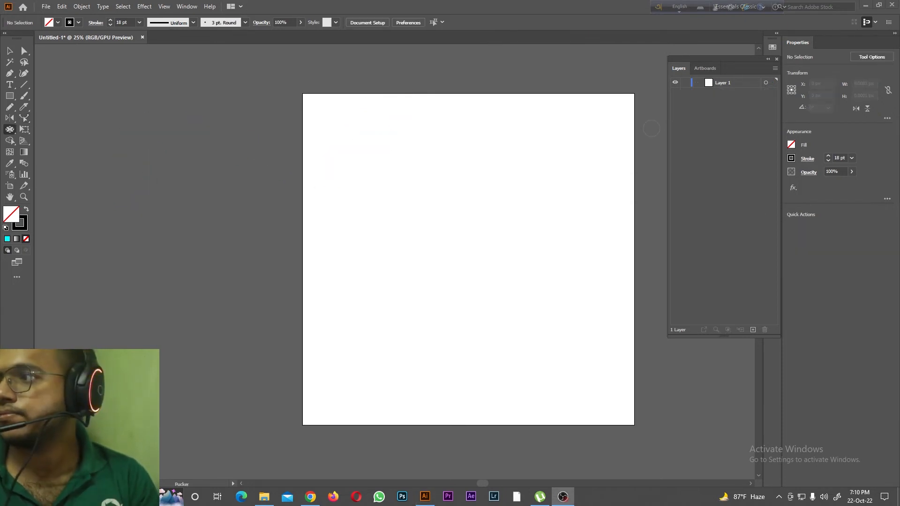
# Step: On the cleared artboard, draw a rectangle about 1002 by 881 px and fill it with yellow
pyautogui.moveTo(10, 129); pyautogui.dragTo(49, 132)
pyautogui.moveTo(10, 96); pyautogui.dragTo(47, 99)
pyautogui.moveTo(360, 165); pyautogui.dragTo(527, 312)
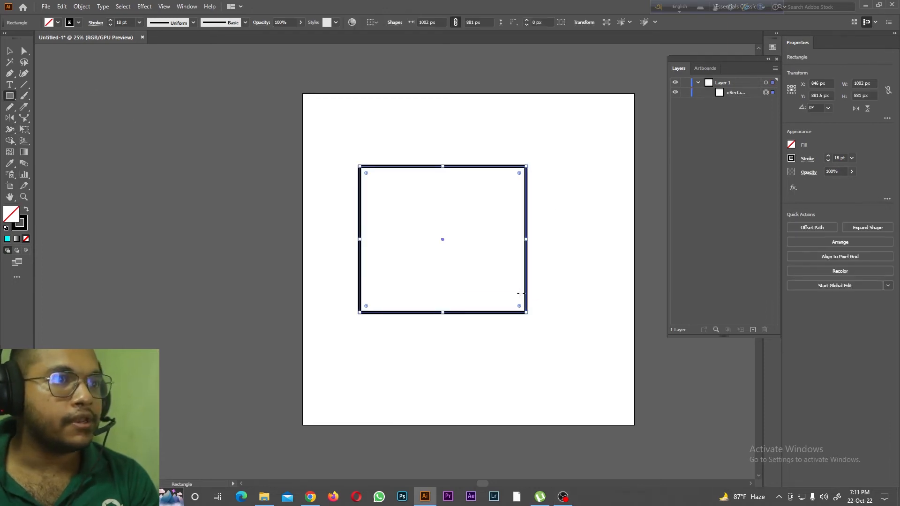
pyautogui.click(58, 22)
pyautogui.click(39, 37)
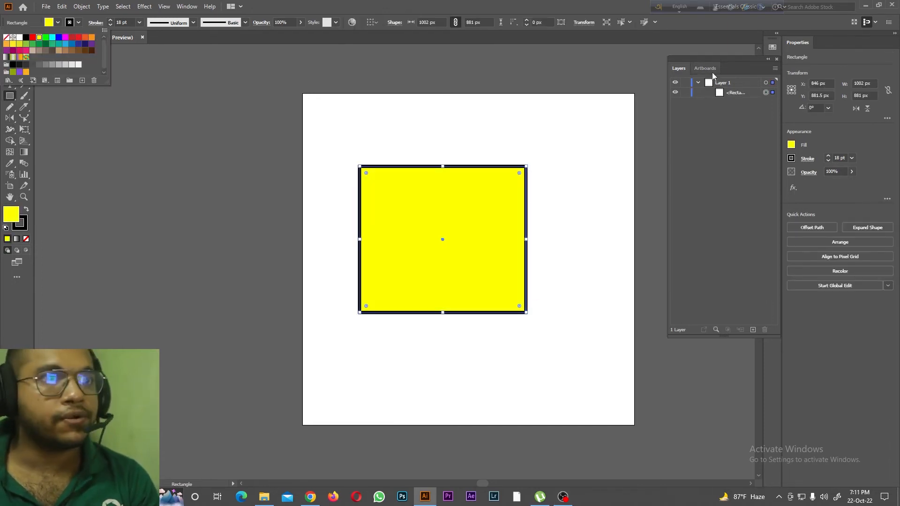
# Step: Thicken the yellow rectangle's stroke with the Width tool along its upper, right and lower edges, and move the upper width point
pyautogui.click(727, 92)
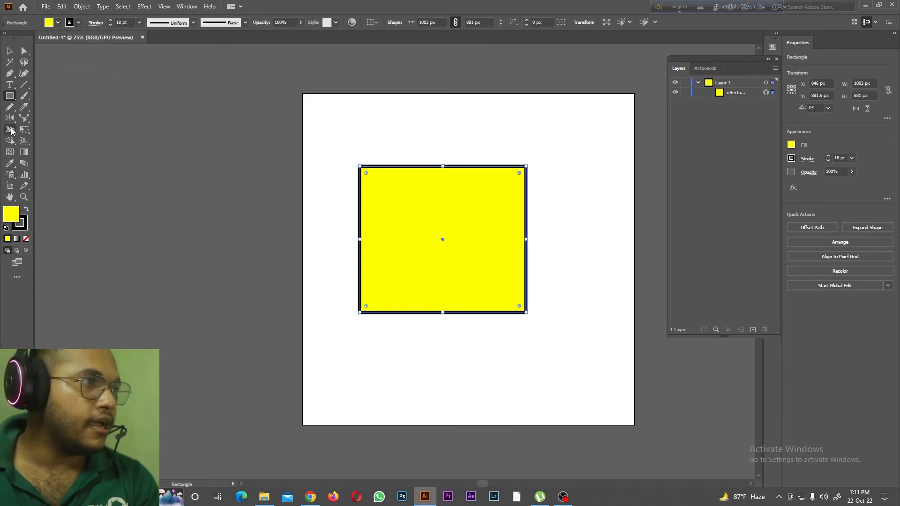
pyautogui.moveTo(10, 129); pyautogui.dragTo(42, 129)
pyautogui.moveTo(370, 169); pyautogui.dragTo(352, 142)
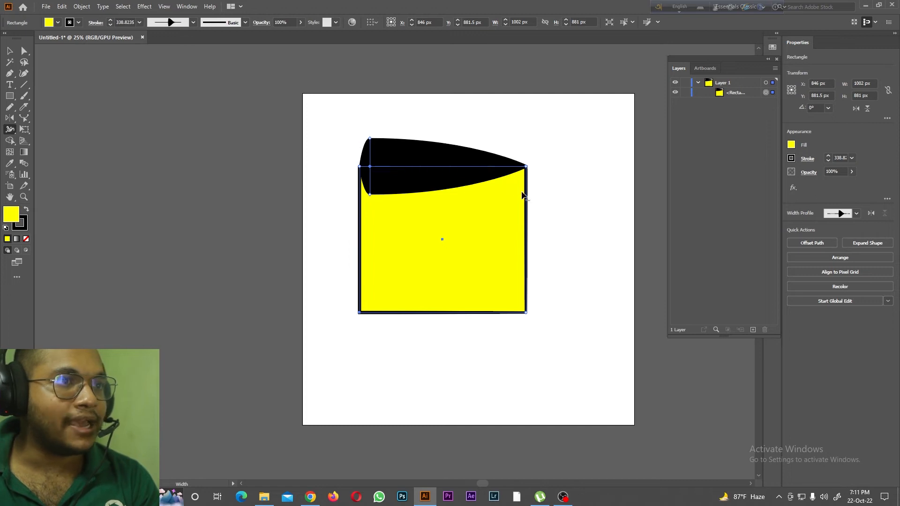
pyautogui.moveTo(539, 195); pyautogui.dragTo(486, 224)
pyautogui.moveTo(382, 313)
pyautogui.mouseDown()
pyautogui.moveTo(387, 326)
pyautogui.moveTo(421, 308)
pyautogui.moveTo(475, 307)
pyautogui.mouseUp()
pyautogui.moveTo(526, 193); pyautogui.dragTo(527, 244)
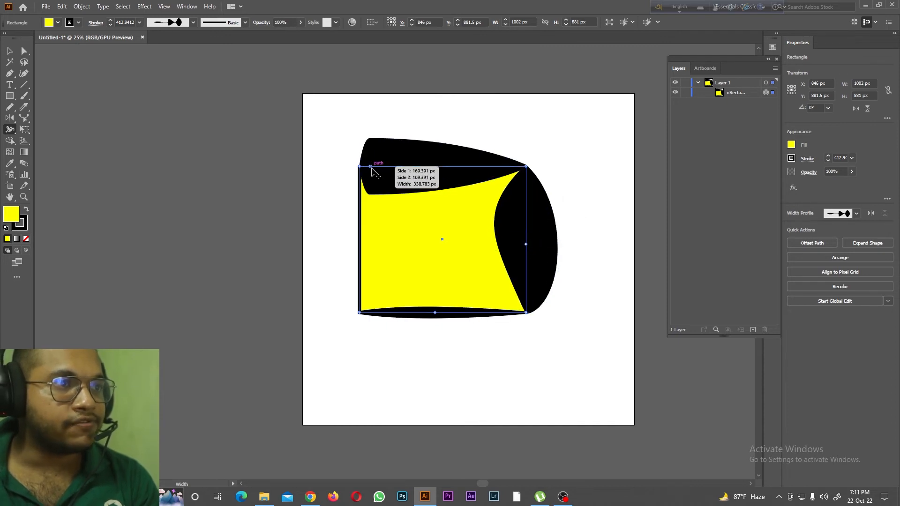
pyautogui.moveTo(371, 166); pyautogui.dragTo(415, 170)
# Step: Delete the rectangle with the varied stroke and draw a new yellow rectangle about 847 by 887 px
pyautogui.moveTo(10, 131); pyautogui.dragTo(57, 133)
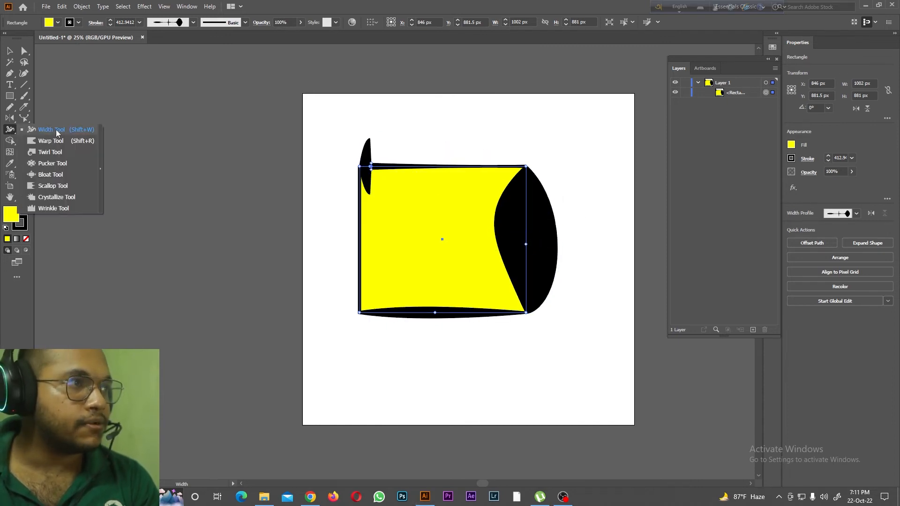
pyautogui.click(59, 147)
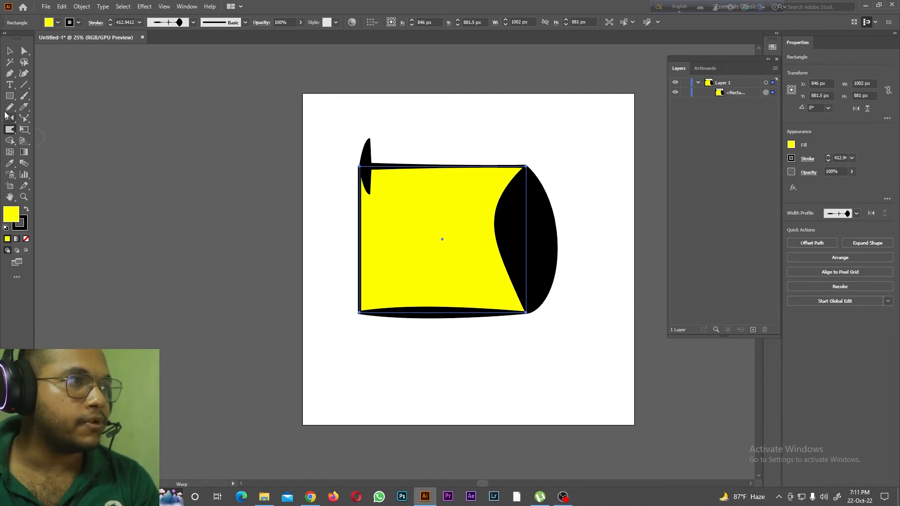
pyautogui.click(762, 331)
pyautogui.moveTo(10, 96); pyautogui.dragTo(56, 94)
pyautogui.click(56, 95)
pyautogui.moveTo(387, 187); pyautogui.dragTo(528, 333)
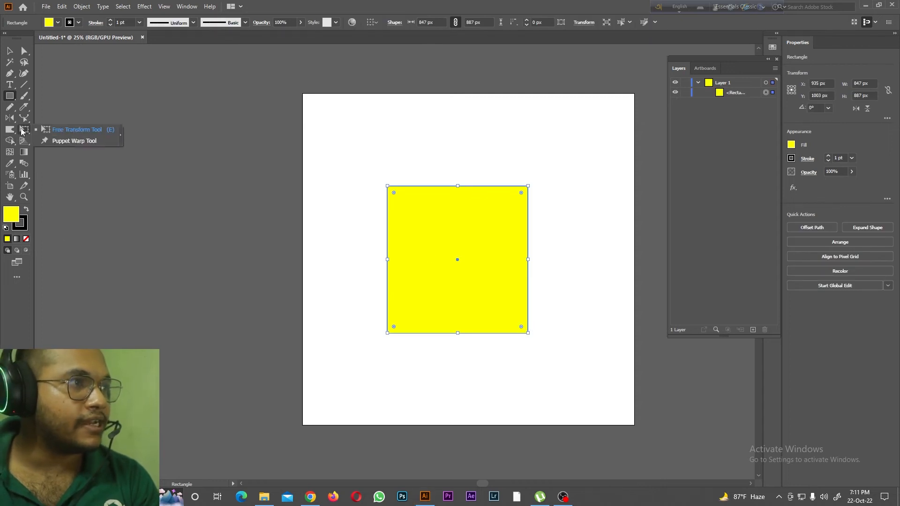
# Step: Pull the rectangle's upper corners and several points along its left, lower and right edges outward with the Warp tool
pyautogui.moveTo(18, 133); pyautogui.dragTo(28, 136)
pyautogui.click(46, 141)
pyautogui.moveTo(395, 193); pyautogui.dragTo(343, 157)
pyautogui.moveTo(512, 193); pyautogui.dragTo(568, 144)
pyautogui.moveTo(393, 209); pyautogui.dragTo(365, 209)
pyautogui.moveTo(397, 230)
pyautogui.mouseDown()
pyautogui.moveTo(365, 241)
pyautogui.moveTo(354, 269)
pyautogui.moveTo(355, 339)
pyautogui.mouseUp()
pyautogui.moveTo(410, 326)
pyautogui.mouseDown()
pyautogui.moveTo(416, 345)
pyautogui.moveTo(448, 347)
pyautogui.mouseUp()
pyautogui.moveTo(518, 318); pyautogui.dragTo(557, 330)
pyautogui.moveTo(517, 285); pyautogui.dragTo(559, 290)
pyautogui.moveTo(518, 259); pyautogui.dragTo(560, 251)
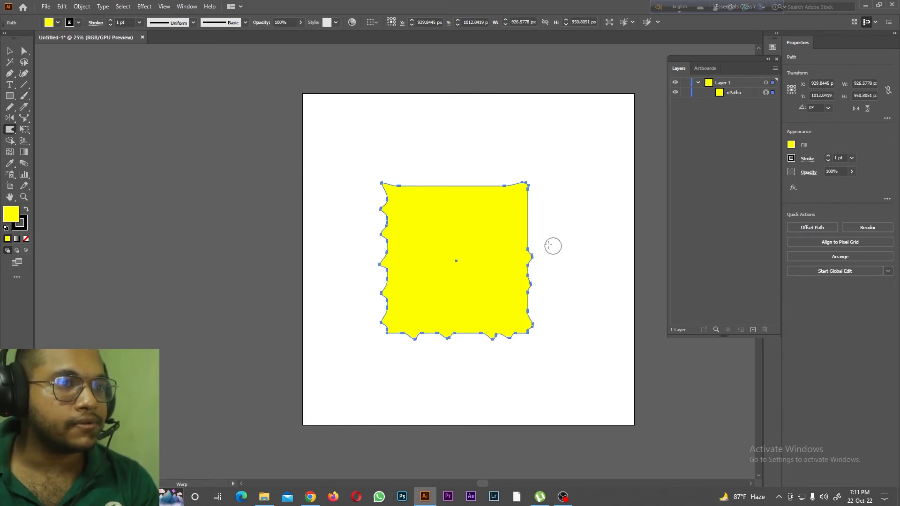
# Step: Delete the warped shape and draw a new yellow rectangle about 960 by 983 px
pyautogui.press('Delete')
pyautogui.moveTo(10, 130); pyautogui.dragTo(48, 153)
pyautogui.moveTo(9, 96); pyautogui.dragTo(10, 96)
pyautogui.click(42, 95)
pyautogui.moveTo(382, 151)
pyautogui.mouseDown()
pyautogui.moveTo(475, 273)
pyautogui.moveTo(542, 314)
pyautogui.mouseUp()
# Step: Twirl the rectangle's two upper corners and two points on its upper edge with the Twirl tool
pyautogui.moveTo(13, 127); pyautogui.dragTo(13, 127)
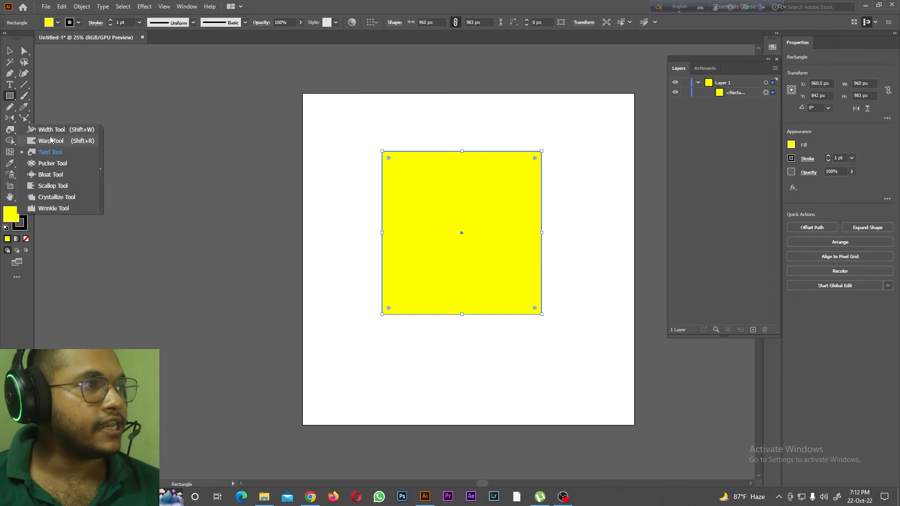
pyautogui.click(48, 152)
pyautogui.click(385, 154)
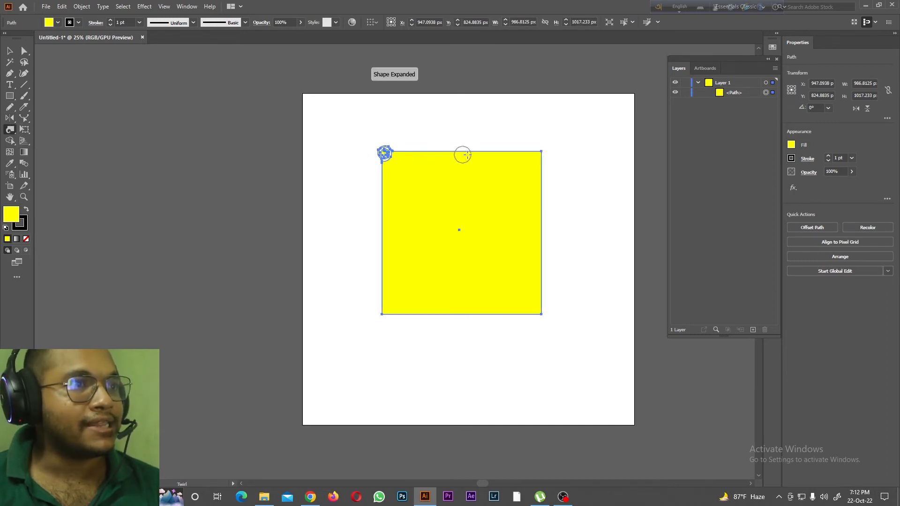
pyautogui.click(538, 153)
pyautogui.click(476, 154)
pyautogui.click(442, 153)
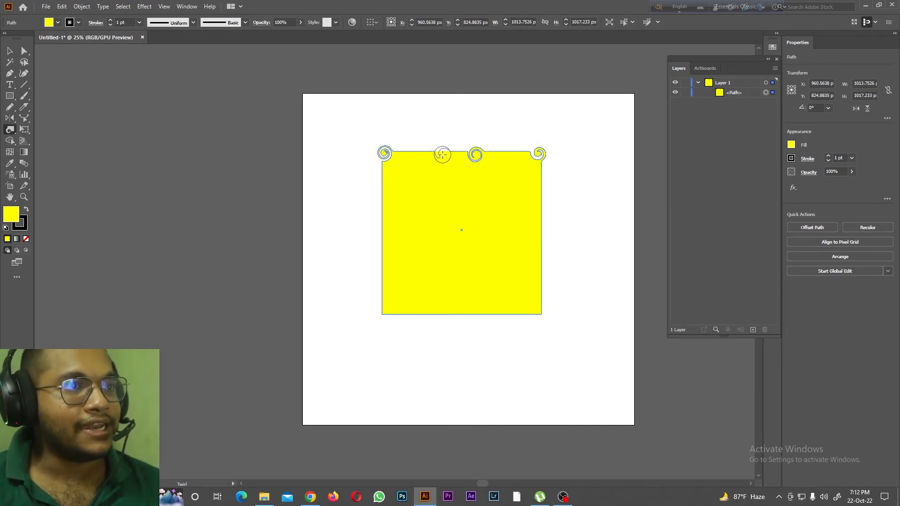
# Step: Twirl four points on the left edge, both lower corners and two points on the right edge, and deselect the shape
pyautogui.click(377, 184)
pyautogui.click(381, 213)
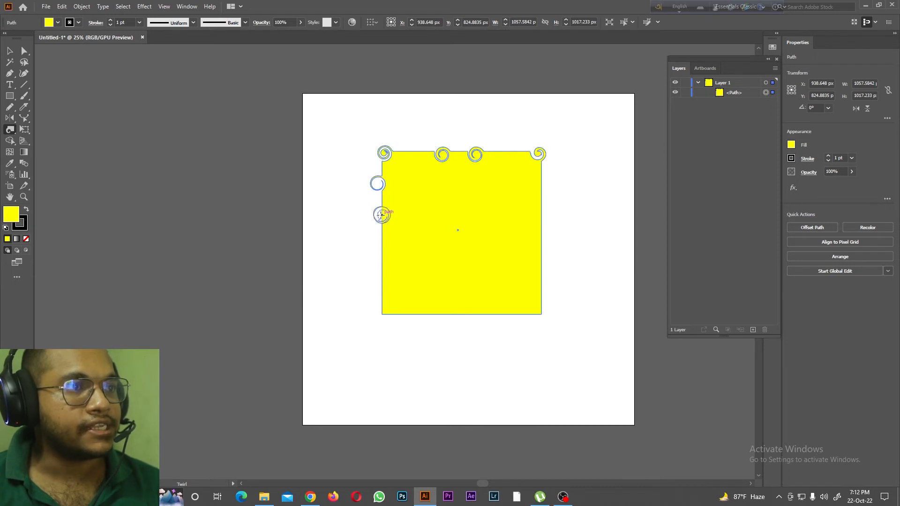
pyautogui.click(382, 257)
pyautogui.click(386, 283)
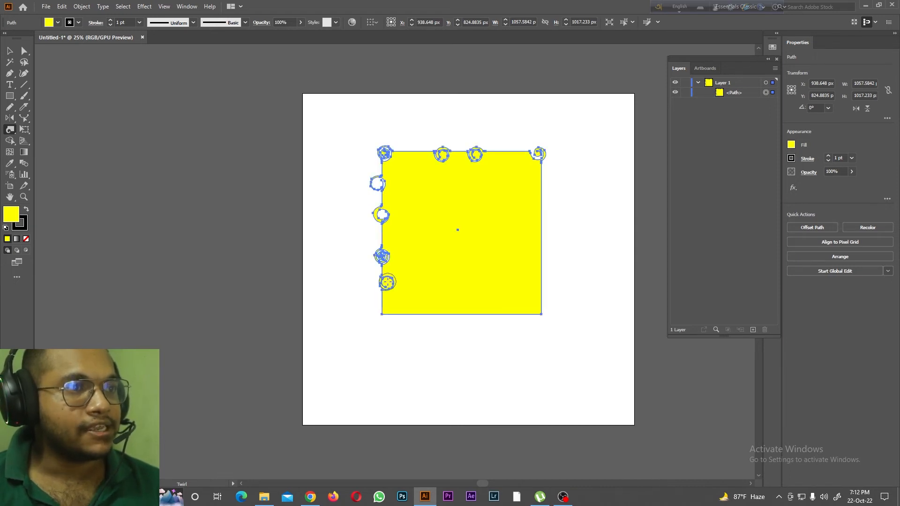
pyautogui.click(381, 314)
pyautogui.click(541, 309)
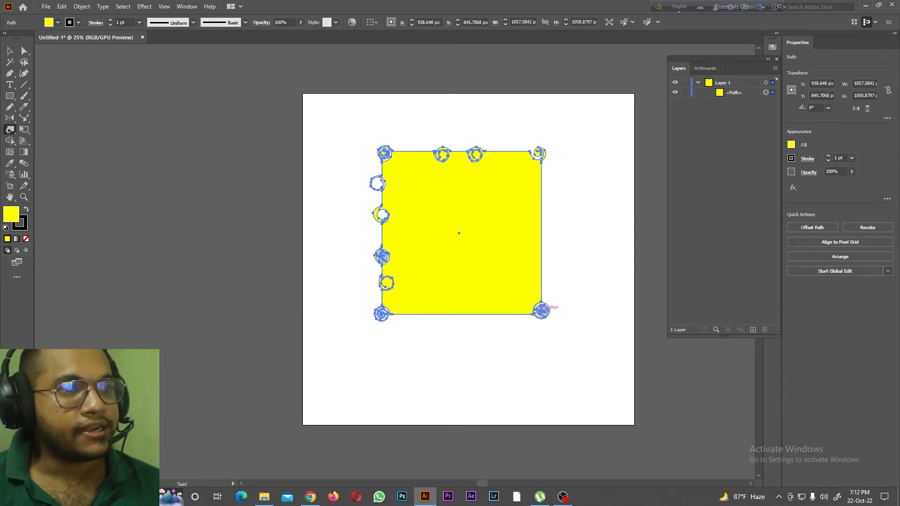
pyautogui.click(541, 215)
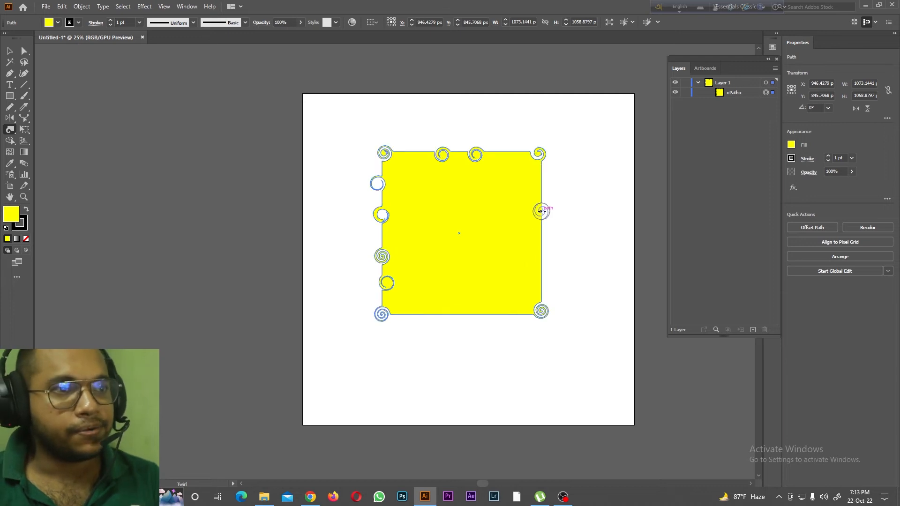
pyautogui.click(542, 260)
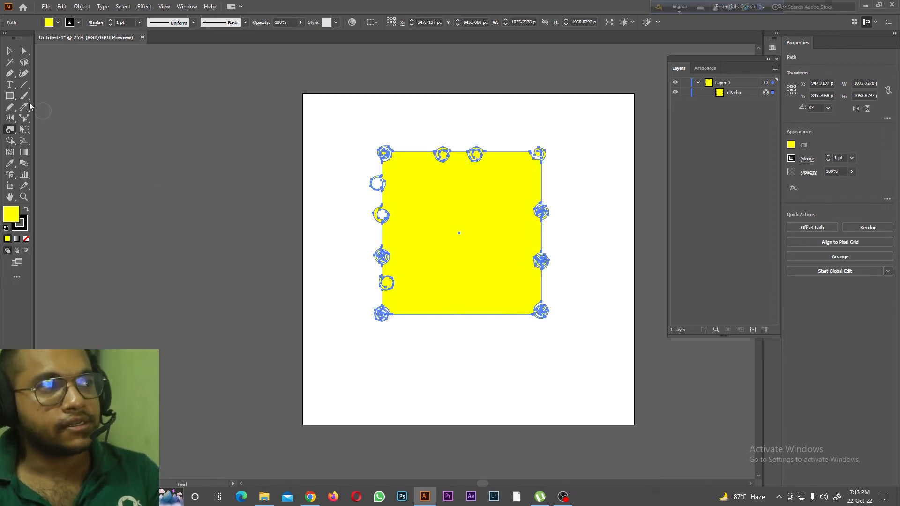
pyautogui.press('v')
pyautogui.click(314, 199)
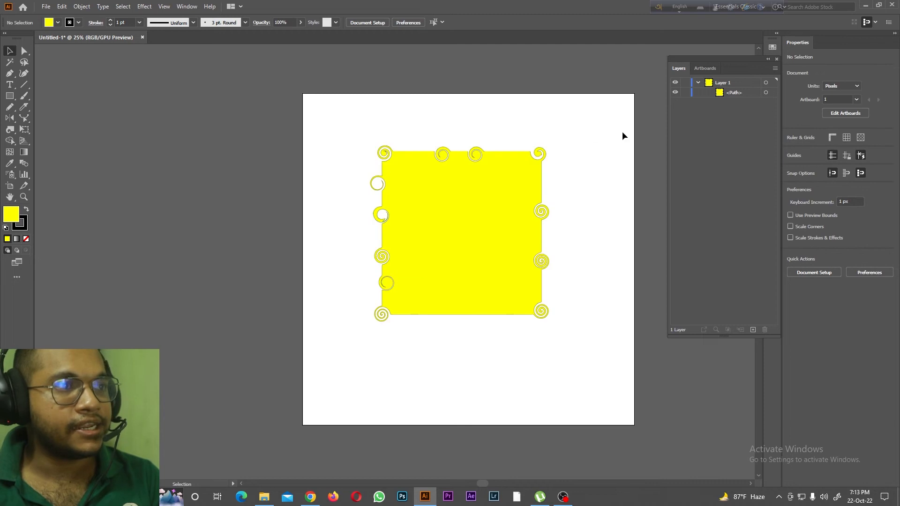
pyautogui.hotkey('ctrl', '=')
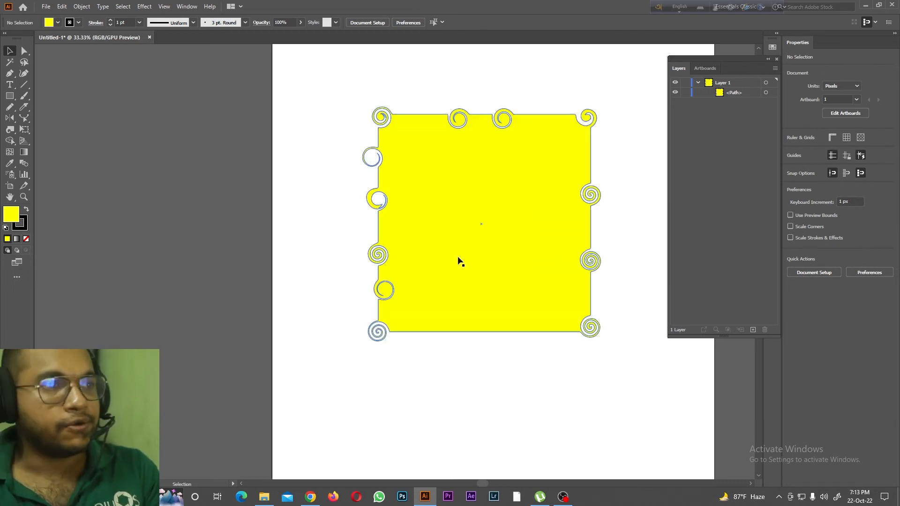
# Step: Twist the corners of the 73 px yellow square into curls with the Twirl tool
pyautogui.click(727, 93)
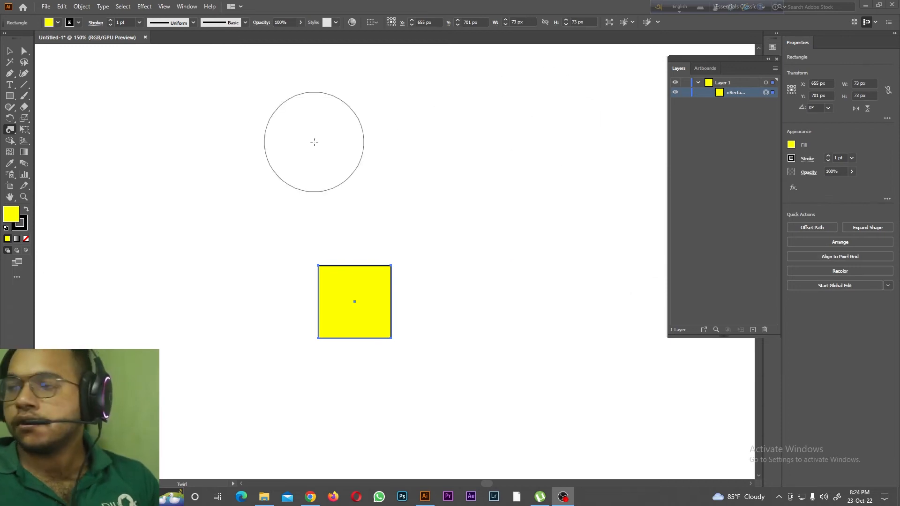
pyautogui.moveTo(387, 255); pyautogui.dragTo(394, 252)
pyautogui.moveTo(302, 343); pyautogui.dragTo(302, 345)
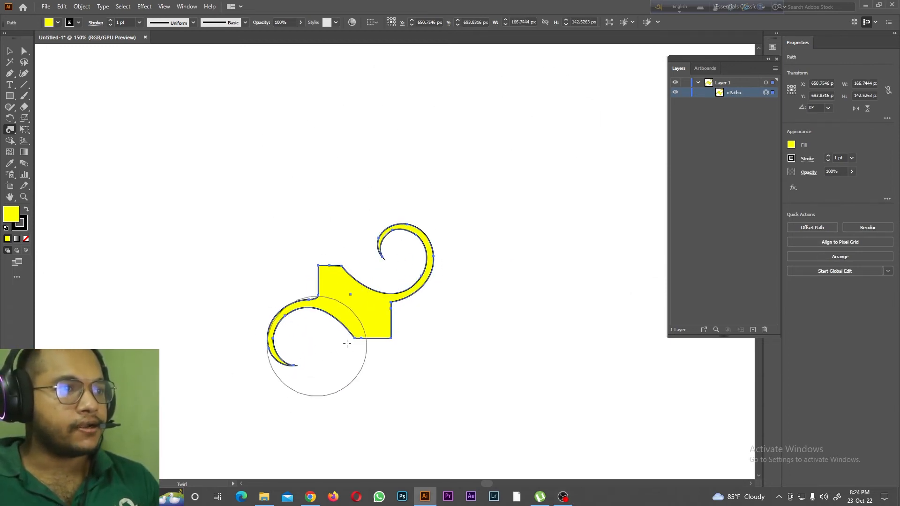
pyautogui.moveTo(412, 375); pyautogui.dragTo(412, 375)
pyautogui.moveTo(300, 233); pyautogui.dragTo(300, 233)
# Step: Undo all the twirls on the small square
pyautogui.hotkey('ctrl', 'z')
pyautogui.hotkey('ctrl', 'z')
pyautogui.hotkey('ctrl', 'z')
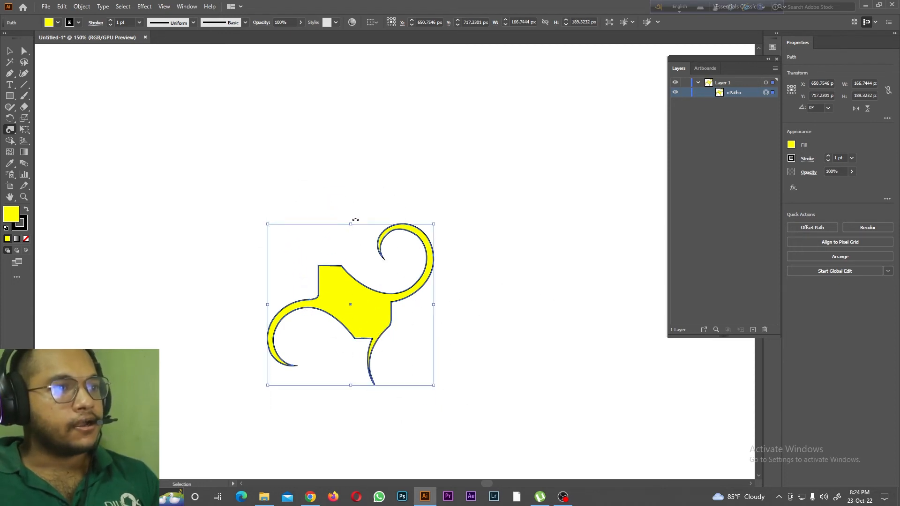
pyautogui.hotkey('ctrl', 'z')
# Step: Pinch the square from its centre with the Pucker tool, undo it and pucker it again more lightly
pyautogui.moveTo(10, 129); pyautogui.dragTo(49, 164)
pyautogui.moveTo(354, 301); pyautogui.dragTo(355, 302)
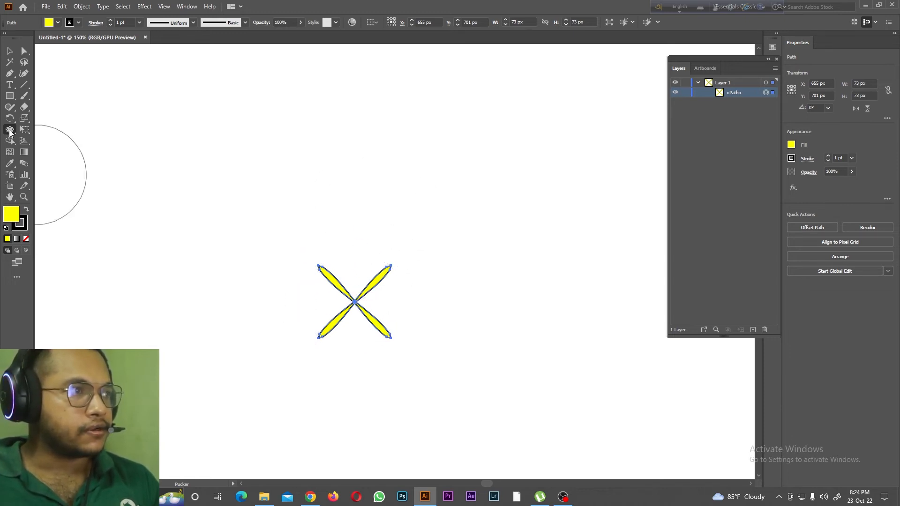
pyautogui.hotkey('ctrl', 'z')
pyautogui.click(356, 304)
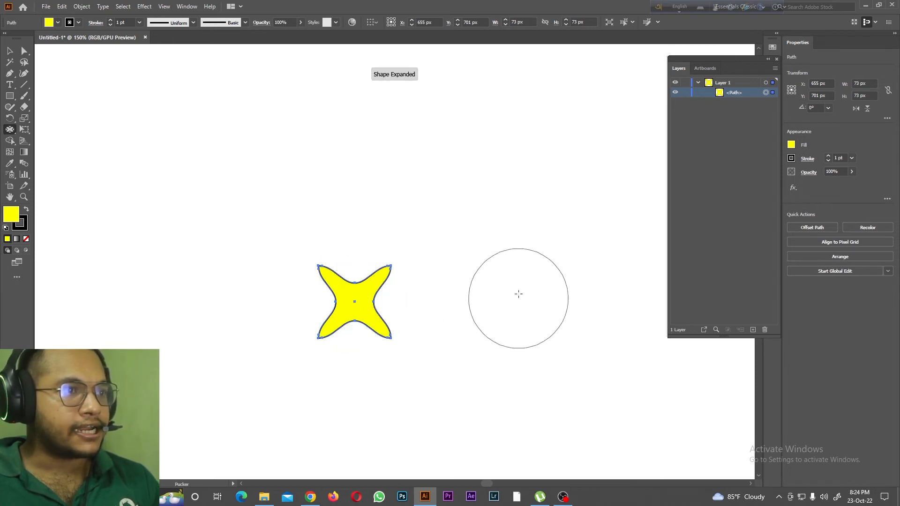
# Step: Undo the pucker and inflate the square from its centre and around its sides with the Bloat tool
pyautogui.click(9, 132)
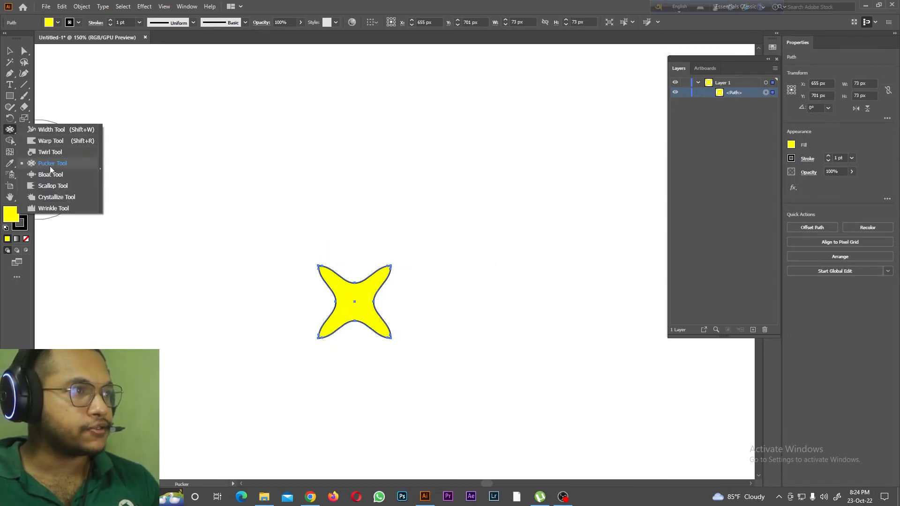
pyautogui.click(51, 174)
pyautogui.hotkey('ctrl', 'z')
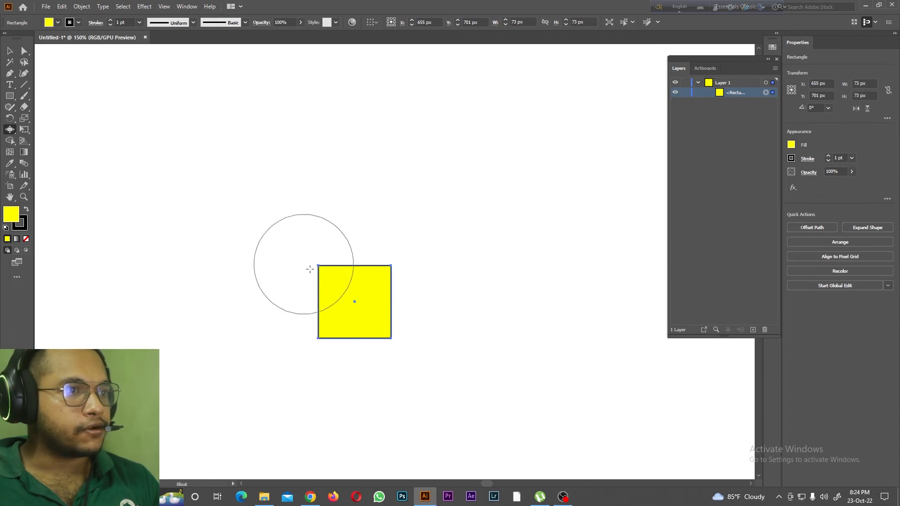
pyautogui.moveTo(352, 303)
pyautogui.mouseDown()
pyautogui.moveTo(388, 263)
pyautogui.moveTo(376, 249)
pyautogui.moveTo(322, 262)
pyautogui.moveTo(319, 274)
pyautogui.moveTo(315, 251)
pyautogui.moveTo(157, 247)
pyautogui.moveTo(334, 359)
pyautogui.moveTo(442, 286)
pyautogui.moveTo(470, 295)
pyautogui.moveTo(446, 327)
pyautogui.moveTo(259, 298)
pyautogui.moveTo(235, 253)
pyautogui.moveTo(237, 233)
pyautogui.moveTo(255, 260)
pyautogui.mouseUp()
pyautogui.moveTo(279, 340); pyautogui.dragTo(288, 352)
# Step: Undo all the bloat strokes on the square
pyautogui.hotkey('ctrl', 'z')
pyautogui.hotkey('ctrl', 'z')
pyautogui.hotkey('ctrl', 'z')
pyautogui.hotkey('ctrl', 'z')
pyautogui.hotkey('ctrl', 'z')
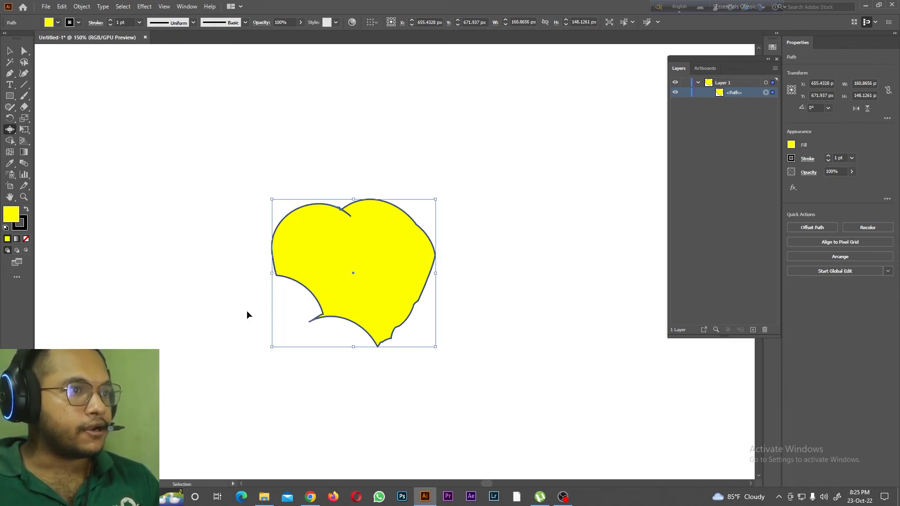
pyautogui.hotkey('ctrl', 'z')
pyautogui.hotkey('ctrl', 'z')
pyautogui.hotkey('ctrl', 'z')
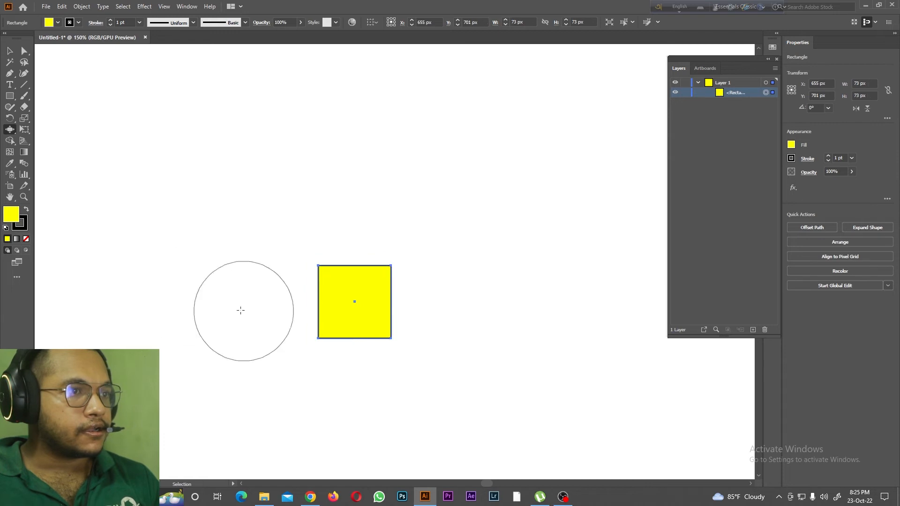
# Step: Apply the Scallop tool twice at the square's centre and undo both scallops
pyautogui.moveTo(9, 130); pyautogui.dragTo(59, 191)
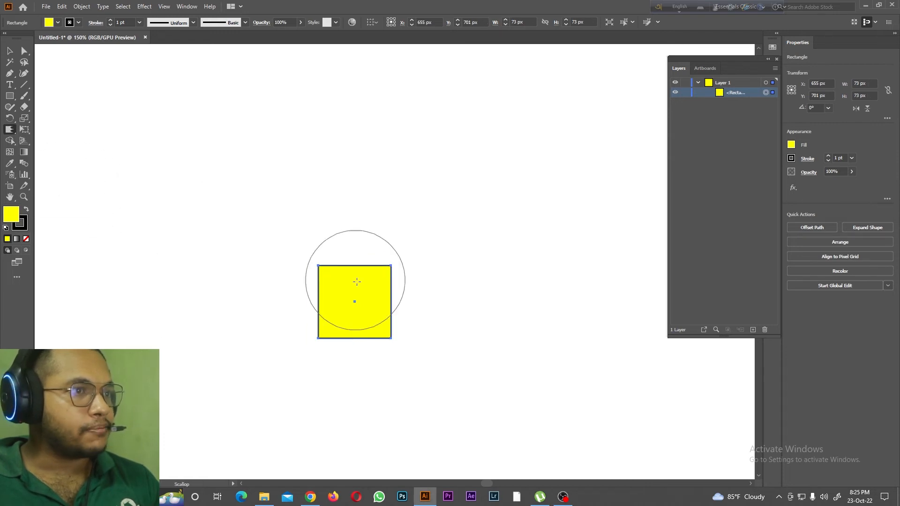
pyautogui.click(355, 301)
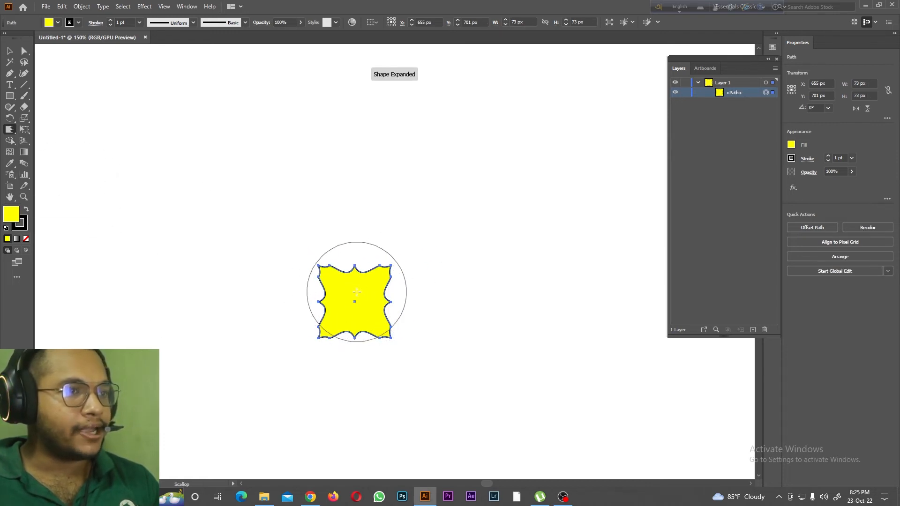
pyautogui.hotkey('ctrl', '=')
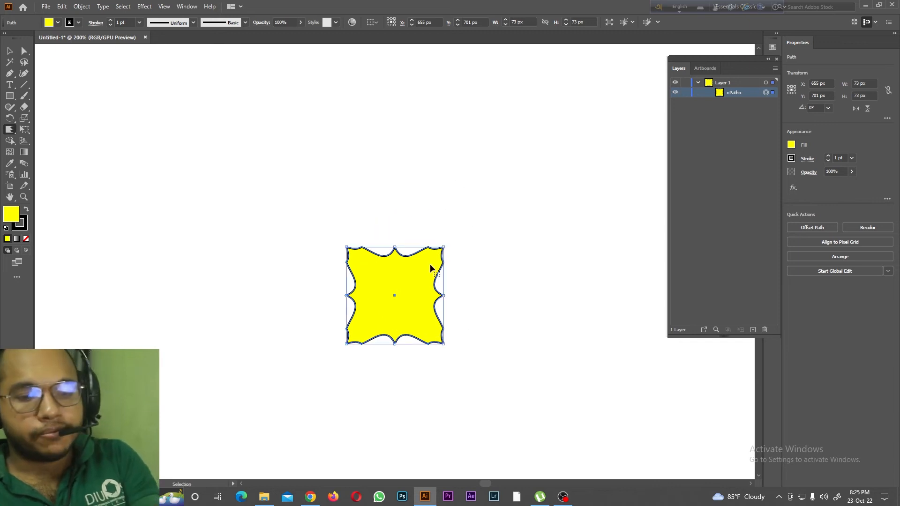
pyautogui.hotkey('ctrl', '=')
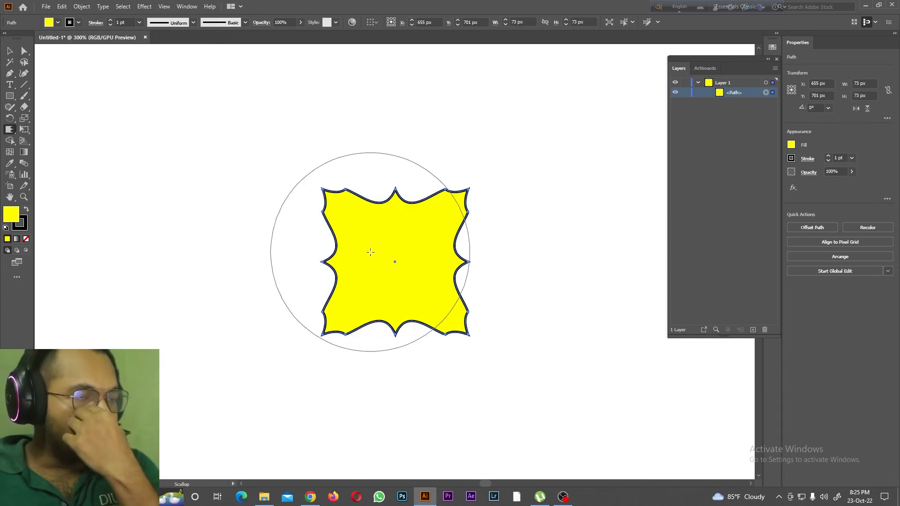
pyautogui.click(395, 264)
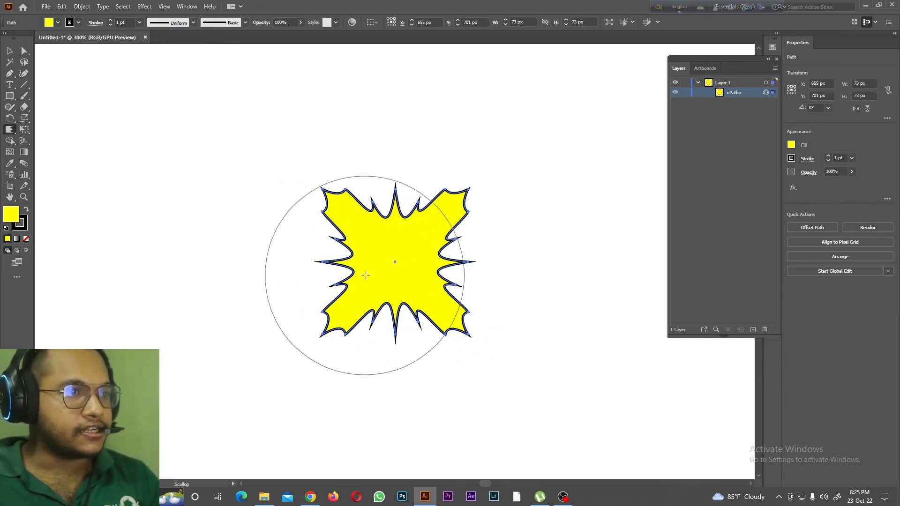
pyautogui.hotkey('ctrl', 'z')
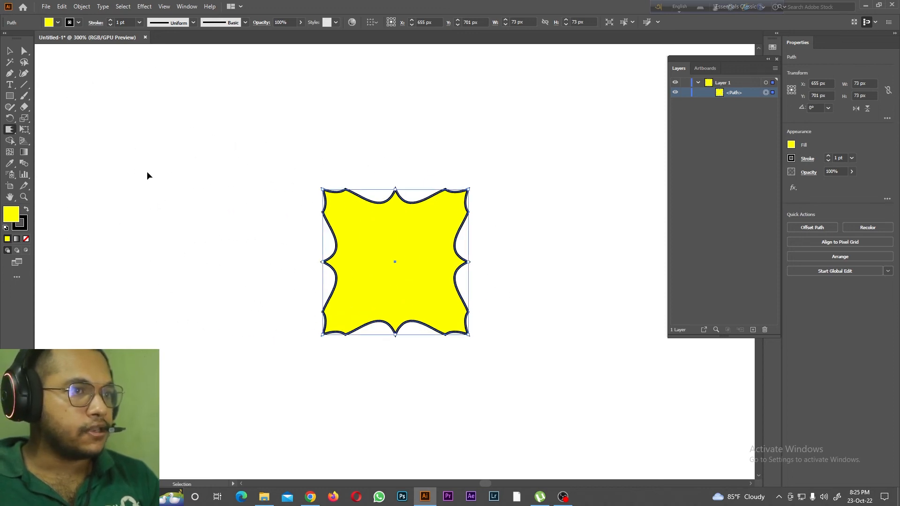
pyautogui.hotkey('ctrl', 'z')
# Step: Spread spikes outward around the square's outline with the Crystallize tool, starting from its centre
pyautogui.click(11, 130)
pyautogui.click(56, 197)
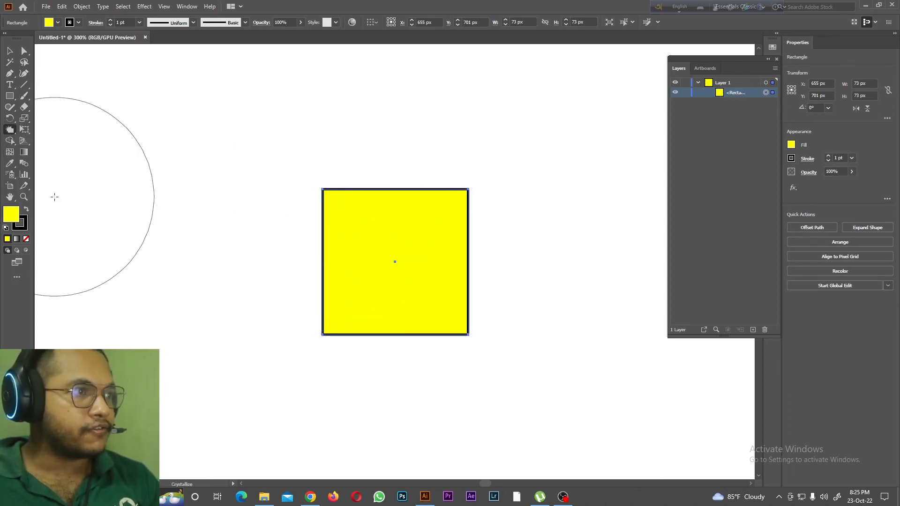
pyautogui.click(393, 261)
pyautogui.moveTo(394, 261)
pyautogui.mouseDown()
pyautogui.moveTo(428, 302)
pyautogui.moveTo(463, 225)
pyautogui.moveTo(452, 183)
pyautogui.moveTo(370, 227)
pyautogui.mouseUp()
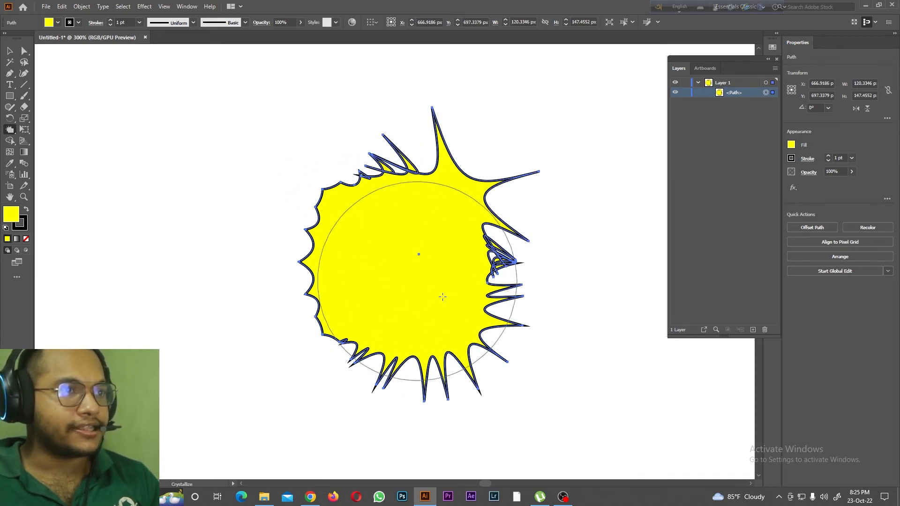
pyautogui.click(16, 130)
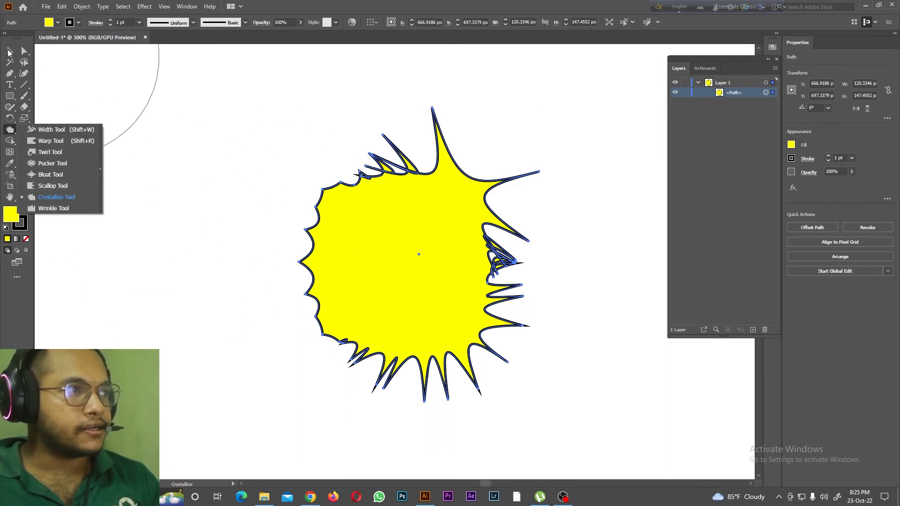
# Step: Undo the crystallize strokes and ripple the square's top and bottom edges with the Wrinkle tool
pyautogui.click(9, 53)
pyautogui.hotkey('ctrl', 'z')
pyautogui.hotkey('ctrl', 'z')
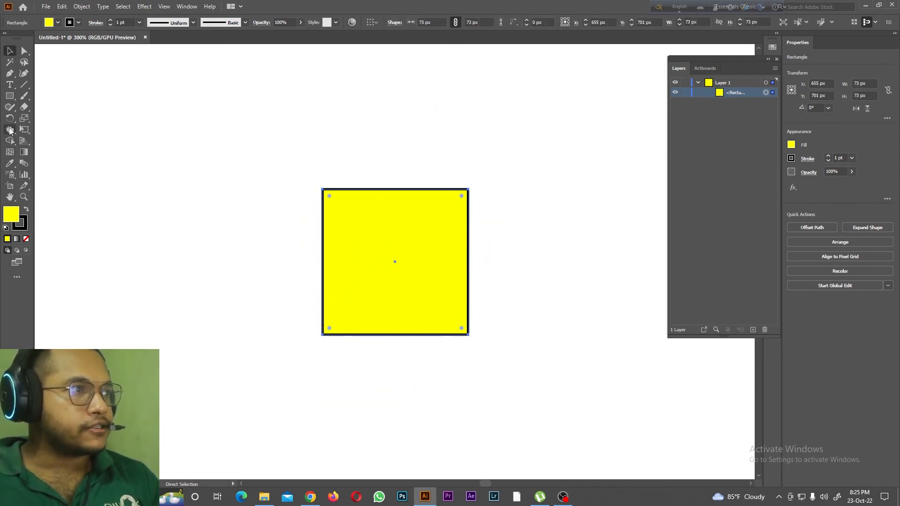
pyautogui.click(9, 131)
pyautogui.click(48, 208)
pyautogui.moveTo(393, 261); pyautogui.dragTo(438, 271)
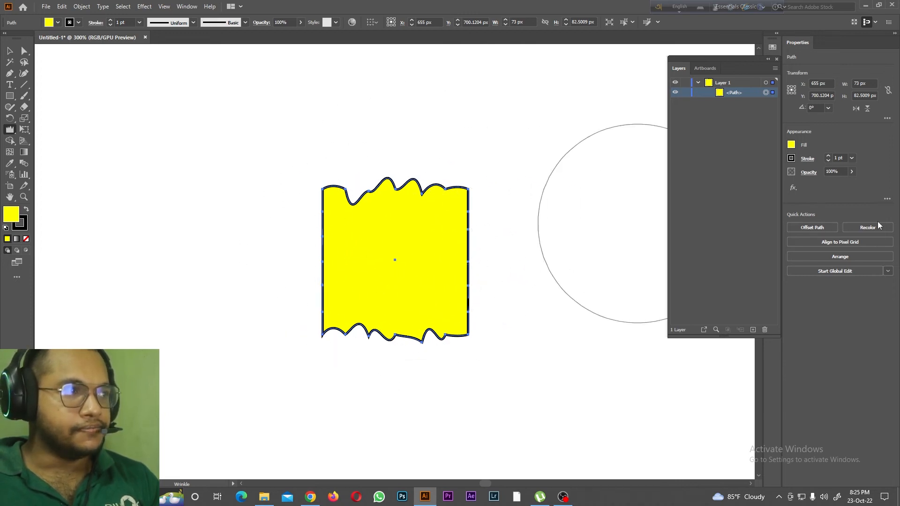
# Step: Stretch the wrinkled shape horizontally to about 78 px wide with the Free Transform tool
pyautogui.press('r')
pyautogui.click(24, 129)
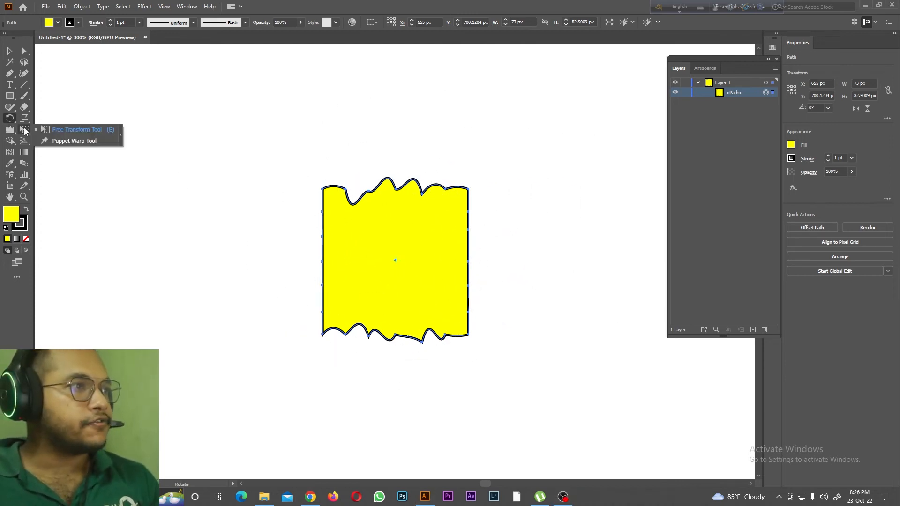
pyautogui.click(71, 129)
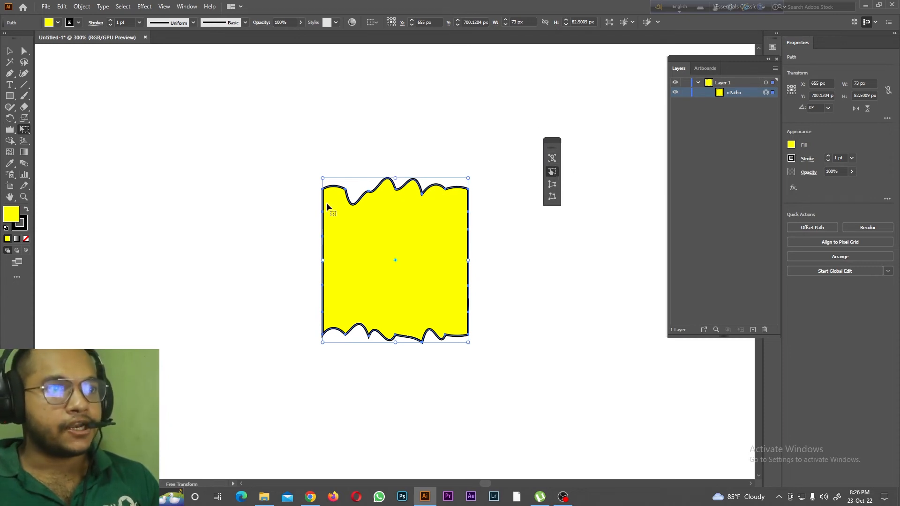
pyautogui.moveTo(468, 179)
pyautogui.mouseDown()
pyautogui.moveTo(511, 141)
pyautogui.moveTo(381, 101)
pyautogui.moveTo(140, 132)
pyautogui.moveTo(438, 231)
pyautogui.moveTo(462, 157)
pyautogui.moveTo(478, 178)
pyautogui.mouseUp()
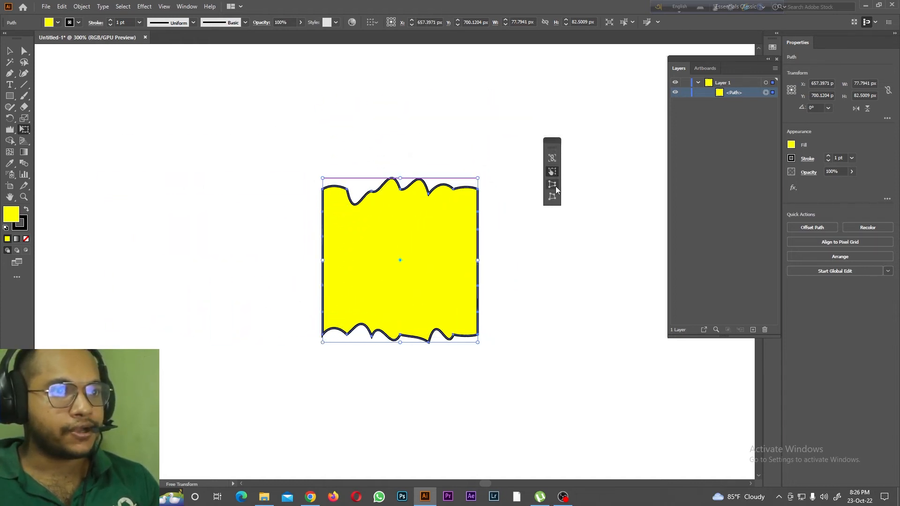
# Step: Widen the shape's bottom edge to about 125 px with Perspective Distort, and undo a trial shift of its upper-right corner
pyautogui.click(555, 186)
pyautogui.moveTo(478, 342); pyautogui.dragTo(528, 343)
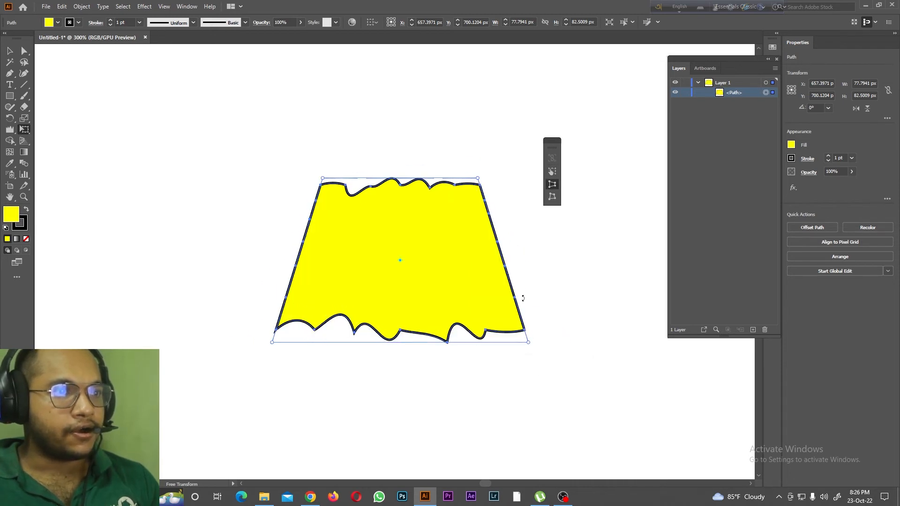
pyautogui.moveTo(483, 187); pyautogui.dragTo(481, 149)
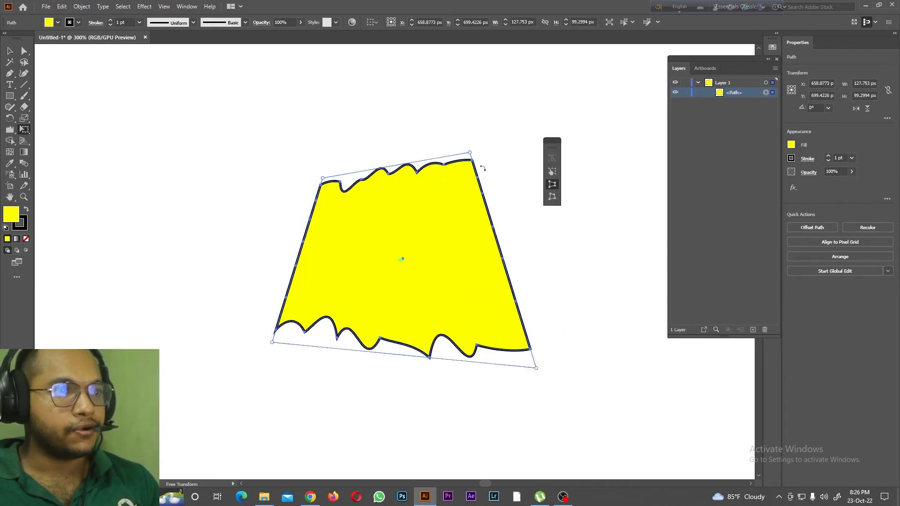
pyautogui.hotkey('ctrl', 'z')
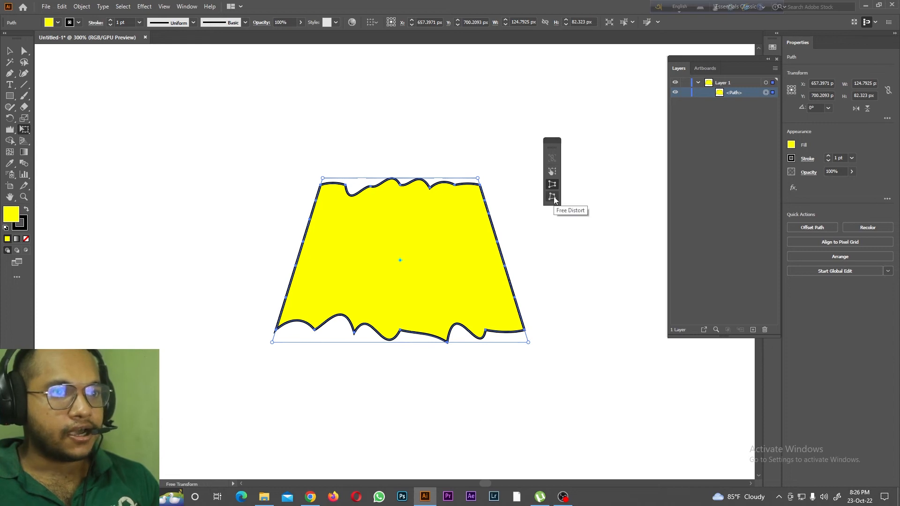
# Step: Pull all four corners of the shape outward with Free Distort to about 163 px wide and 121 px high
pyautogui.moveTo(325, 180); pyautogui.dragTo(221, 140)
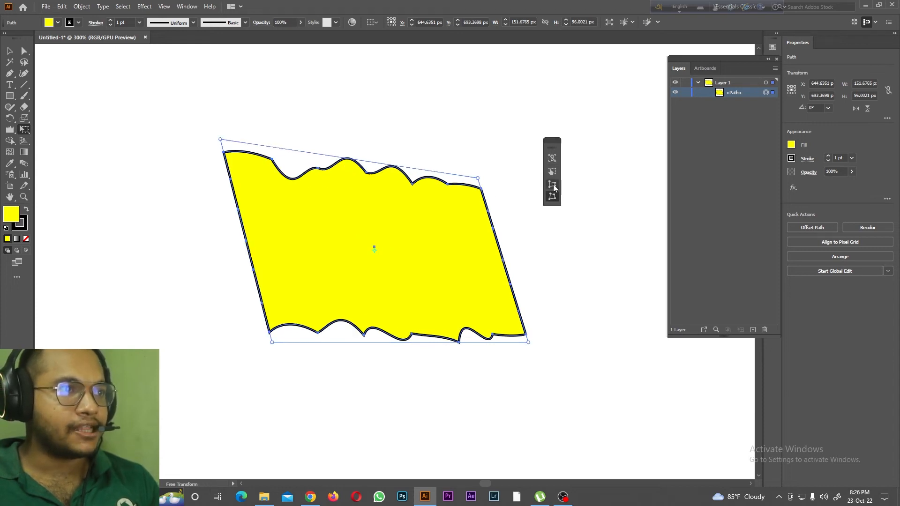
pyautogui.moveTo(478, 179); pyautogui.dragTo(497, 133)
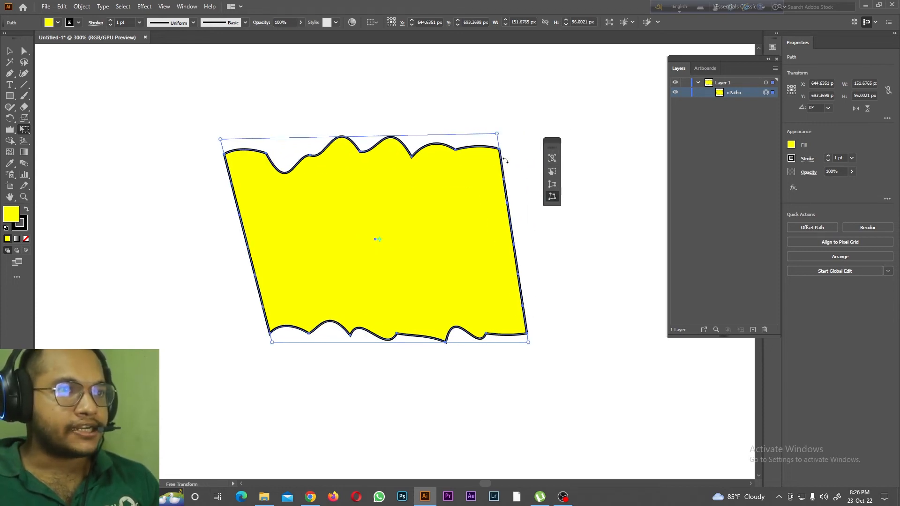
pyautogui.moveTo(271, 342); pyautogui.dragTo(203, 367)
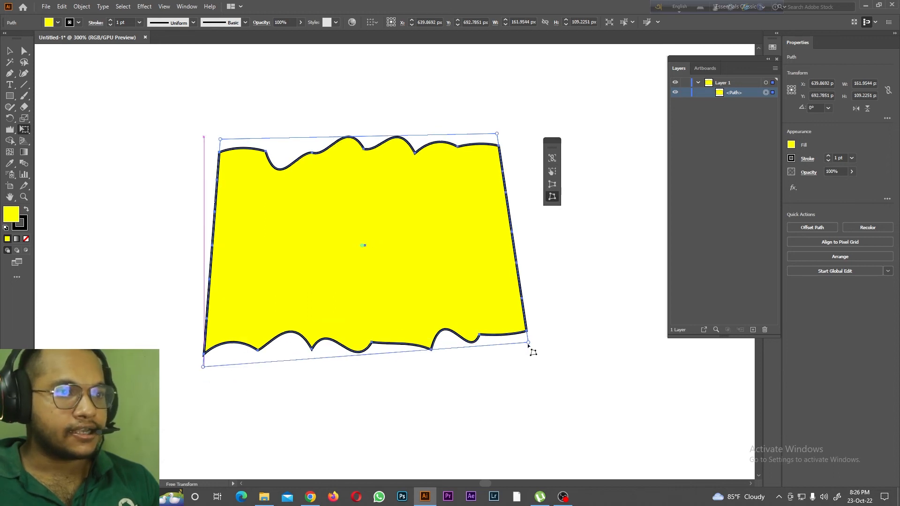
pyautogui.moveTo(529, 342); pyautogui.dragTo(529, 383)
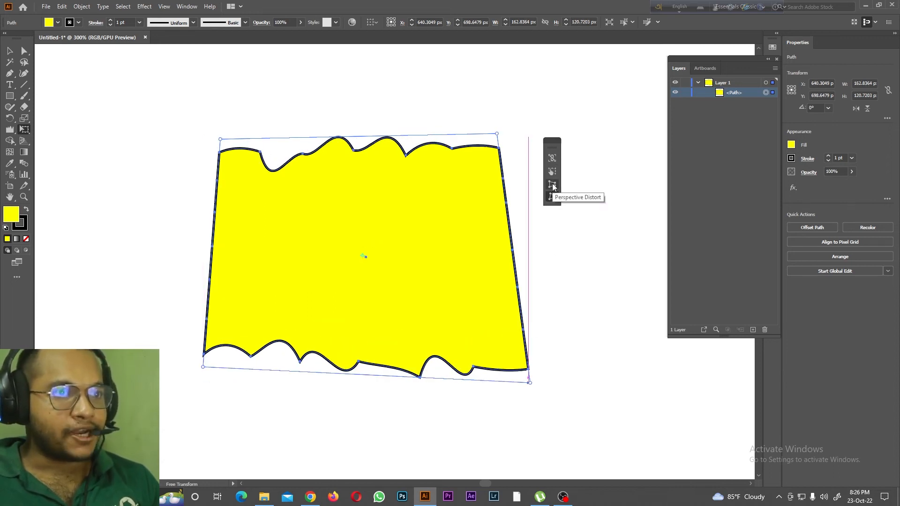
# Step: Narrow the shape's top edge with Perspective Distort and pull its lower-right corner inward with Free Distort
pyautogui.moveTo(498, 135); pyautogui.dragTo(452, 135)
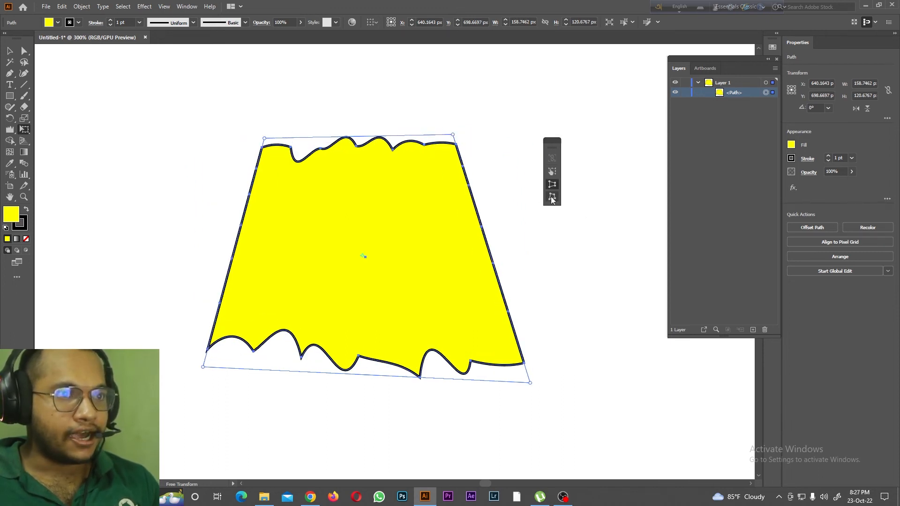
pyautogui.click(552, 198)
pyautogui.moveTo(532, 384); pyautogui.dragTo(490, 357)
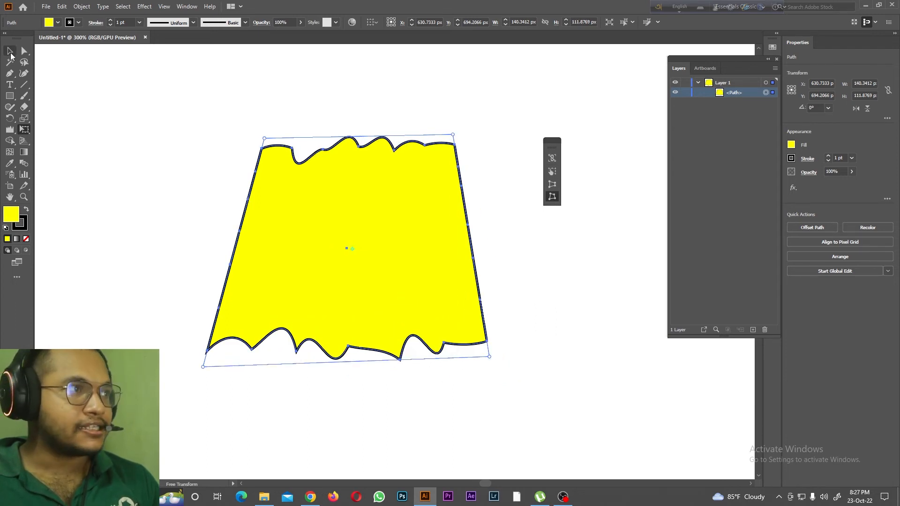
pyautogui.click(10, 54)
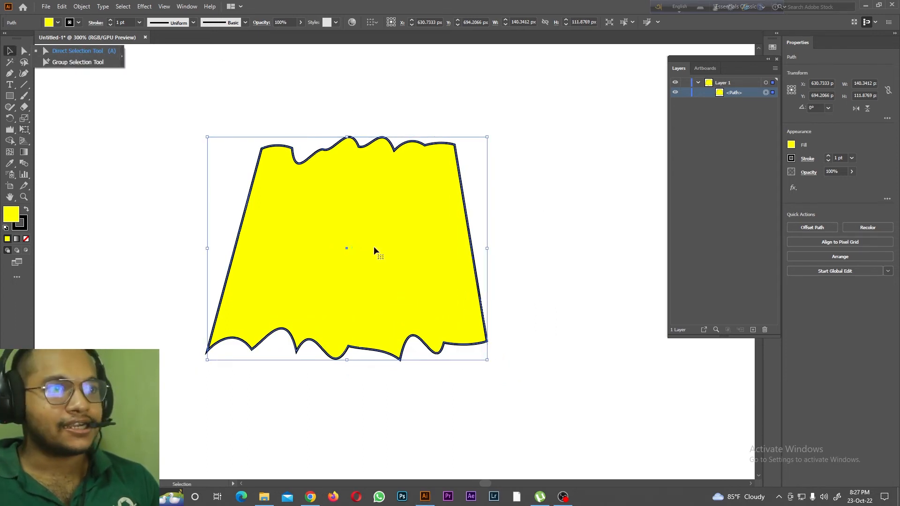
pyautogui.rightClick(91, 191)
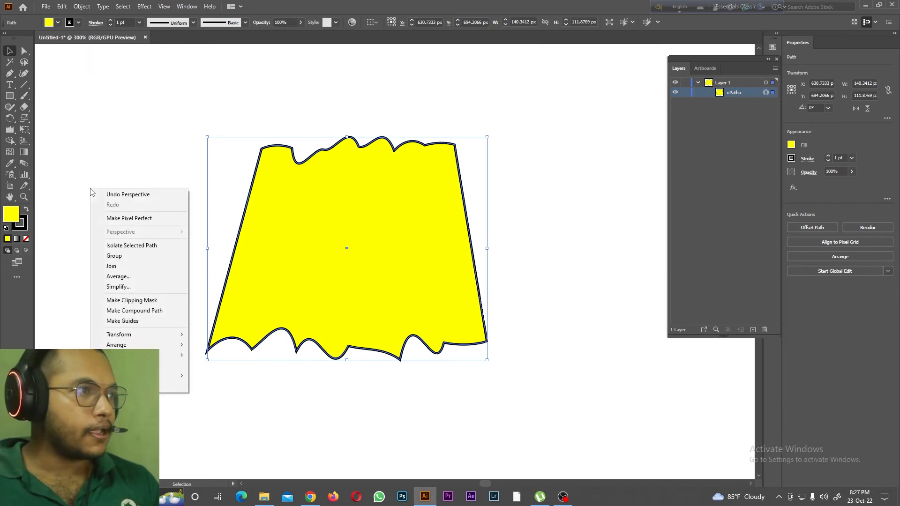
pyautogui.click(24, 141)
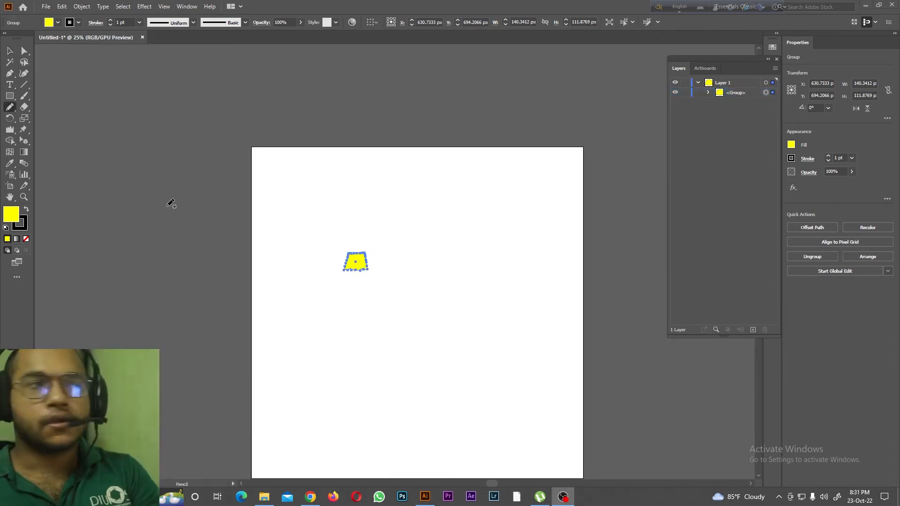
pyautogui.click(28, 135)
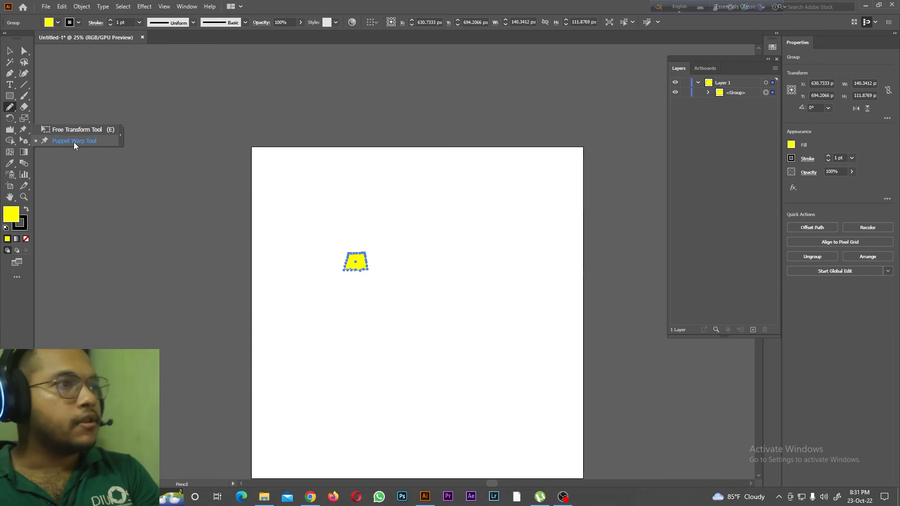
pyautogui.click(74, 141)
# Step: Paint a stick figure with head, neck, arms, body and legs beside the yellow shape using the Paintbrush tool
pyautogui.click(24, 96)
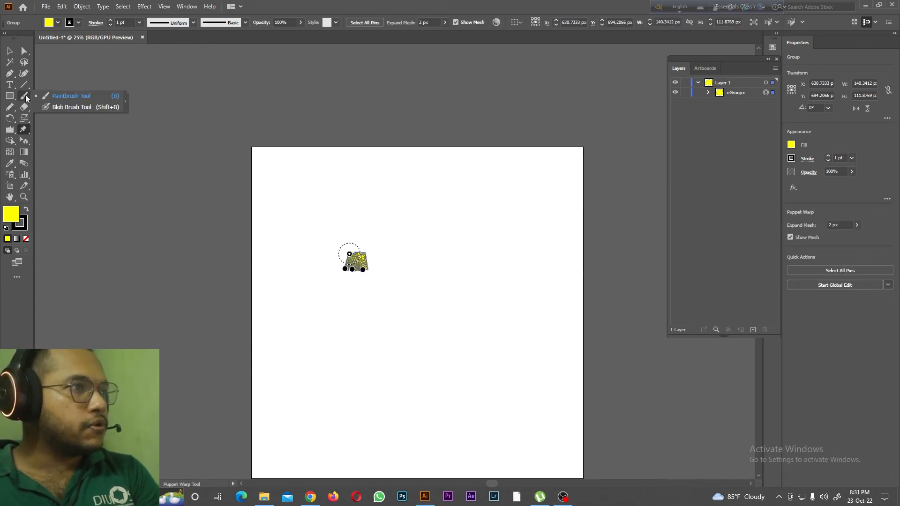
pyautogui.click(77, 97)
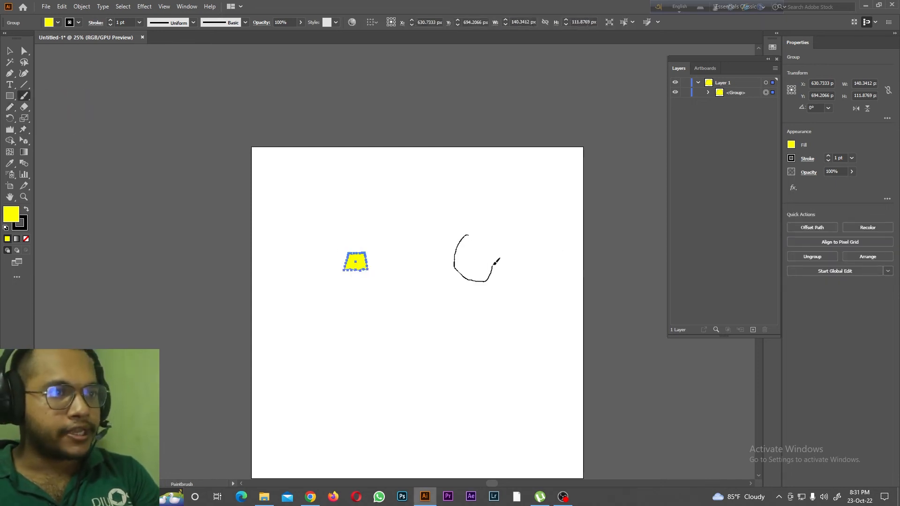
pyautogui.moveTo(464, 240); pyautogui.dragTo(465, 238)
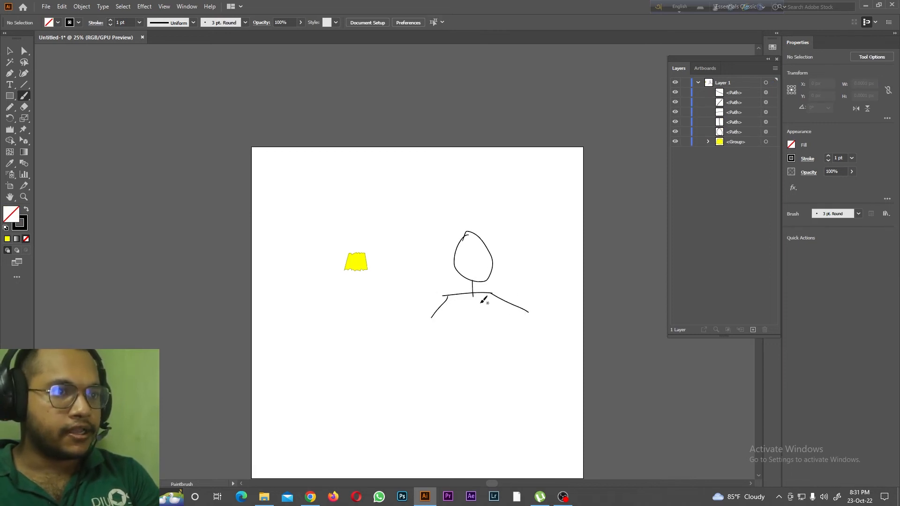
pyautogui.moveTo(473, 294)
pyautogui.mouseDown()
pyautogui.moveTo(481, 336)
pyautogui.moveTo(462, 356)
pyautogui.moveTo(485, 342)
pyautogui.moveTo(509, 370)
pyautogui.mouseUp()
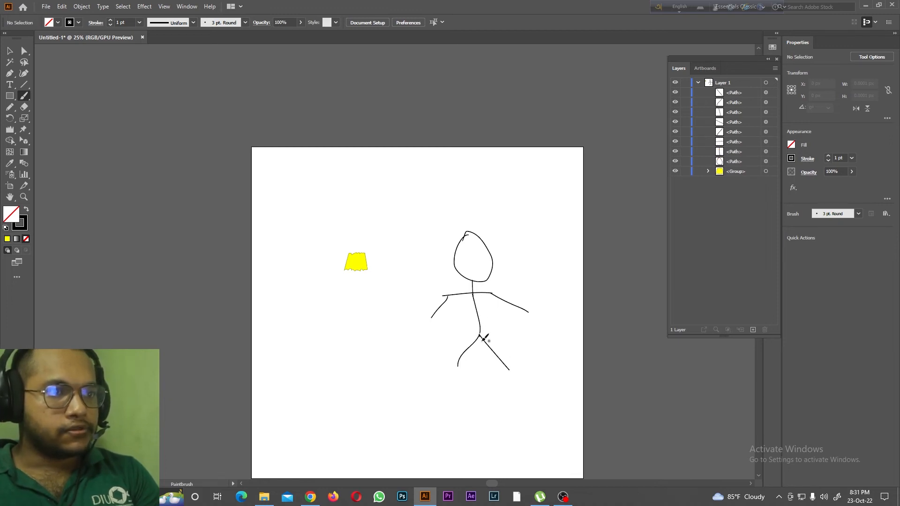
pyautogui.moveTo(480, 333); pyautogui.dragTo(479, 336)
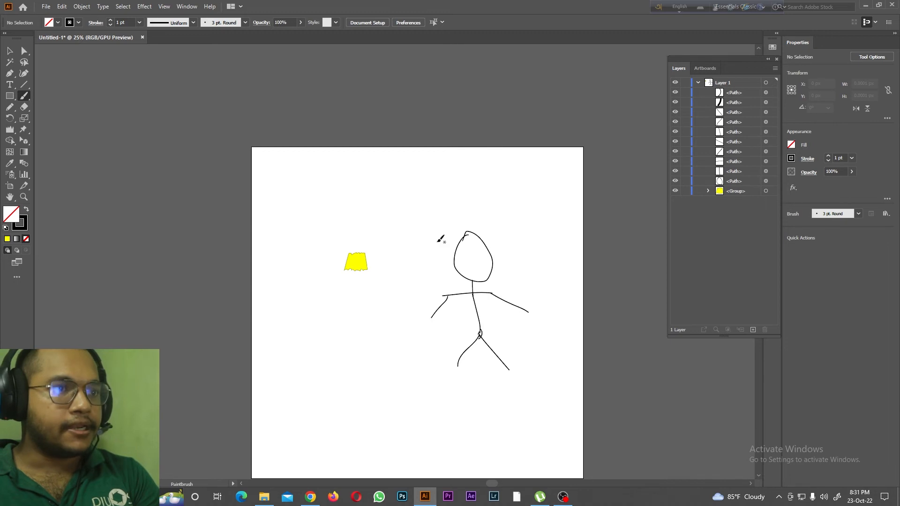
# Step: Select the whole stick figure and place Puppet Warp pins on its hip, chest and both shoulders
pyautogui.click(23, 130)
pyautogui.click(66, 143)
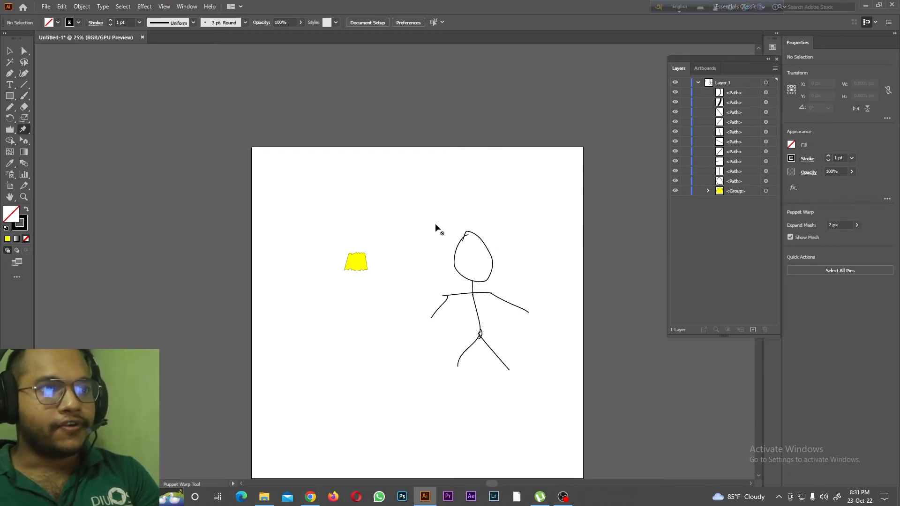
pyautogui.click(7, 48)
pyautogui.moveTo(415, 197); pyautogui.dragTo(526, 409)
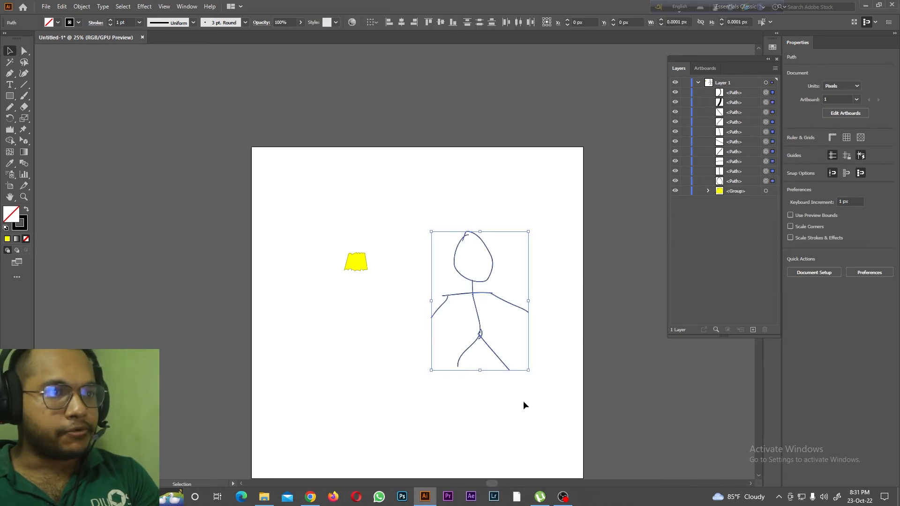
pyautogui.click(24, 130)
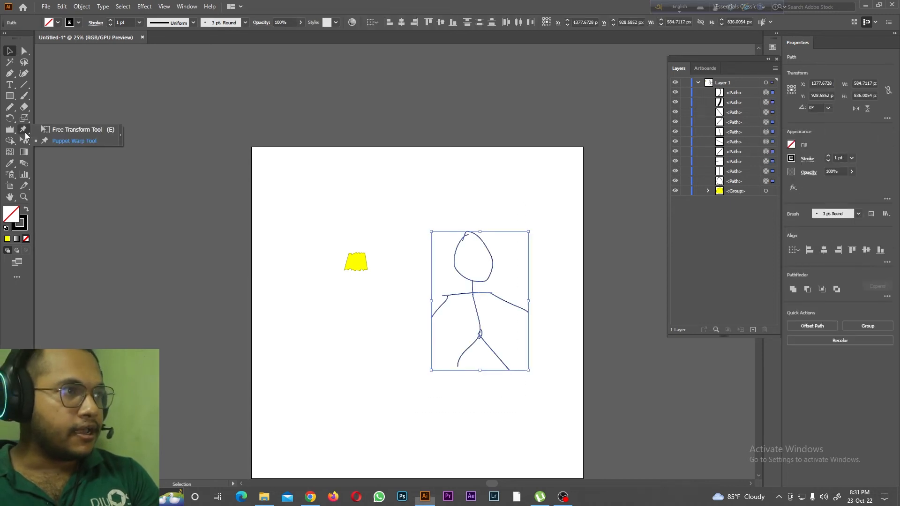
pyautogui.click(66, 141)
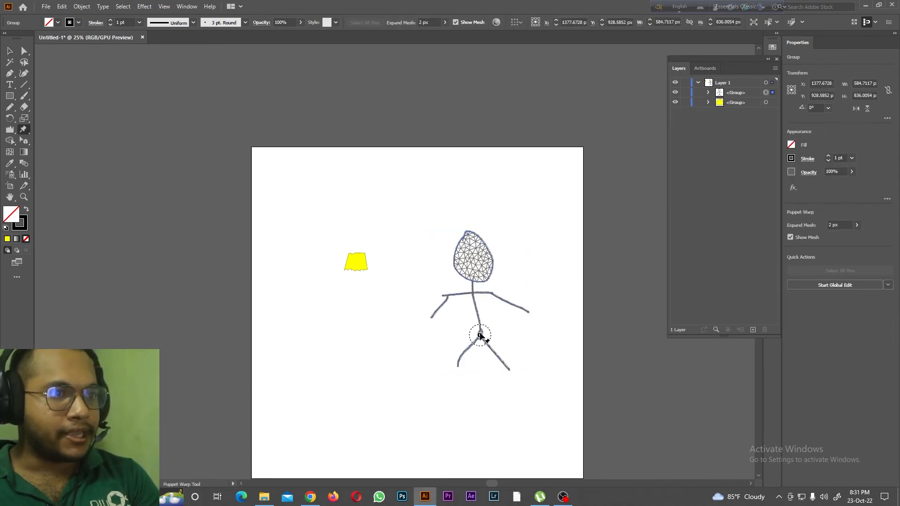
pyautogui.click(472, 293)
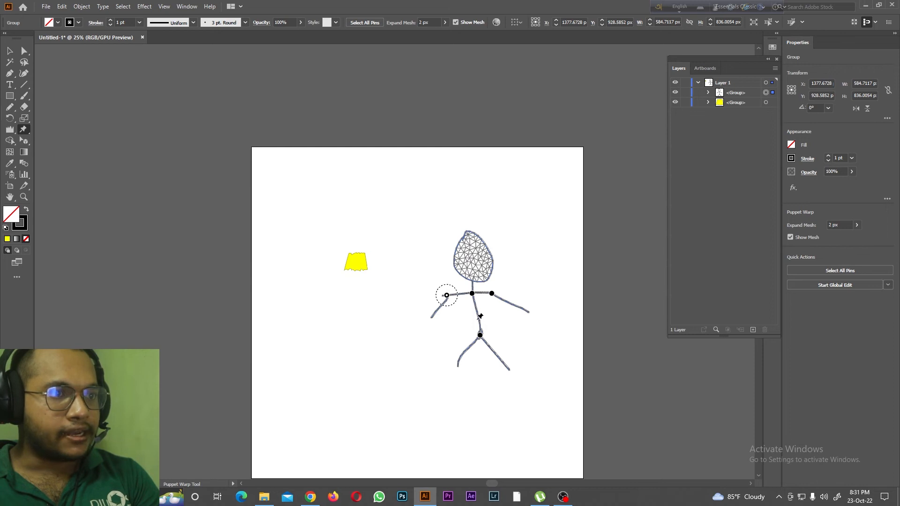
# Step: Repose the stick figure by shifting its shoulder, hip and chest Puppet Warp pins
pyautogui.moveTo(448, 297); pyautogui.dragTo(474, 293)
pyautogui.moveTo(481, 336); pyautogui.dragTo(485, 334)
pyautogui.moveTo(472, 294)
pyautogui.mouseDown()
pyautogui.moveTo(490, 304)
pyautogui.moveTo(479, 301)
pyautogui.mouseUp()
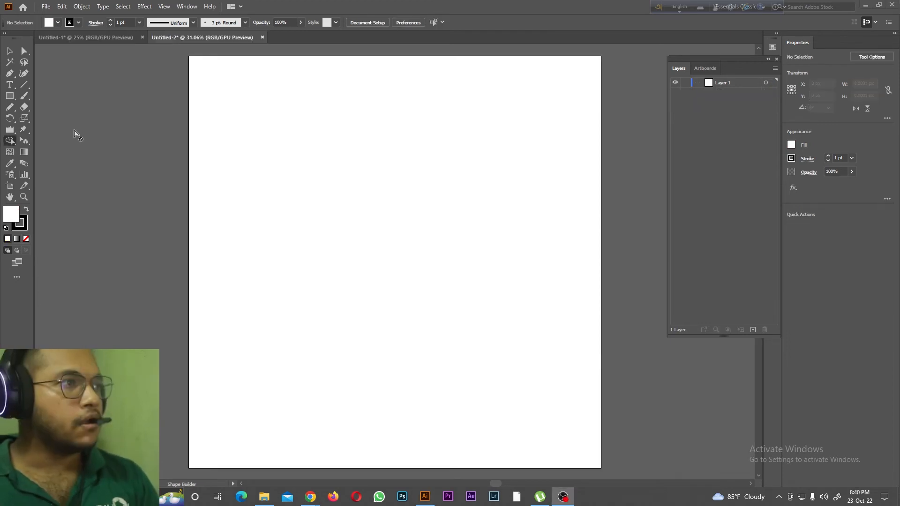
# Step: Draw three overlapping white rectangles stepping diagonally down the empty artboard, making the last one about 621 by 405 px
pyautogui.rightClick(15, 141)
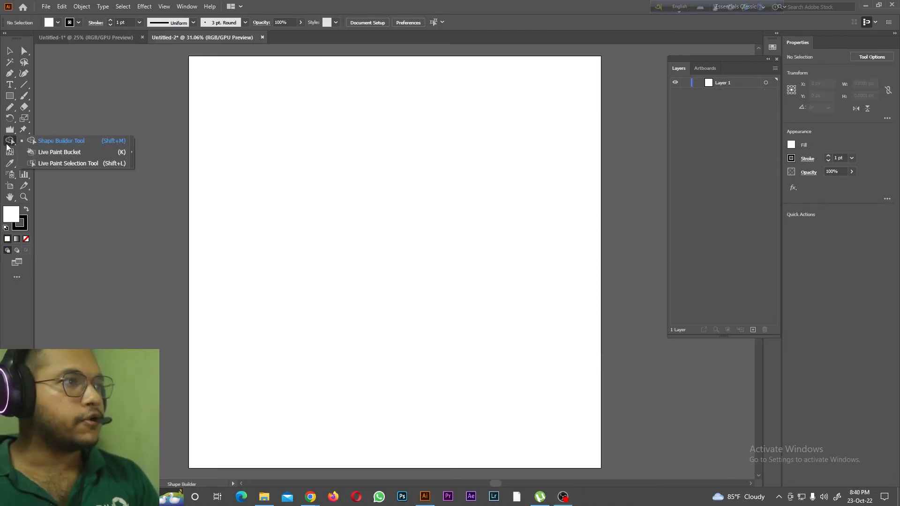
pyautogui.click(55, 142)
pyautogui.rightClick(11, 98)
pyautogui.click(56, 96)
pyautogui.moveTo(271, 101); pyautogui.dragTo(329, 169)
pyautogui.moveTo(429, 136); pyautogui.dragTo(295, 212)
pyautogui.moveTo(490, 183); pyautogui.dragTo(361, 265)
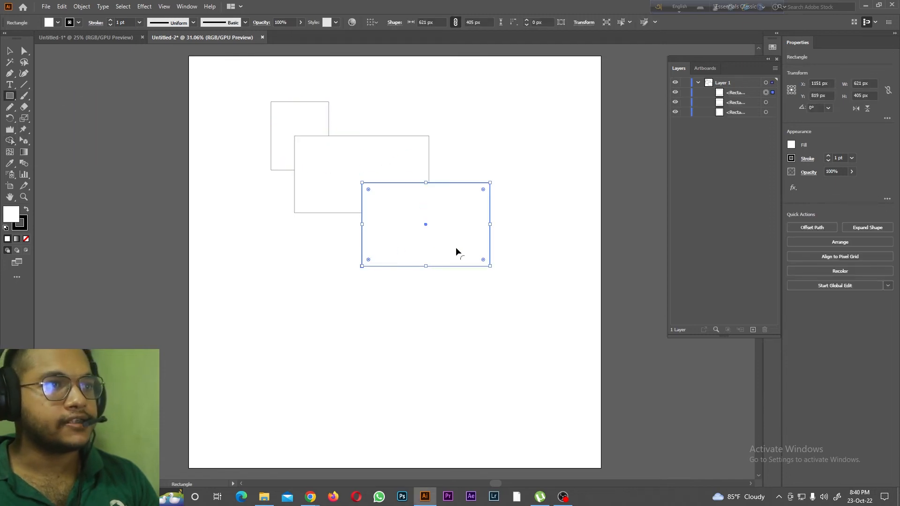
# Step: Fill the last rectangle with RGB Yellow and draw seven more yellow rectangles, each overlapping its neighbour in a loop around the artboard
pyautogui.click(53, 23)
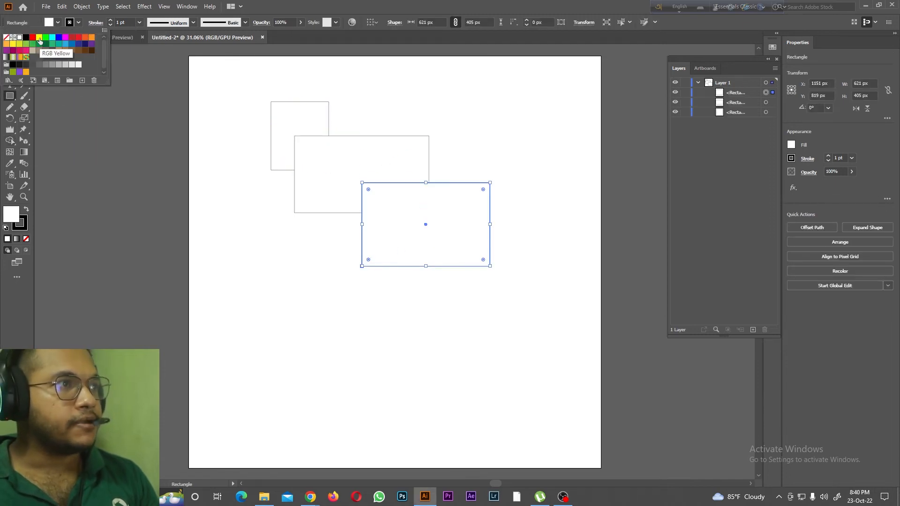
pyautogui.click(40, 37)
pyautogui.click(542, 225)
pyautogui.moveTo(567, 212); pyautogui.dragTo(439, 309)
pyautogui.moveTo(332, 299)
pyautogui.mouseDown()
pyautogui.moveTo(478, 328)
pyautogui.moveTo(521, 368)
pyautogui.mouseUp()
pyautogui.moveTo(294, 266); pyautogui.dragTo(349, 342)
pyautogui.moveTo(263, 246)
pyautogui.mouseDown()
pyautogui.moveTo(295, 301)
pyautogui.moveTo(322, 304)
pyautogui.mouseUp()
pyautogui.moveTo(244, 220)
pyautogui.mouseDown()
pyautogui.moveTo(277, 275)
pyautogui.moveTo(285, 271)
pyautogui.mouseUp()
pyautogui.moveTo(226, 183); pyautogui.dragTo(270, 256)
pyautogui.moveTo(212, 146); pyautogui.dragTo(277, 196)
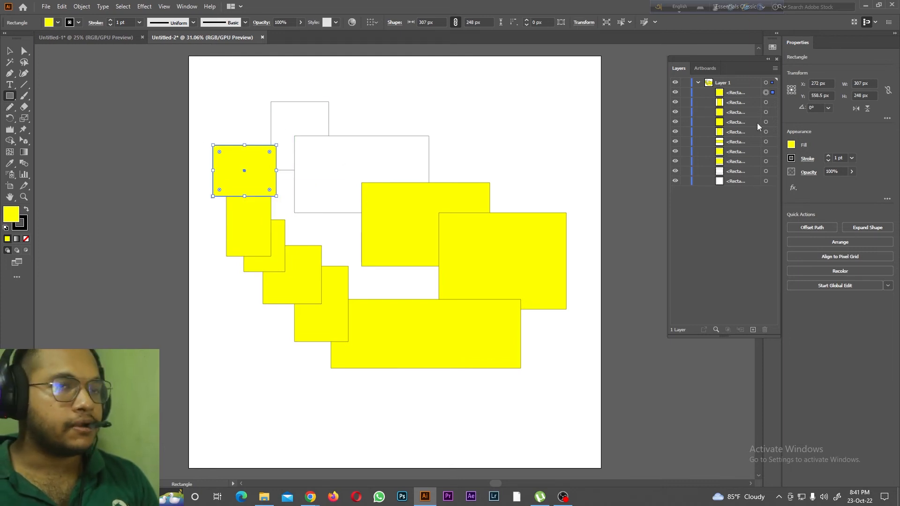
# Step: Select all the rectangles and merge the small overlapping ones down the left side with the Shape Builder tool
pyautogui.hotkey('ctrl', 'a')
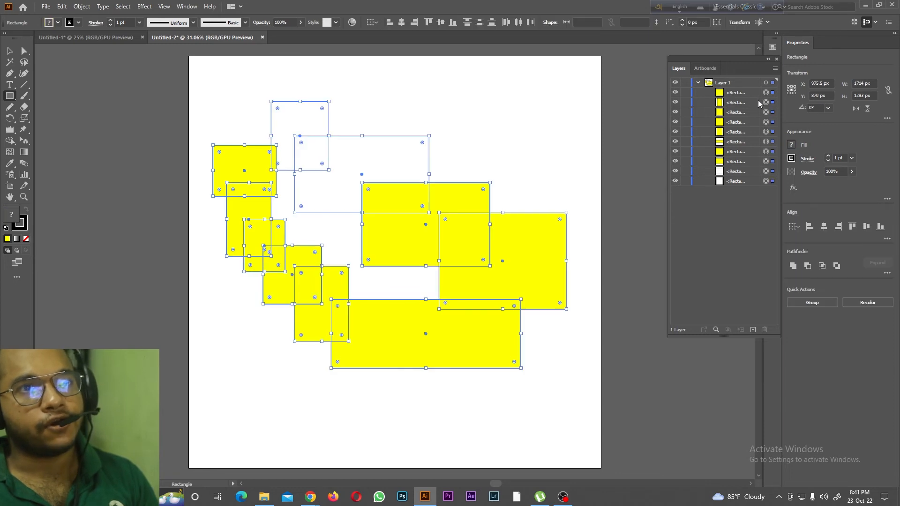
pyautogui.moveTo(762, 216); pyautogui.dragTo(709, 93)
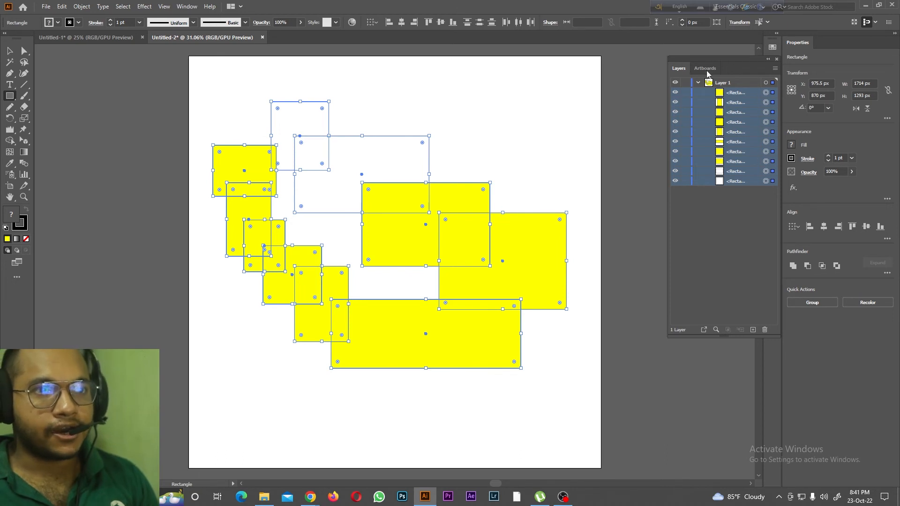
pyautogui.click(10, 140)
pyautogui.click(56, 139)
pyautogui.moveTo(215, 167)
pyautogui.mouseDown()
pyautogui.moveTo(266, 262)
pyautogui.moveTo(299, 291)
pyautogui.mouseUp()
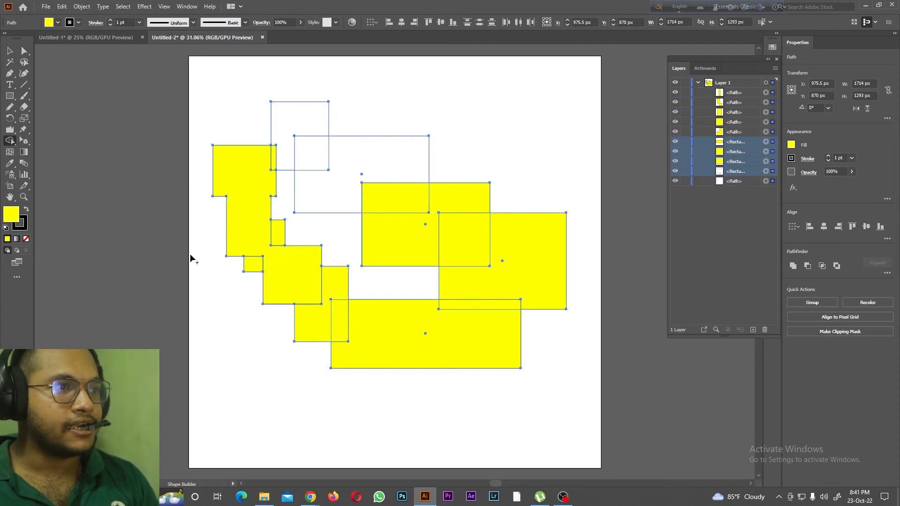
pyautogui.moveTo(247, 263)
pyautogui.mouseDown()
pyautogui.moveTo(277, 239)
pyautogui.moveTo(253, 266)
pyautogui.mouseUp()
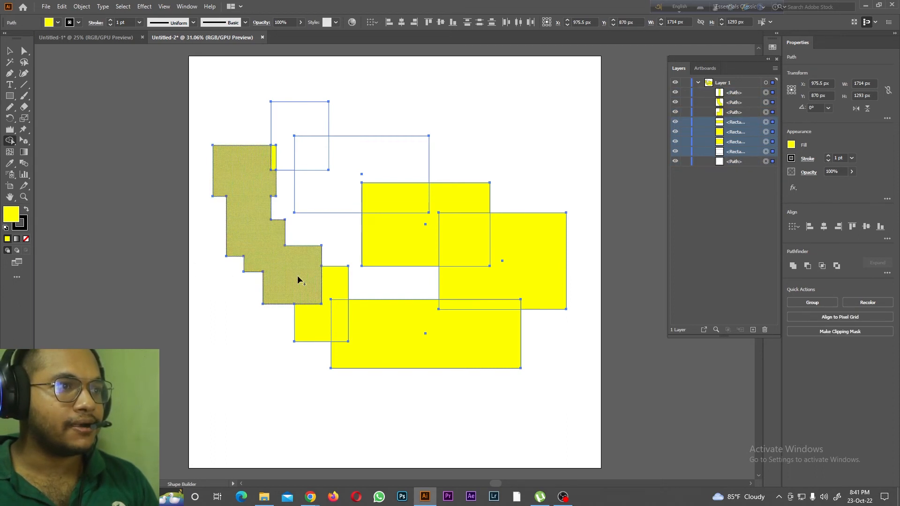
# Step: Merge the remaining bottom, right and upper rectangles into the same yellow shape with Shape Builder and check it in the layer list
pyautogui.moveTo(316, 298)
pyautogui.mouseDown()
pyautogui.moveTo(303, 298)
pyautogui.moveTo(310, 319)
pyautogui.mouseUp()
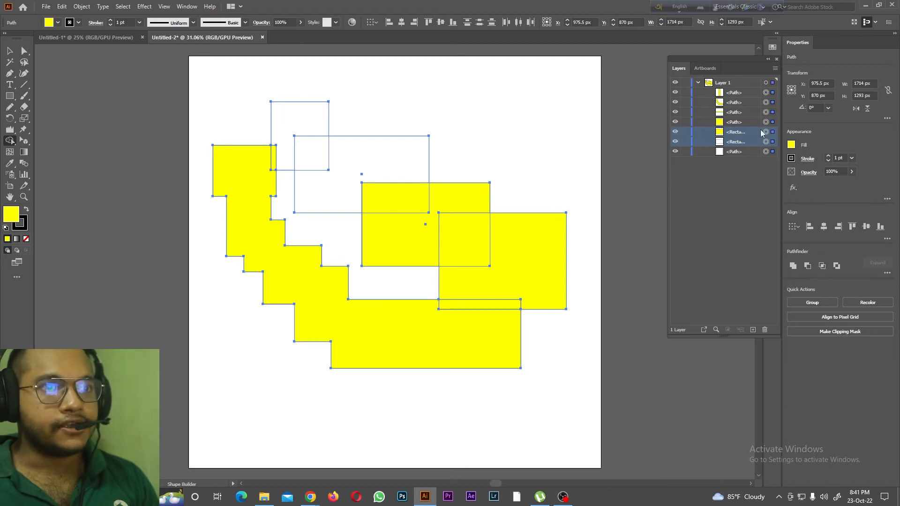
pyautogui.moveTo(492, 281); pyautogui.dragTo(474, 352)
pyautogui.moveTo(455, 237)
pyautogui.mouseDown()
pyautogui.moveTo(332, 166)
pyautogui.moveTo(316, 172)
pyautogui.moveTo(462, 246)
pyautogui.mouseUp()
pyautogui.moveTo(305, 157); pyautogui.dragTo(245, 156)
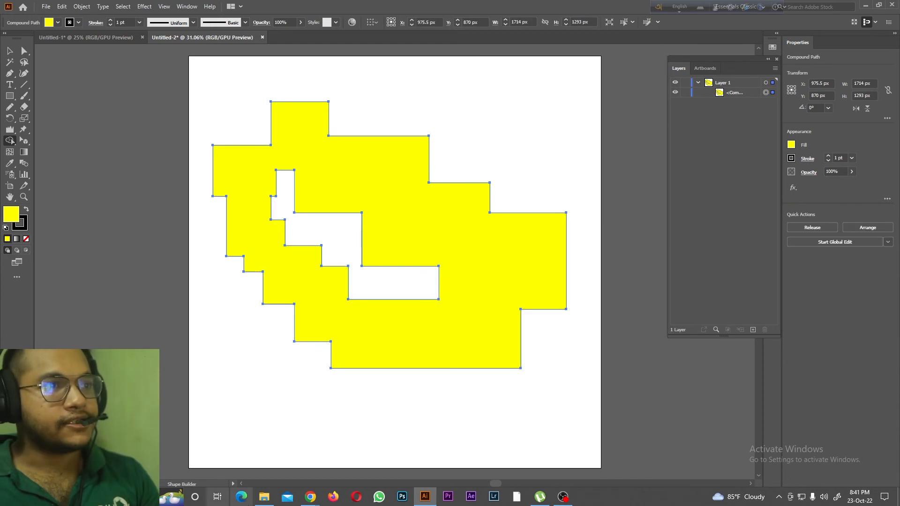
pyautogui.click(750, 89)
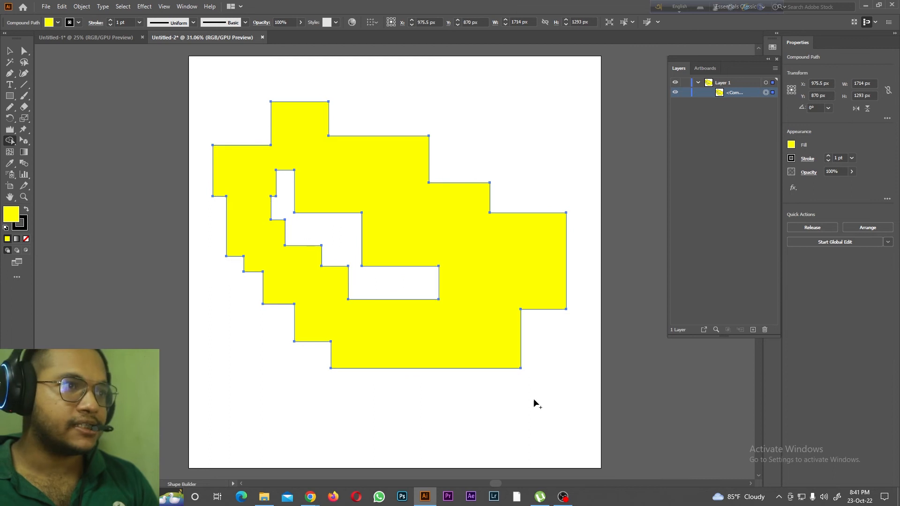
# Step: Make the merged shape a Live Paint object and paint it with no fill using the Live Paint Bucket
pyautogui.rightClick(9, 140)
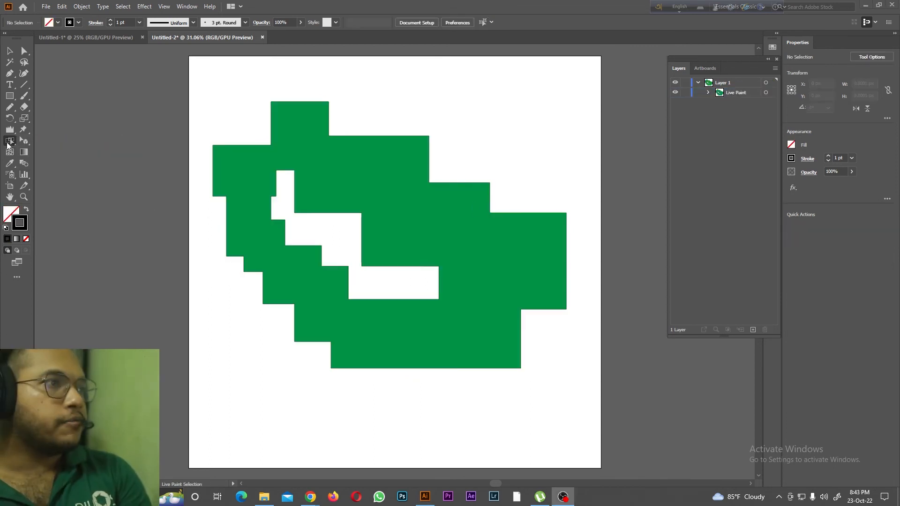
pyautogui.rightClick(10, 140)
pyautogui.click(47, 152)
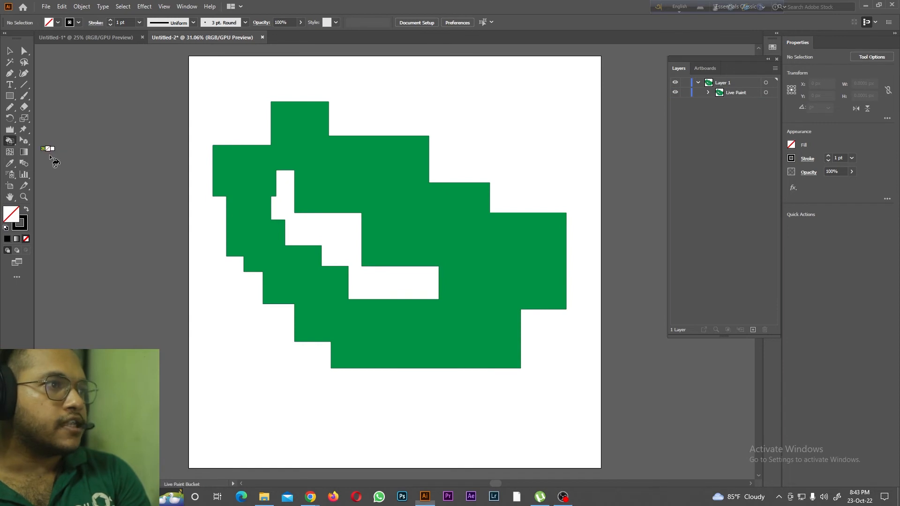
pyautogui.click(297, 135)
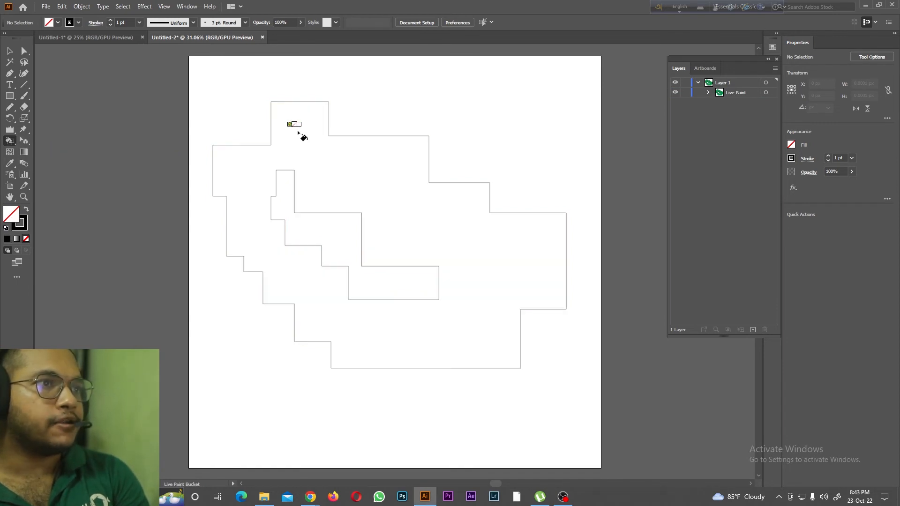
# Step: Repaint the Live Paint shape with one swatch after another using the Live Paint Bucket, ending on red
pyautogui.press('Right')
pyautogui.press('Right')
pyautogui.click(298, 133)
pyautogui.press('Right')
pyautogui.click(298, 133)
pyautogui.press('Right')
pyautogui.click(298, 133)
pyautogui.press('Right')
pyautogui.click(298, 133)
pyautogui.press('Right')
pyautogui.click(312, 149)
pyautogui.press('Right')
pyautogui.click(361, 171)
pyautogui.press('Right')
pyautogui.click(441, 213)
pyautogui.press('Right')
pyautogui.click(441, 213)
# Step: Select the shape's face with Live Paint Selection and change its fill to green 1FEA1F
pyautogui.moveTo(10, 141); pyautogui.dragTo(74, 170)
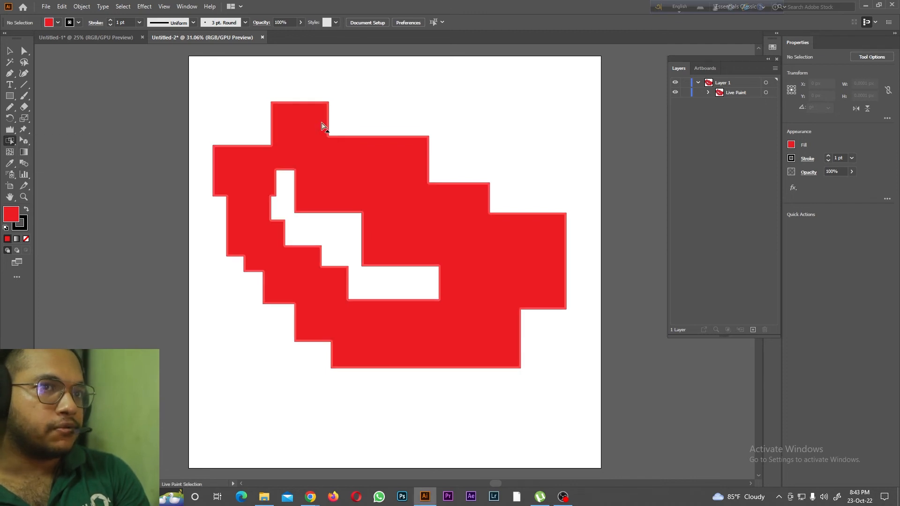
pyautogui.click(243, 163)
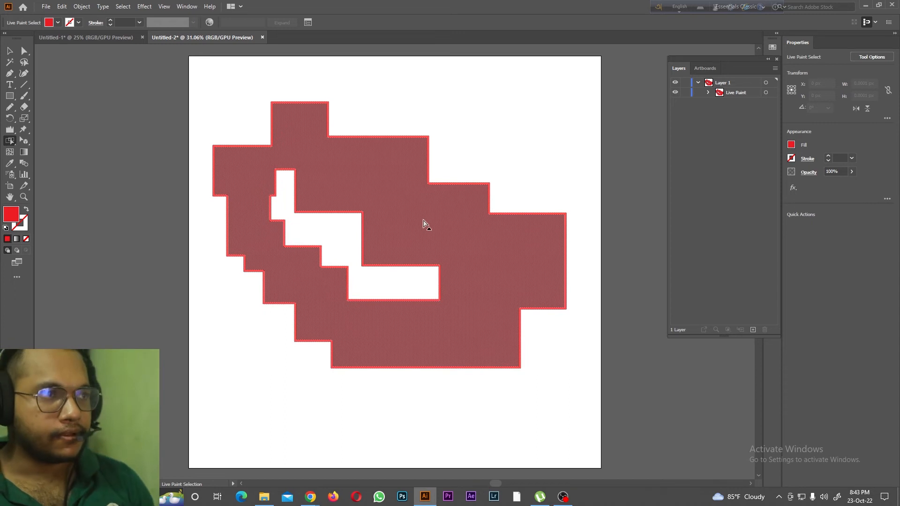
pyautogui.doubleClick(11, 217)
pyautogui.click(505, 197)
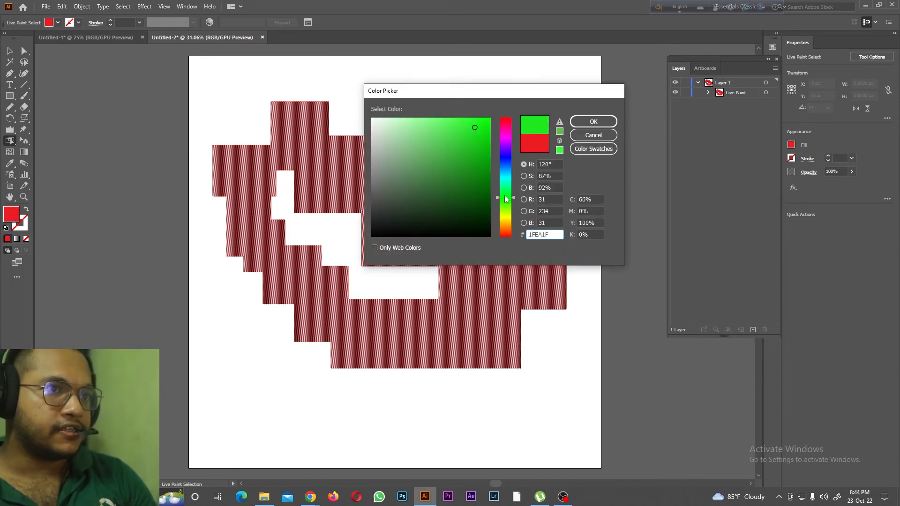
pyautogui.click(593, 122)
# Step: Select the shape's outer edge with Live Paint Selection and give it a red 16 pt stroke
pyautogui.click(365, 137)
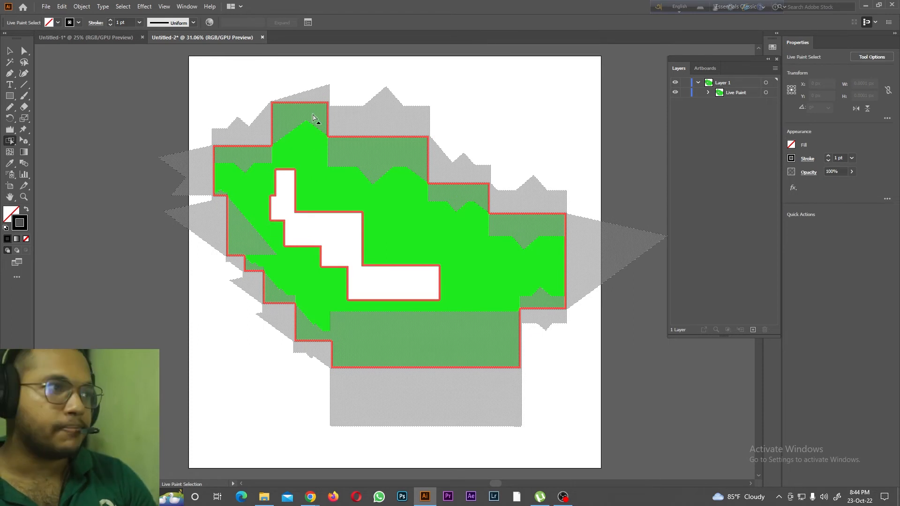
pyautogui.moveTo(10, 140); pyautogui.dragTo(68, 170)
pyautogui.click(68, 168)
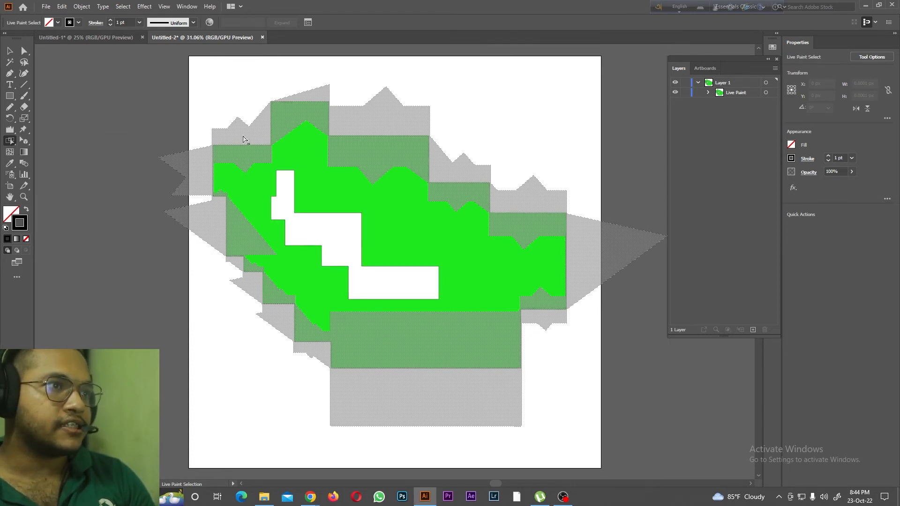
pyautogui.click(70, 23)
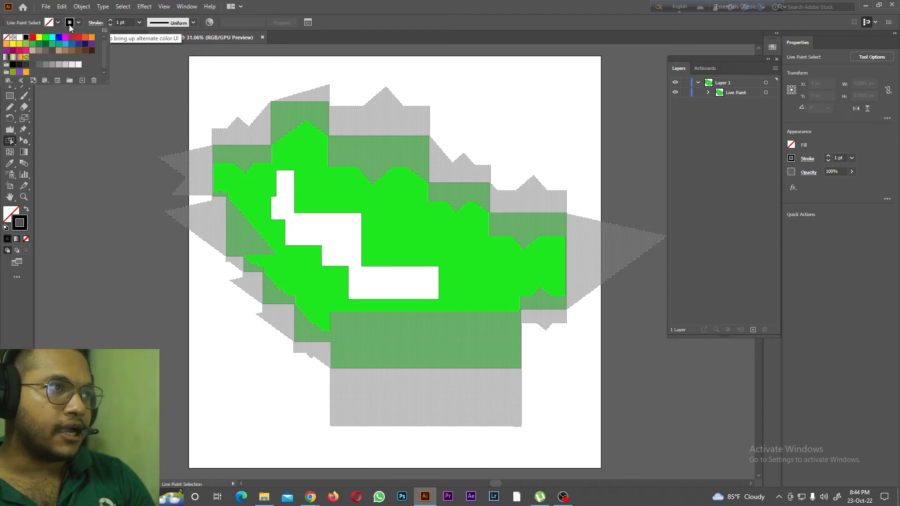
pyautogui.click(32, 38)
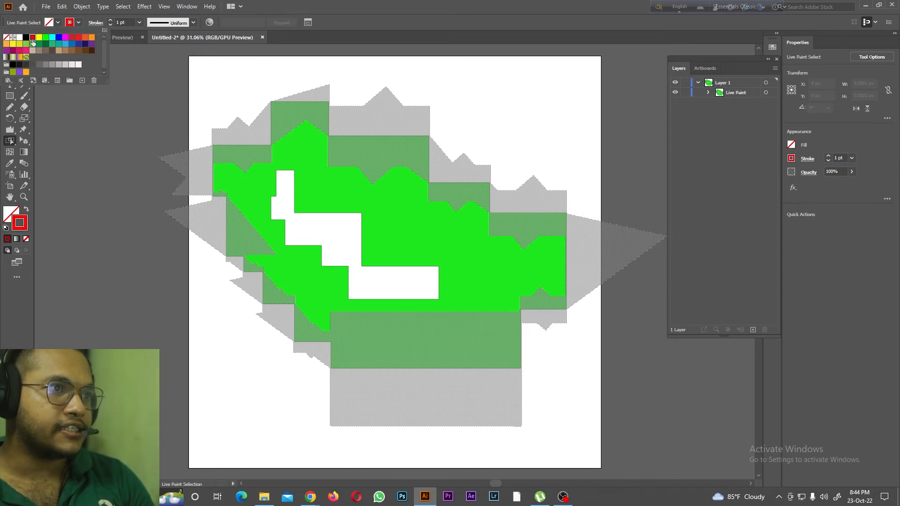
pyautogui.click(139, 22)
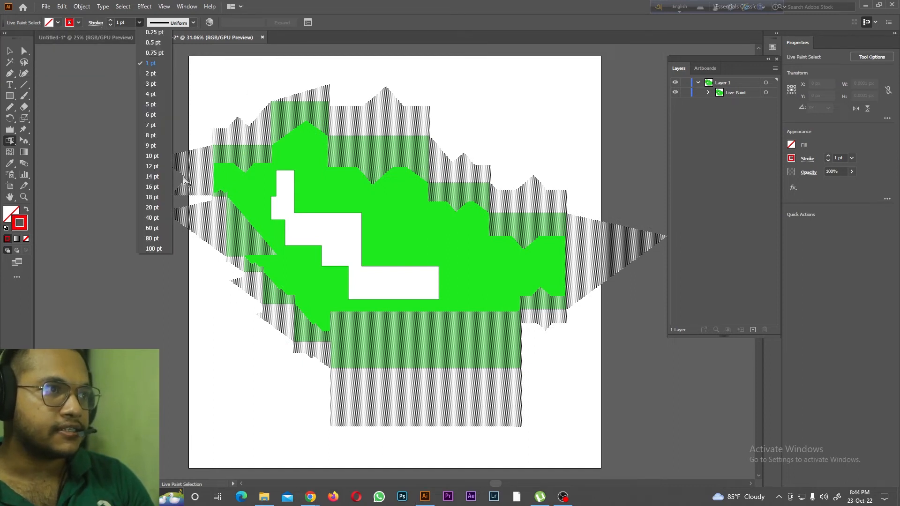
pyautogui.click(146, 189)
pyautogui.click(149, 74)
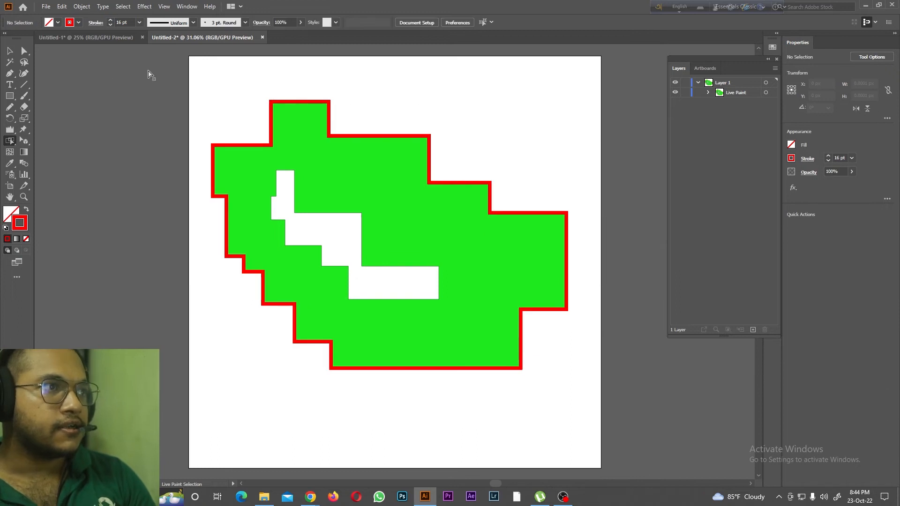
pyautogui.click(270, 109)
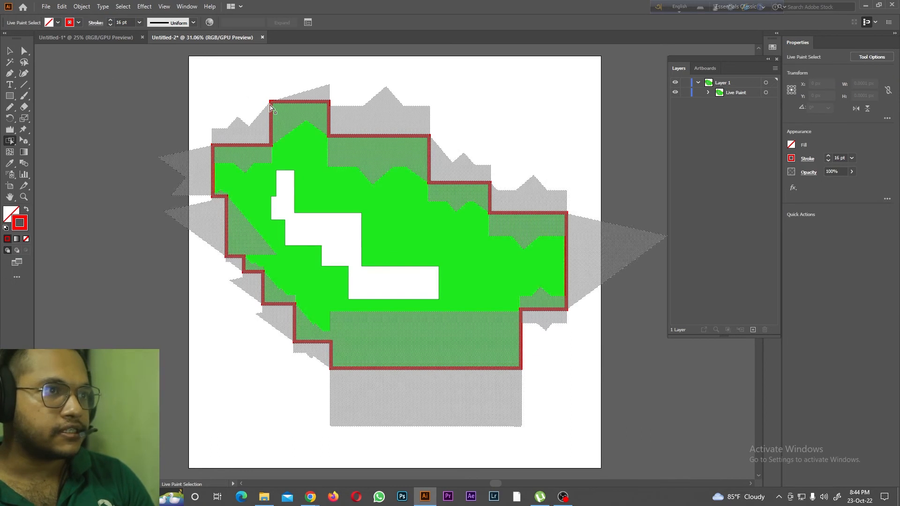
pyautogui.click(331, 201)
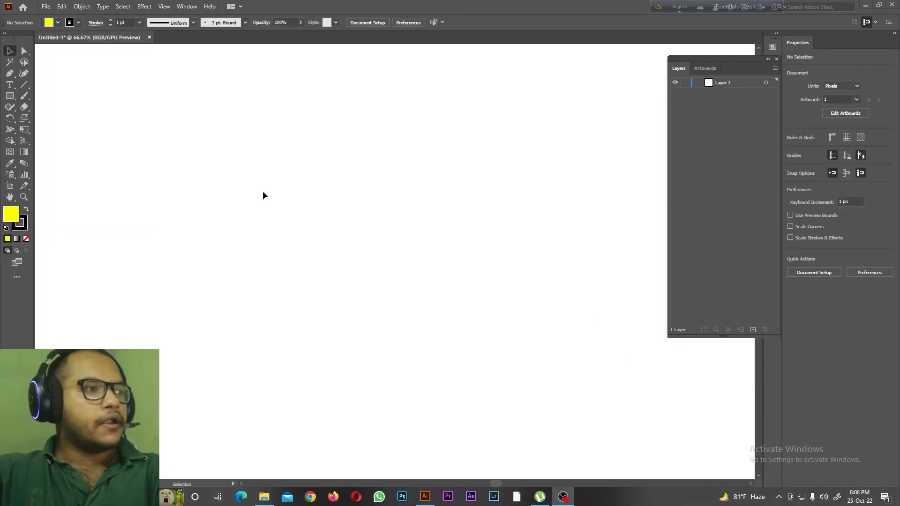
# Step: Show the perspective grid and draw a yellow rectangle of about 694 by 500 px covering its left plane
pyautogui.moveTo(24, 140); pyautogui.dragTo(85, 142)
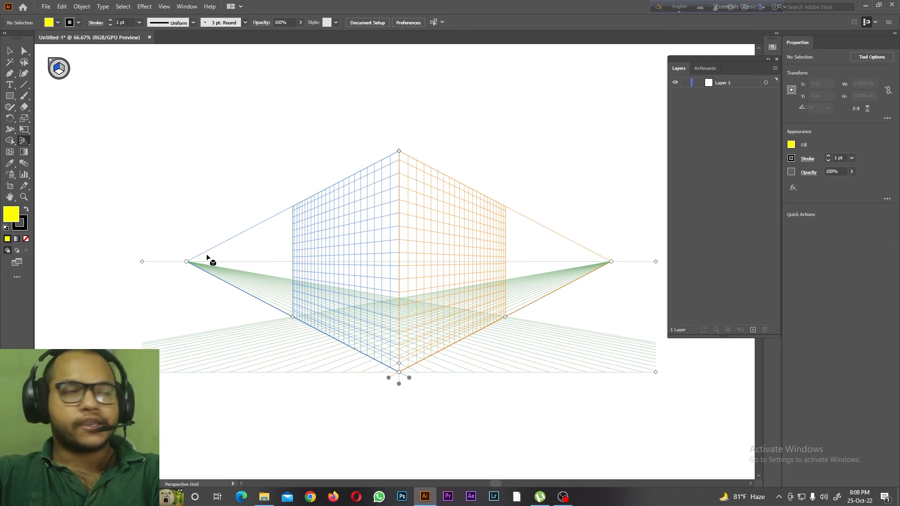
pyautogui.moveTo(9, 95); pyautogui.dragTo(64, 98)
pyautogui.moveTo(292, 206)
pyautogui.mouseDown()
pyautogui.moveTo(414, 355)
pyautogui.moveTo(399, 371)
pyautogui.mouseUp()
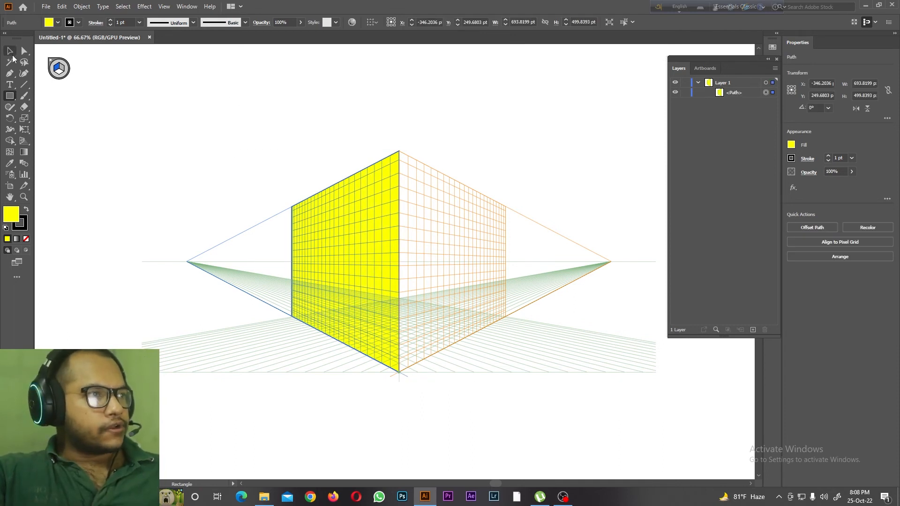
# Step: Duplicate the yellow panel, rotate the copy half a turn and fit it over the grid's right plane
pyautogui.click(15, 101)
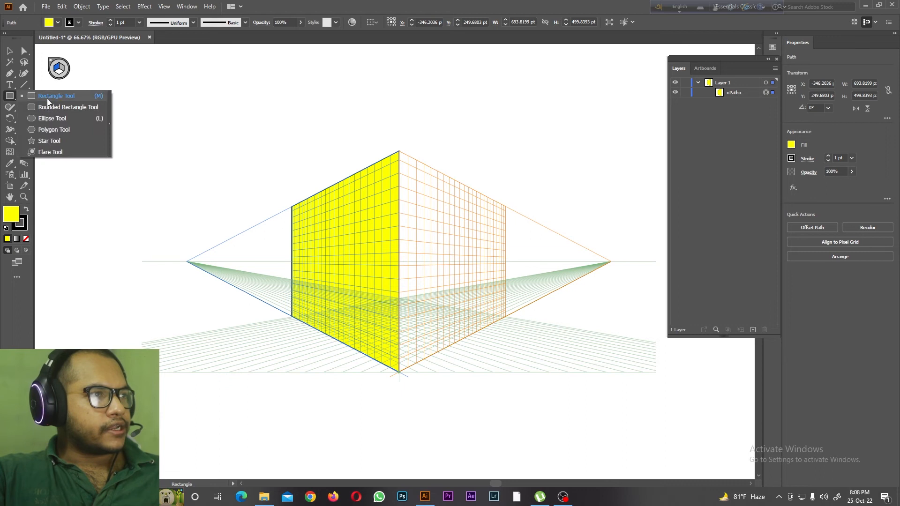
pyautogui.click(14, 53)
pyautogui.moveTo(359, 243); pyautogui.dragTo(514, 217)
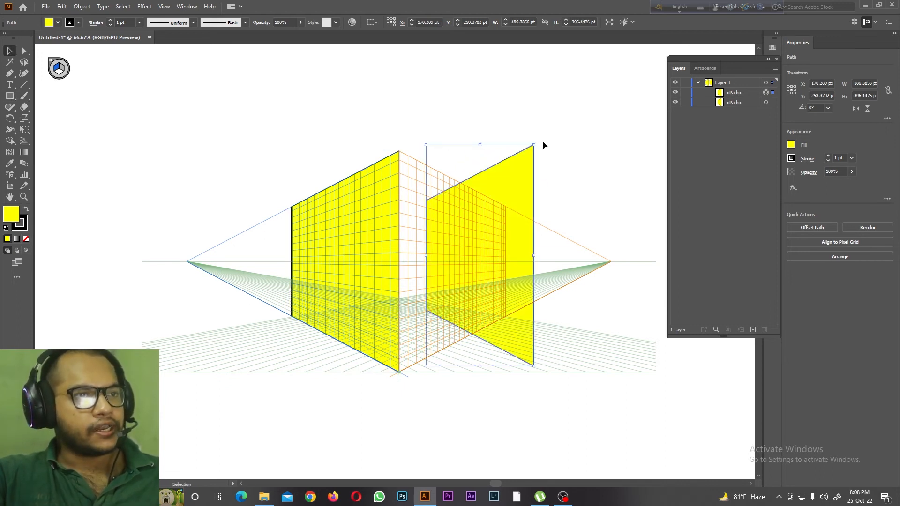
pyautogui.moveTo(538, 144); pyautogui.dragTo(430, 361)
pyautogui.moveTo(477, 203); pyautogui.dragTo(456, 201)
pyautogui.click(457, 169)
# Step: Draw a smaller rectangle of about 341 by 271 px in perspective on the left yellow panel and fill it green
pyautogui.moveTo(9, 96); pyautogui.dragTo(38, 95)
pyautogui.moveTo(315, 230); pyautogui.dragTo(374, 324)
pyautogui.click(49, 25)
pyautogui.click(42, 38)
pyautogui.click(248, 119)
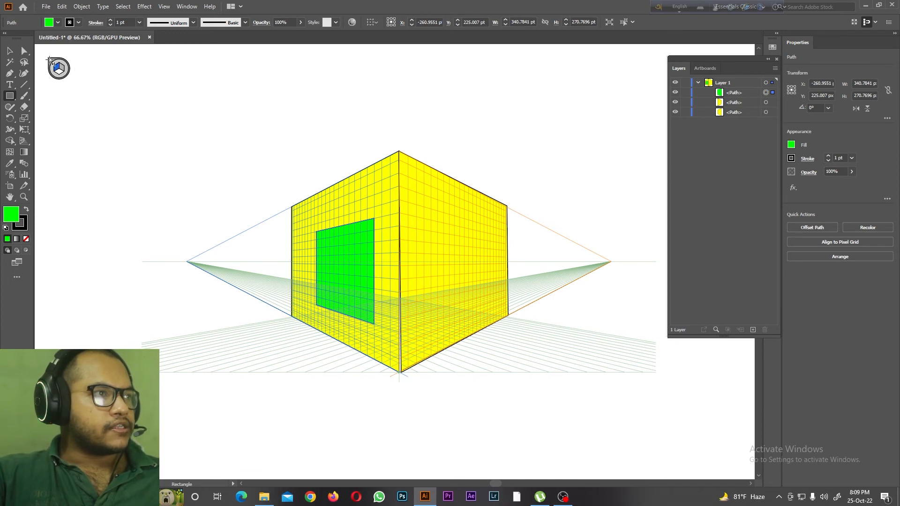
# Step: Hide the perspective grid so that only the yellow box and its green rectangle are displayed
pyautogui.click(50, 60)
pyautogui.click(471, 265)
pyautogui.click(25, 141)
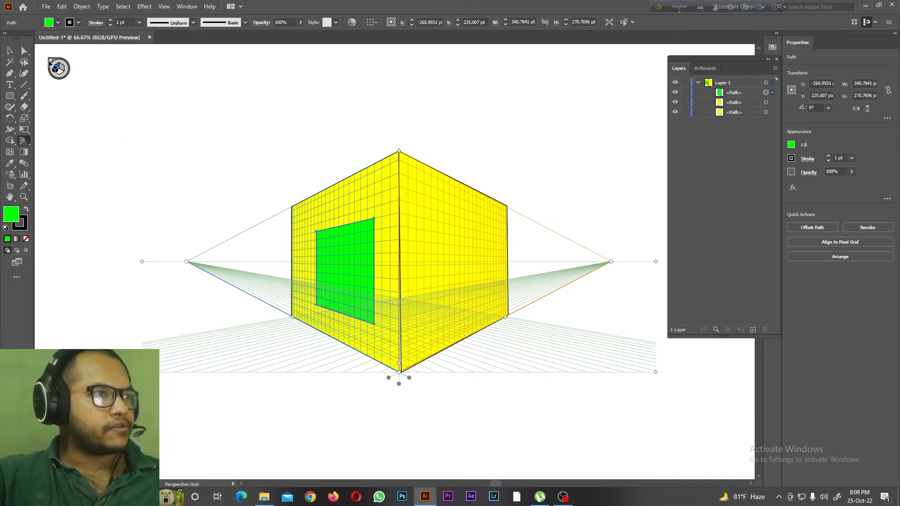
pyautogui.click(50, 60)
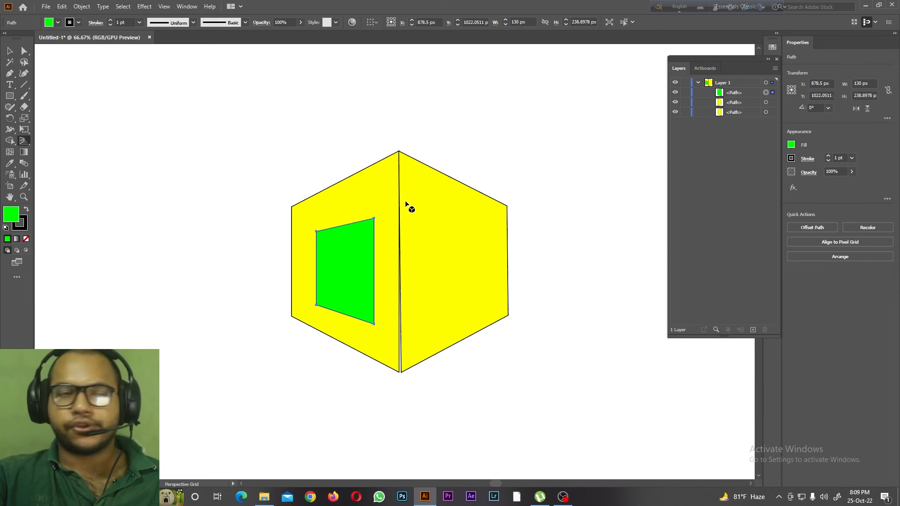
# Step: Show the perspective grid again and shift the green rectangle and both yellow panels with the Perspective Selection tool
pyautogui.moveTo(24, 140); pyautogui.dragTo(47, 142)
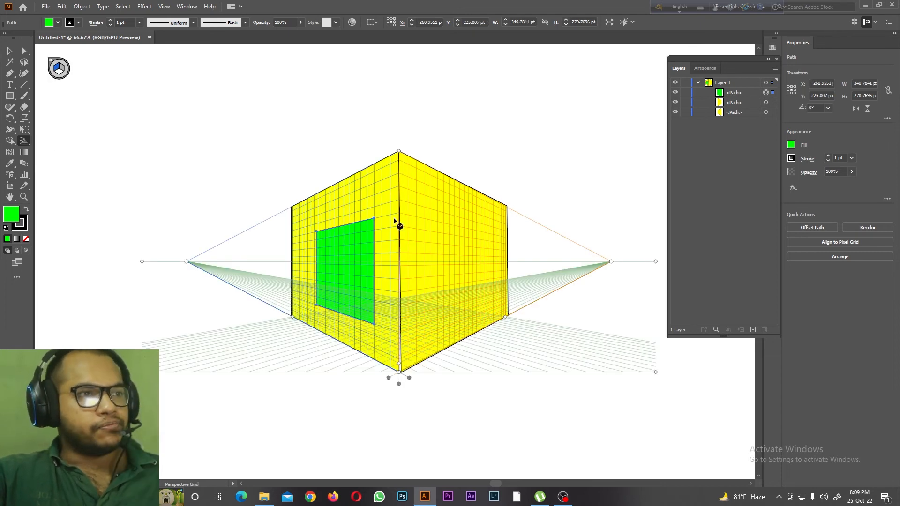
pyautogui.moveTo(24, 140); pyautogui.dragTo(73, 152)
pyautogui.moveTo(341, 266)
pyautogui.mouseDown()
pyautogui.moveTo(206, 228)
pyautogui.moveTo(401, 271)
pyautogui.moveTo(268, 249)
pyautogui.moveTo(396, 272)
pyautogui.moveTo(275, 258)
pyautogui.moveTo(451, 266)
pyautogui.moveTo(339, 268)
pyautogui.mouseUp()
pyautogui.moveTo(331, 216); pyautogui.dragTo(361, 226)
pyautogui.moveTo(428, 263); pyautogui.dragTo(449, 238)
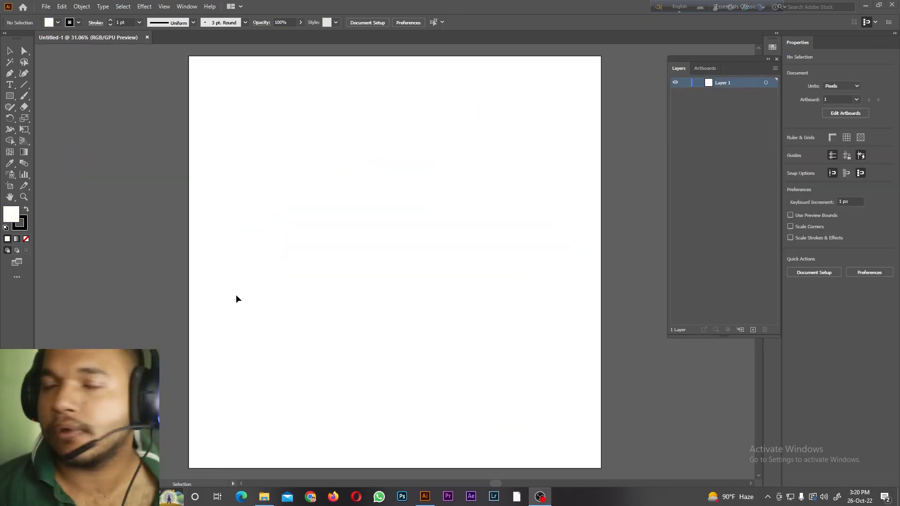
# Step: Draw a circle of about 1177 px in diameter on the empty artboard and fill it yellow
pyautogui.click(10, 153)
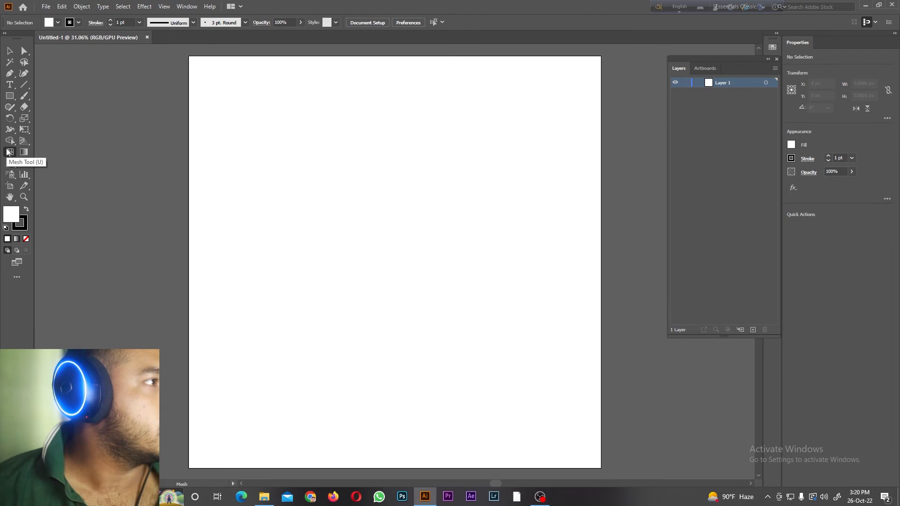
pyautogui.click(10, 96)
pyautogui.click(47, 120)
pyautogui.moveTo(291, 127); pyautogui.dragTo(534, 370)
pyautogui.click(50, 23)
pyautogui.click(38, 38)
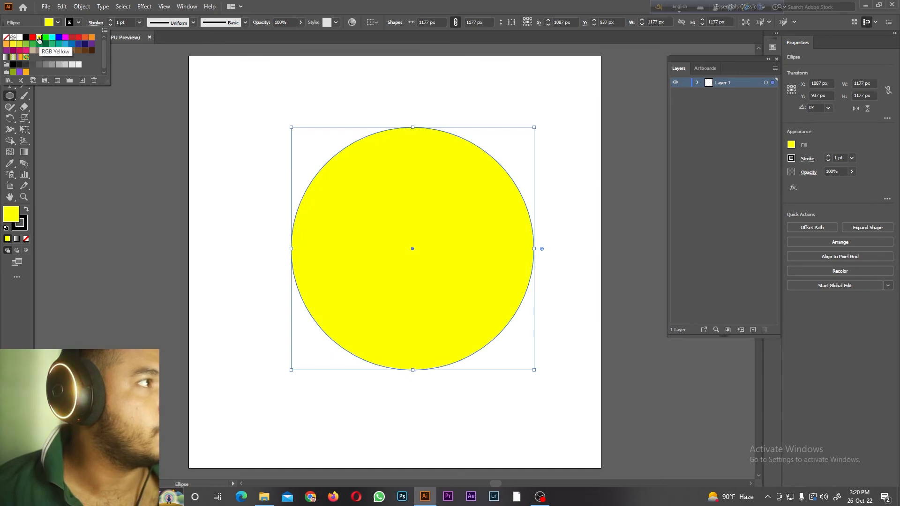
# Step: Add a mesh point in the circle's upper-left area with the Mesh tool and colour it white as a highlight
pyautogui.click(9, 152)
pyautogui.click(351, 205)
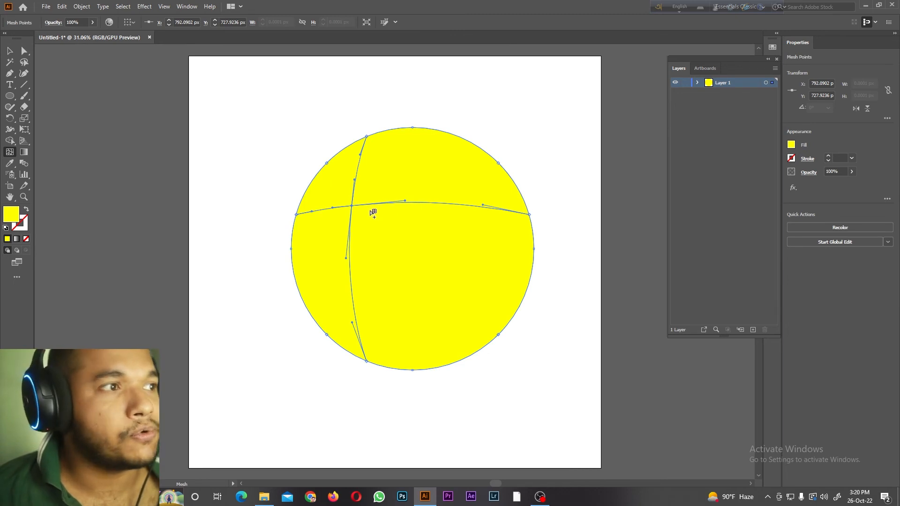
pyautogui.click(791, 144)
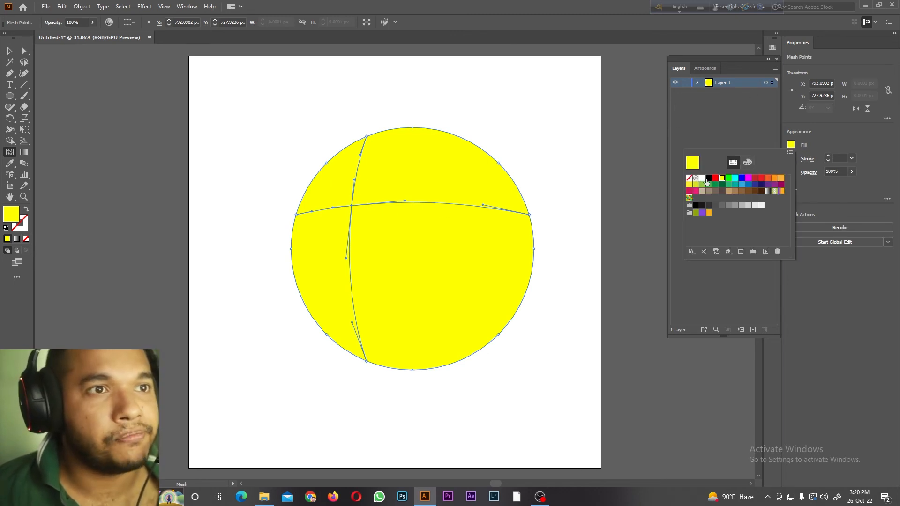
pyautogui.click(703, 179)
pyautogui.click(12, 51)
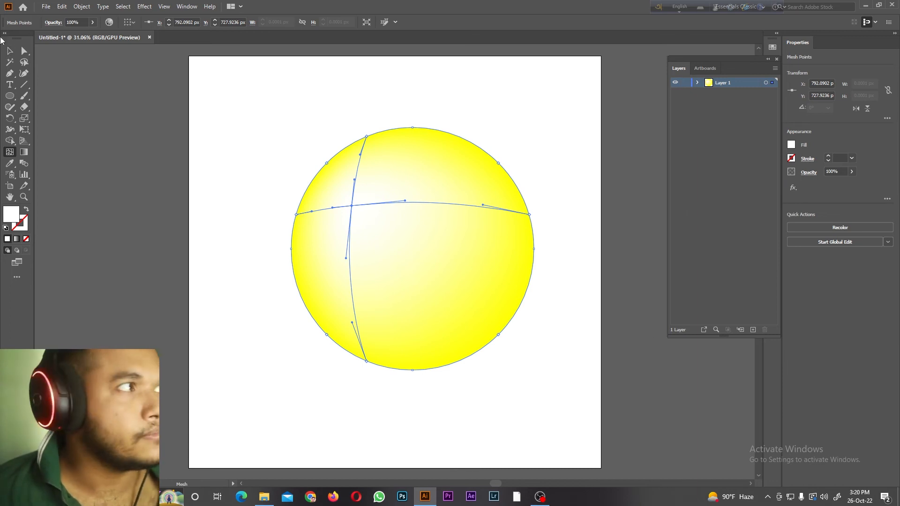
# Step: Add more white mesh points to the circle with the Mesh tool, at the upper right, lower right and centre
pyautogui.click(7, 51)
pyautogui.click(140, 99)
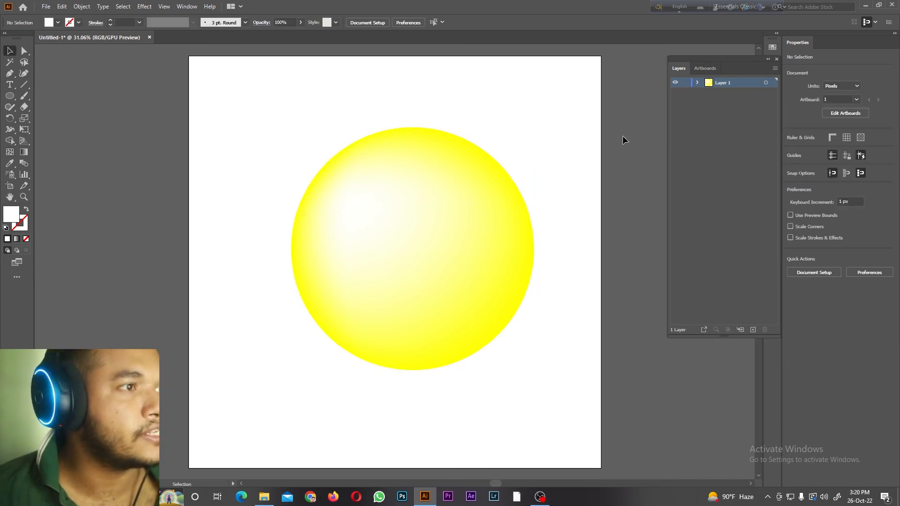
pyautogui.click(13, 151)
pyautogui.click(453, 187)
pyautogui.click(459, 287)
pyautogui.click(406, 269)
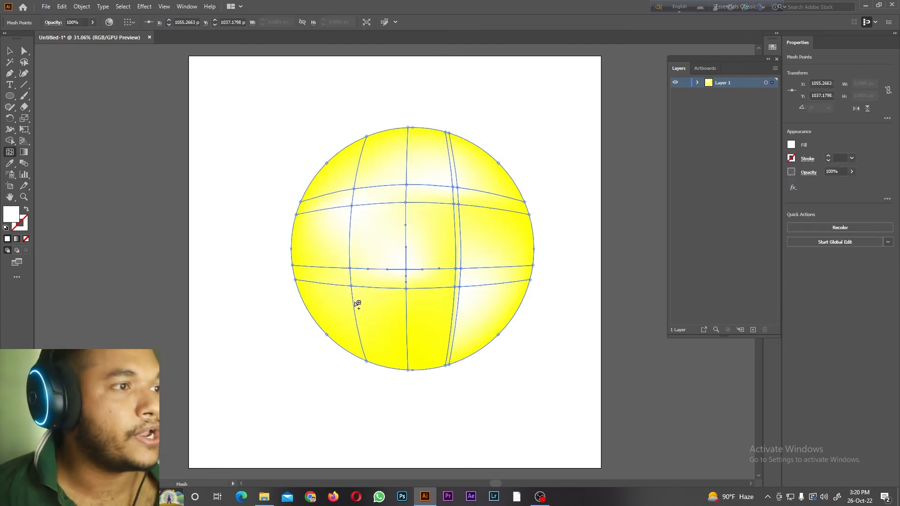
# Step: Add a mesh point at the circle's lower left coloured red, and recolour the right mesh point green and the upper-centre one blue
pyautogui.click(352, 302)
pyautogui.click(792, 145)
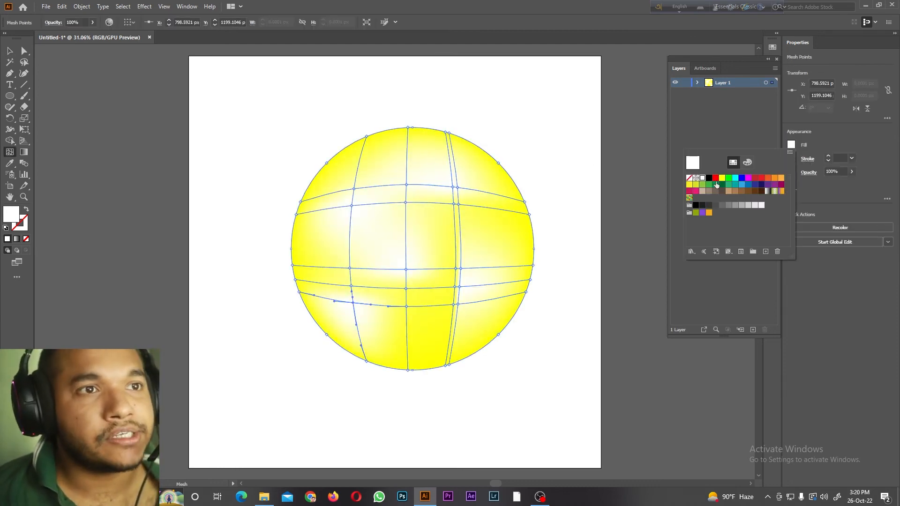
pyautogui.click(715, 178)
pyautogui.click(435, 239)
pyautogui.click(460, 269)
pyautogui.click(792, 145)
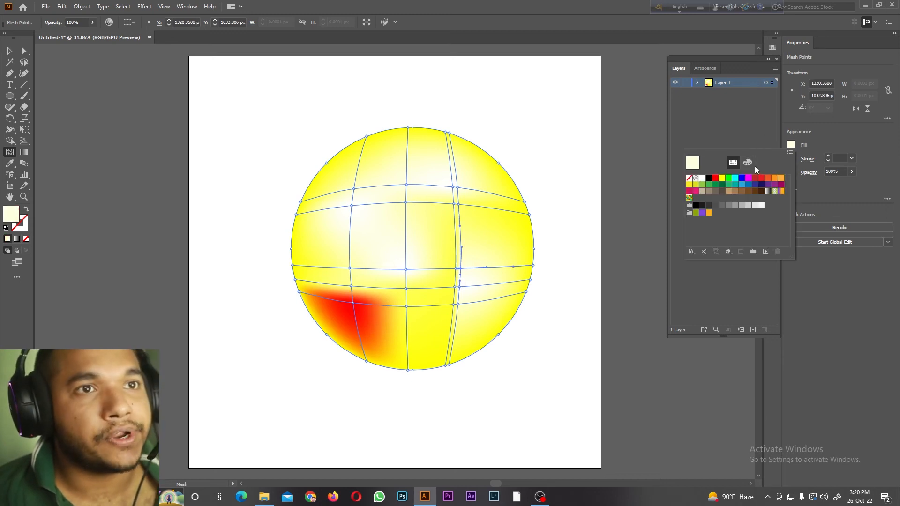
pyautogui.click(729, 178)
pyautogui.click(407, 185)
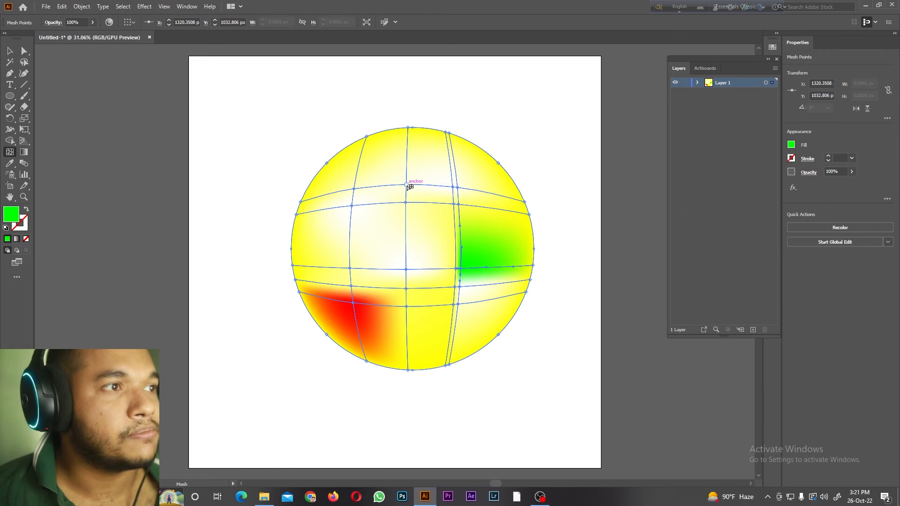
pyautogui.click(792, 145)
pyautogui.click(742, 179)
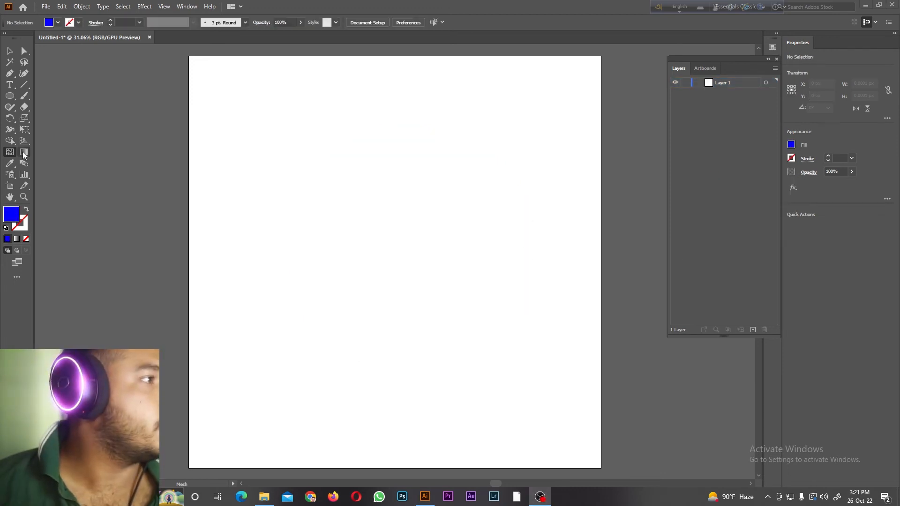
# Step: Draw a blue rectangle of about 1577 × 1443 px on the empty artboard
pyautogui.click(24, 153)
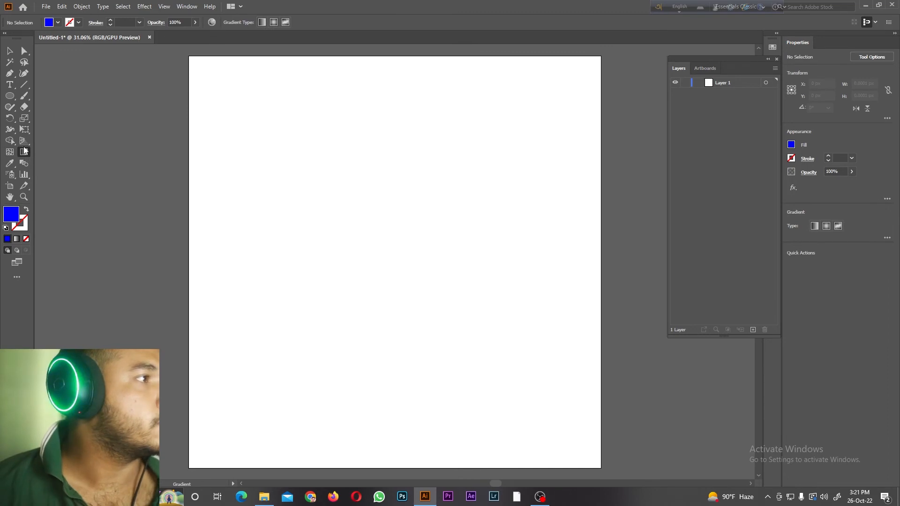
pyautogui.click(8, 98)
pyautogui.click(54, 93)
pyautogui.moveTo(233, 110); pyautogui.dragTo(558, 407)
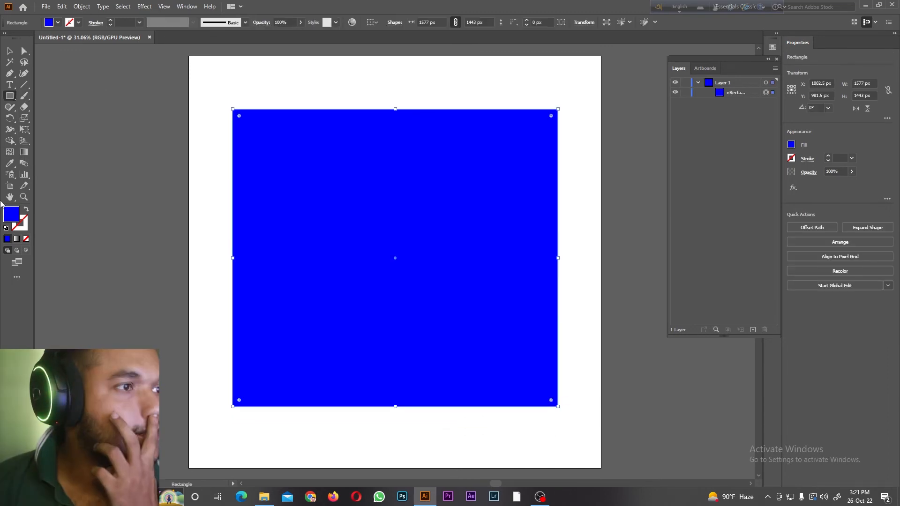
# Step: Apply a linear gradient to the rectangle with the Gradient tool and shift the gradient slightly along its axis
pyautogui.click(24, 154)
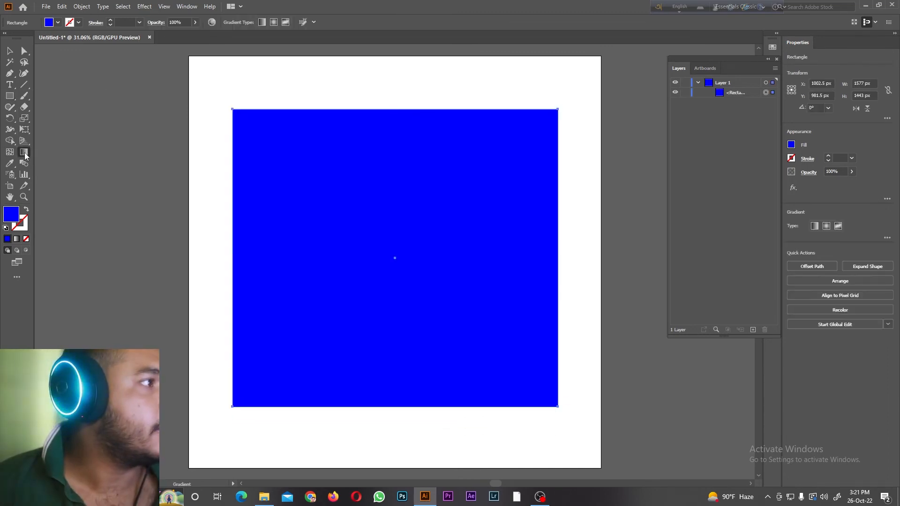
pyautogui.click(815, 229)
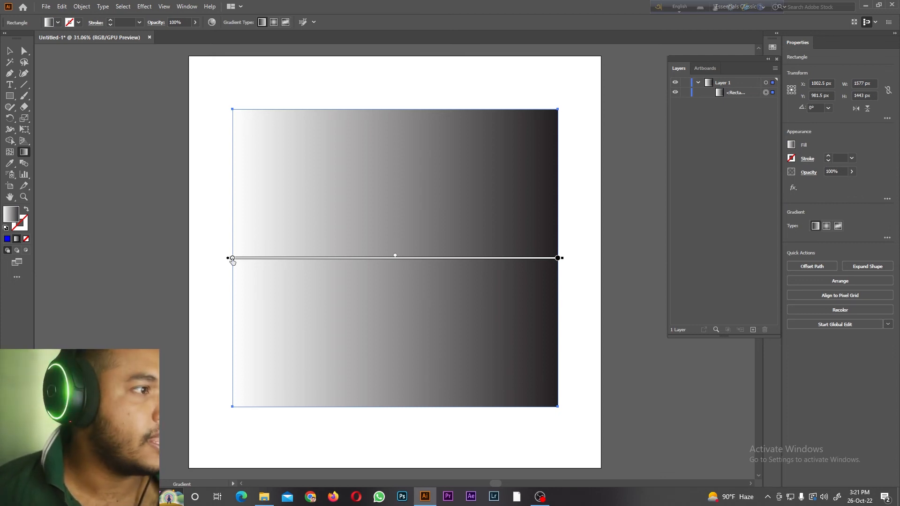
pyautogui.moveTo(232, 258)
pyautogui.mouseDown()
pyautogui.moveTo(243, 196)
pyautogui.moveTo(248, 258)
pyautogui.mouseUp()
pyautogui.moveTo(348, 259)
pyautogui.mouseDown()
pyautogui.moveTo(306, 258)
pyautogui.moveTo(391, 269)
pyautogui.moveTo(499, 262)
pyautogui.moveTo(229, 263)
pyautogui.moveTo(221, 255)
pyautogui.moveTo(426, 262)
pyautogui.moveTo(324, 261)
pyautogui.moveTo(330, 263)
pyautogui.mouseUp()
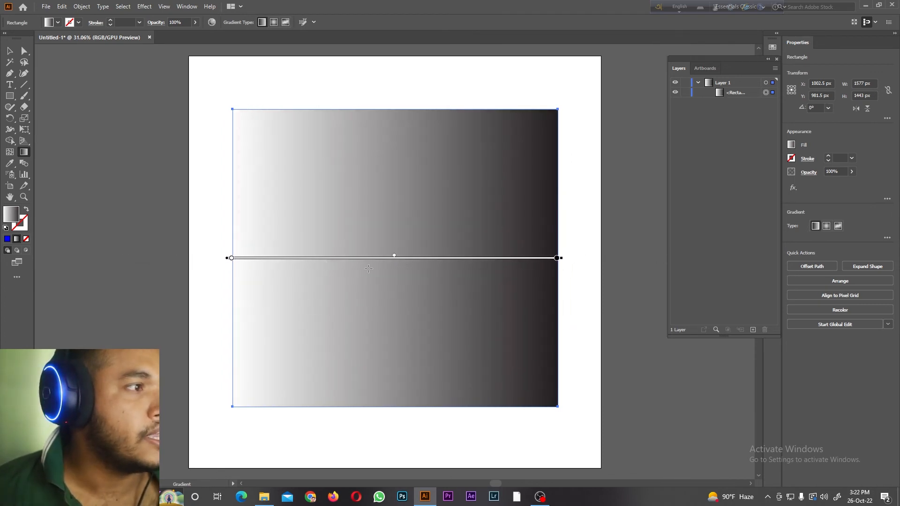
# Step: Try several swatches on the gradient's black end stop, including cyan, green and magenta, and settle on dark red
pyautogui.doubleClick(556, 259)
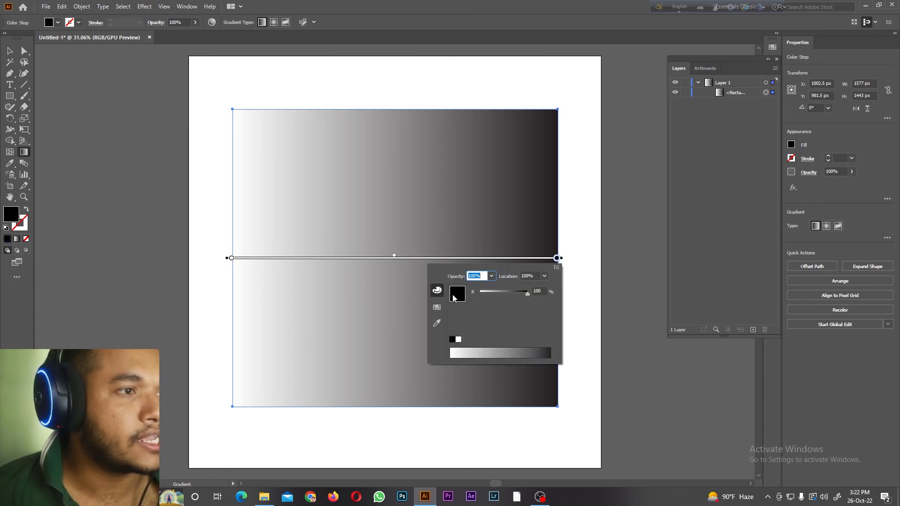
pyautogui.click(437, 307)
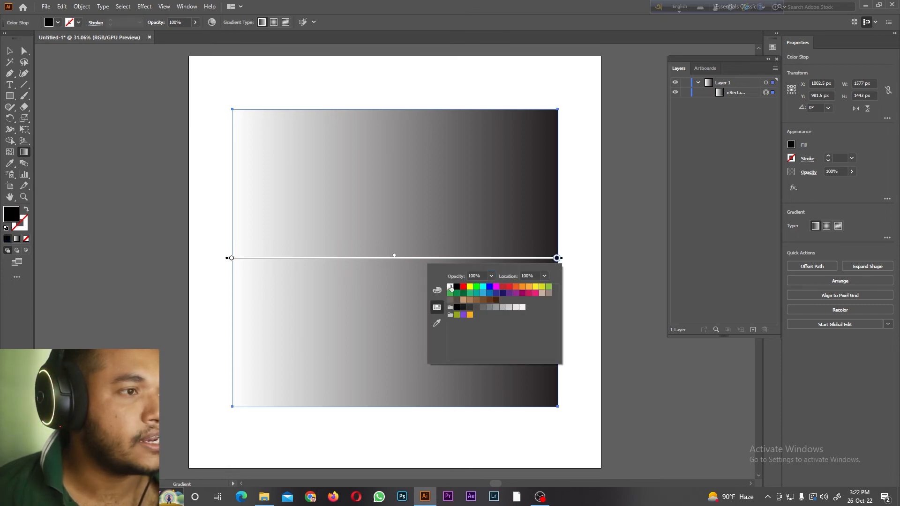
pyautogui.click(457, 288)
pyautogui.click(463, 286)
pyautogui.click(469, 286)
pyautogui.click(476, 286)
pyautogui.click(482, 286)
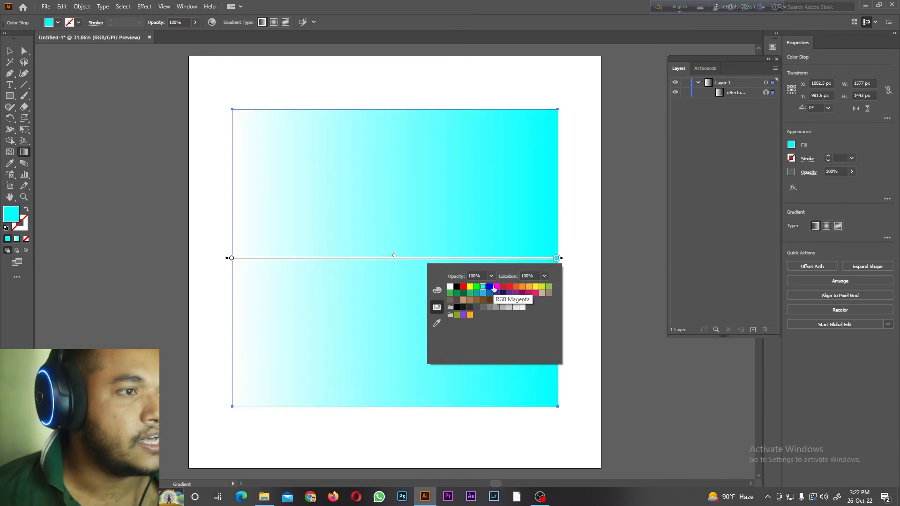
pyautogui.click(496, 286)
pyautogui.click(463, 287)
pyautogui.click(469, 287)
pyautogui.click(476, 286)
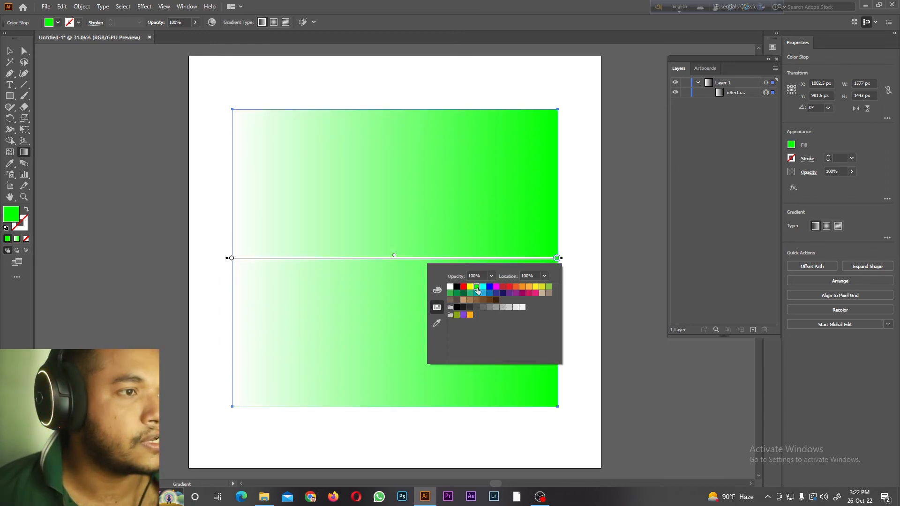
pyautogui.click(483, 286)
pyautogui.click(490, 287)
pyautogui.click(495, 286)
pyautogui.click(503, 287)
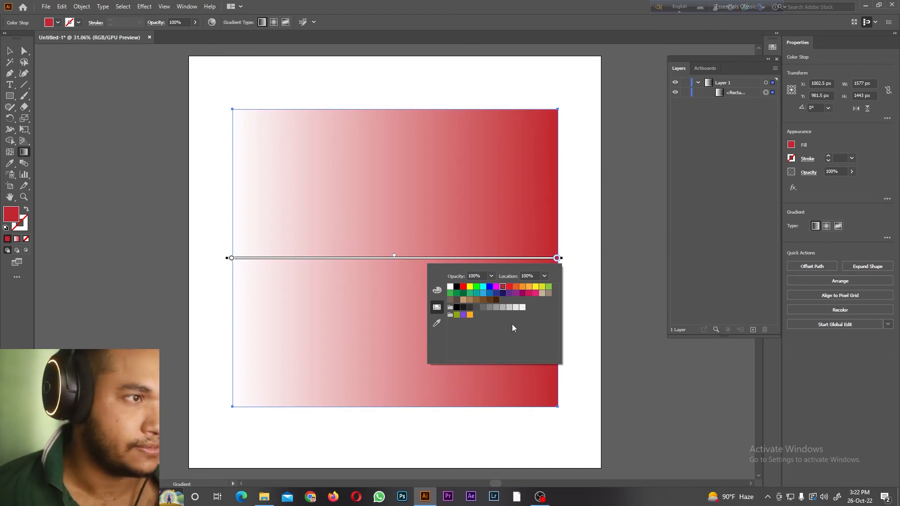
pyautogui.click(403, 273)
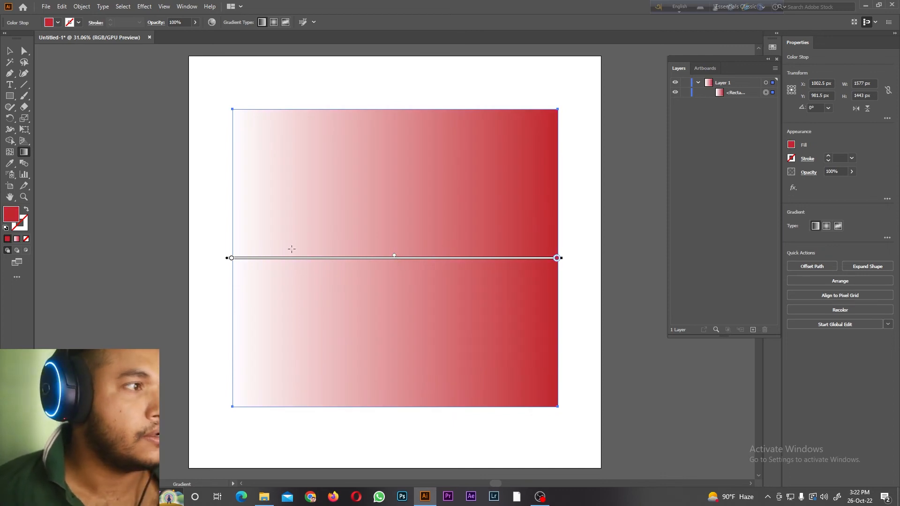
# Step: Rotate and reposition the linear gradient to run vertically, and move its red stop up to the rectangle's lower edge
pyautogui.moveTo(226, 257)
pyautogui.mouseDown()
pyautogui.moveTo(229, 224)
pyautogui.moveTo(229, 257)
pyautogui.mouseUp()
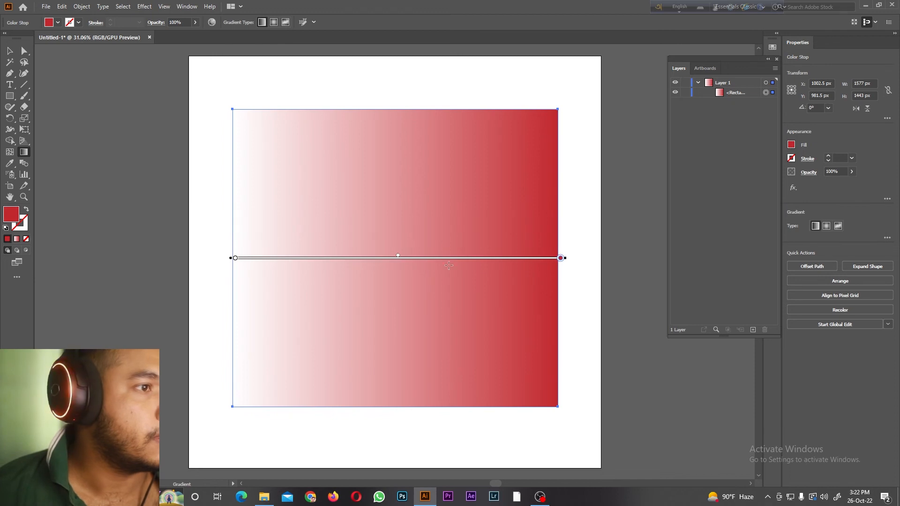
pyautogui.moveTo(567, 257)
pyautogui.mouseDown()
pyautogui.moveTo(556, 310)
pyautogui.moveTo(324, 369)
pyautogui.moveTo(261, 340)
pyautogui.mouseUp()
pyautogui.moveTo(385, 228)
pyautogui.mouseDown()
pyautogui.moveTo(374, 131)
pyautogui.moveTo(353, 135)
pyautogui.mouseUp()
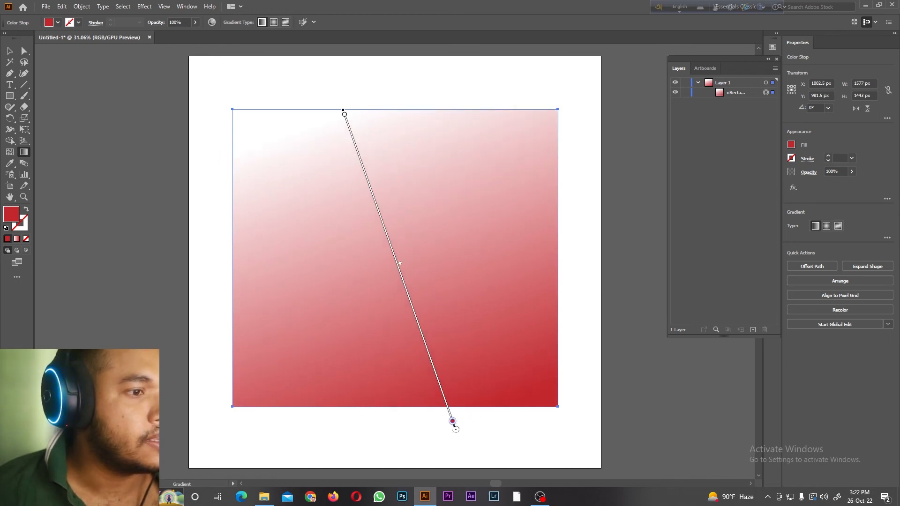
pyautogui.moveTo(456, 429); pyautogui.dragTo(339, 434)
pyautogui.moveTo(392, 442); pyautogui.dragTo(392, 405)
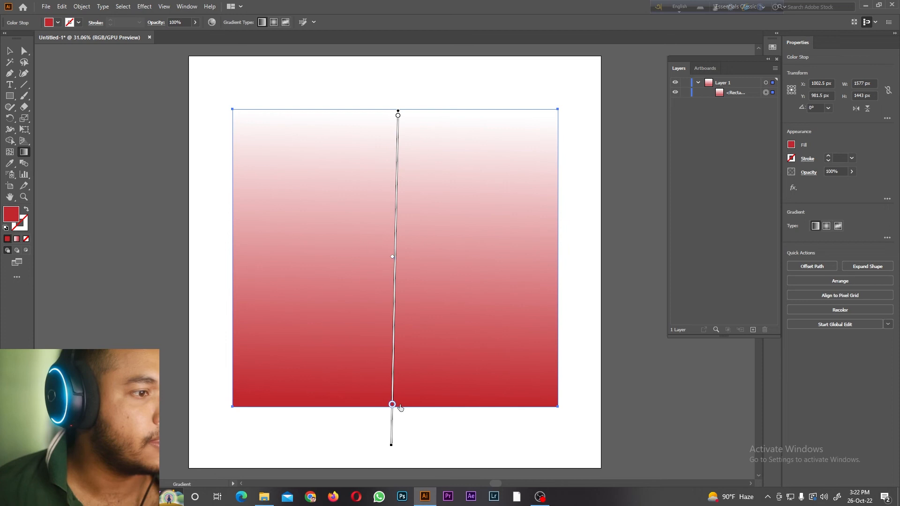
# Step: Try several swatches on the gradient's white start stop and set it to blue
pyautogui.click(398, 115)
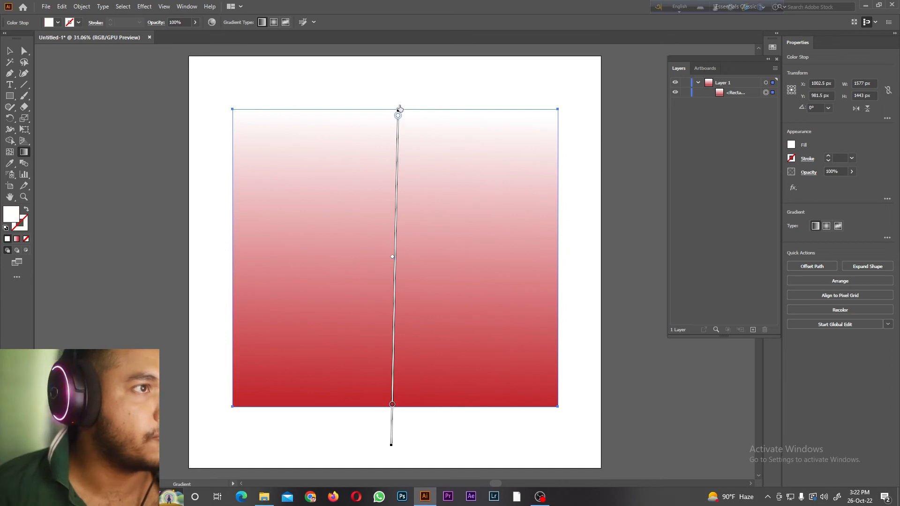
pyautogui.doubleClick(398, 115)
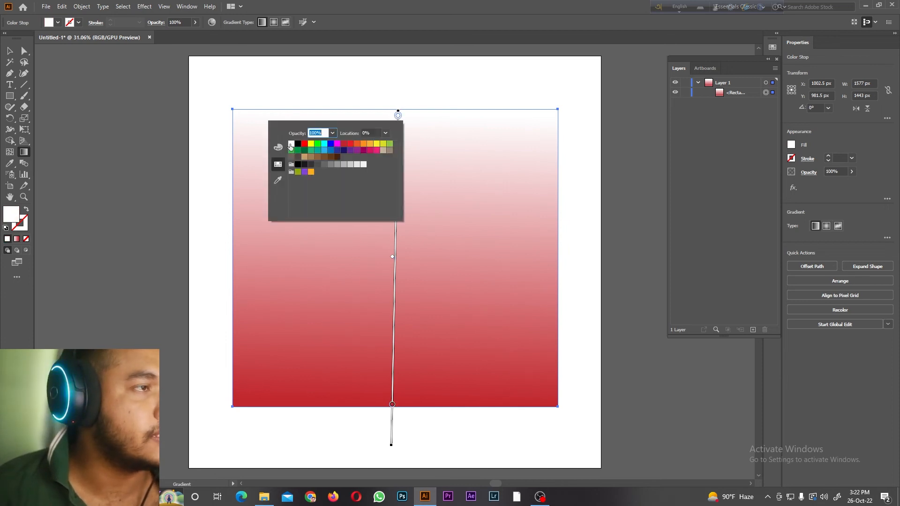
pyautogui.click(298, 144)
pyautogui.click(305, 145)
pyautogui.click(310, 144)
pyautogui.click(318, 145)
pyautogui.click(324, 145)
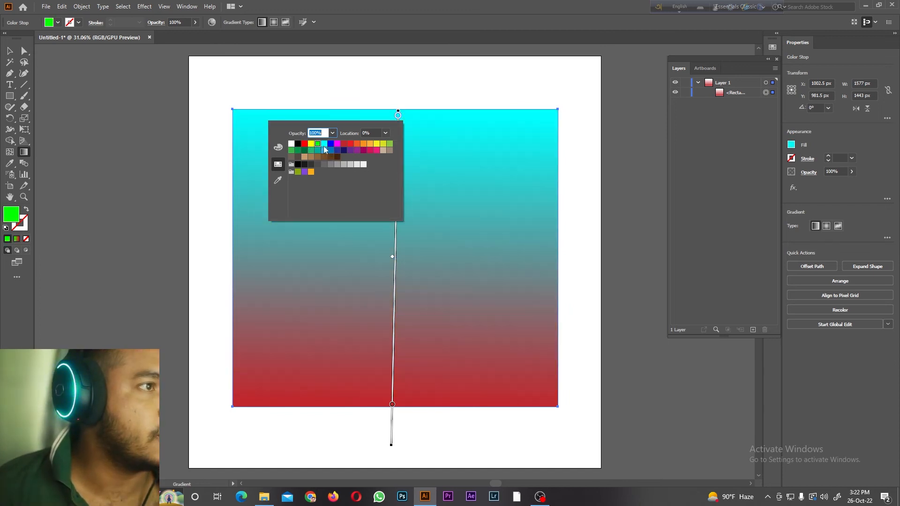
pyautogui.click(331, 144)
pyautogui.click(476, 69)
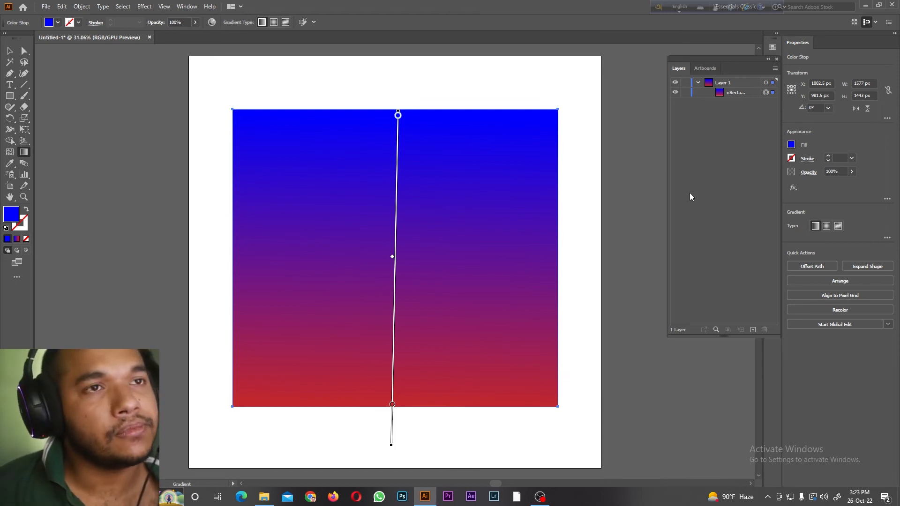
# Step: Switch the rectangle to a radial gradient and recolour its outer stop white after trying other swatches
pyautogui.click(828, 228)
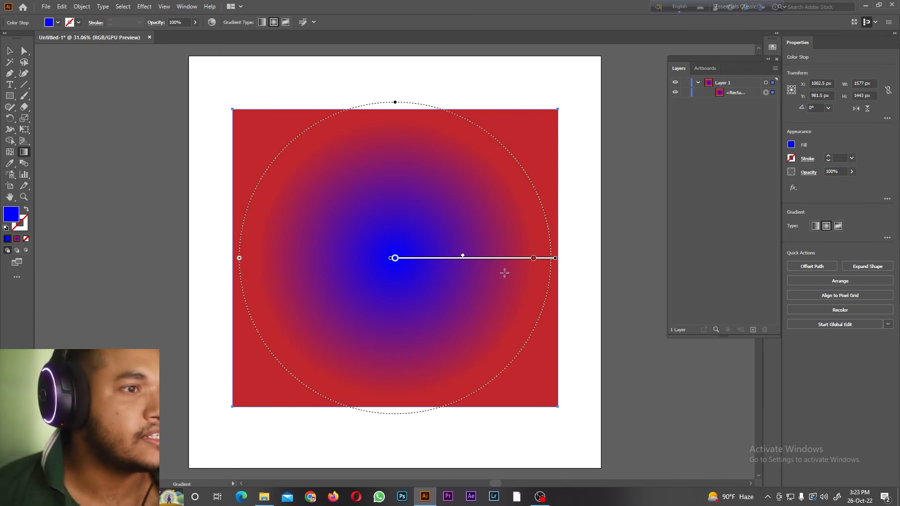
pyautogui.doubleClick(533, 258)
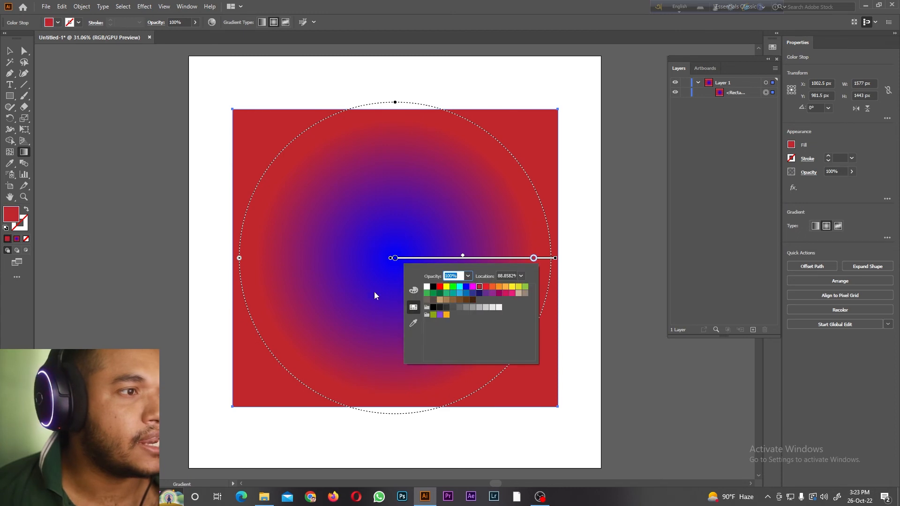
pyautogui.click(428, 287)
pyautogui.click(479, 287)
pyautogui.click(493, 287)
pyautogui.click(446, 287)
pyautogui.click(440, 287)
pyautogui.click(426, 287)
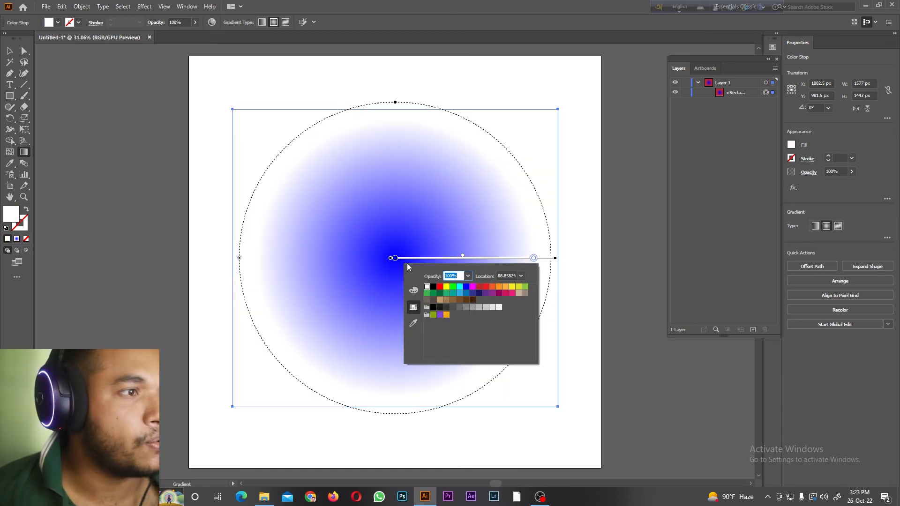
# Step: Try red and other swatches on the radial gradient's centre stop and set it to orange
pyautogui.doubleClick(395, 258)
pyautogui.click(302, 287)
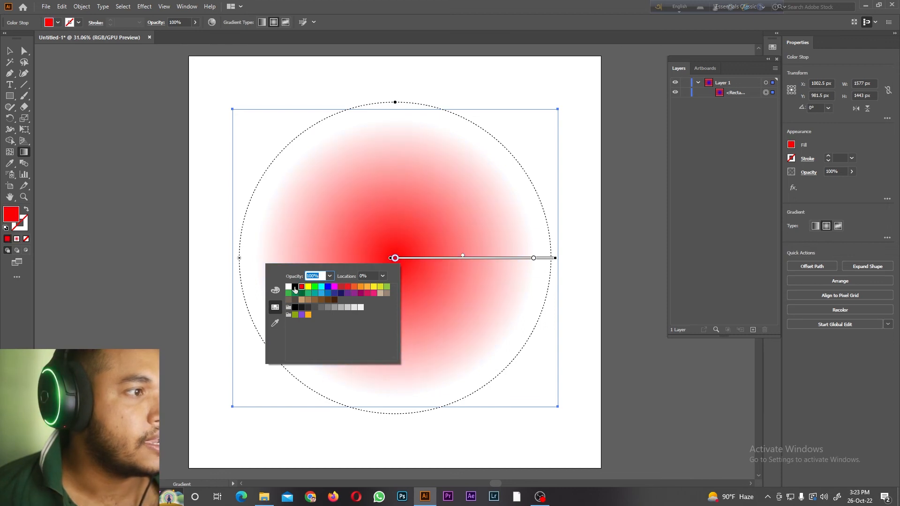
pyautogui.click(289, 287)
pyautogui.click(328, 287)
pyautogui.click(354, 287)
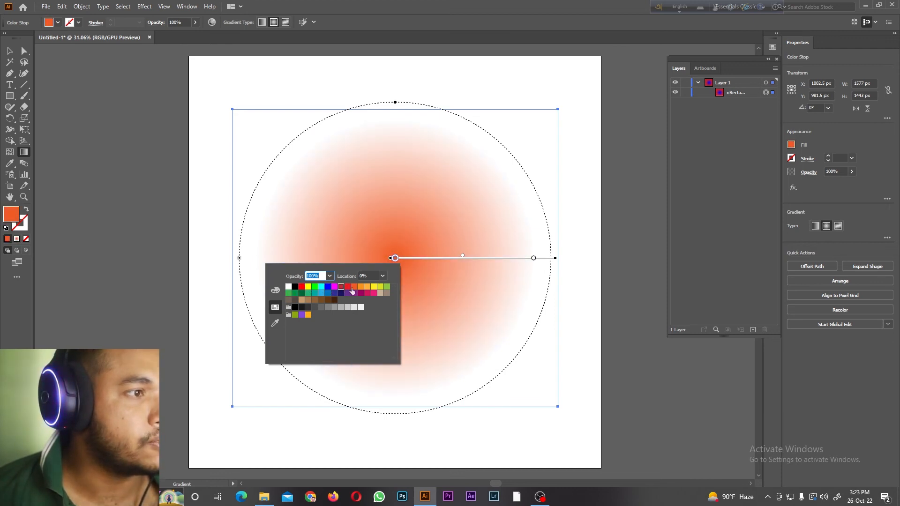
pyautogui.click(605, 157)
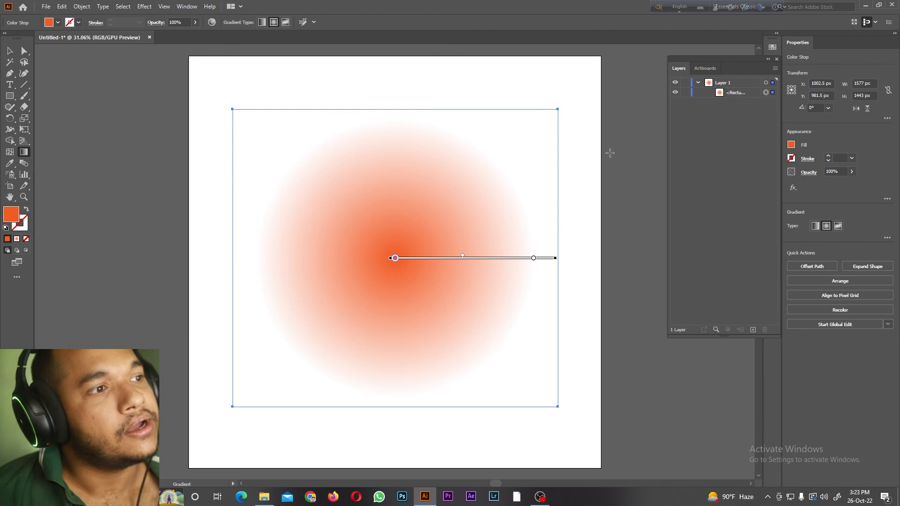
# Step: Switch the rectangle to a freeform gradient and add 17 colour points around its edges
pyautogui.click(838, 227)
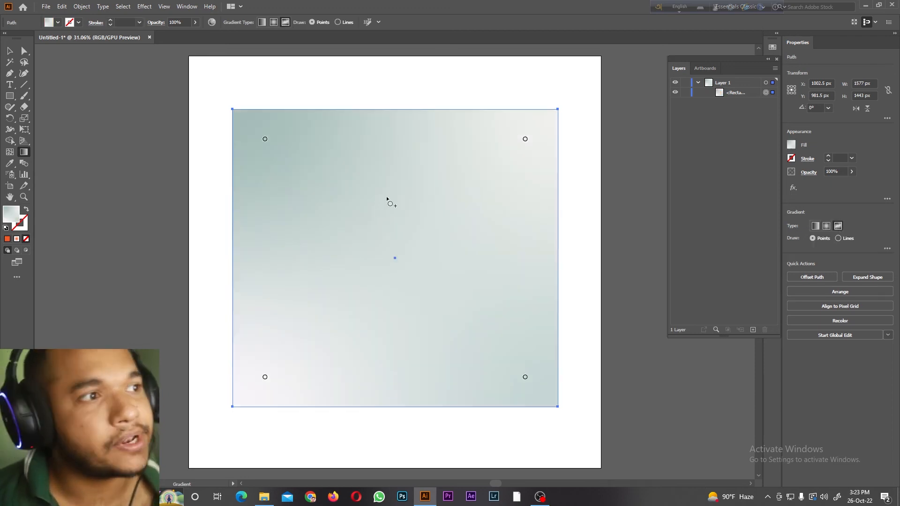
pyautogui.click(300, 138)
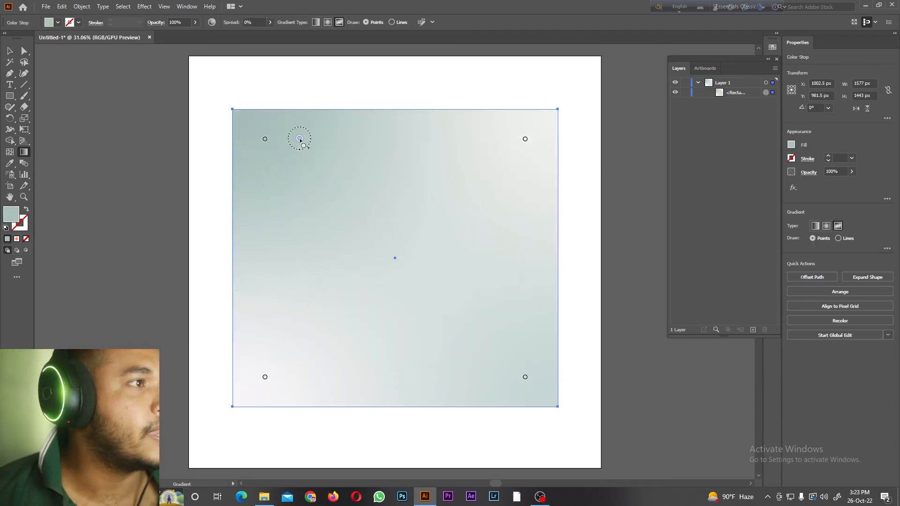
pyautogui.click(343, 136)
pyautogui.click(395, 138)
pyautogui.click(440, 142)
pyautogui.click(503, 140)
pyautogui.click(512, 190)
pyautogui.click(508, 246)
pyautogui.click(521, 301)
pyautogui.click(505, 334)
pyautogui.click(497, 358)
pyautogui.click(443, 372)
pyautogui.click(316, 374)
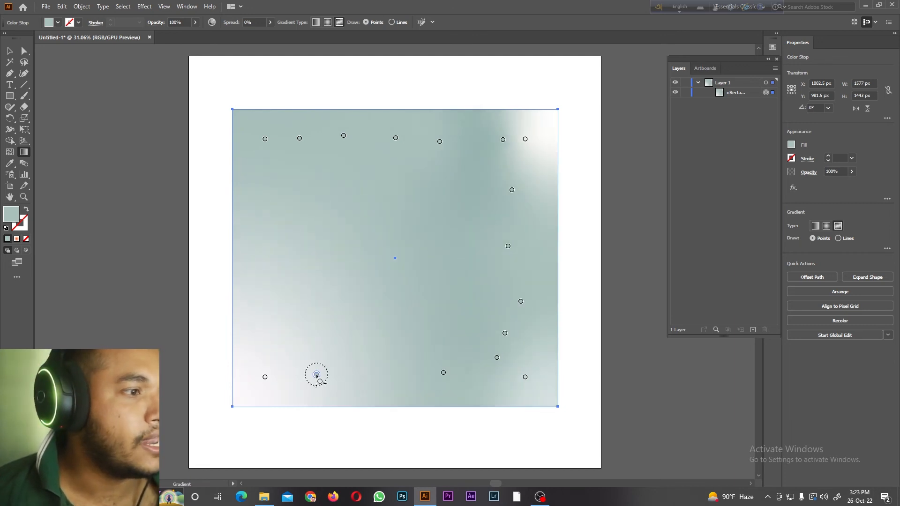
pyautogui.click(267, 360)
pyautogui.click(242, 287)
pyautogui.click(255, 250)
pyautogui.click(257, 216)
pyautogui.click(275, 195)
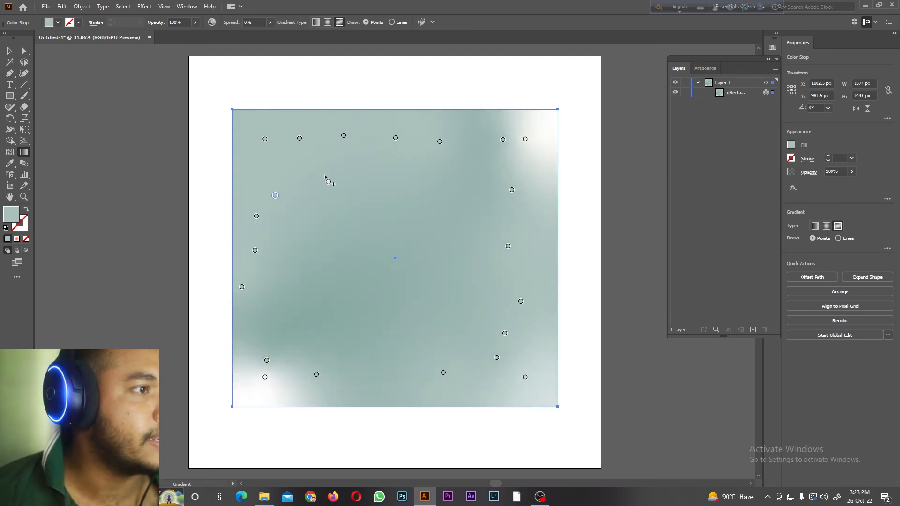
# Step: Recolour the first three freeform gradient points along the rectangle's upper edge white, black and red, in order from the corner
pyautogui.click(265, 138)
pyautogui.doubleClick(265, 139)
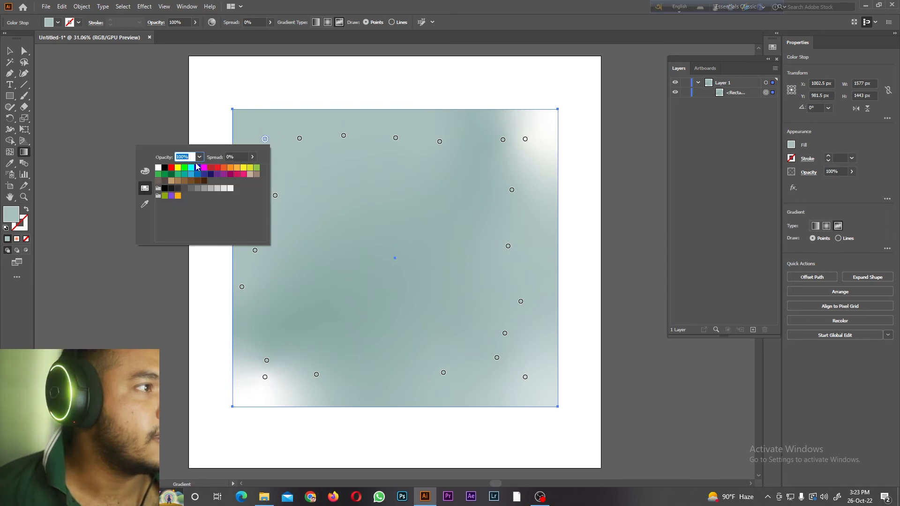
pyautogui.click(158, 168)
pyautogui.click(300, 138)
pyautogui.doubleClick(299, 138)
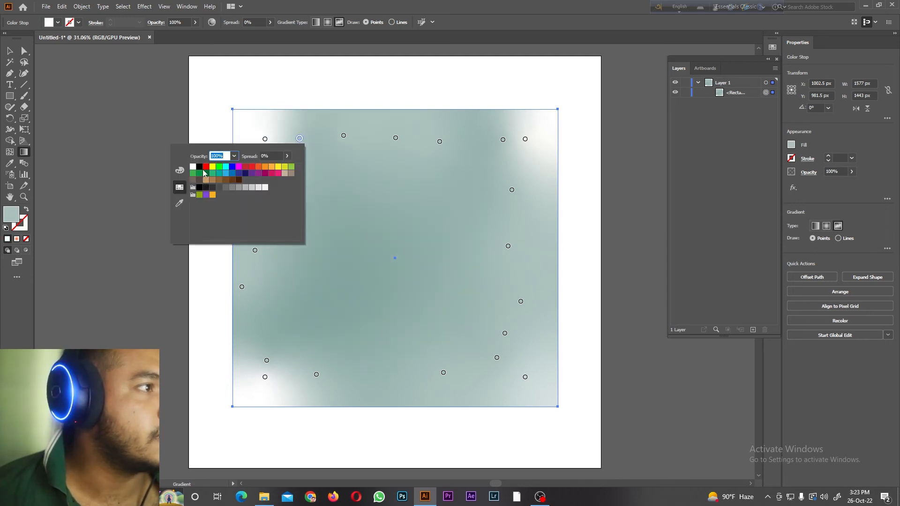
pyautogui.click(201, 168)
pyautogui.doubleClick(344, 136)
pyautogui.click(250, 163)
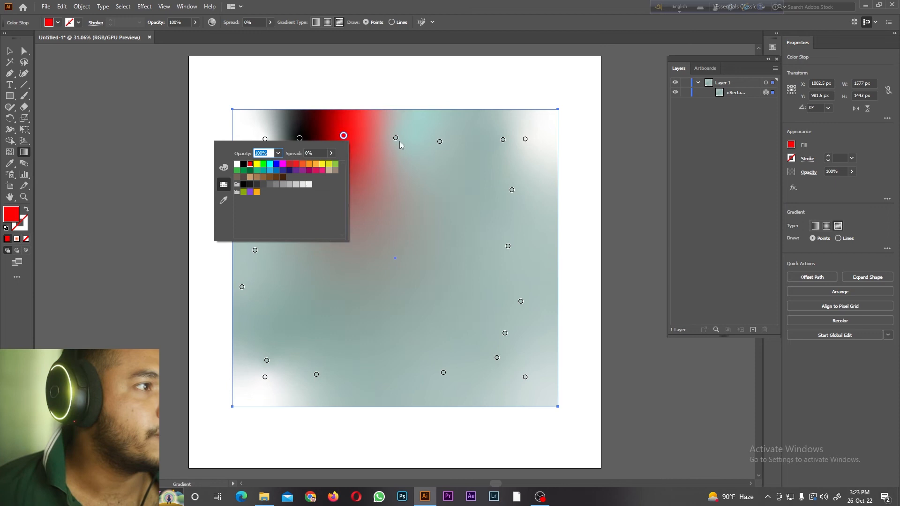
# Step: Set the fourth point along the rectangle's upper edge to yellow and the fifth to blue
pyautogui.click(396, 139)
pyautogui.doubleClick(396, 139)
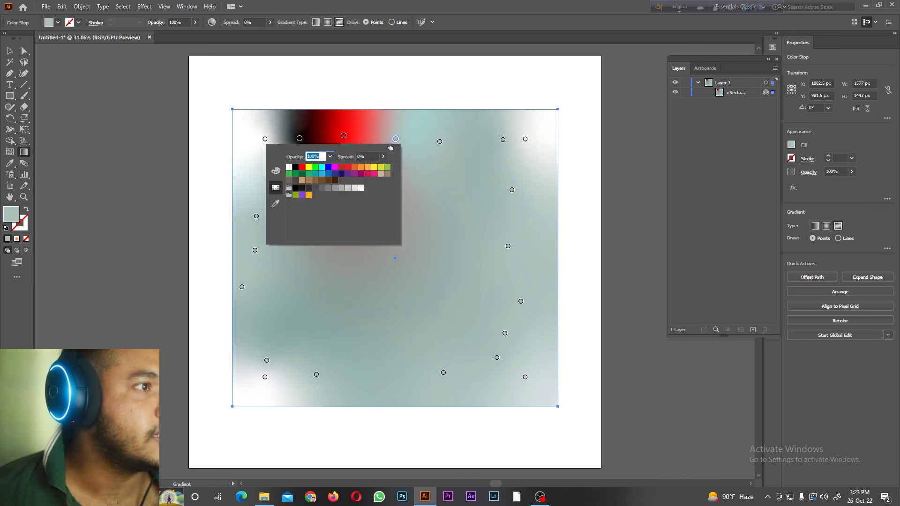
pyautogui.click(308, 167)
pyautogui.click(439, 142)
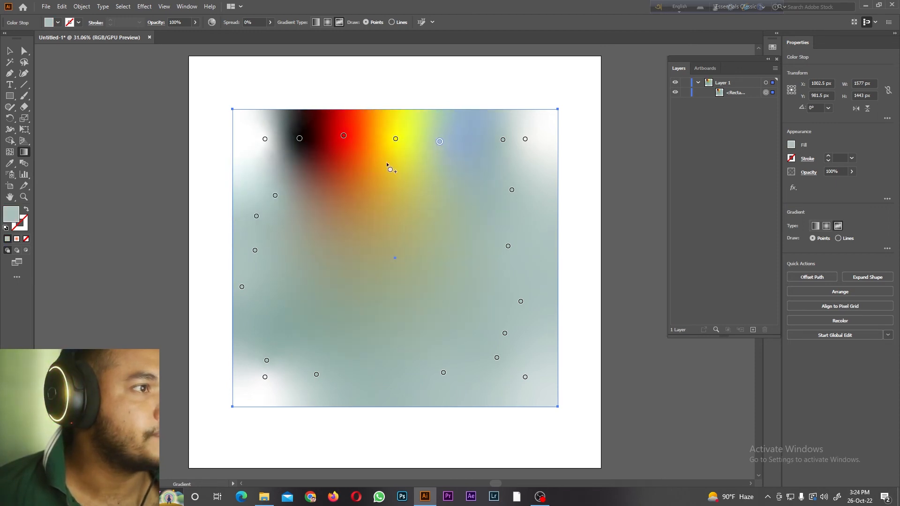
pyautogui.doubleClick(440, 141)
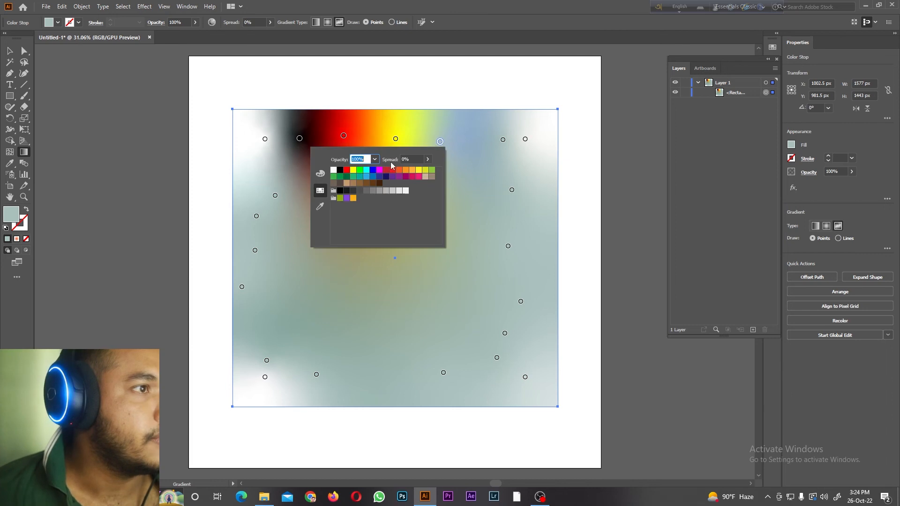
pyautogui.click(373, 171)
# Step: Set the sixth upper-edge point to cyan, recolour the corner point beside it, and make the point below that corner green
pyautogui.doubleClick(503, 140)
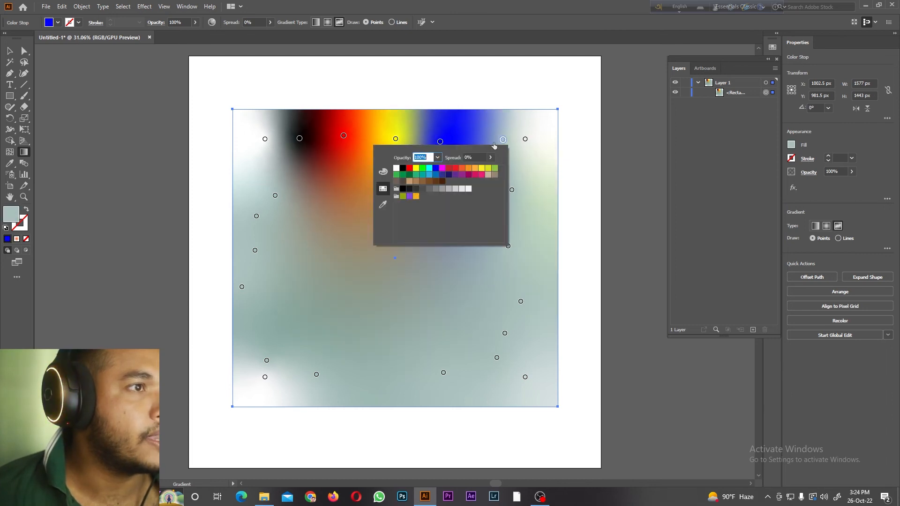
pyautogui.click(429, 167)
pyautogui.doubleClick(525, 139)
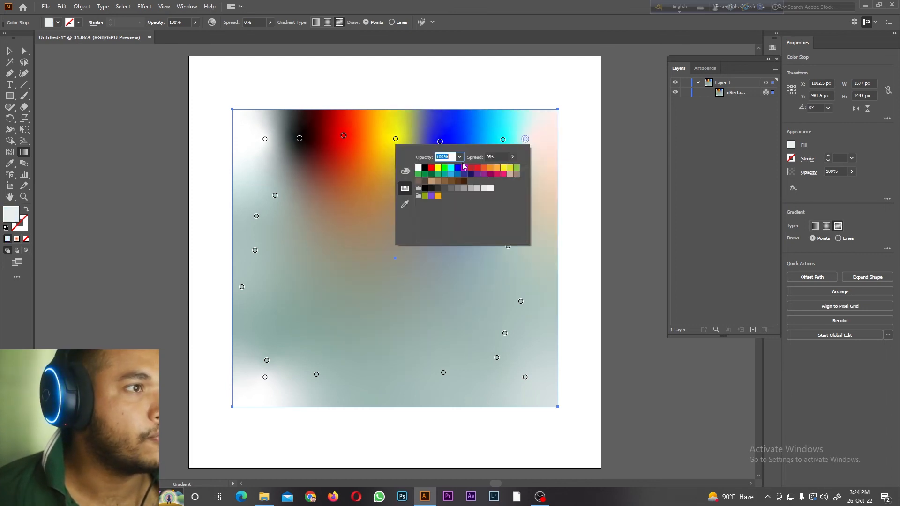
pyautogui.click(451, 168)
pyautogui.click(508, 246)
pyautogui.moveTo(508, 246); pyautogui.dragTo(512, 190)
pyautogui.doubleClick(512, 190)
pyautogui.click(432, 219)
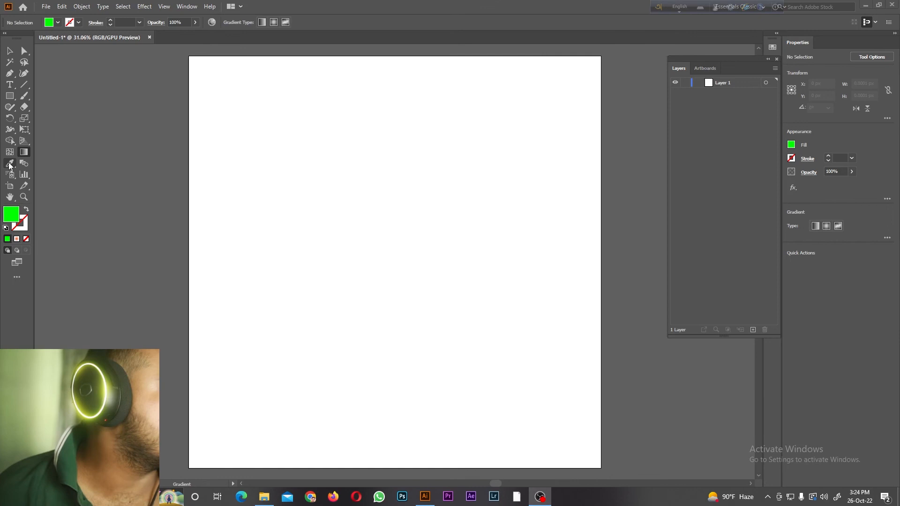
# Step: Activate the Eyedropper tool and place the portrait photo from the file folder onto the artboard
pyautogui.click(9, 164)
pyautogui.click(11, 165)
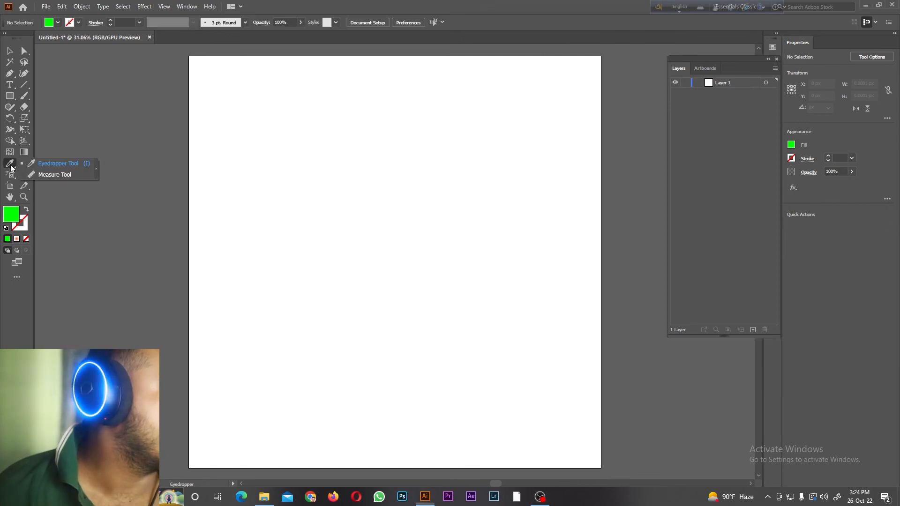
pyautogui.click(271, 498)
pyautogui.moveTo(378, 120); pyautogui.dragTo(429, 266)
pyautogui.scroll(3, 510, 200)
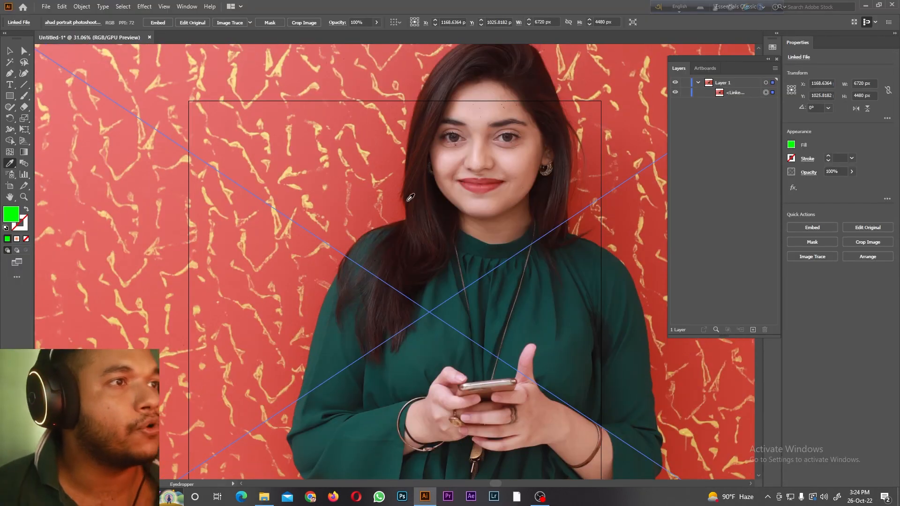
# Step: Sample fill colours from the photo's face, eye, blouse, red wall, yellow pattern and beige trousers, finishing with the dark red of the lips
pyautogui.click(457, 204)
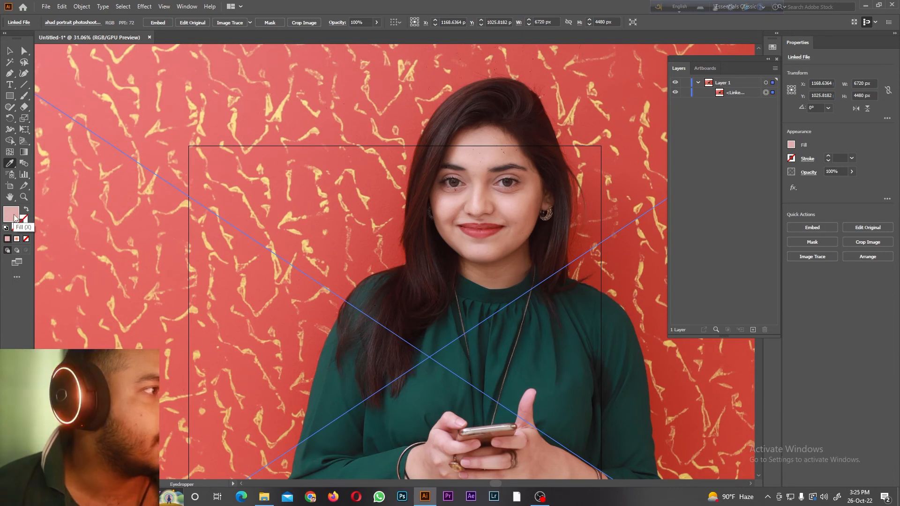
pyautogui.click(458, 184)
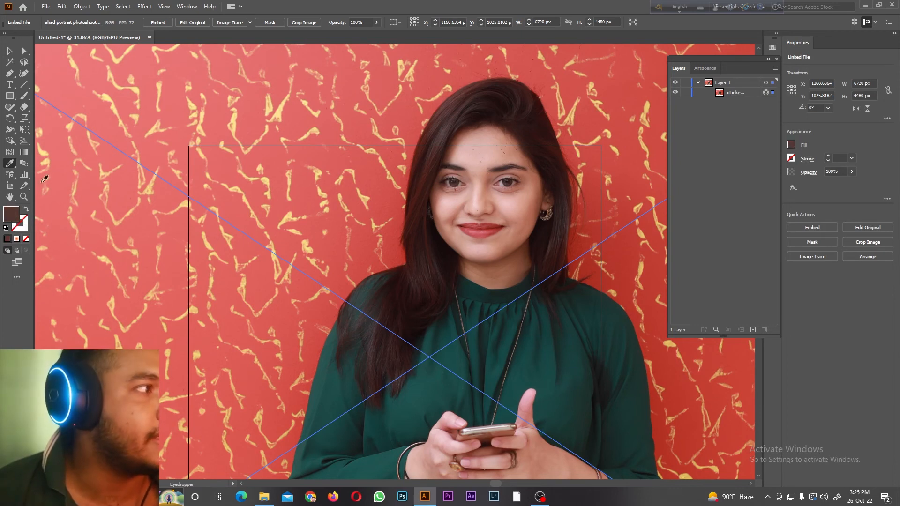
pyautogui.click(511, 320)
pyautogui.click(522, 263)
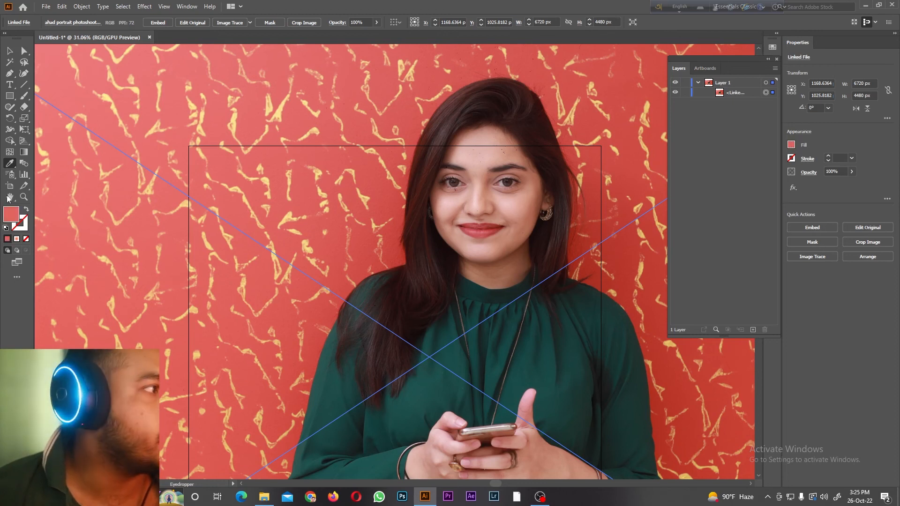
pyautogui.click(232, 190)
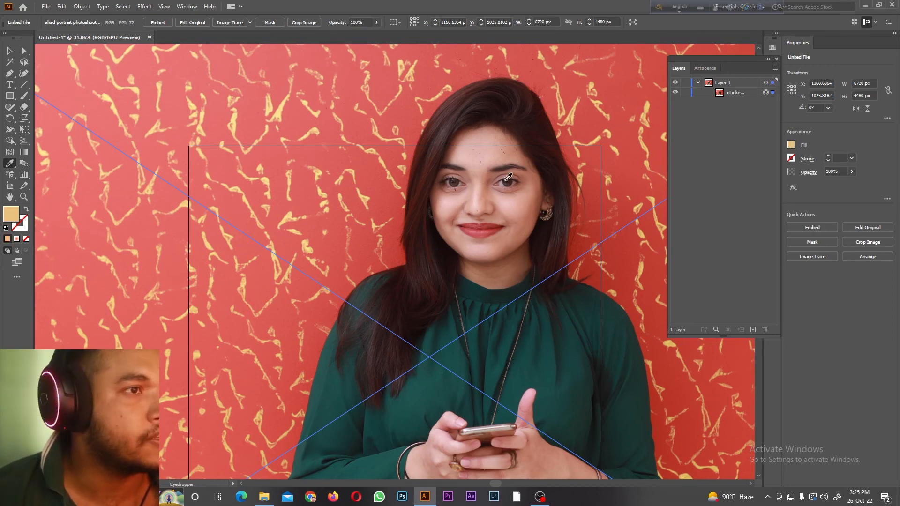
pyautogui.click(505, 182)
pyautogui.scroll(-3, 503, 186)
pyautogui.scroll(-12, 506, 183)
pyautogui.click(503, 308)
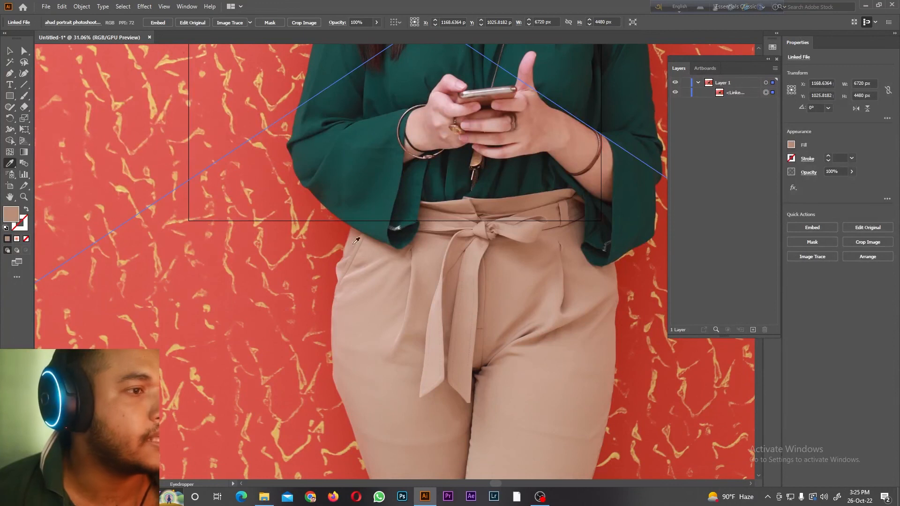
pyautogui.scroll(5, 304, 180)
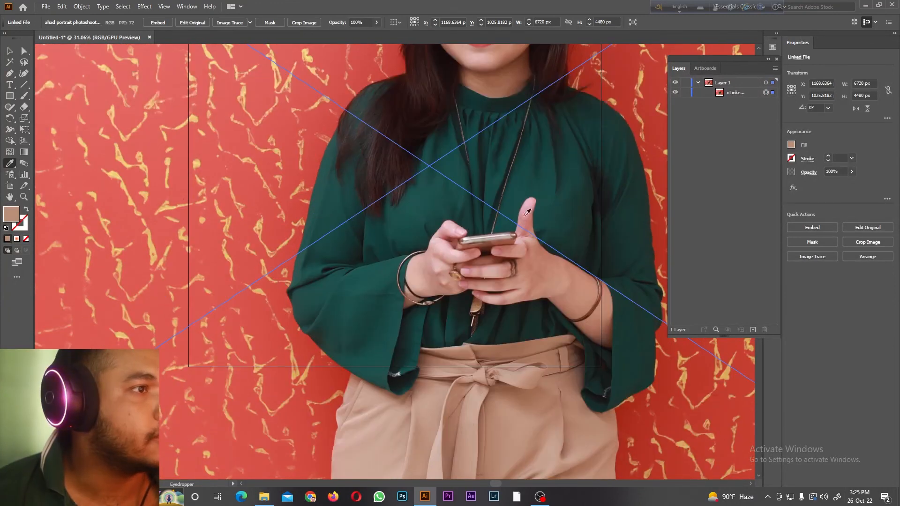
pyautogui.click(479, 176)
pyautogui.scroll(5, 479, 176)
pyautogui.click(502, 140)
pyautogui.scroll(2, 260, 119)
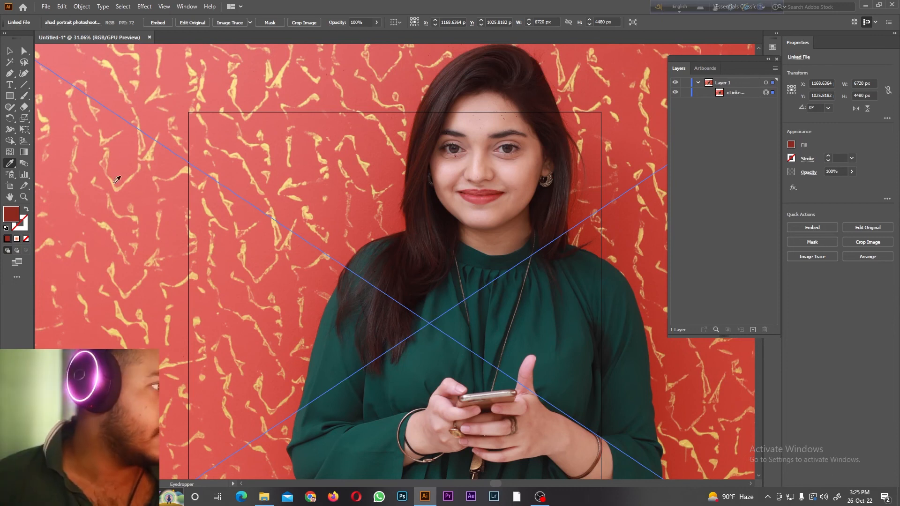
# Step: Measure a horizontal distance across the wall above the woman's head with the Measure tool
pyautogui.click(11, 166)
pyautogui.click(54, 175)
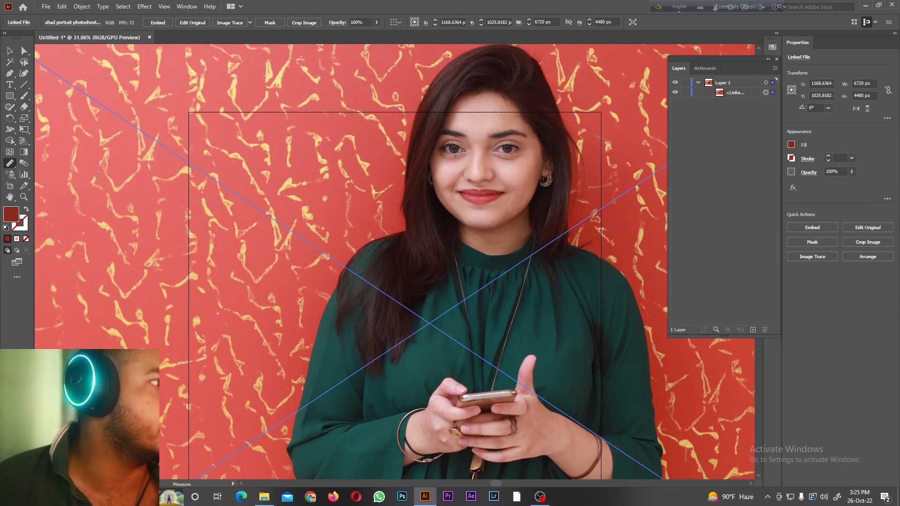
pyautogui.scroll(4, 220, 105)
pyautogui.click(220, 106)
pyautogui.moveTo(220, 105); pyautogui.dragTo(580, 106)
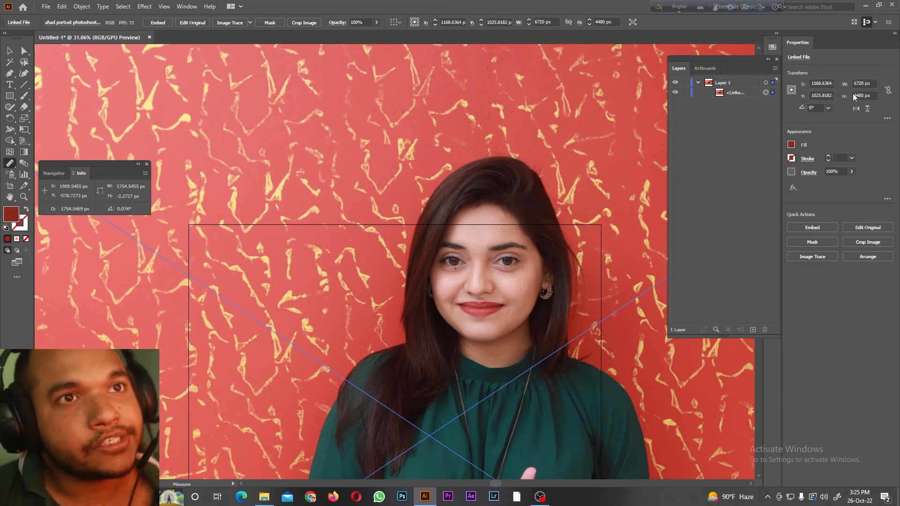
# Step: View the Navigator, measure another horizontal distance over the wall, and move the Info panel below the Layers panel
pyautogui.click(52, 174)
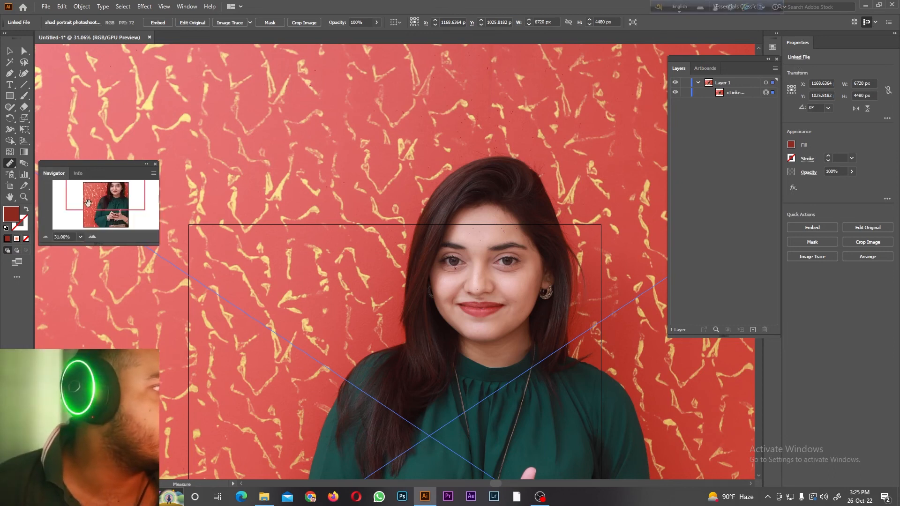
pyautogui.click(9, 163)
pyautogui.click(475, 115)
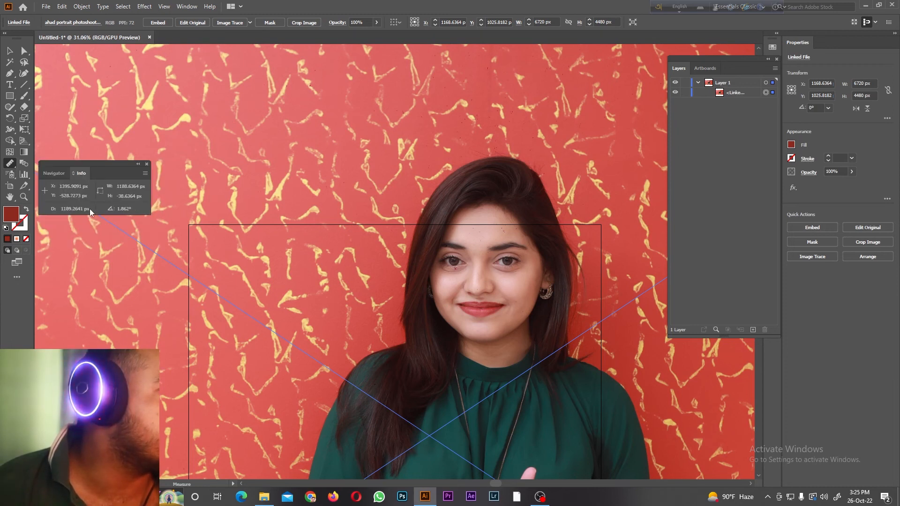
pyautogui.moveTo(91, 168); pyautogui.dragTo(572, 167)
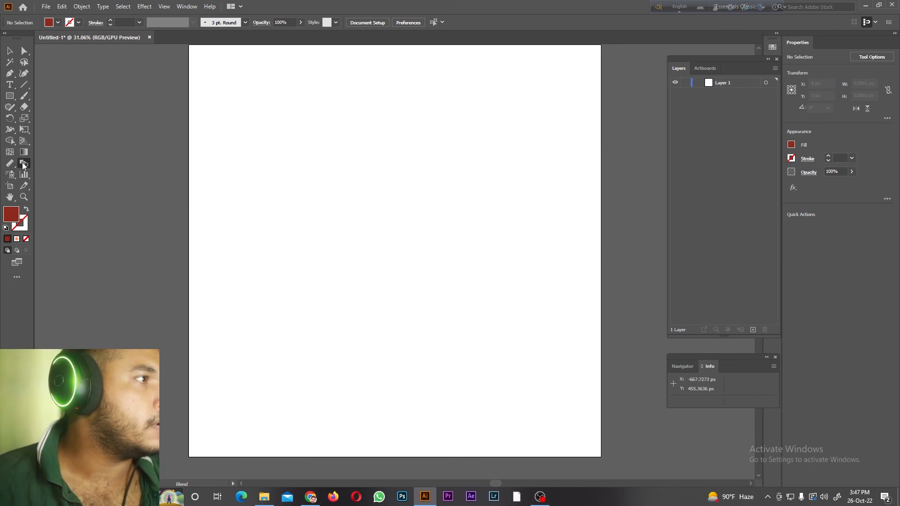
# Step: Draw a dark red rectangle about 511 by 437 px in the upper-left area of the empty artboard
pyautogui.click(24, 96)
pyautogui.click(57, 95)
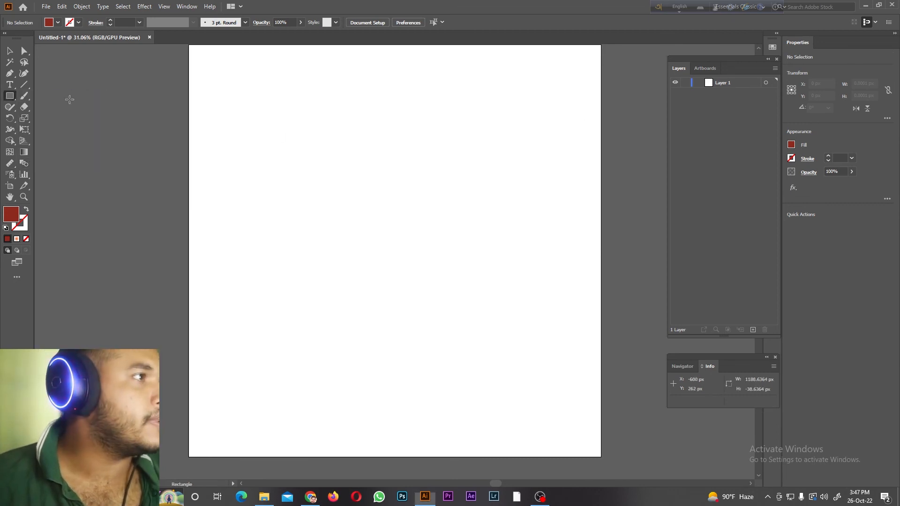
pyautogui.moveTo(254, 114); pyautogui.dragTo(359, 204)
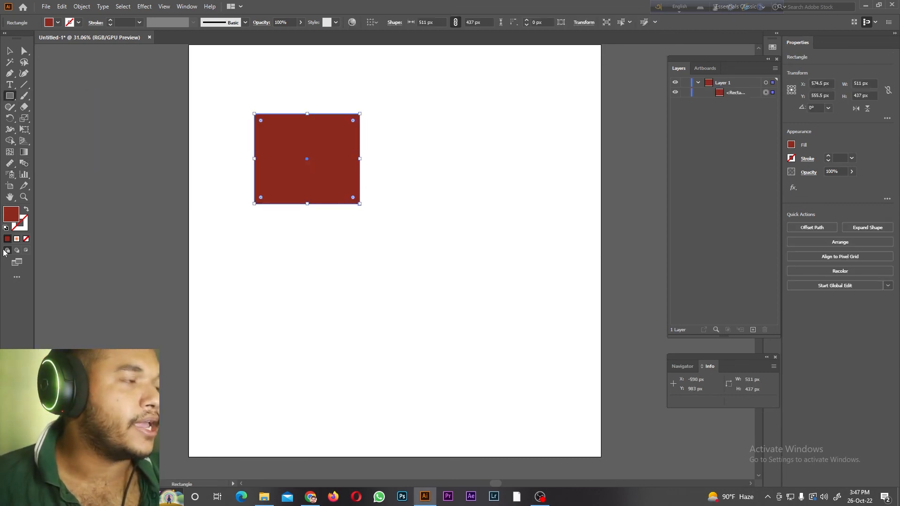
# Step: Draw a circle about 573 px in diameter in the artboard's lower-right area and fill it yellow
pyautogui.click(9, 95)
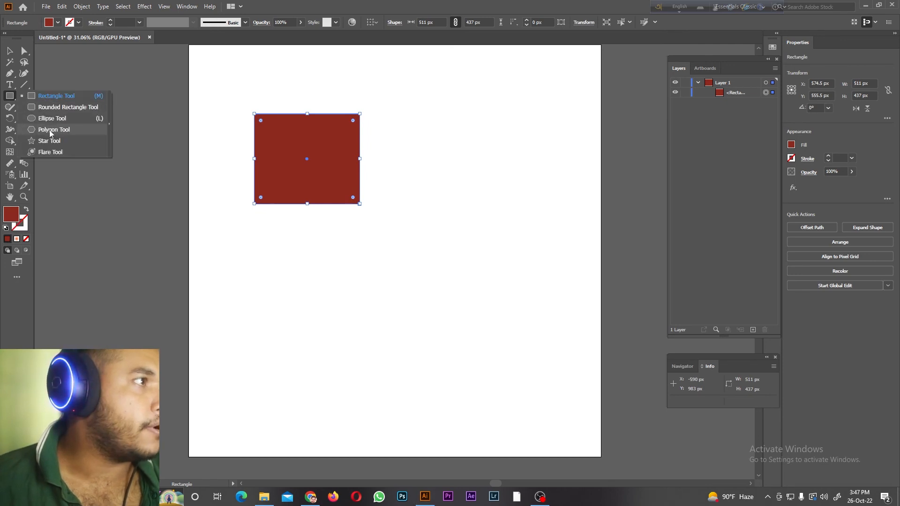
pyautogui.click(45, 118)
pyautogui.moveTo(435, 285); pyautogui.dragTo(551, 385)
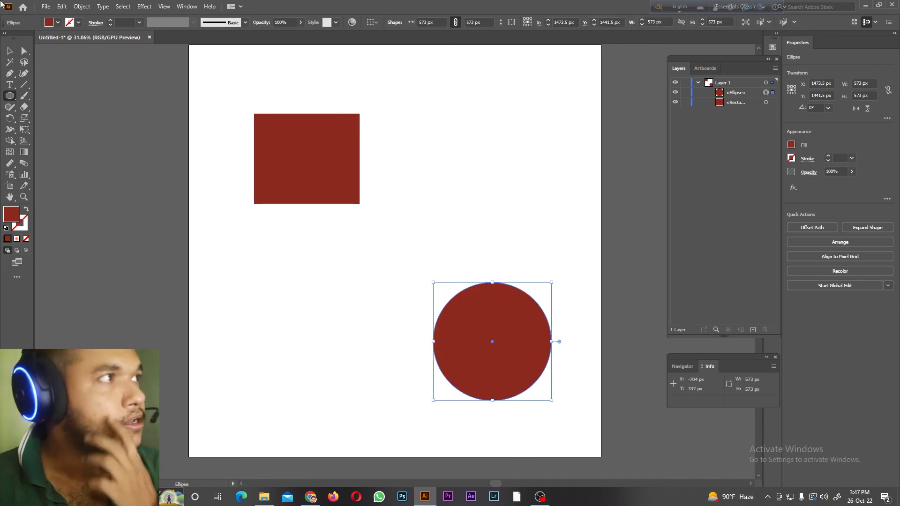
pyautogui.click(50, 24)
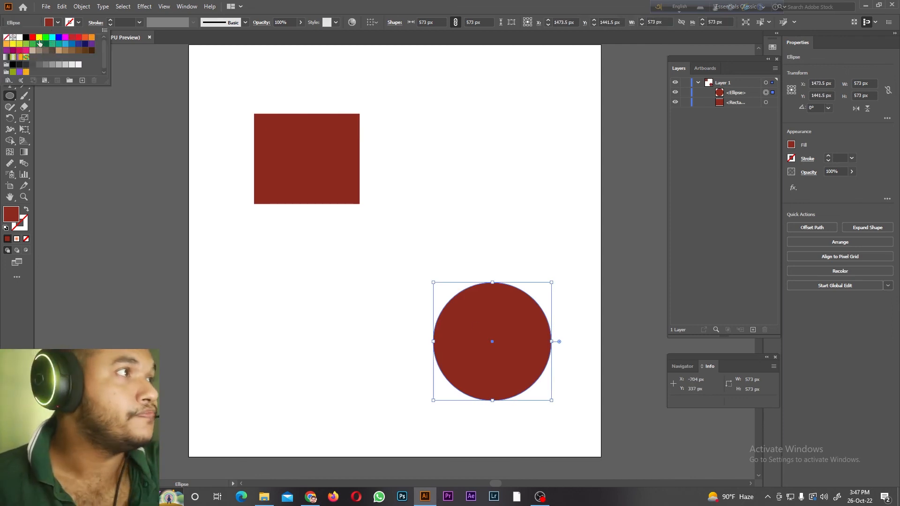
pyautogui.click(39, 37)
pyautogui.click(606, 158)
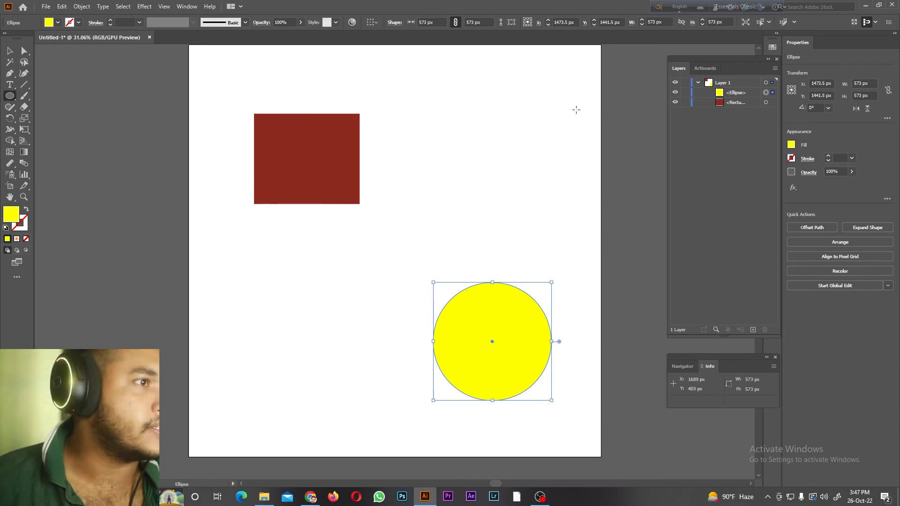
# Step: Select both shapes and blend the yellow circle into the dark red rectangle with the Blend tool
pyautogui.click(707, 104)
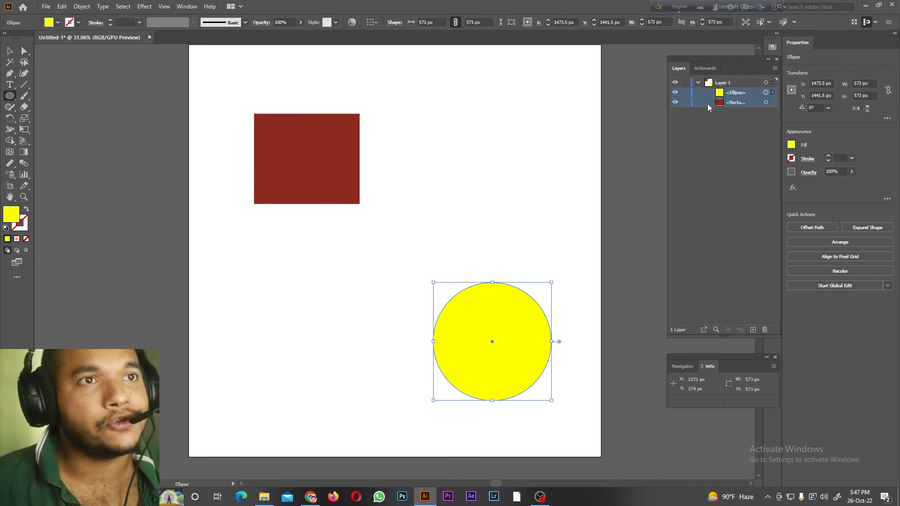
pyautogui.click(772, 102)
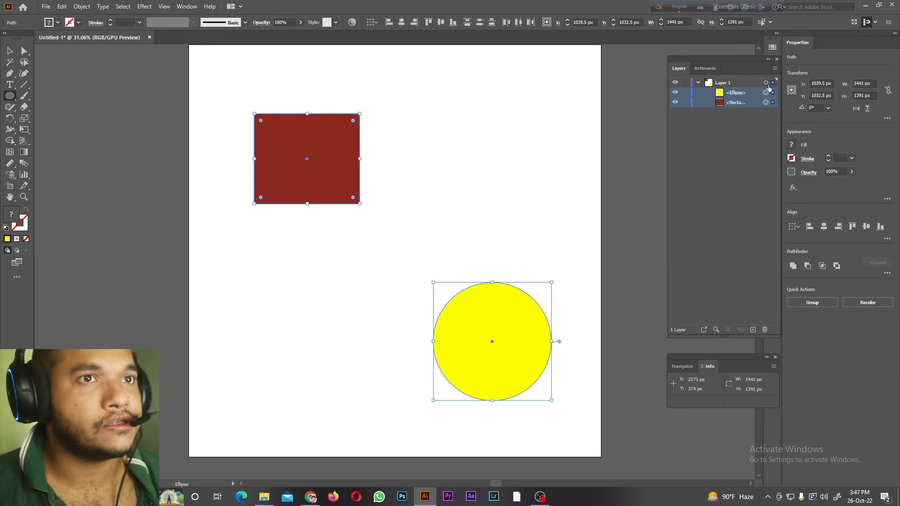
pyautogui.click(24, 165)
pyautogui.click(458, 316)
pyautogui.click(301, 157)
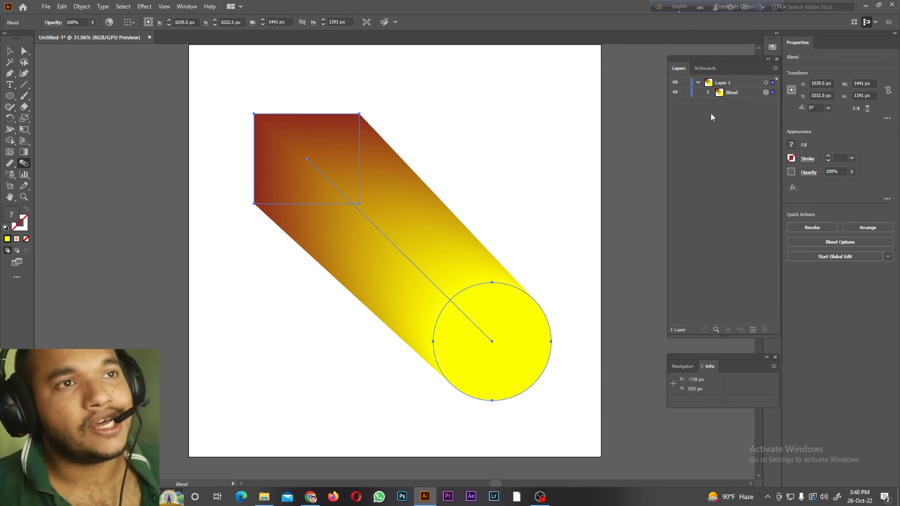
# Step: Delete the circle-to-rectangle blend from the artboard
pyautogui.click(9, 51)
pyautogui.press('Delete')
# Step: Activate the Symbol Sprayer tool and move the Layers panel away from the collapsed panel dock
pyautogui.click(12, 174)
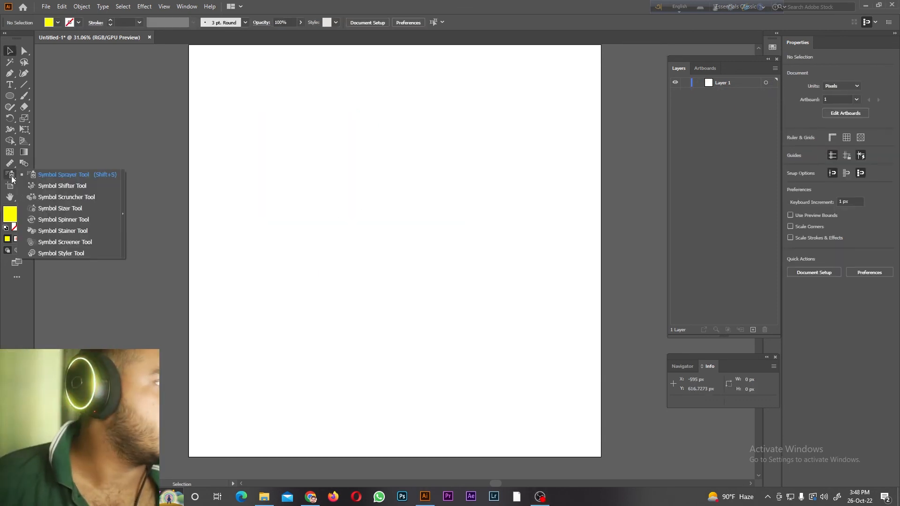
pyautogui.click(71, 177)
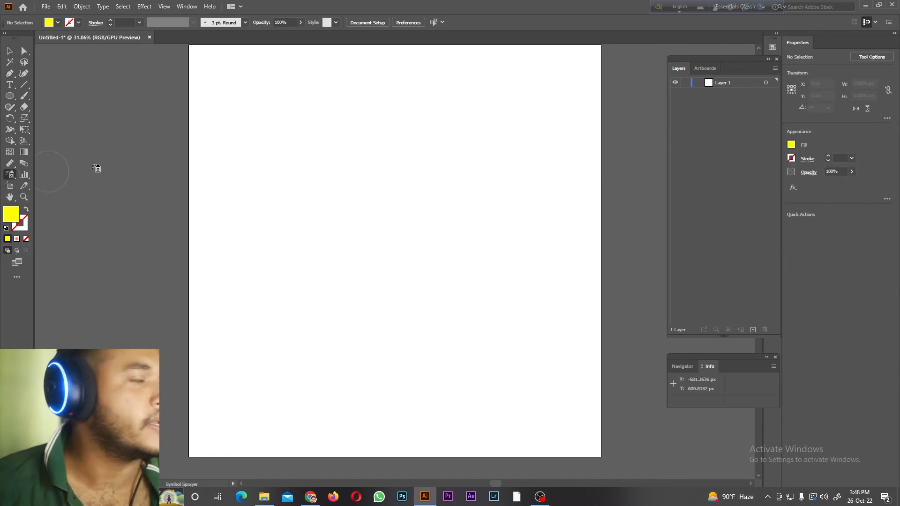
pyautogui.moveTo(747, 66); pyautogui.dragTo(707, 68)
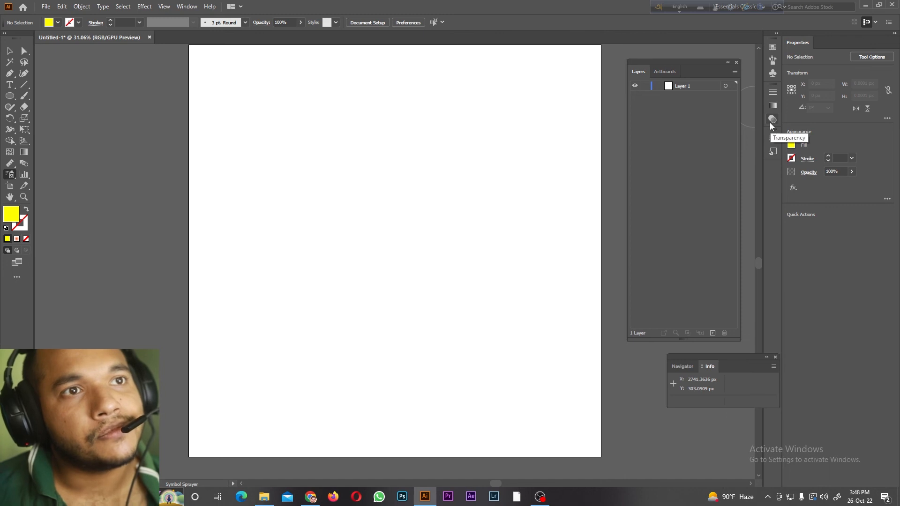
# Step: Spray camera symbols across the artboard and scatter music-note symbols among them
pyautogui.click(772, 75)
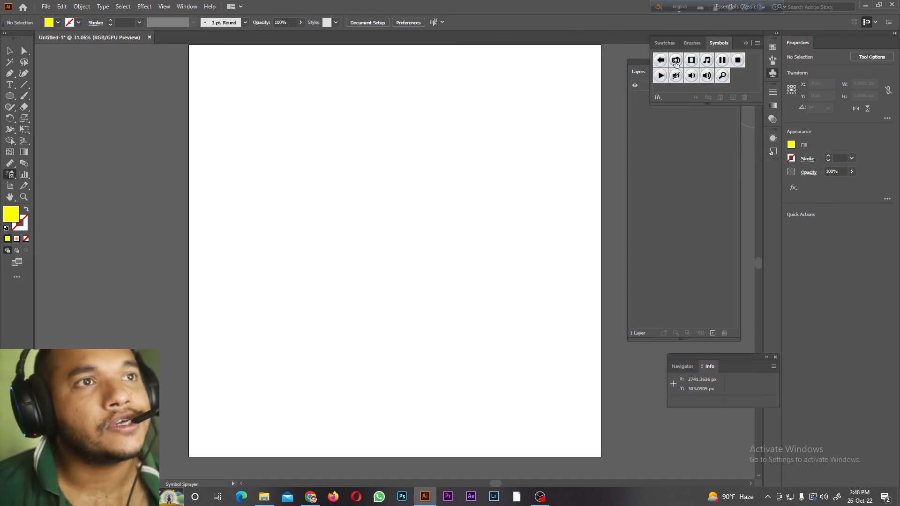
pyautogui.moveTo(247, 177)
pyautogui.mouseDown()
pyautogui.moveTo(328, 246)
pyautogui.moveTo(238, 248)
pyautogui.moveTo(443, 300)
pyautogui.moveTo(523, 281)
pyautogui.moveTo(374, 358)
pyautogui.moveTo(356, 118)
pyautogui.moveTo(440, 227)
pyautogui.moveTo(319, 199)
pyautogui.moveTo(349, 188)
pyautogui.mouseUp()
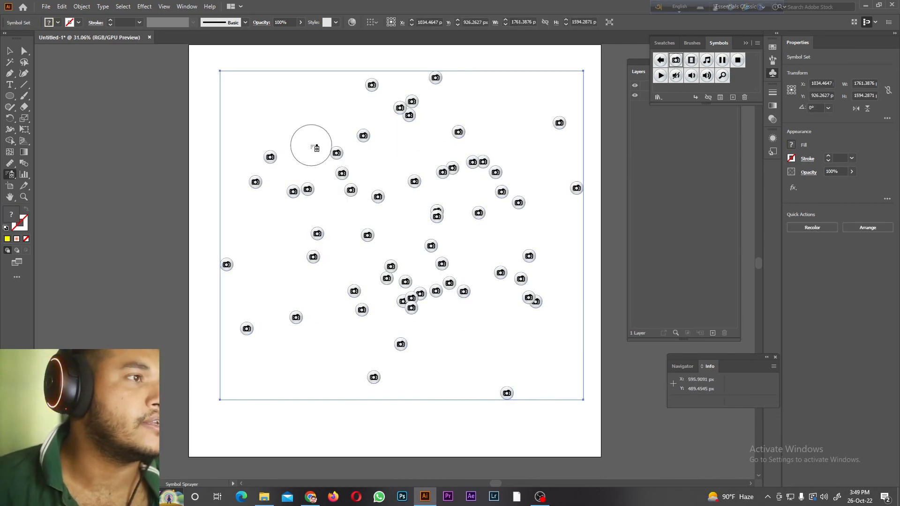
pyautogui.moveTo(323, 145)
pyautogui.mouseDown()
pyautogui.moveTo(291, 126)
pyautogui.moveTo(442, 110)
pyautogui.moveTo(291, 179)
pyautogui.moveTo(284, 230)
pyautogui.mouseUp()
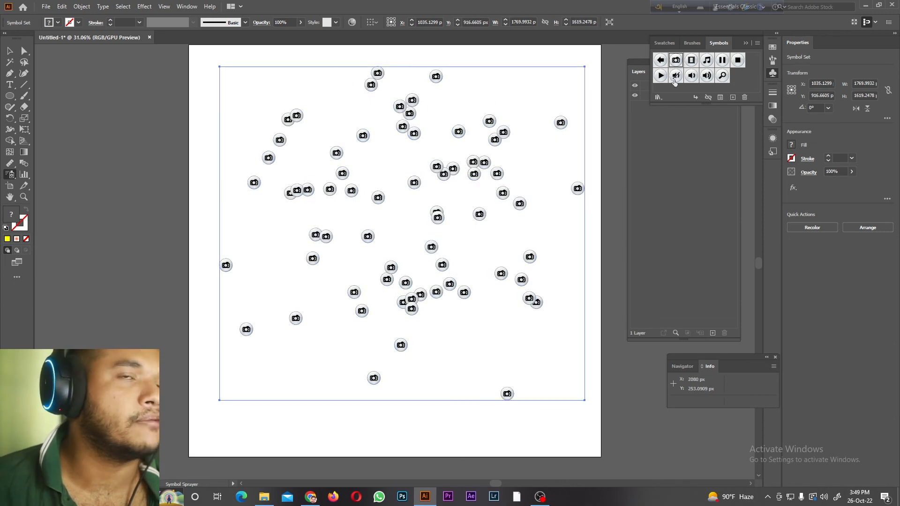
pyautogui.moveTo(540, 173)
pyautogui.mouseDown()
pyautogui.moveTo(352, 141)
pyautogui.moveTo(318, 261)
pyautogui.moveTo(362, 201)
pyautogui.mouseUp()
# Step: Reposition the music-note symbols within the symbol set with the Symbol Shifter tool
pyautogui.click(9, 175)
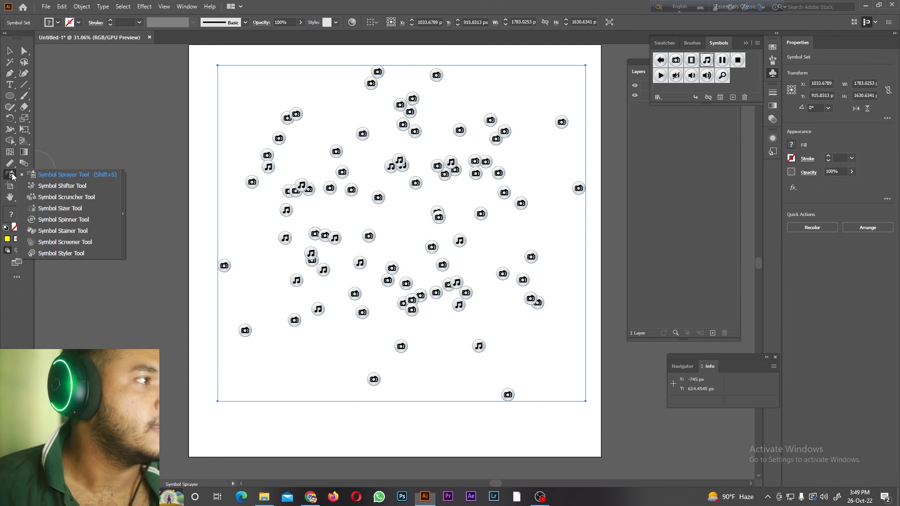
pyautogui.click(52, 186)
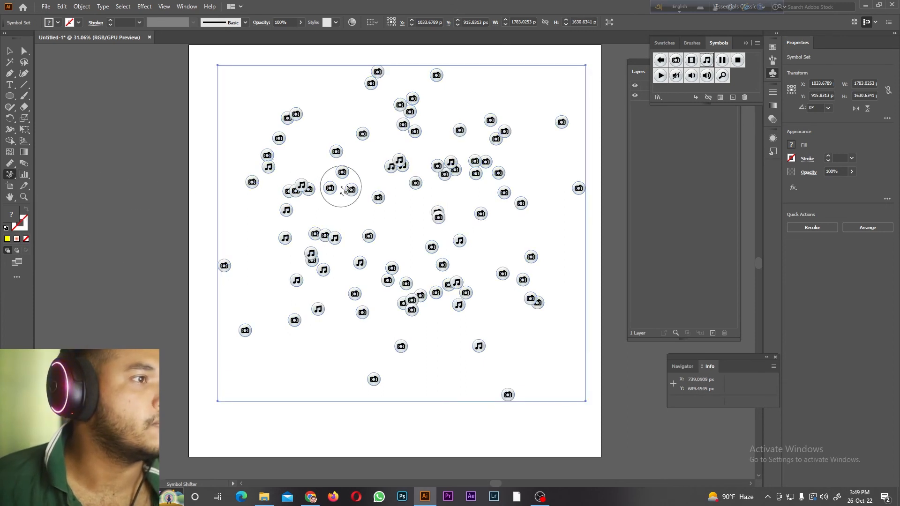
pyautogui.moveTo(327, 253)
pyautogui.mouseDown()
pyautogui.moveTo(328, 220)
pyautogui.moveTo(356, 202)
pyautogui.moveTo(385, 157)
pyautogui.moveTo(271, 168)
pyautogui.moveTo(400, 129)
pyautogui.mouseUp()
pyautogui.moveTo(422, 206)
pyautogui.mouseDown()
pyautogui.moveTo(392, 204)
pyautogui.moveTo(320, 261)
pyautogui.moveTo(197, 296)
pyautogui.moveTo(416, 181)
pyautogui.moveTo(452, 200)
pyautogui.moveTo(474, 197)
pyautogui.moveTo(382, 201)
pyautogui.moveTo(369, 216)
pyautogui.mouseUp()
pyautogui.moveTo(418, 162); pyautogui.dragTo(375, 222)
pyautogui.moveTo(415, 152); pyautogui.dragTo(453, 218)
pyautogui.moveTo(244, 229); pyautogui.dragTo(353, 276)
pyautogui.moveTo(302, 302); pyautogui.dragTo(460, 277)
pyautogui.moveTo(248, 264); pyautogui.dragTo(323, 284)
pyautogui.moveTo(490, 388)
pyautogui.mouseDown()
pyautogui.moveTo(470, 309)
pyautogui.moveTo(450, 304)
pyautogui.moveTo(443, 281)
pyautogui.mouseUp()
pyautogui.moveTo(379, 391); pyautogui.dragTo(402, 338)
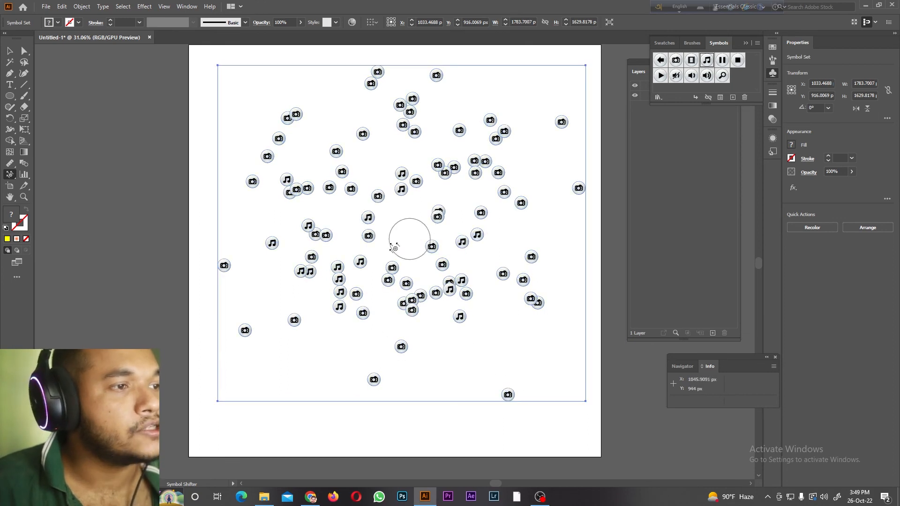
# Step: Spread the symbols apart across the upper and middle artboard with the Symbol Scruncher tool
pyautogui.click(10, 174)
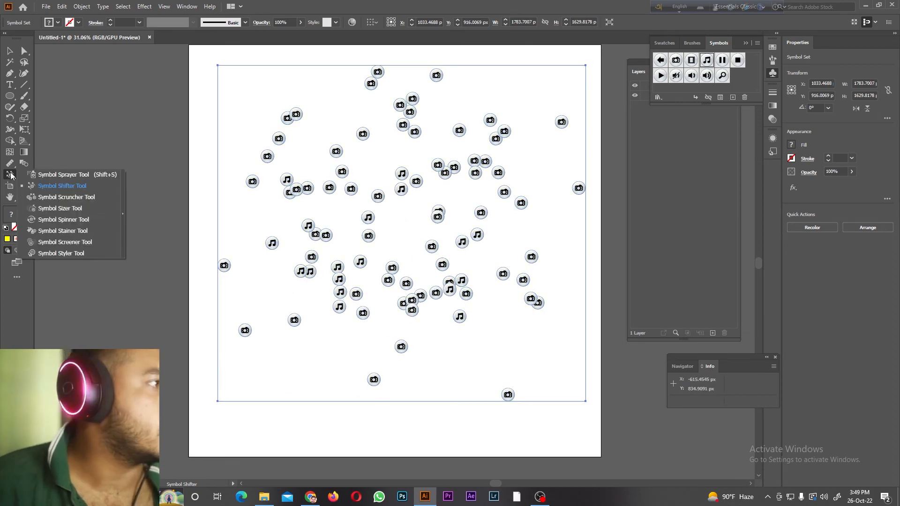
pyautogui.click(64, 199)
pyautogui.moveTo(313, 242); pyautogui.dragTo(312, 239)
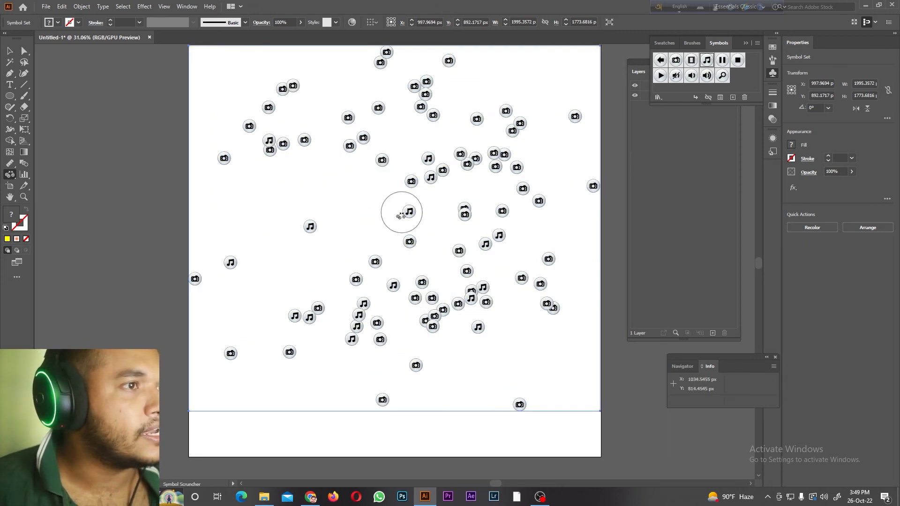
pyautogui.moveTo(443, 198)
pyautogui.mouseDown()
pyautogui.moveTo(333, 207)
pyautogui.moveTo(455, 173)
pyautogui.moveTo(311, 143)
pyautogui.moveTo(337, 143)
pyautogui.moveTo(277, 140)
pyautogui.mouseUp()
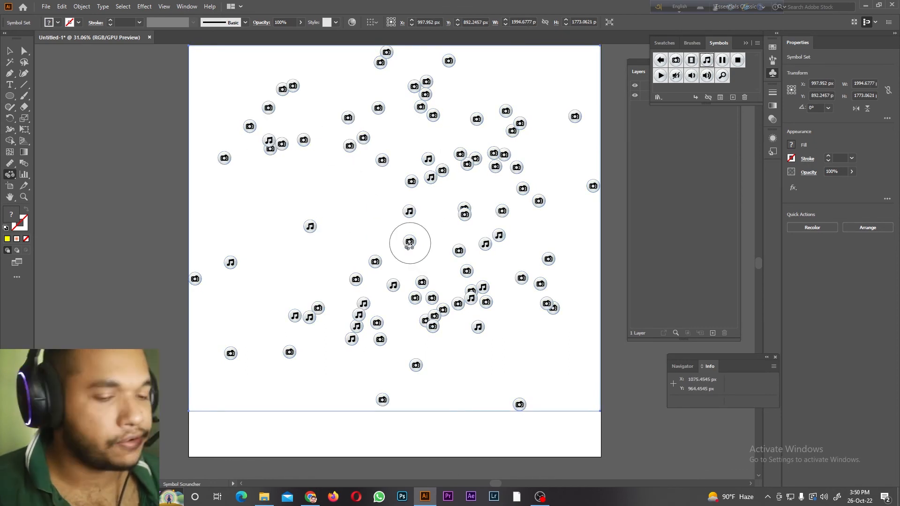
# Step: Enlarge the Symbol Scruncher brush to cover most of the artboard and pull the symbols closer together
pyautogui.press(']')
pyautogui.press(']')
pyautogui.press(']')
pyautogui.press(']')
pyautogui.press(']')
pyautogui.press(']')
pyautogui.press(']')
pyautogui.press(']')
pyautogui.press(']')
pyautogui.press(']')
pyautogui.press(']')
pyautogui.press(']')
pyautogui.press(']')
pyautogui.press(']')
pyautogui.press(']')
pyautogui.press(']')
pyautogui.press(']')
pyautogui.press(']')
pyautogui.moveTo(404, 236)
pyautogui.mouseDown()
pyautogui.moveTo(421, 246)
pyautogui.moveTo(393, 252)
pyautogui.moveTo(422, 249)
pyautogui.mouseUp()
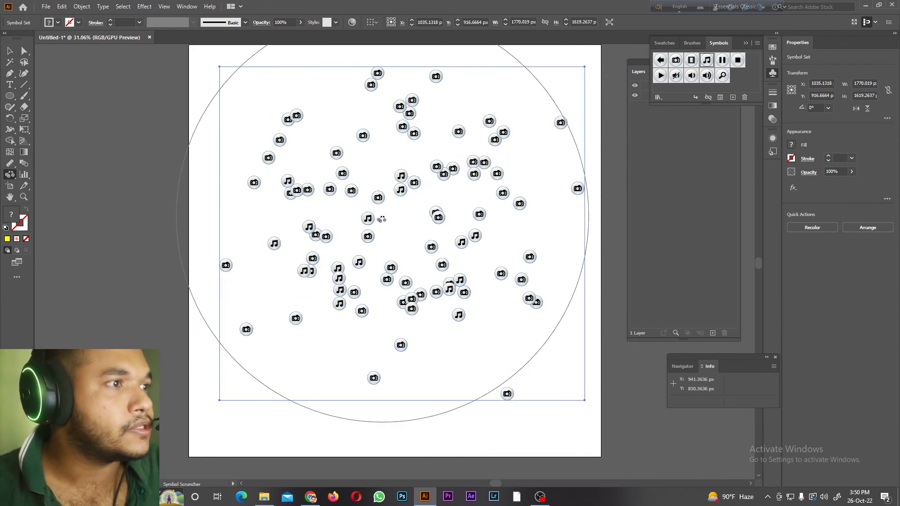
# Step: Reduce the Symbol Scruncher brush and push the symbols outward from the artboard's centre
pyautogui.press('[')
pyautogui.press('[')
pyautogui.press('[')
pyautogui.press('[')
pyautogui.press('[')
pyautogui.press('[')
pyautogui.press('[')
pyautogui.press('[')
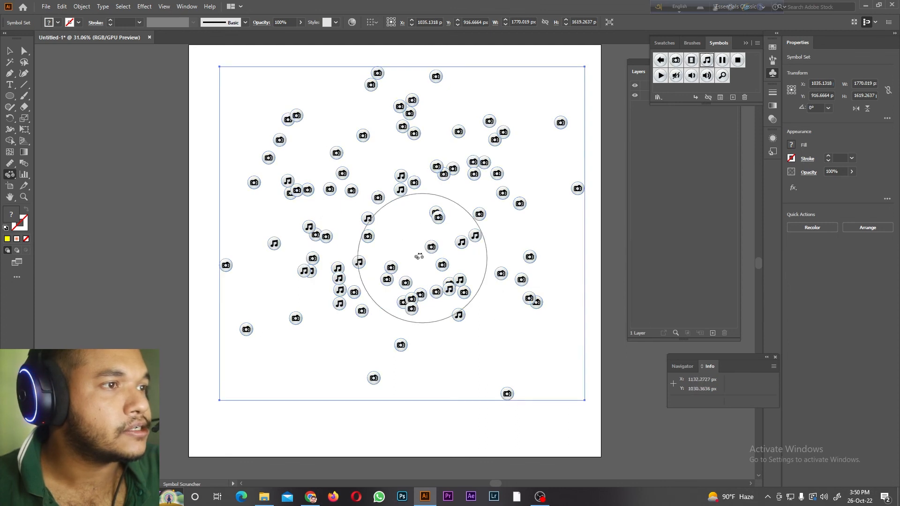
pyautogui.moveTo(401, 227); pyautogui.dragTo(402, 227)
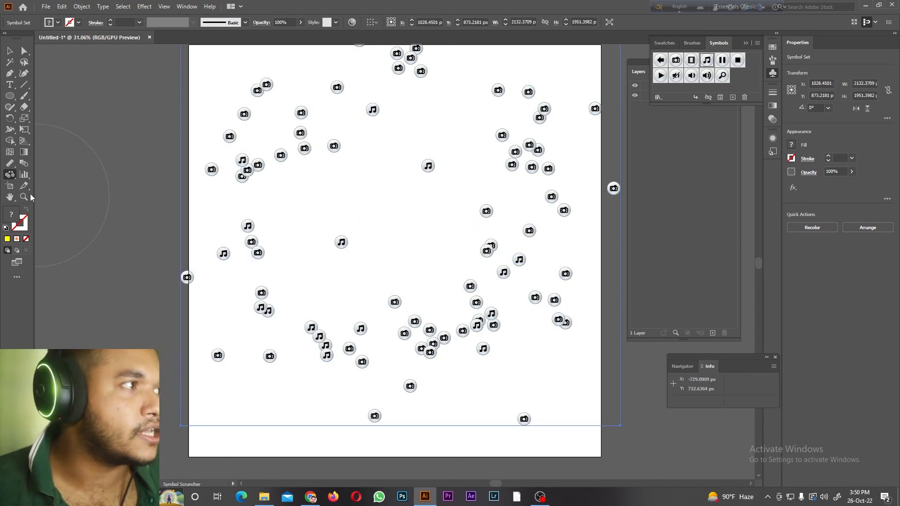
# Step: Enlarge several music-note symbols in the left and centre of the set with a smaller Symbol Sizer brush
pyautogui.moveTo(8, 176); pyautogui.dragTo(39, 209)
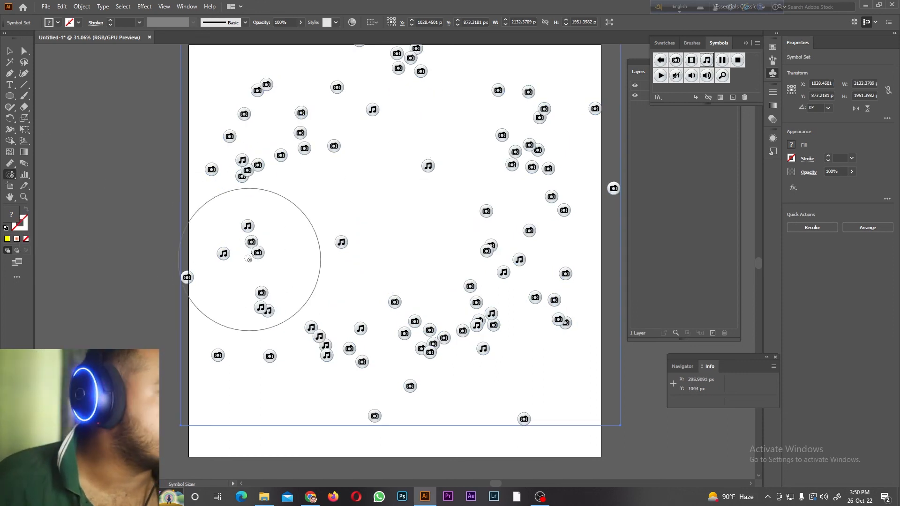
pyautogui.press('[')
pyautogui.press('[')
pyautogui.press('[')
pyautogui.press('[')
pyautogui.press('[')
pyautogui.press('[')
pyautogui.press('[')
pyautogui.press('[')
pyautogui.press('[')
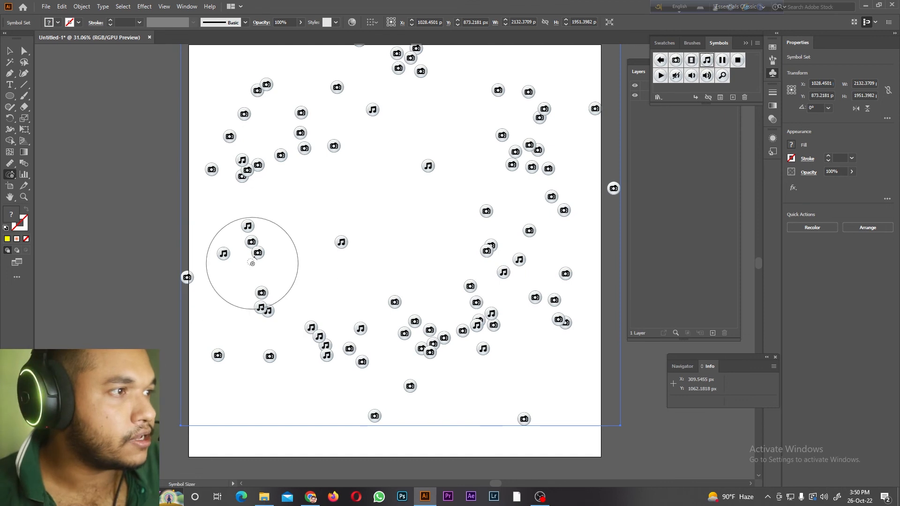
pyautogui.click(253, 245)
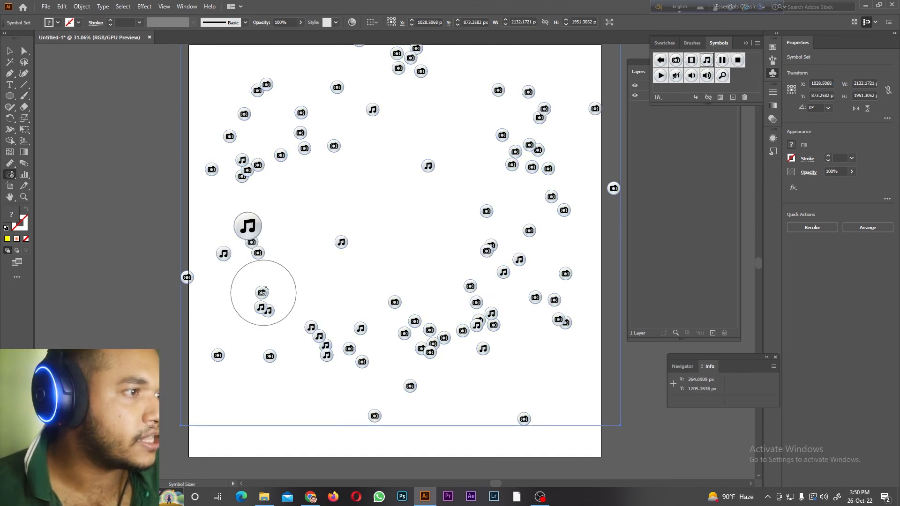
pyautogui.click(264, 294)
pyautogui.click(347, 244)
pyautogui.click(424, 174)
pyautogui.moveTo(424, 175); pyautogui.dragTo(412, 157)
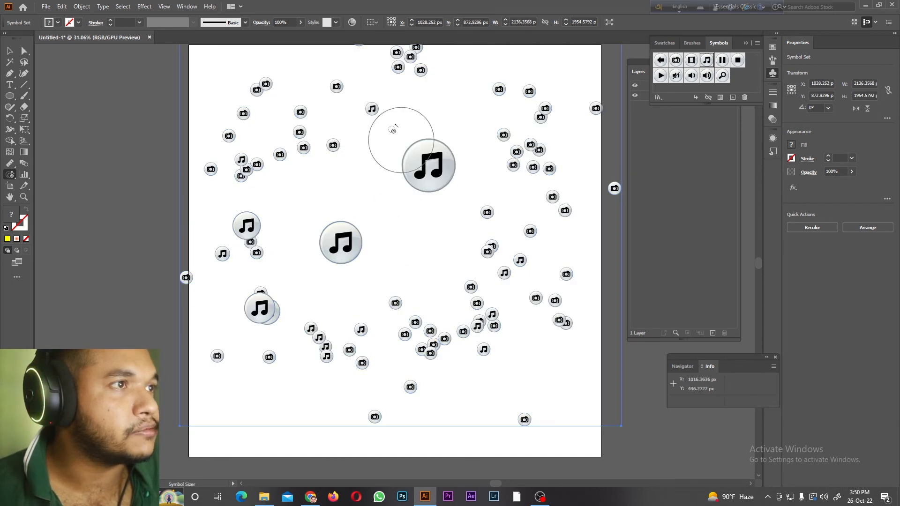
pyautogui.click(370, 110)
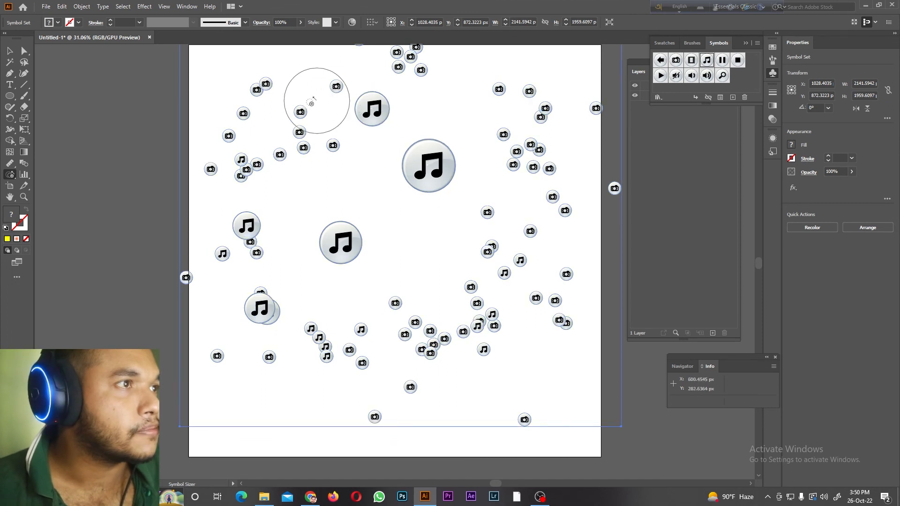
# Step: Reduce the Symbol Sizer brush further and try to enlarge a camera symbol in the artboard's upper-left area
pyautogui.press('[')
pyautogui.press('[')
pyautogui.press('[')
pyautogui.press('[')
pyautogui.click(300, 112)
# Step: Rotate the two largest music-note symbols and a small upper-left one with the Symbol Spinner tool
pyautogui.moveTo(10, 175); pyautogui.dragTo(54, 219)
pyautogui.moveTo(349, 230); pyautogui.dragTo(357, 277)
pyautogui.moveTo(339, 237); pyautogui.dragTo(348, 257)
pyautogui.moveTo(415, 171)
pyautogui.mouseDown()
pyautogui.moveTo(423, 156)
pyautogui.moveTo(375, 136)
pyautogui.mouseUp()
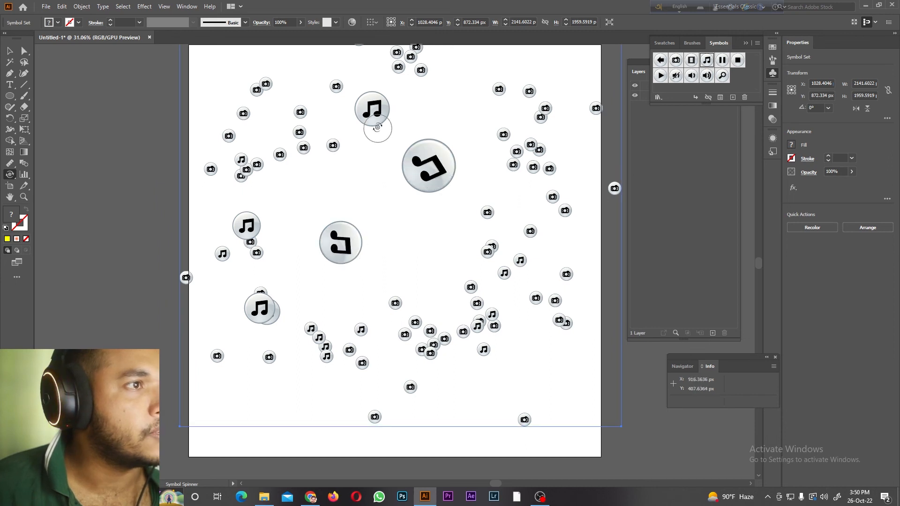
pyautogui.moveTo(245, 167); pyautogui.dragTo(261, 177)
pyautogui.press('+')
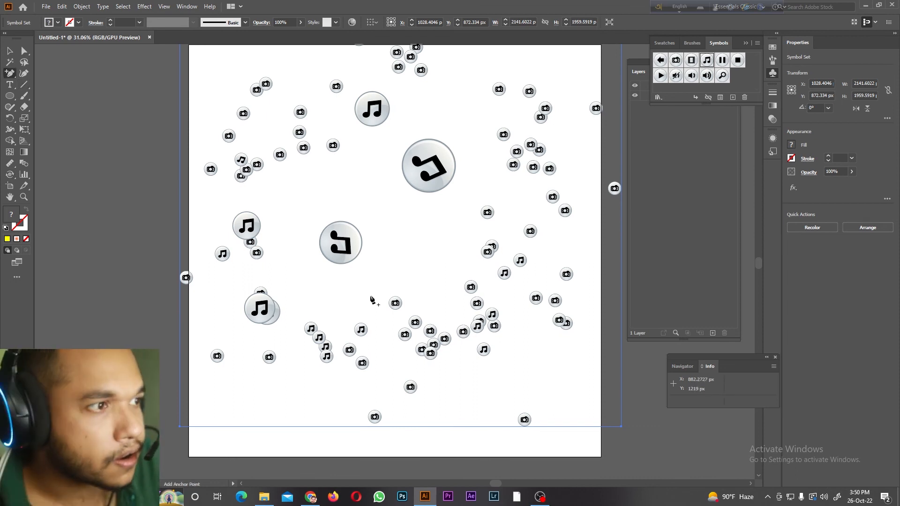
# Step: Enlarge the Symbol Spinner brush and rotate the music-note symbols in the lower and right parts of the set
pyautogui.moveTo(9, 180); pyautogui.dragTo(61, 219)
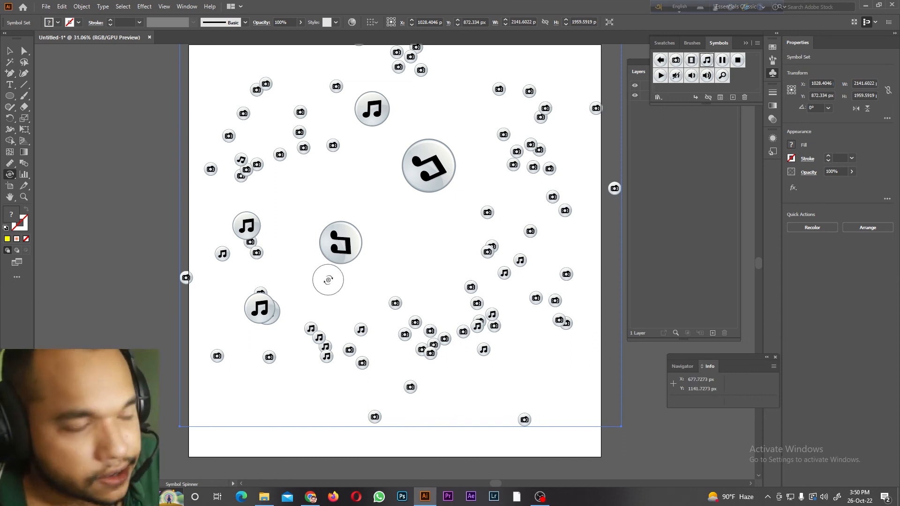
pyautogui.press(']')
pyautogui.press(']')
pyautogui.press(']')
pyautogui.press(']')
pyautogui.press(']')
pyautogui.press(']')
pyautogui.moveTo(461, 330)
pyautogui.mouseDown()
pyautogui.moveTo(469, 315)
pyautogui.moveTo(501, 323)
pyautogui.mouseUp()
pyautogui.moveTo(424, 332); pyautogui.dragTo(485, 357)
pyautogui.press(']')
pyautogui.press(']')
pyautogui.press(']')
pyautogui.press(']')
pyautogui.press(']')
pyautogui.press(']')
pyautogui.press(']')
pyautogui.moveTo(414, 337)
pyautogui.mouseDown()
pyautogui.moveTo(461, 330)
pyautogui.moveTo(427, 344)
pyautogui.moveTo(443, 341)
pyautogui.moveTo(432, 339)
pyautogui.moveTo(525, 203)
pyautogui.moveTo(515, 165)
pyautogui.moveTo(536, 145)
pyautogui.mouseUp()
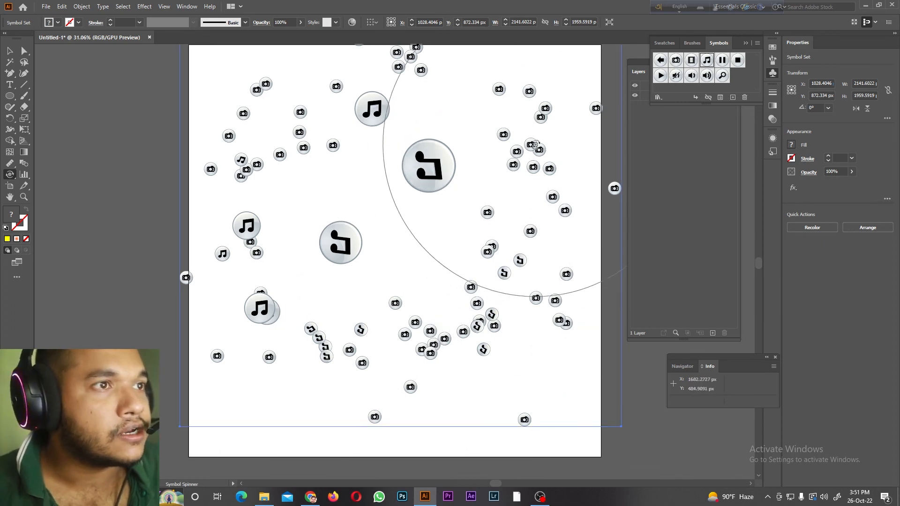
# Step: Stain the enlarged and left-side music-note symbols yellow with the Symbol Stainer tool, reducing its brush for the upper-left symbols
pyautogui.click(9, 174)
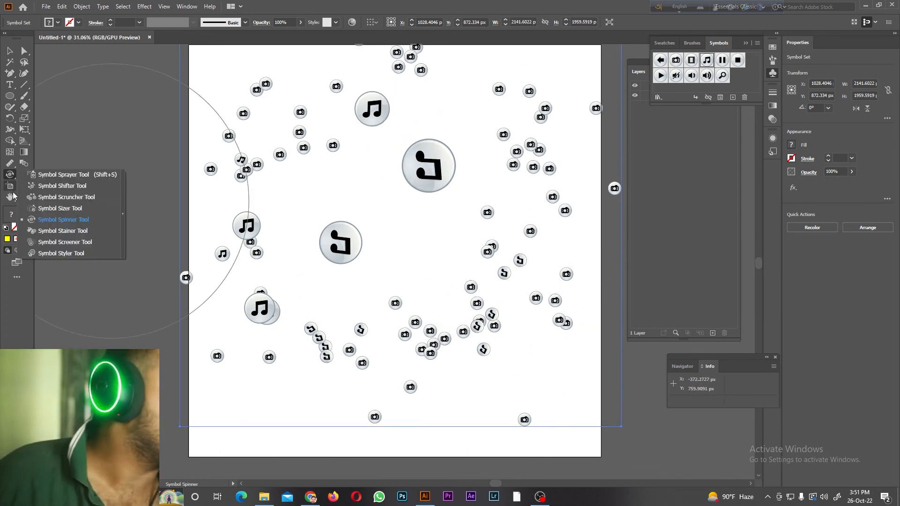
pyautogui.click(37, 232)
pyautogui.moveTo(342, 253)
pyautogui.mouseDown()
pyautogui.moveTo(392, 169)
pyautogui.moveTo(428, 164)
pyautogui.moveTo(294, 126)
pyautogui.mouseUp()
pyautogui.press('[')
pyautogui.press('[')
pyautogui.press('[')
pyautogui.press('[')
pyautogui.press('[')
pyautogui.press('[')
pyautogui.press('[')
pyautogui.press('[')
pyautogui.click(301, 109)
pyautogui.moveTo(256, 152); pyautogui.dragTo(250, 174)
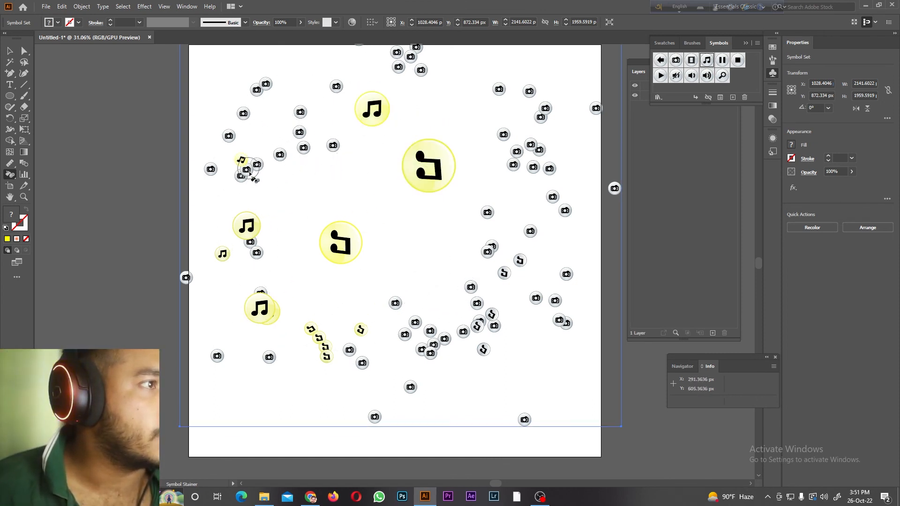
# Step: Make the large and lower-left music-note symbols more transparent with the Symbol Screener tool
pyautogui.rightClick(10, 176)
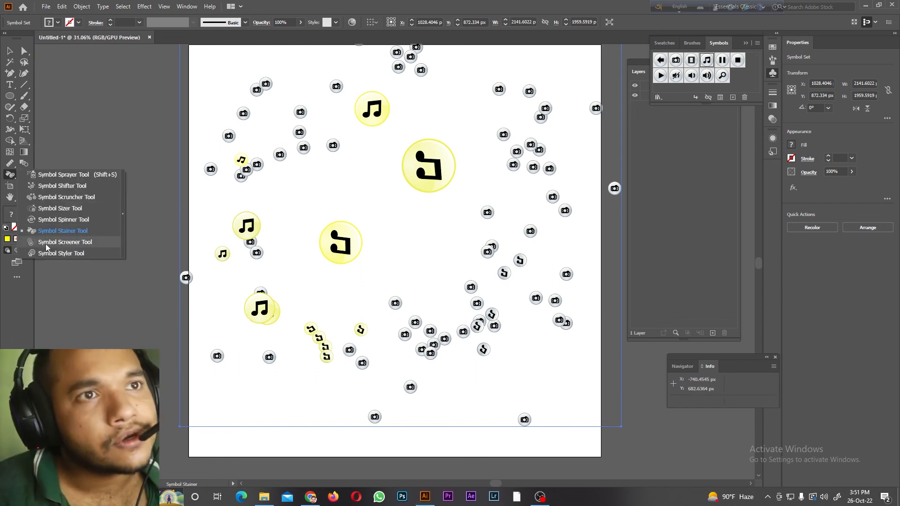
pyautogui.click(46, 244)
pyautogui.moveTo(349, 226); pyautogui.dragTo(351, 225)
pyautogui.click(361, 107)
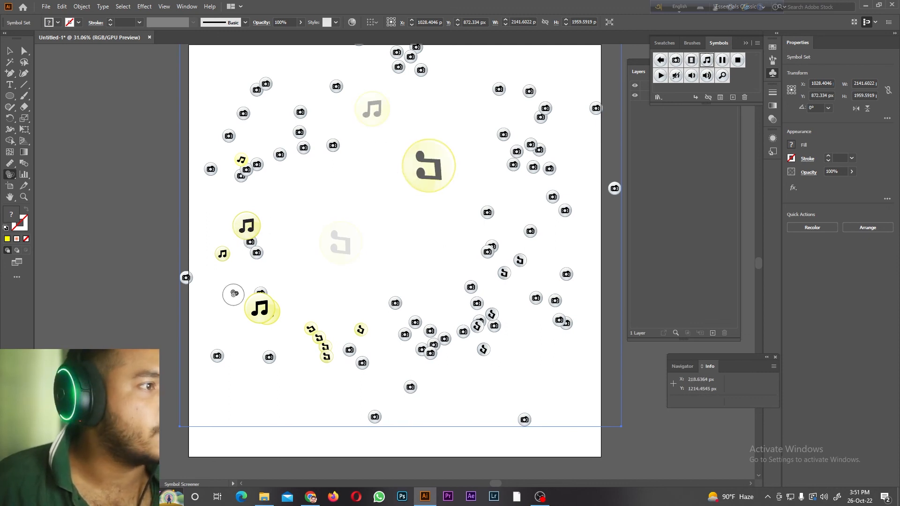
pyautogui.moveTo(257, 305); pyautogui.dragTo(326, 347)
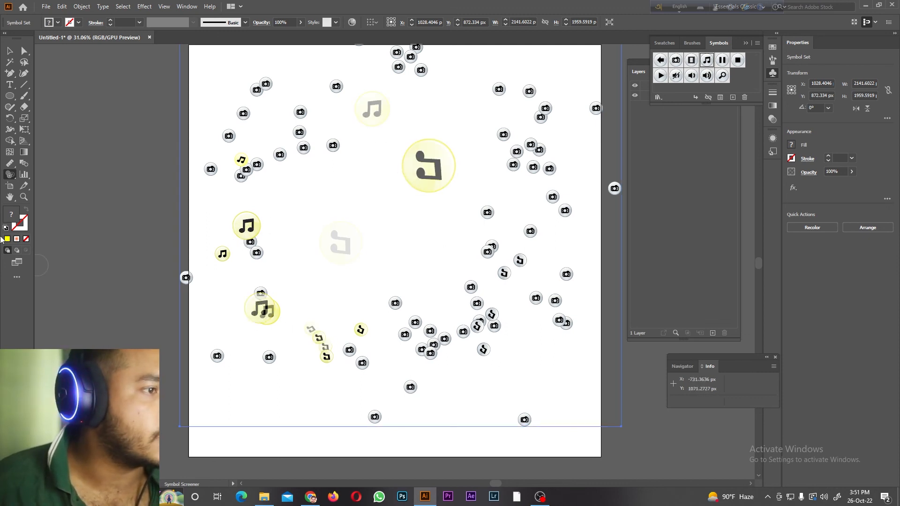
# Step: Try to restyle a camera symbol in the upper-left area with the Symbol Styler tool
pyautogui.click(20, 183)
pyautogui.click(66, 259)
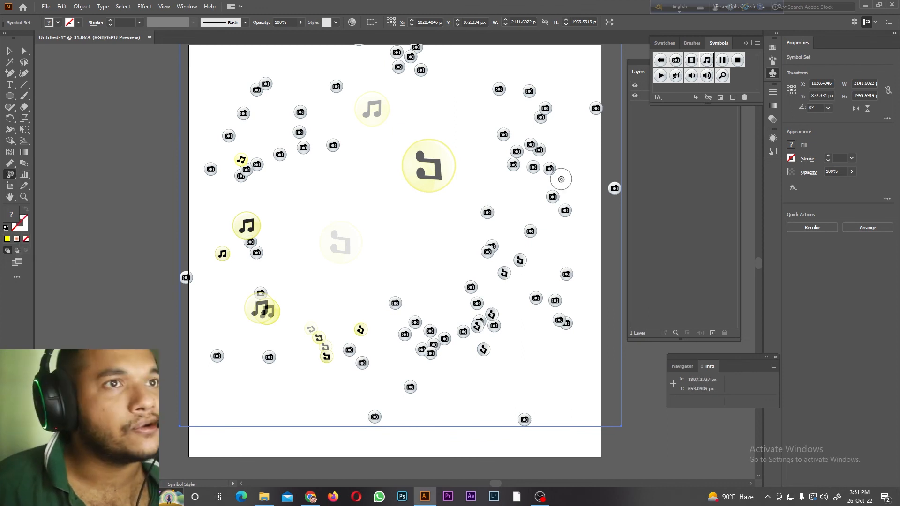
pyautogui.click(281, 155)
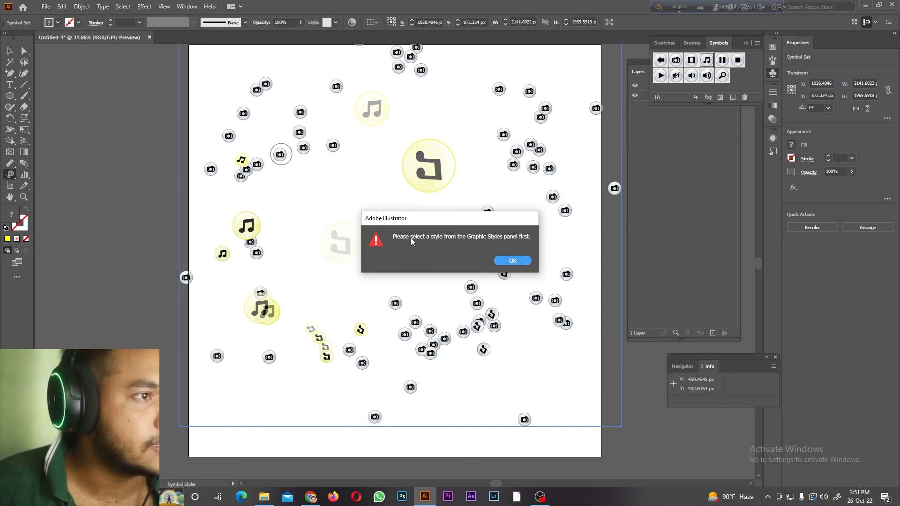
pyautogui.click(513, 261)
pyautogui.click(187, 6)
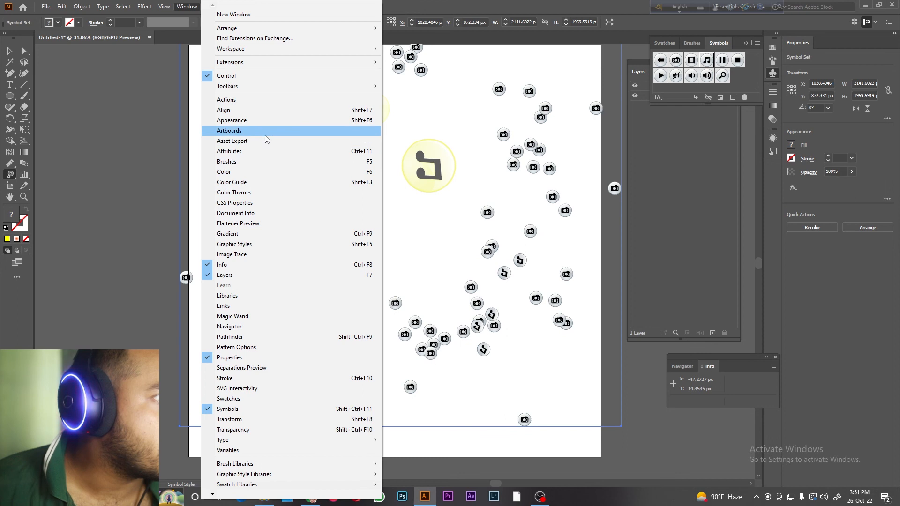
pyautogui.click(491, 259)
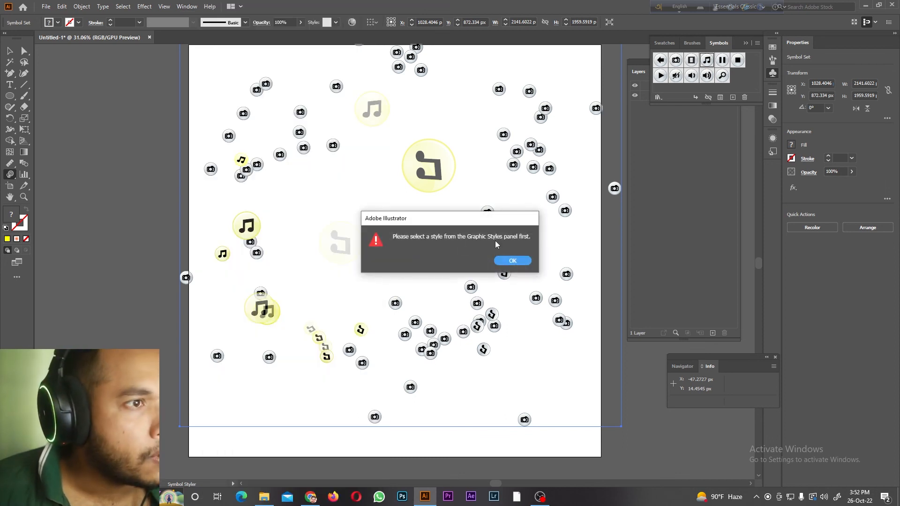
pyautogui.click(509, 259)
pyautogui.click(180, 6)
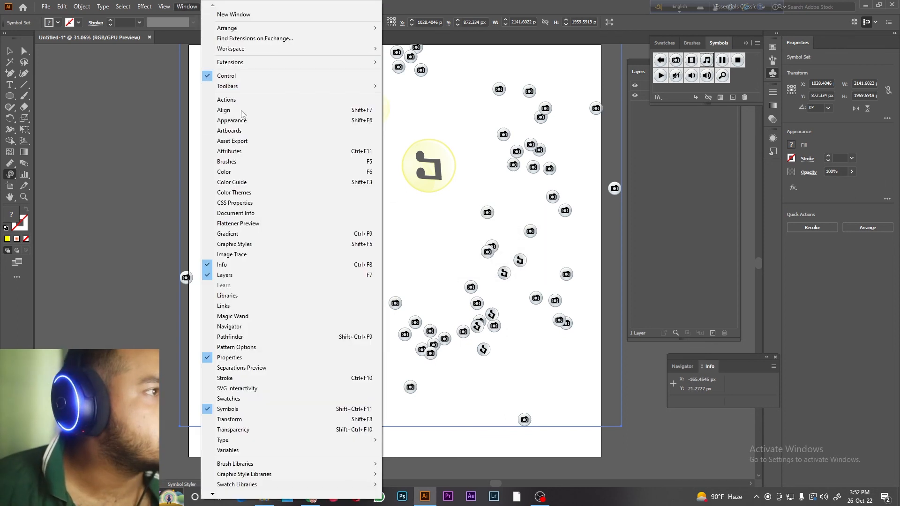
pyautogui.press('Down')
pyautogui.press('Down')
pyautogui.press('Down')
pyautogui.press('Down')
pyautogui.press('Down')
pyautogui.press('Down')
pyautogui.press('Down')
pyautogui.press('Down')
pyautogui.press('Down')
pyautogui.press('Down')
pyautogui.press('Down')
pyautogui.press('Down')
pyautogui.press('Down')
pyautogui.press('Down')
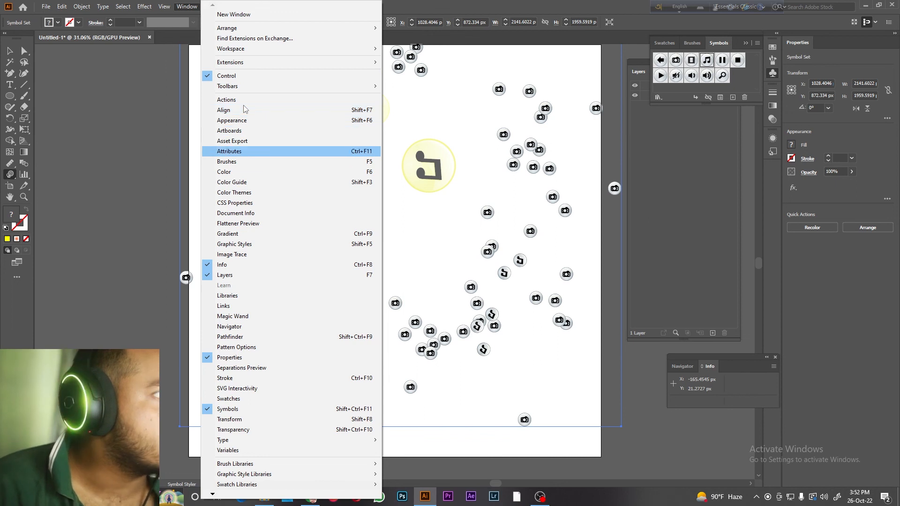
pyautogui.press('Right')
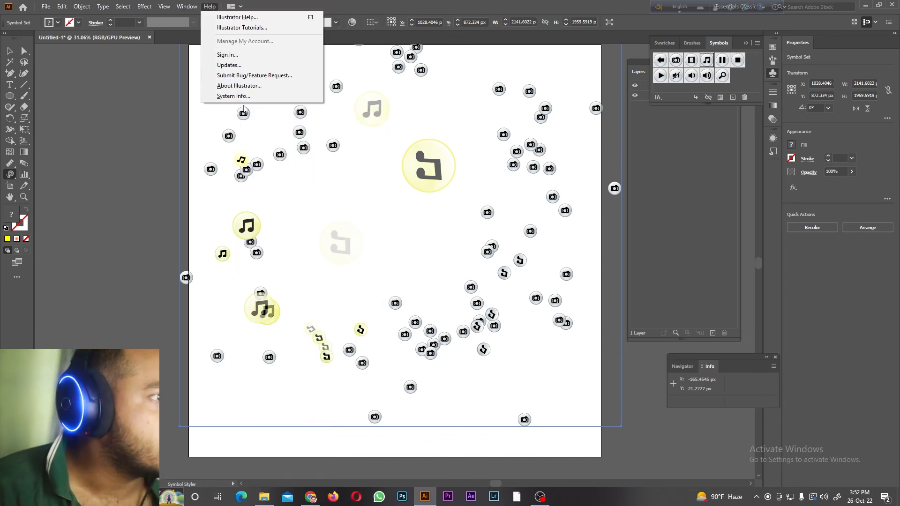
# Step: Show the Graphic Styles and apply the yellow floral-pattern style to several music-note symbols with the Symbol Styler tool
pyautogui.click(186, 6)
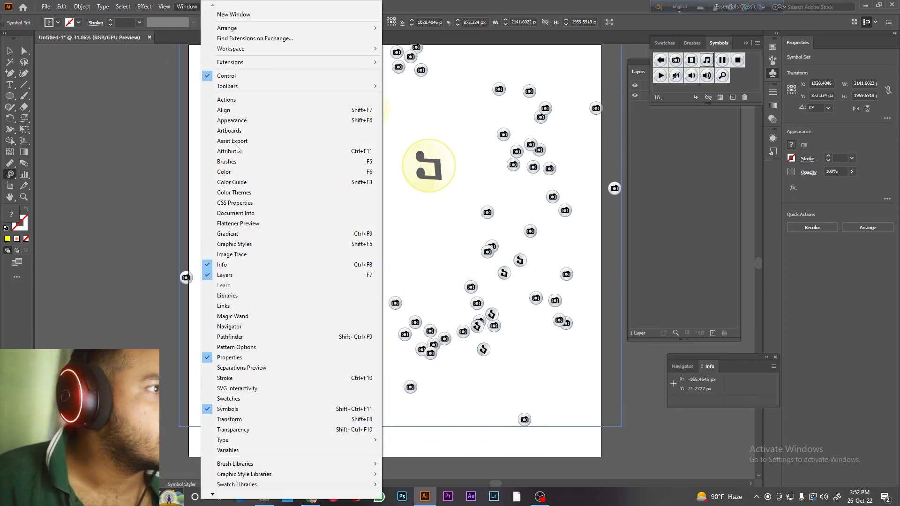
pyautogui.click(260, 244)
pyautogui.click(429, 165)
pyautogui.click(372, 108)
pyautogui.click(248, 227)
pyautogui.click(269, 316)
pyautogui.click(324, 351)
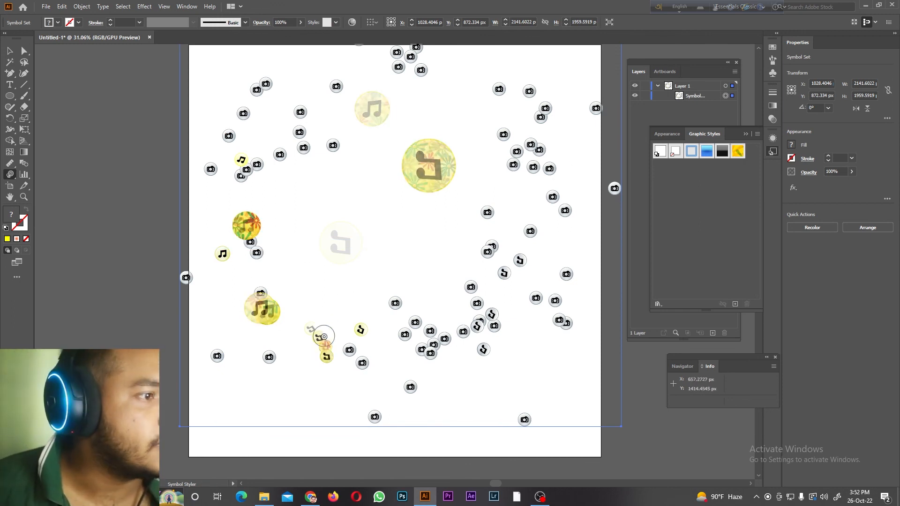
# Step: Restyle two small music-note symbols with the yellow floral style and two large ones with the blue style using the Symbol Styler
pyautogui.click(361, 330)
pyautogui.click(249, 157)
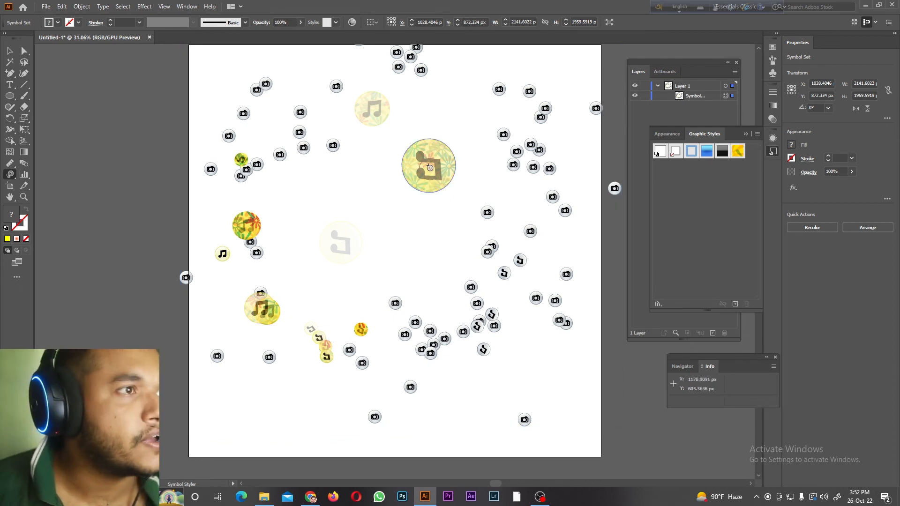
pyautogui.click(431, 150)
pyautogui.click(377, 114)
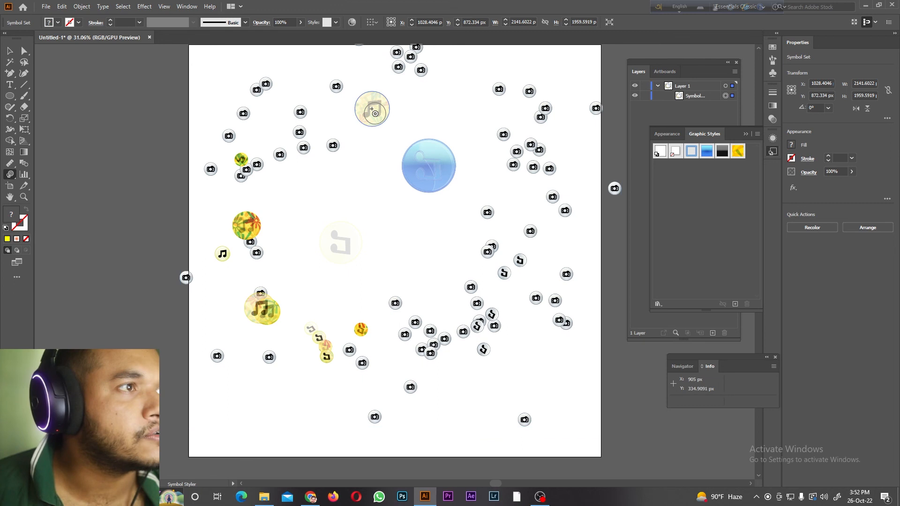
pyautogui.rightClick(10, 178)
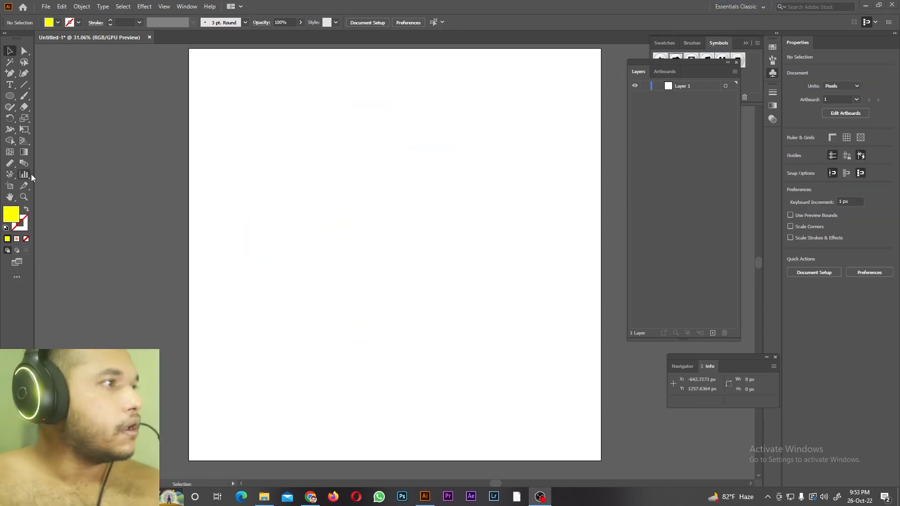
# Step: Draw a column graph across most of the empty artboard with the Column Graph tool
pyautogui.rightClick(29, 174)
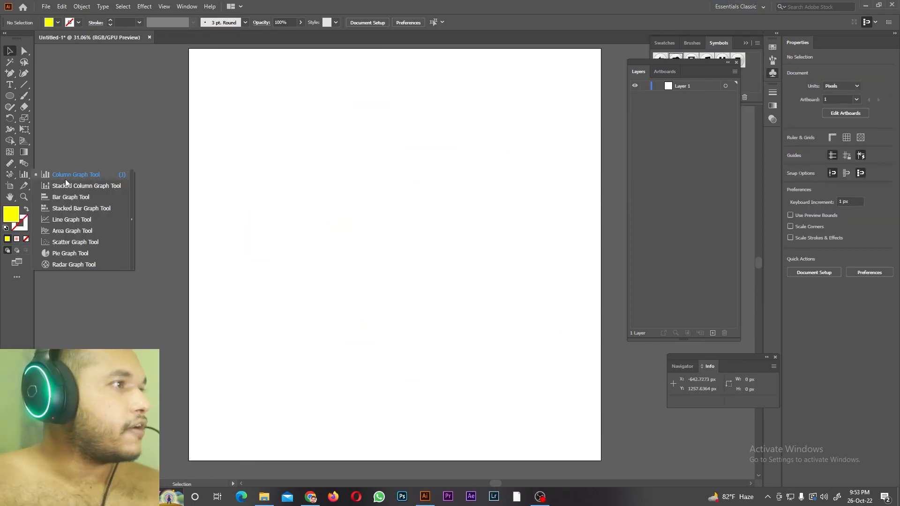
pyautogui.click(66, 177)
pyautogui.rightClick(26, 177)
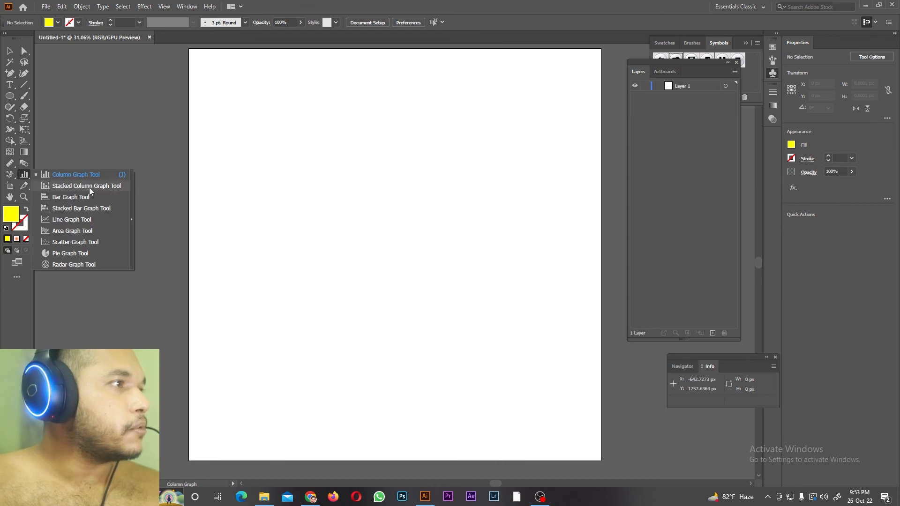
pyautogui.click(55, 175)
pyautogui.moveTo(249, 121); pyautogui.dragTo(535, 340)
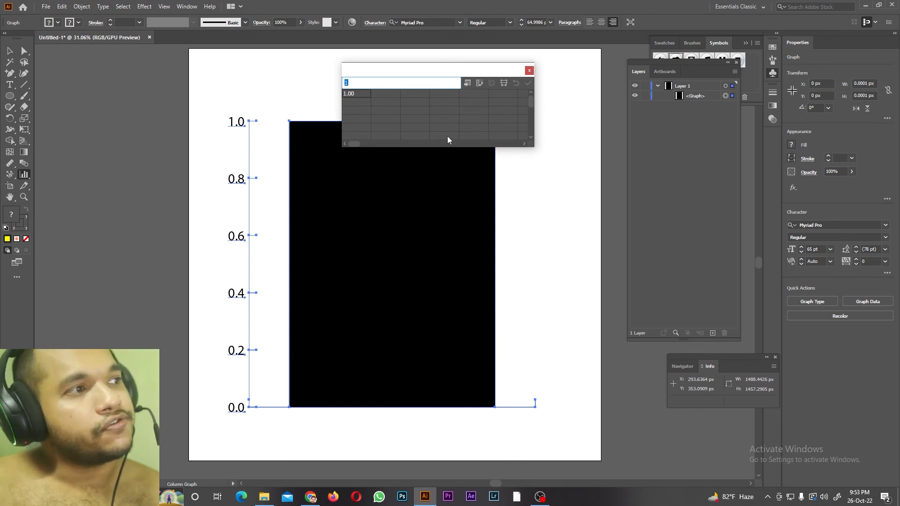
# Step: Enter 100, 19, 22, 53, 64 and 69 in the first row of the graph data and apply them to the graph
pyautogui.moveTo(431, 73); pyautogui.dragTo(562, 106)
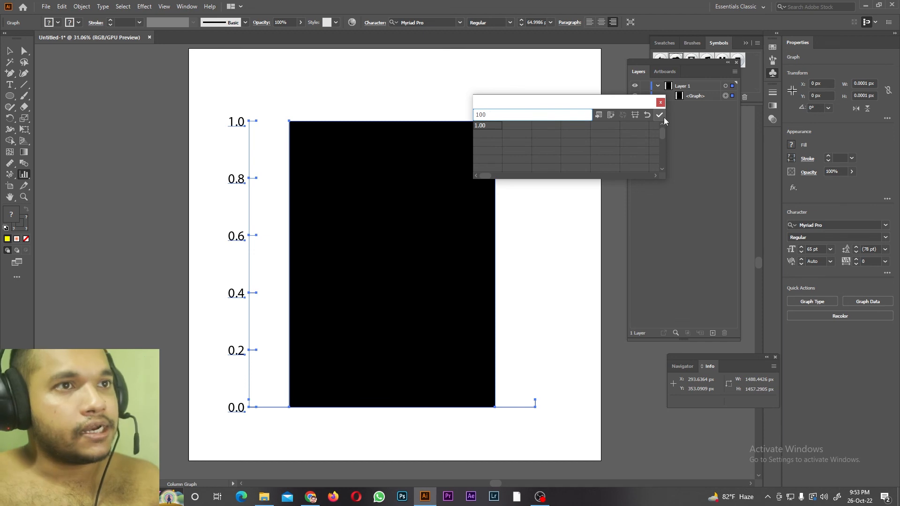
pyautogui.click(660, 115)
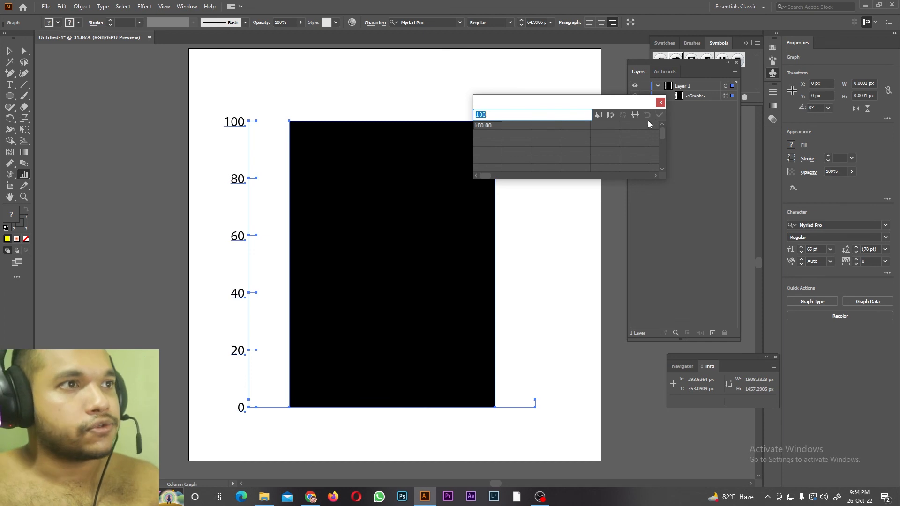
pyautogui.click(510, 125)
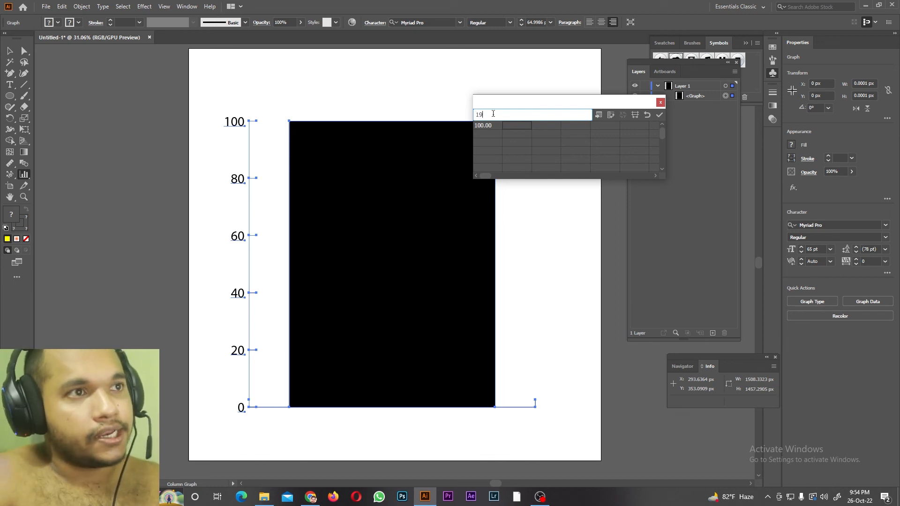
pyautogui.press('Tab')
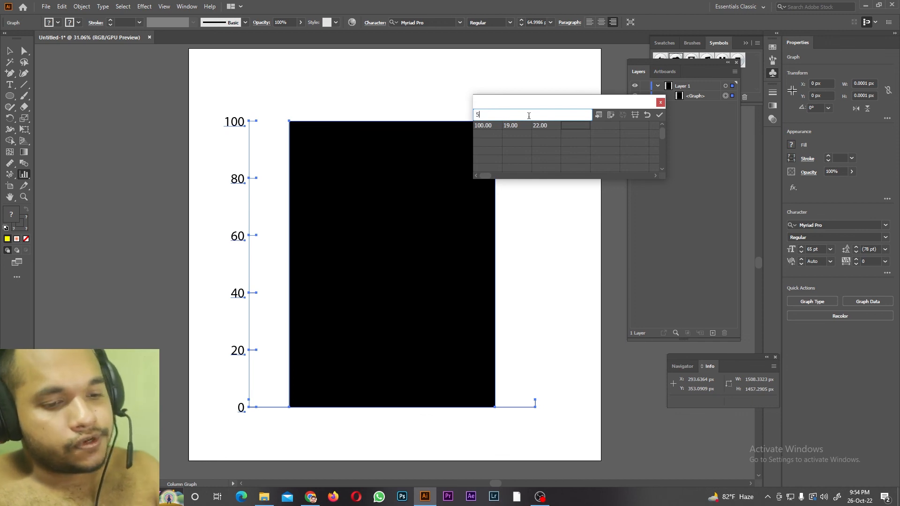
pyautogui.press('Tab')
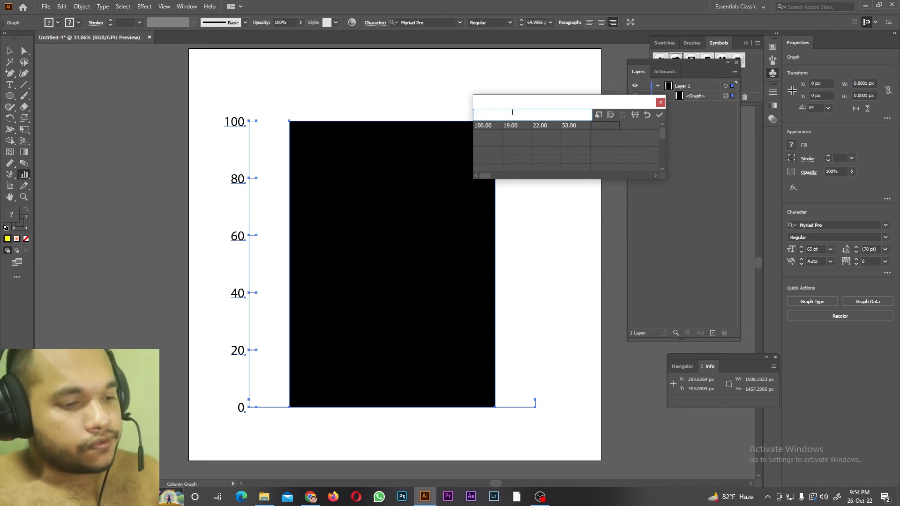
pyautogui.press('Tab')
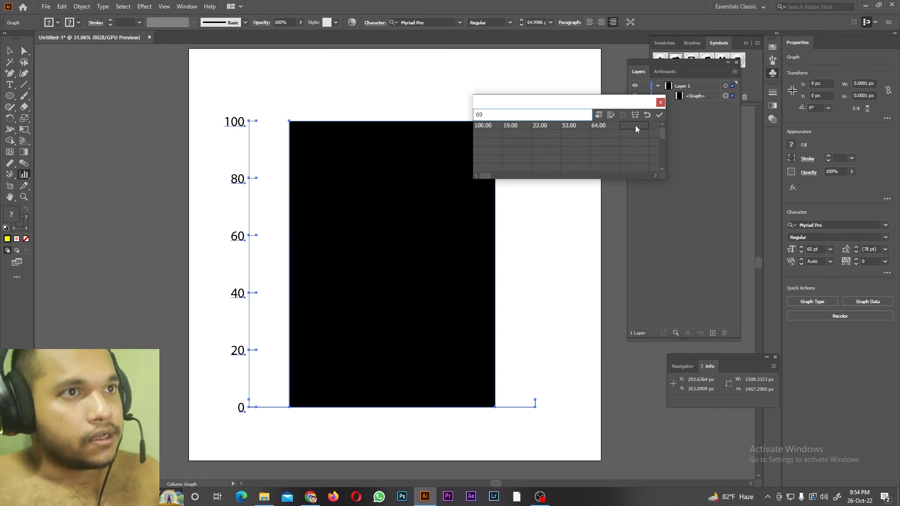
pyautogui.click(660, 116)
pyautogui.click(483, 125)
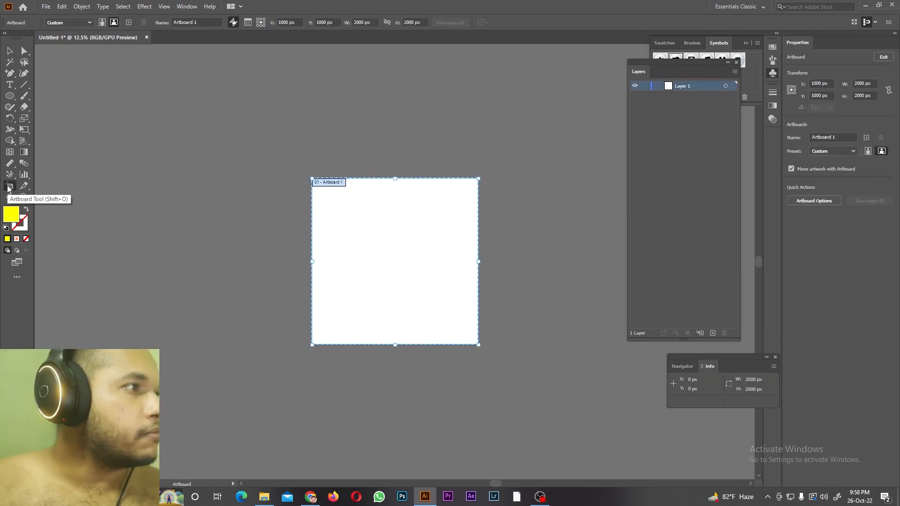
# Step: Show the Artboards panel, dock it below a shortened Layers panel, and reduce its height
pyautogui.click(186, 6)
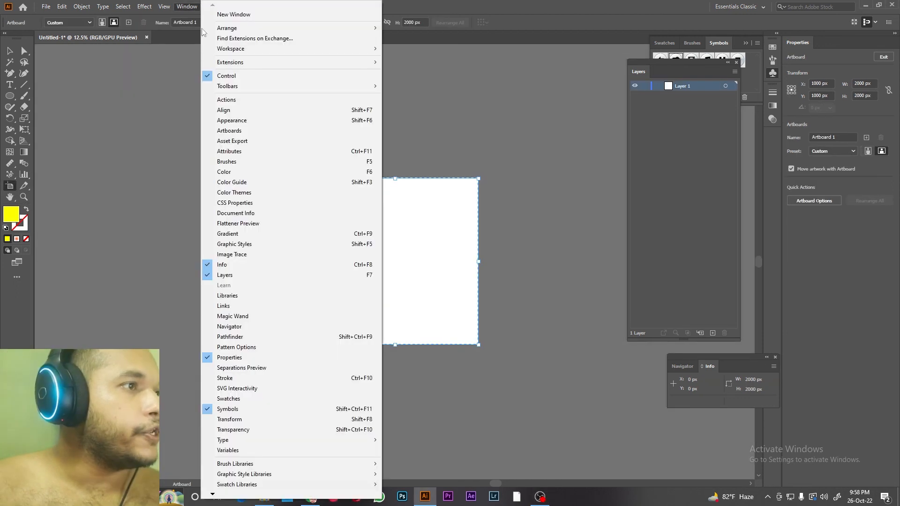
pyautogui.click(224, 131)
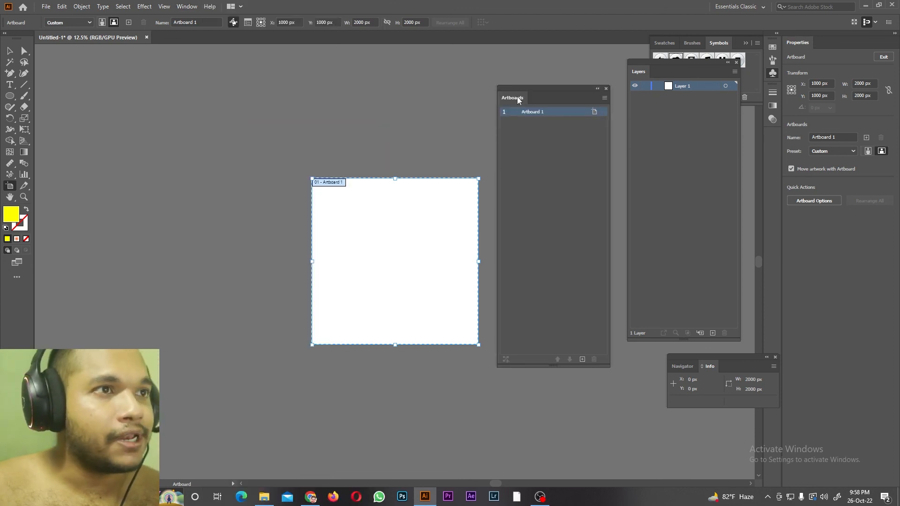
pyautogui.moveTo(521, 96); pyautogui.dragTo(789, 130)
pyautogui.moveTo(660, 341); pyautogui.dragTo(672, 195)
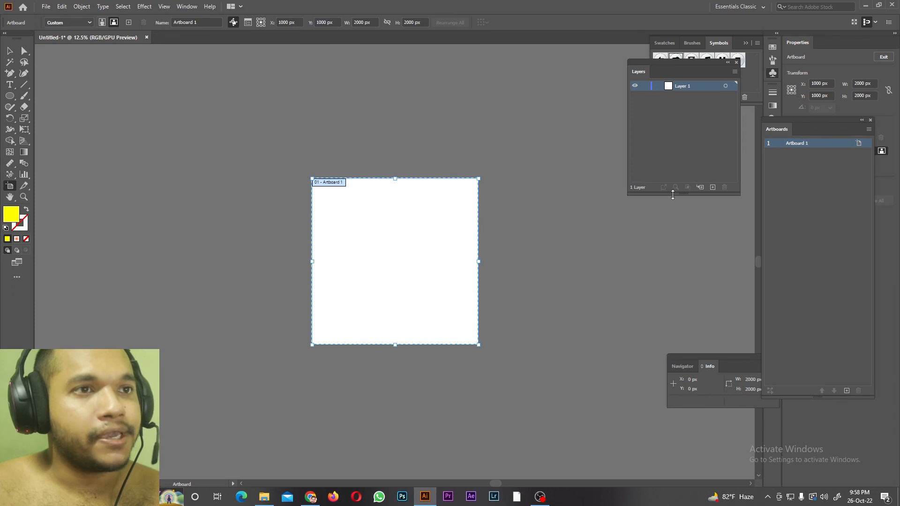
pyautogui.moveTo(820, 129); pyautogui.dragTo(687, 200)
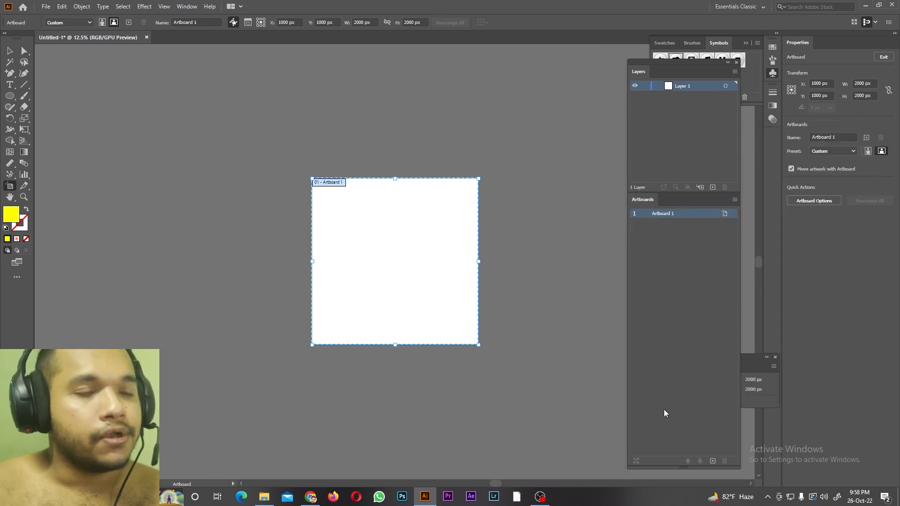
pyautogui.moveTo(659, 466); pyautogui.dragTo(670, 309)
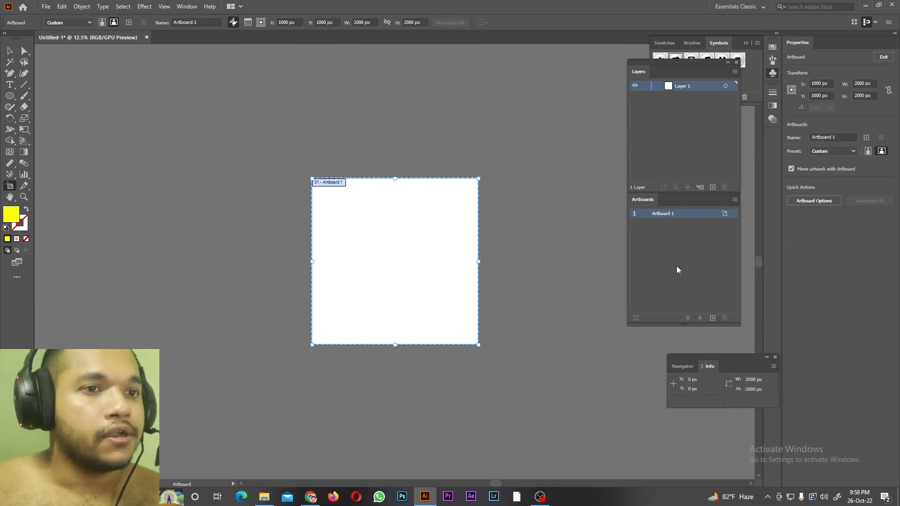
# Step: Draw a second artboard about 1497 × 1963 px beside Artboard 1 and check that the Properties panel is enabled
pyautogui.moveTo(496, 485); pyautogui.dragTo(502, 484)
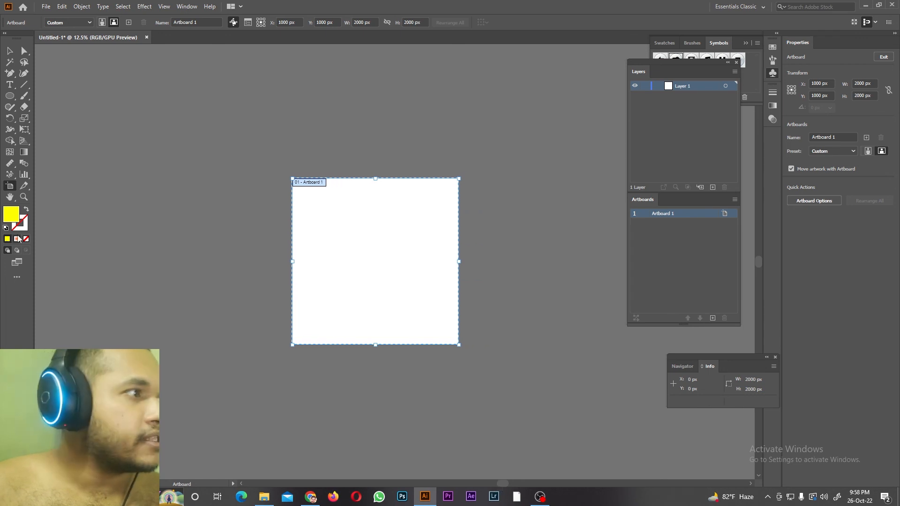
pyautogui.moveTo(489, 178); pyautogui.dragTo(613, 341)
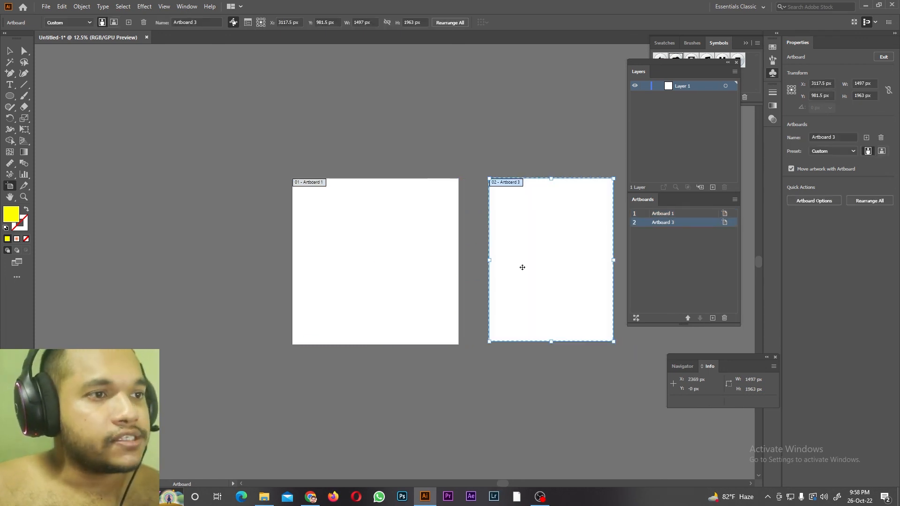
pyautogui.doubleClick(865, 86)
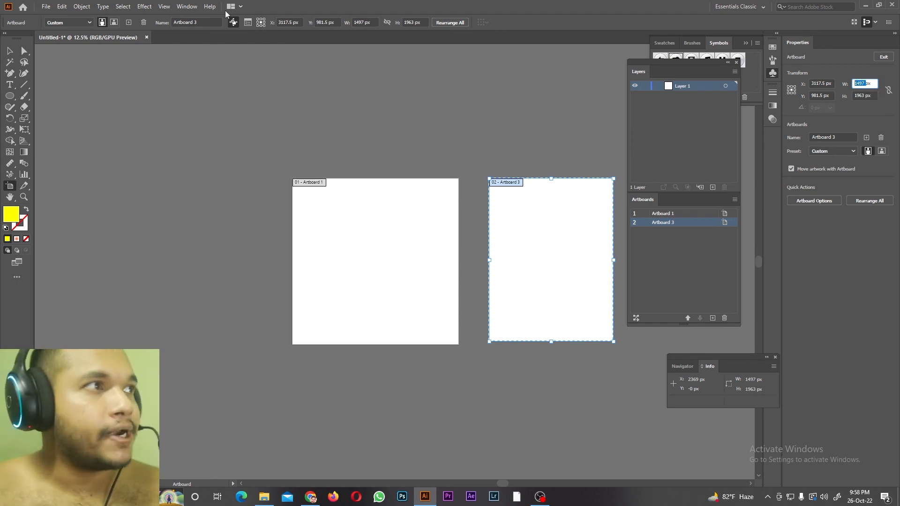
pyautogui.click(179, 7)
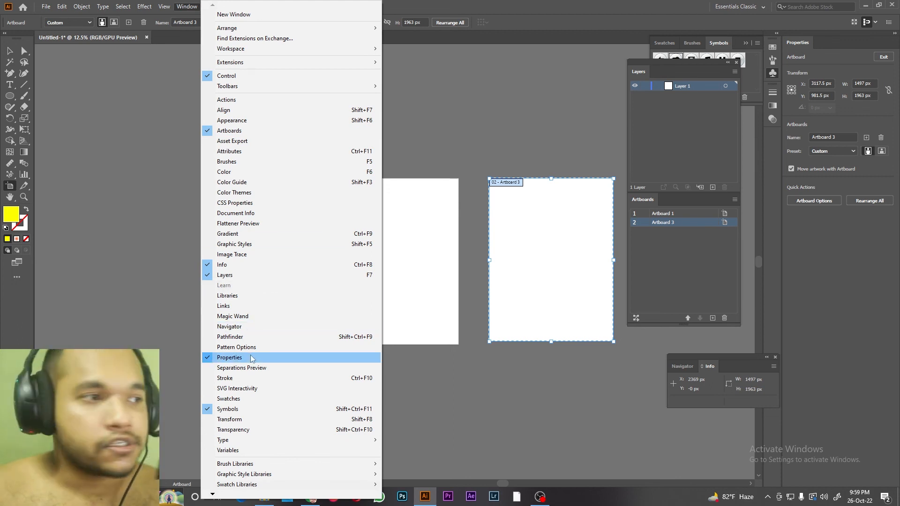
pyautogui.click(802, 50)
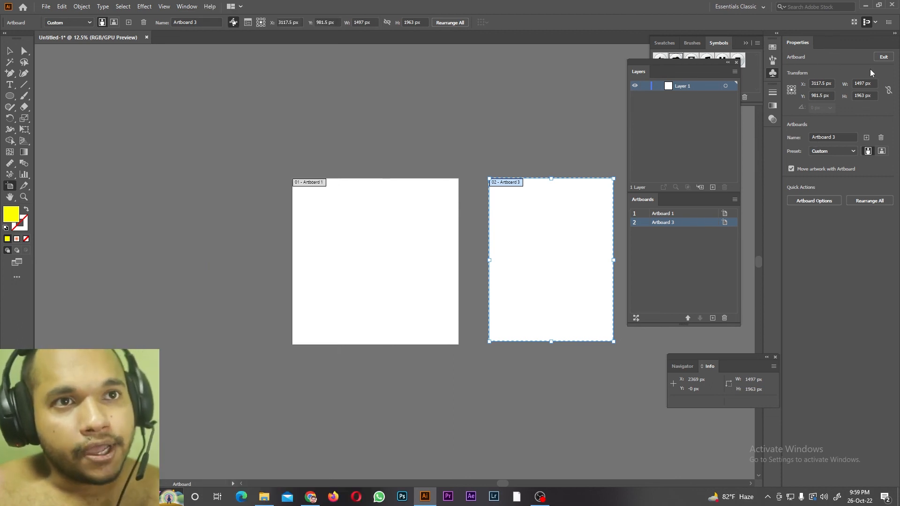
# Step: Set the second artboard's width and height to 1000 px each
pyautogui.click(873, 89)
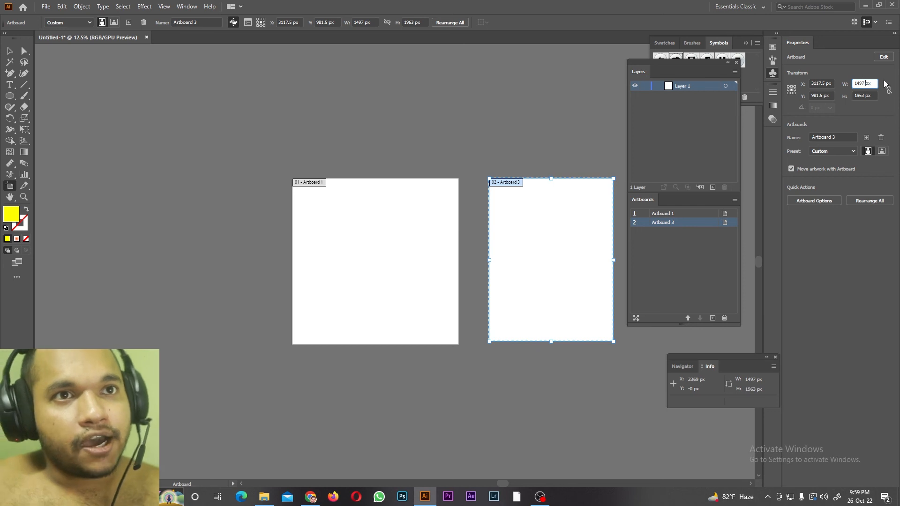
pyautogui.press('Down')
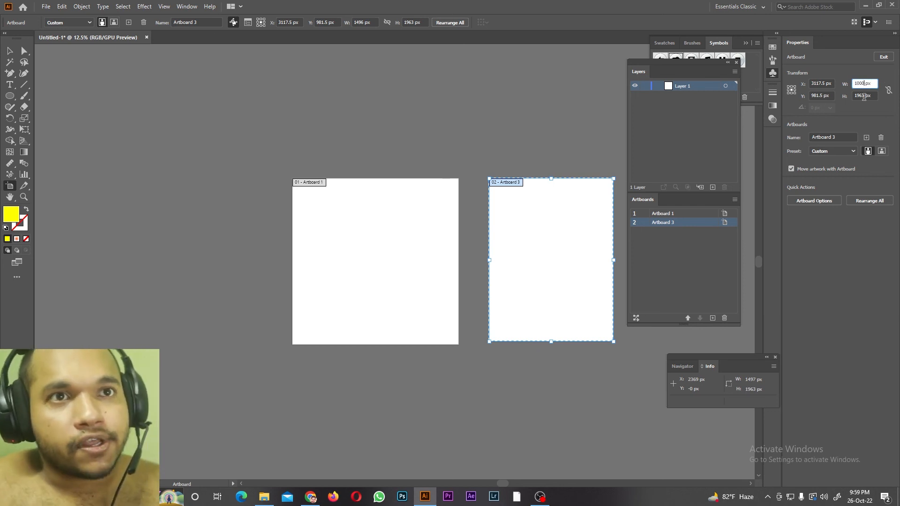
pyautogui.write('1000')
pyautogui.press('Tab')
pyautogui.write('1000')
pyautogui.press('Return')
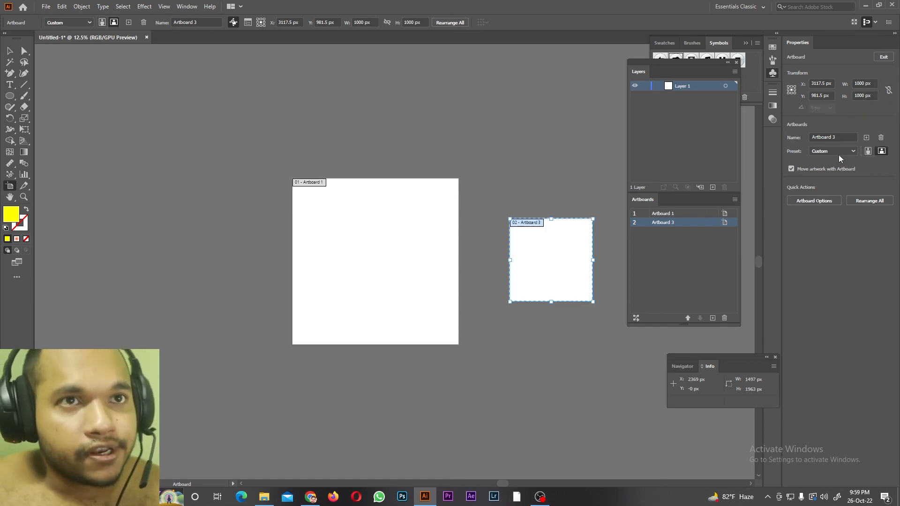
# Step: Position the second artboard at X 3000 px and Y 500 px
pyautogui.doubleClick(823, 84)
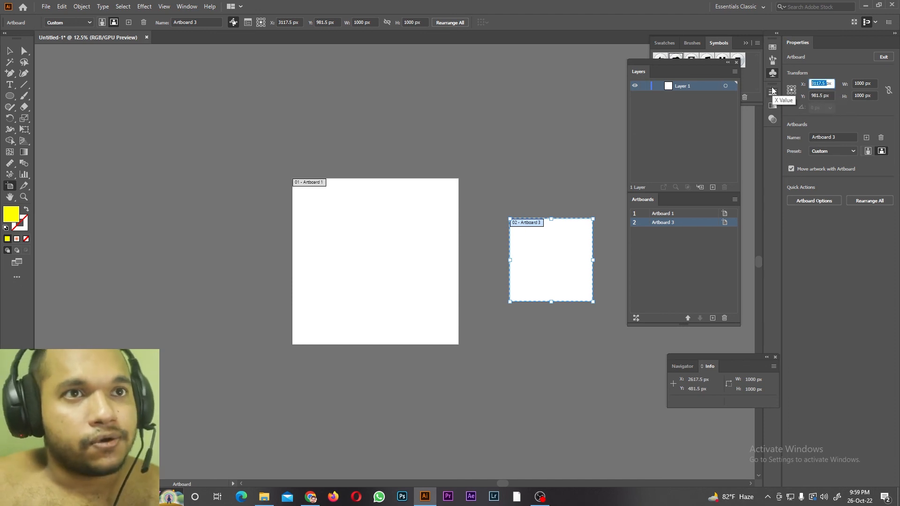
pyautogui.click(824, 83)
pyautogui.press('BackSpace')
pyautogui.press('BackSpace')
pyautogui.press('BackSpace')
pyautogui.press('BackSpace')
pyautogui.press('BackSpace')
pyautogui.press('BackSpace')
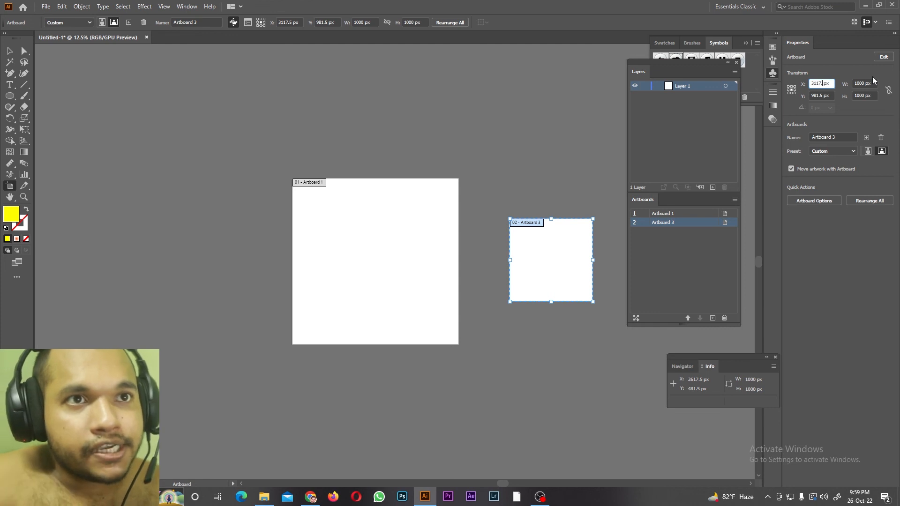
pyautogui.write('3000')
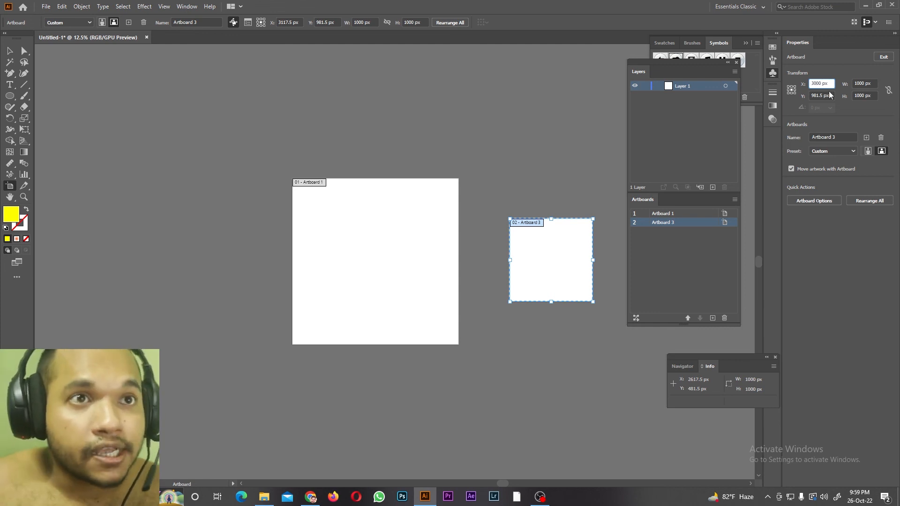
pyautogui.press('Return')
pyautogui.click(822, 95)
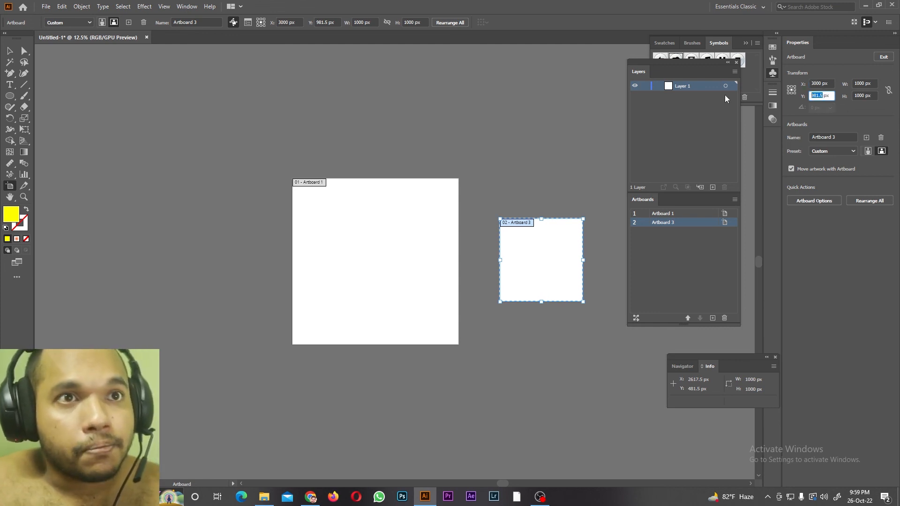
pyautogui.write('500')
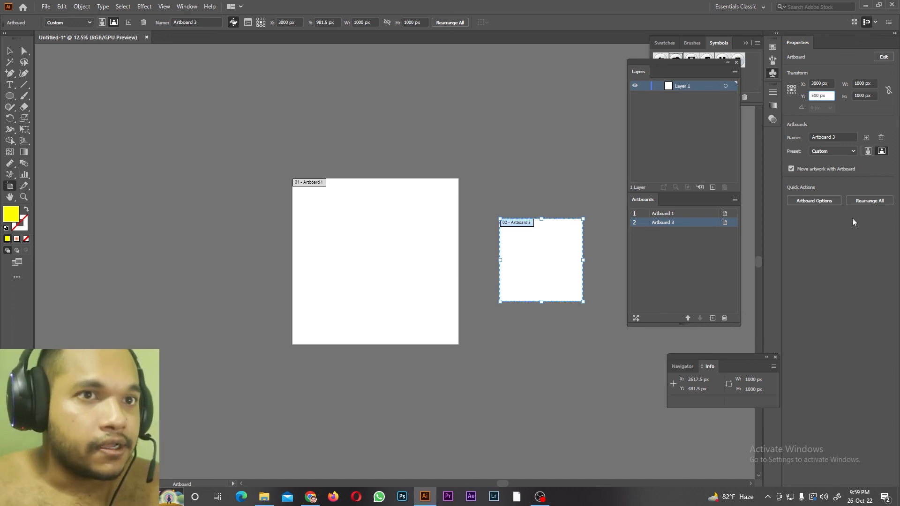
pyautogui.press('Return')
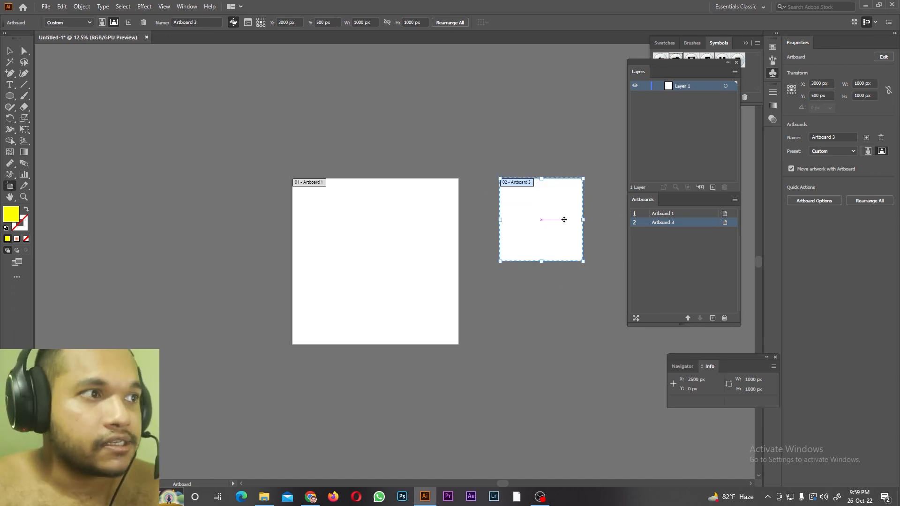
# Step: Delete the 1000 × 1000 px artboard and add a new artboard of the same size as Artboard 1
pyautogui.click(676, 243)
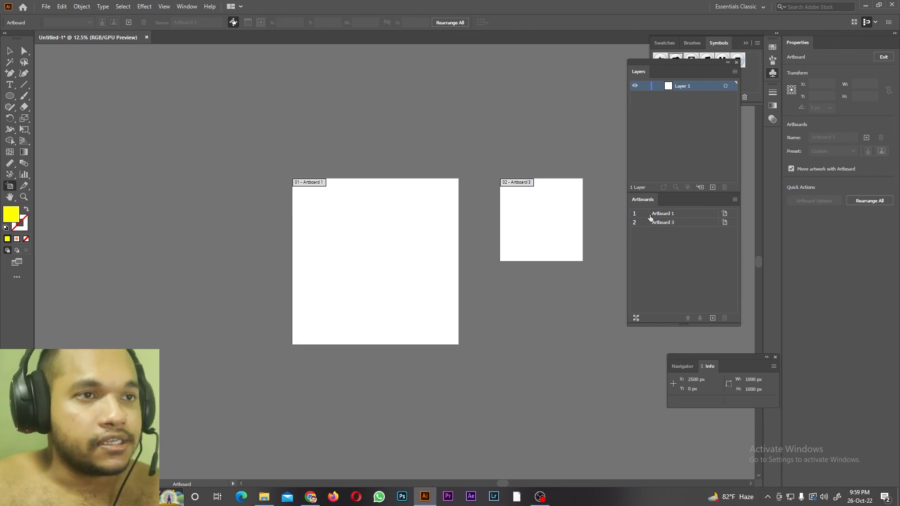
pyautogui.click(664, 224)
pyautogui.click(724, 319)
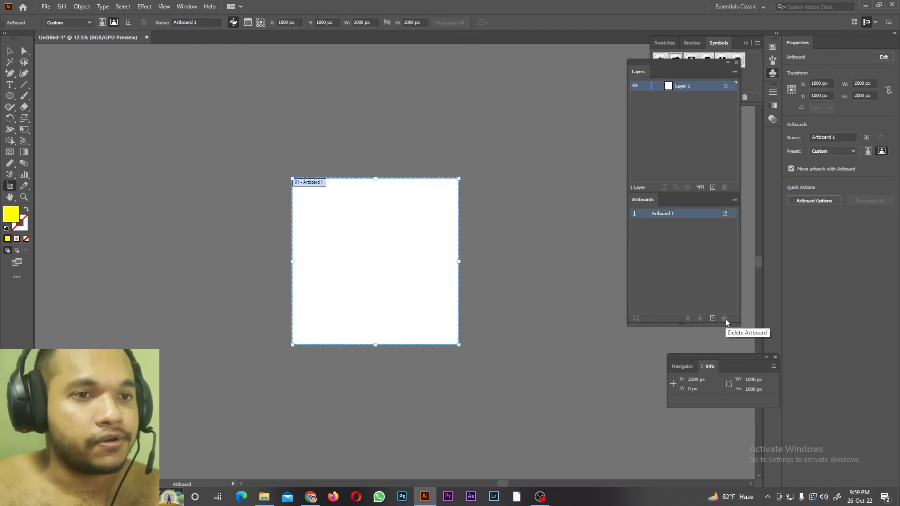
pyautogui.click(713, 318)
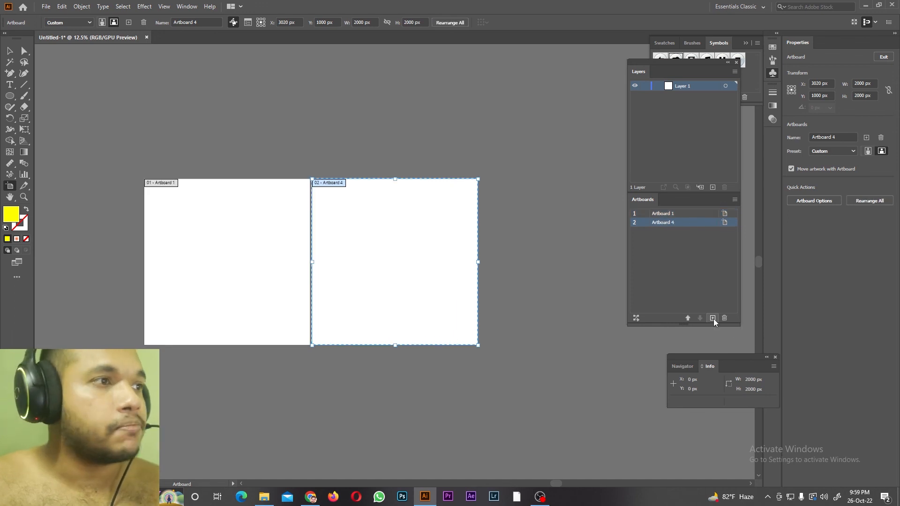
# Step: Add another artboard of the same size, and delete every artboard except Artboard 1
pyautogui.click(713, 318)
pyautogui.click(725, 318)
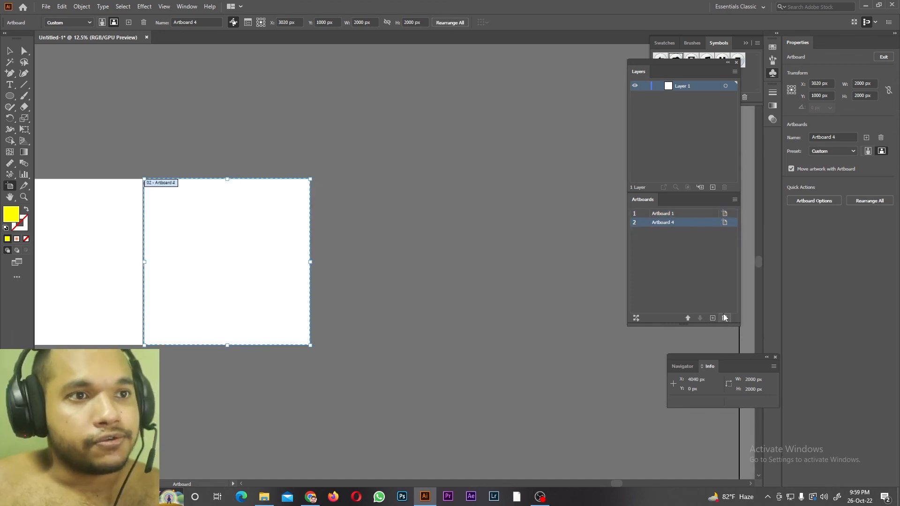
pyautogui.click(724, 318)
pyautogui.click(496, 481)
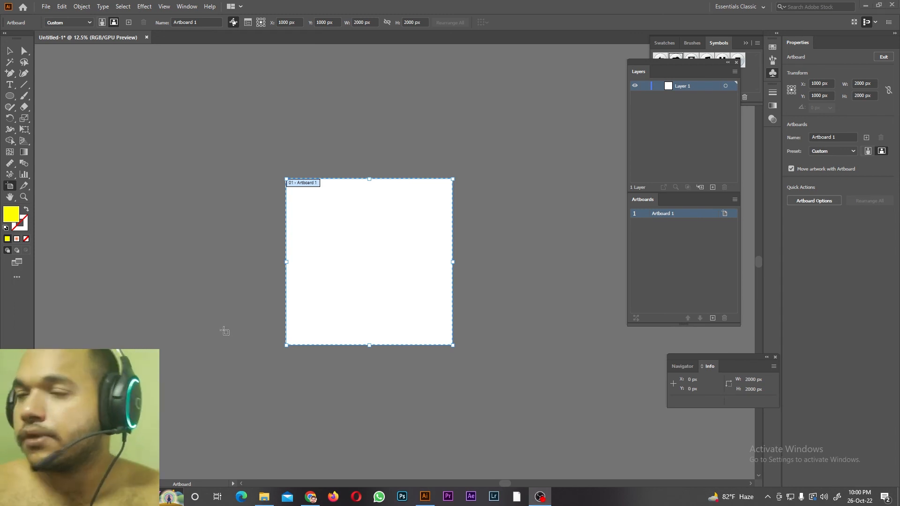
pyautogui.press('Escape')
# Step: Place the woman's portrait with the red patterned background from the desktop's photoshop tutorial files folder into the Illustrator document
pyautogui.click(264, 497)
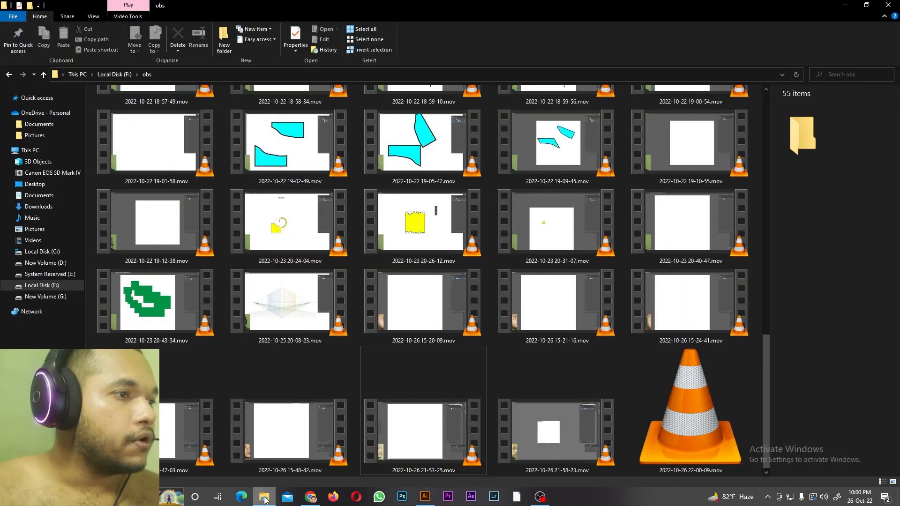
pyautogui.click(35, 184)
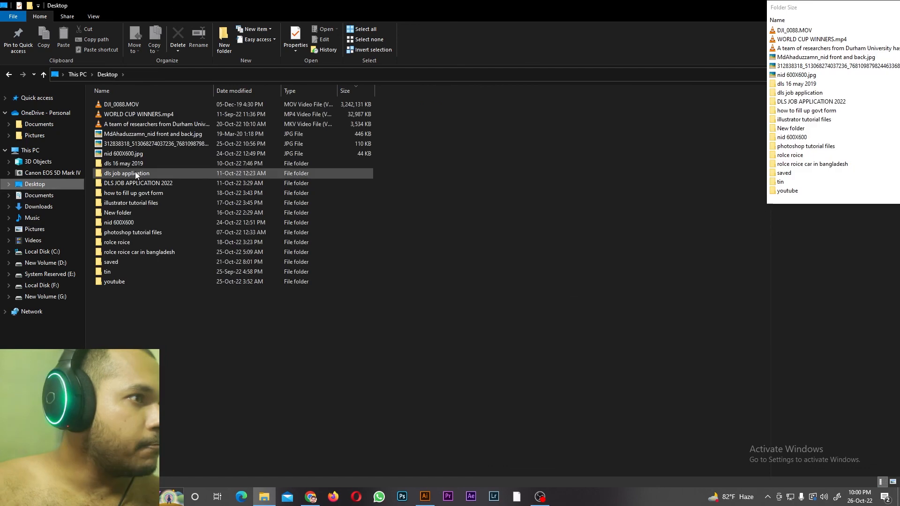
pyautogui.click(143, 204)
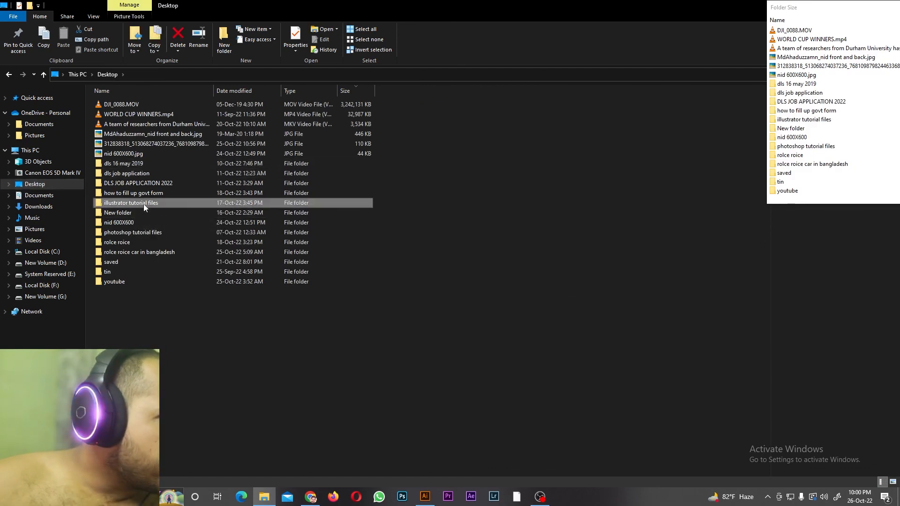
pyautogui.doubleClick(143, 204)
pyautogui.click(221, 127)
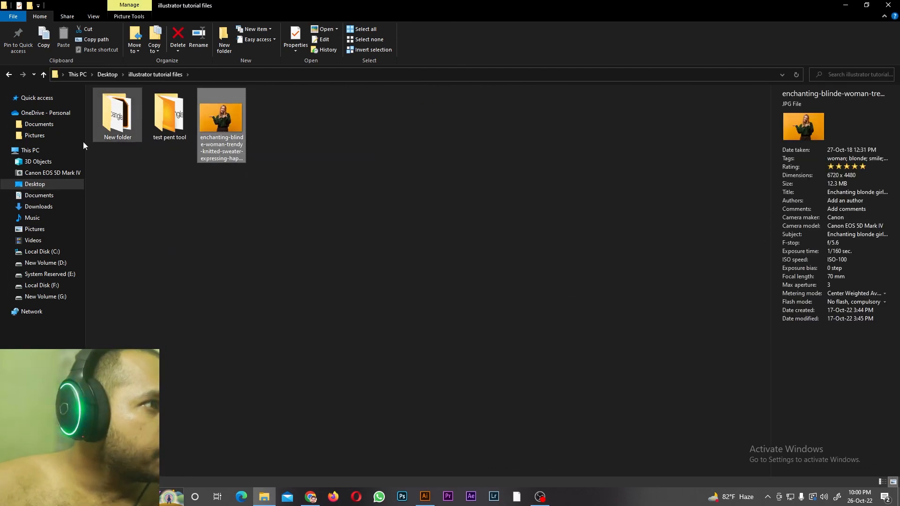
pyautogui.click(9, 75)
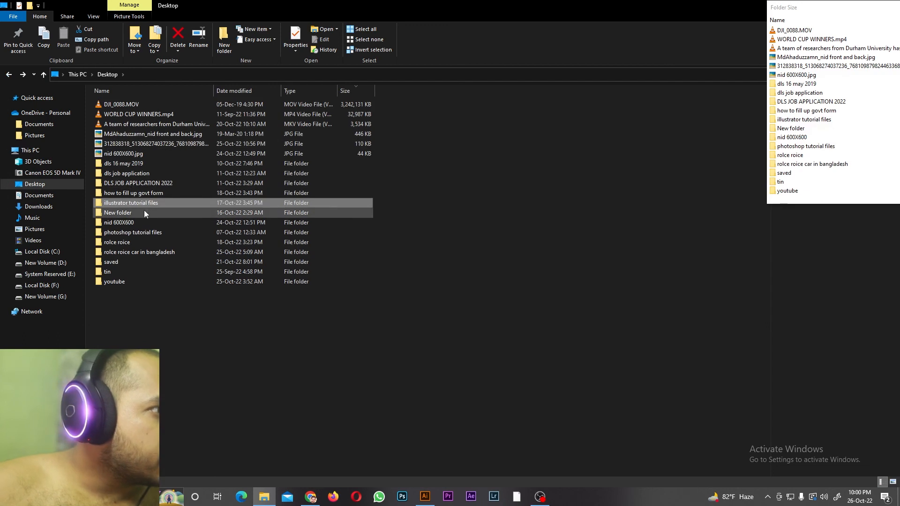
pyautogui.doubleClick(149, 233)
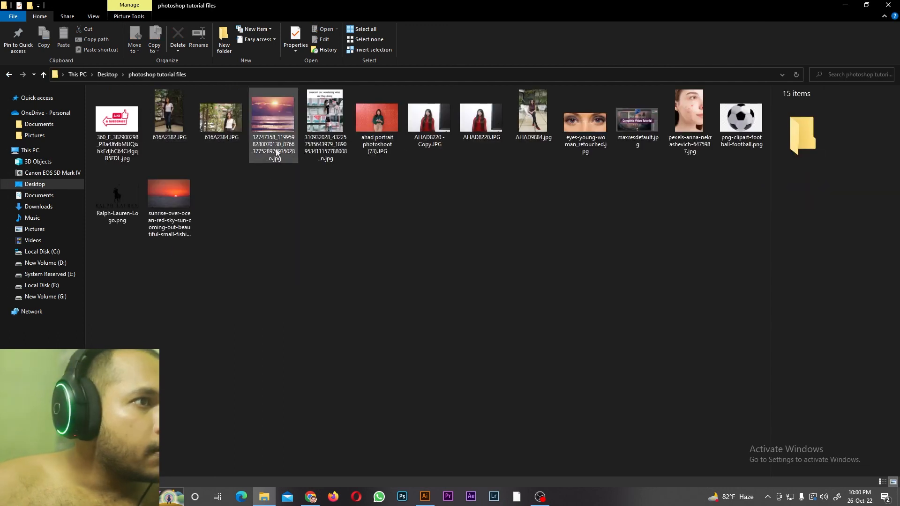
pyautogui.moveTo(377, 120); pyautogui.dragTo(406, 288)
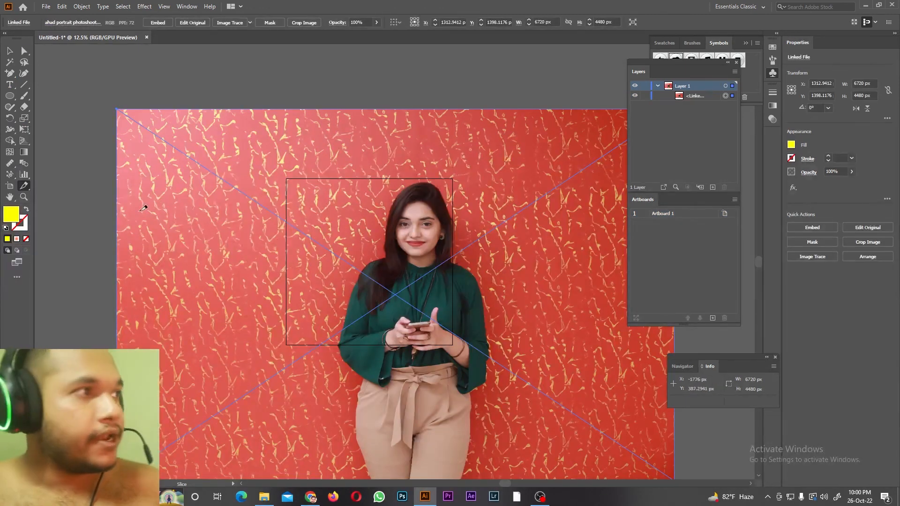
# Step: Scale the placed portrait photo down to about 2810 × 1873 px and position it over the artboard
pyautogui.press('v')
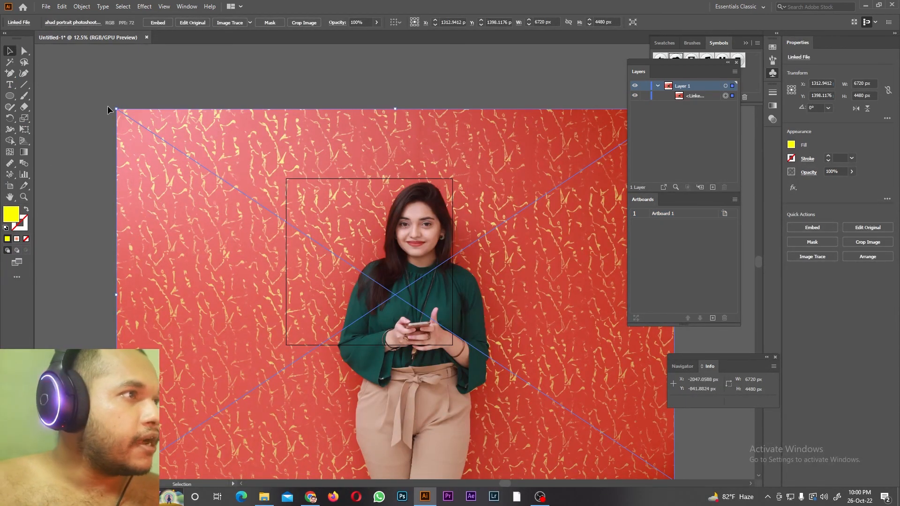
pyautogui.moveTo(116, 109); pyautogui.dragTo(441, 341)
pyautogui.moveTo(613, 428); pyautogui.dragTo(464, 315)
pyautogui.hotkey('ctrl', '+')
pyautogui.hotkey('ctrl', '+')
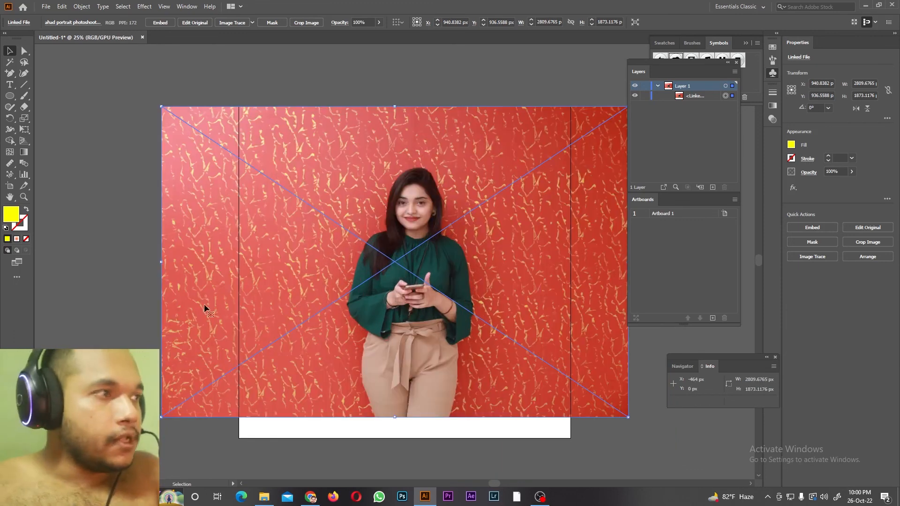
# Step: Draw a slice of about 1008 × 1333 px around the woman and adjust its upper, right and lower edges with the Slice Selection tool
pyautogui.hotkey('shift', 'k')
pyautogui.moveTo(330, 171); pyautogui.dragTo(498, 392)
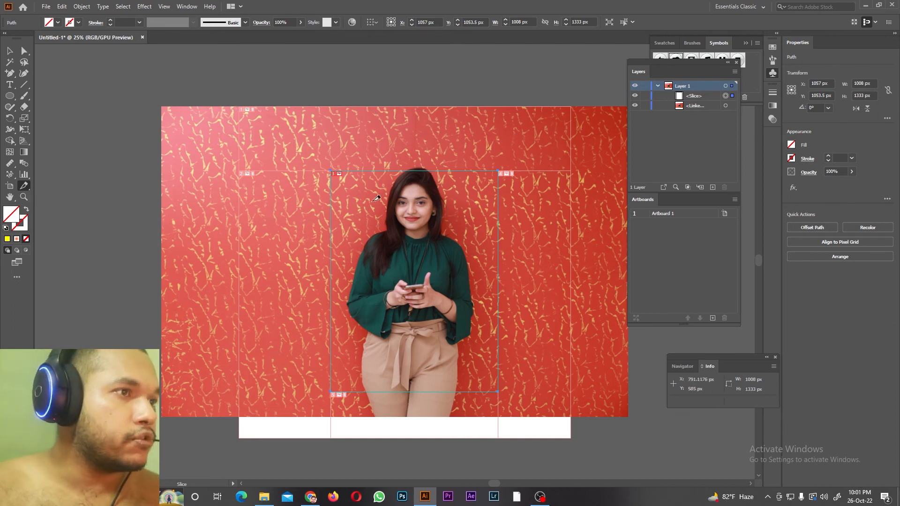
pyautogui.moveTo(26, 189); pyautogui.dragTo(53, 197)
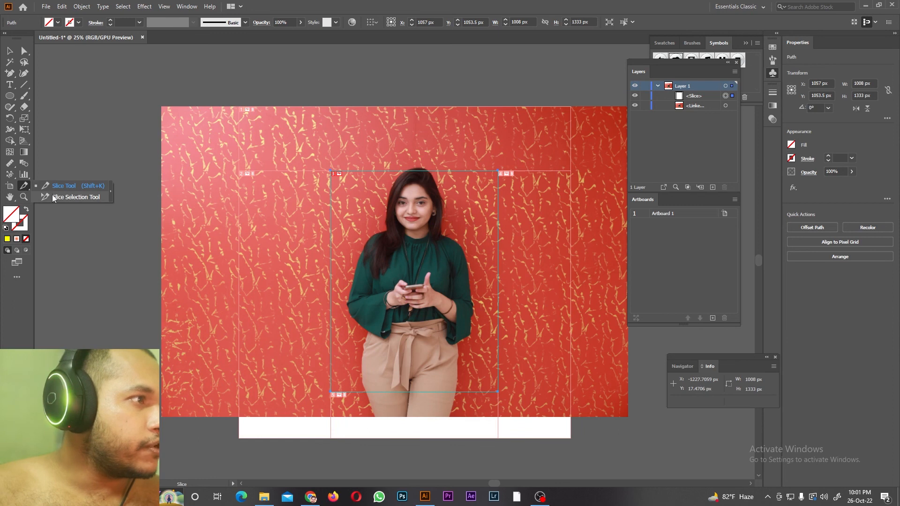
pyautogui.click(53, 198)
pyautogui.rightClick(25, 188)
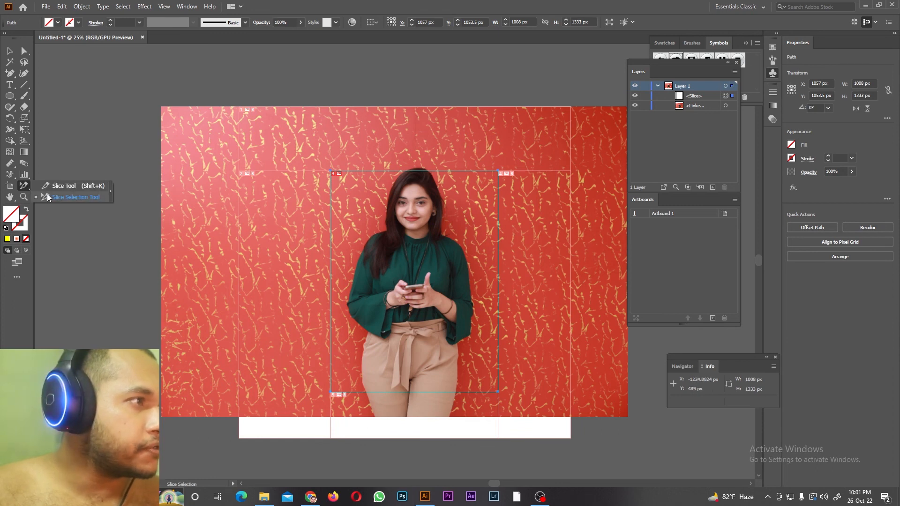
pyautogui.moveTo(424, 171); pyautogui.dragTo(424, 141)
pyautogui.moveTo(497, 284); pyautogui.dragTo(485, 284)
pyautogui.moveTo(403, 392); pyautogui.dragTo(403, 359)
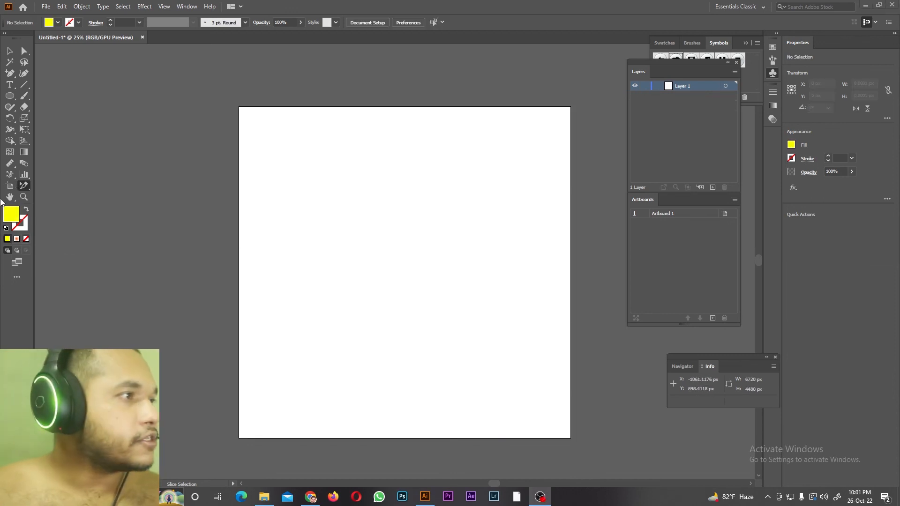
# Step: Pan around the empty artboard with the Hand tool
pyautogui.click(9, 198)
pyautogui.moveTo(347, 231); pyautogui.dragTo(340, 424)
pyautogui.moveTo(179, 355); pyautogui.dragTo(282, 111)
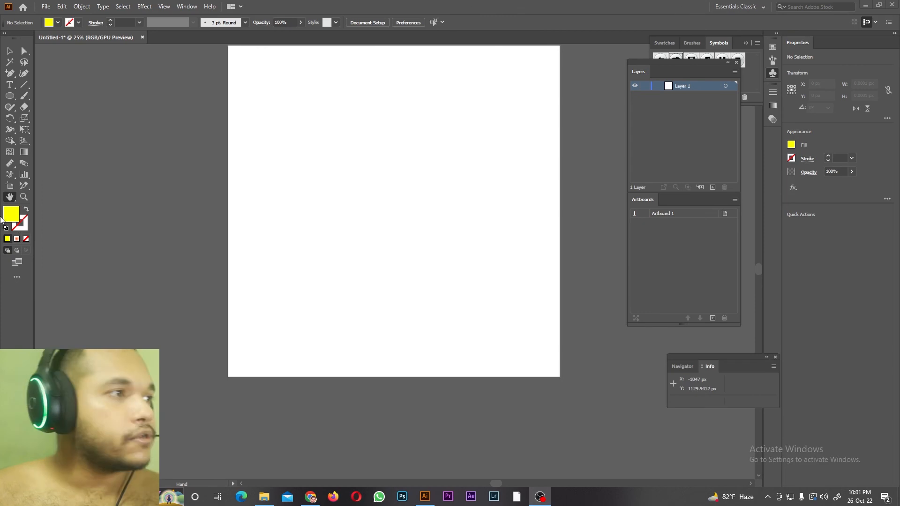
# Step: Zoom in to 50% beside the artboard and back out to 25% with the Zoom tool
pyautogui.click(24, 198)
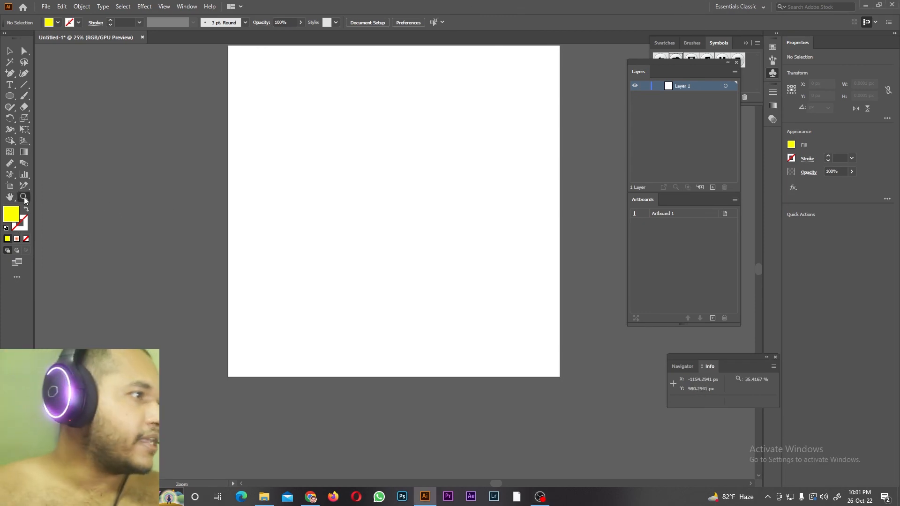
pyautogui.click(582, 238)
pyautogui.click(581, 238)
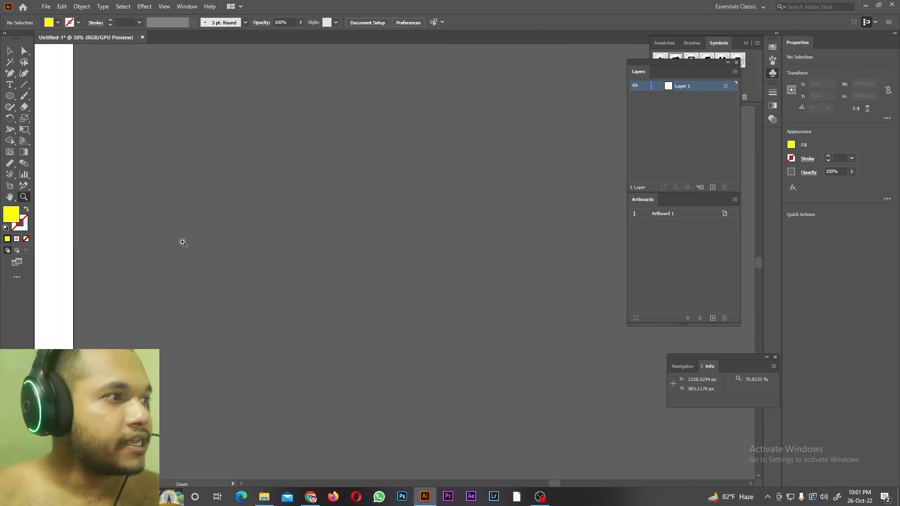
pyautogui.click(182, 242)
pyautogui.keyDown('alt'); pyautogui.click(261, 245); pyautogui.keyUp('alt')
pyautogui.keyDown('alt'); pyautogui.click(260, 245); pyautogui.keyUp('alt')
pyautogui.keyDown('alt'); pyautogui.click(470, 261); pyautogui.keyUp('alt')
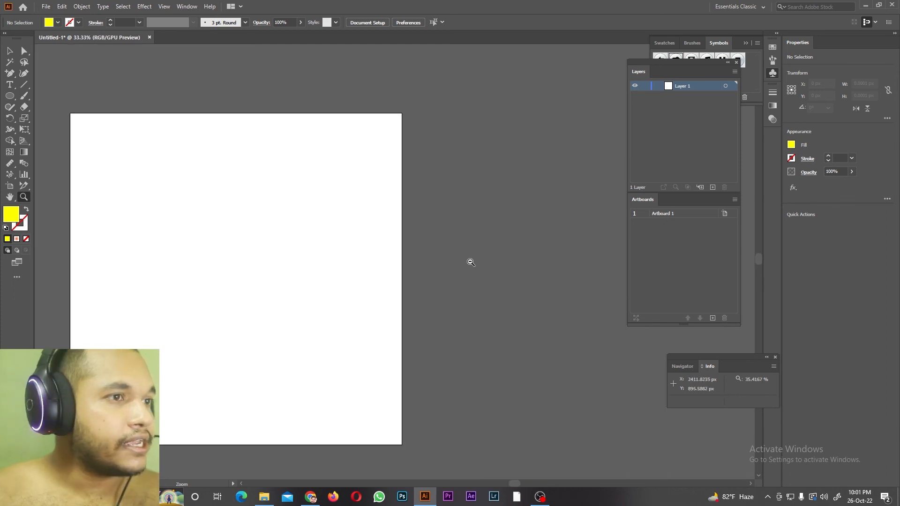
pyautogui.keyDown('alt'); pyautogui.click(470, 261); pyautogui.keyUp('alt')
pyautogui.keyDown('alt'); pyautogui.click(470, 261); pyautogui.keyUp('alt')
# Step: Zoom the view out to 8.33% so the whole artboard fits on the canvas
pyautogui.hotkey('ctrl', '=')
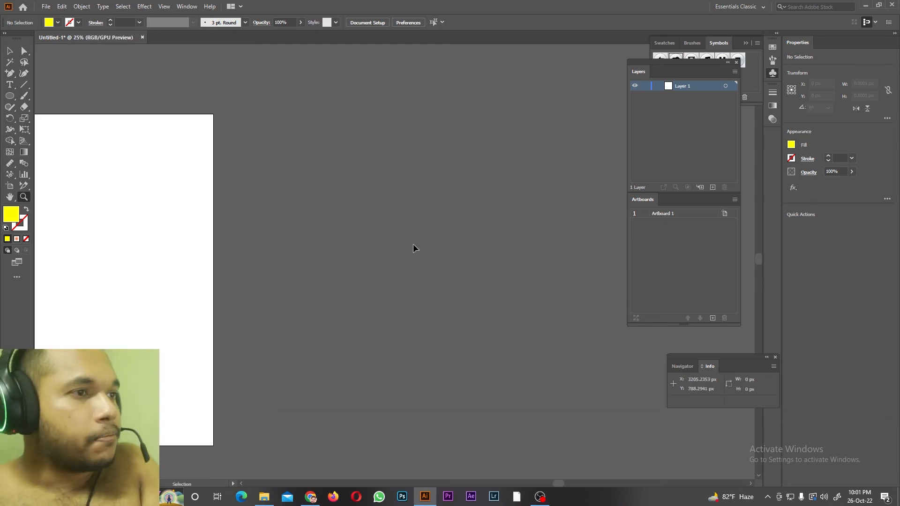
pyautogui.hotkey('ctrl', '-')
pyautogui.hotkey('ctrl', '-')
pyautogui.hotkey('ctrl', '-')
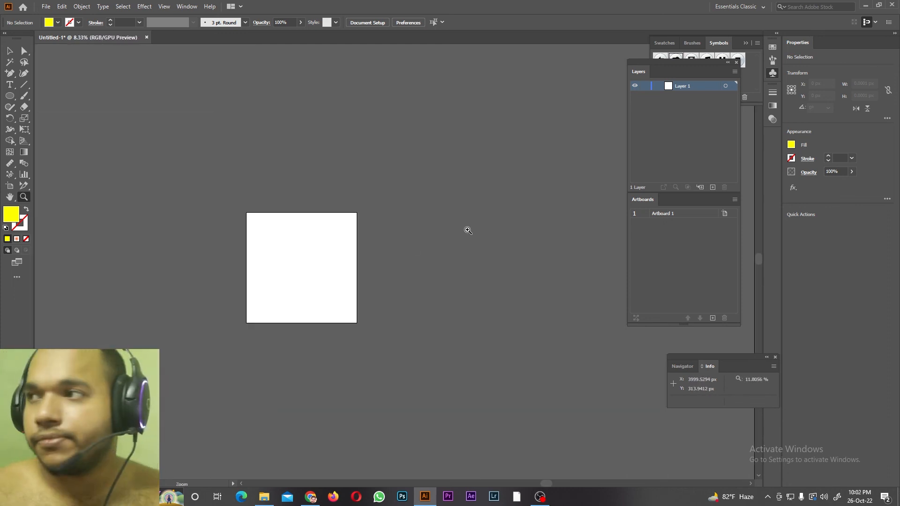